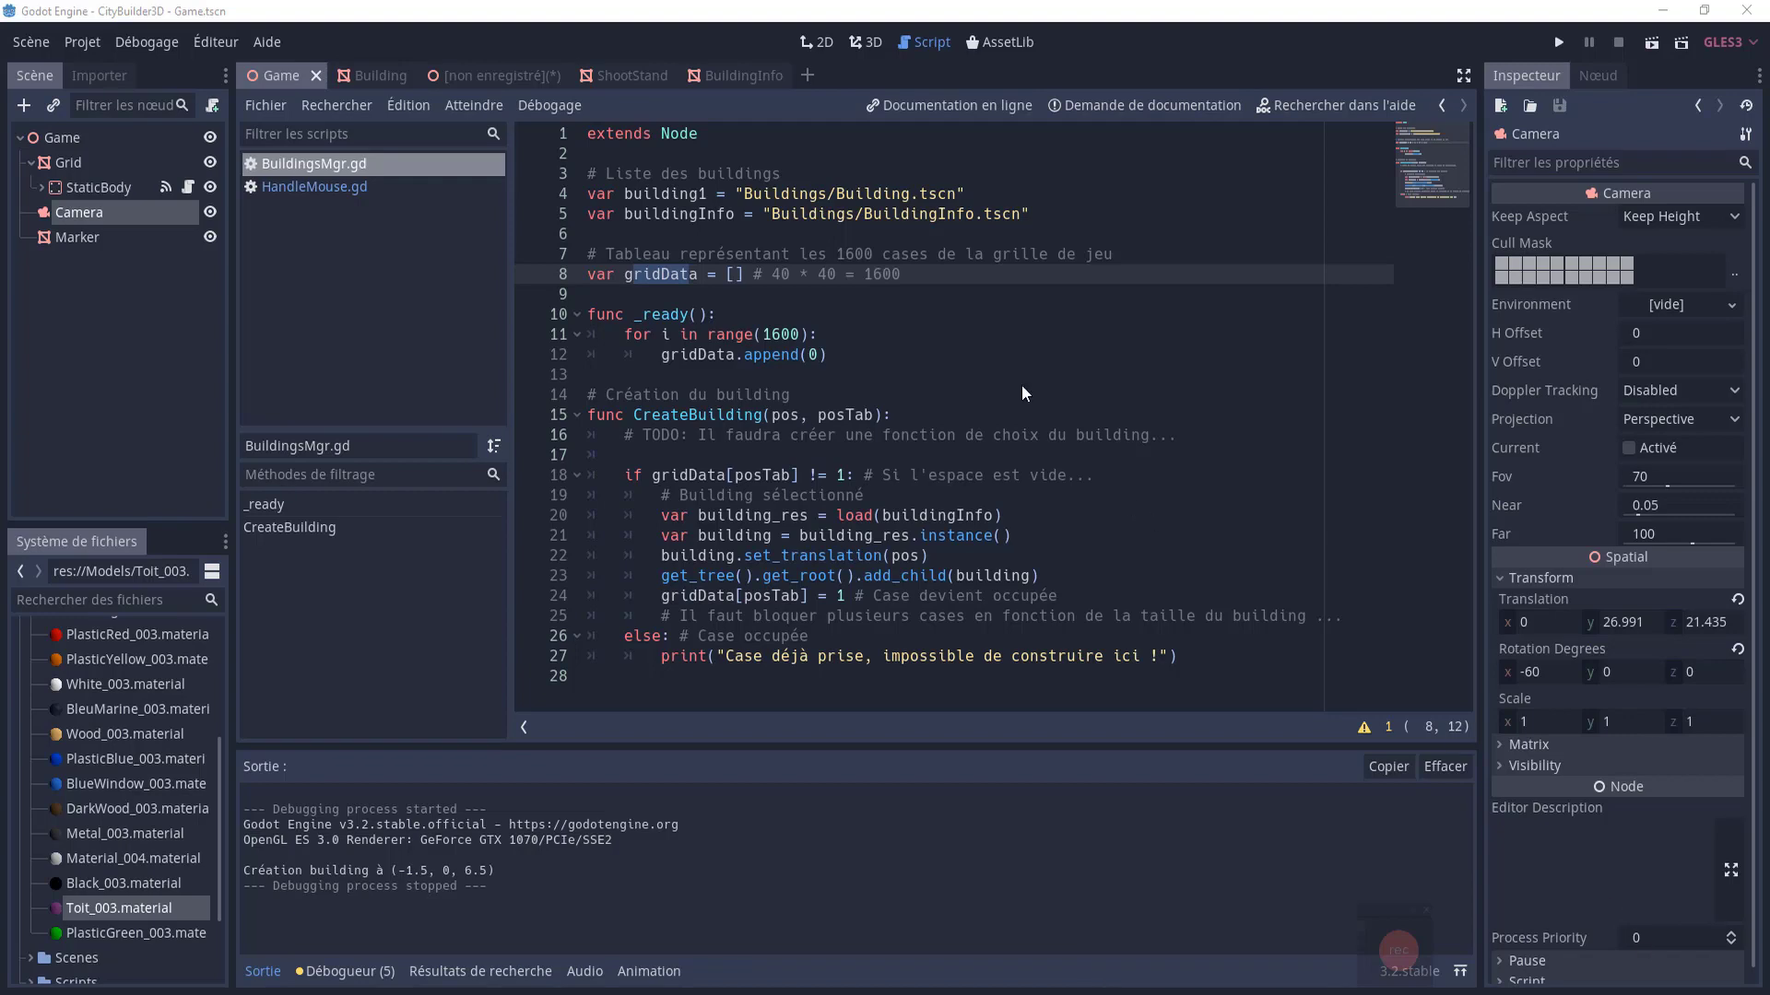
- Run Game.tscn from the 3D view, place eight buildings on the grass, then close the game
left_click(871, 43)
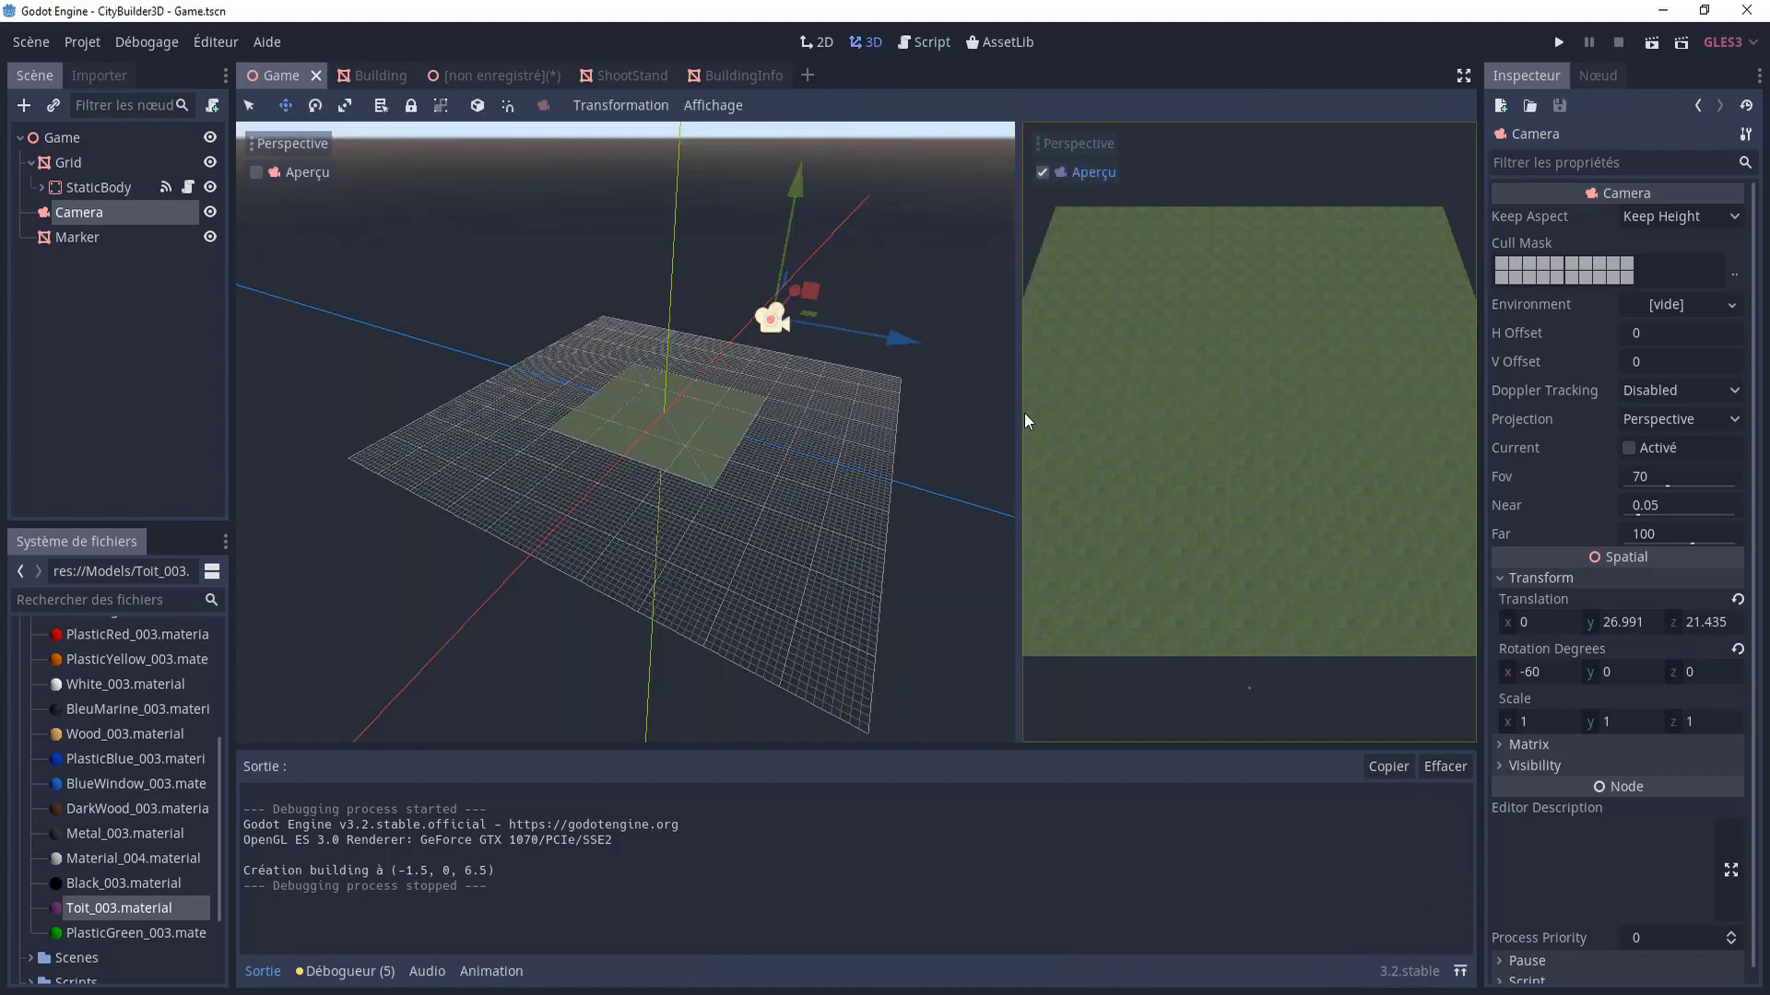
key("F5")
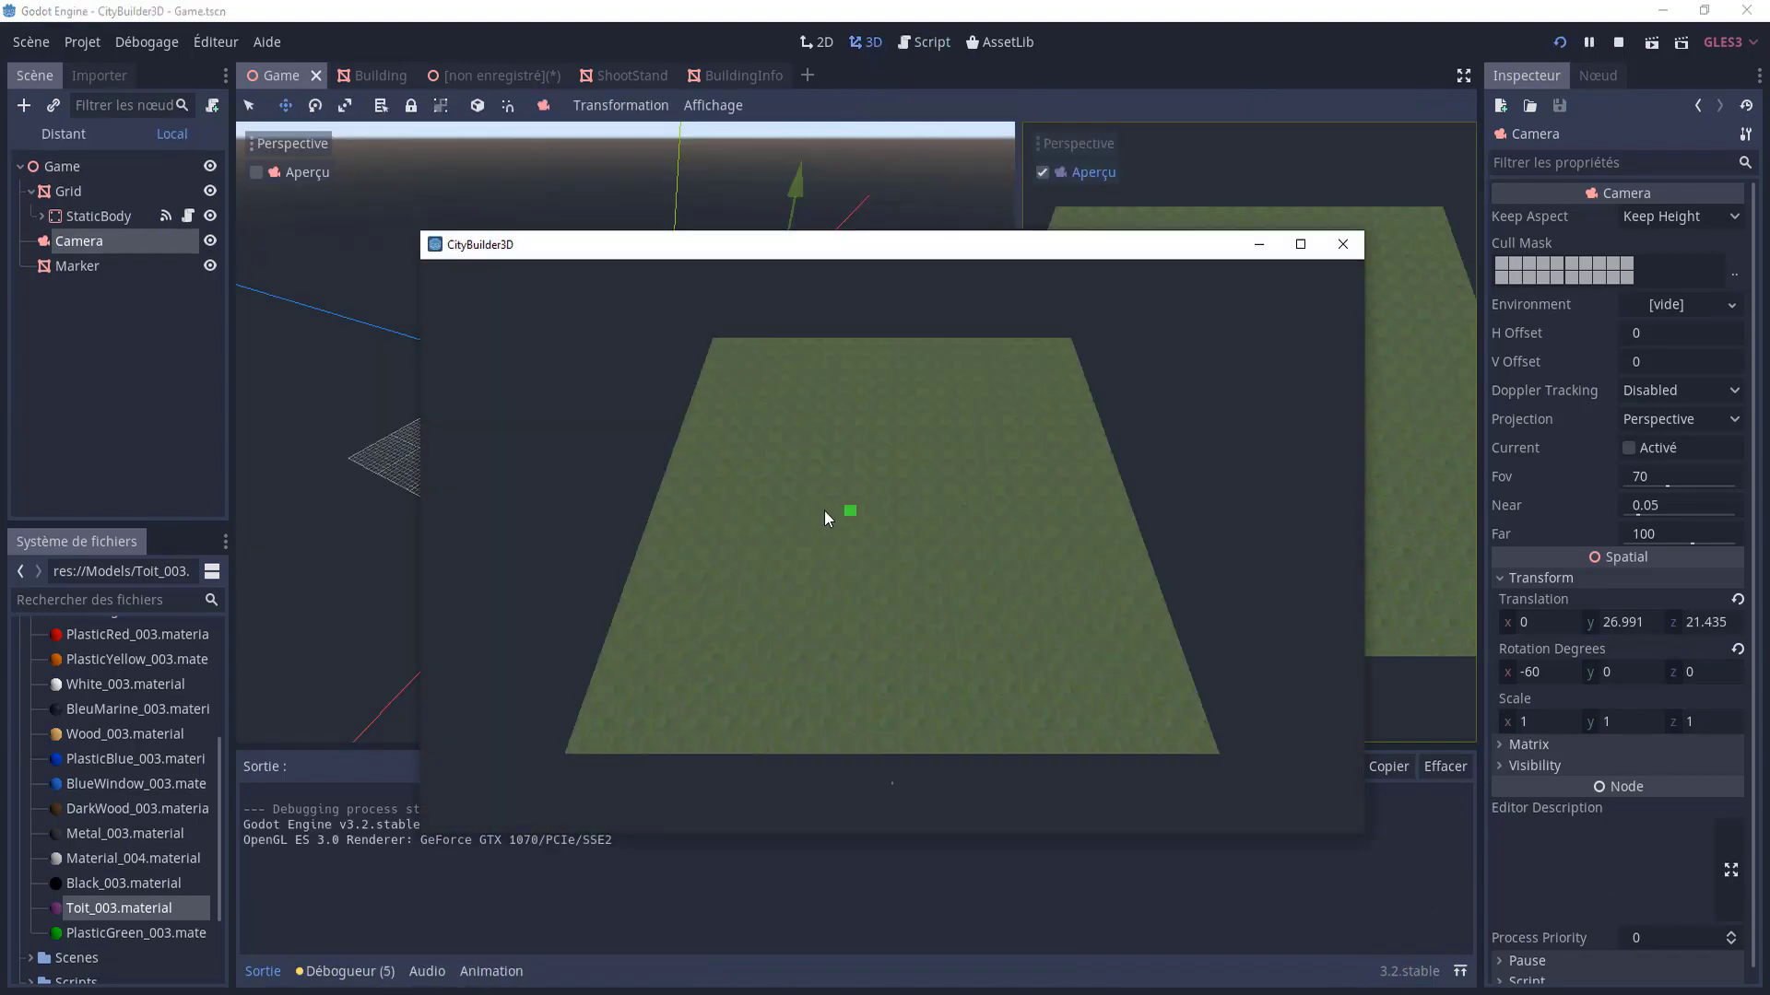
left_click(819, 532)
left_click(772, 581)
left_click(1012, 581)
left_click(885, 468)
left_click(778, 409)
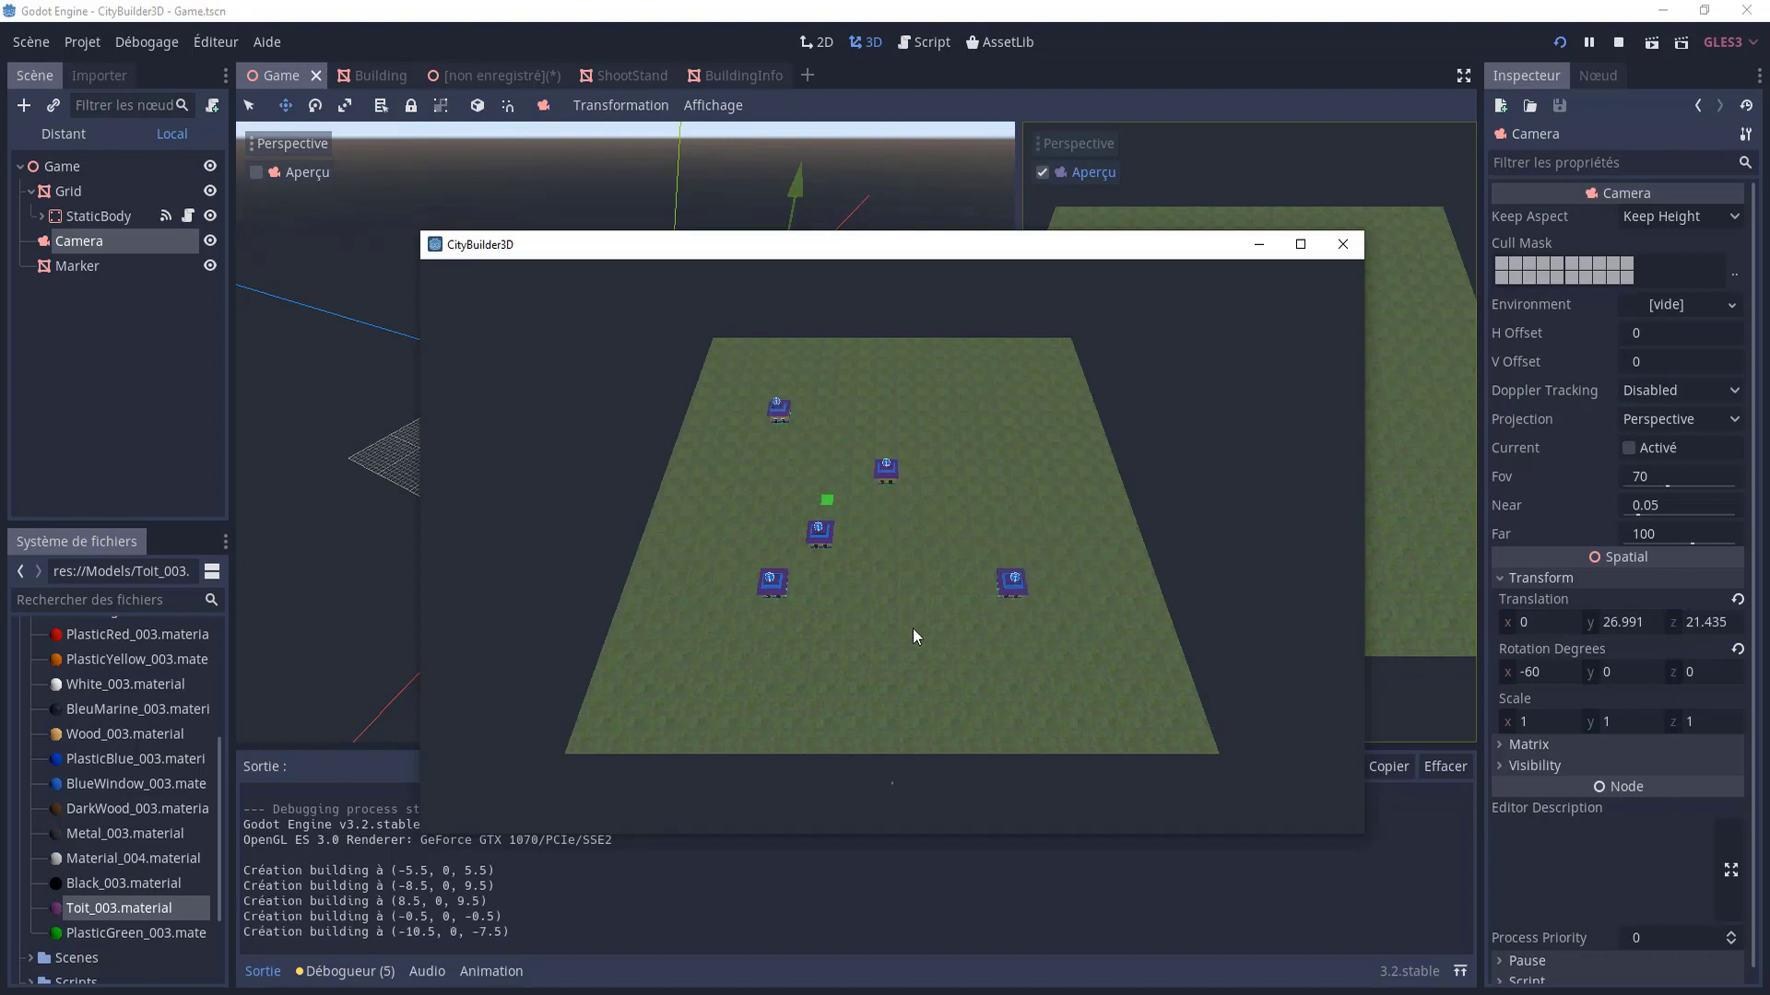
left_click(914, 624)
left_click(822, 654)
left_click(938, 521)
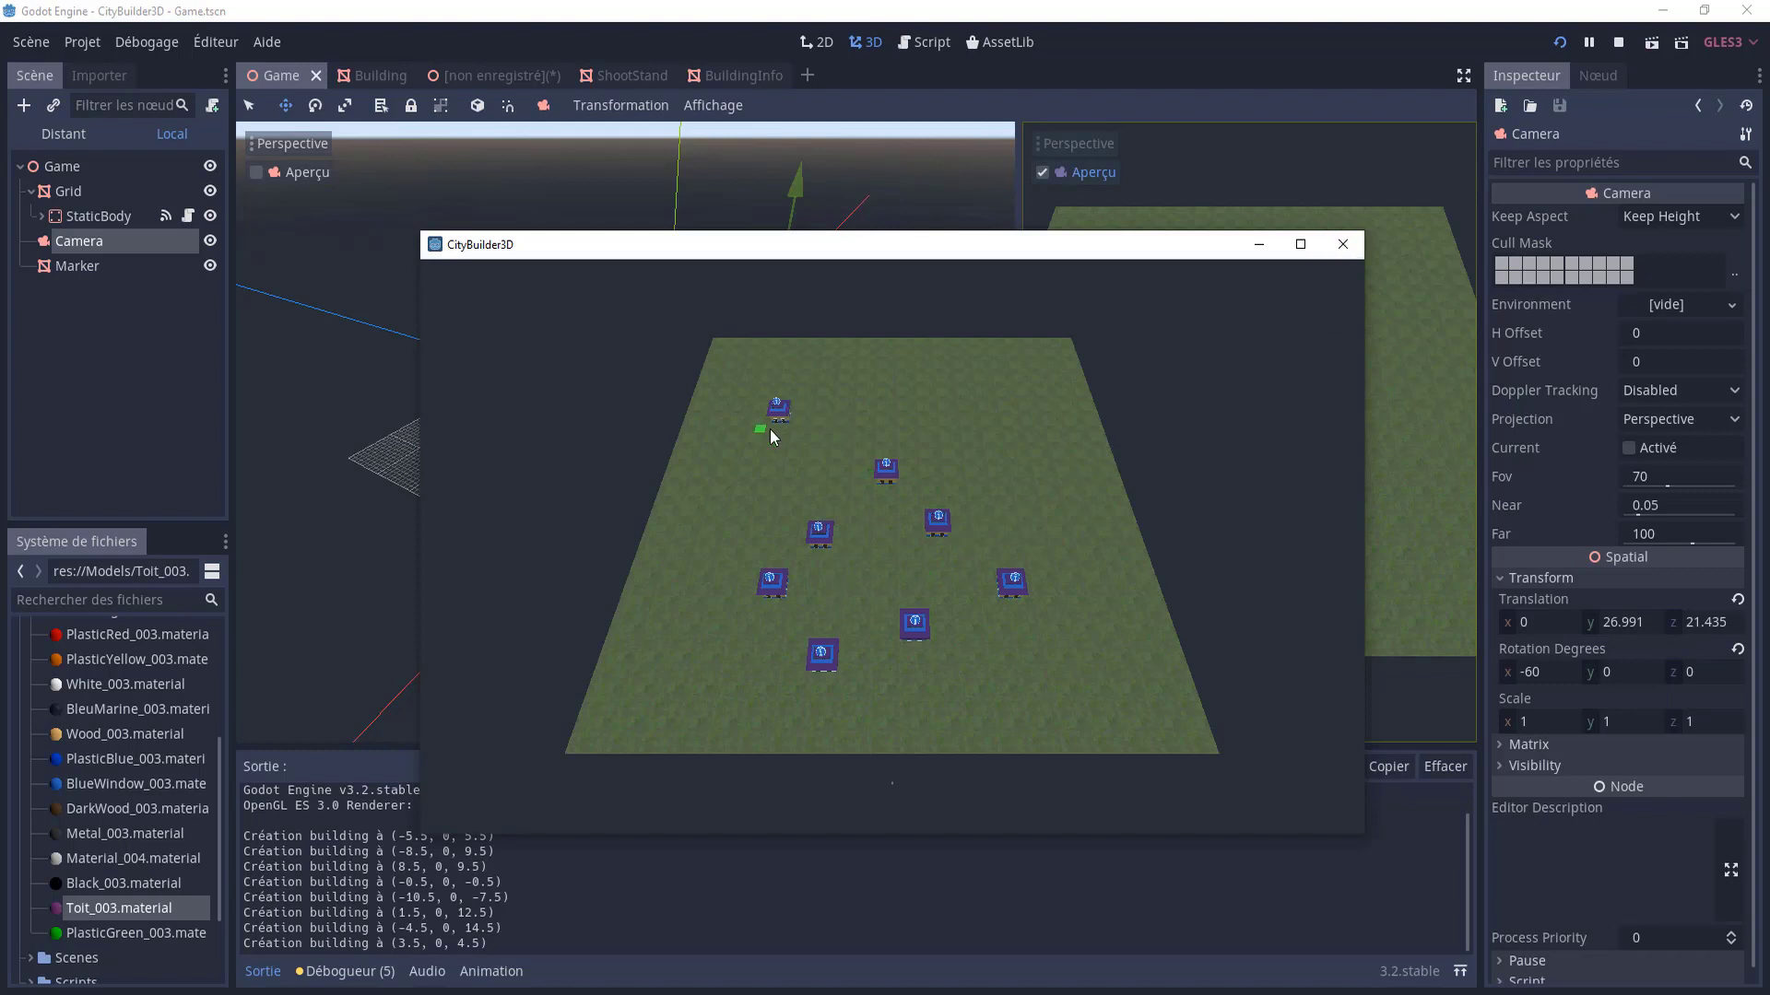
left_click(1342, 244)
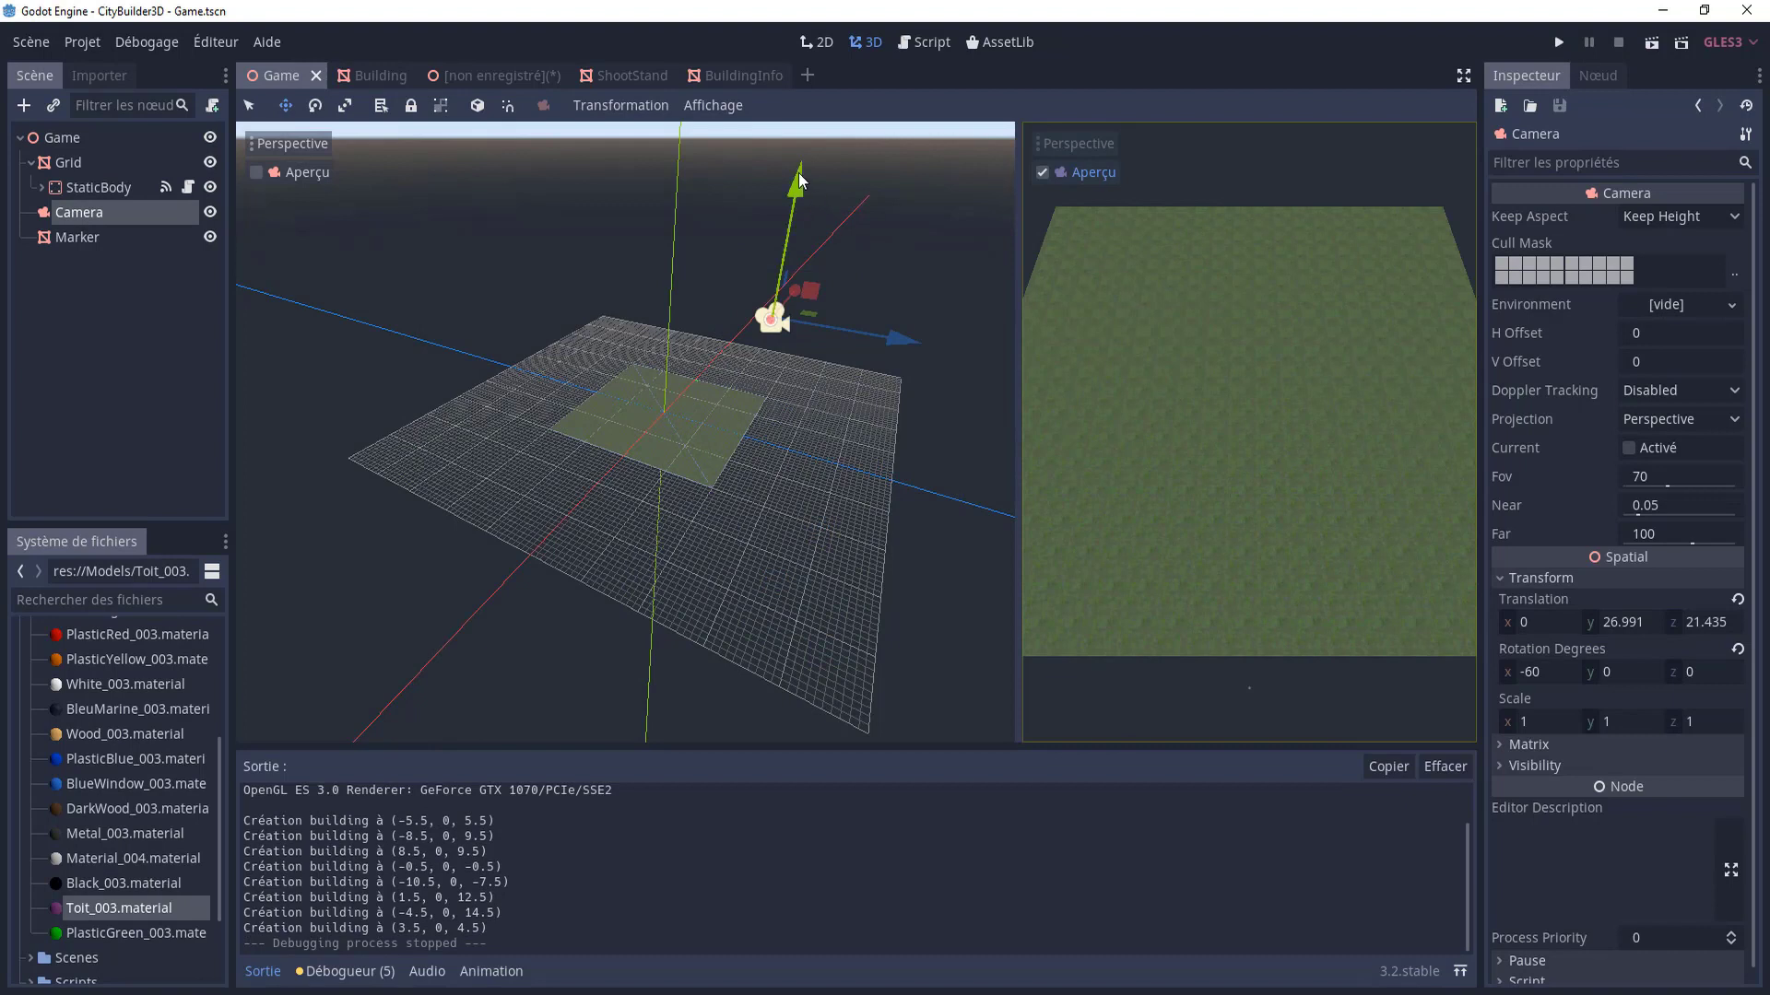
- Lower the camera to height 16.061 and roughly tilt it down with the rotate gizmo
left_click_drag(800, 180, 785, 267)
left_click_drag(871, 407, 862, 407)
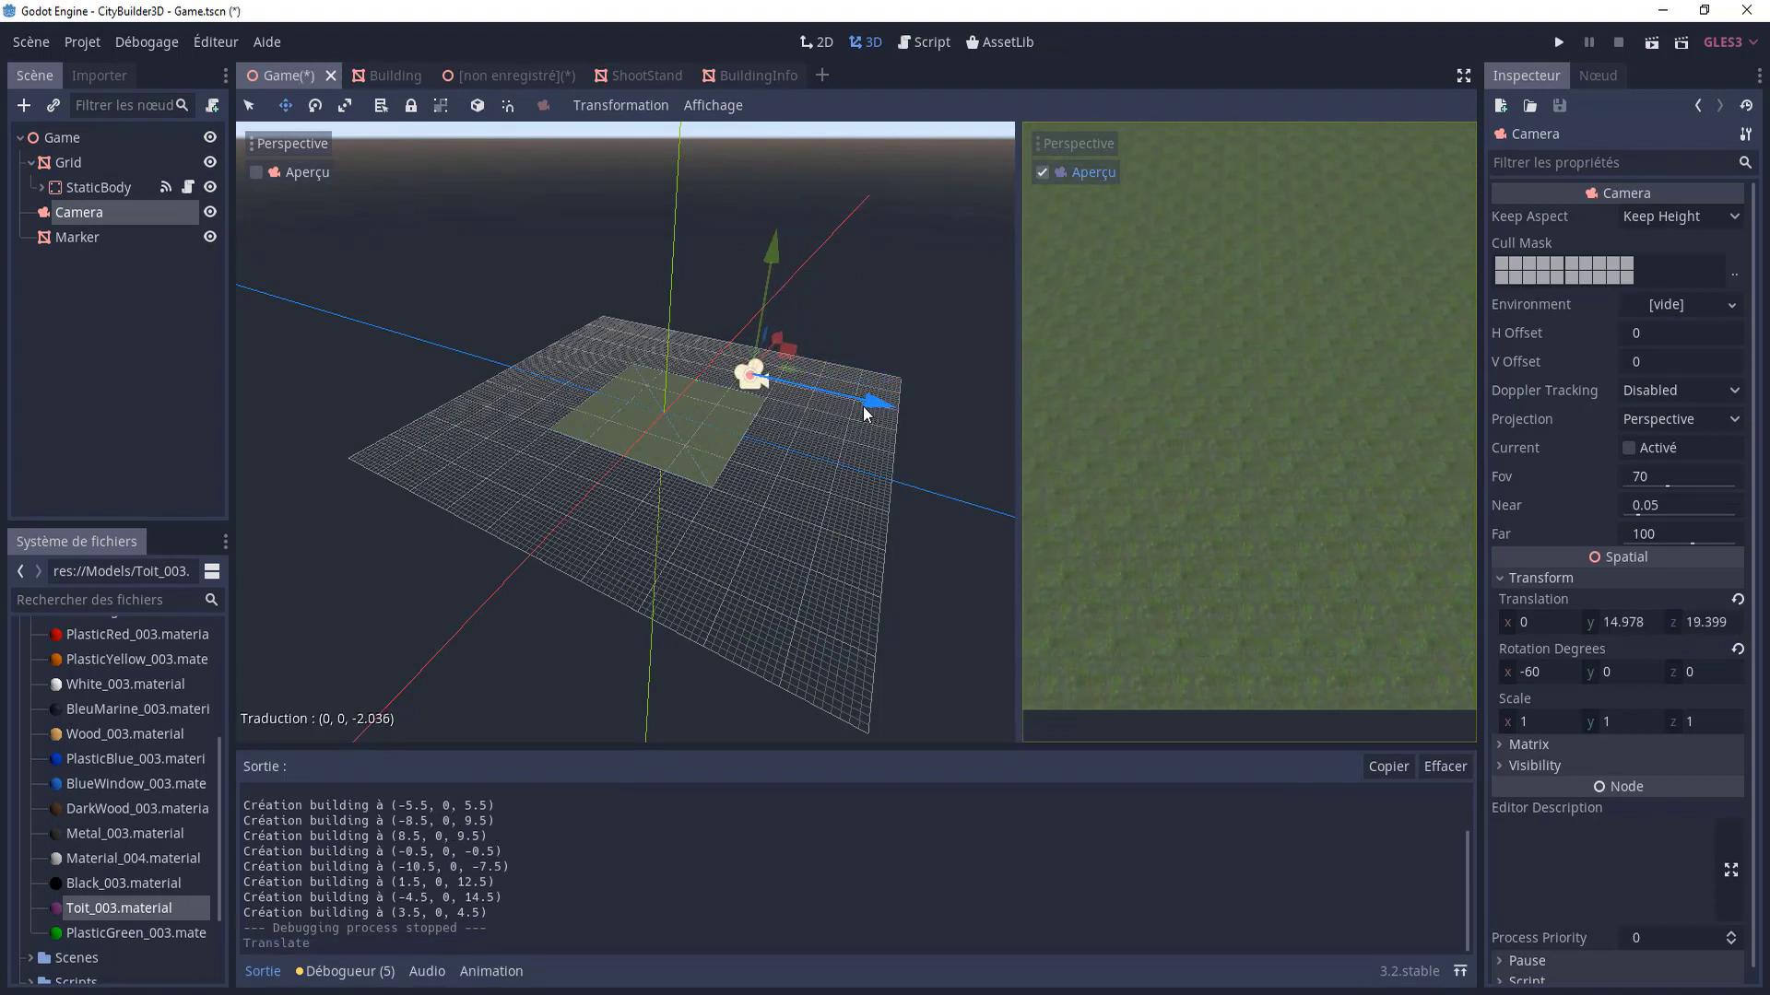
left_click_drag(771, 263, 772, 255)
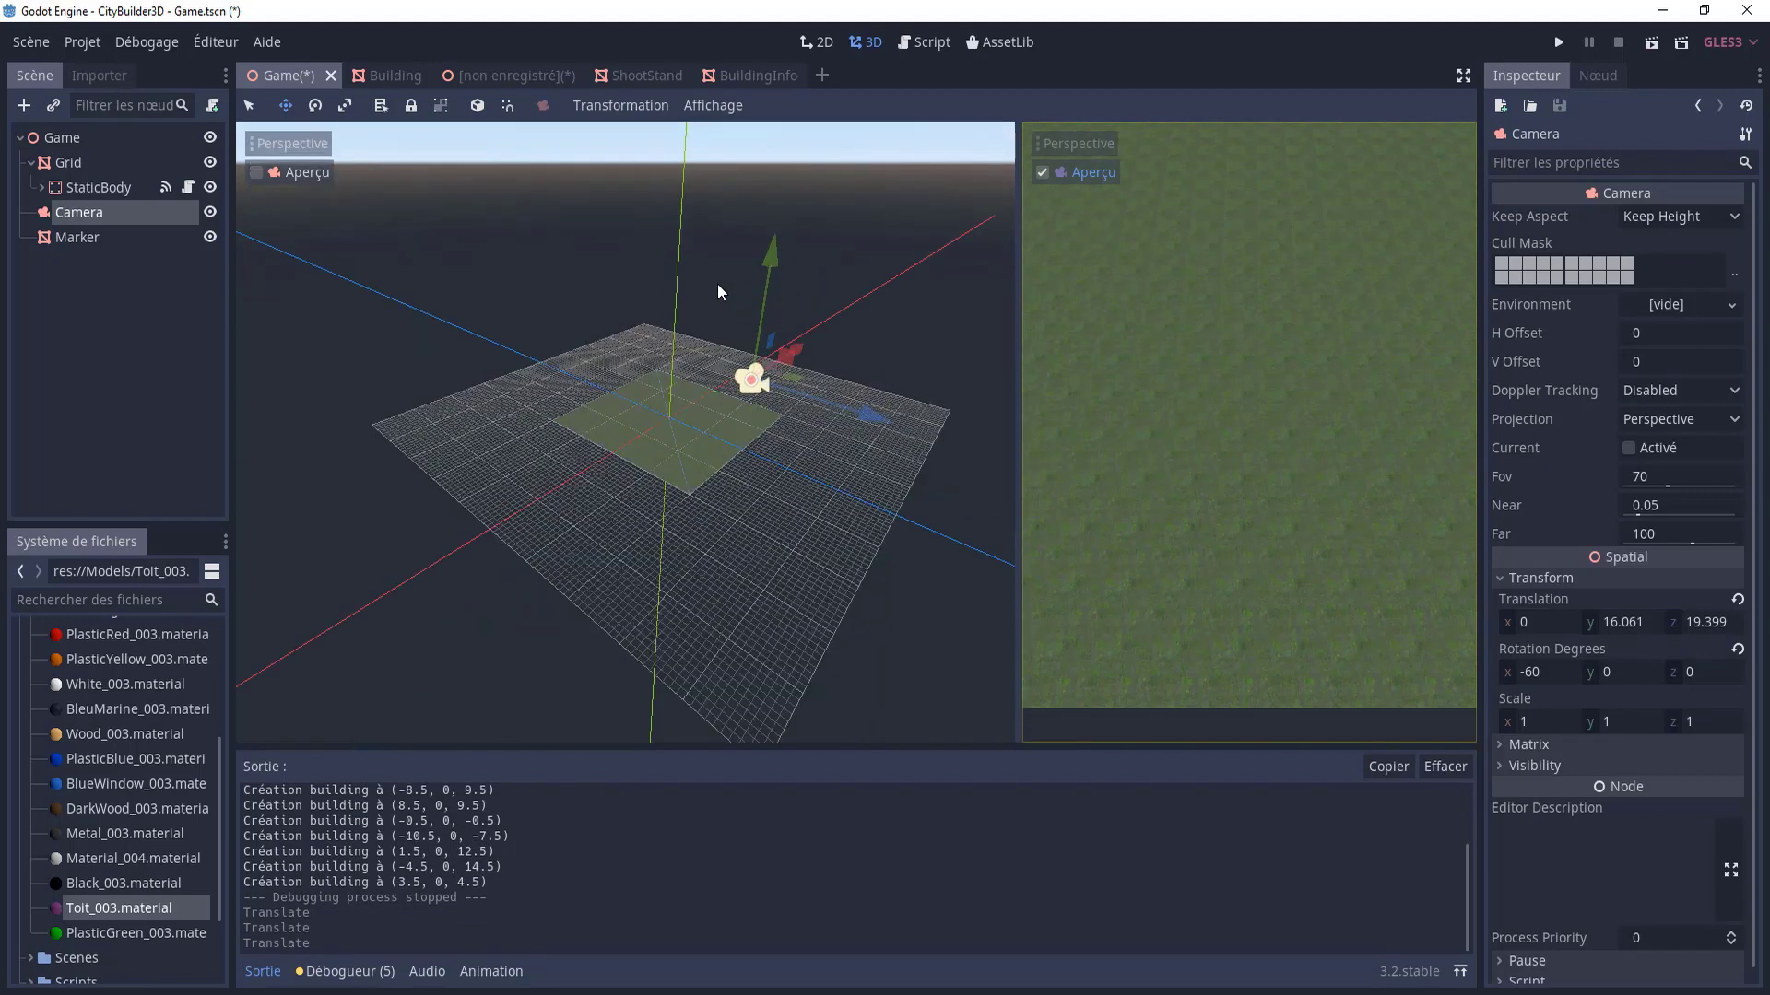
middle_click_drag(708, 302, 683, 318)
key("e")
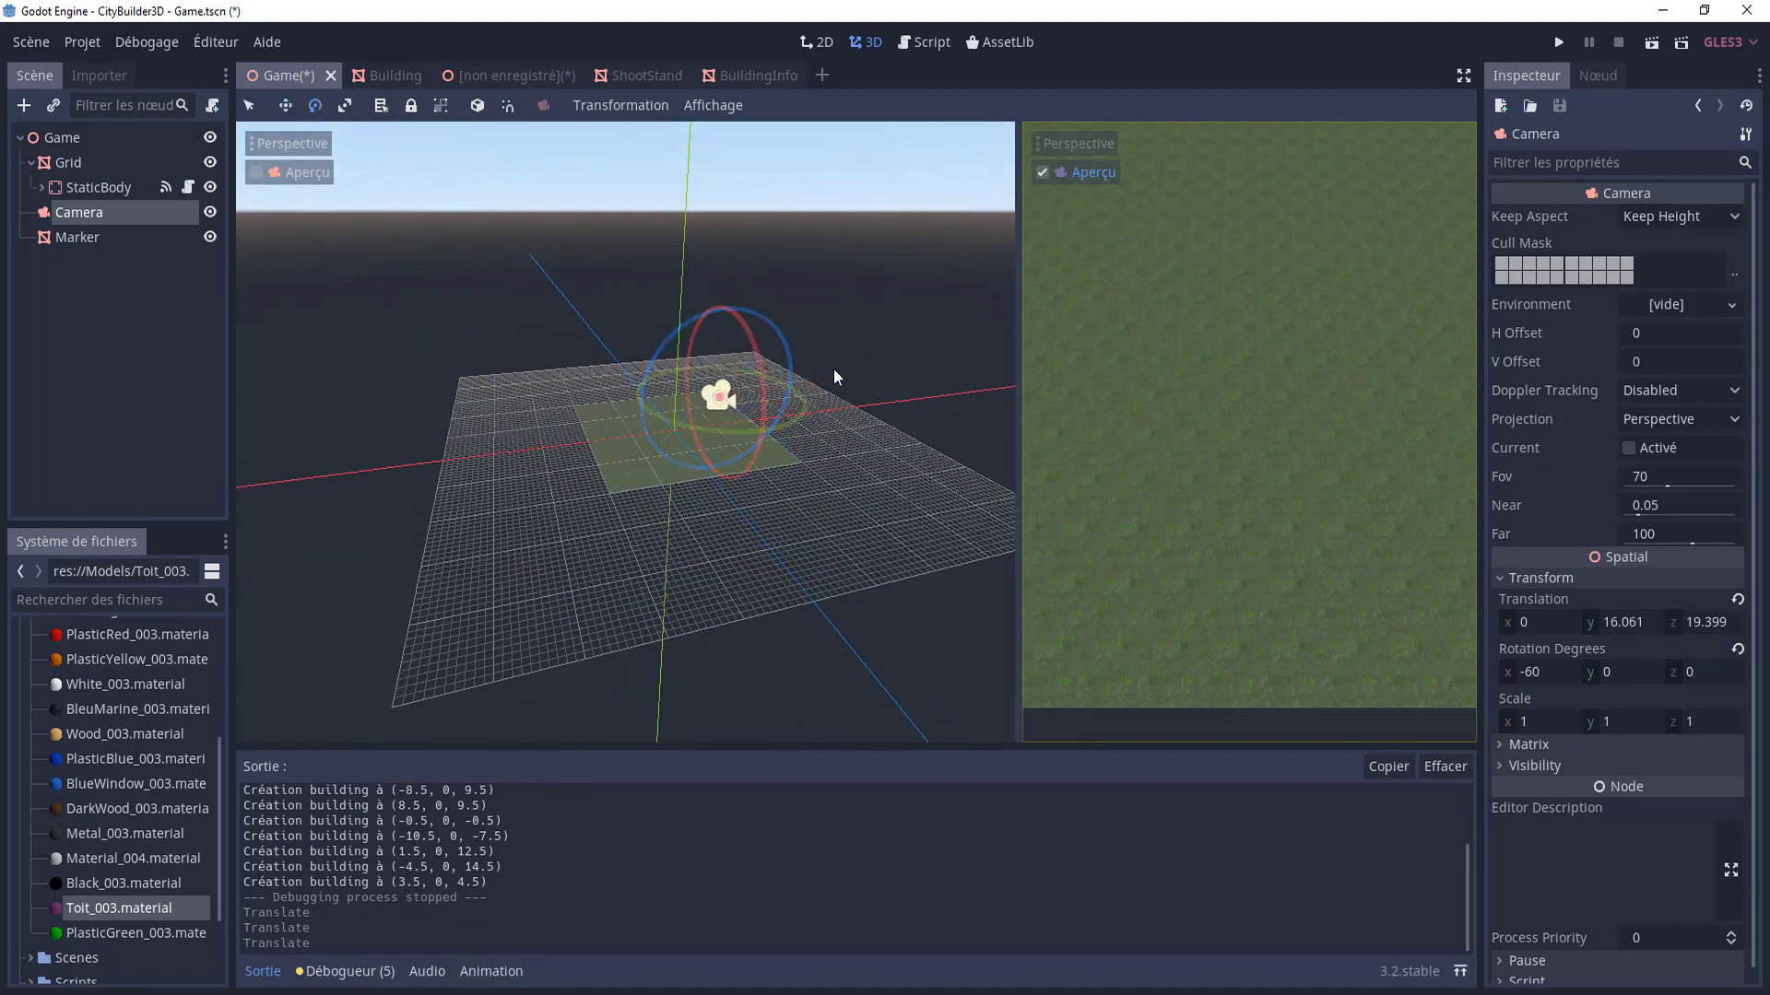
left_click_drag(705, 371, 752, 341)
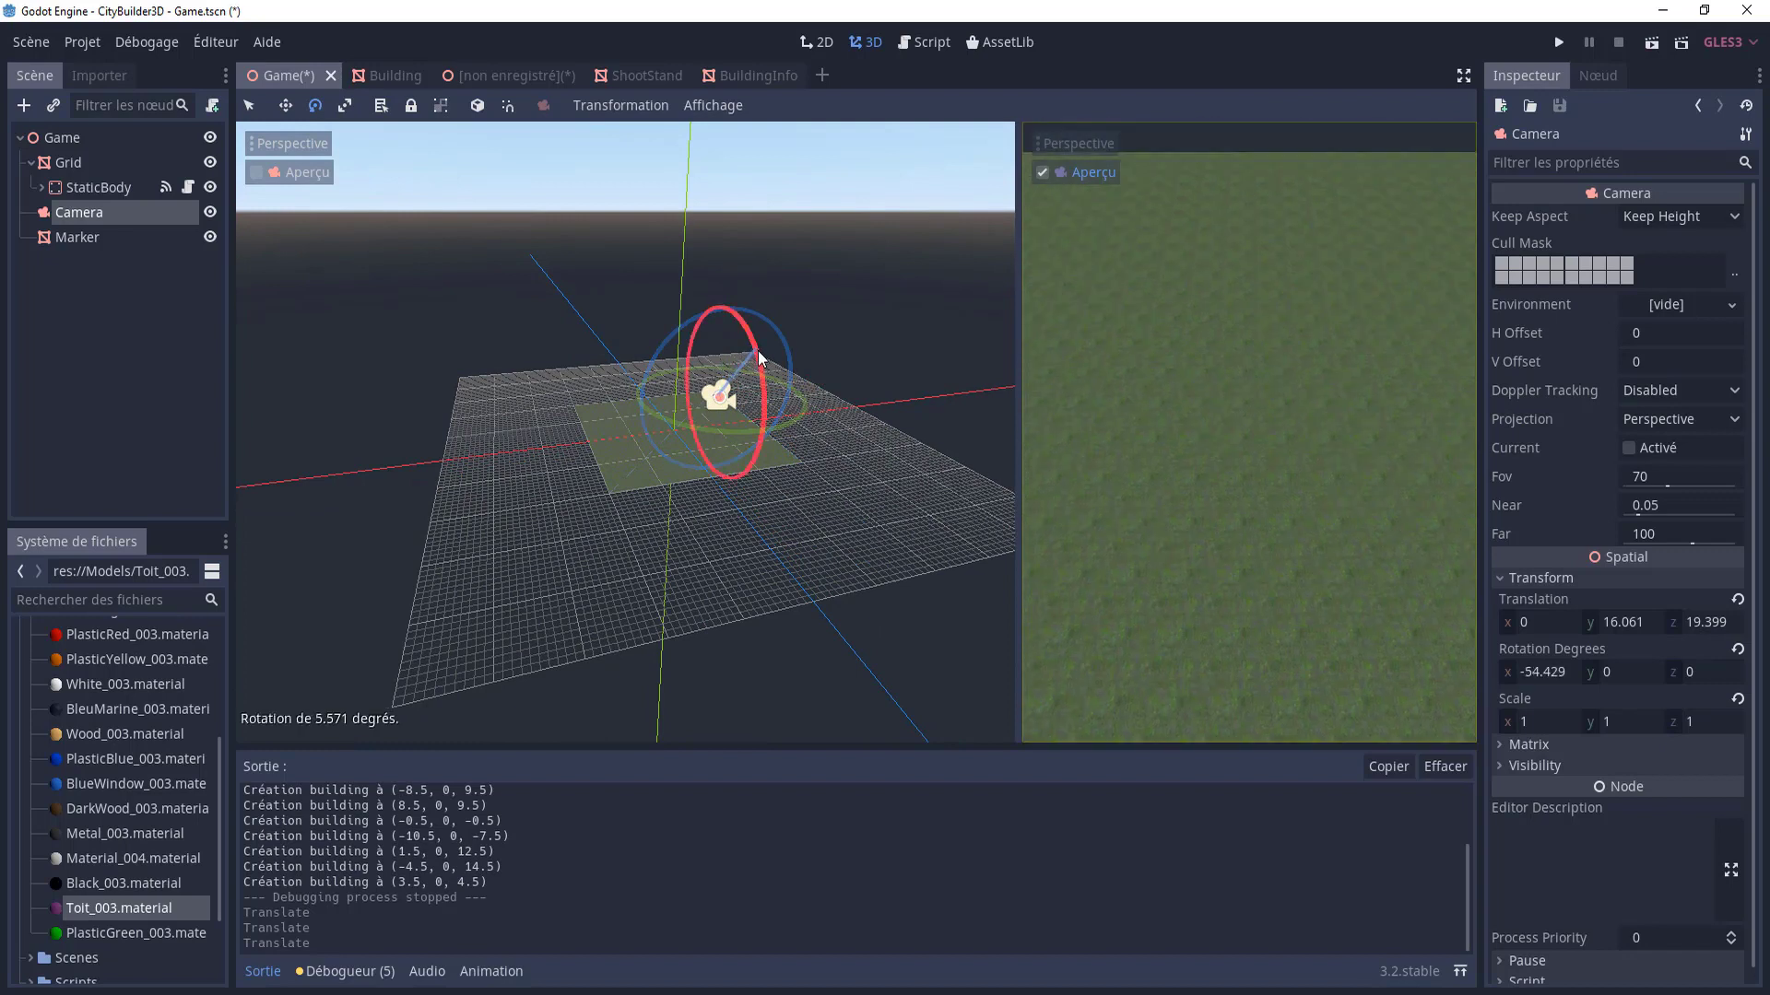
- Set the camera's X rotation to -50, pull it back to z 22.842, and run the game
left_click(1564, 677)
type("-50")
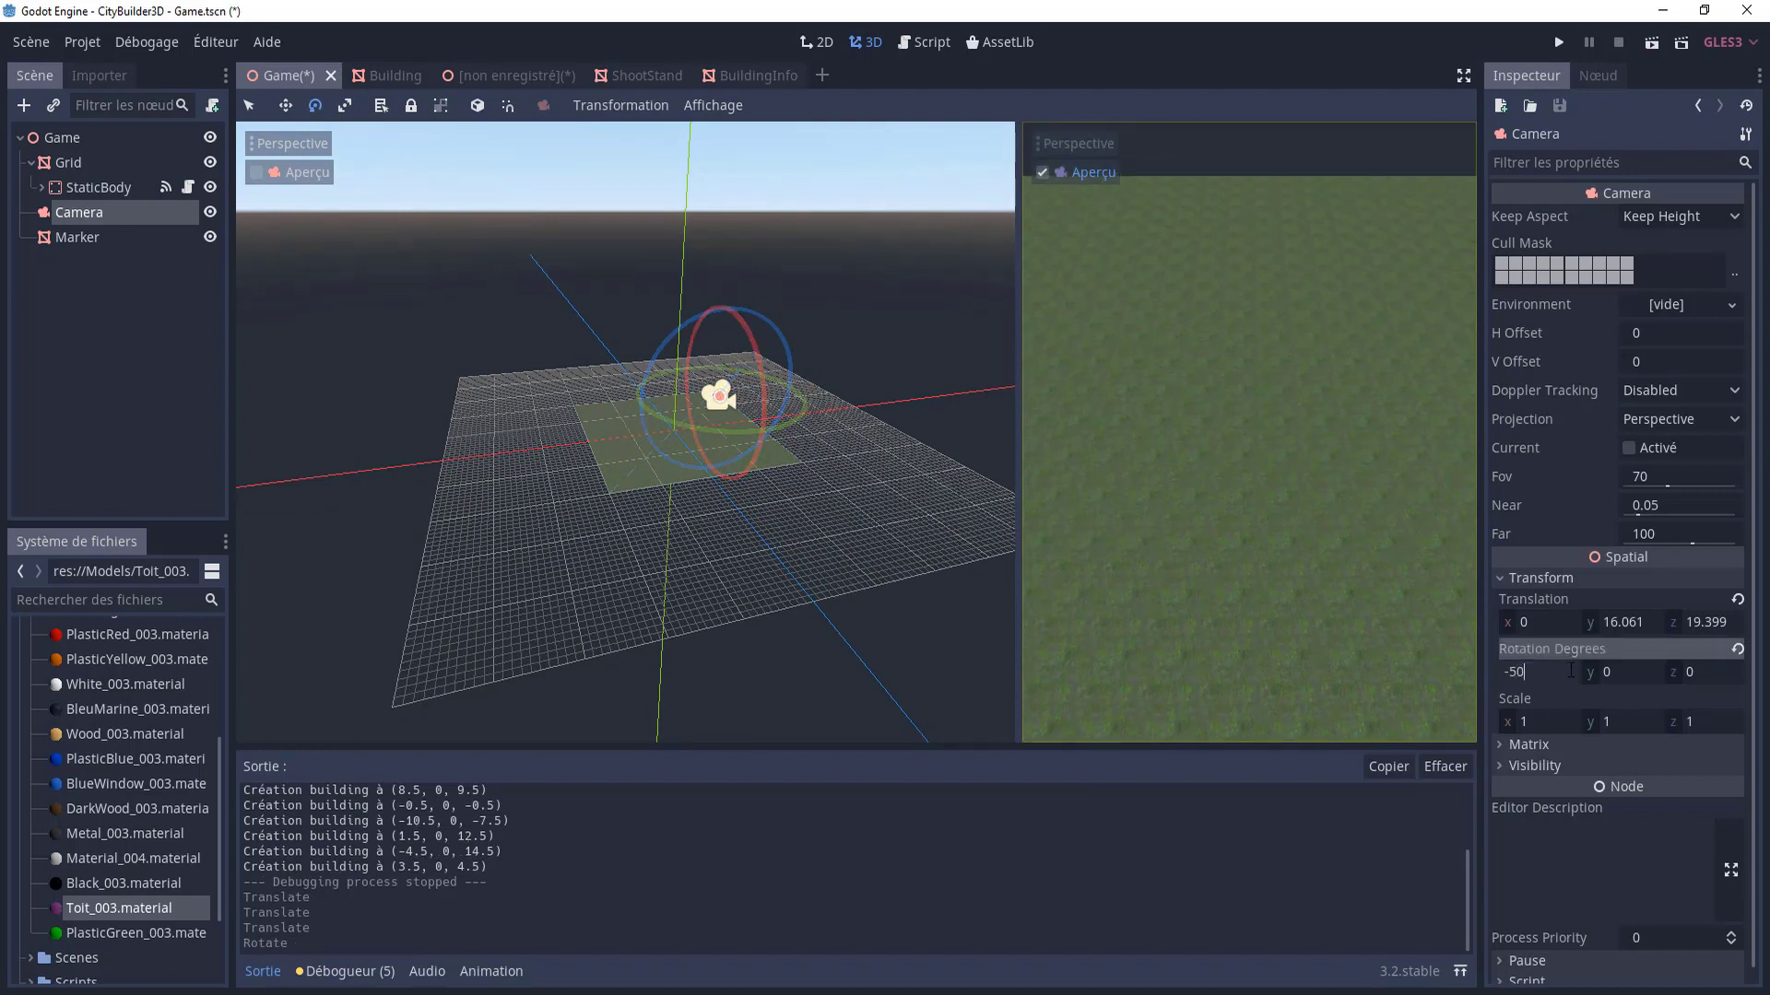
key("Return")
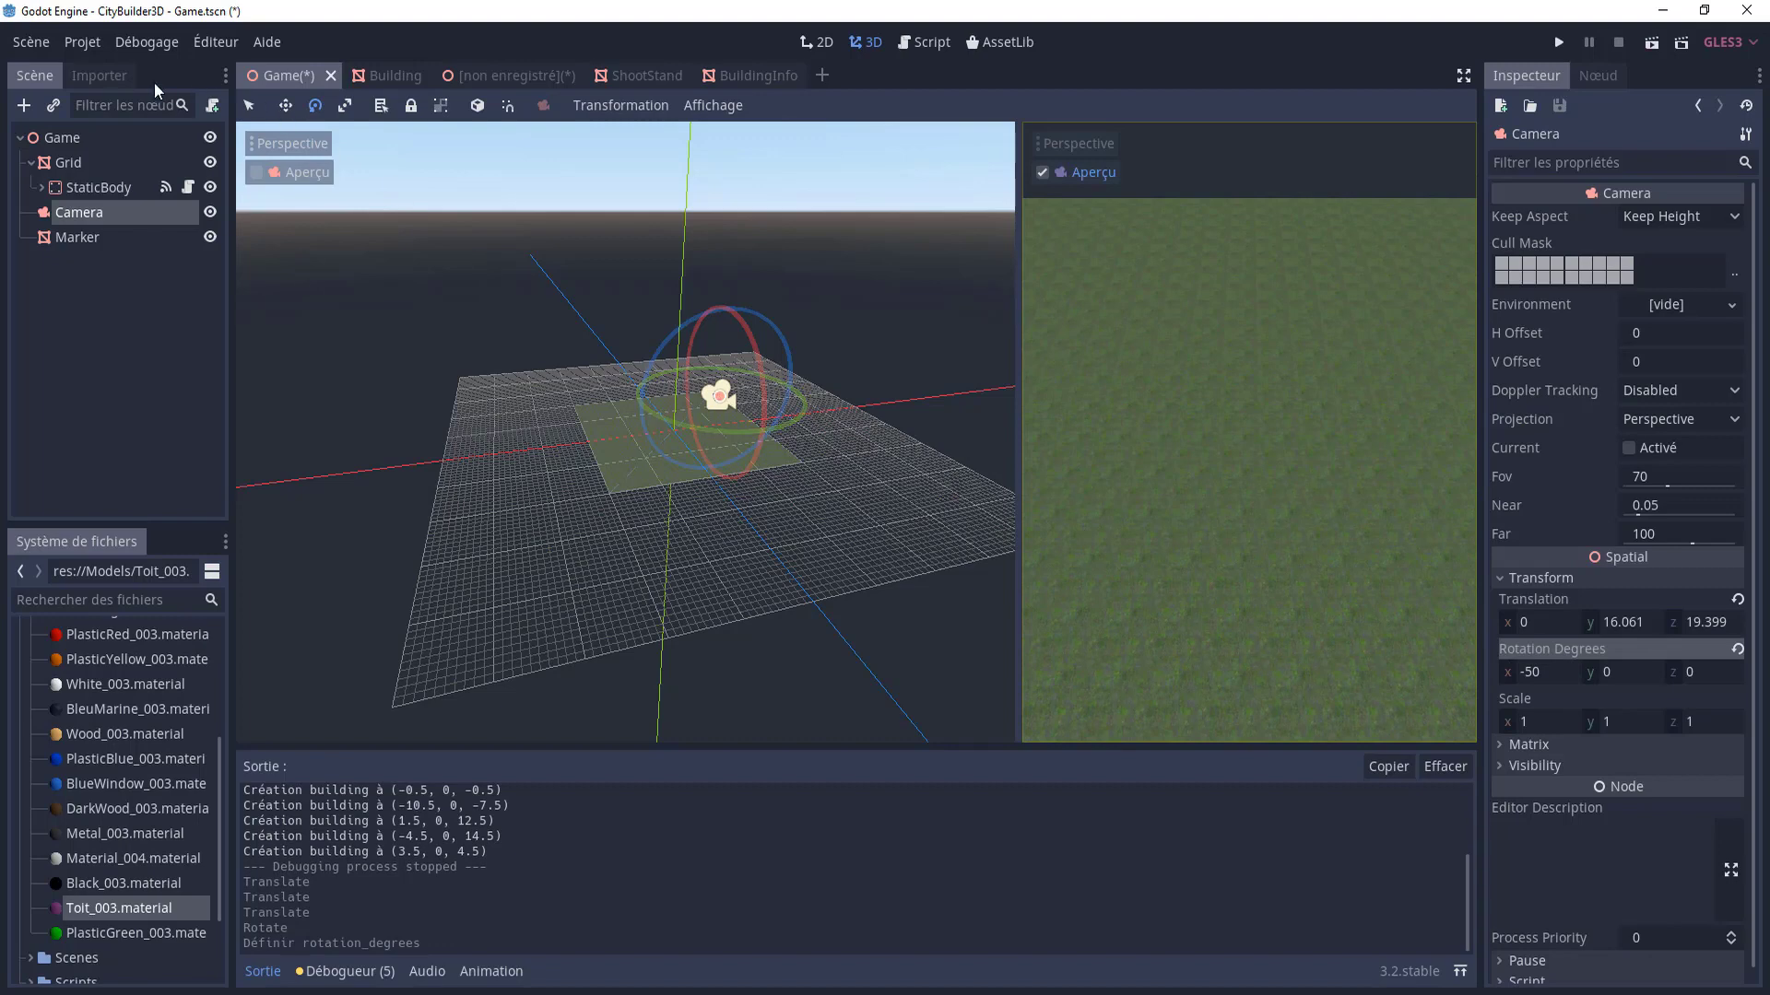
left_click(286, 105)
left_click_drag(781, 446, 791, 455)
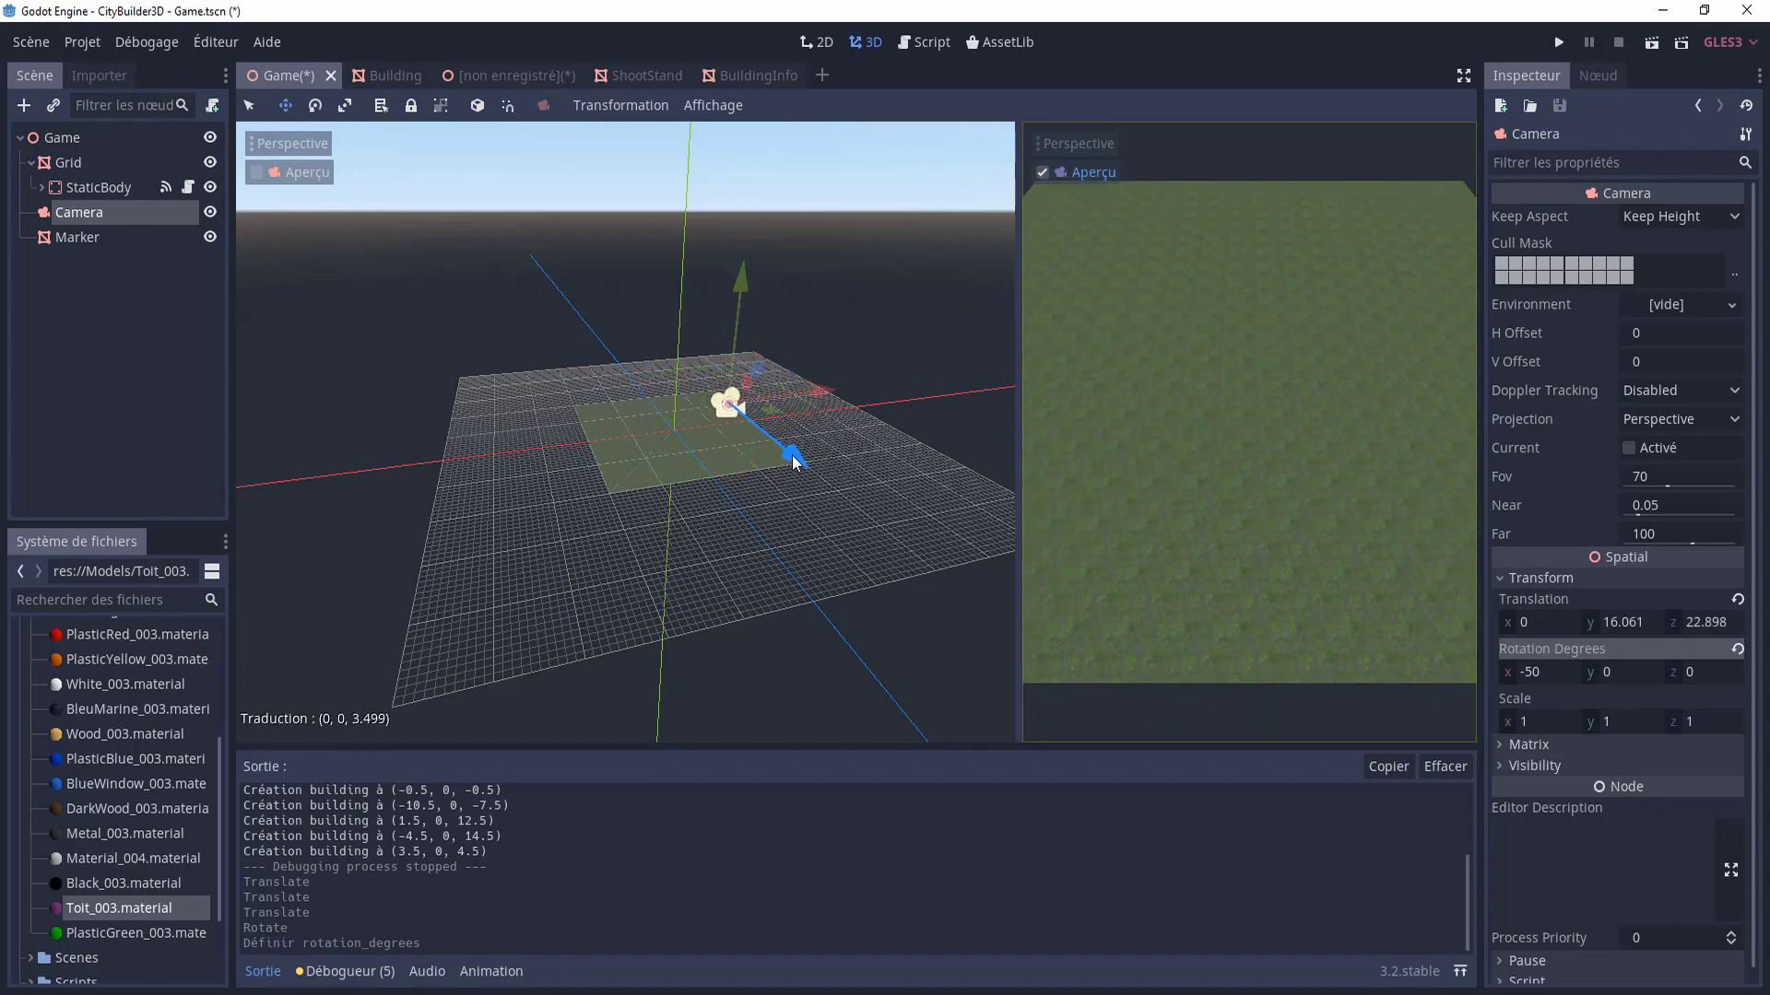
key("F5")
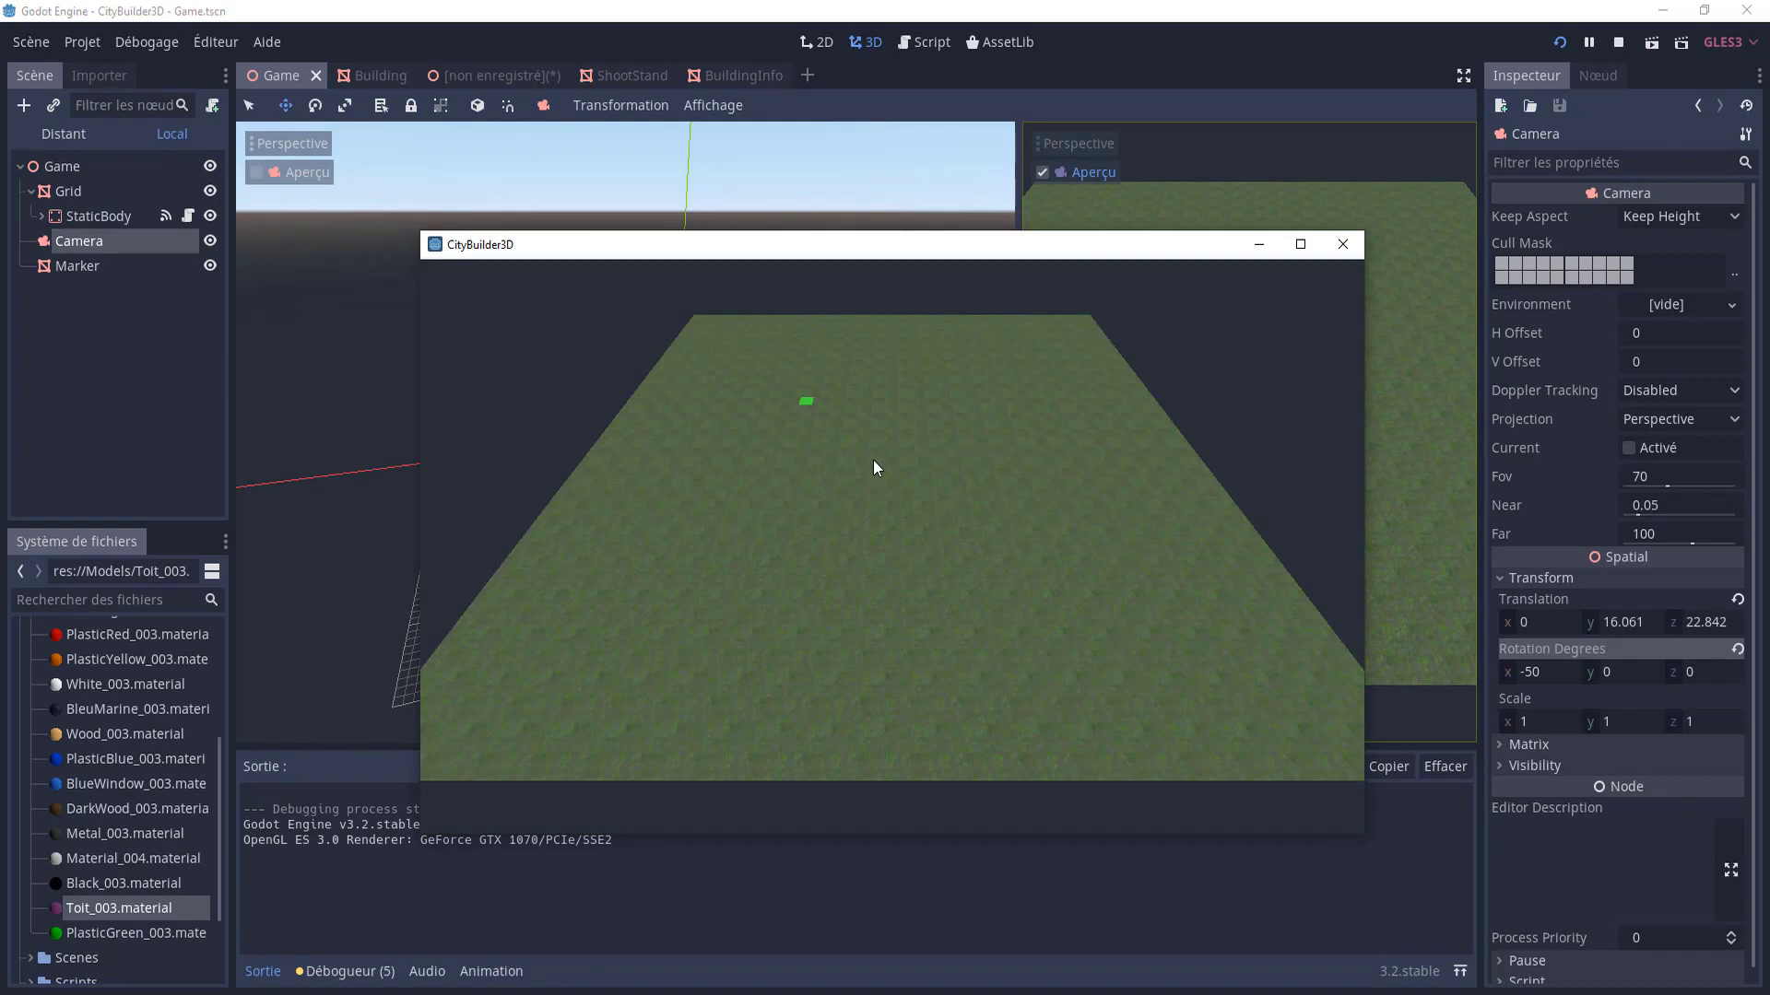
- Place eight buildings on the grass from the new camera angle, then close the game window
left_click(876, 459)
left_click(698, 466)
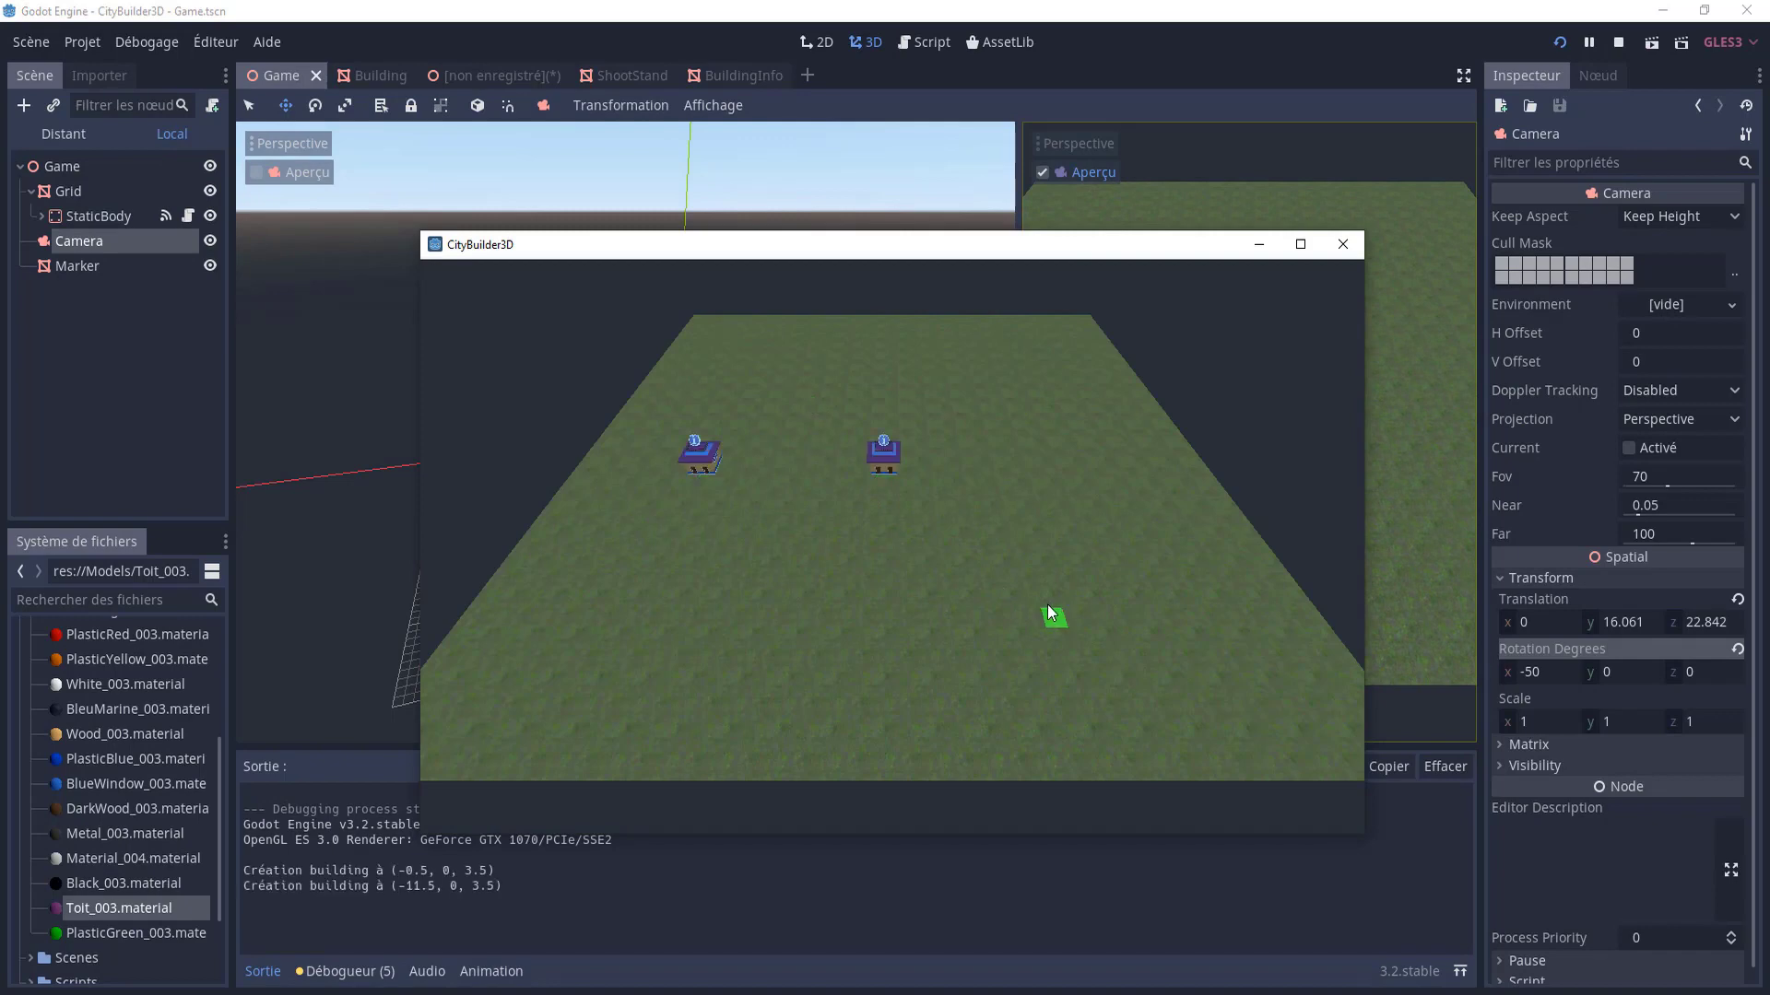
left_click(1049, 606)
double_click(774, 571)
double_click(1029, 456)
left_click(879, 650)
left_click(604, 673)
left_click(756, 343)
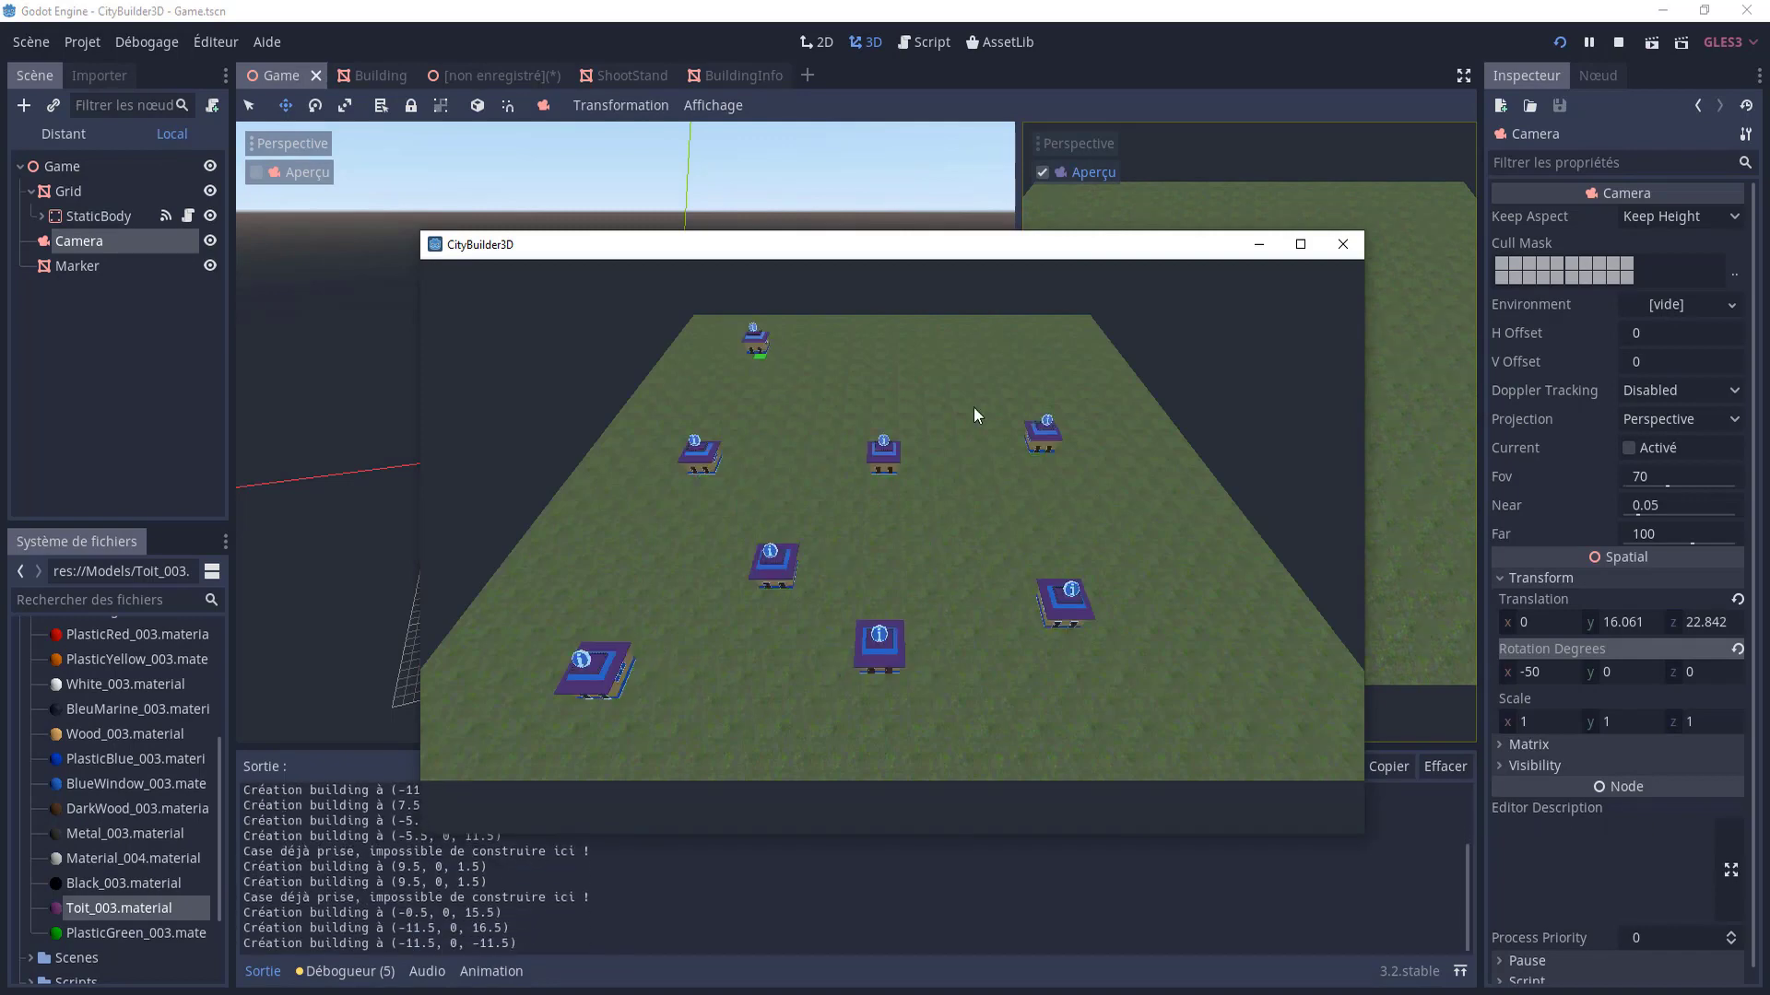
left_click(1342, 244)
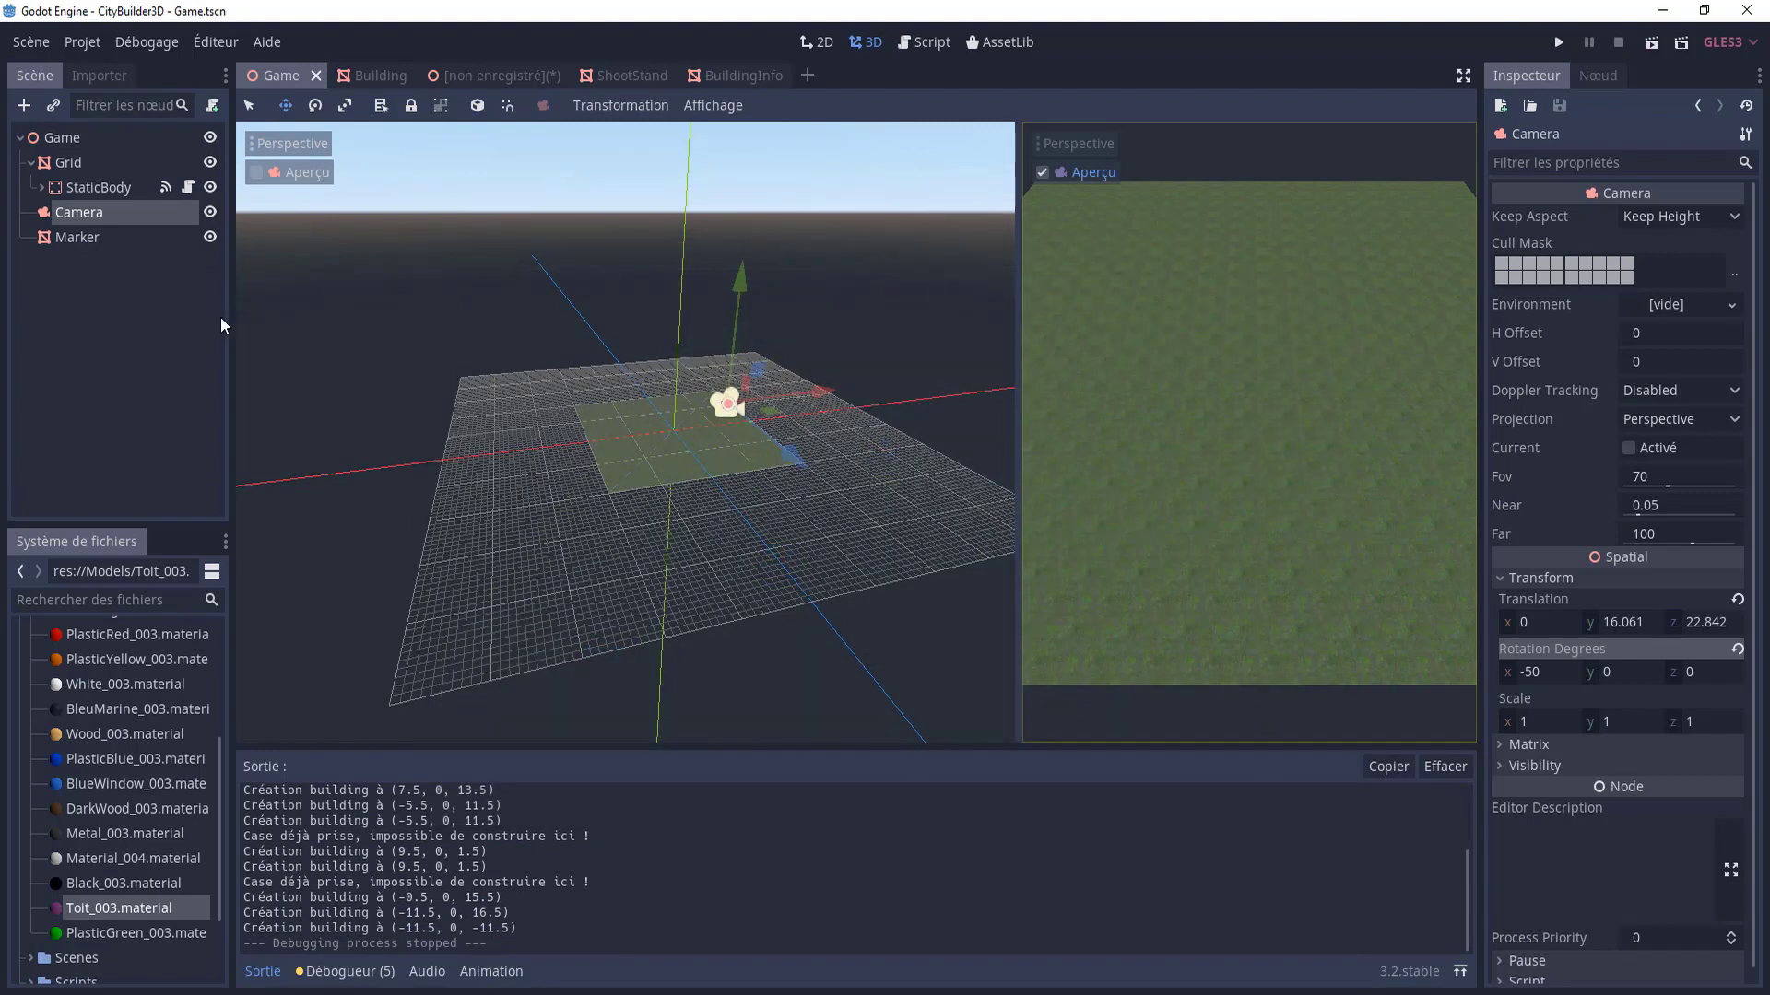
- Select the Game root node and zoom the view in close over the grass plane
left_click(59, 140)
scroll(638, 411, "up", 3)
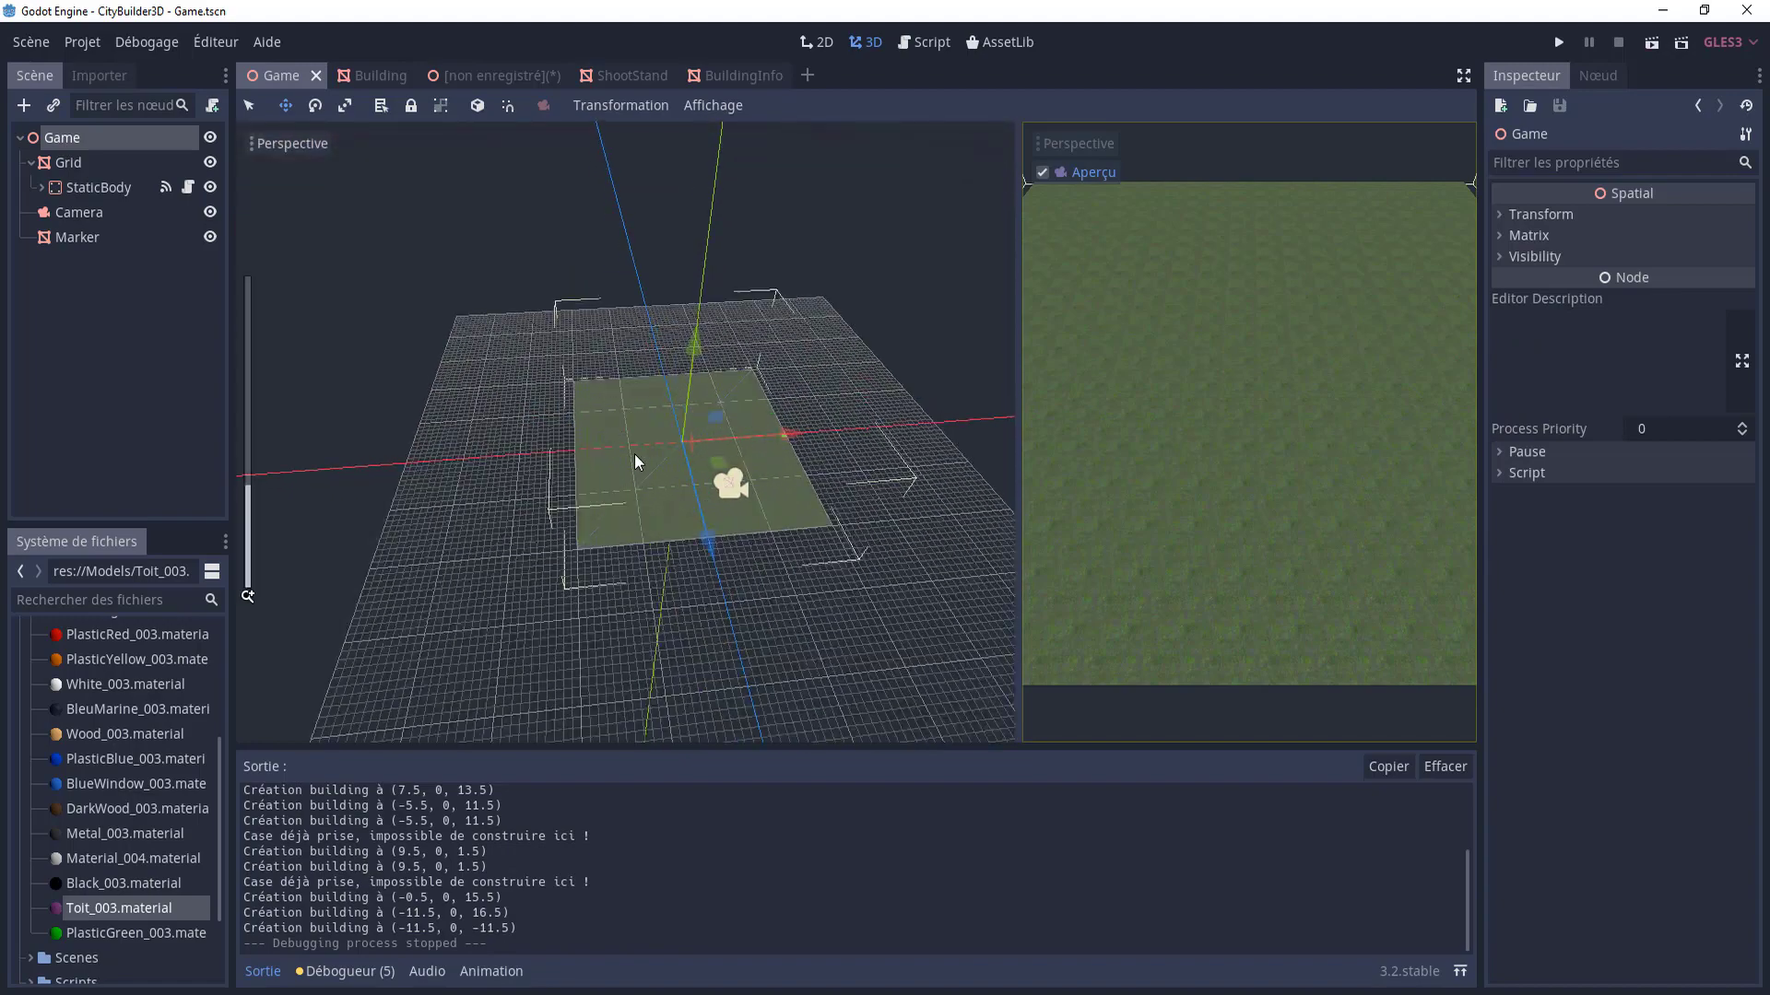
middle_click_drag(634, 454, 776, 466)
scroll(590, 353, "up", 2)
middle_click_drag(592, 354, 473, 447)
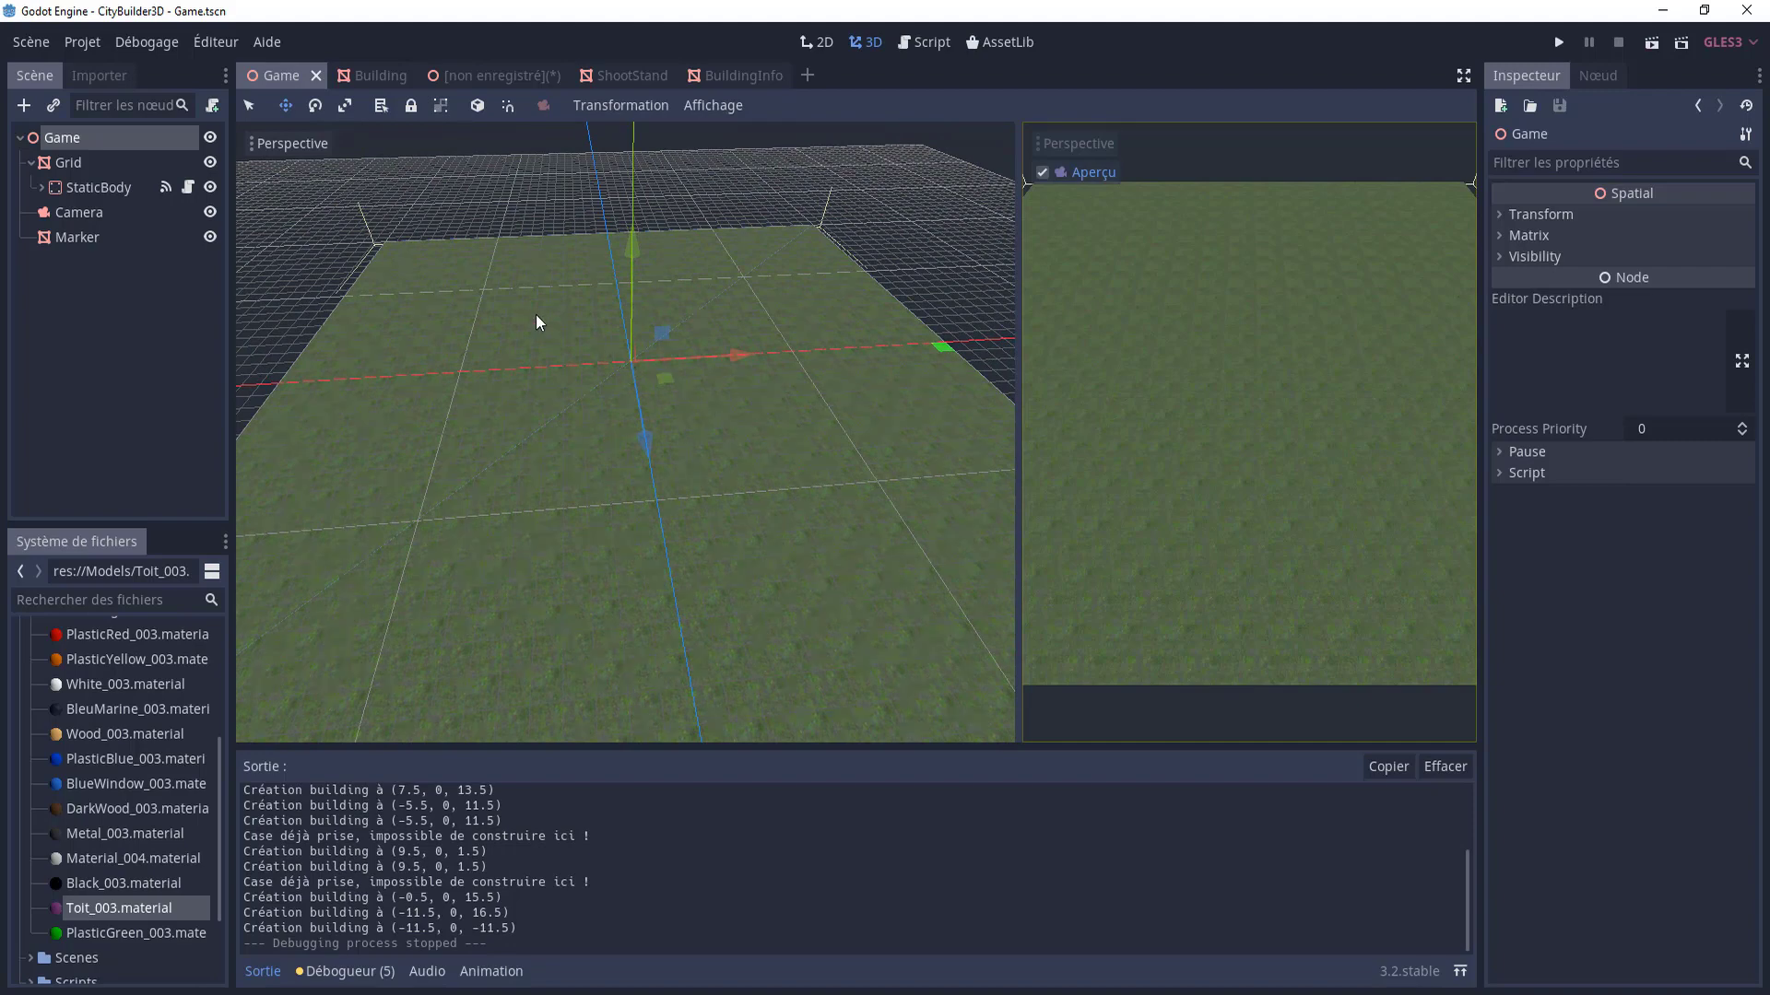
left_click(53, 105)
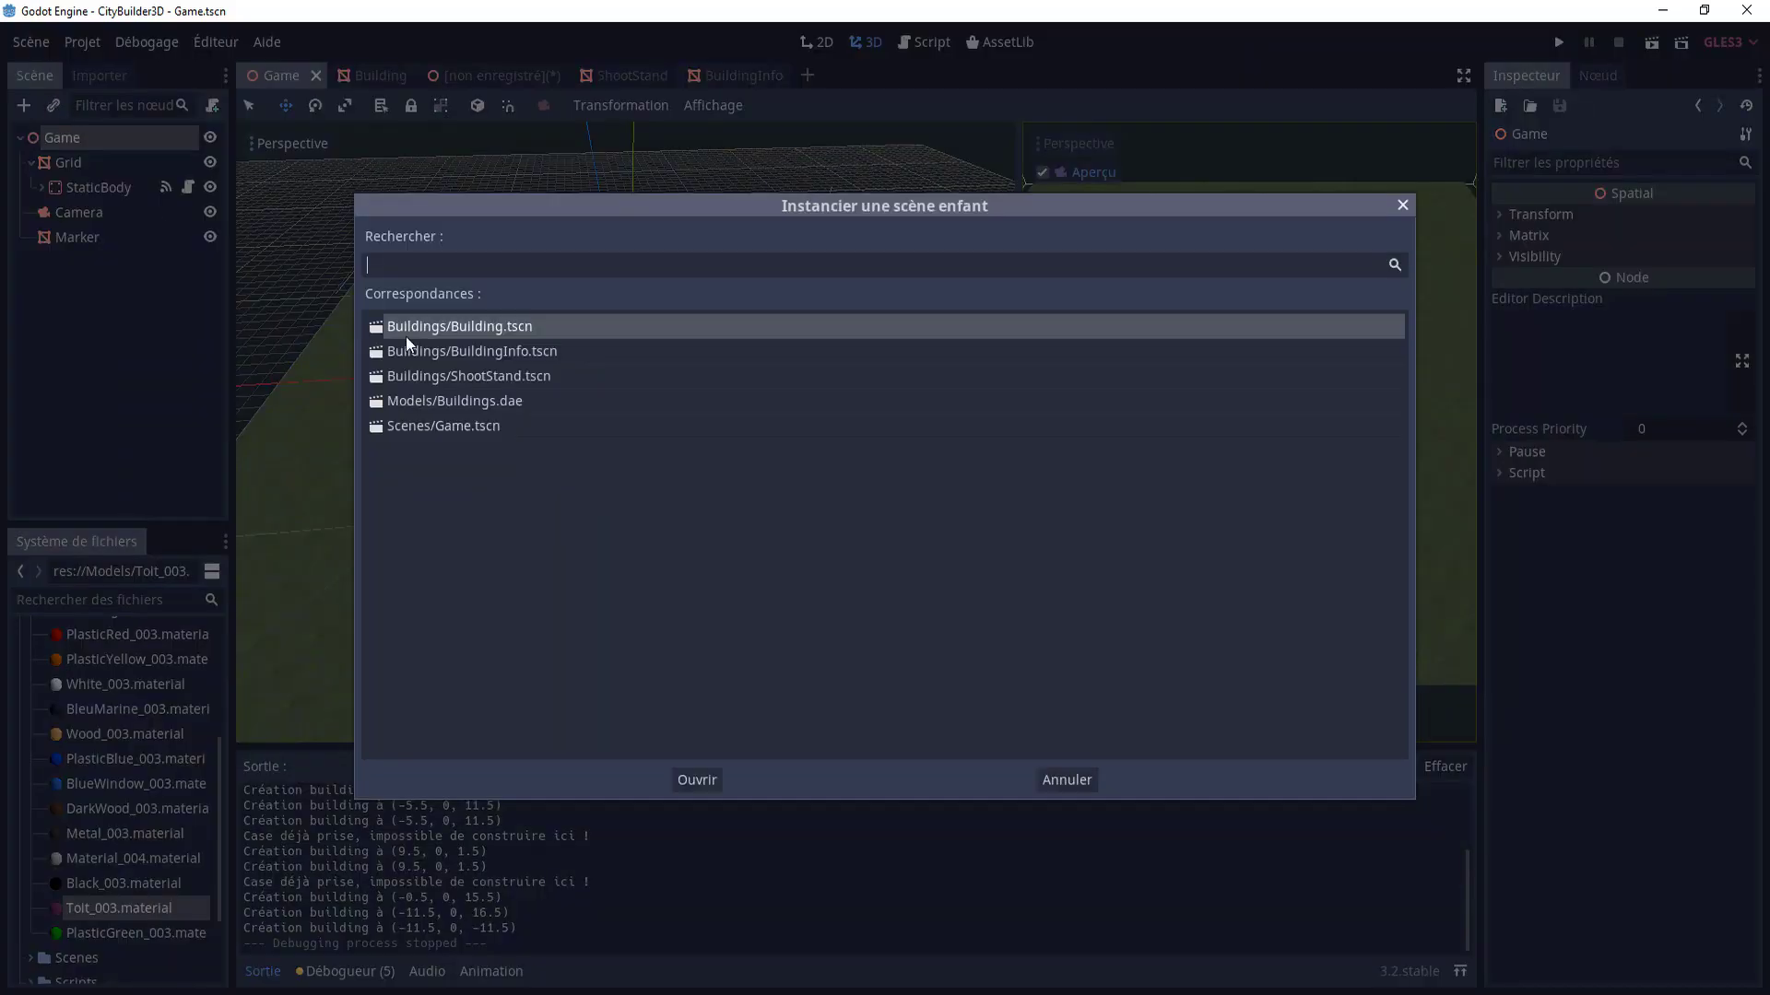
- Instance BuildingInfo and ShootStand under Game, moving ShootStand to the left of the house
double_click(511, 350)
scroll(672, 412, "up", 5)
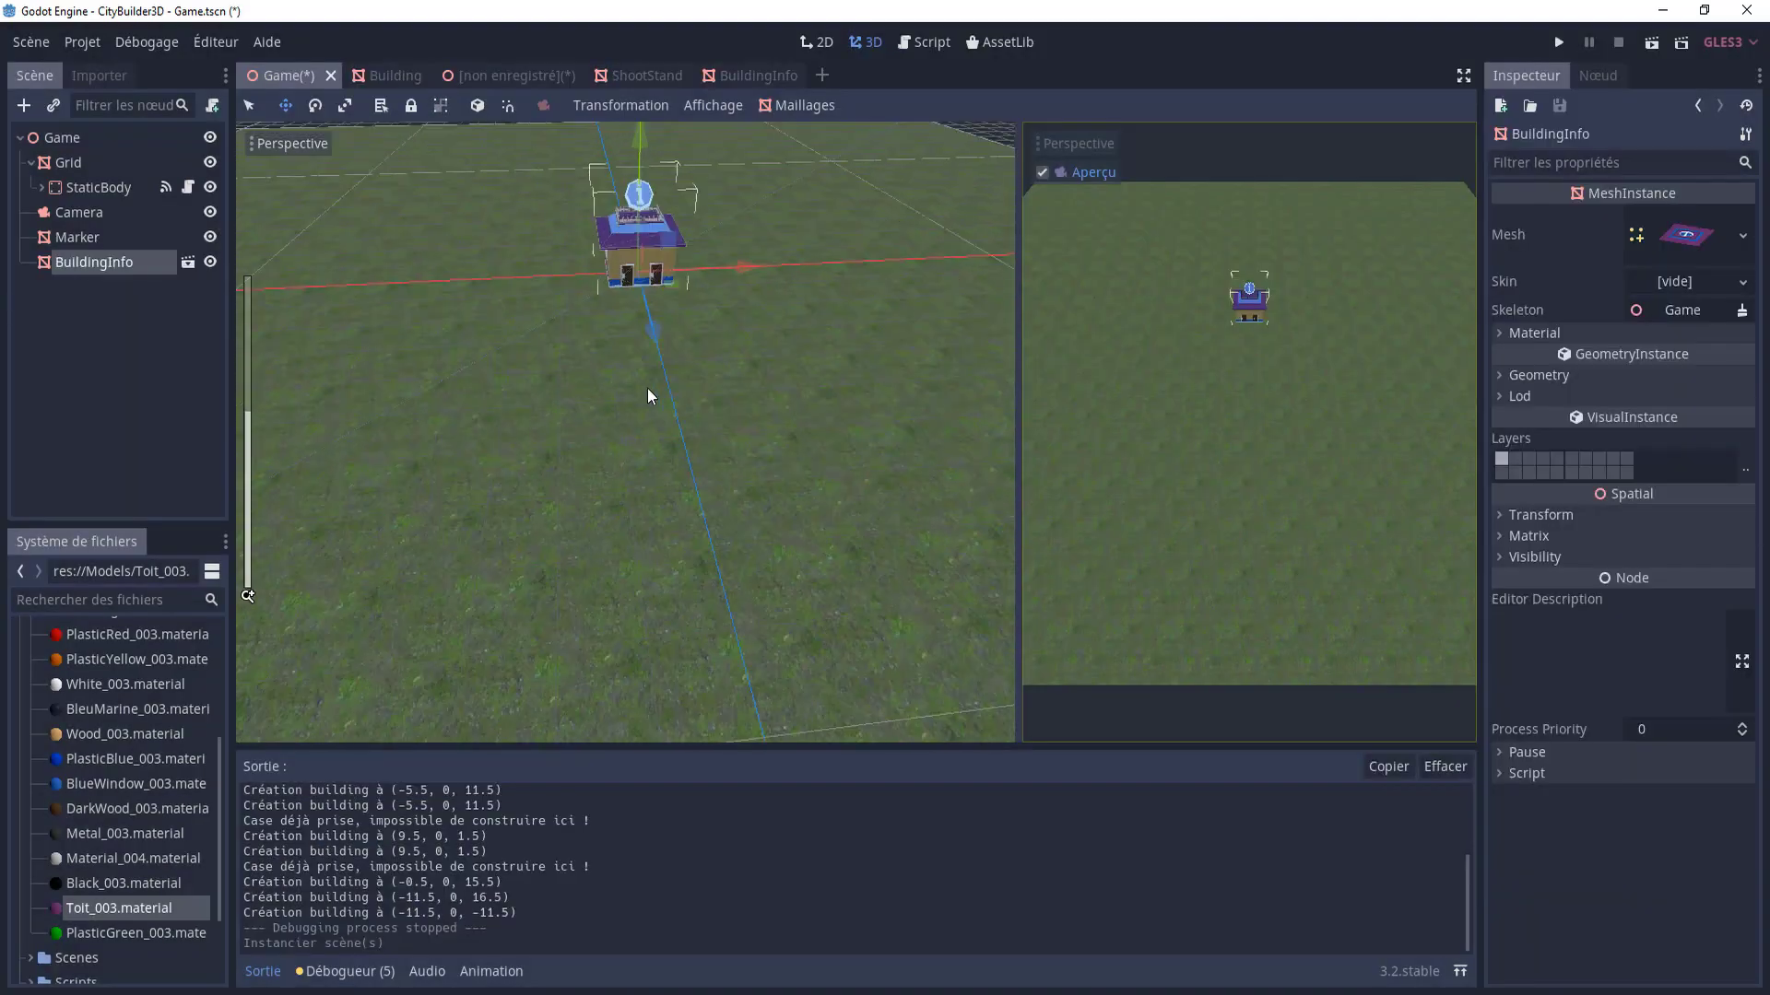
left_click(49, 139)
left_click(53, 107)
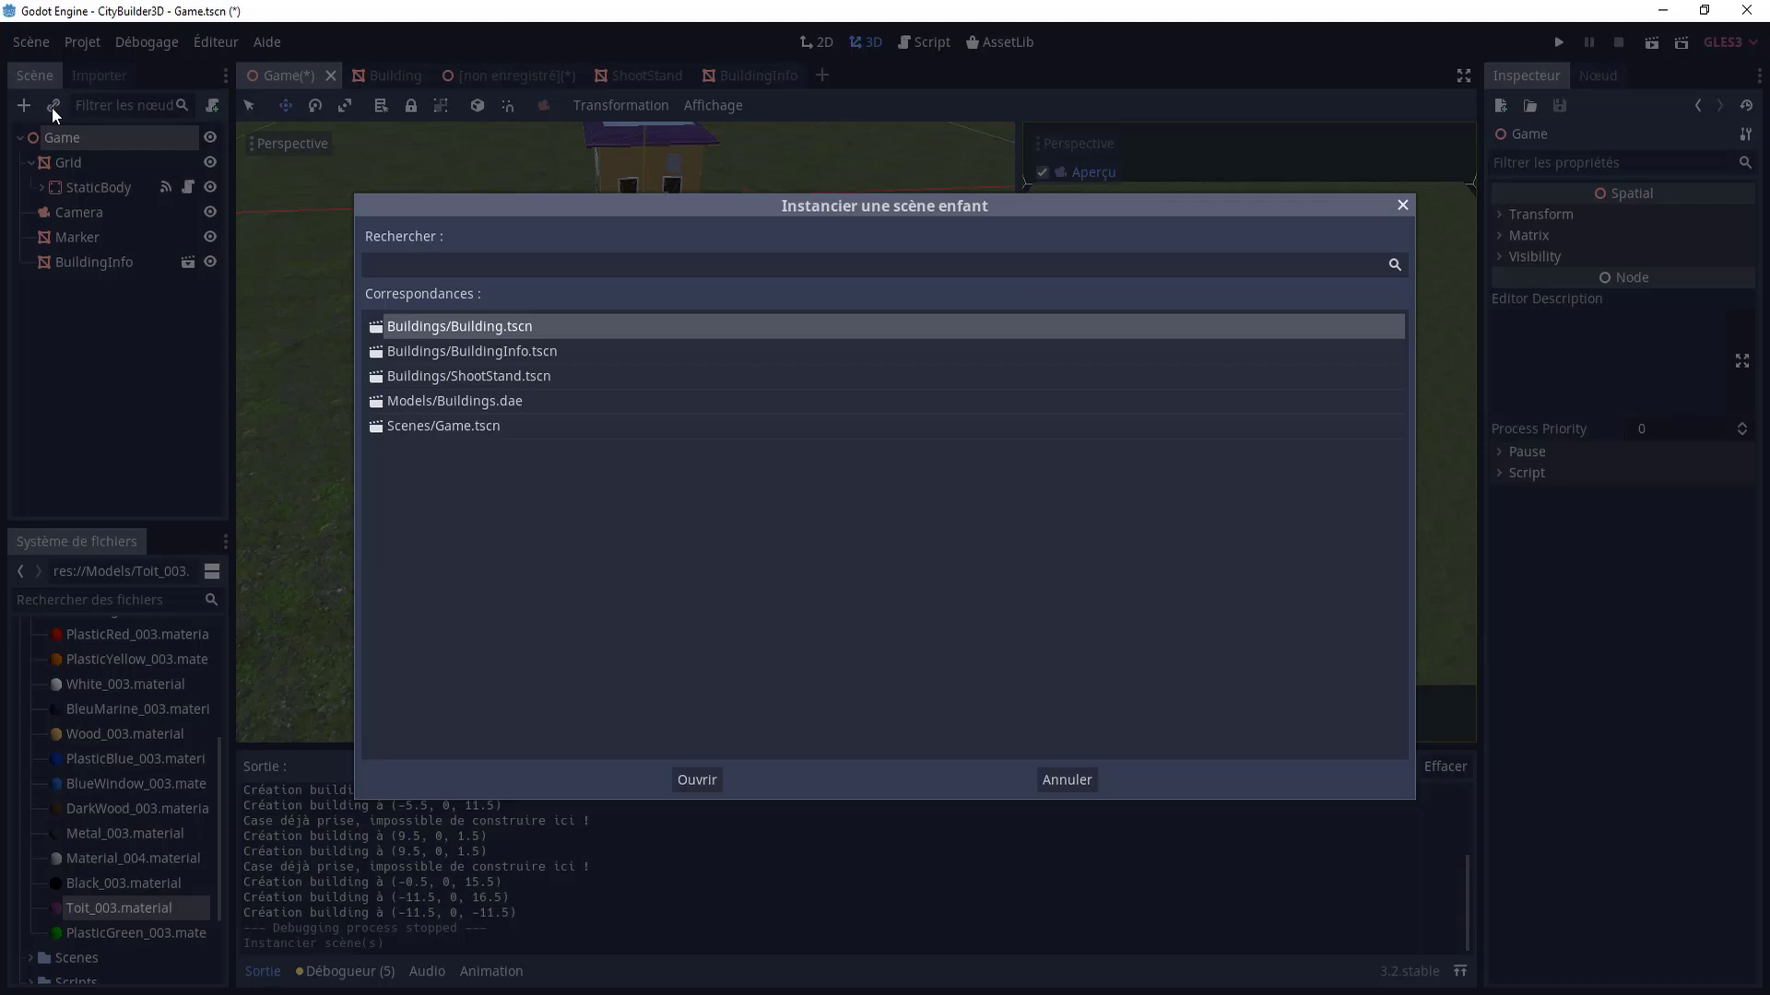
double_click(504, 376)
left_click_drag(745, 197, 494, 204)
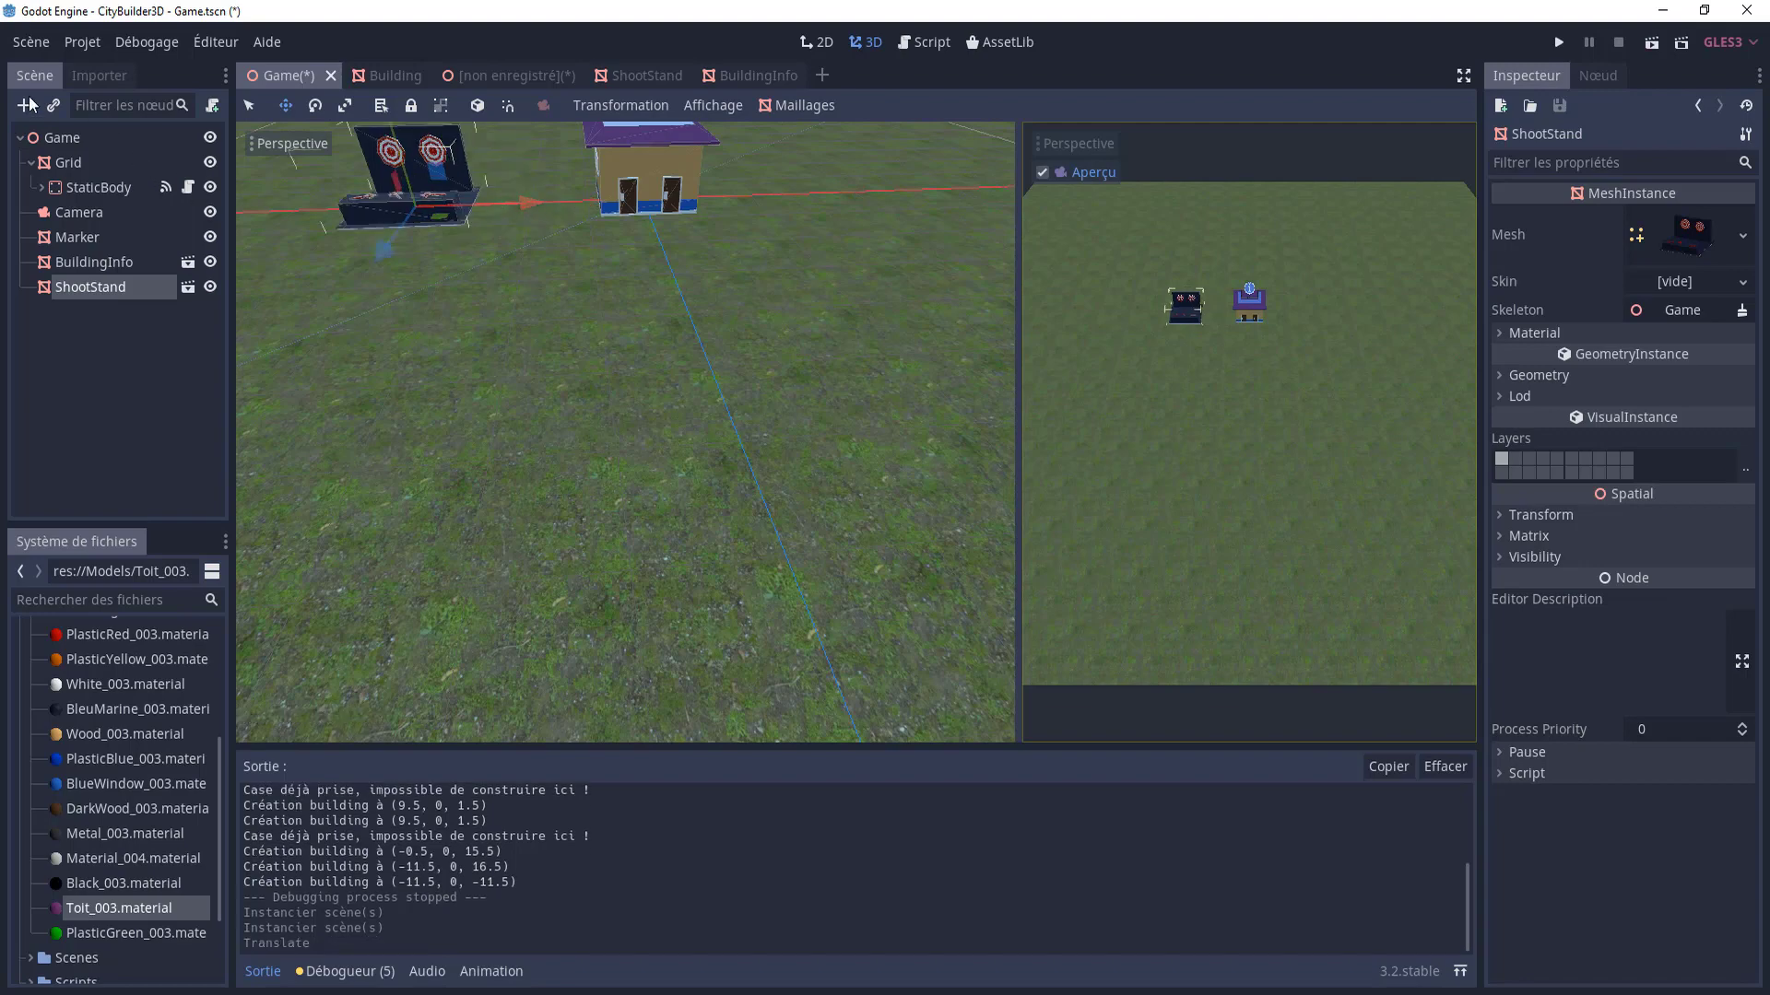
- Instance Building.tscn under Game and move the cube to the right of the house
left_click(55, 137)
key("ctrl+a")
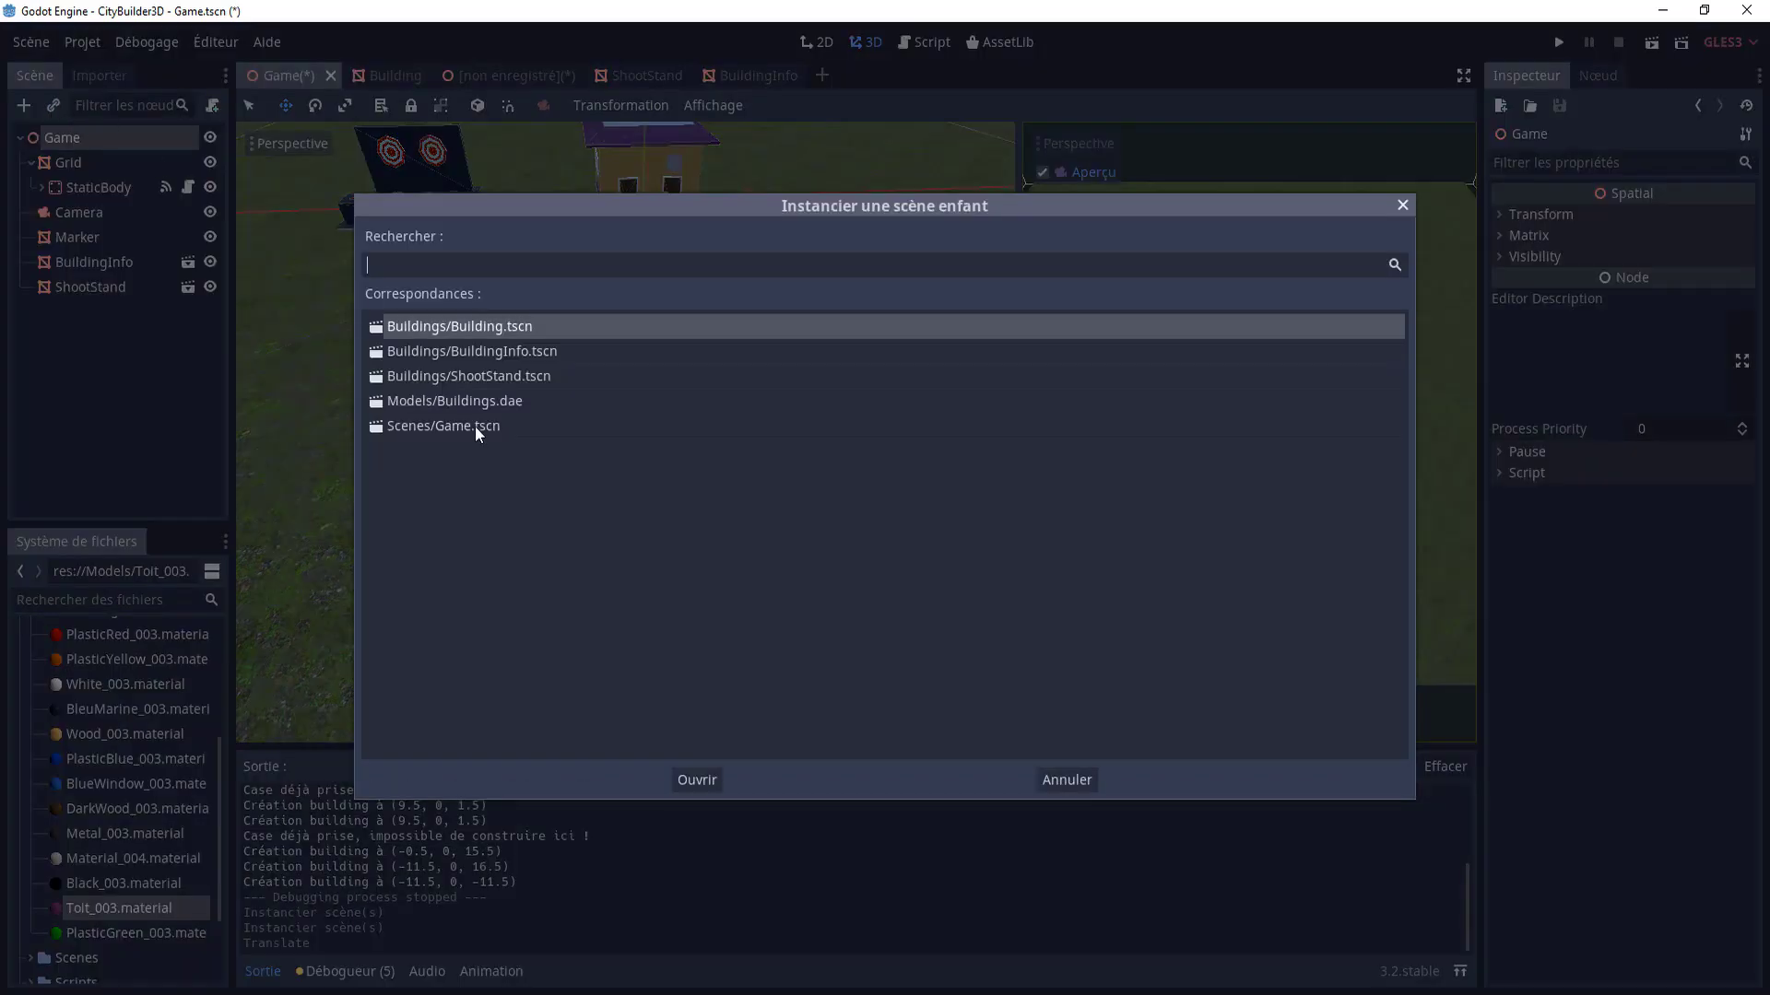
double_click(494, 323)
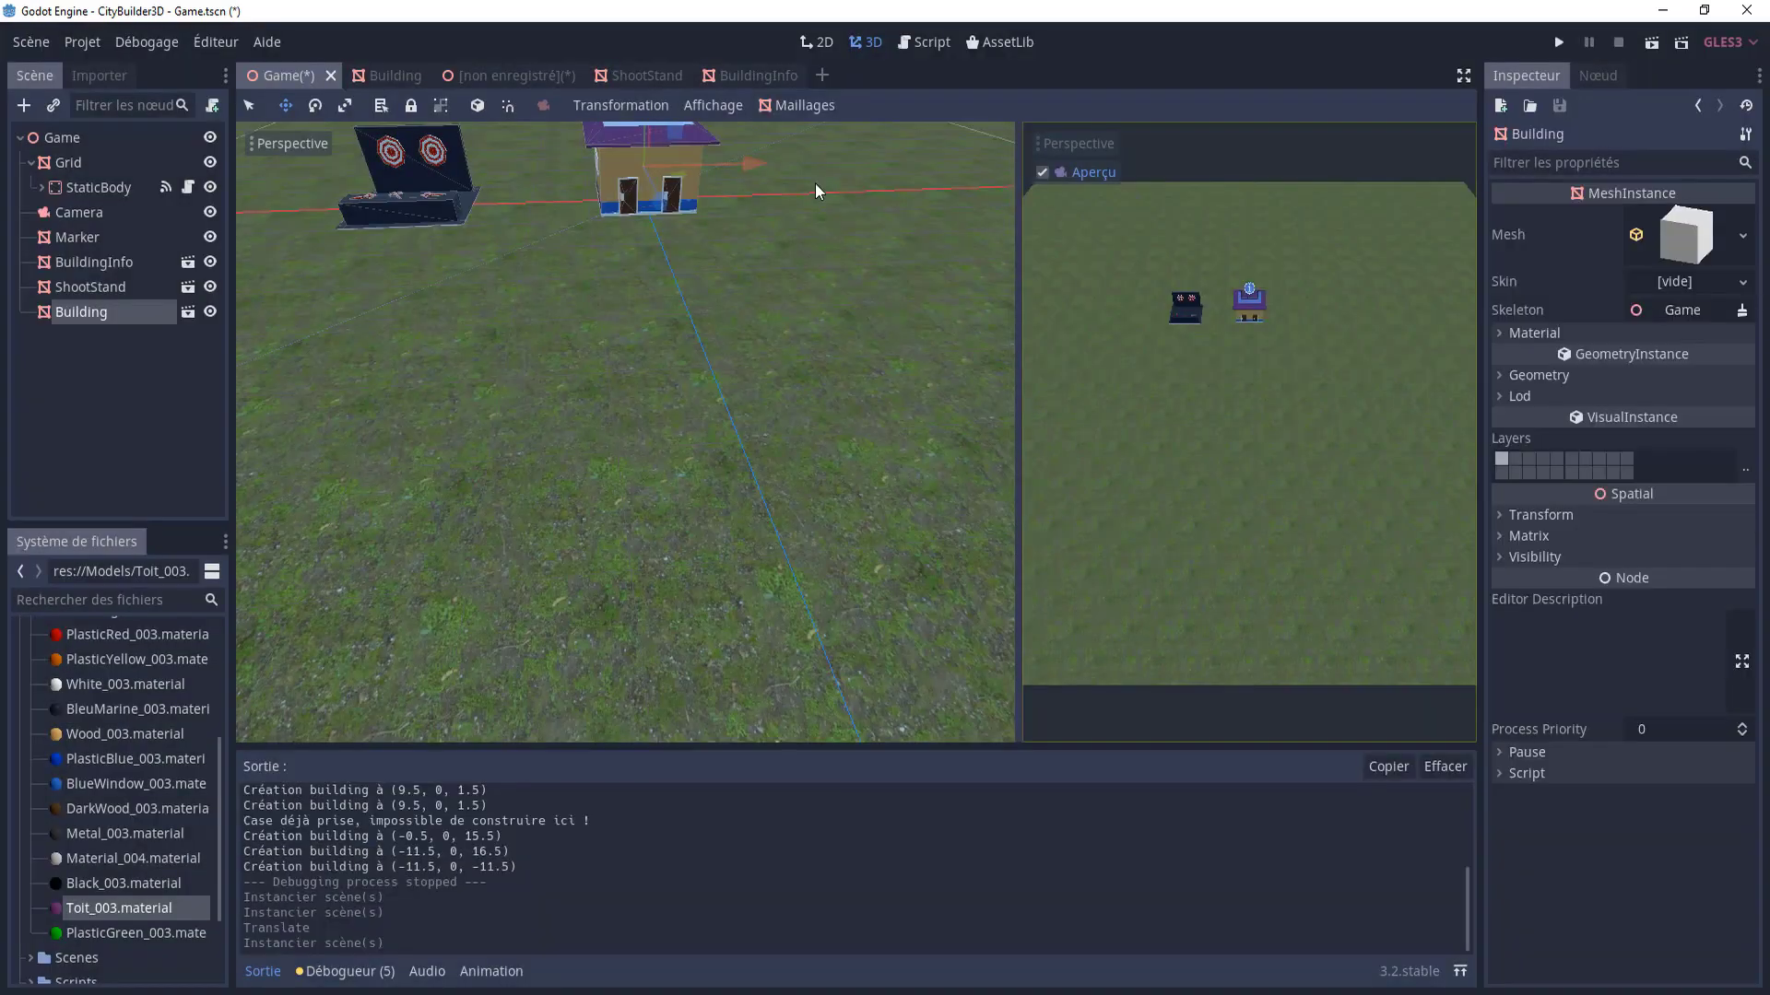
left_click_drag(751, 163, 887, 147)
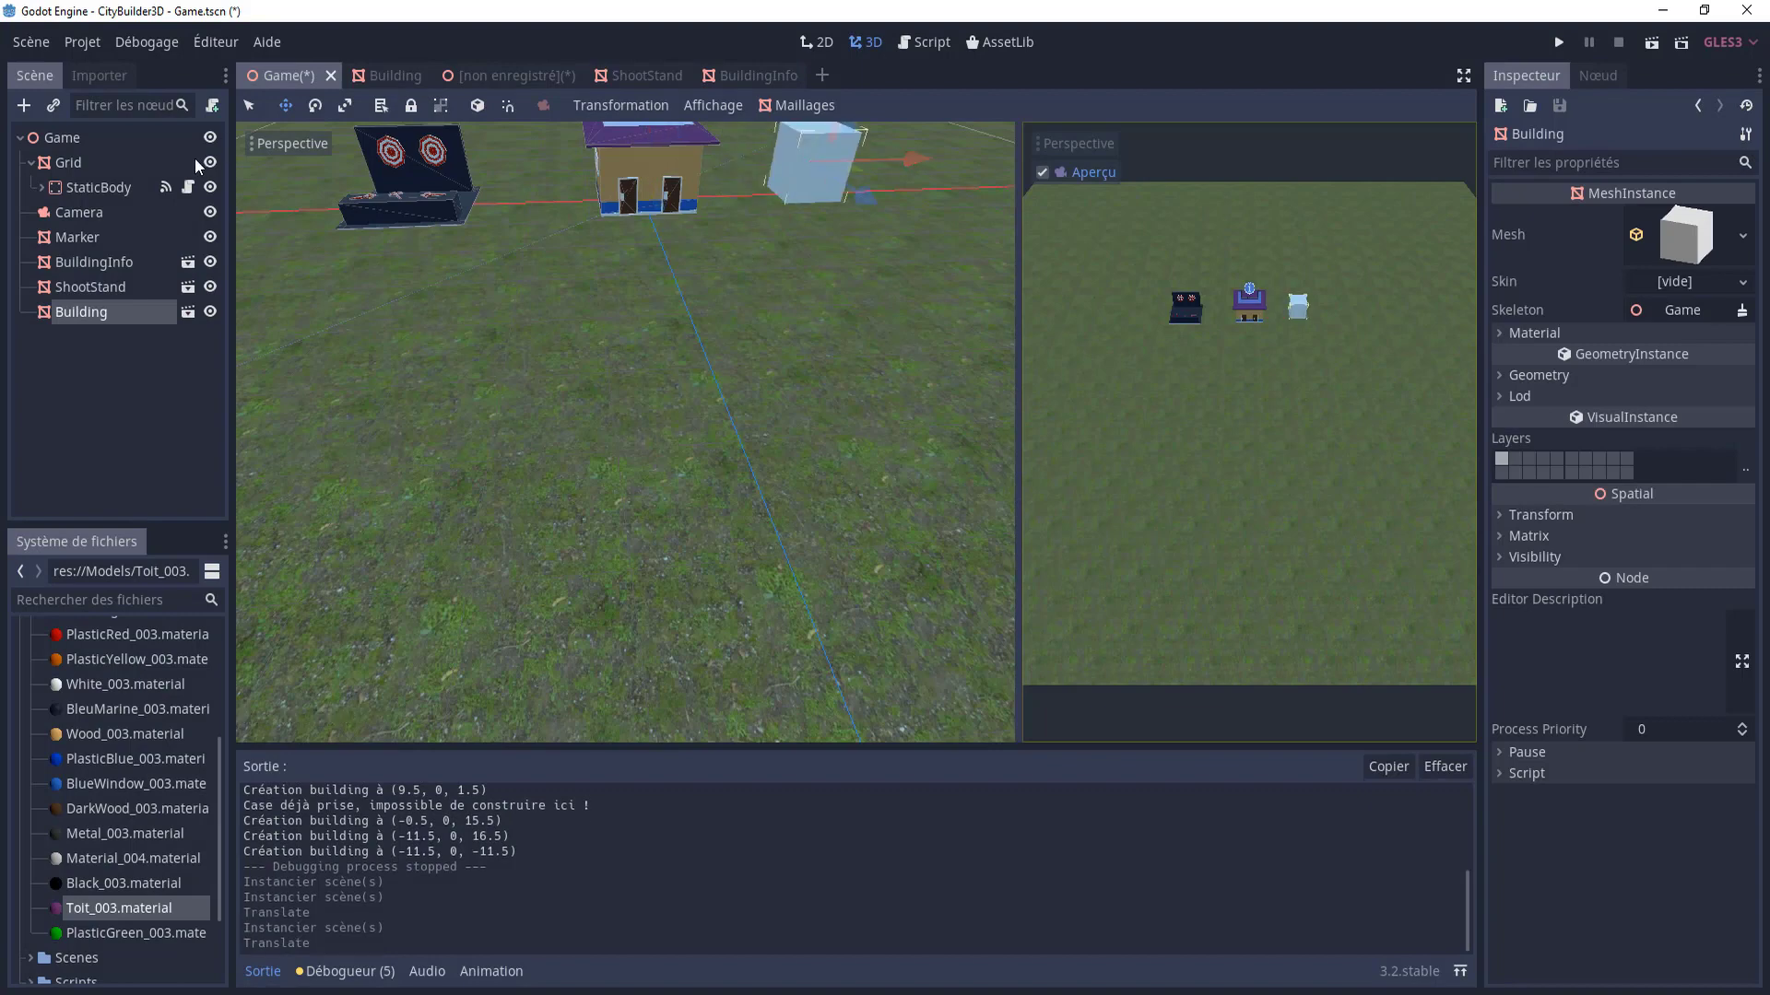
scroll(517, 286, "down", 3)
scroll(510, 310, "down", 3)
scroll(511, 310, "down", 2)
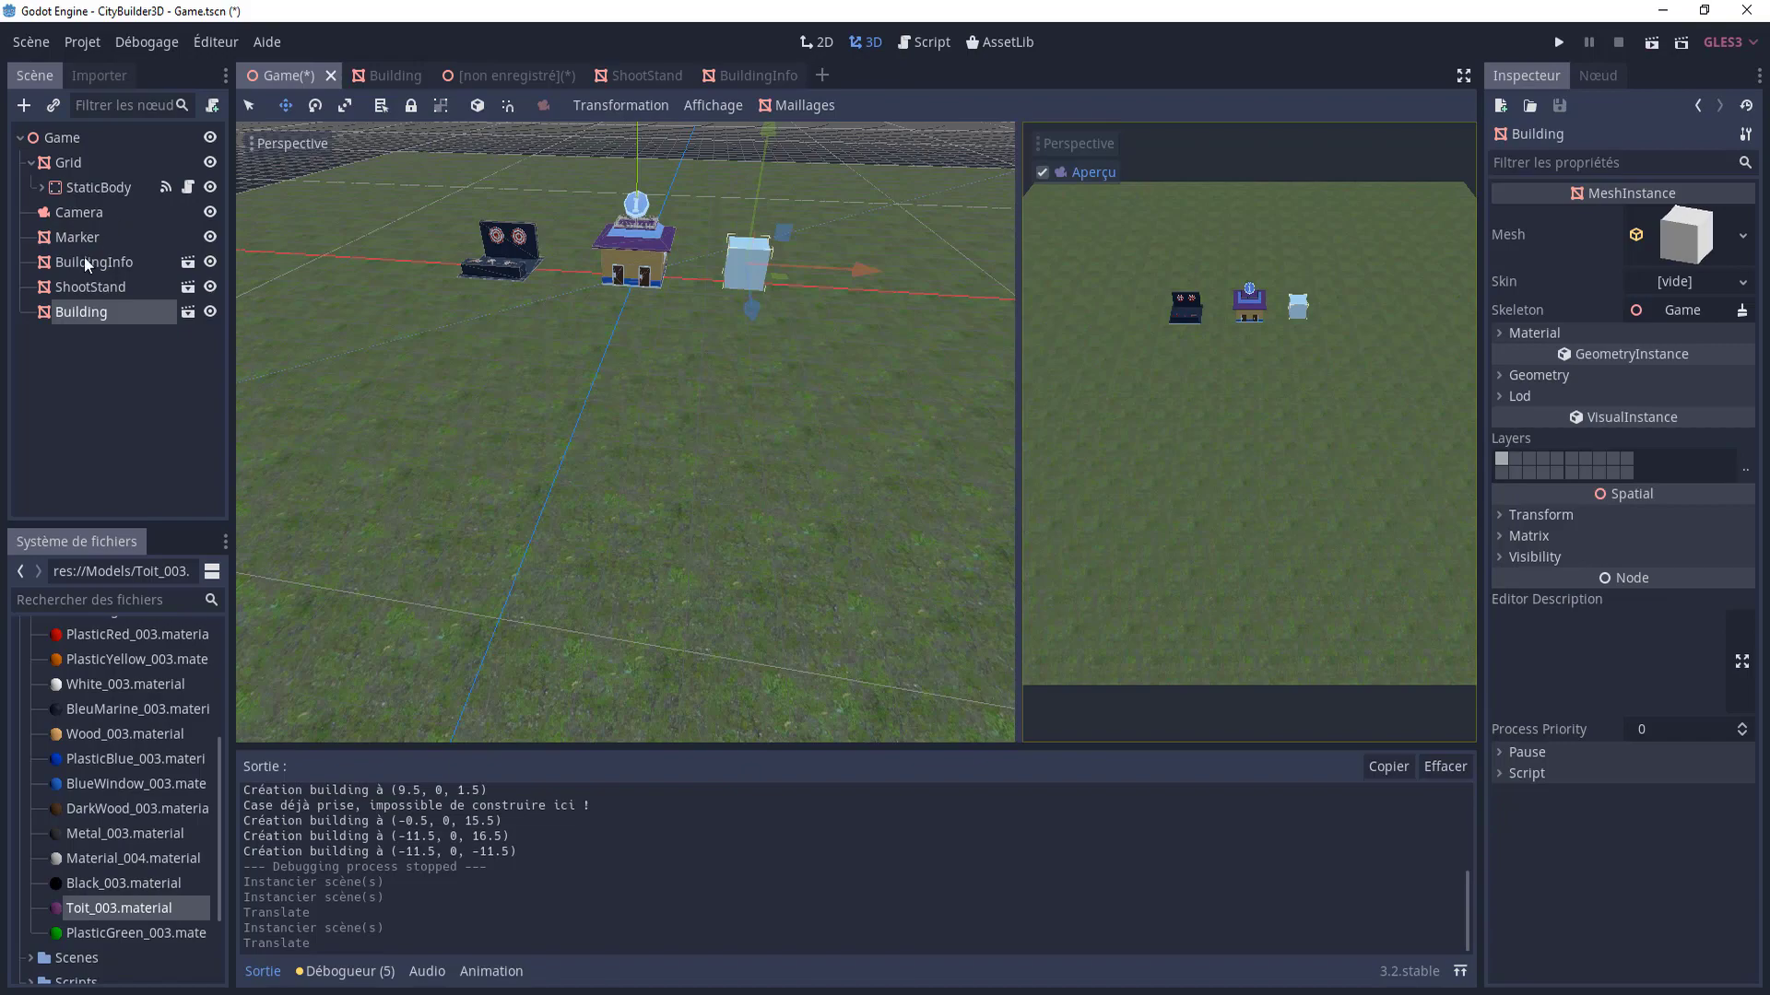
left_click(87, 210)
- Move the camera to height 11.194 and z 11.099 so its preview frames the three models closer
scroll(601, 341, "down", 5)
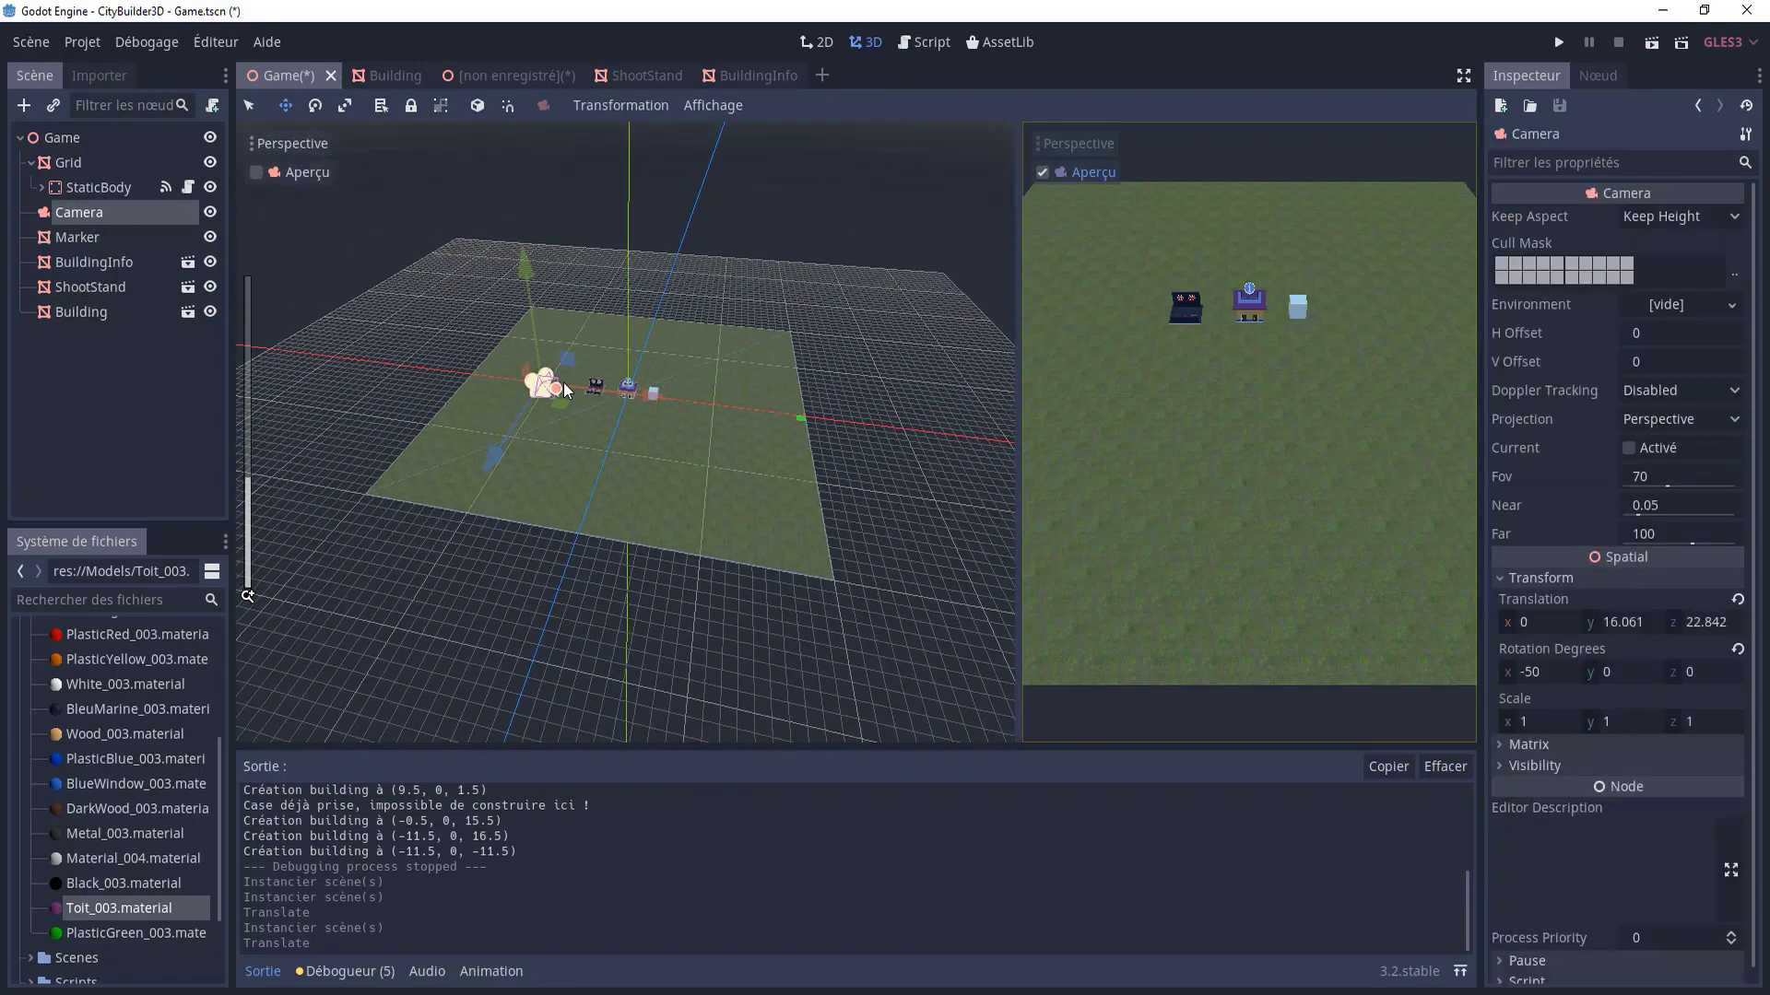
scroll(410, 330, "down", 3)
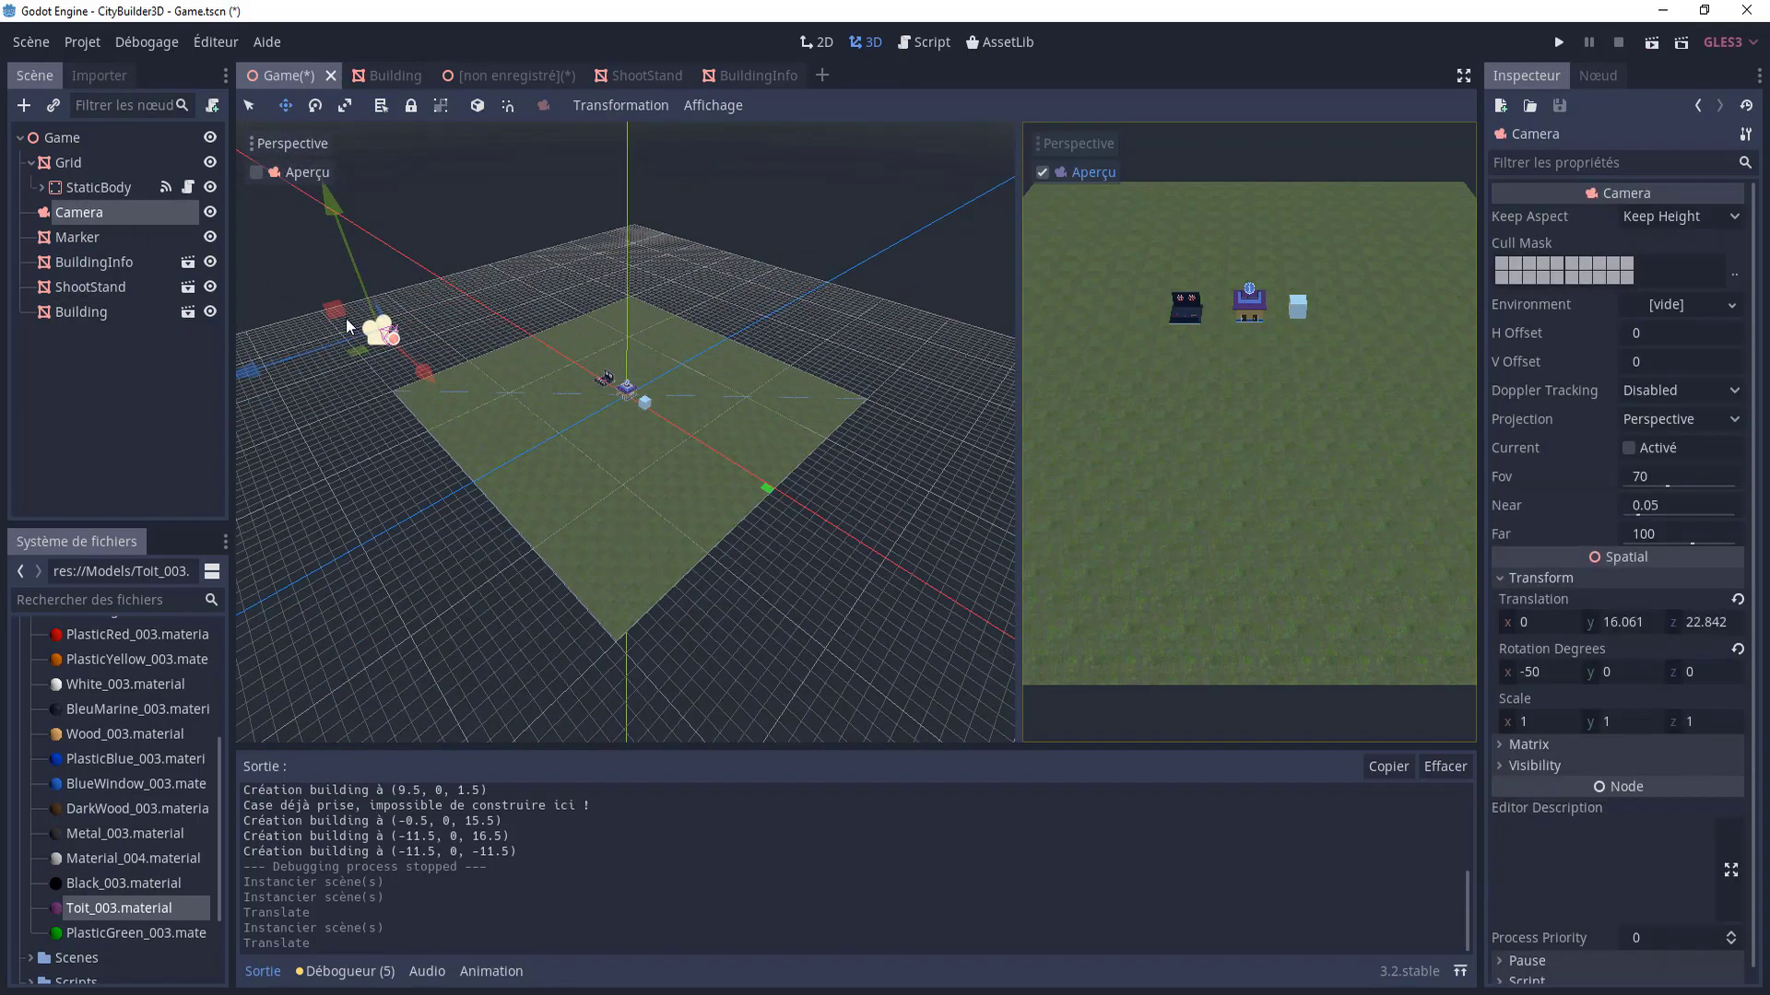
left_click_drag(363, 324, 513, 327)
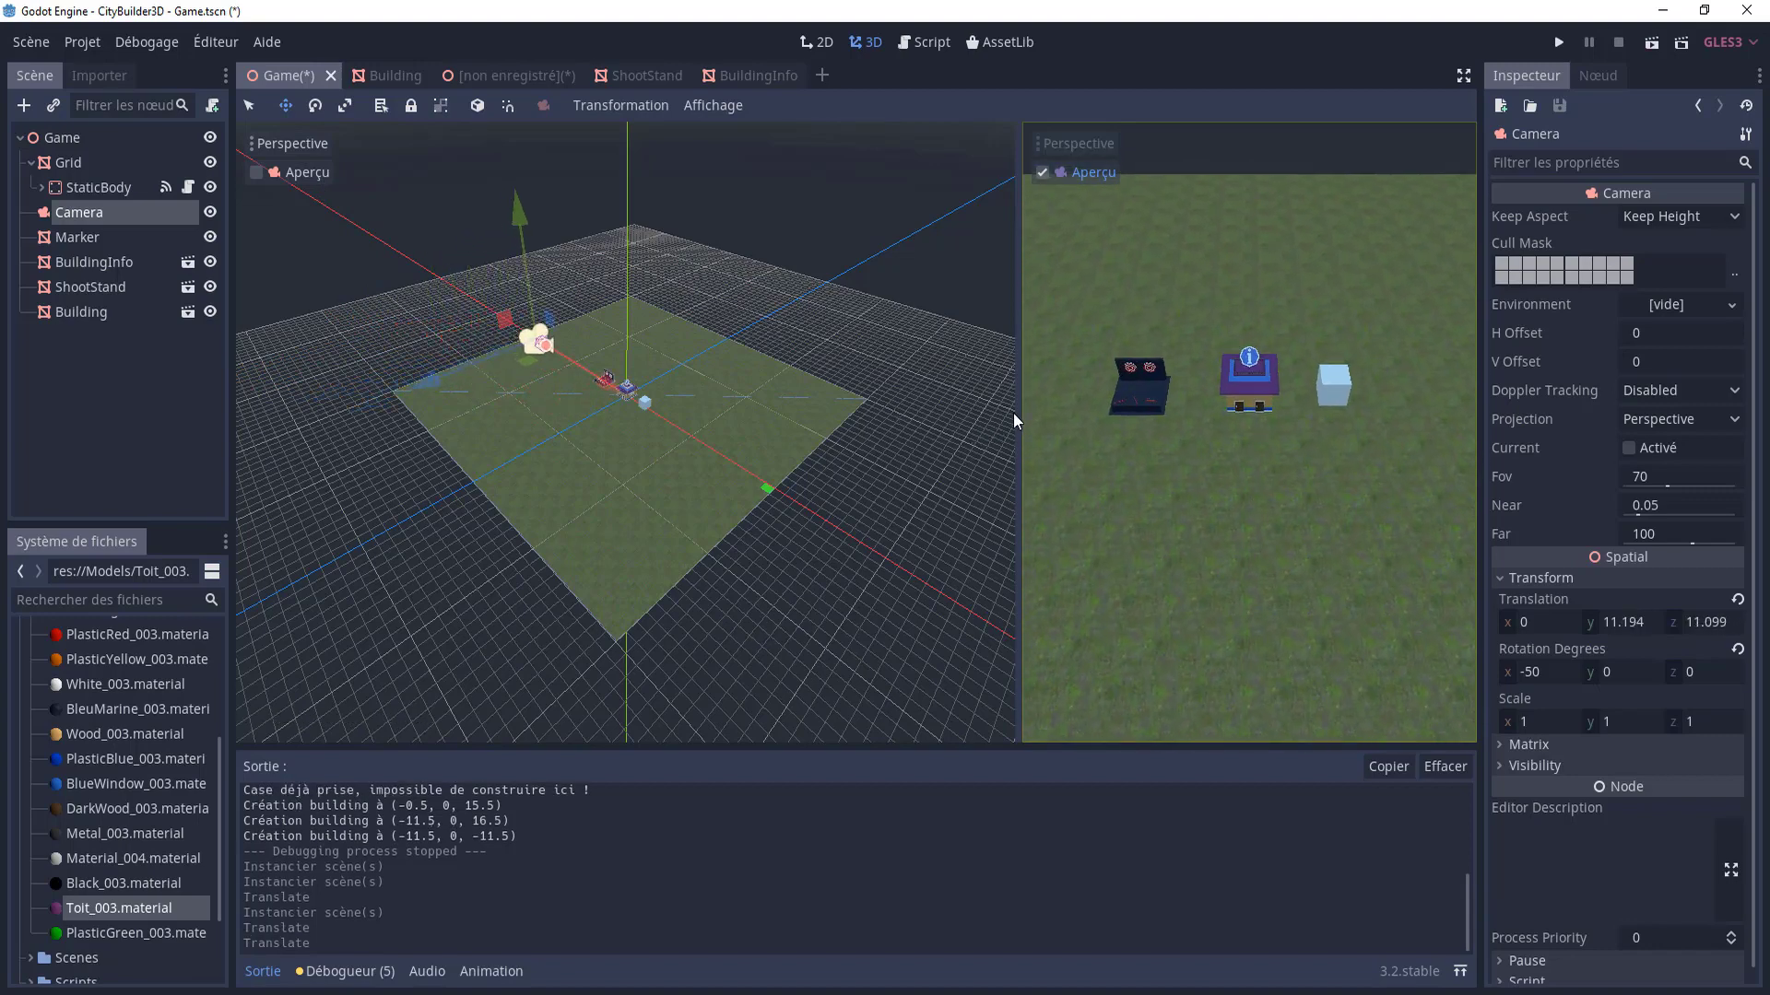
left_click_drag(1014, 420, 910, 409)
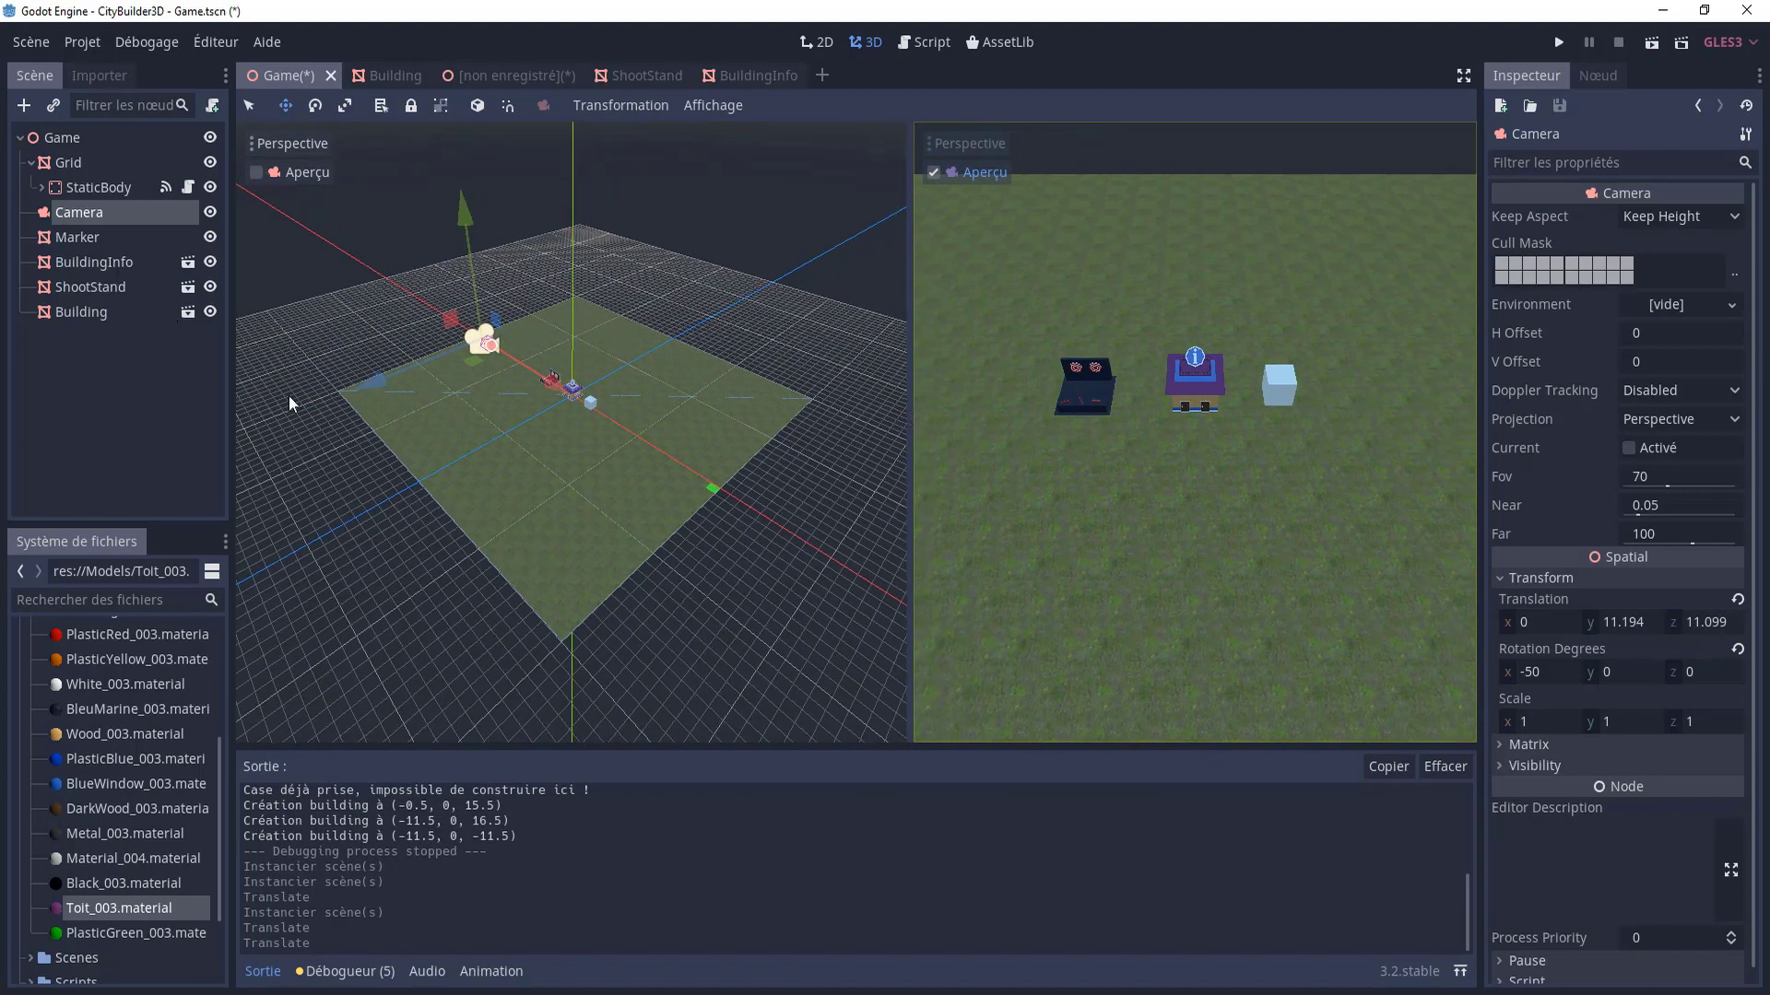
middle_click_drag(289, 396, 565, 431)
scroll(661, 459, "up", 3)
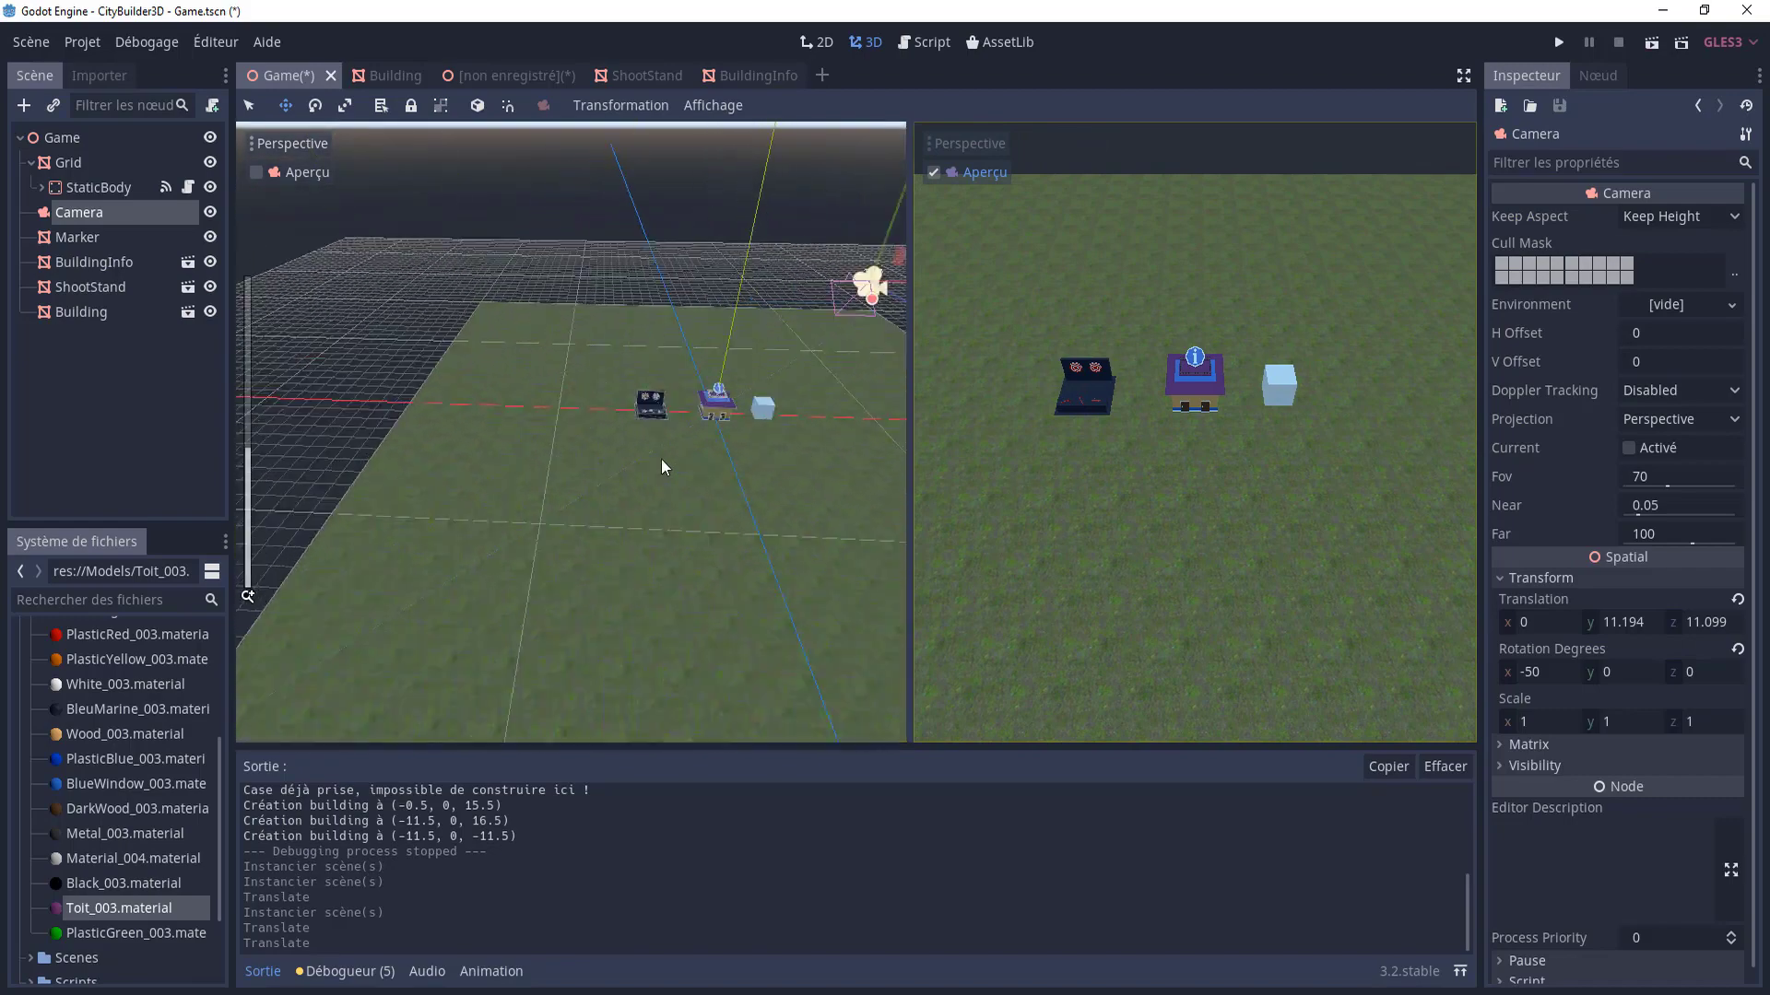
scroll(689, 451, "up", 2)
middle_click_drag(689, 451, 442, 509)
- Add a DirectionalLight child node to the Game root
left_click(112, 389)
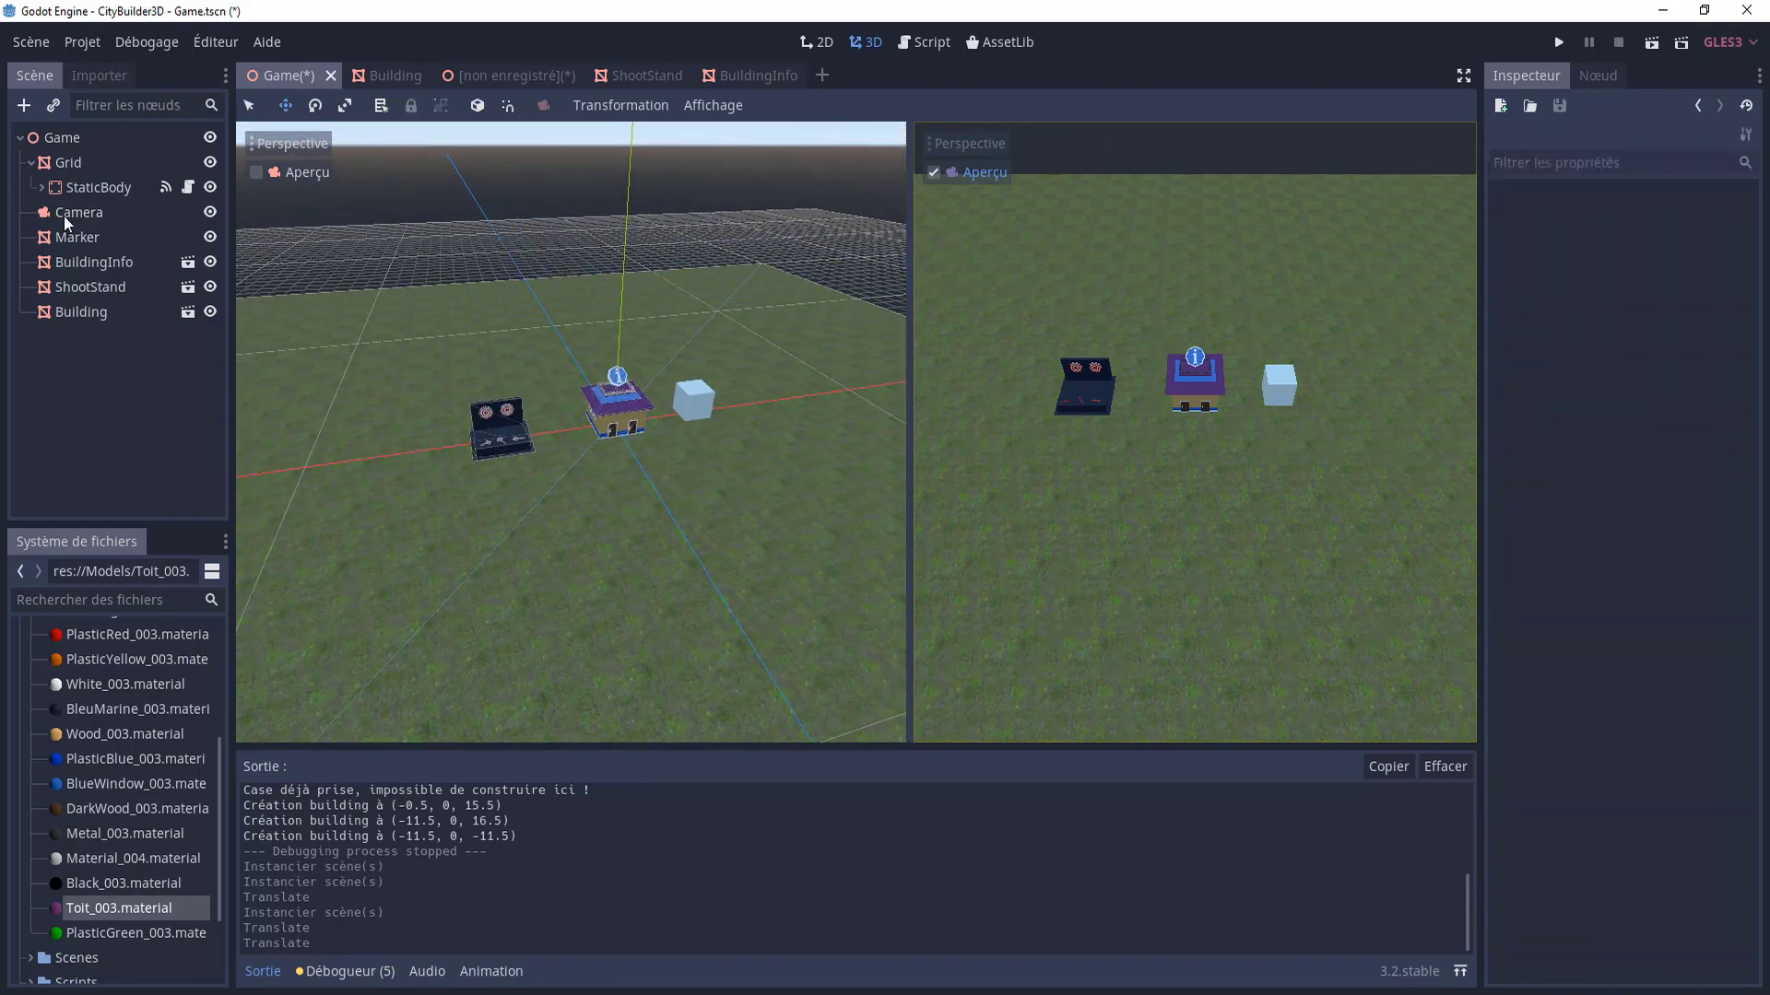
left_click(70, 140)
left_click(30, 162)
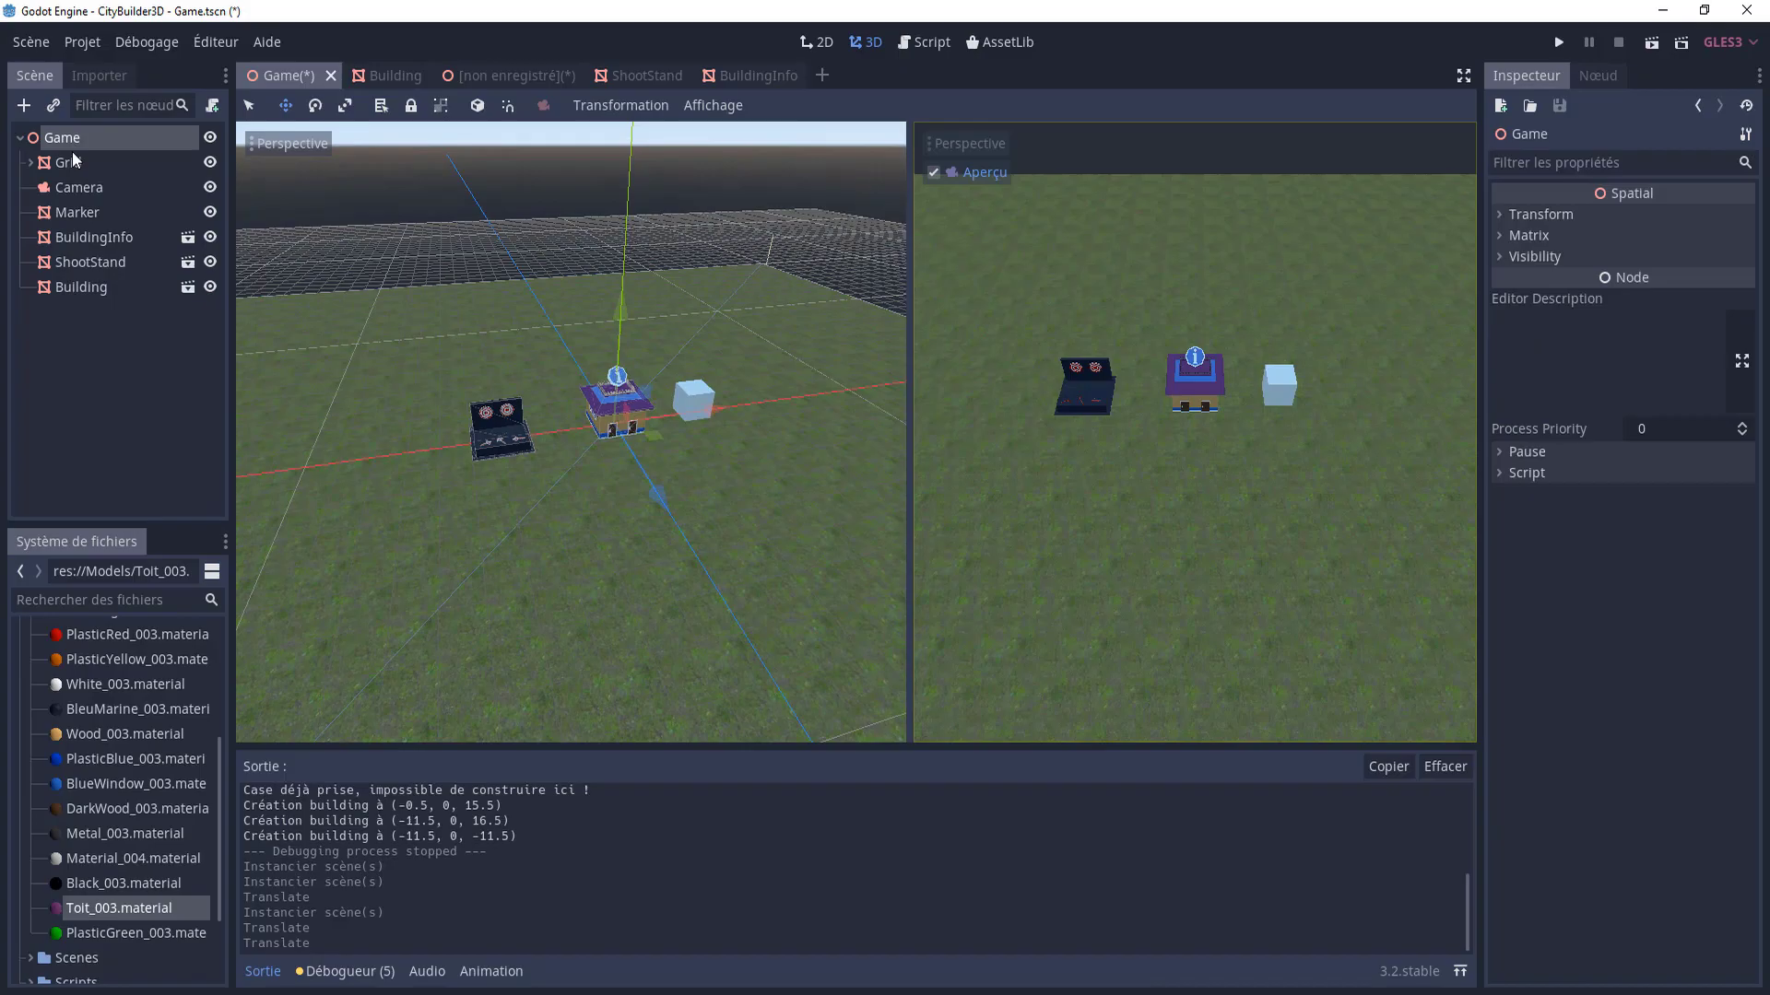
left_click(28, 106)
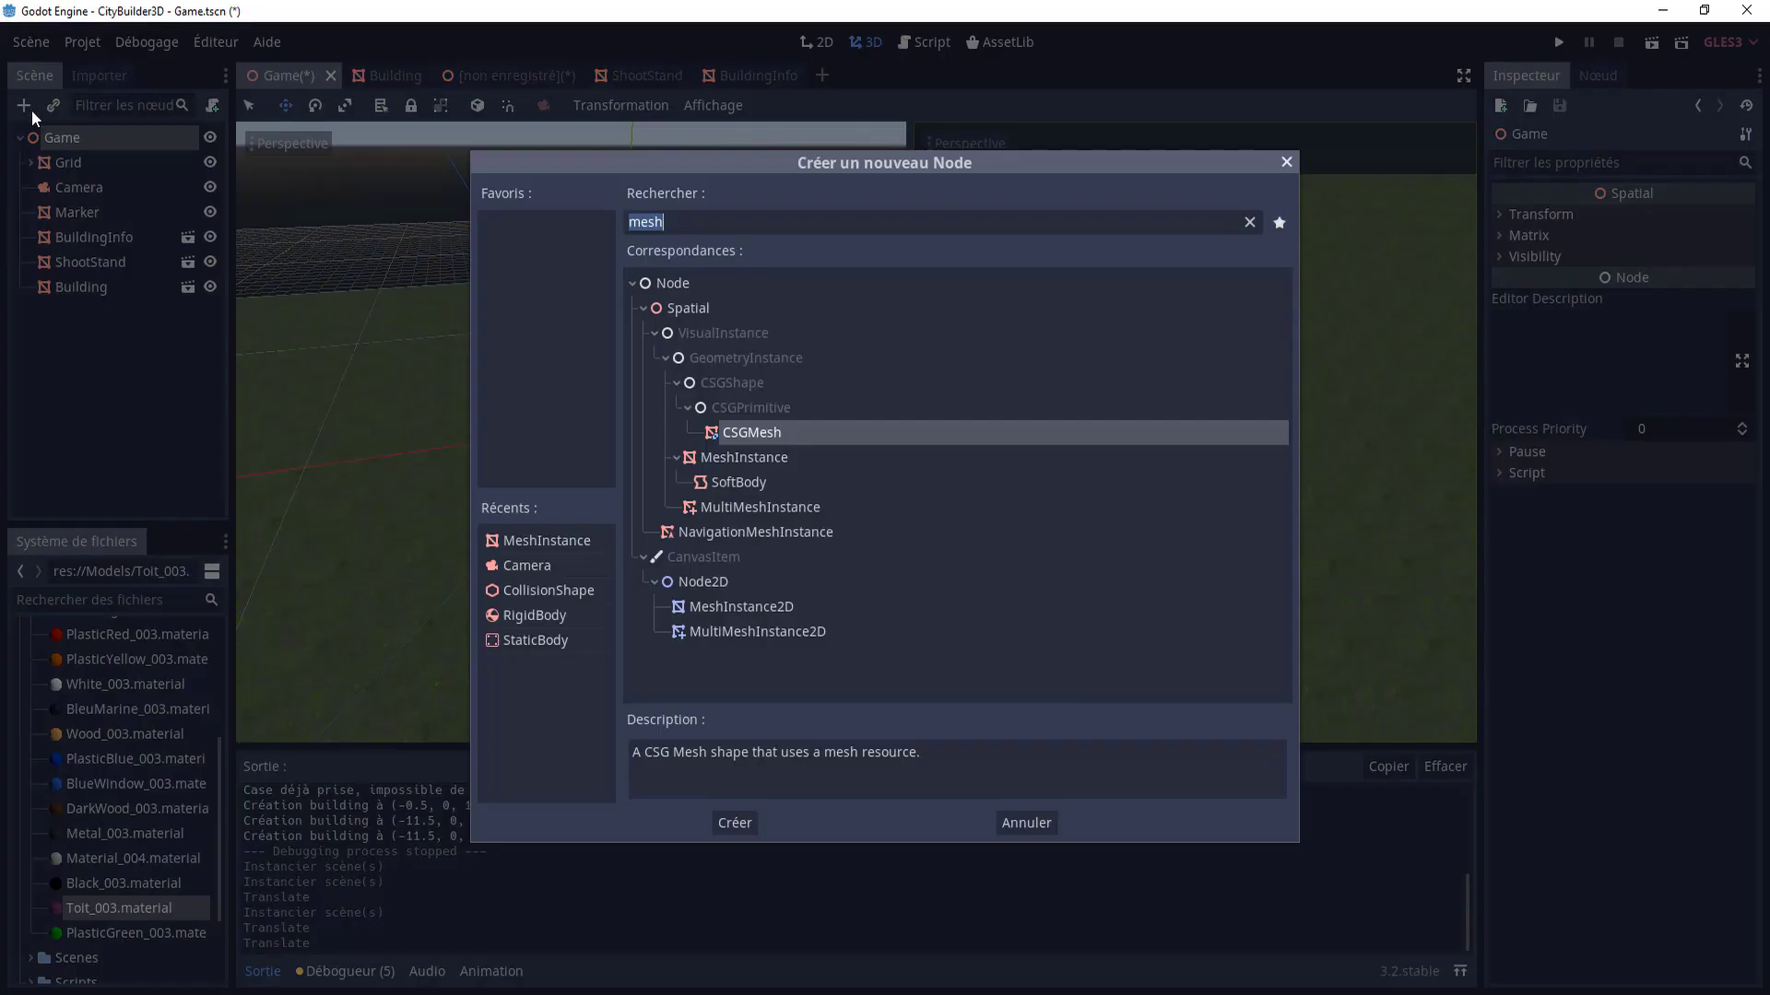
type("light")
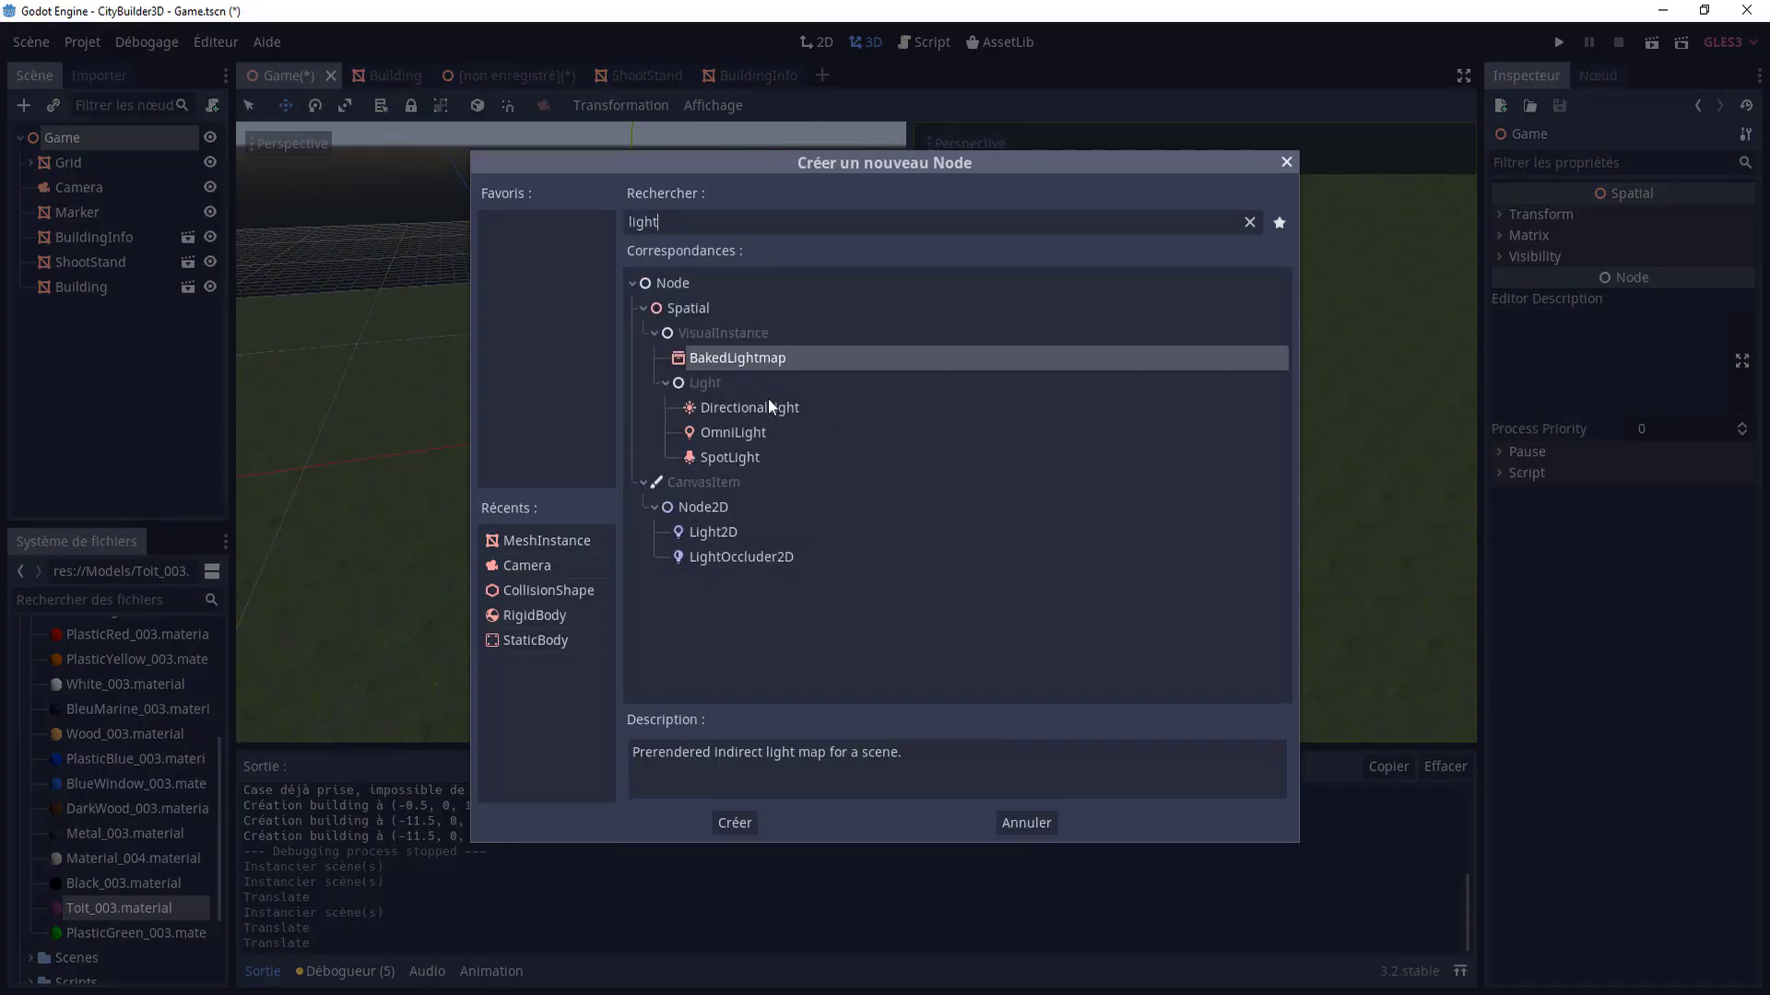
left_click(746, 410)
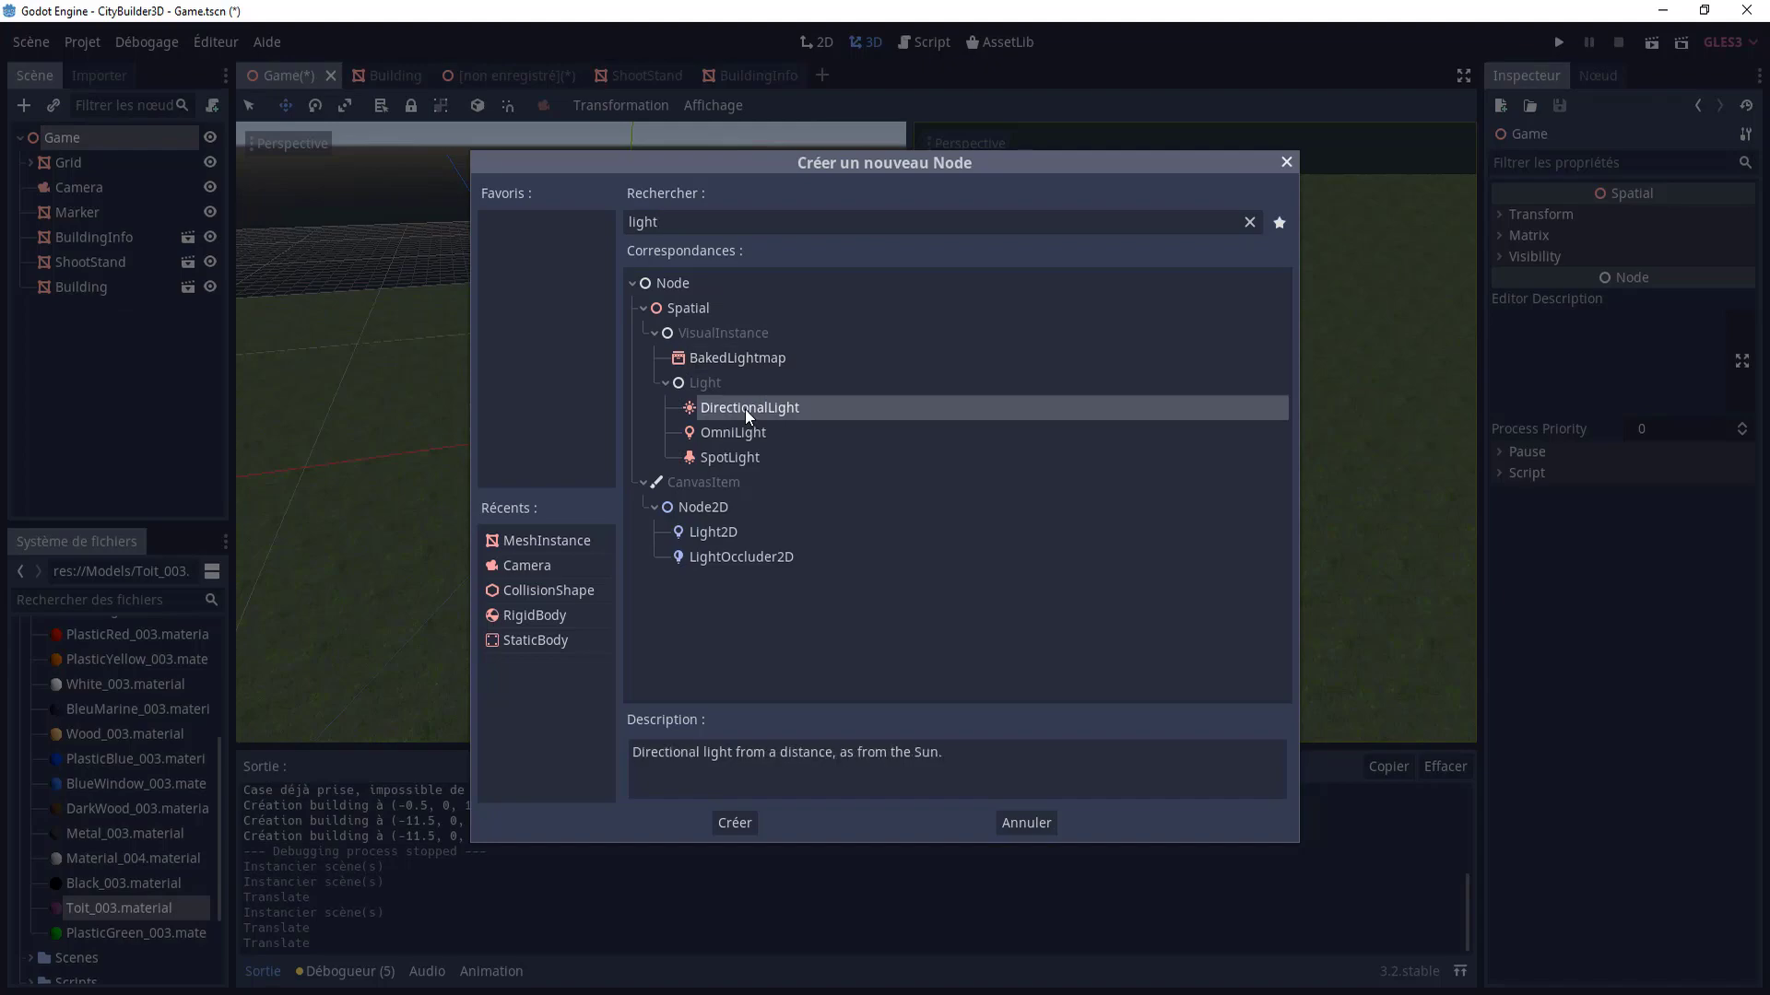
left_click(741, 822)
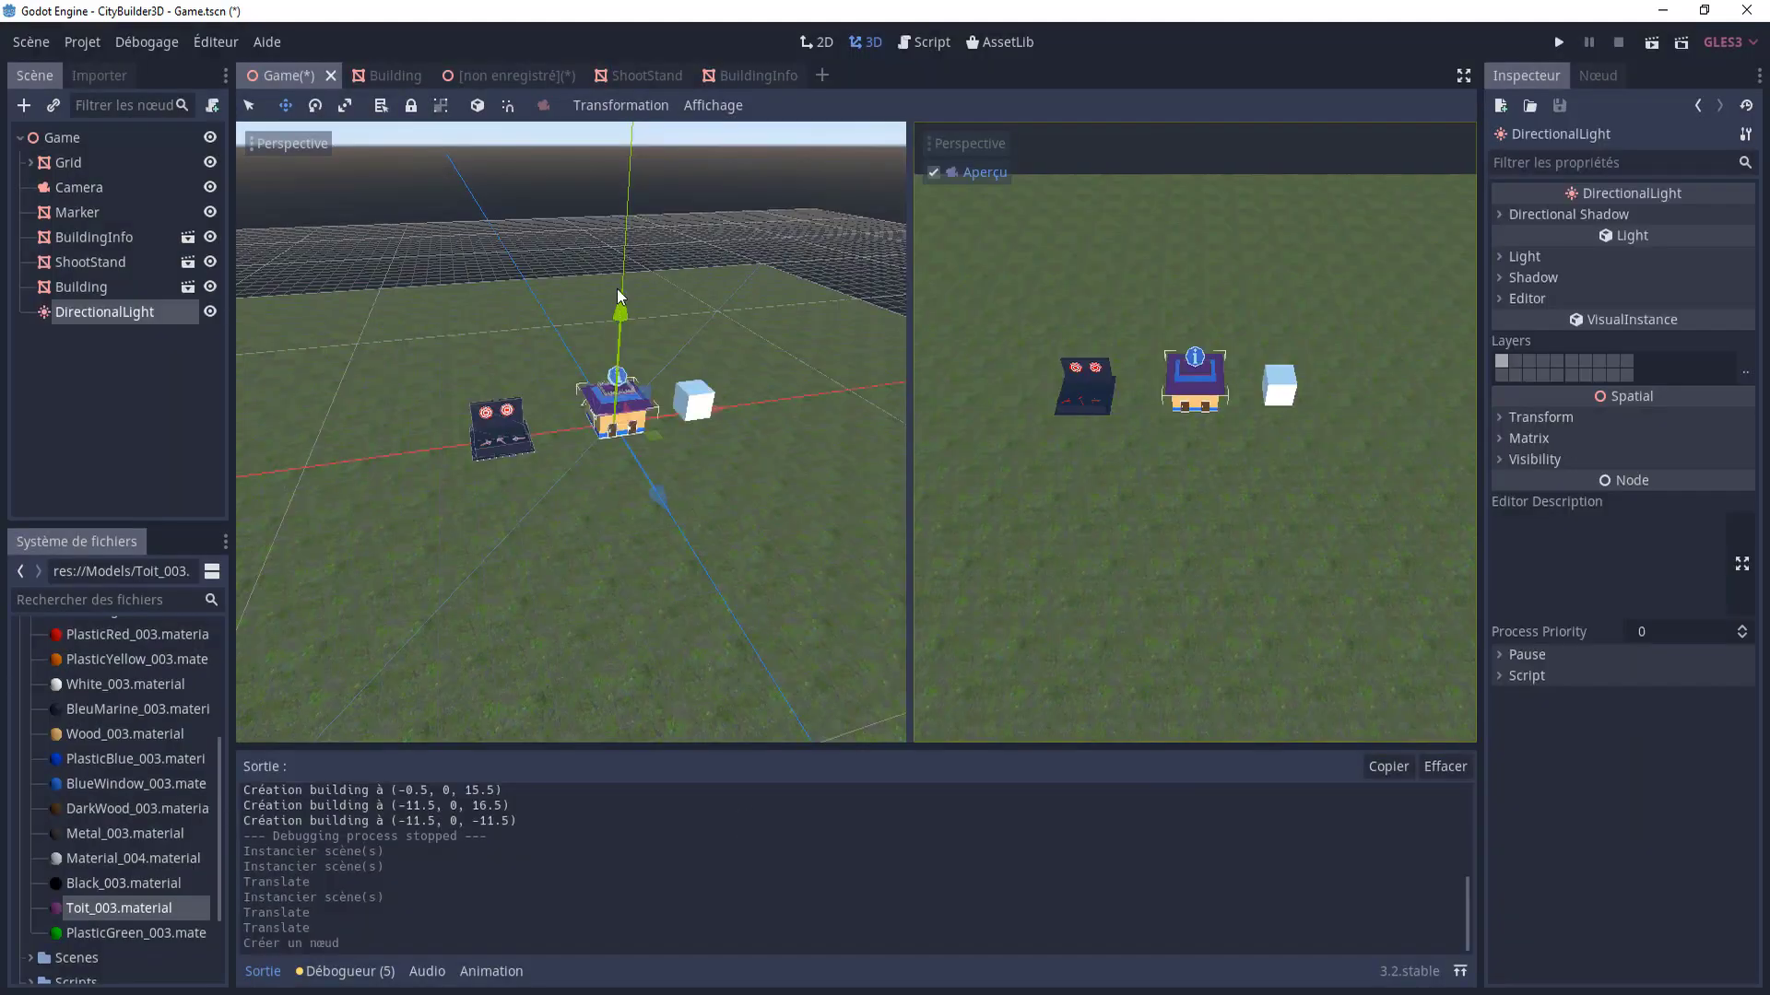
- Raise the DirectionalLight high above the buildings and centre the view on it
left_click_drag(617, 295, 618, 249)
scroll(618, 249, "down", 1)
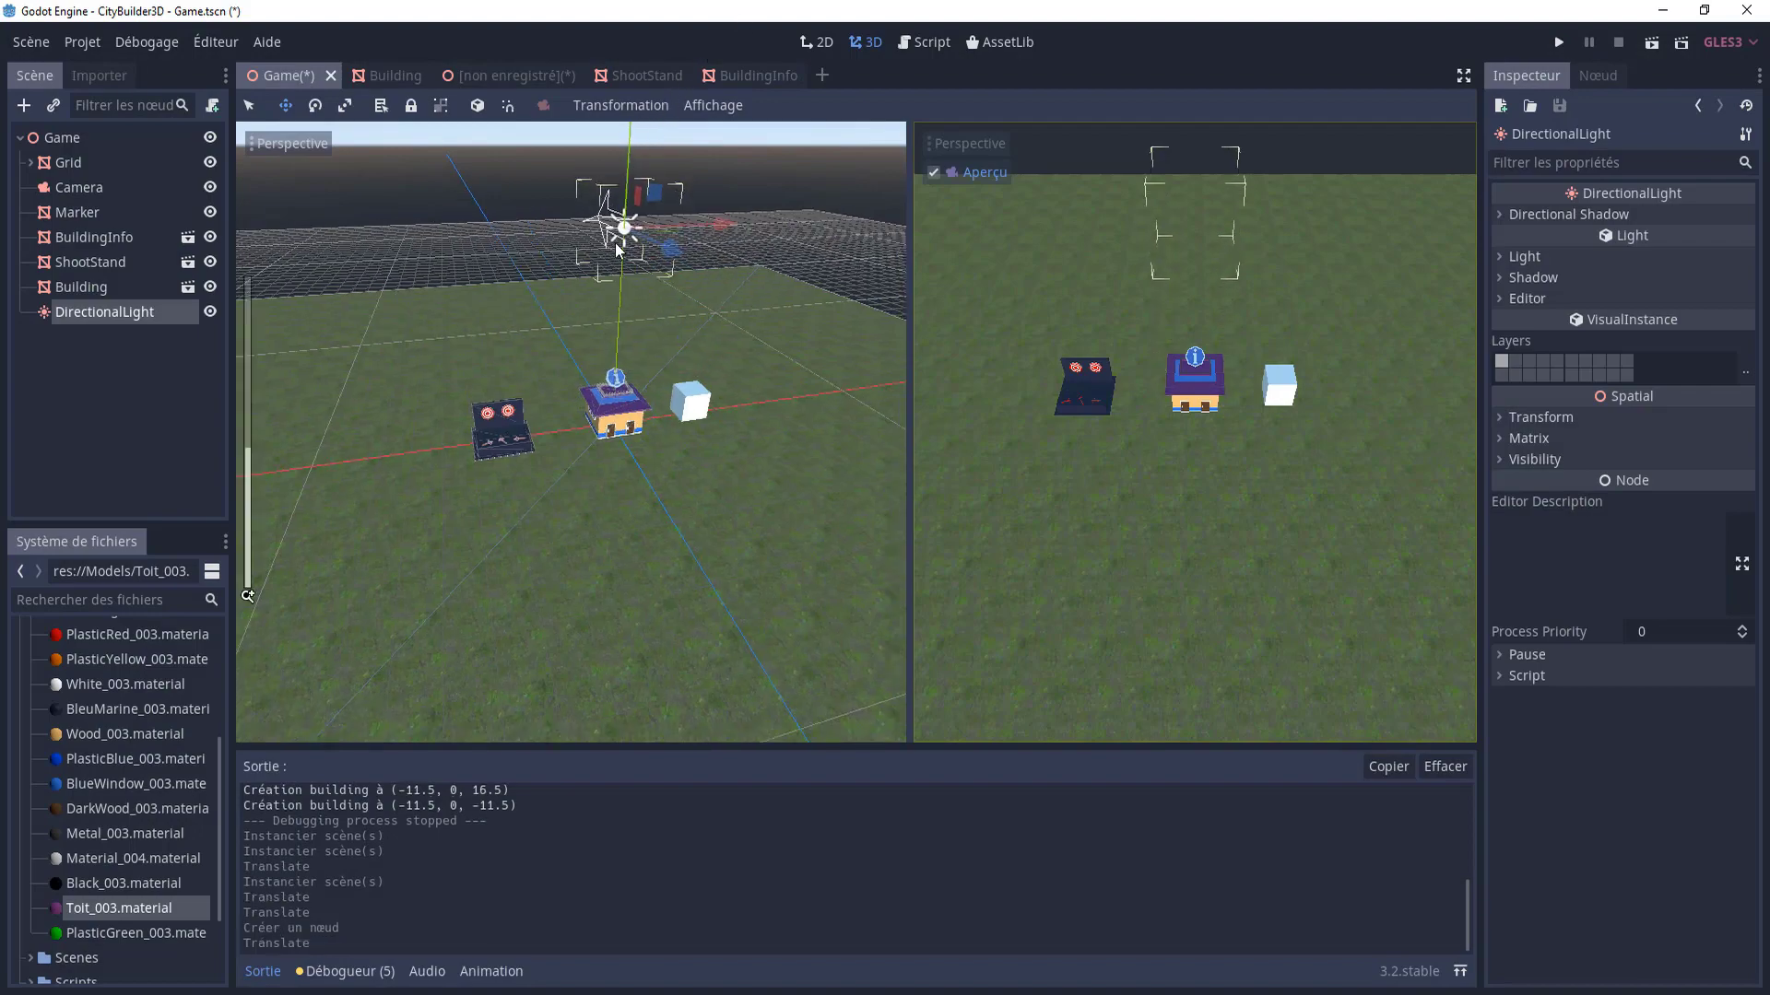
key("f")
scroll(588, 374, "up", 3)
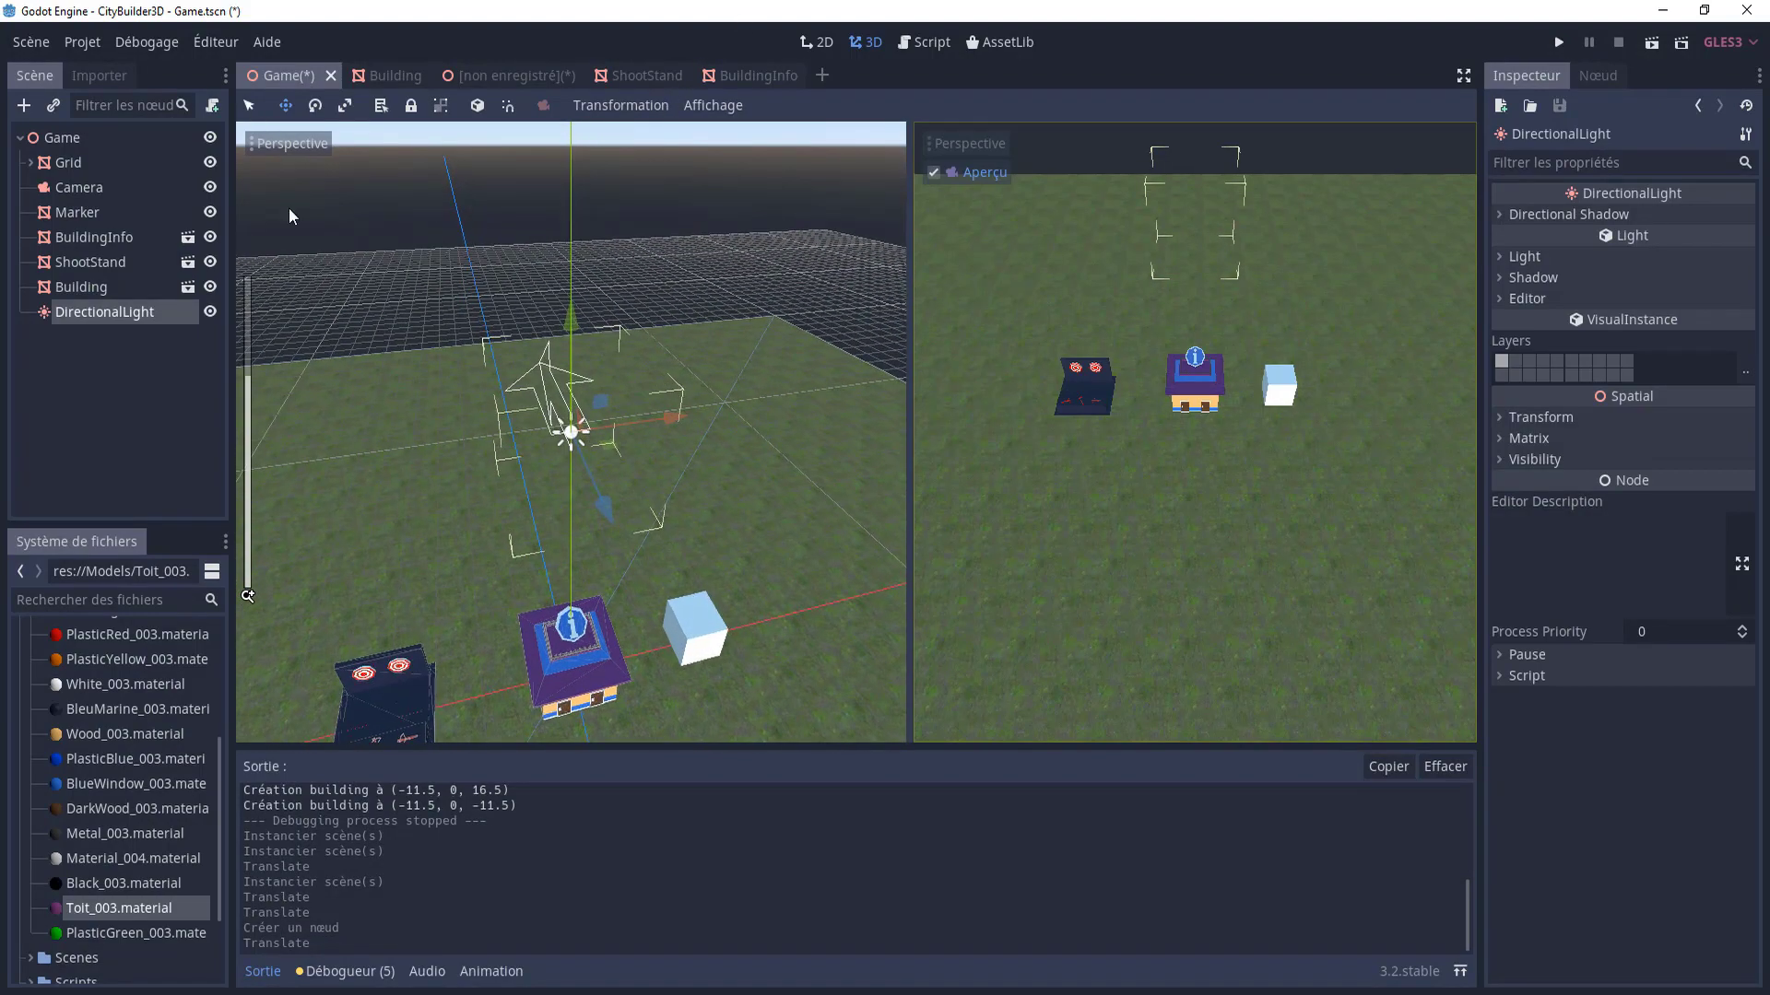
middle_click_drag(445, 412, 184, 83)
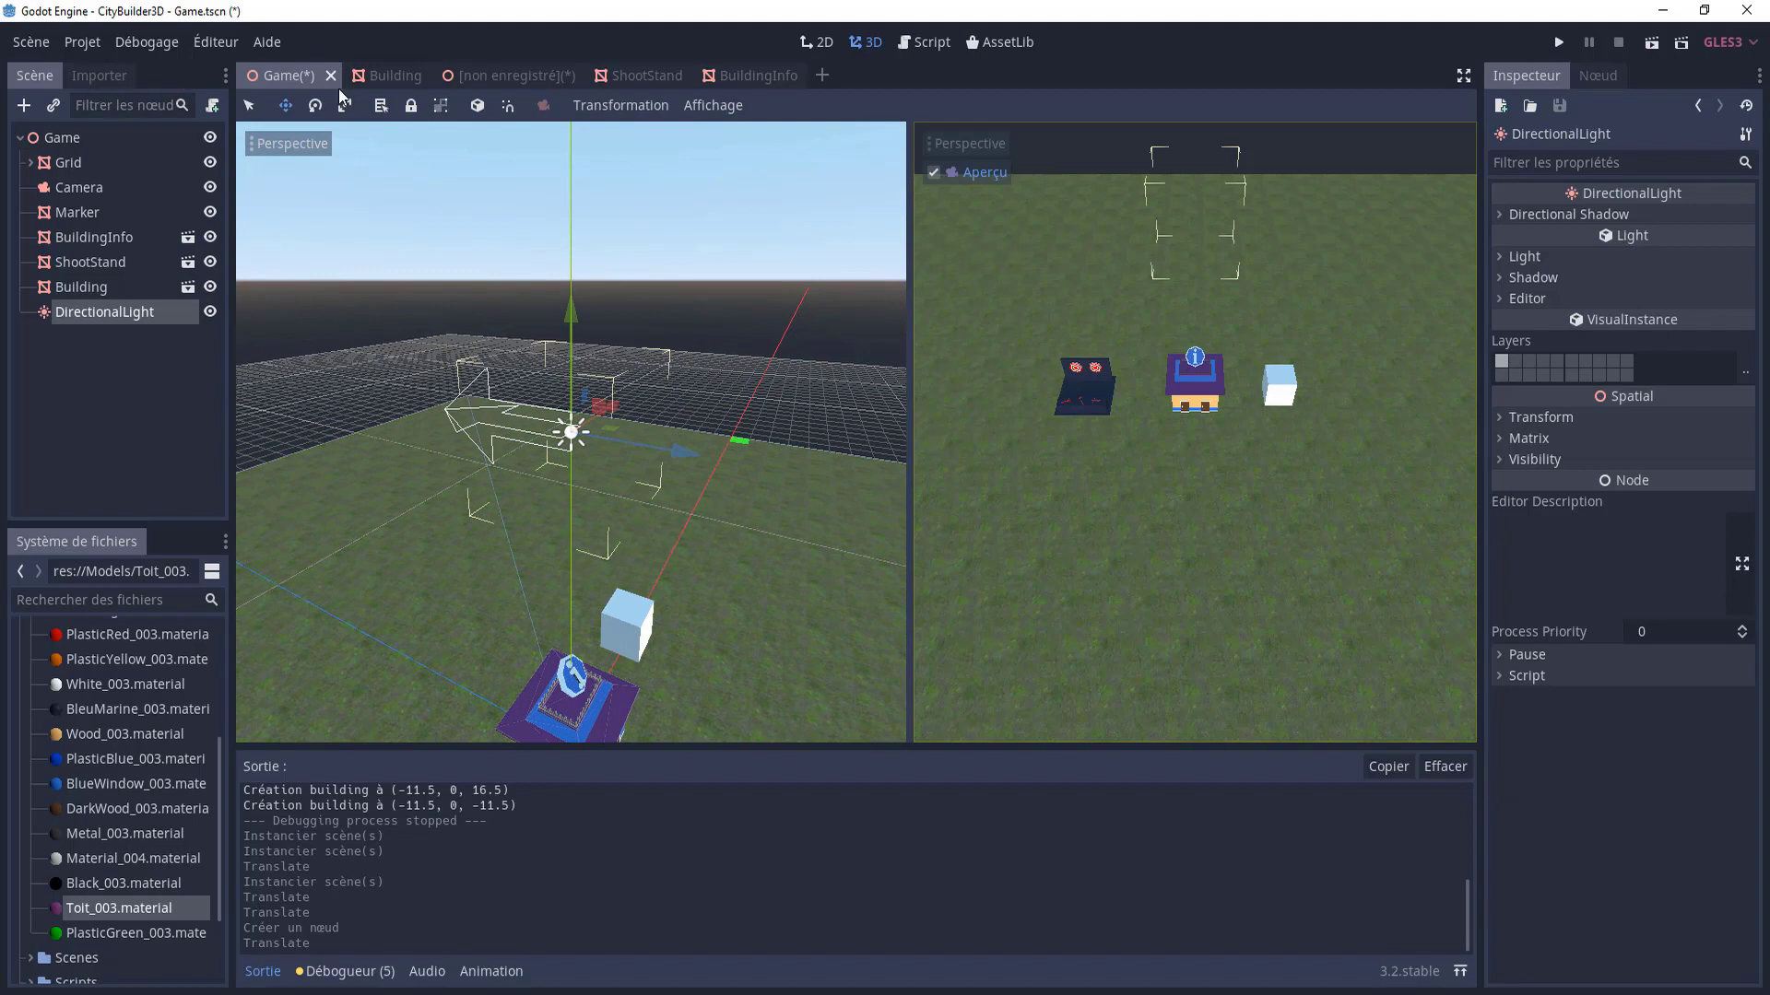
- Rotate the DirectionalLight to angle down onto the buildings, undoing the last overshoot
left_click(316, 105)
mouse_move(624, 387)
left_mouse_down()
mouse_move(630, 463)
mouse_move(571, 450)
mouse_move(601, 402)
left_mouse_up()
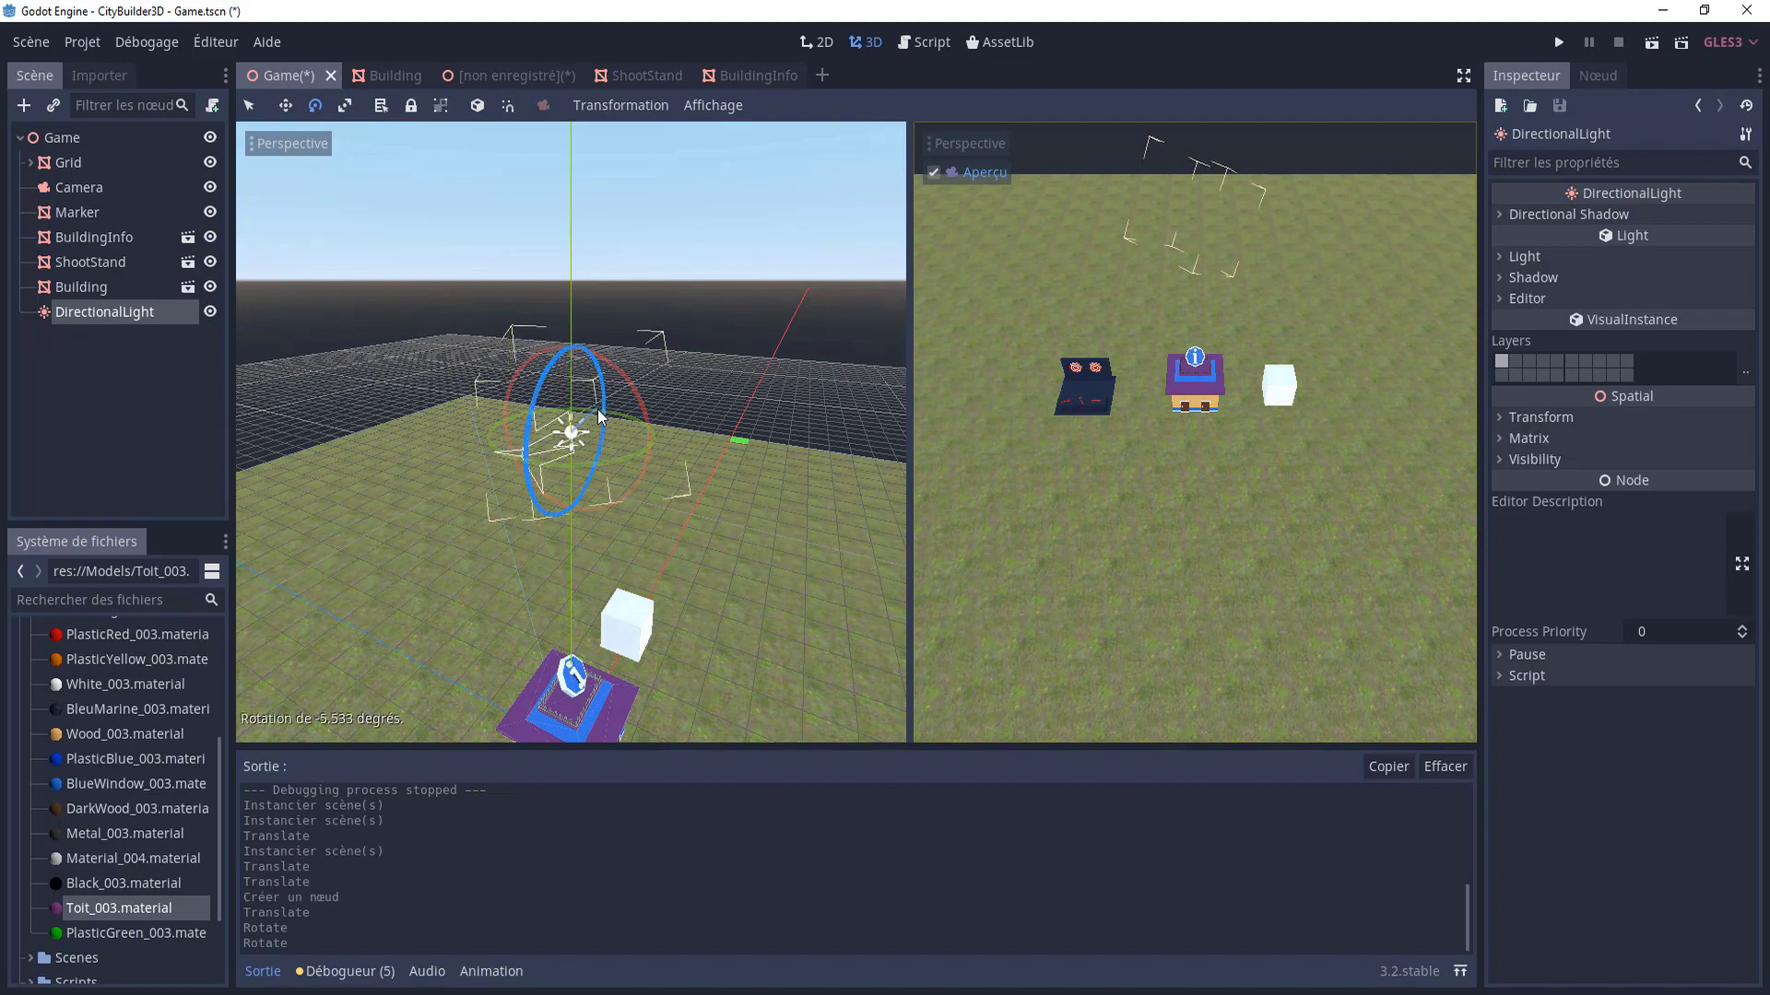
mouse_move(600, 402)
middle_mouse_down()
mouse_move(435, 363)
mouse_move(555, 461)
middle_mouse_up()
left_click_drag(545, 465, 523, 465)
mouse_move(522, 465)
middle_mouse_down()
mouse_move(558, 429)
mouse_move(499, 444)
mouse_move(680, 434)
mouse_move(695, 396)
mouse_move(578, 468)
mouse_move(429, 431)
mouse_move(490, 446)
mouse_move(750, 432)
mouse_move(877, 391)
mouse_move(536, 434)
mouse_move(611, 450)
middle_mouse_up()
scroll(622, 396, "down", 3)
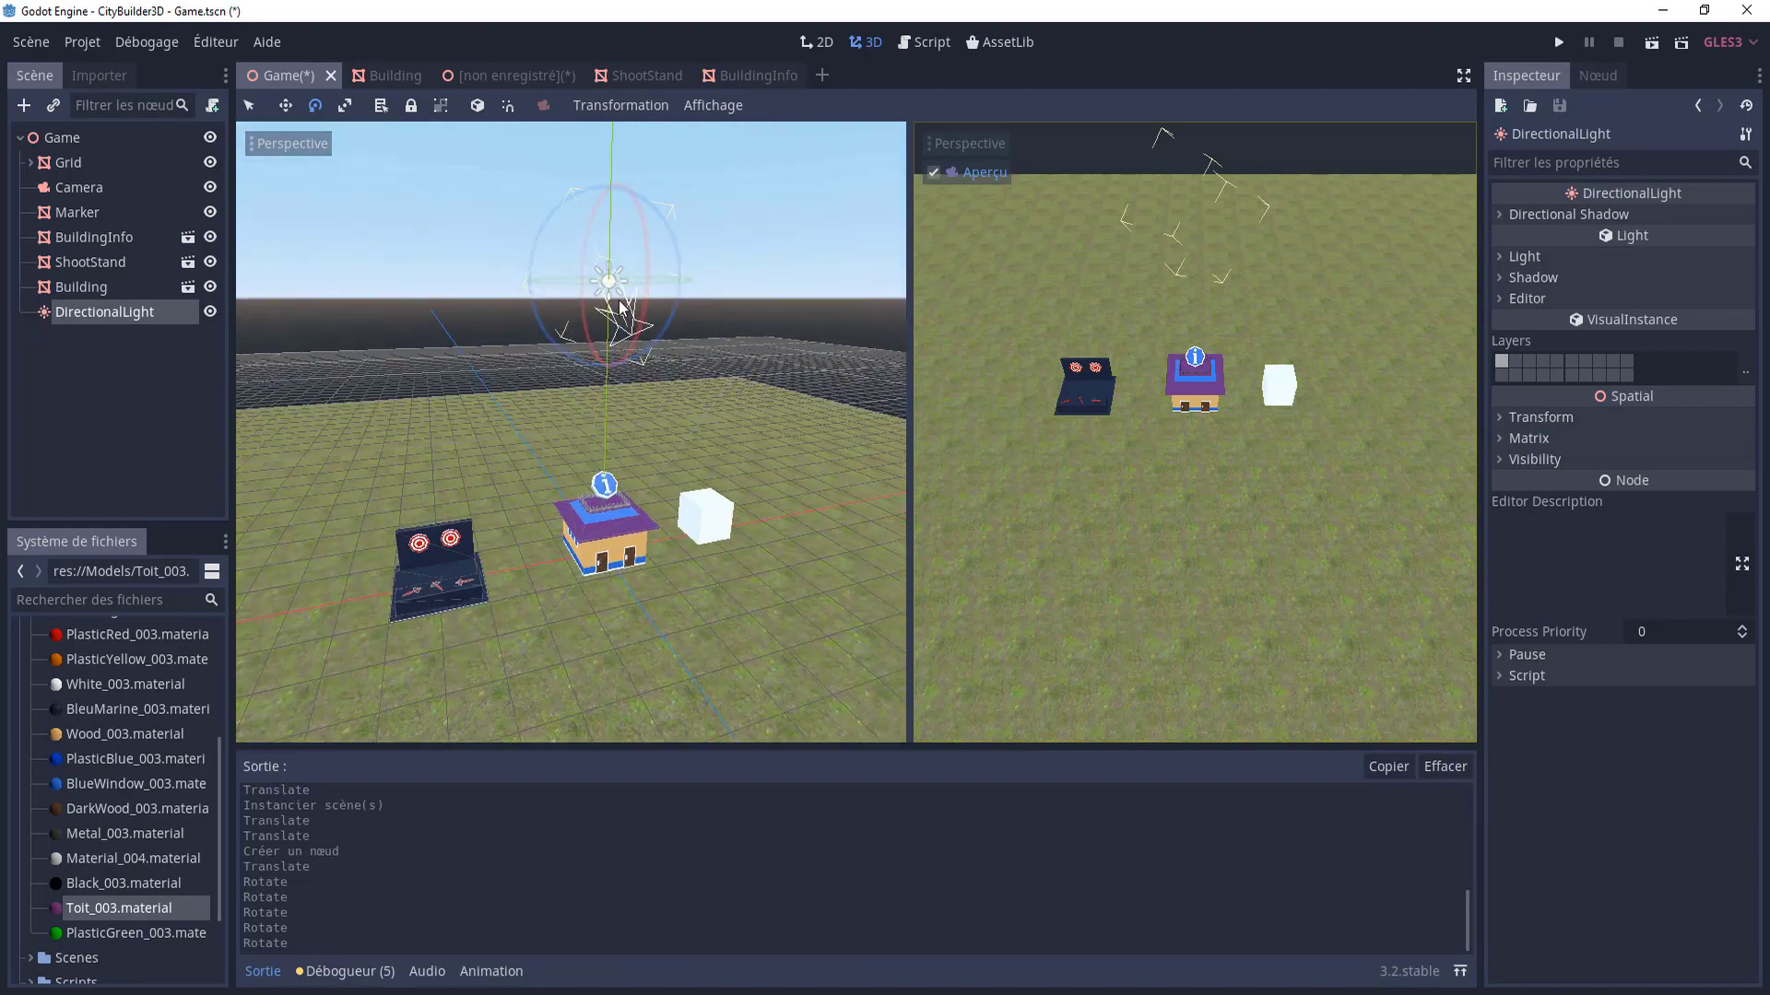
scroll(610, 450, "down", 2)
mouse_move(636, 332)
left_mouse_down()
mouse_move(633, 401)
mouse_move(645, 153)
mouse_move(614, 441)
left_mouse_up()
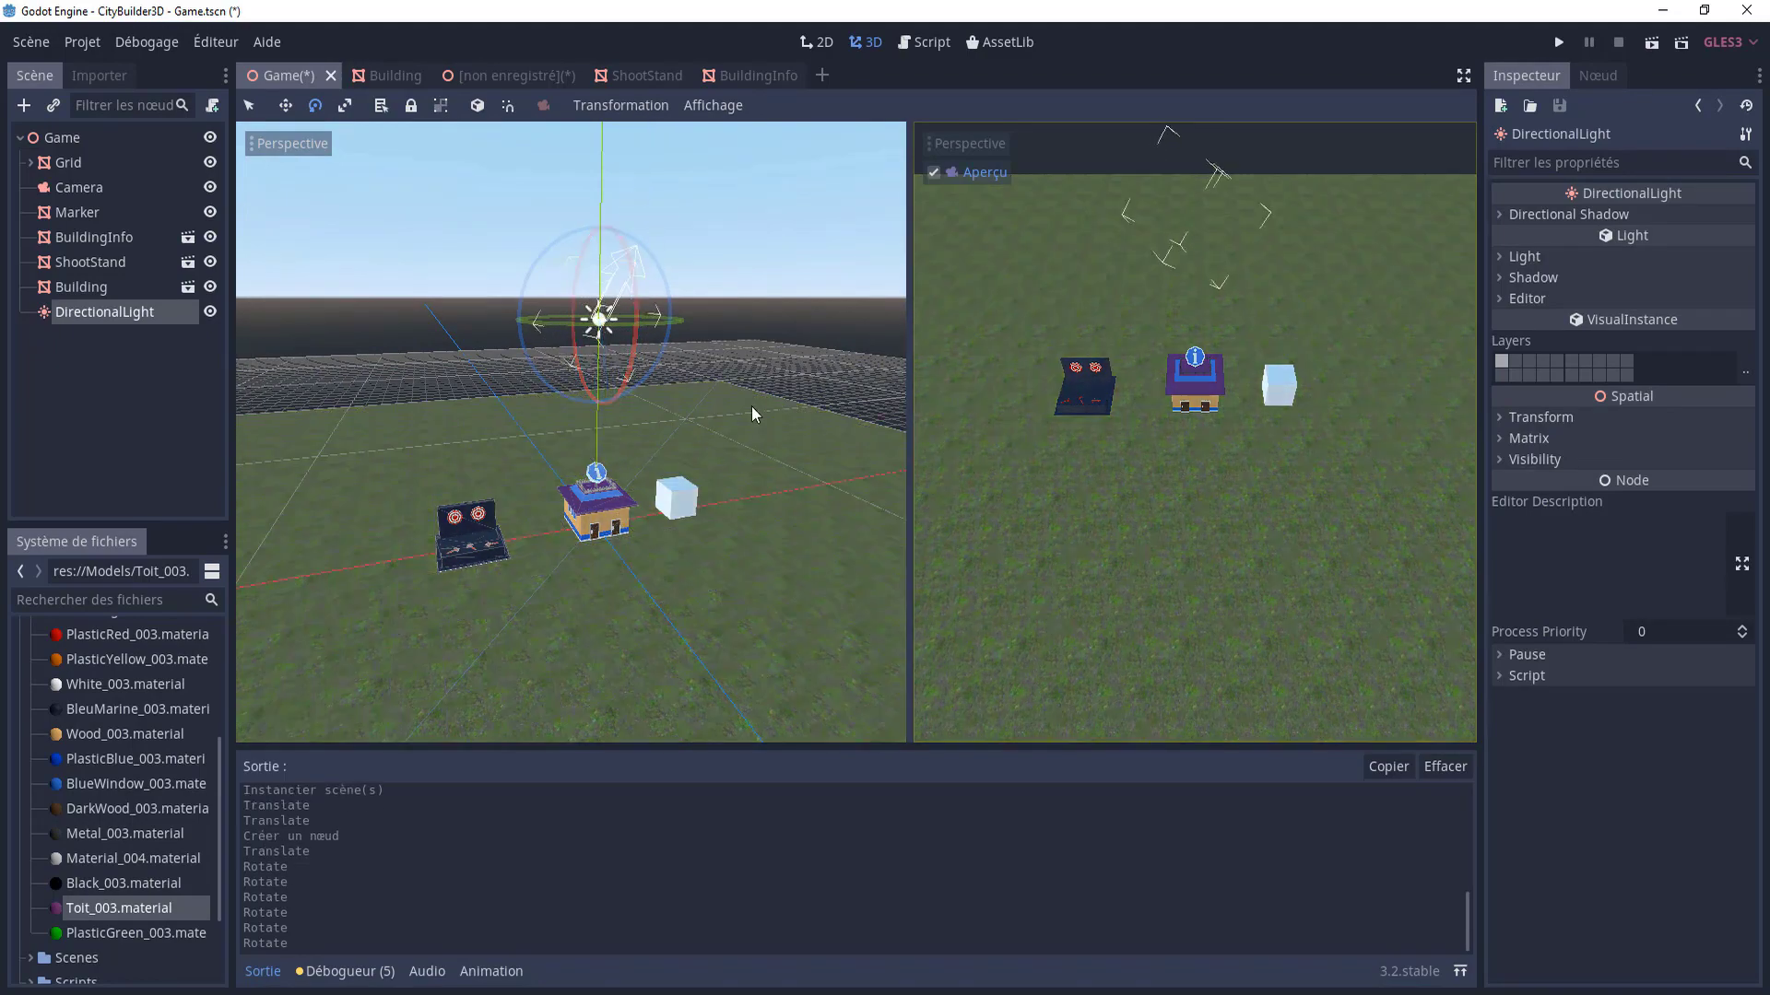
key("ctrl+z")
mouse_move(686, 408)
middle_mouse_down()
mouse_move(534, 412)
mouse_move(628, 435)
mouse_move(641, 417)
middle_mouse_up()
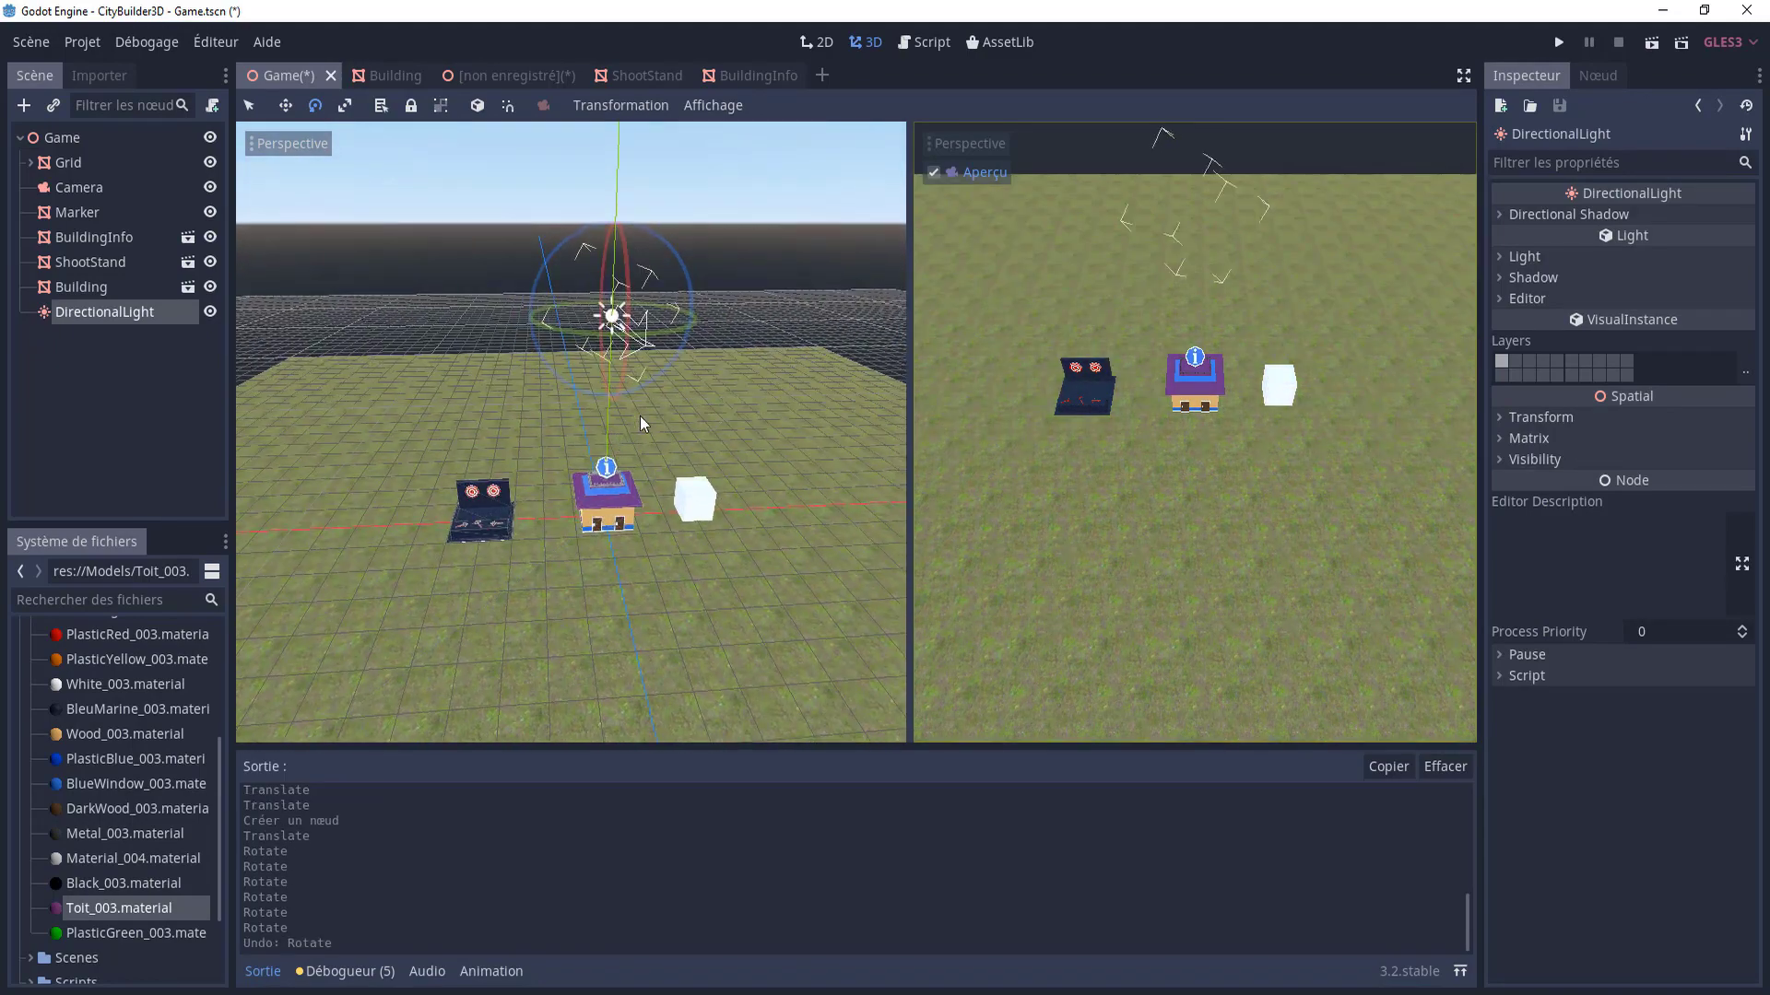
- Keep the Directional Shadow mode at PSSM 4 Splits
left_click(1497, 216)
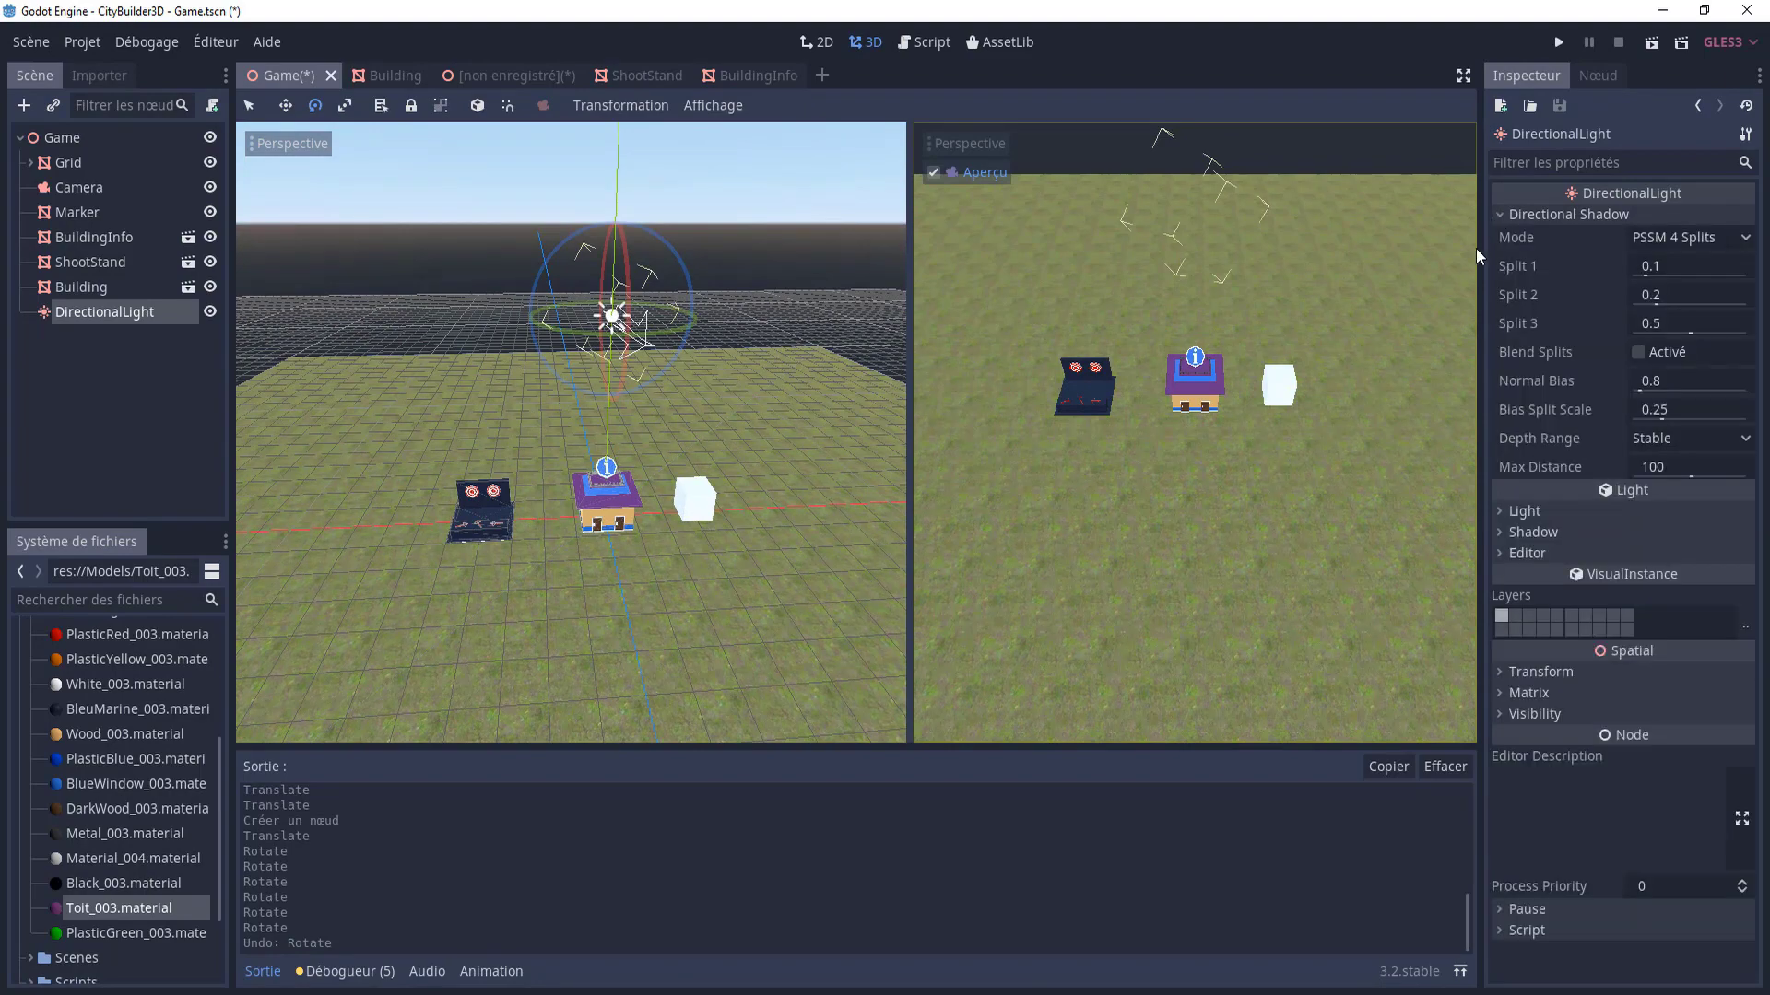
left_click(1677, 241)
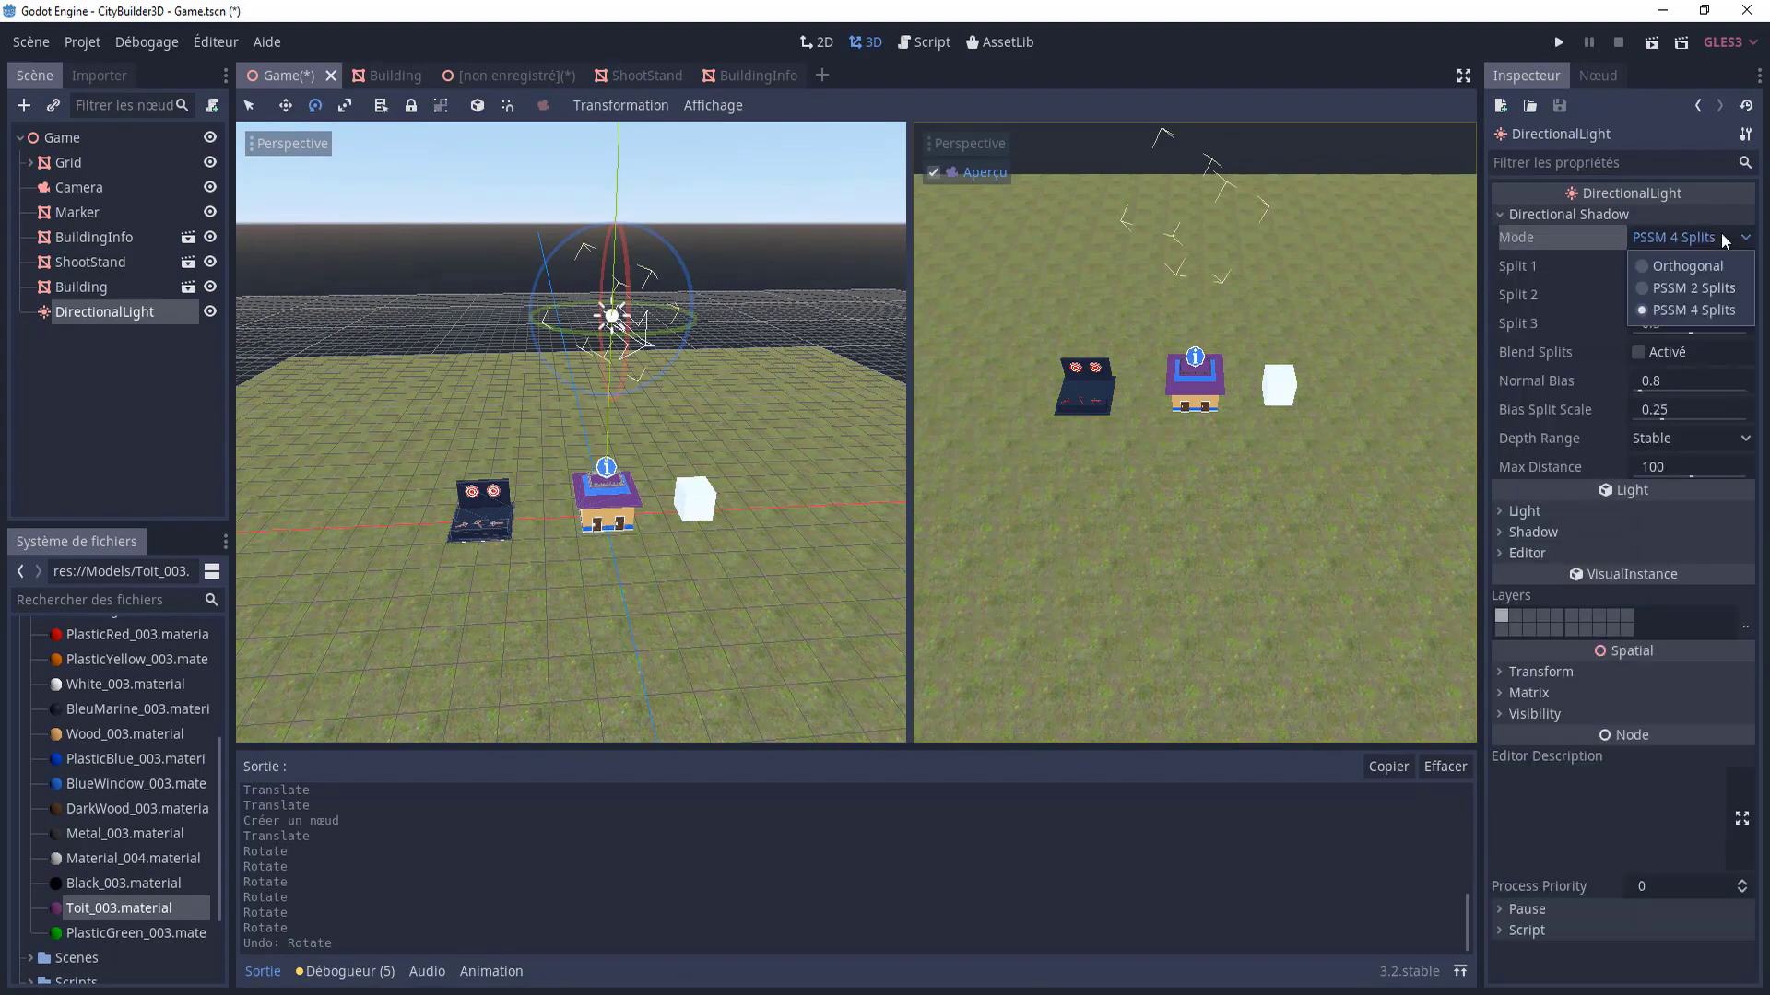
left_click(1714, 310)
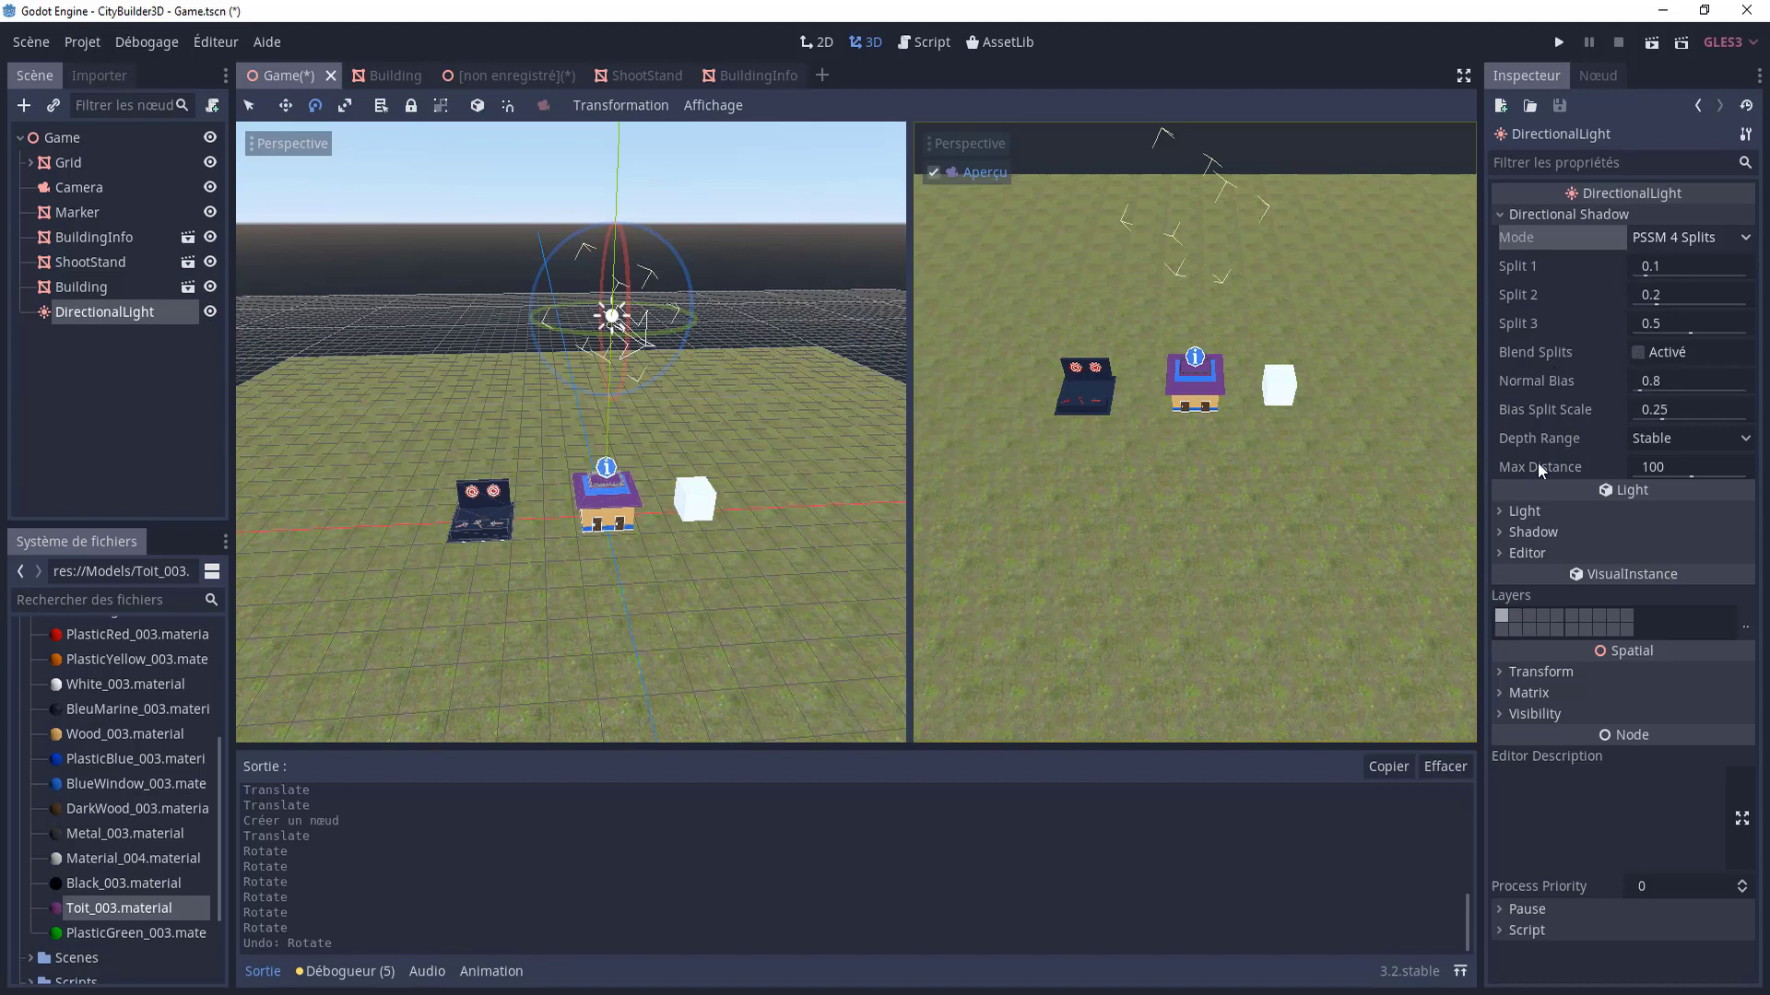
- Set the DirectionalLight colour to the warm cream f8e7c3
left_click(1500, 512)
left_click(1664, 539)
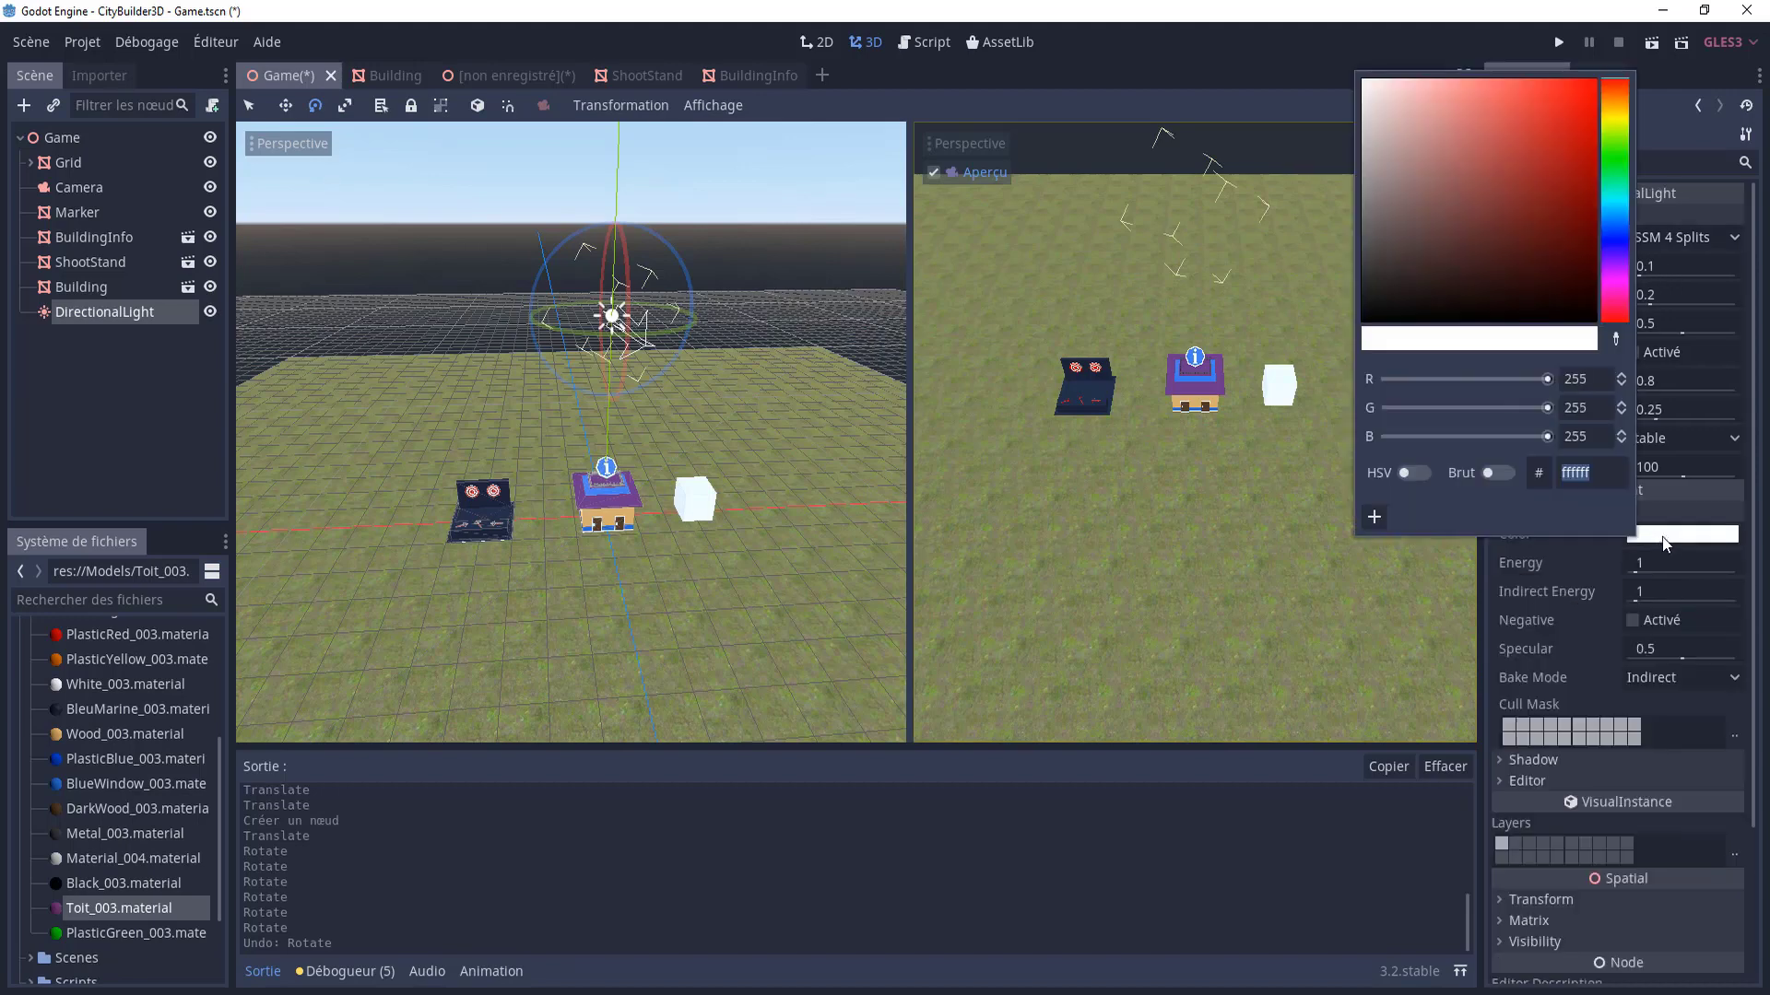
left_click(1621, 111)
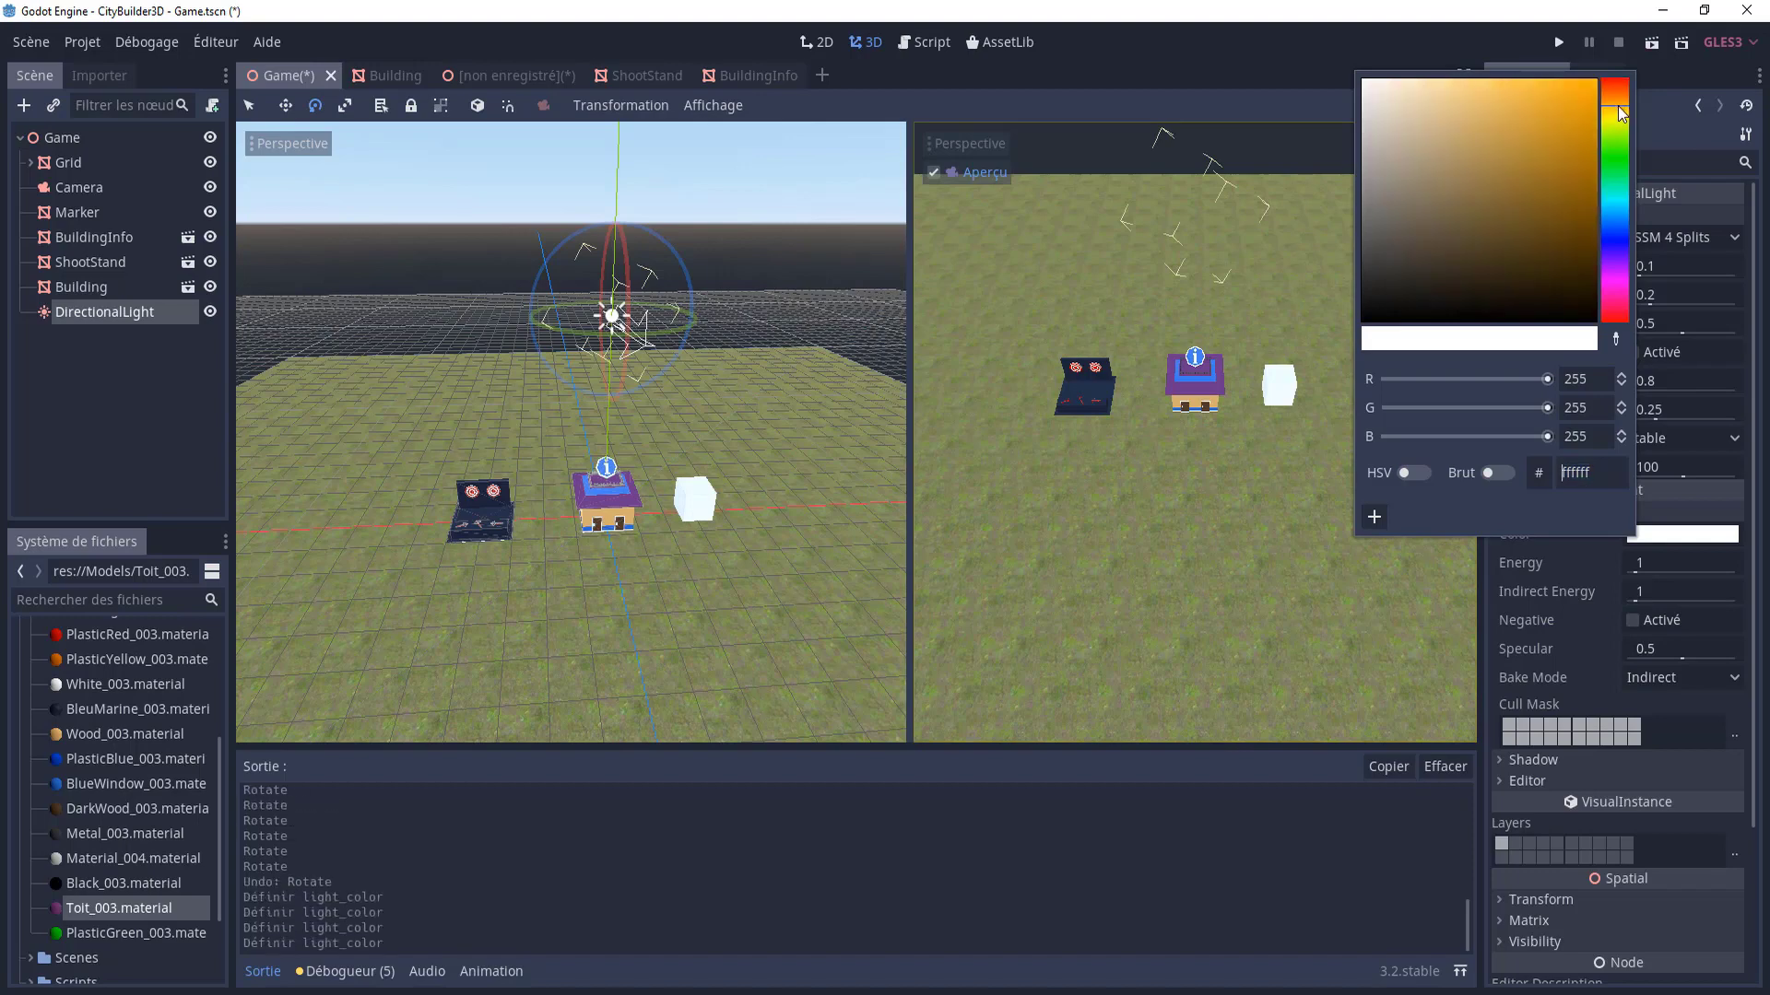
left_click(1621, 111)
left_click(1374, 90)
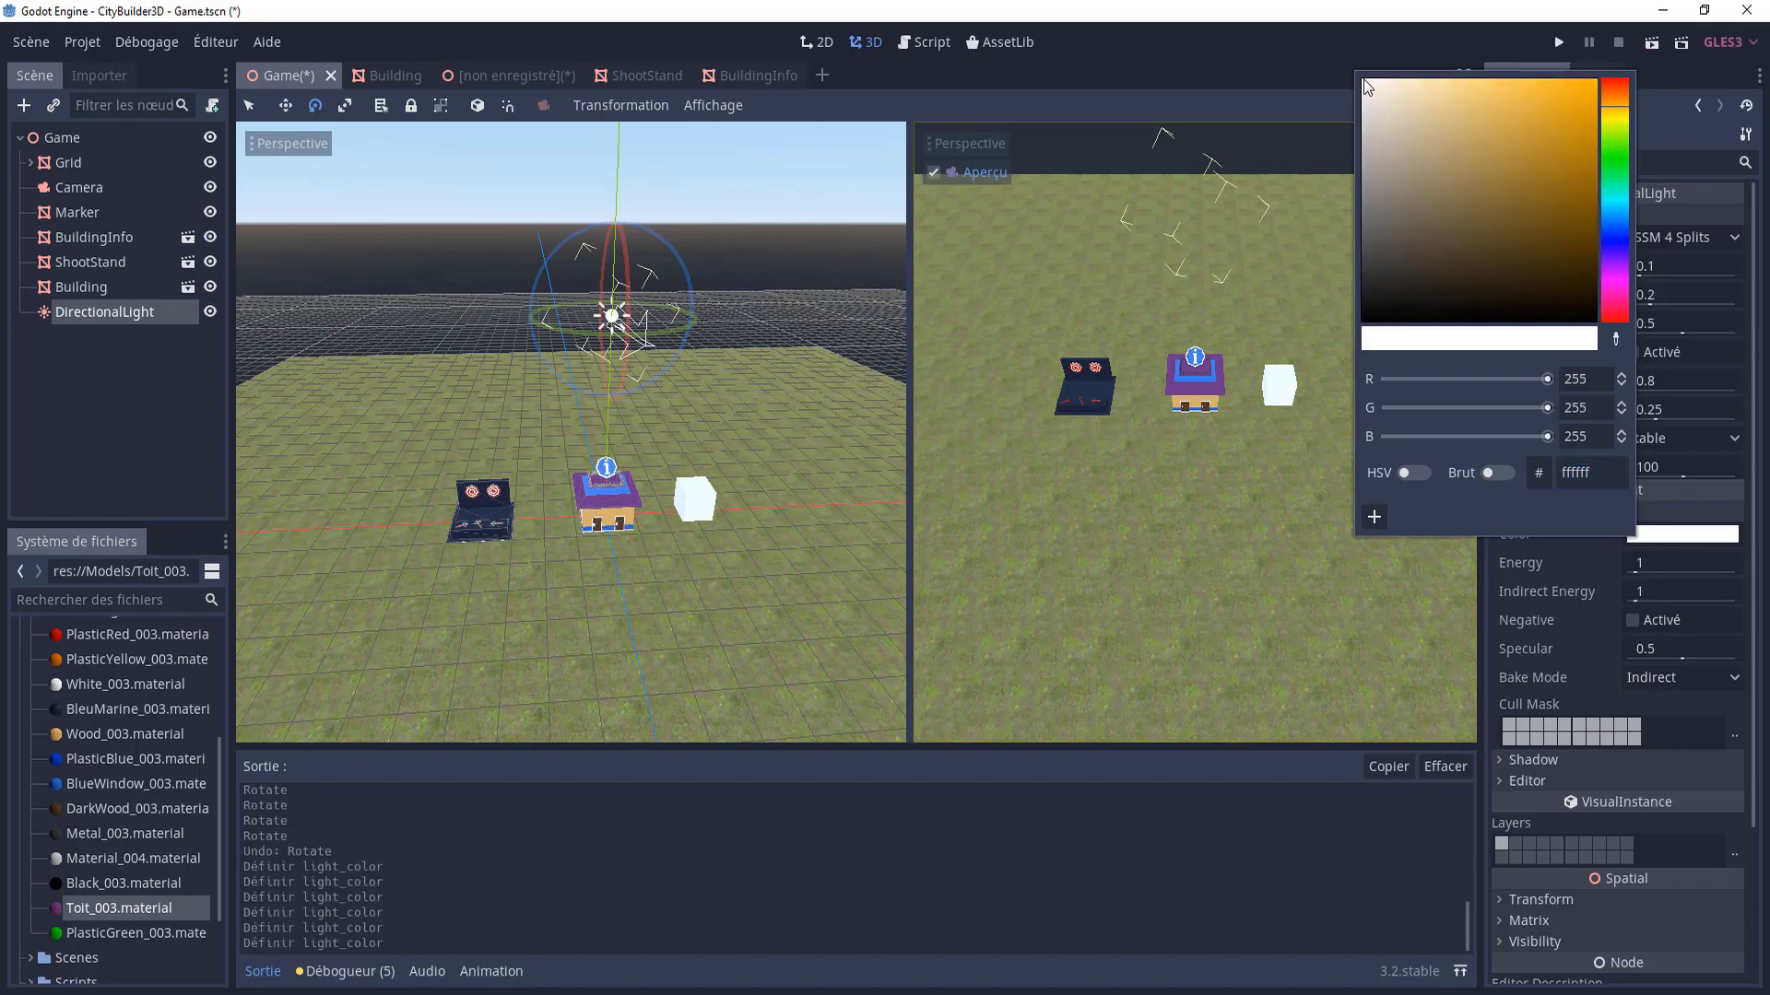
left_click_drag(1374, 90, 1415, 93)
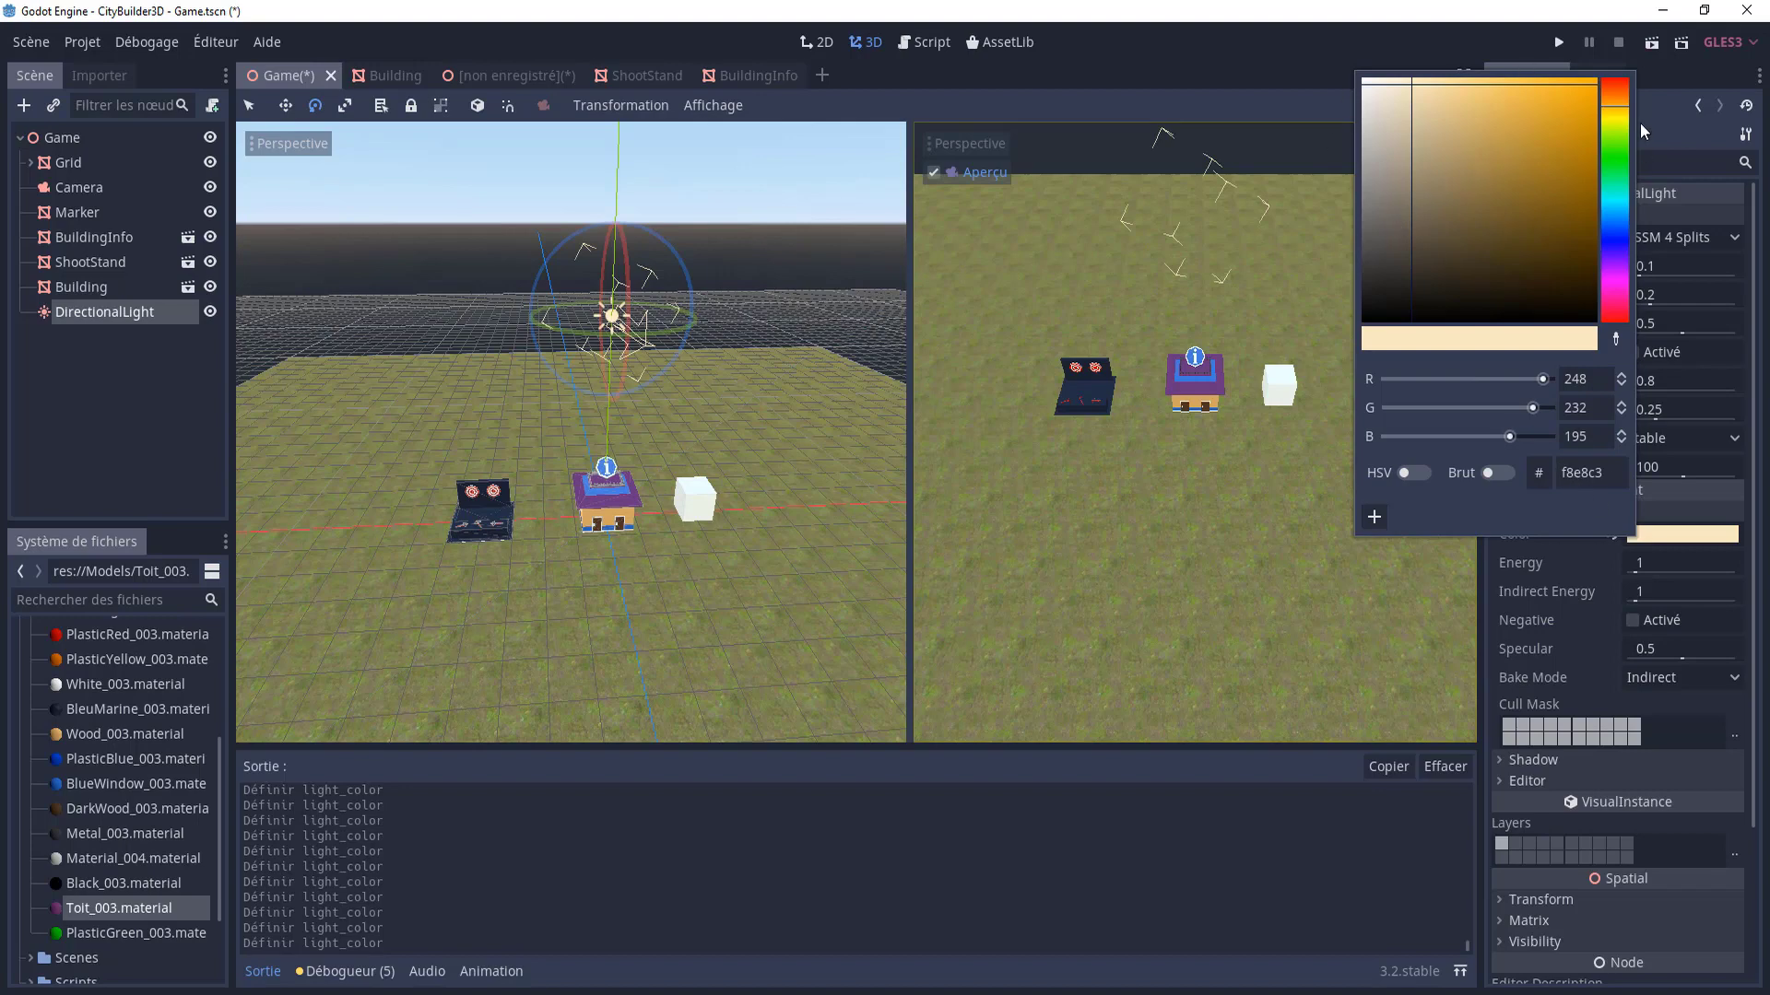
mouse_move(1613, 158)
left_mouse_down()
mouse_move(1608, 312)
mouse_move(1608, 107)
left_mouse_up()
left_click(1633, 533)
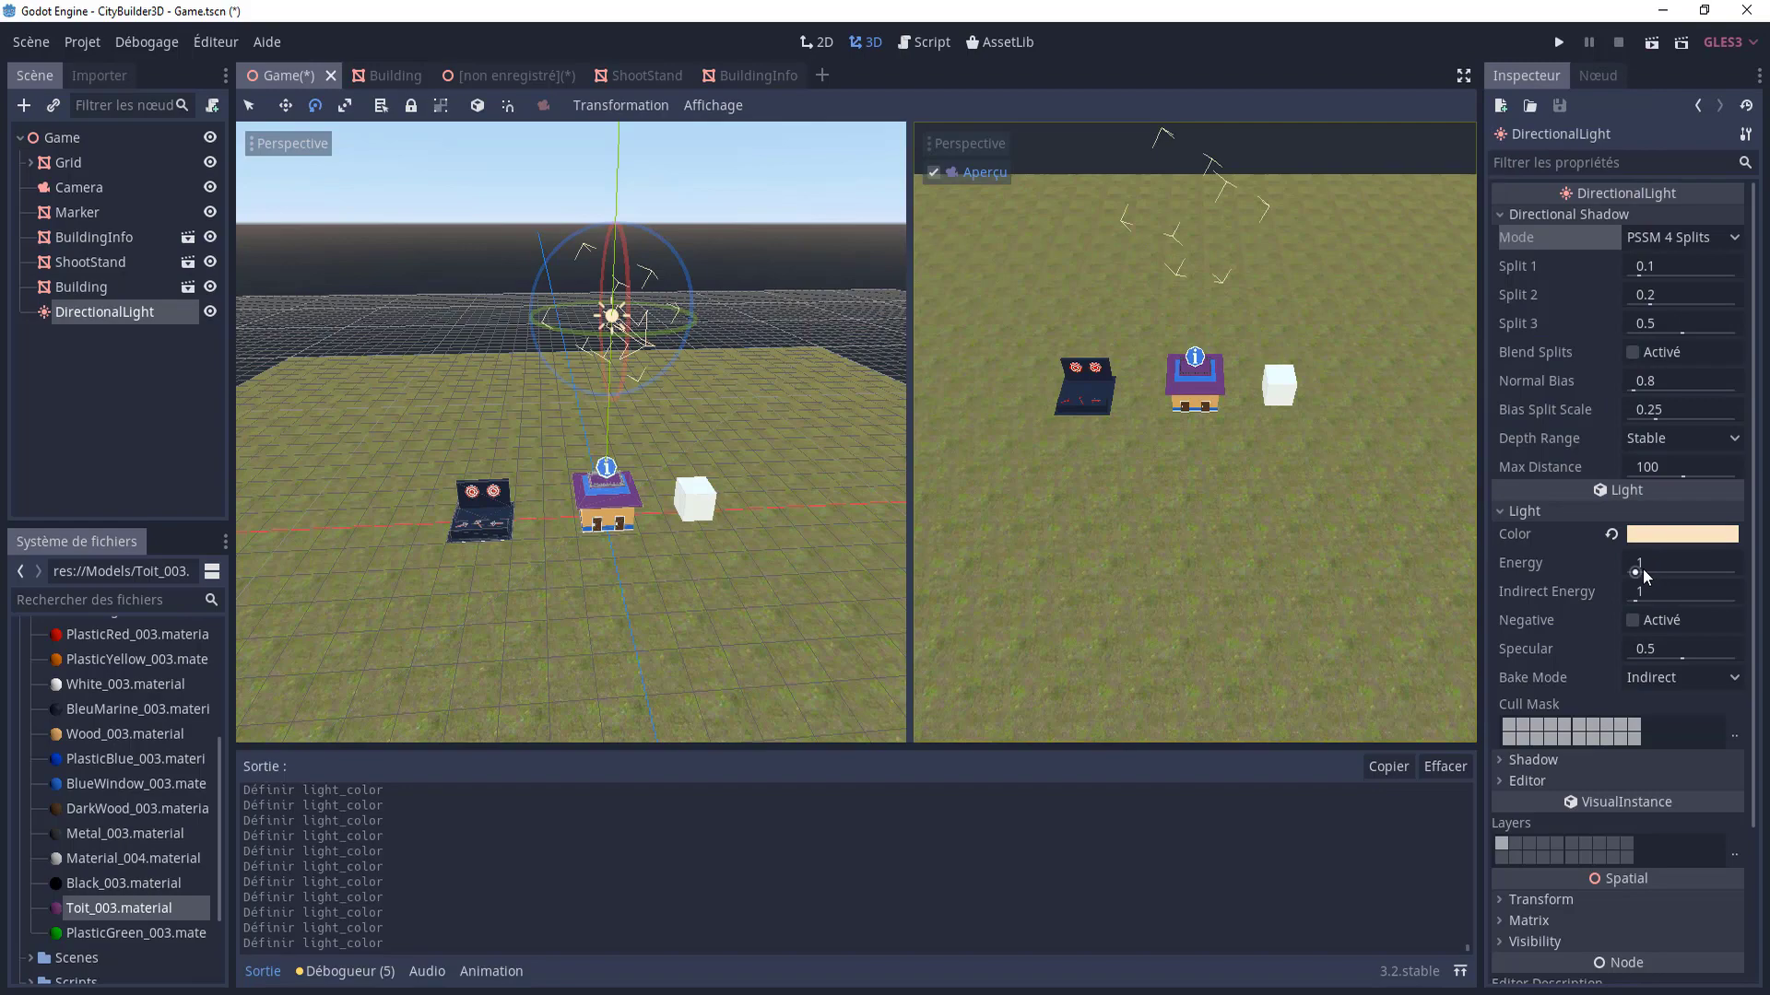
- Try a higher light Energy, then revert it to 1
left_click_drag(1635, 571, 1695, 568)
key("ctrl+z")
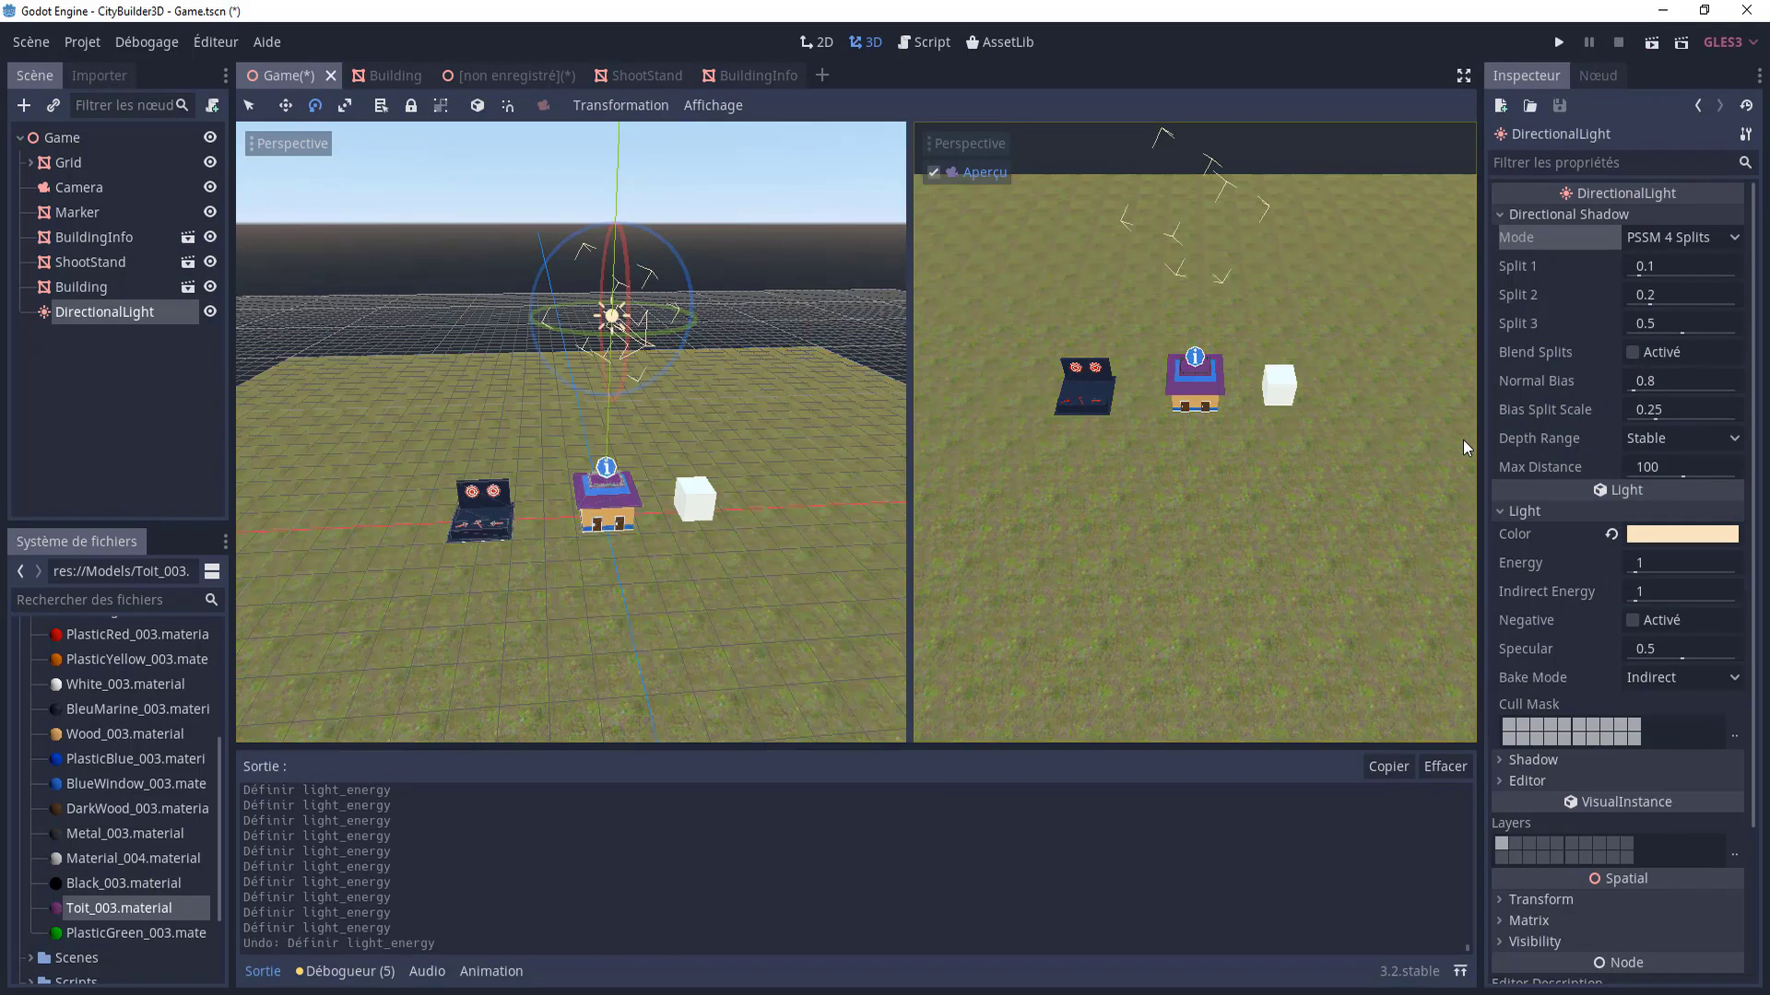
left_click(1504, 759)
- Enable shadows on the DirectionalLight and lighten the shadow colour slightly from black
left_click(1633, 783)
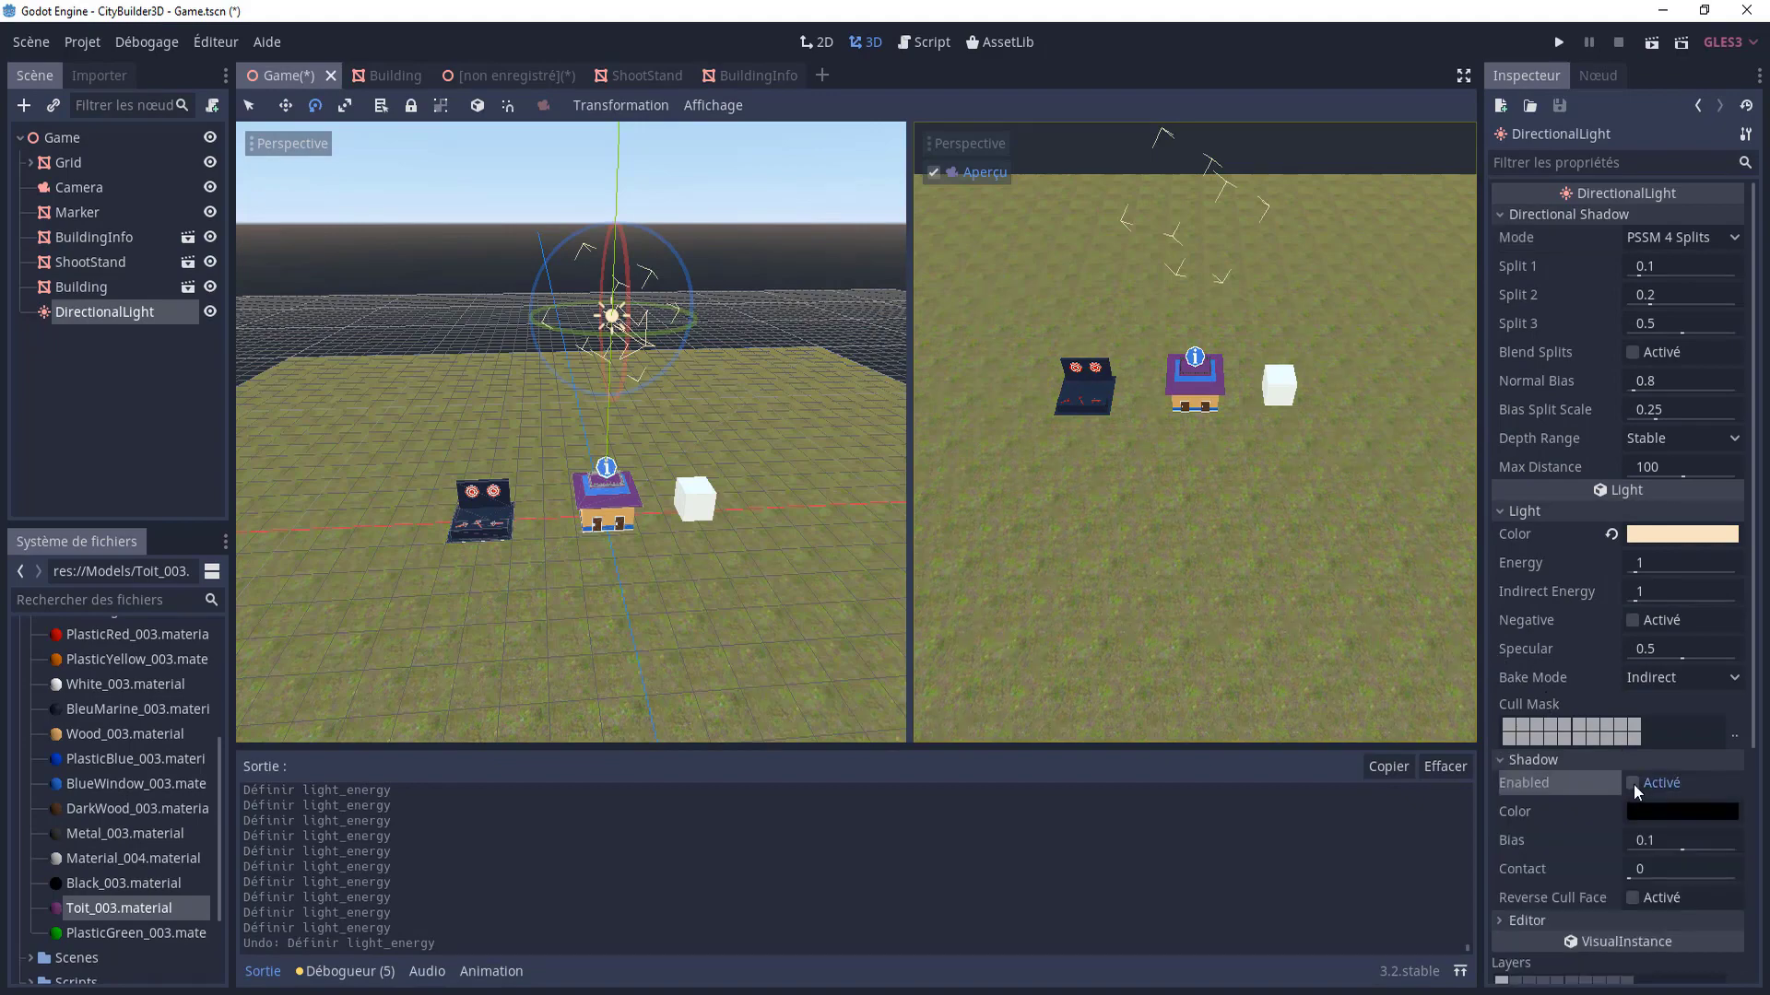
mouse_move(788, 522)
middle_mouse_down()
mouse_move(667, 461)
mouse_move(723, 494)
middle_mouse_up()
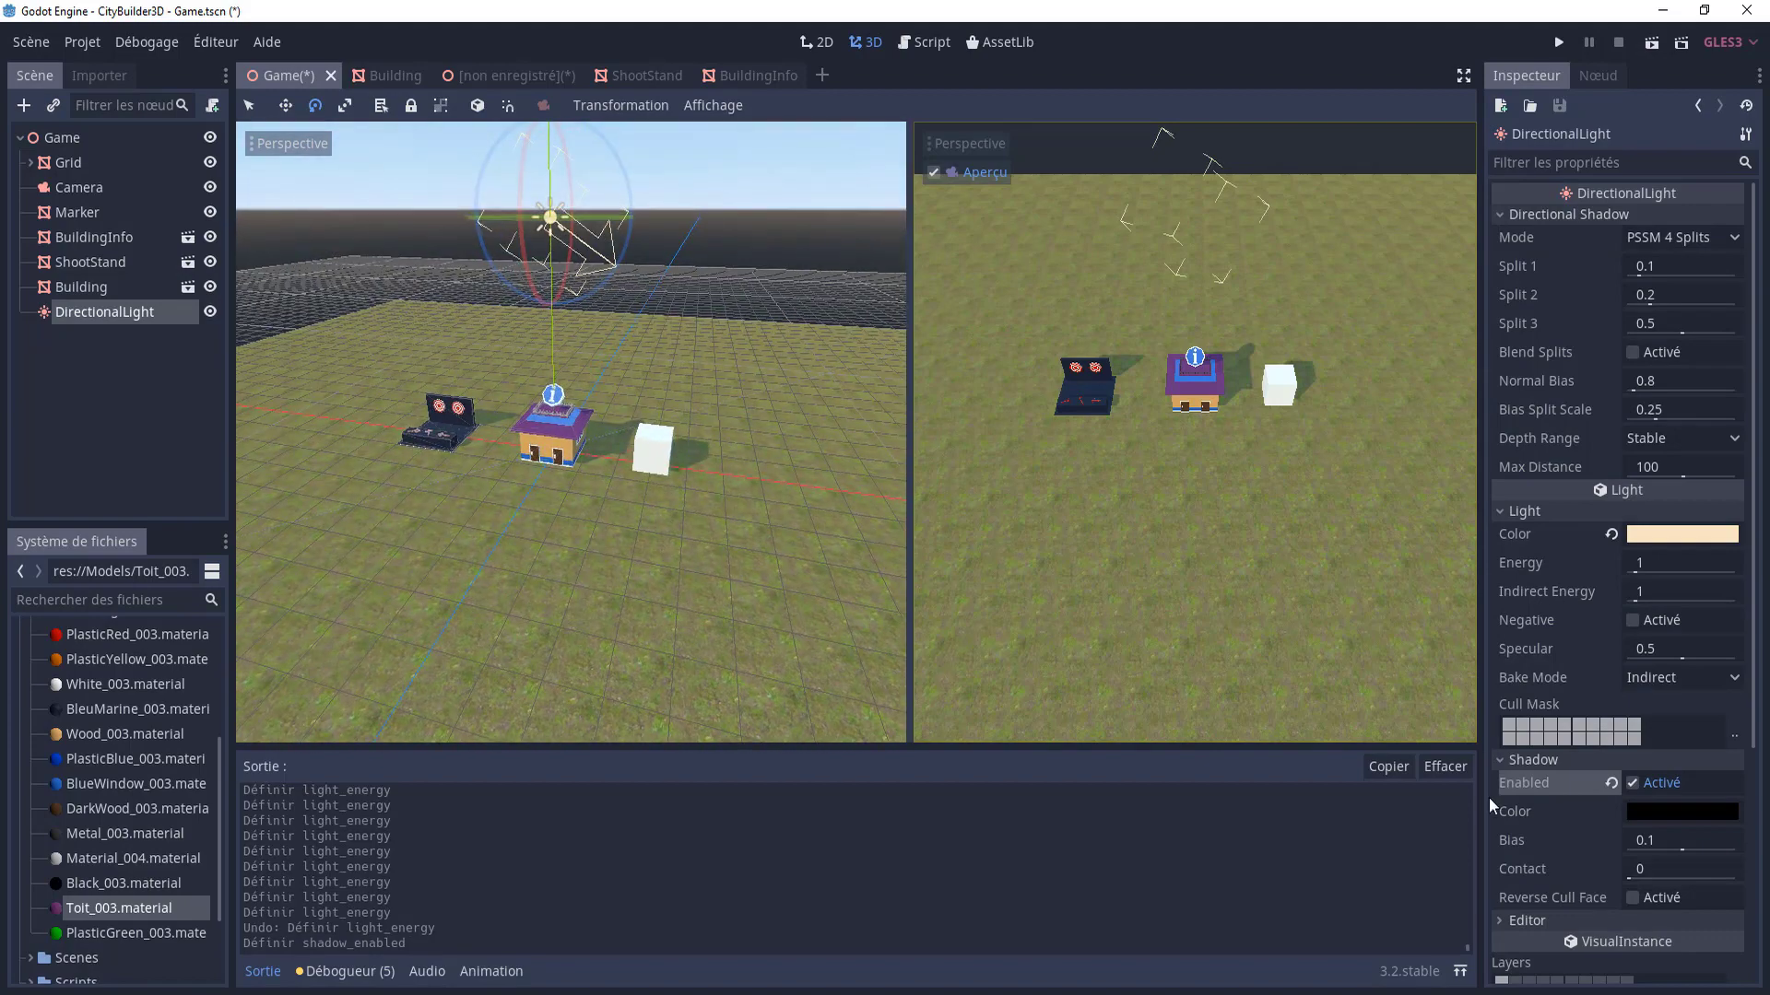
left_click(1645, 811)
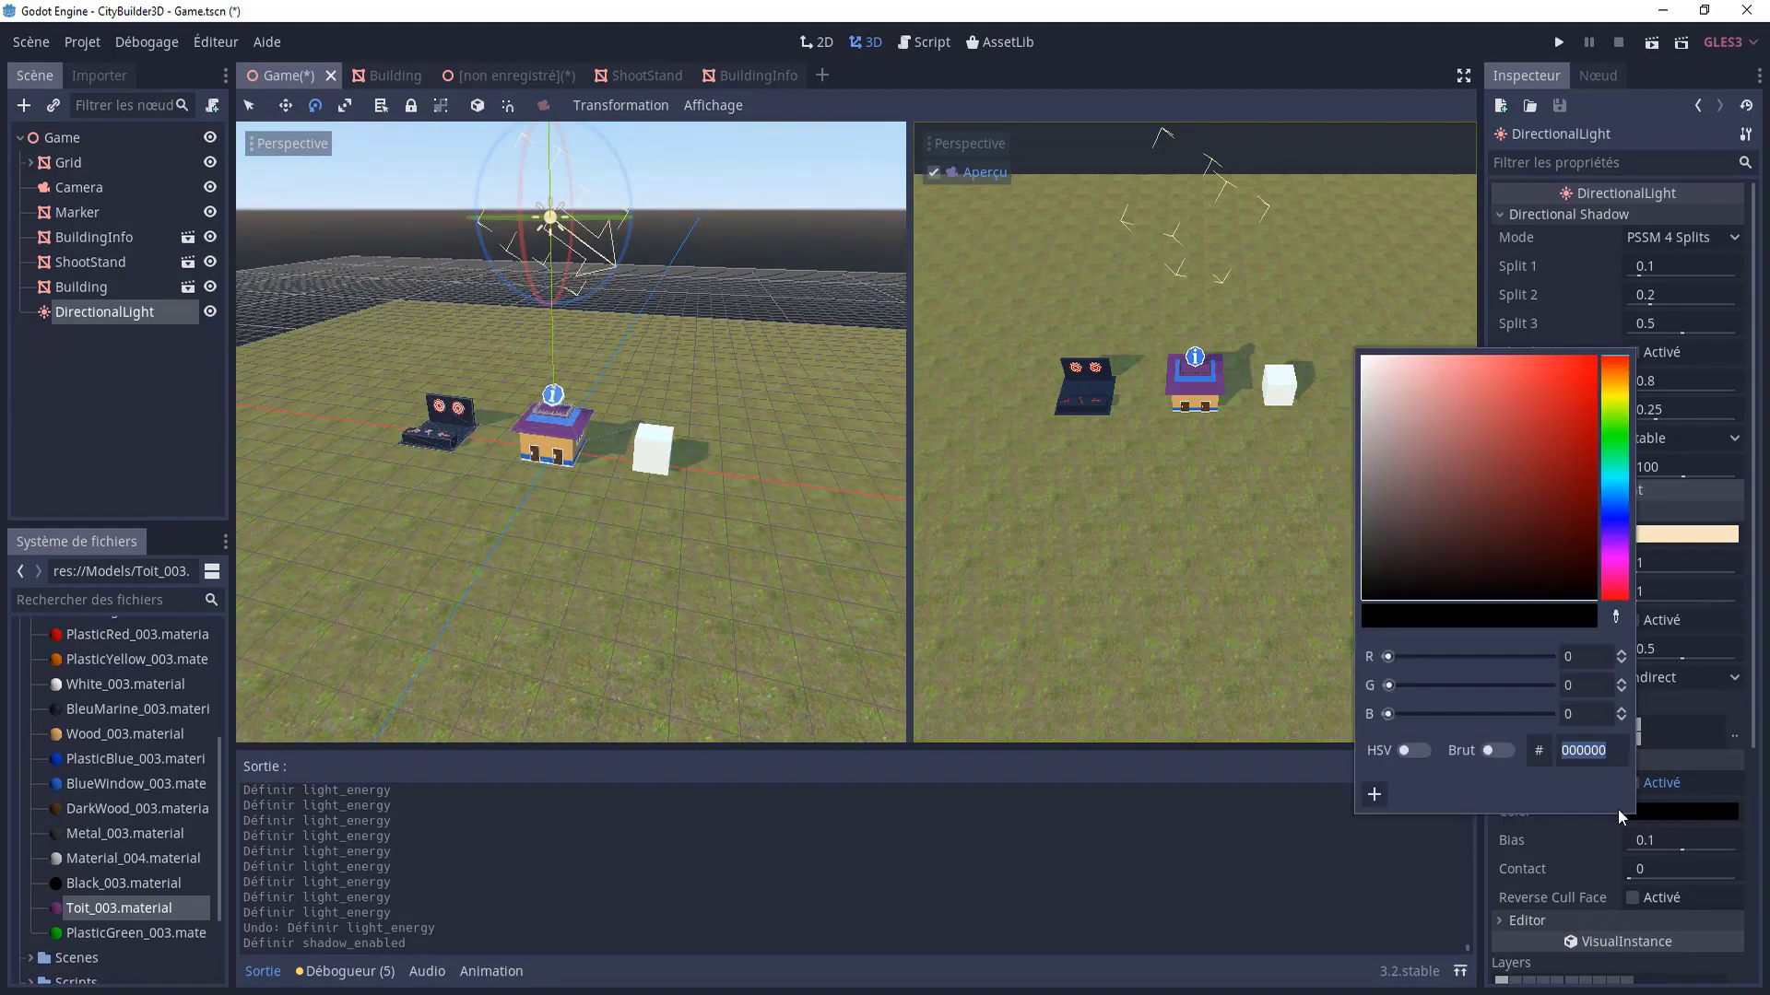
left_click_drag(1375, 590, 1362, 587)
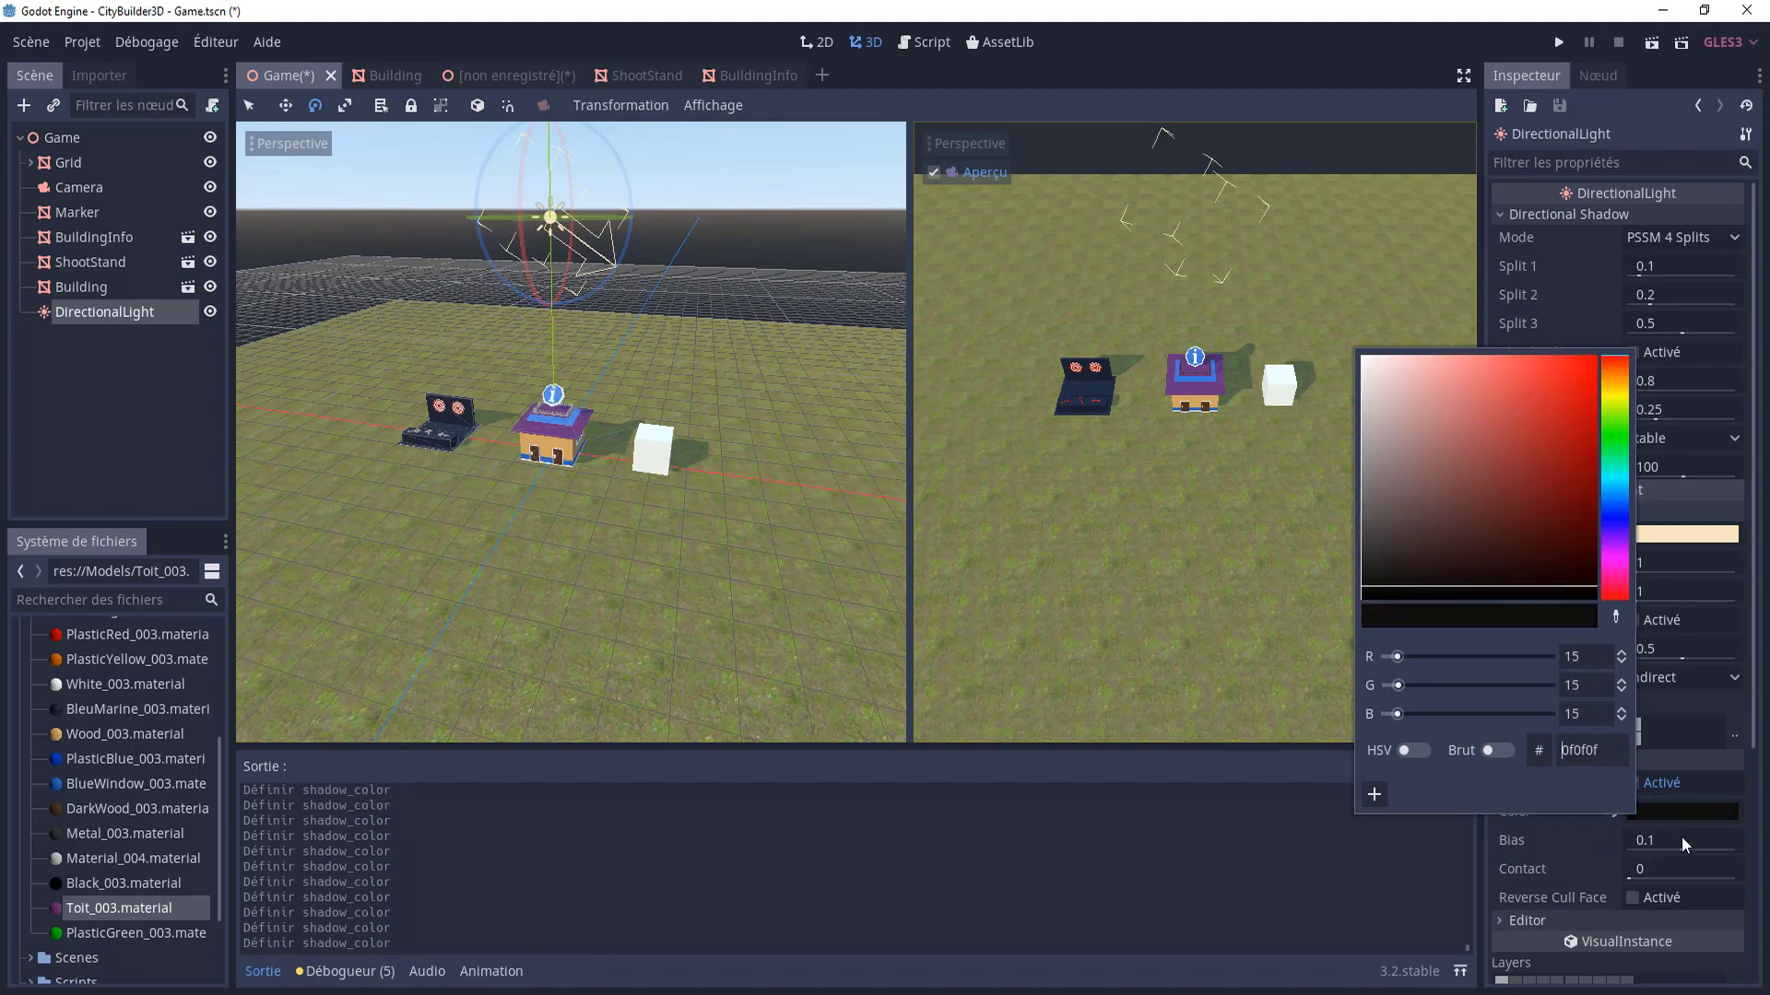
left_click(1501, 920)
left_click(1501, 920)
- Orbit and zoom around the buildings to inspect the new shadows on the grass
scroll(1512, 866, "down", 2)
scroll(1567, 843, "down", 3)
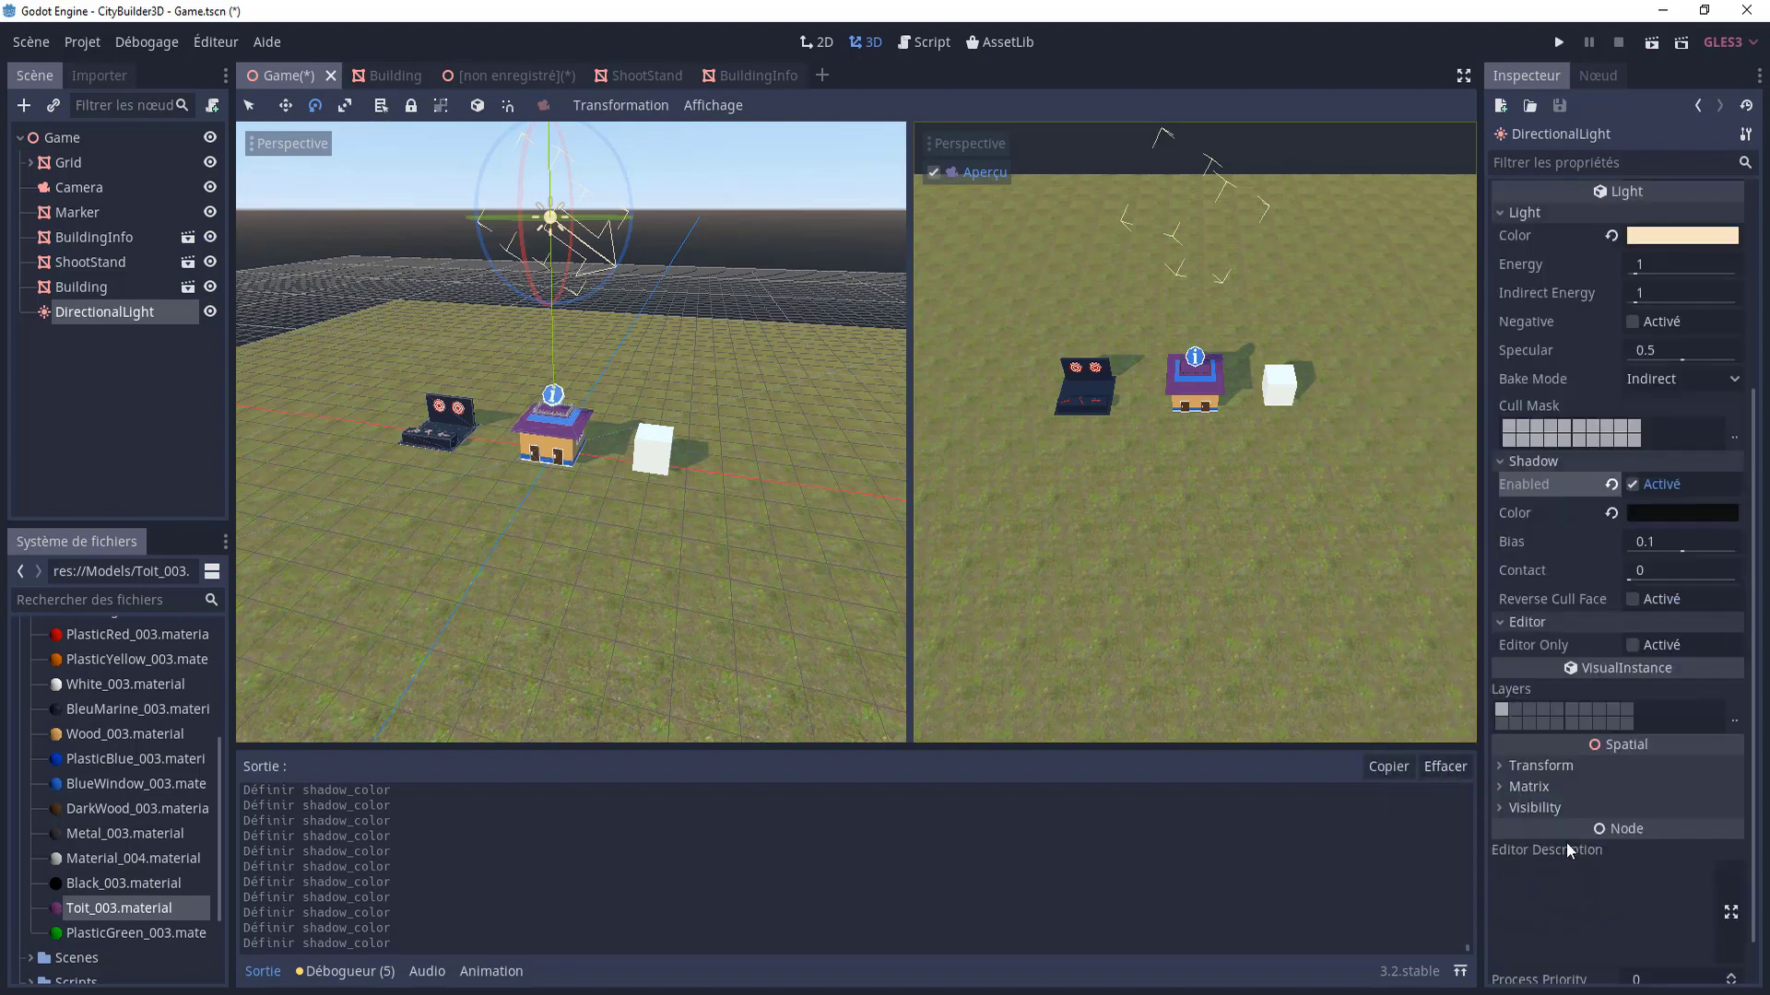
scroll(1567, 842, "down", 1)
scroll(1607, 756, "up", 5)
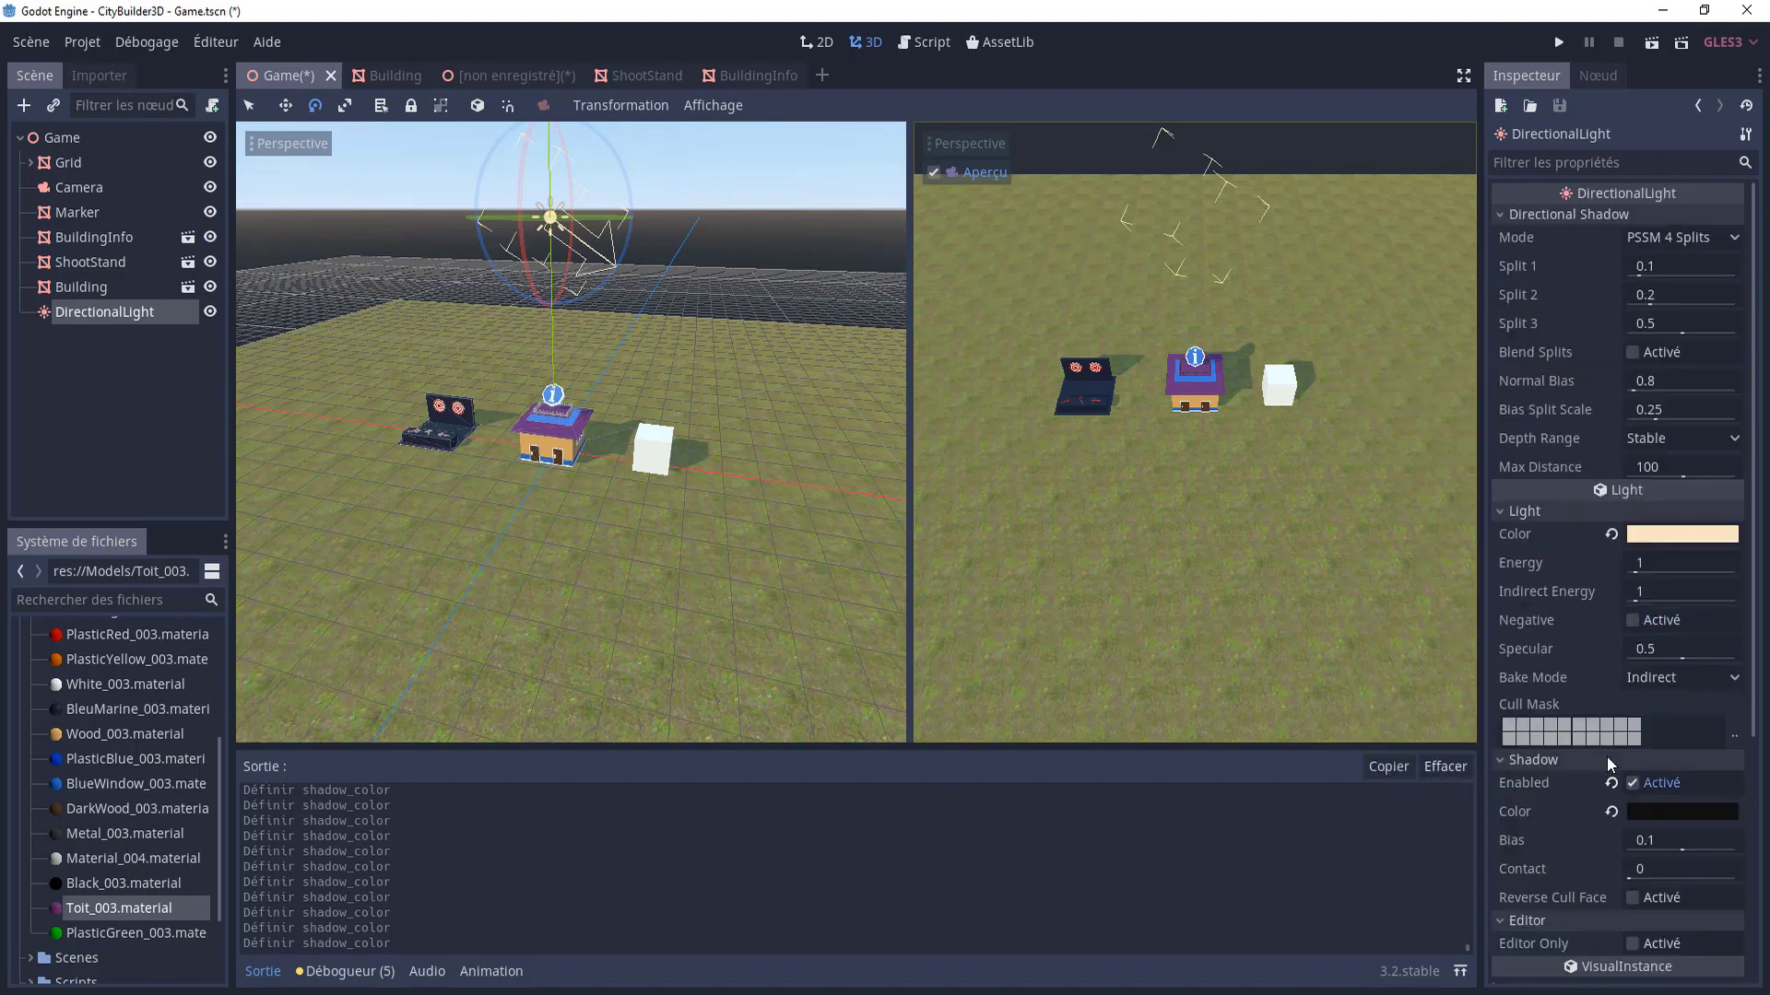
mouse_move(818, 456)
middle_mouse_down()
mouse_move(765, 407)
mouse_move(633, 423)
mouse_move(786, 428)
mouse_move(717, 440)
mouse_move(732, 420)
mouse_move(563, 412)
middle_mouse_up()
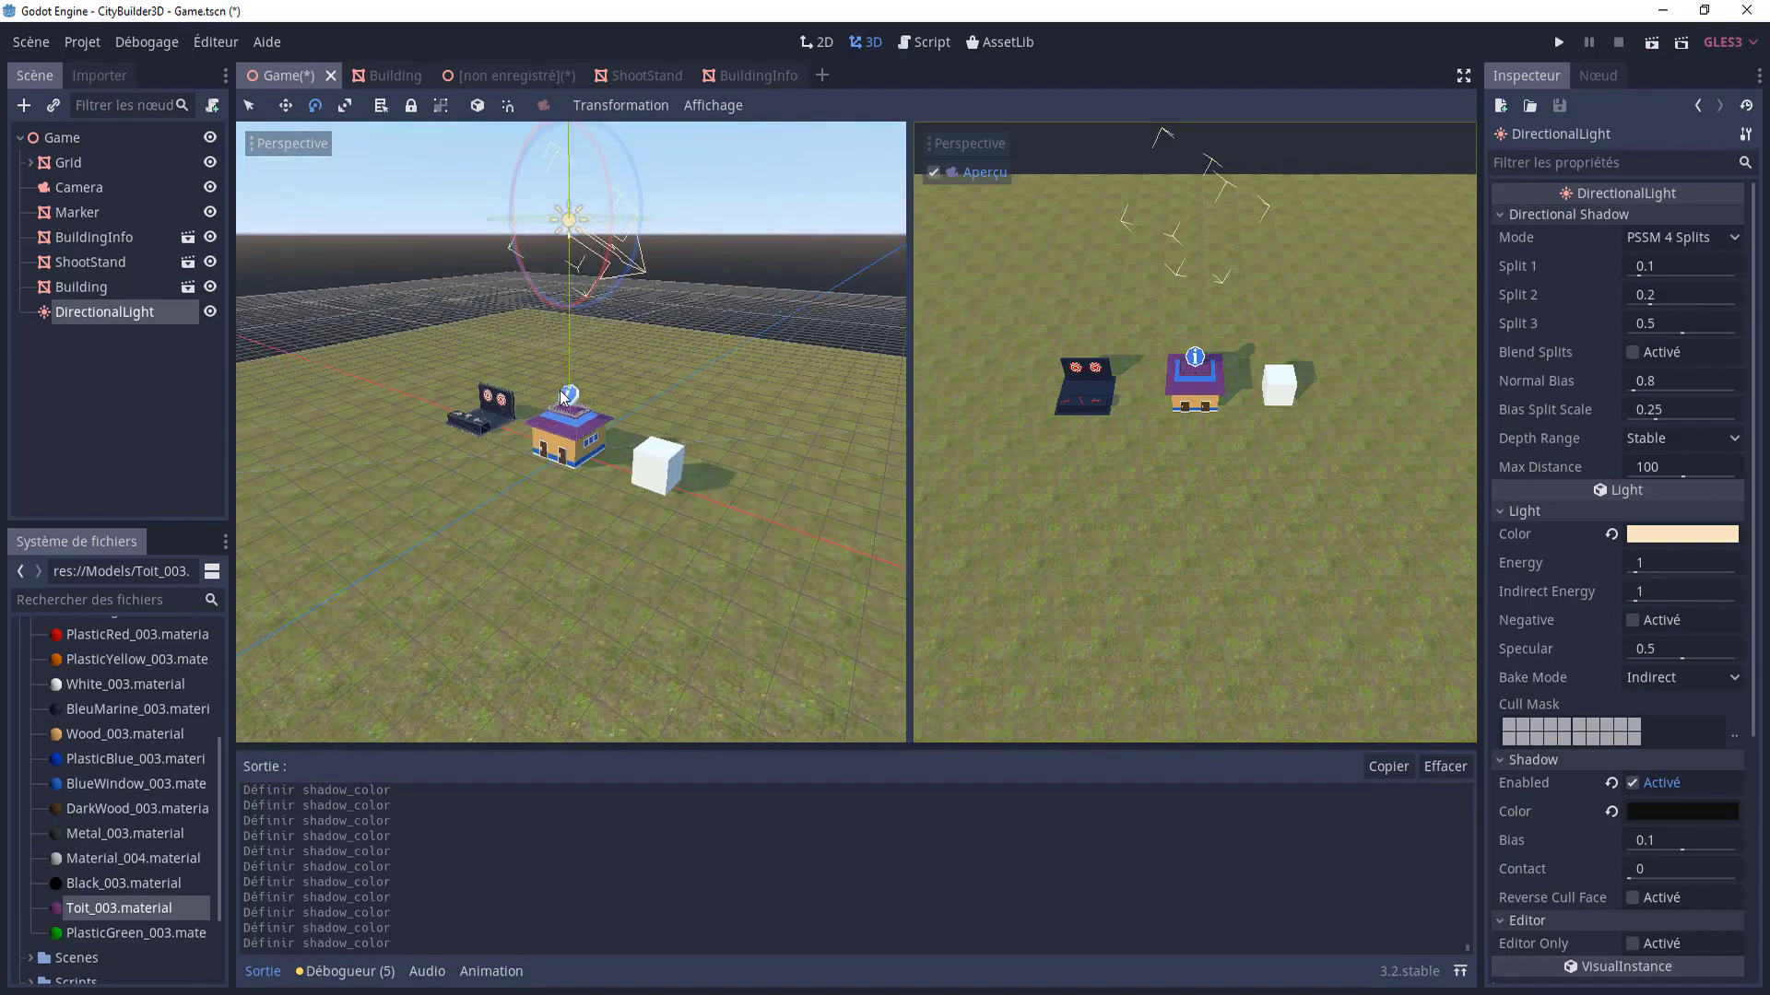
mouse_move(610, 335)
middle_mouse_down()
mouse_move(627, 416)
mouse_move(750, 412)
mouse_move(546, 450)
middle_mouse_up()
scroll(651, 404, "up", 2)
scroll(682, 468, "up", 2)
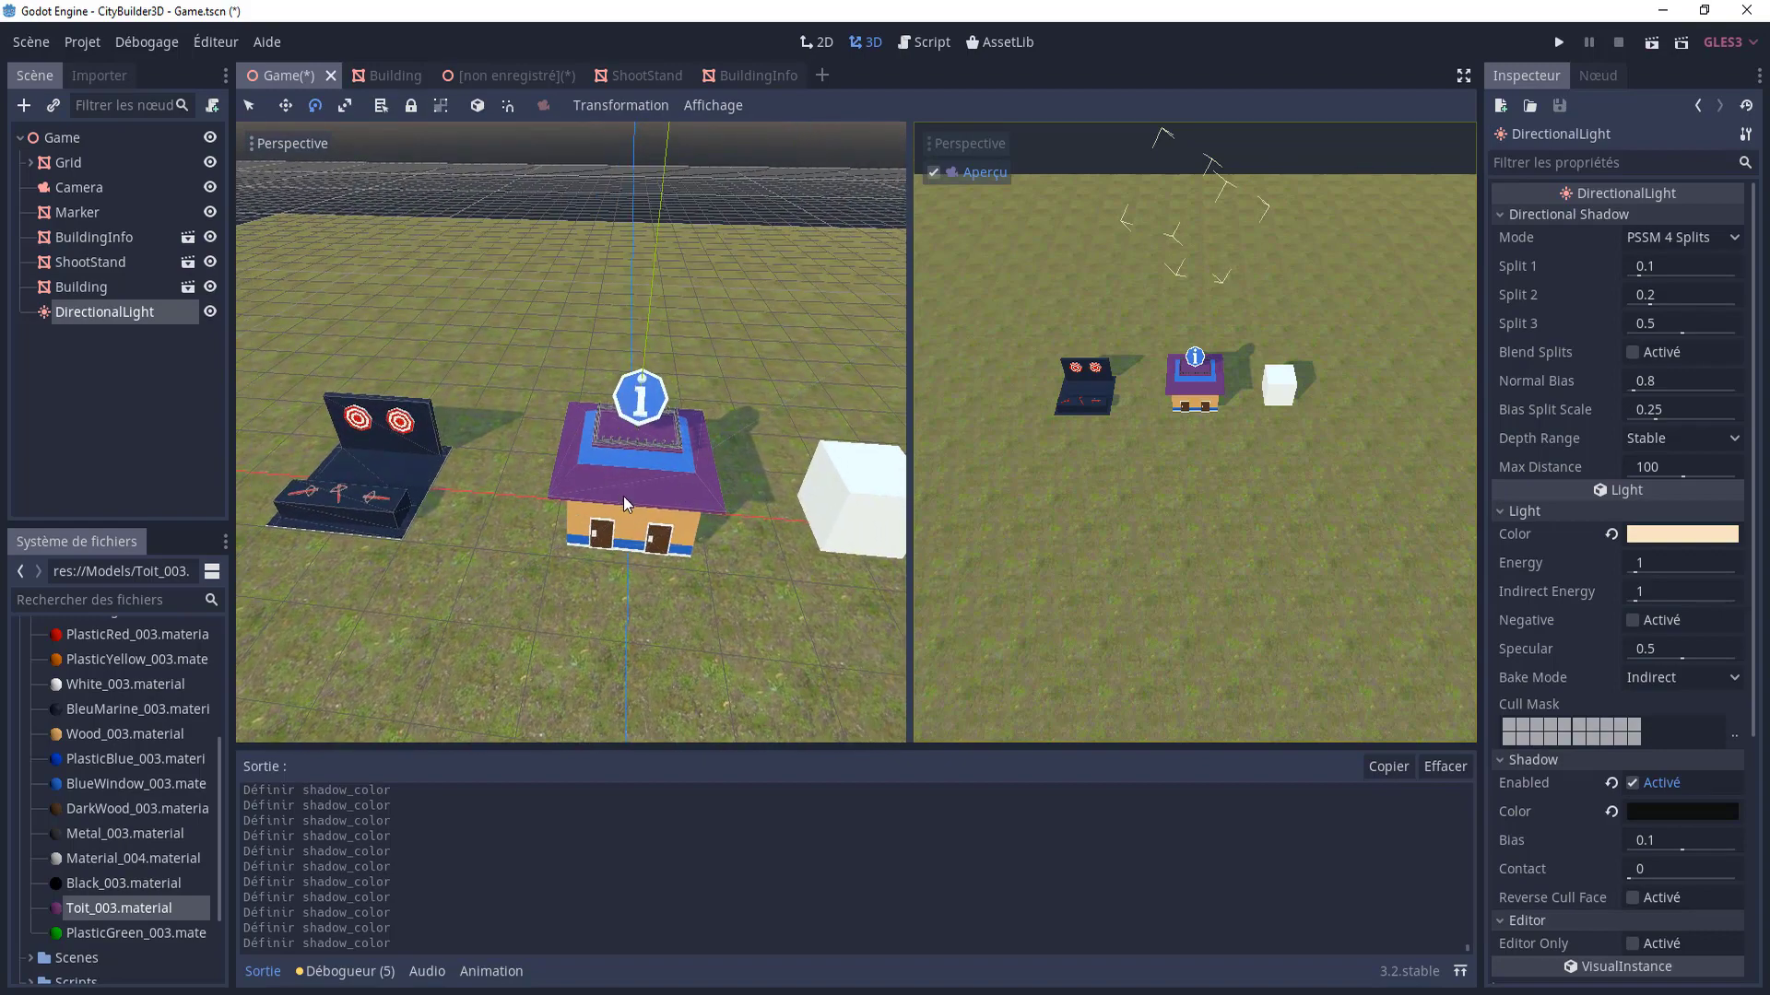
middle_click_drag(654, 472, 444, 378)
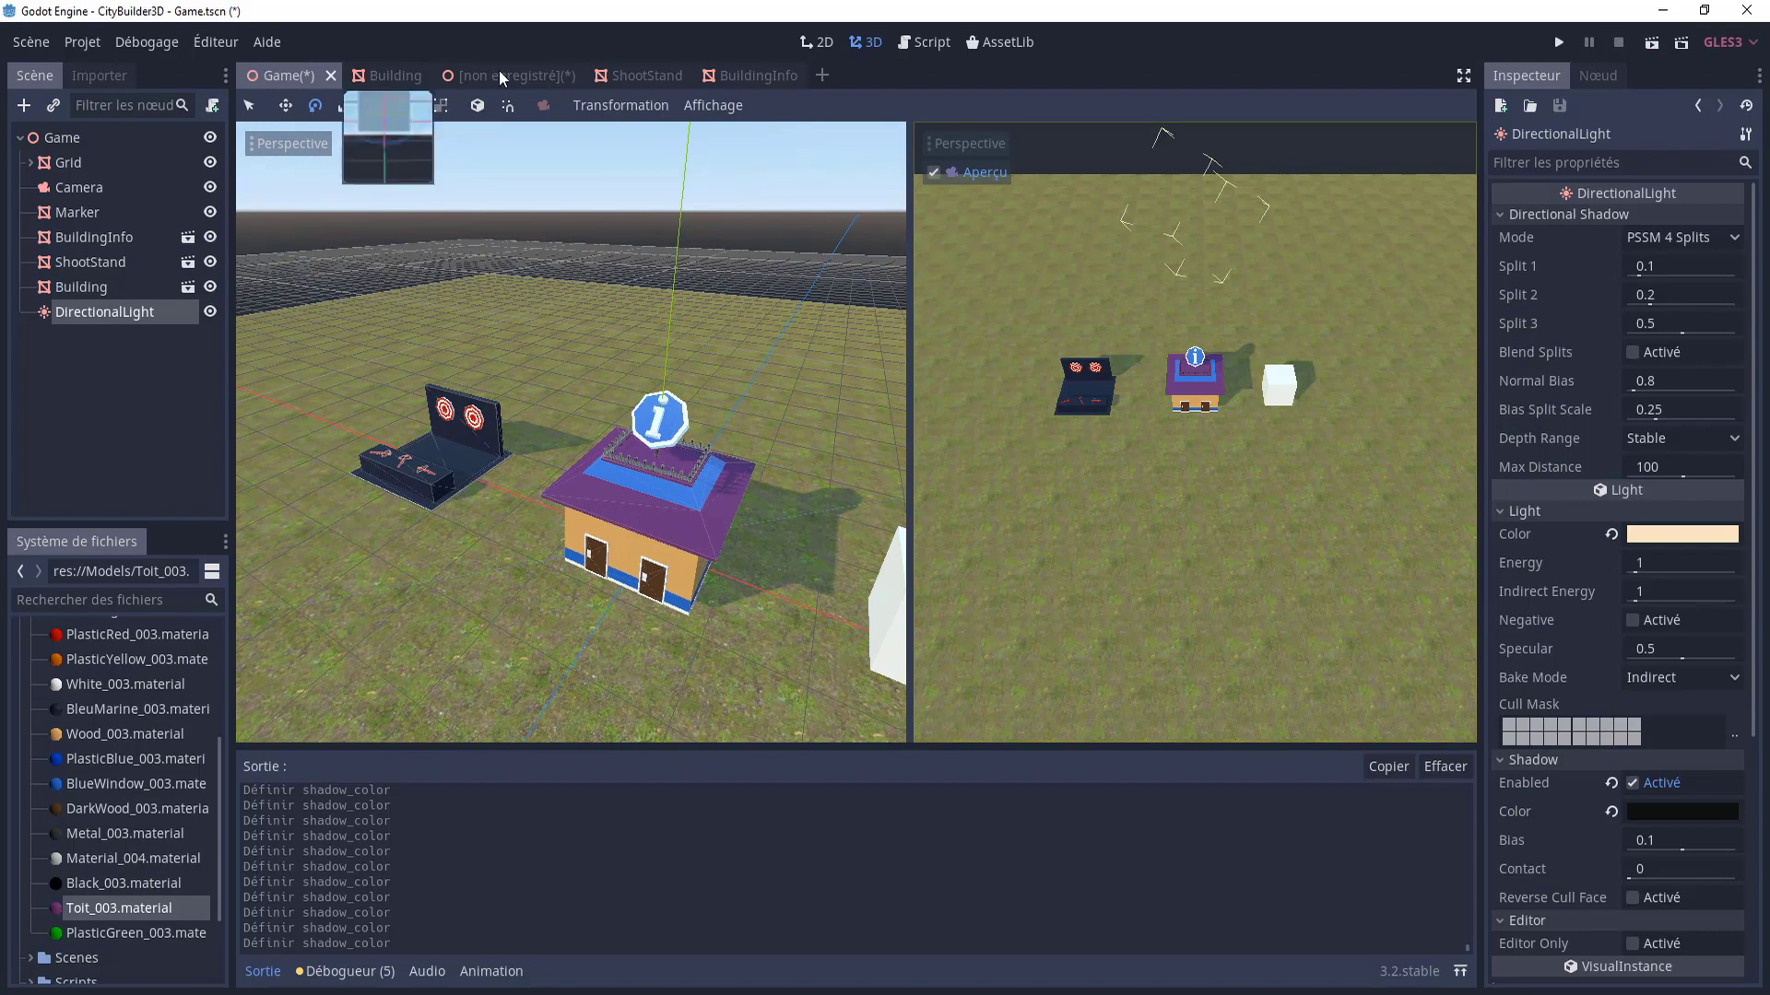
- Open the BuildingInfo scene and orbit the view to face the house front-on
left_click(744, 74)
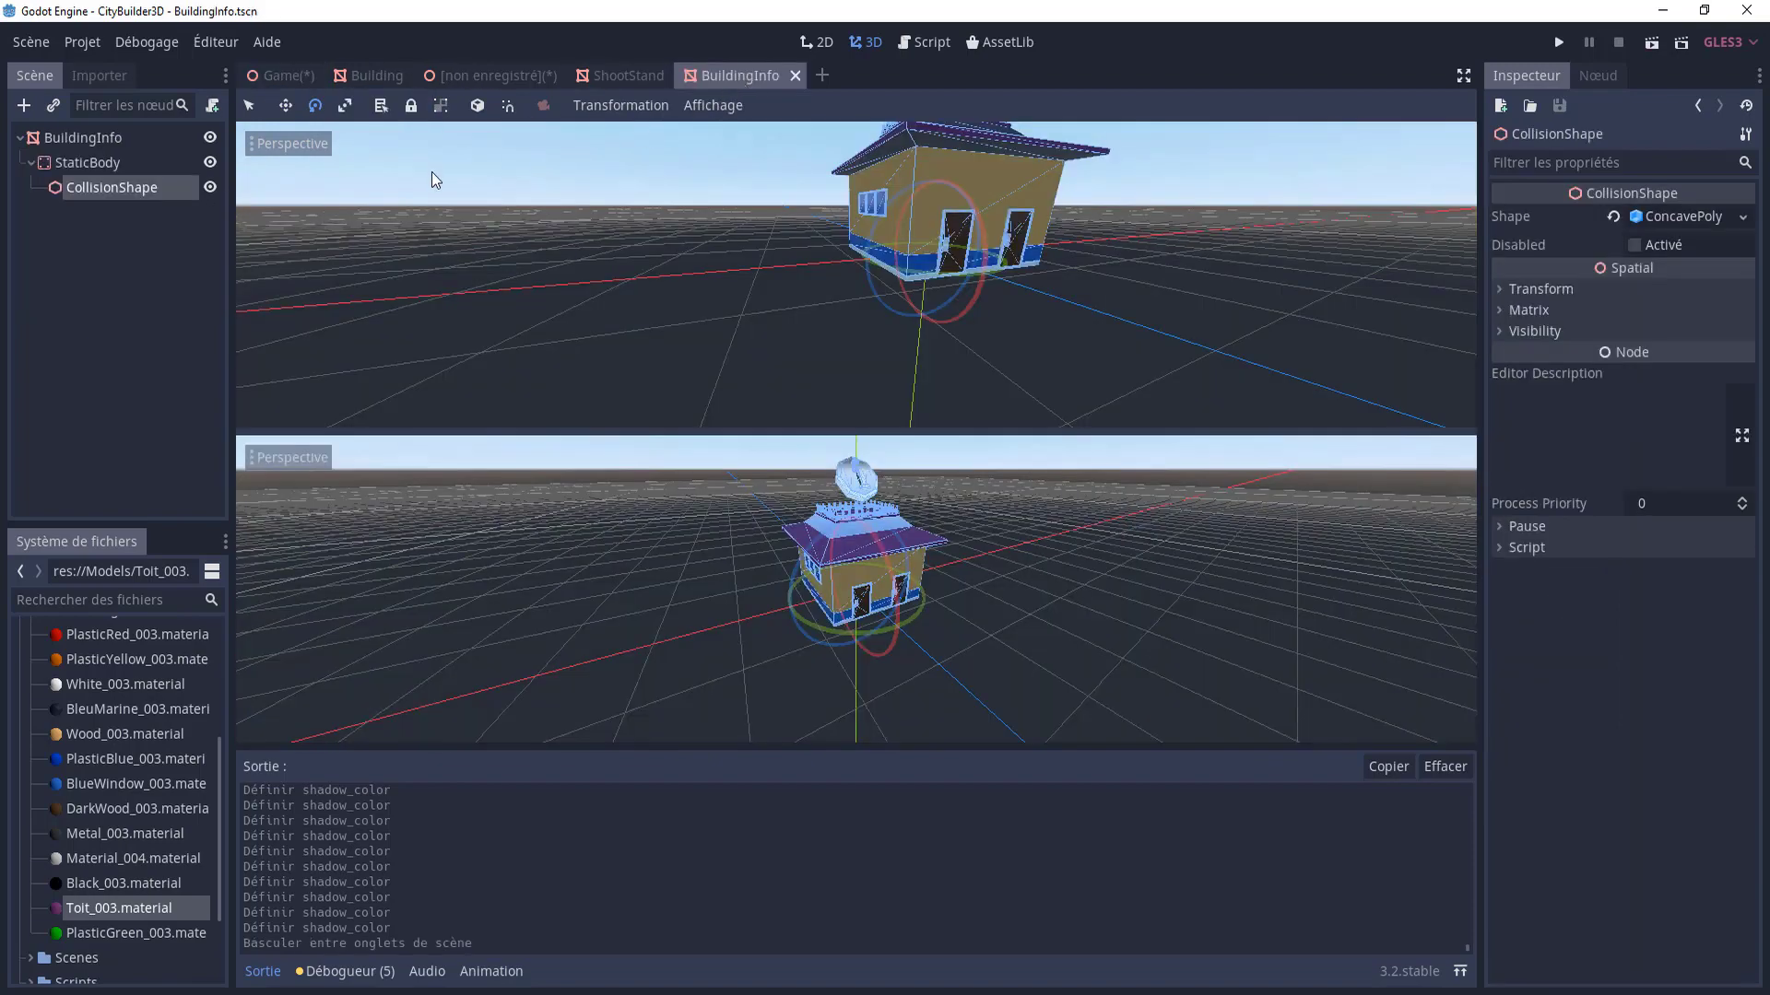
scroll(628, 259, "down", 5)
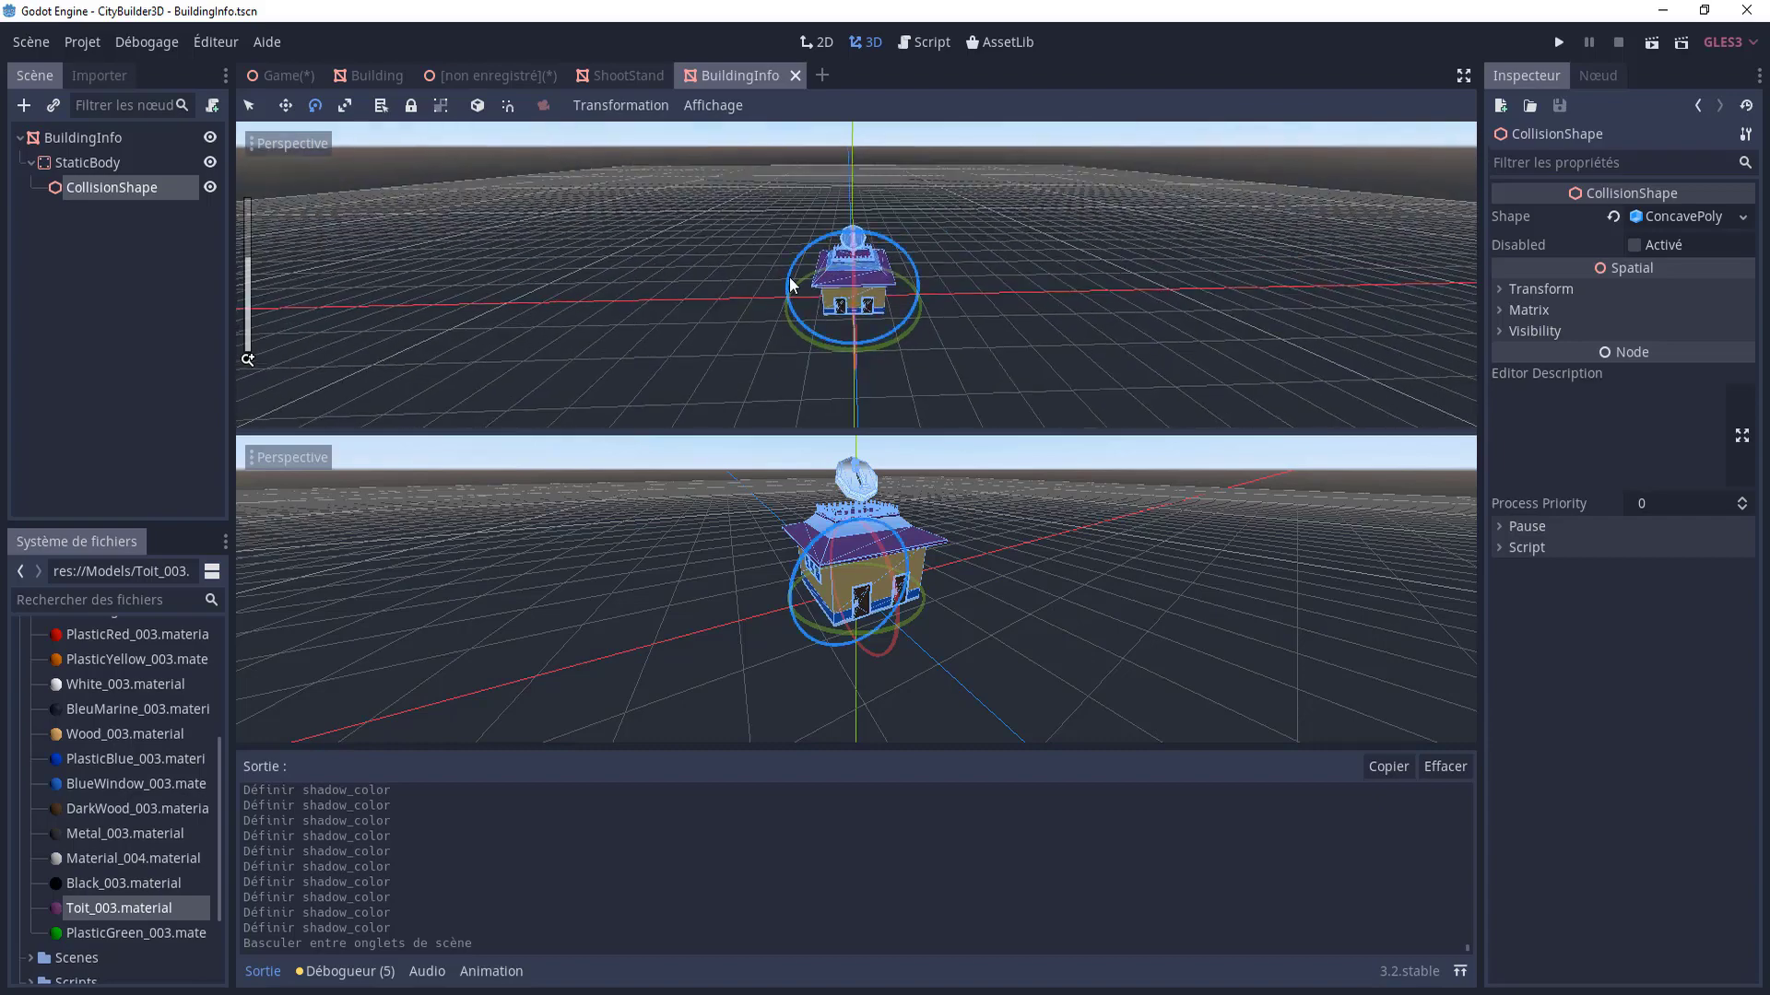
mouse_move(628, 258)
middle_mouse_down()
mouse_move(814, 284)
mouse_move(1043, 257)
middle_mouse_up()
scroll(815, 284, "up", 5)
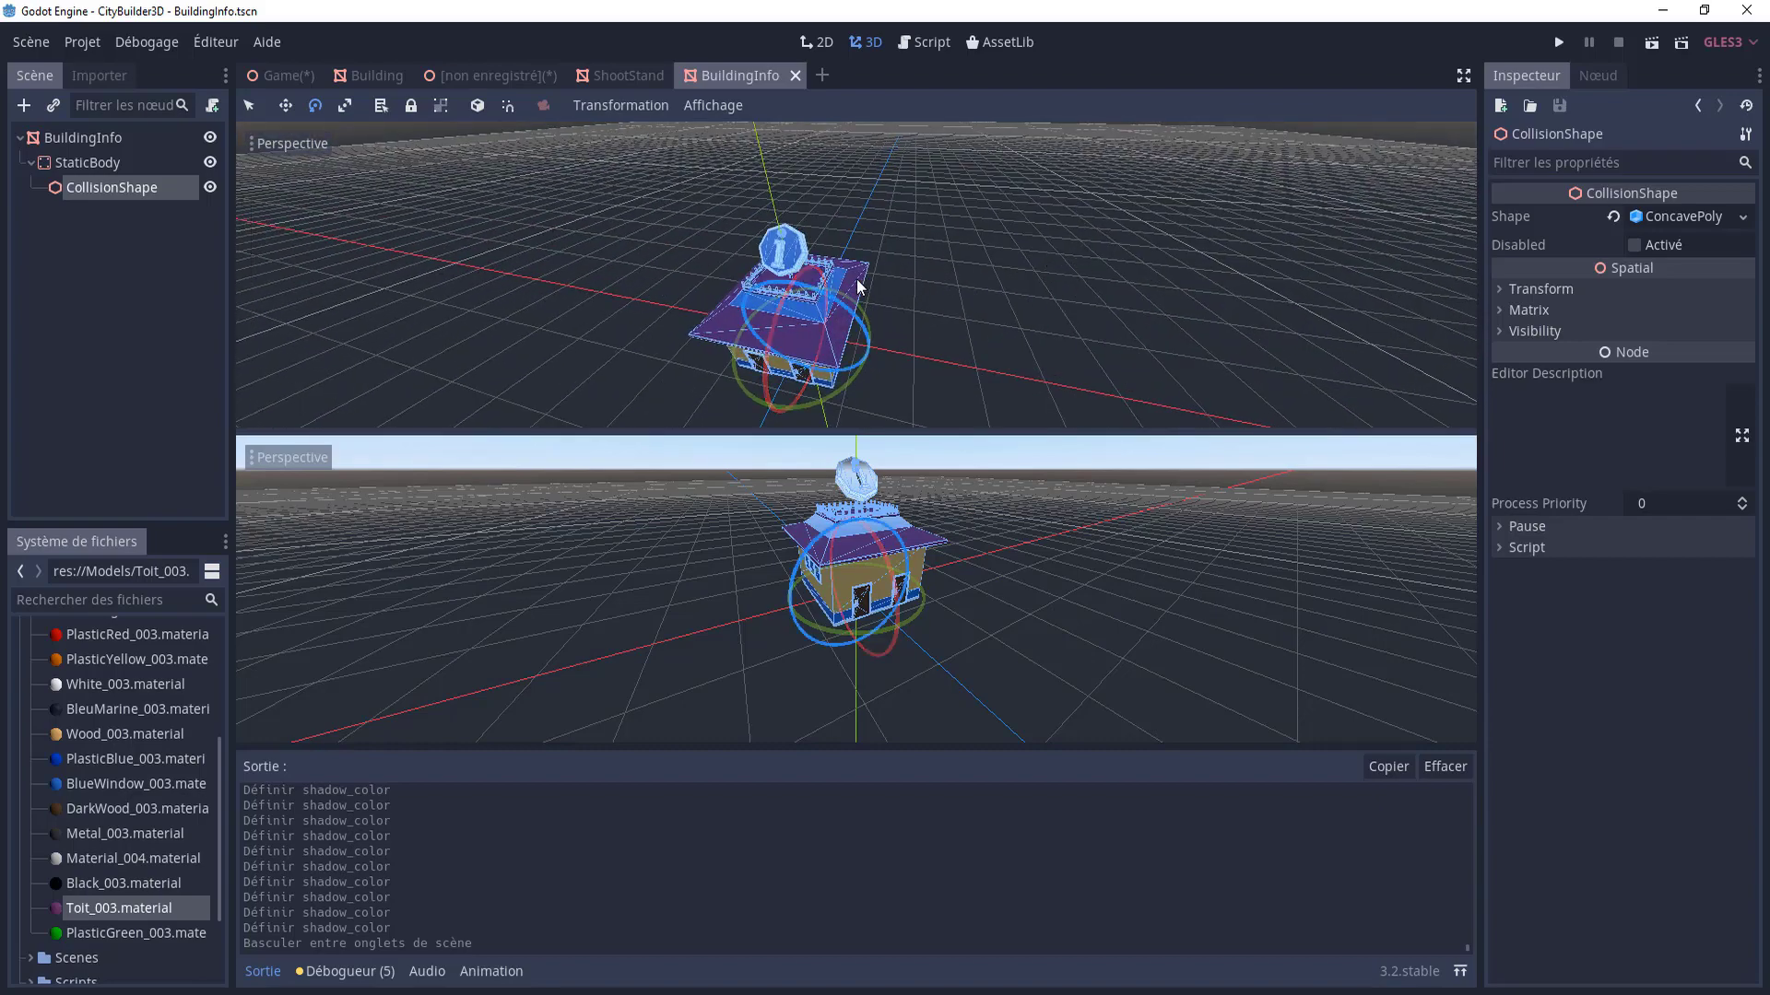
scroll(678, 221, "up", 5)
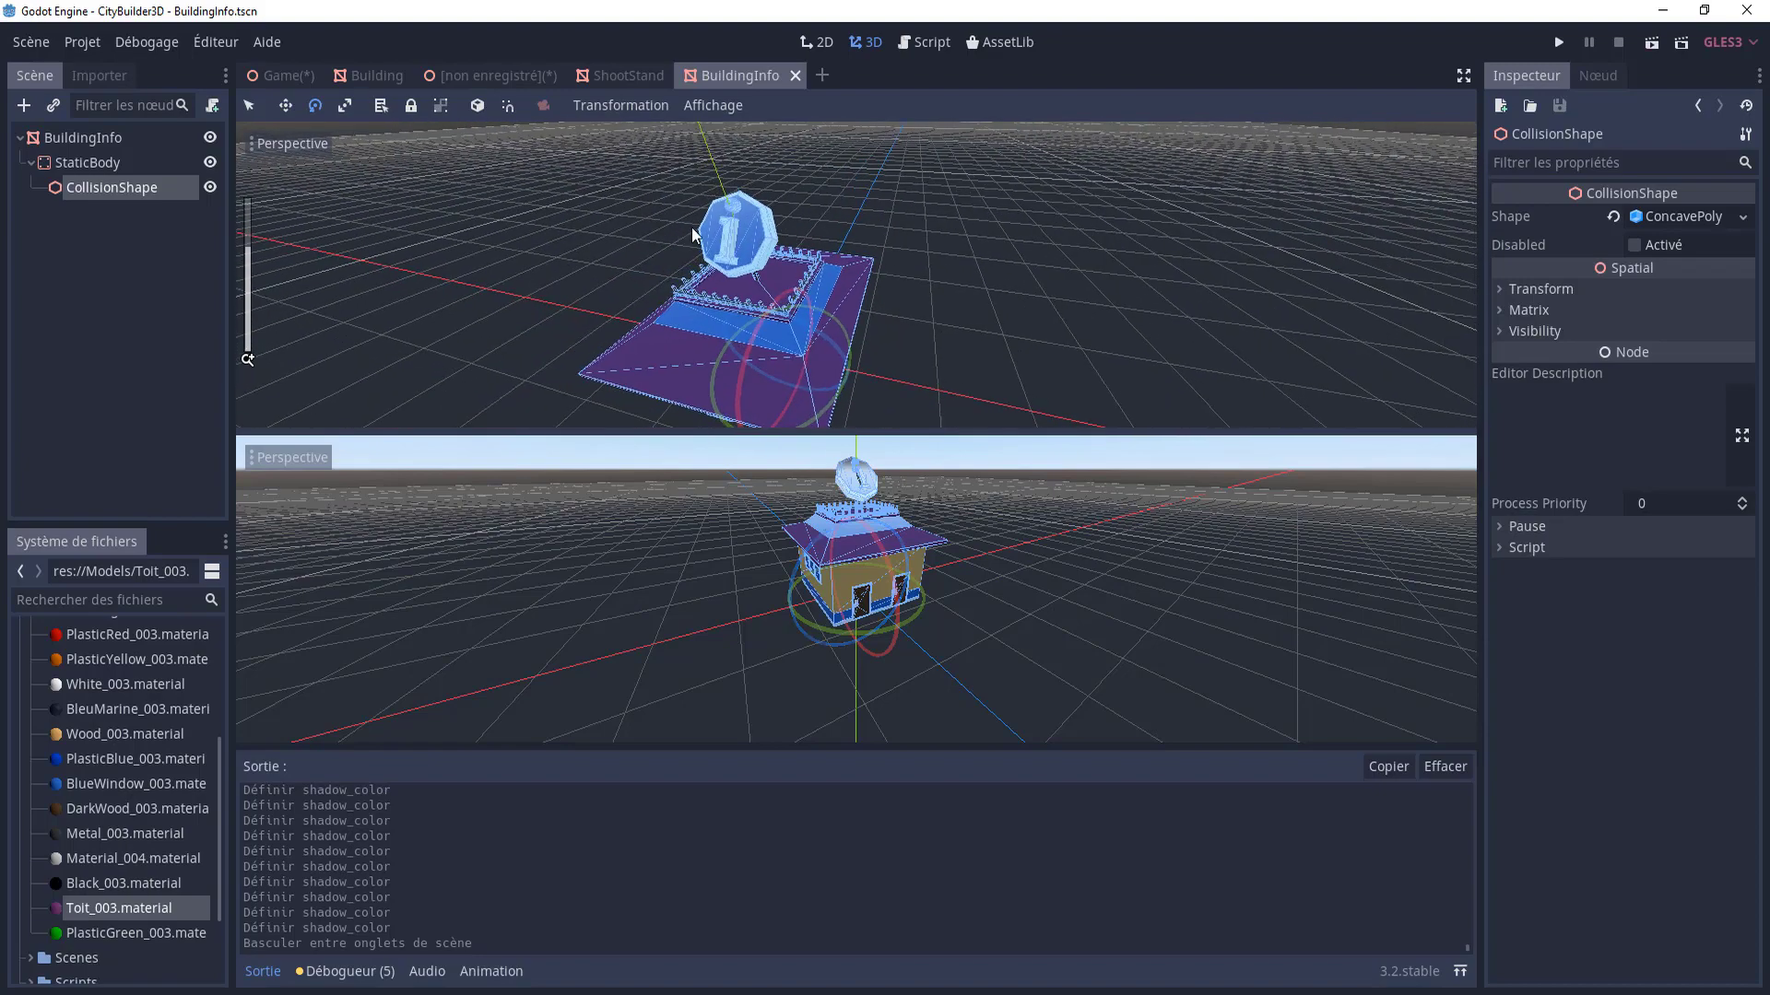
mouse_move(623, 214)
middle_mouse_down()
mouse_move(959, 208)
mouse_move(869, 219)
mouse_move(751, 184)
middle_mouse_up()
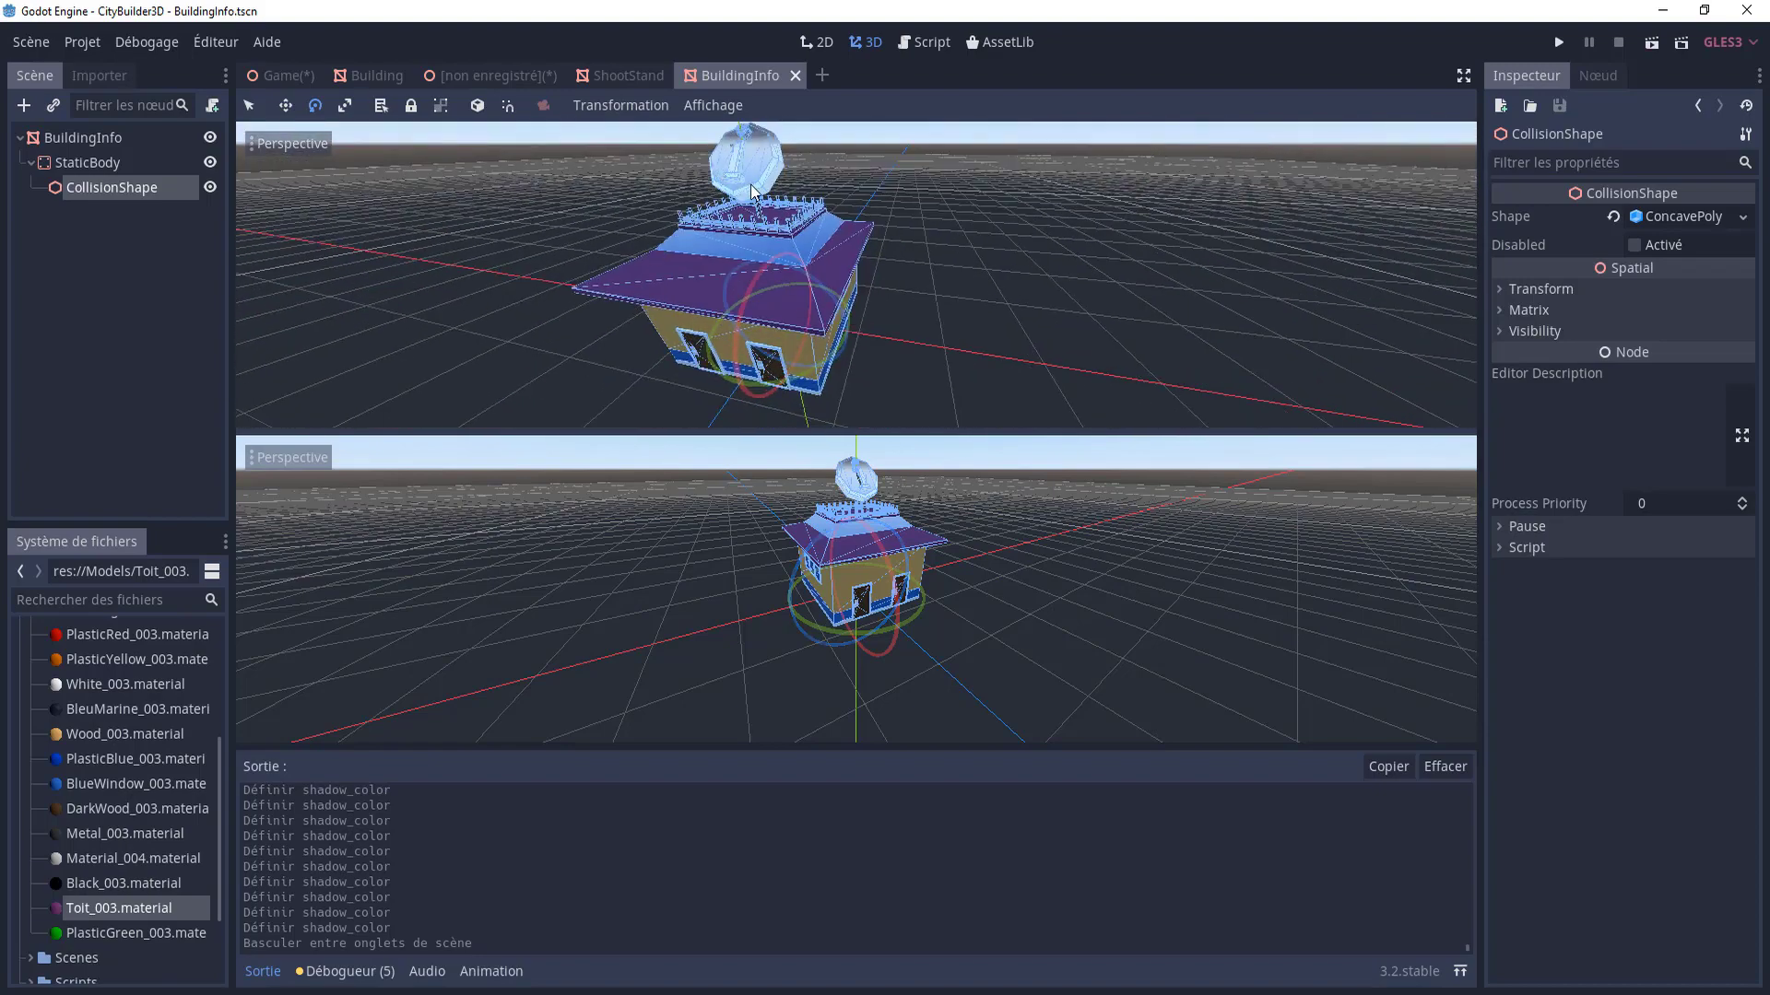
- Select the BuildingInfo root node and start adding a new child node
left_click(130, 136)
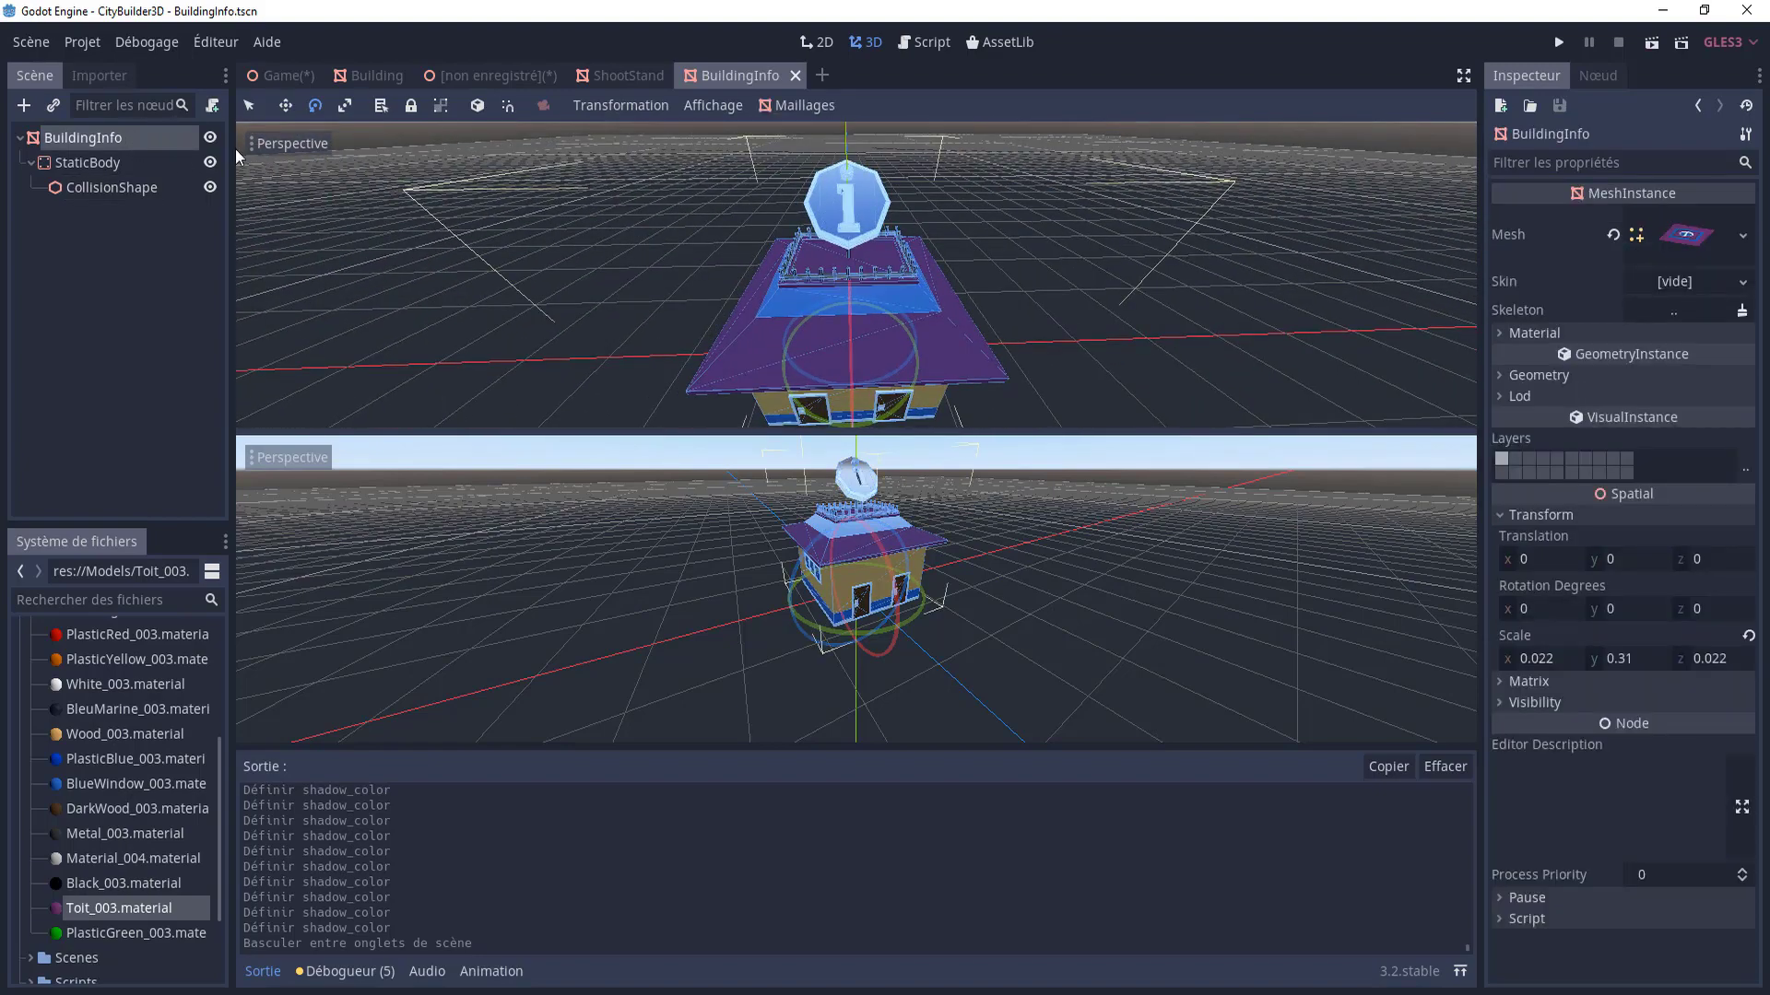
scroll(796, 273, "down", 3)
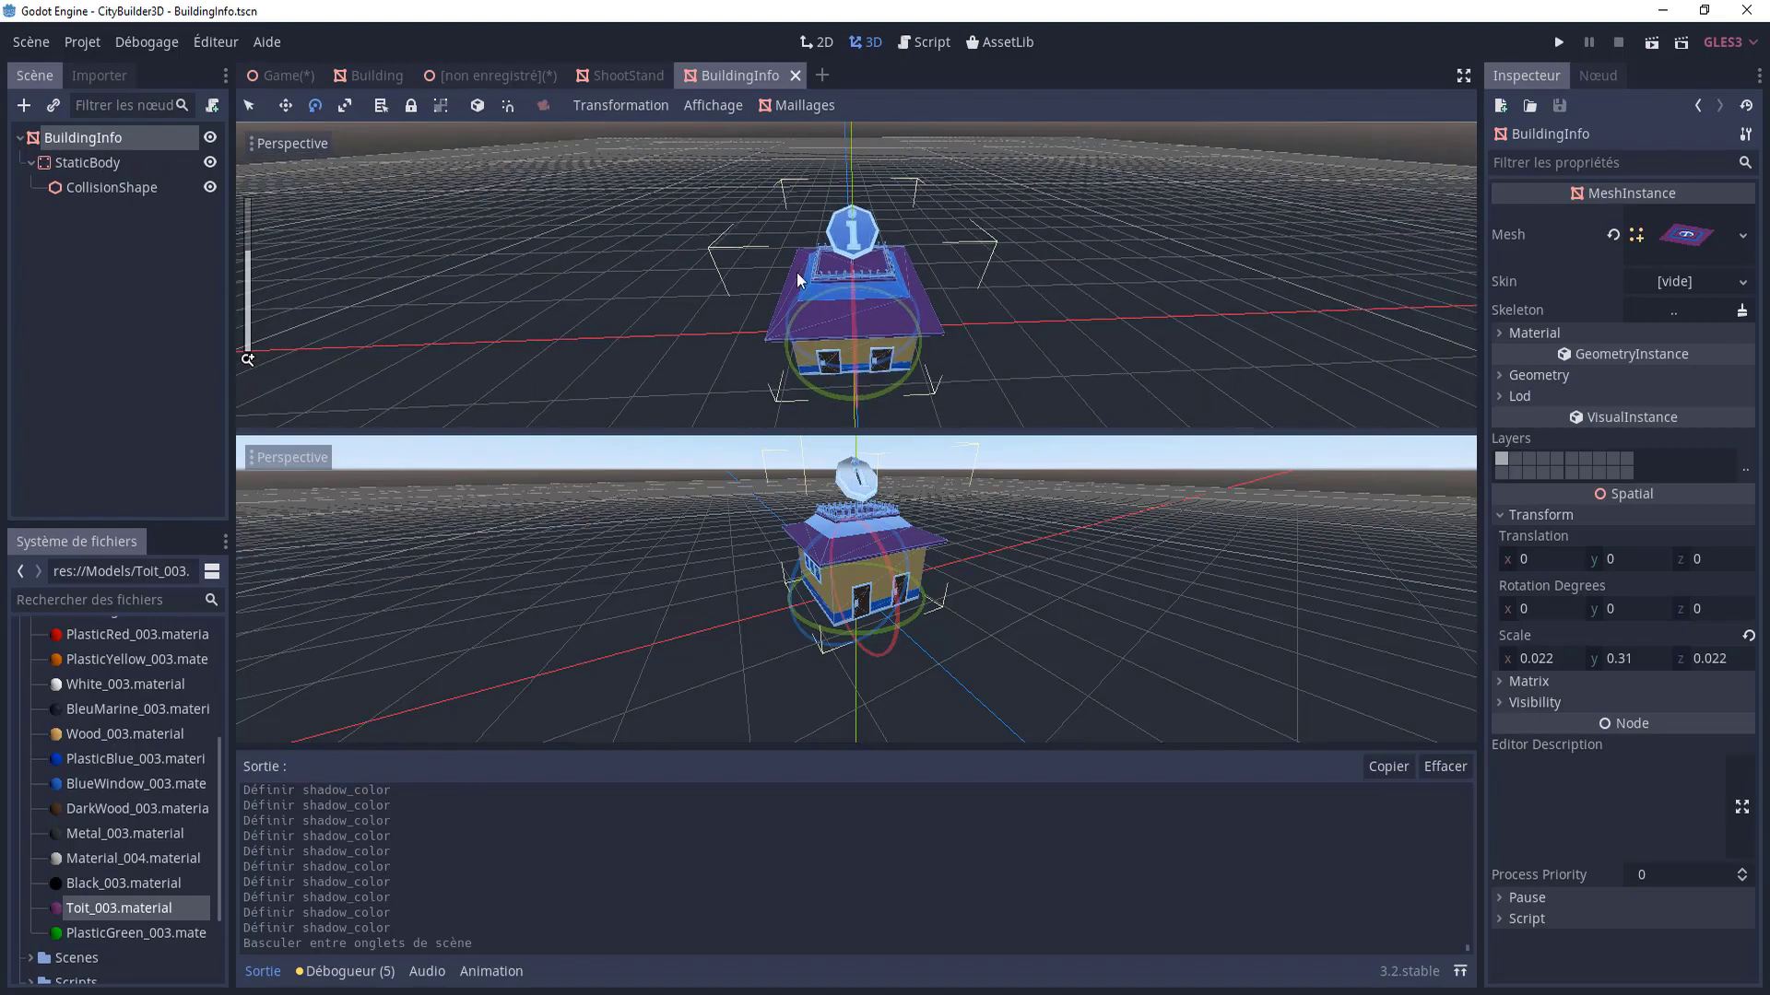
left_click(21, 106)
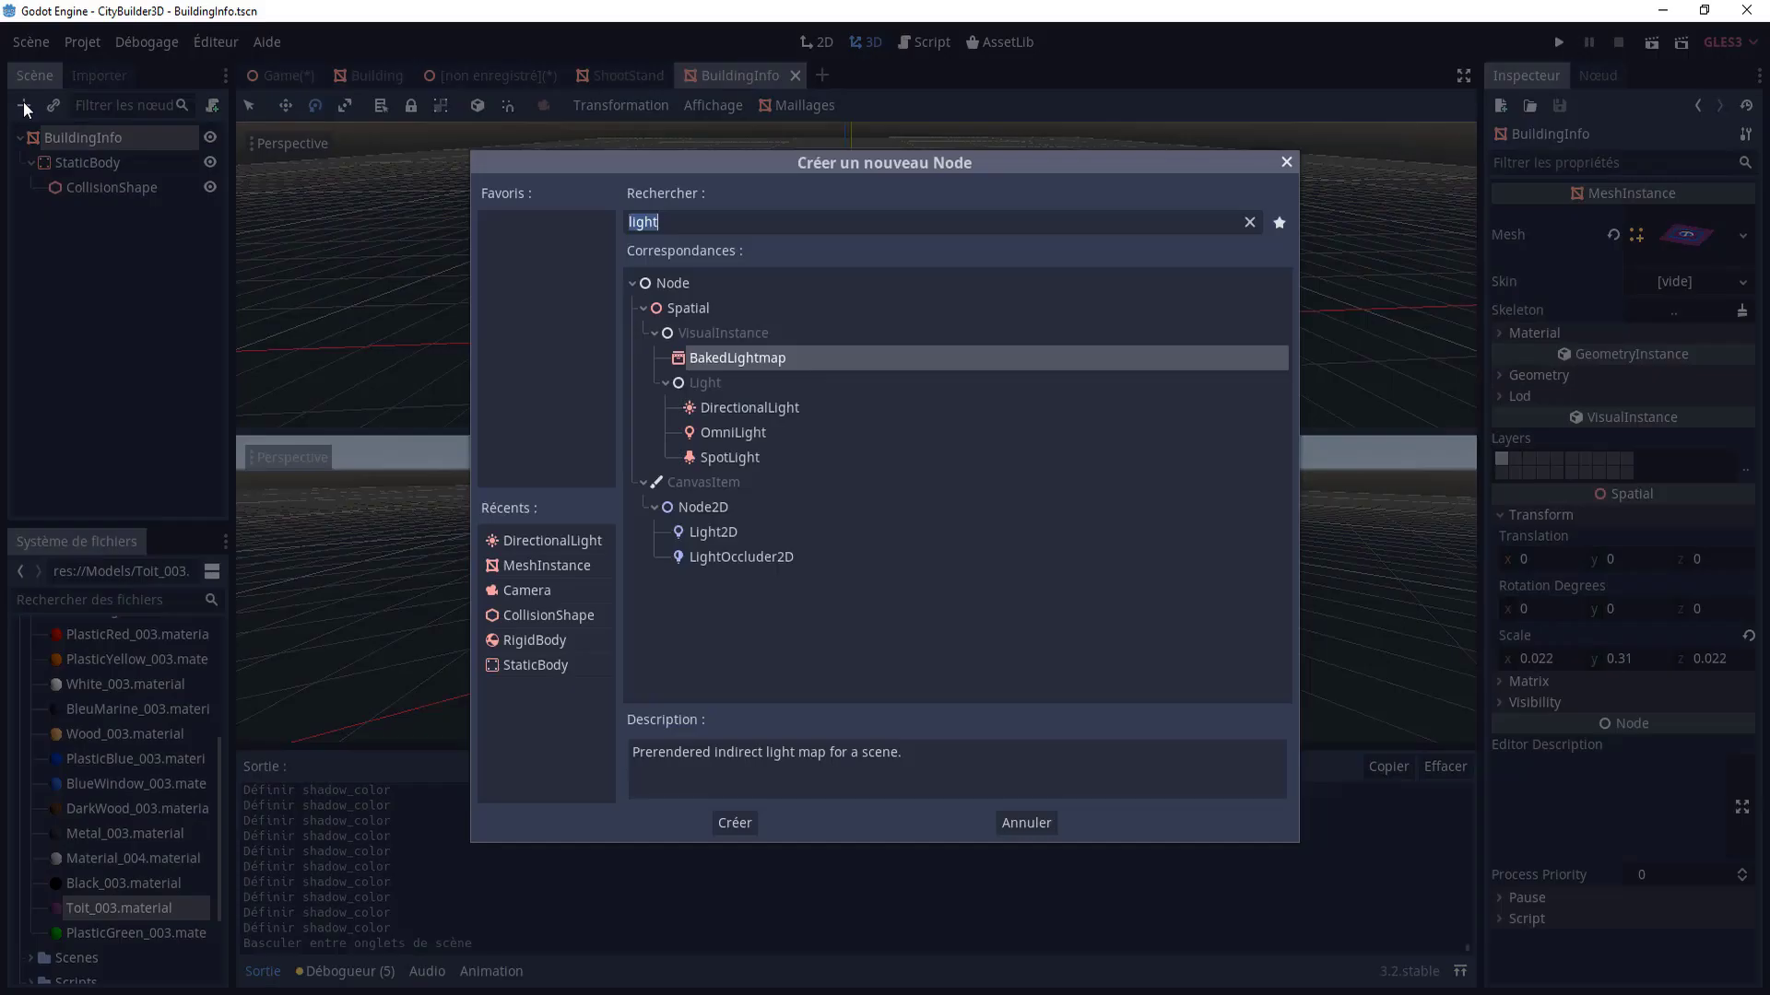
- Add an OmniLight and raise it above the house in the front orthographic view
double_click(739, 435)
key("KP_1")
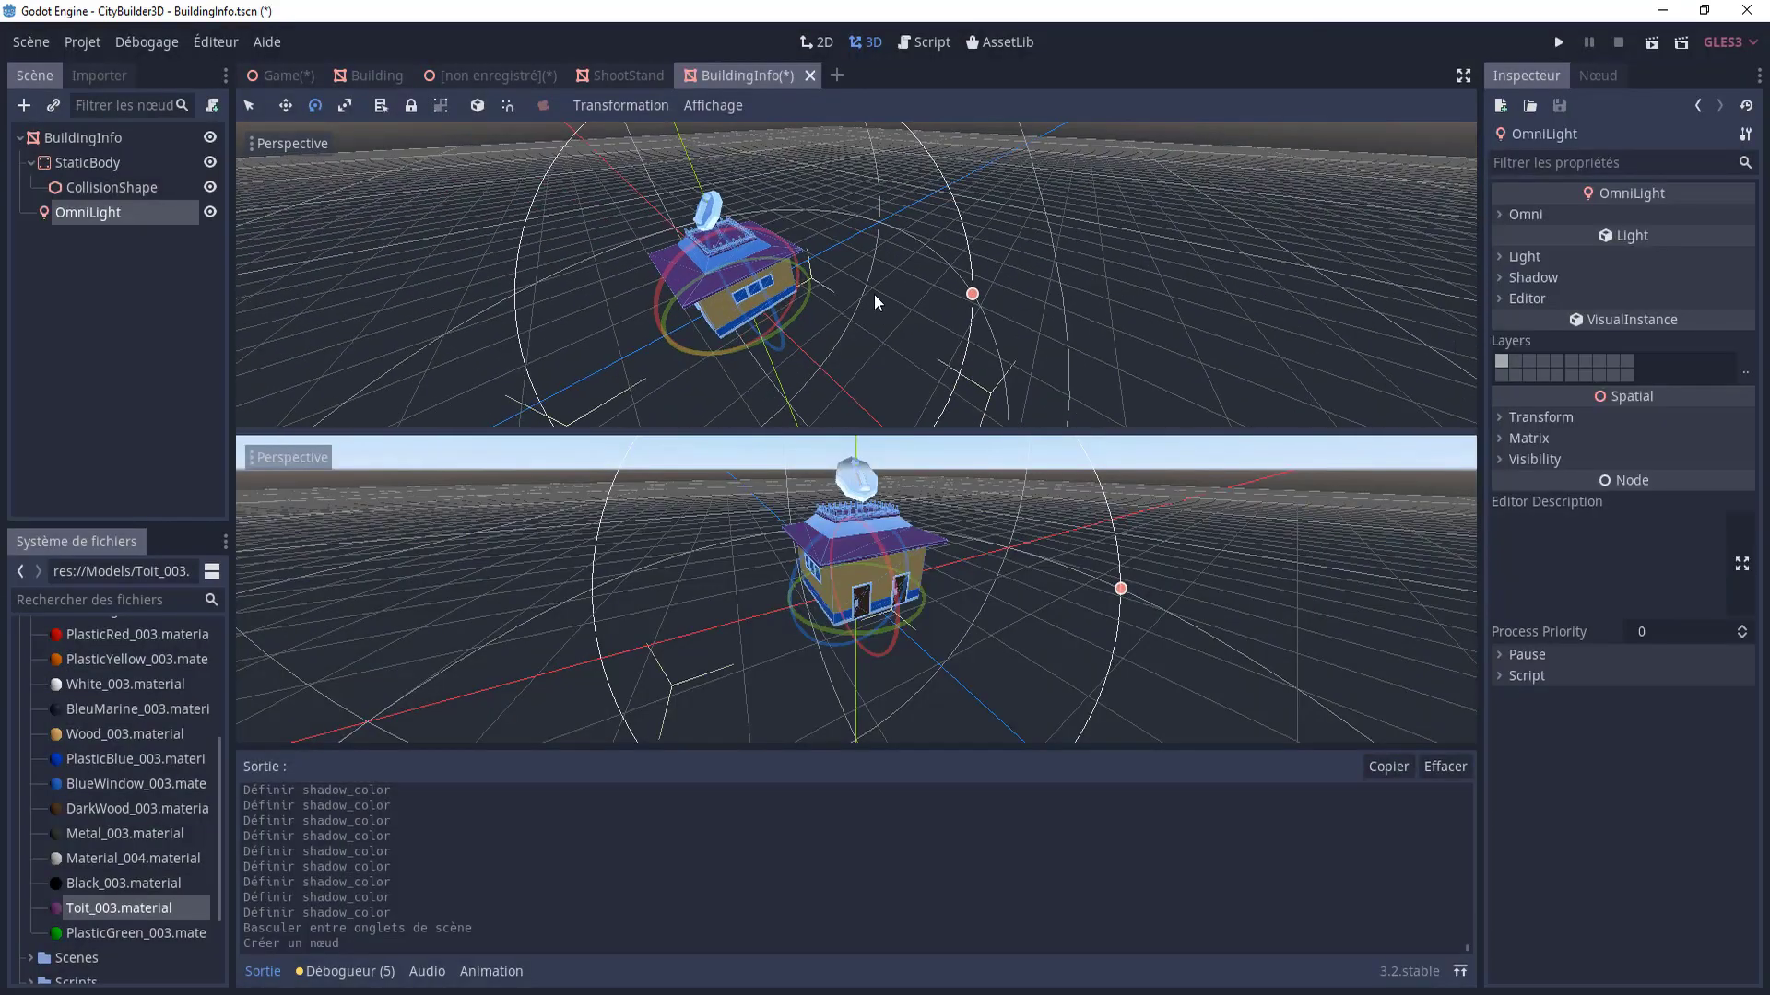
scroll(815, 277, "down", 3)
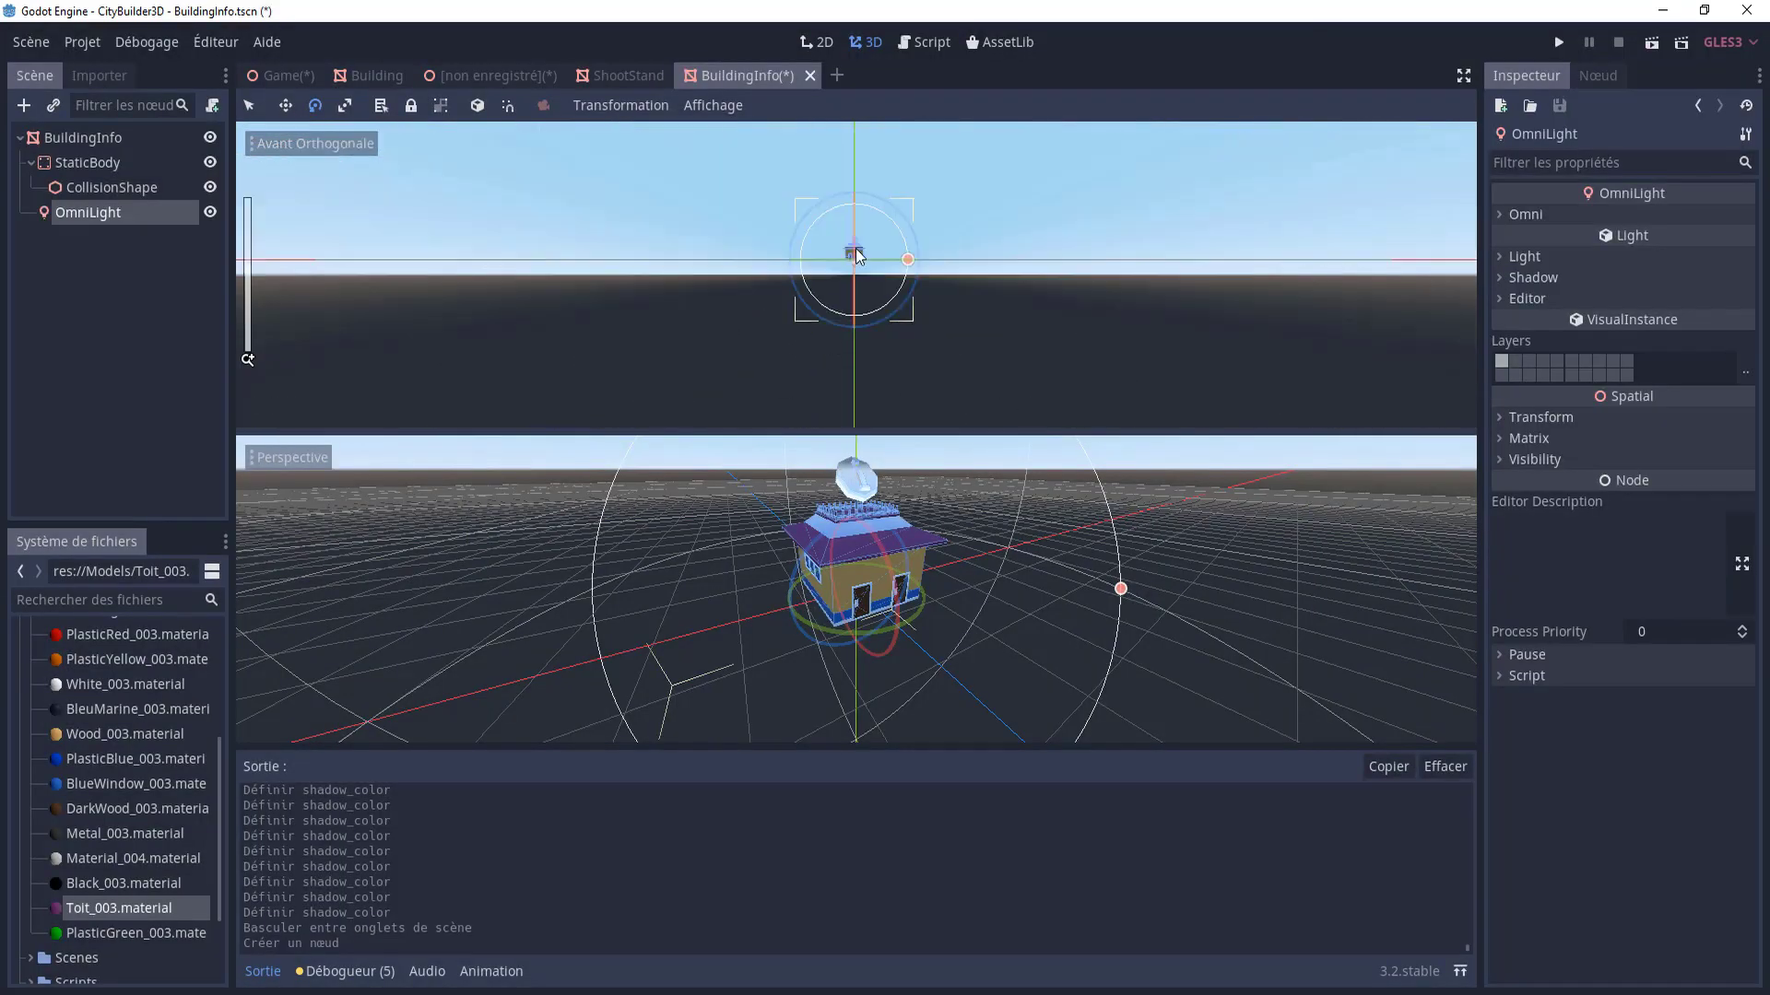
key("KP_5")
key("f")
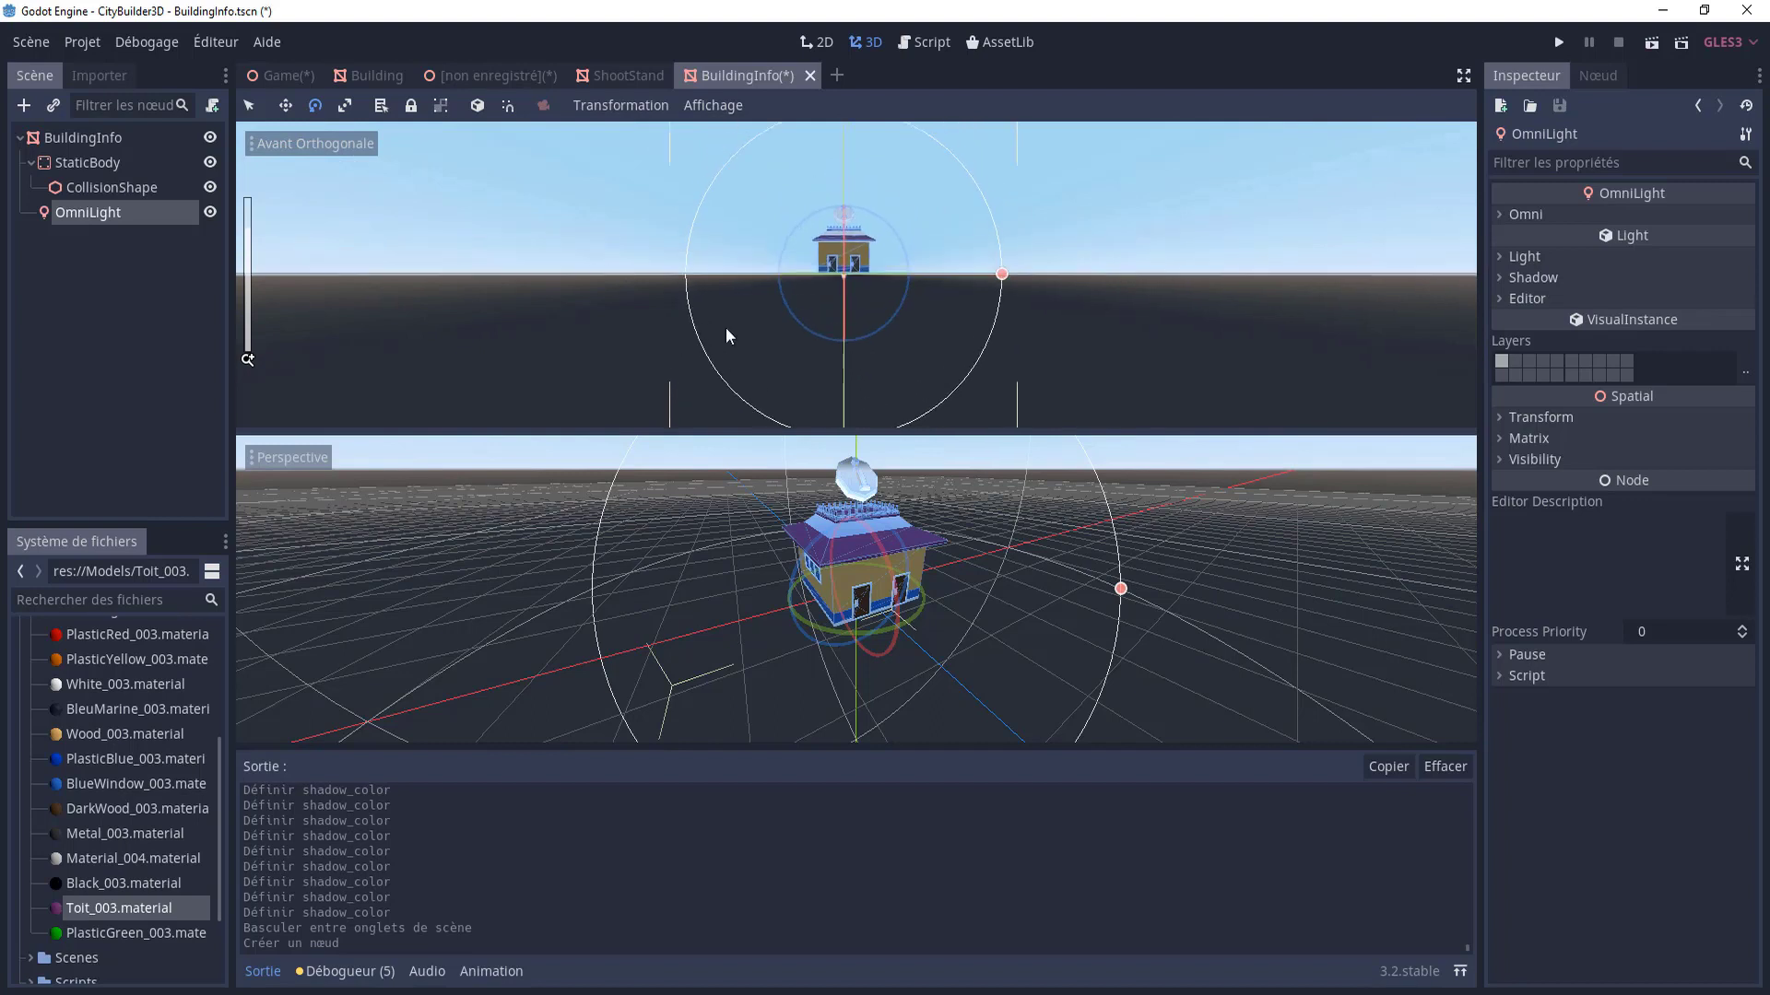
left_click(286, 106)
left_click_drag(860, 184, 856, 120)
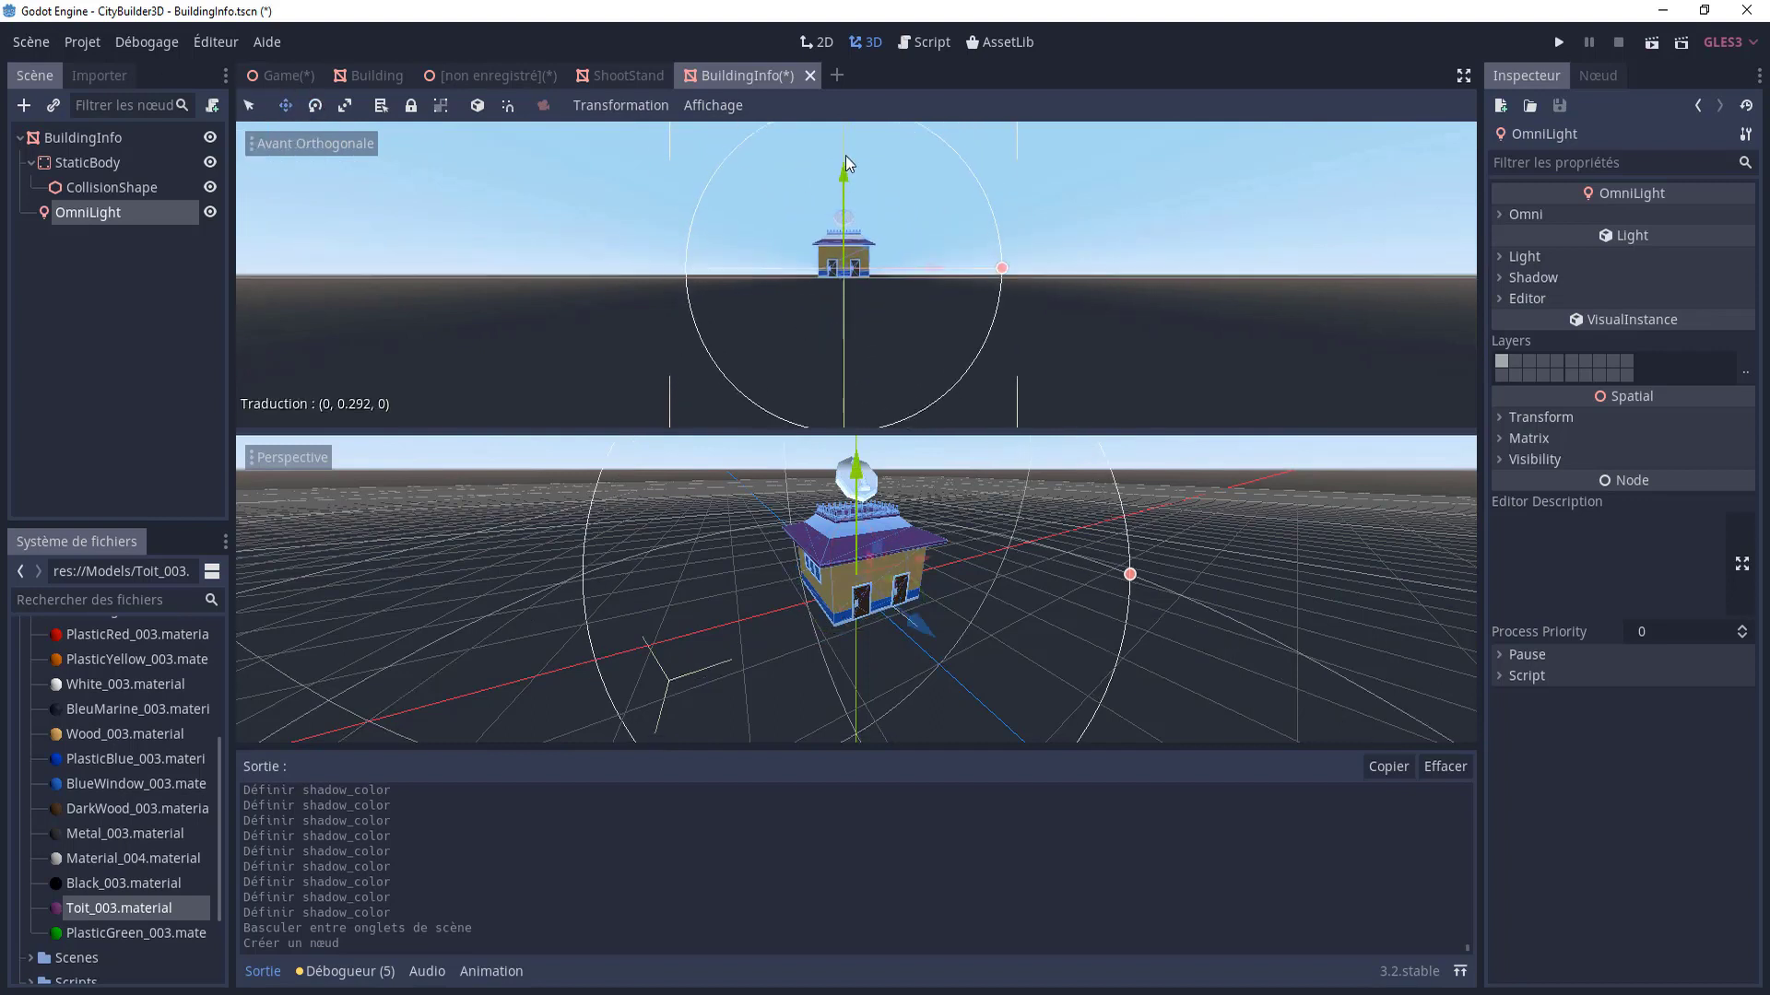
- Reposition the OmniLight over the roof from the right side and raise it higher
key("KP_3")
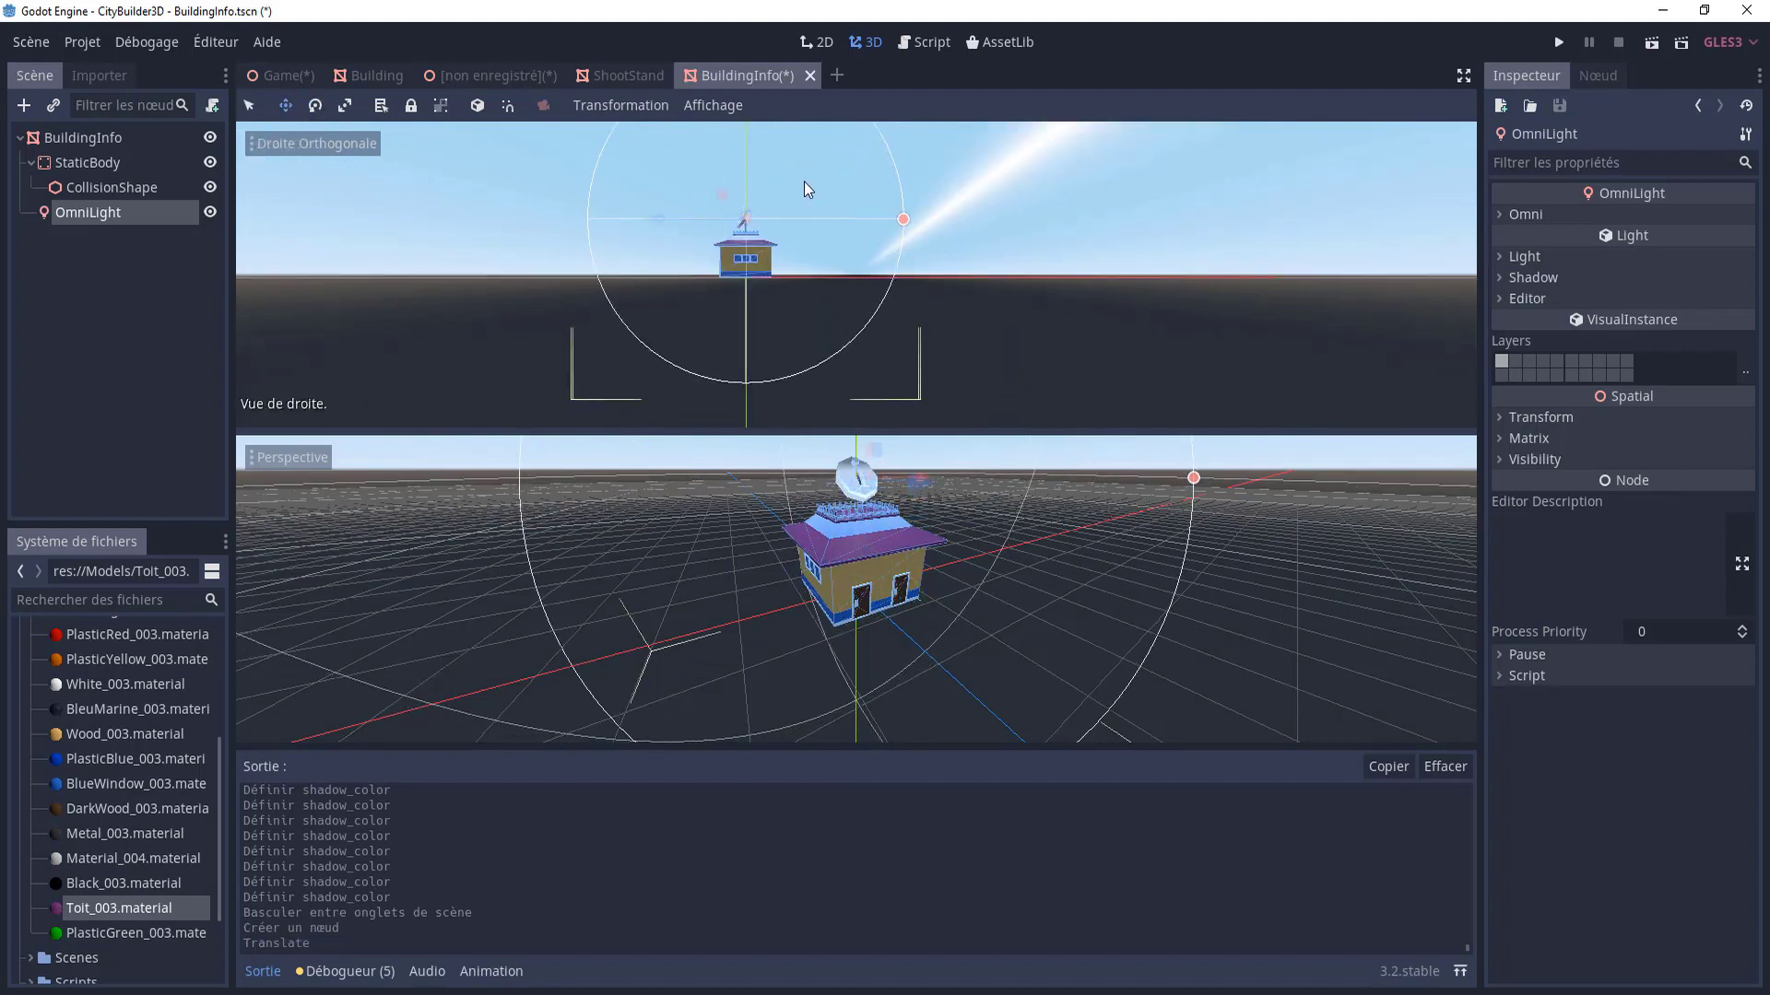
scroll(783, 175, "up", 5)
left_click_drag(551, 173, 539, 175)
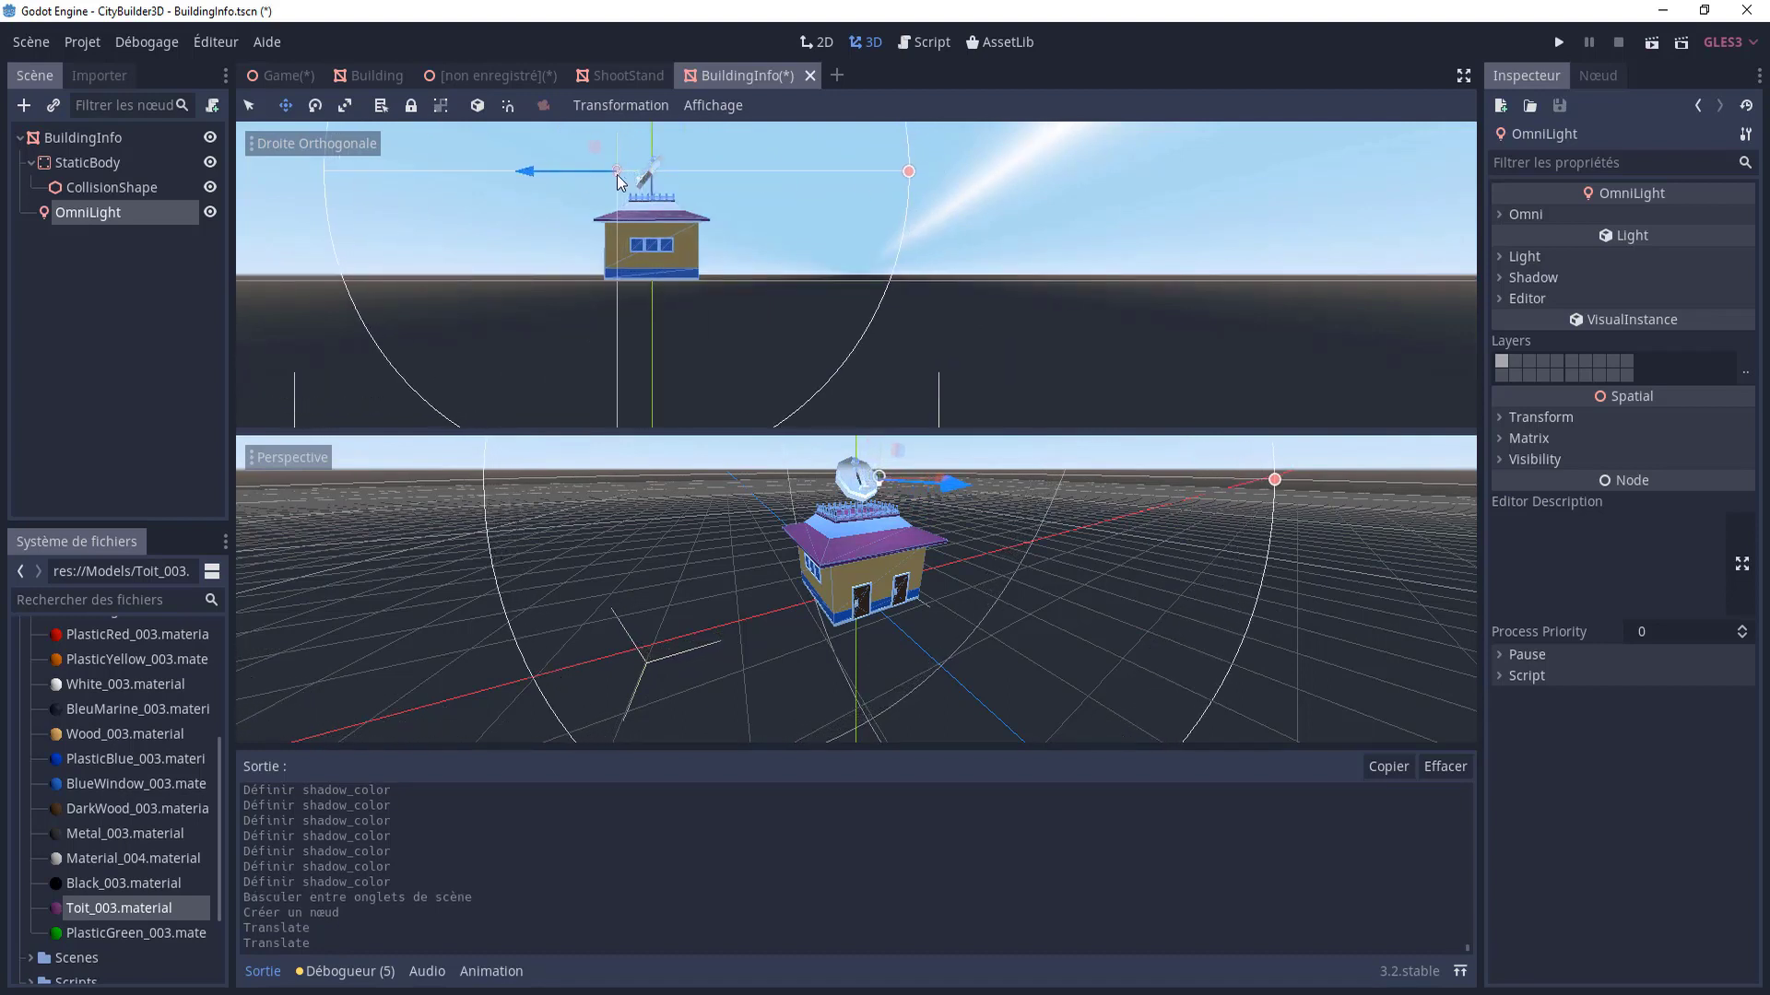
middle_click_drag(553, 184, 752, 323, "shift")
left_click_drag(896, 449, 894, 439)
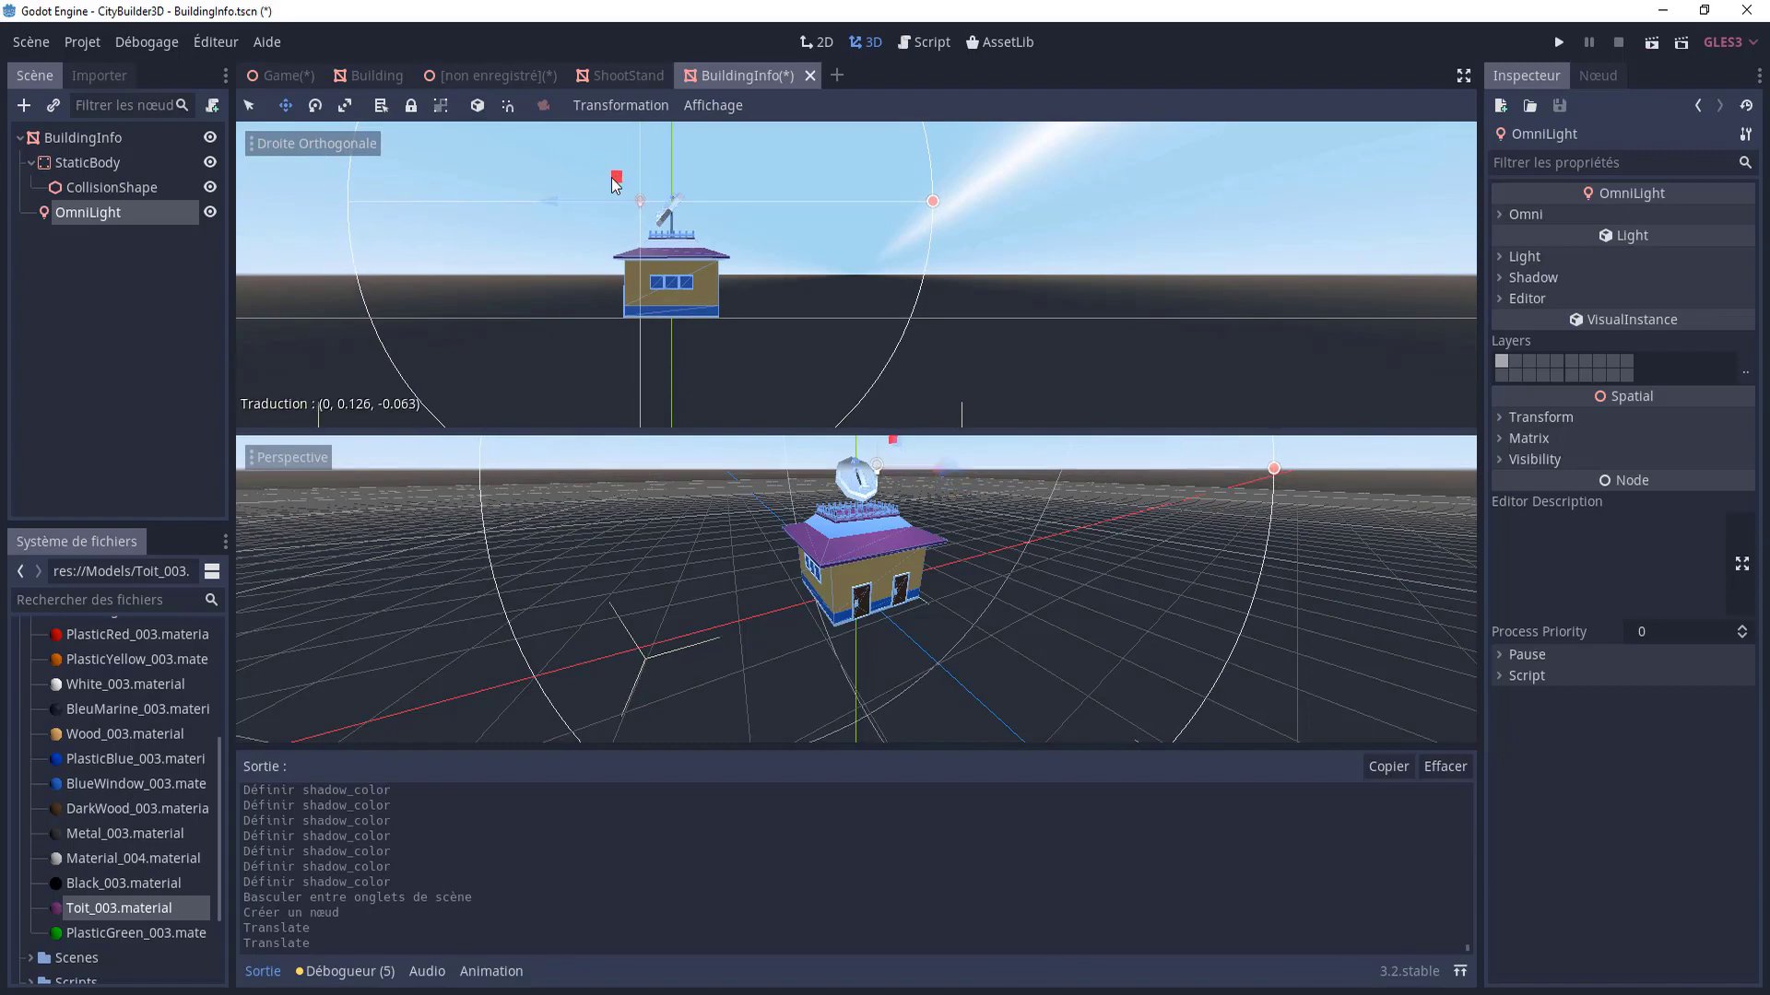
middle_click_drag(645, 276, 743, 284)
scroll(743, 284, "up", 3)
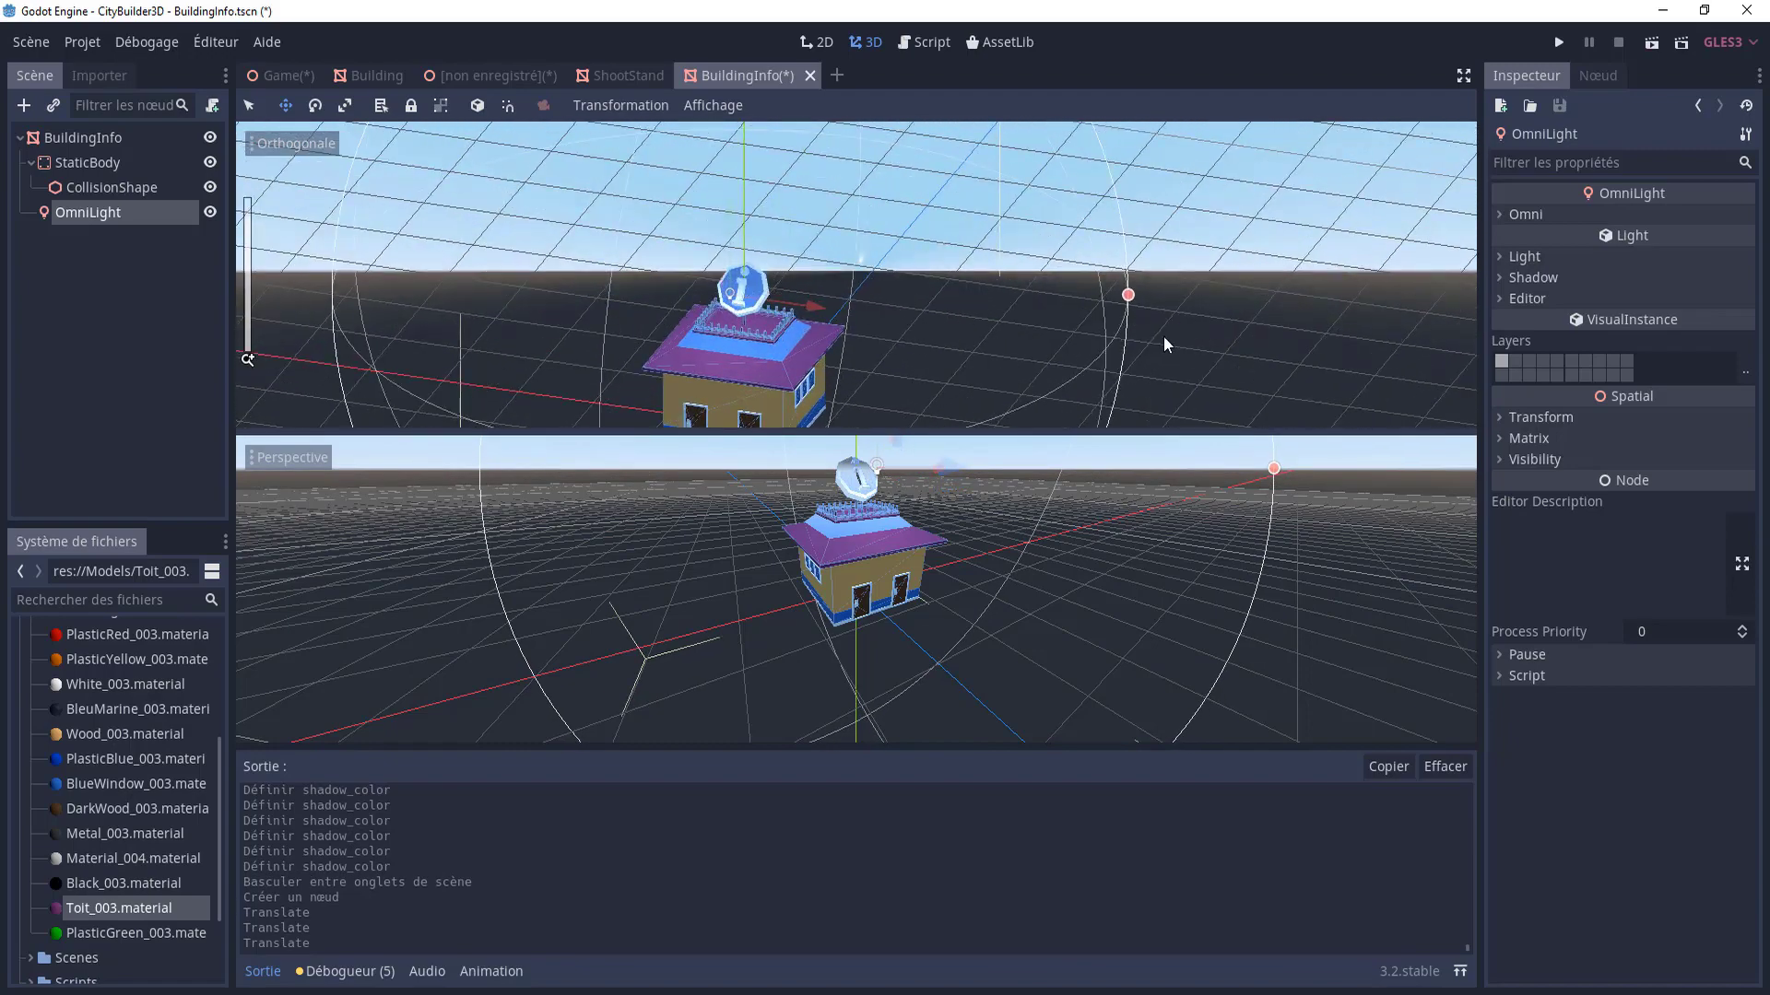
mouse_move(1172, 337)
middle_mouse_down()
mouse_move(1055, 368)
mouse_move(850, 172)
middle_mouse_up()
key("f")
left_click_drag(850, 172, 869, 158)
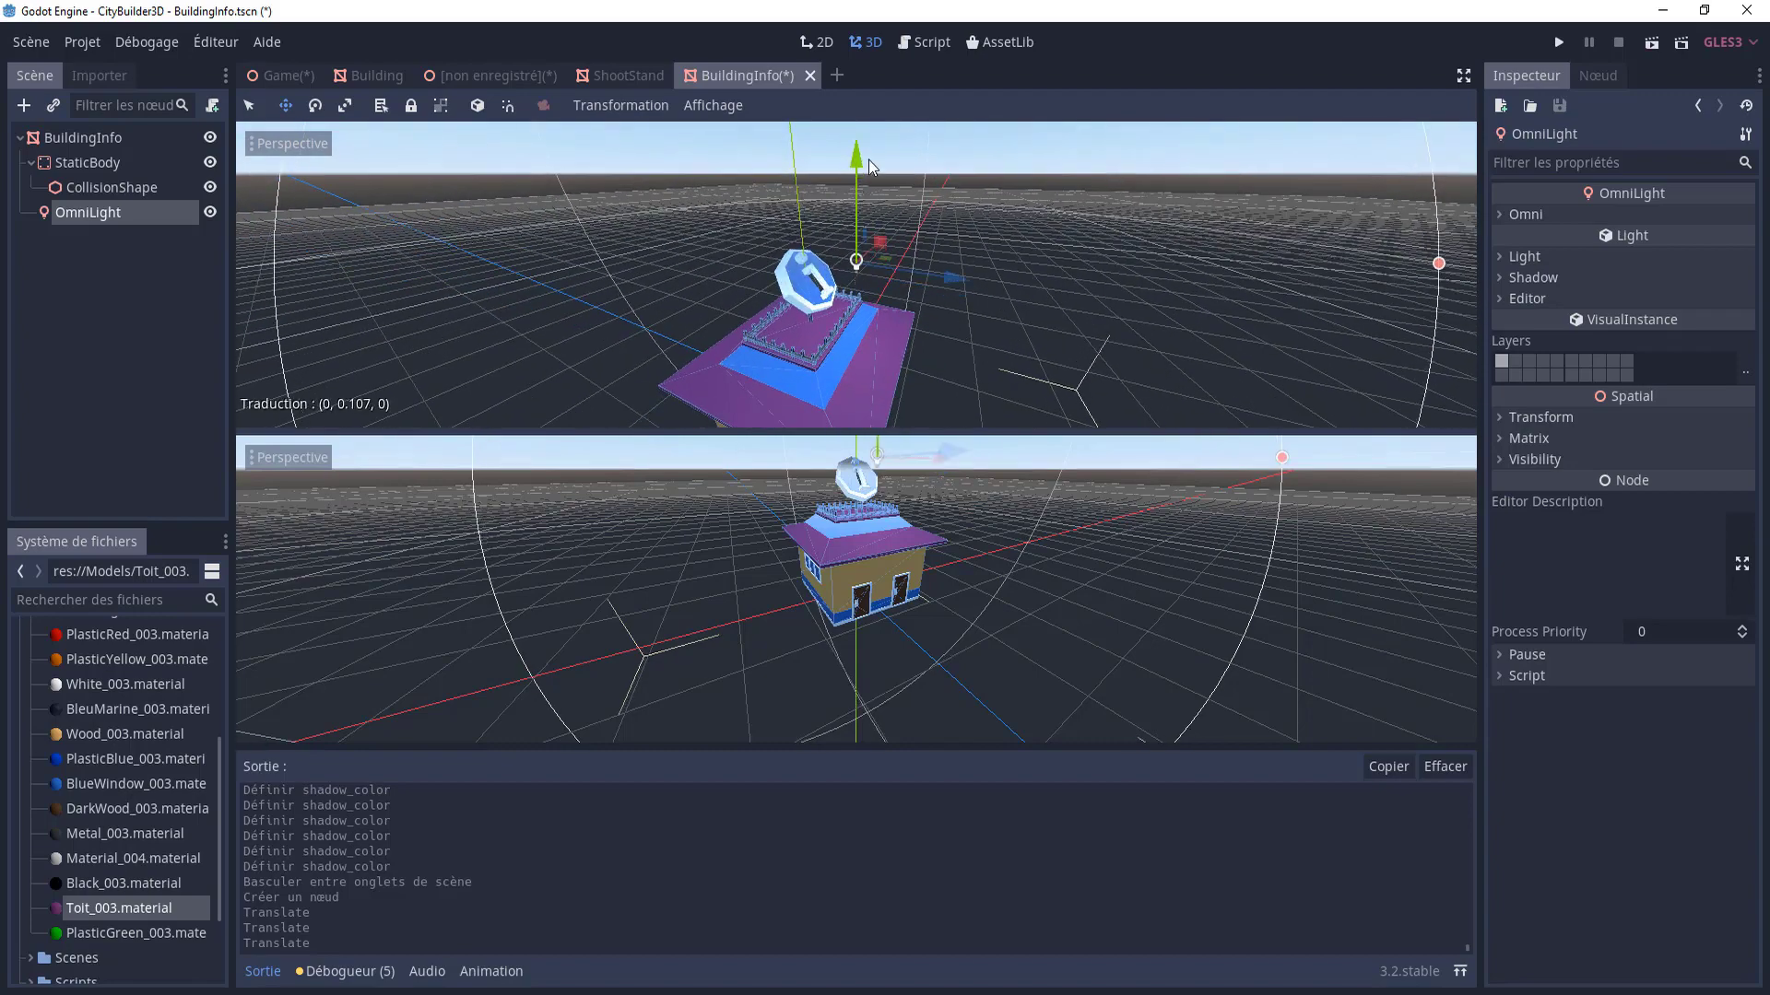
left_click(1508, 216)
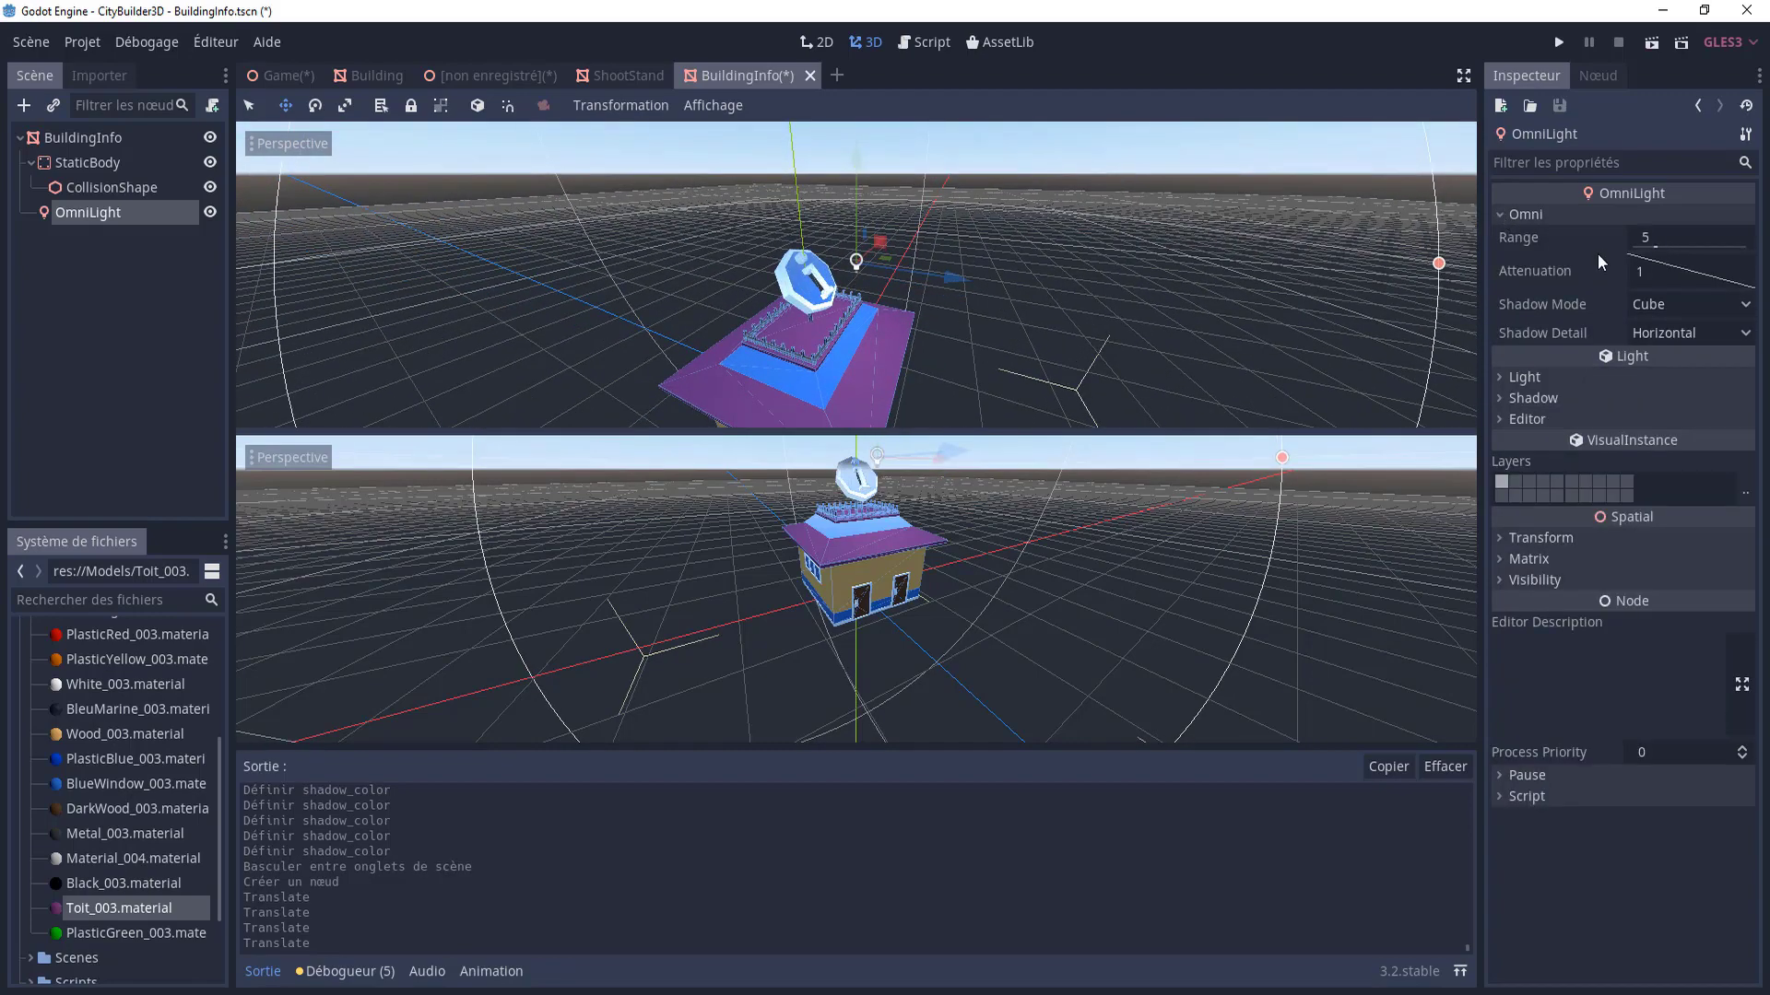
- Shrink the OmniLight's range to 2.7 and tint it blue (#3383b2)
scroll(1163, 275, "down", 5)
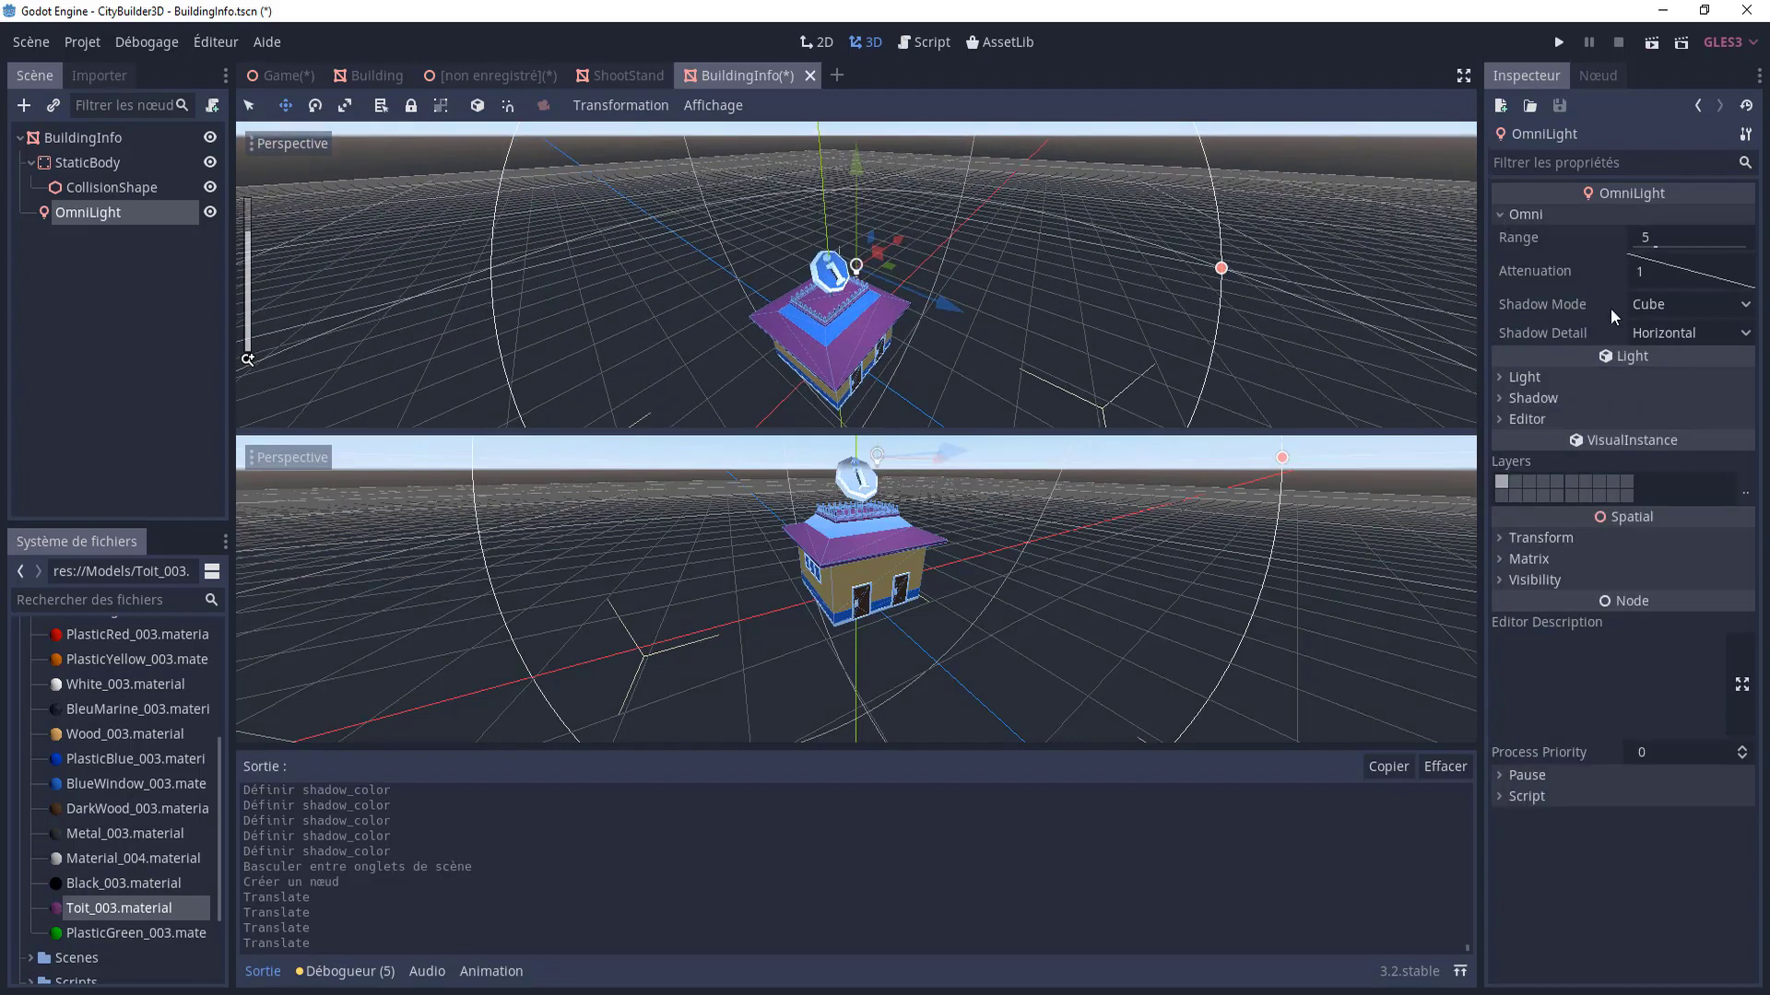
left_click_drag(1221, 268, 1050, 271)
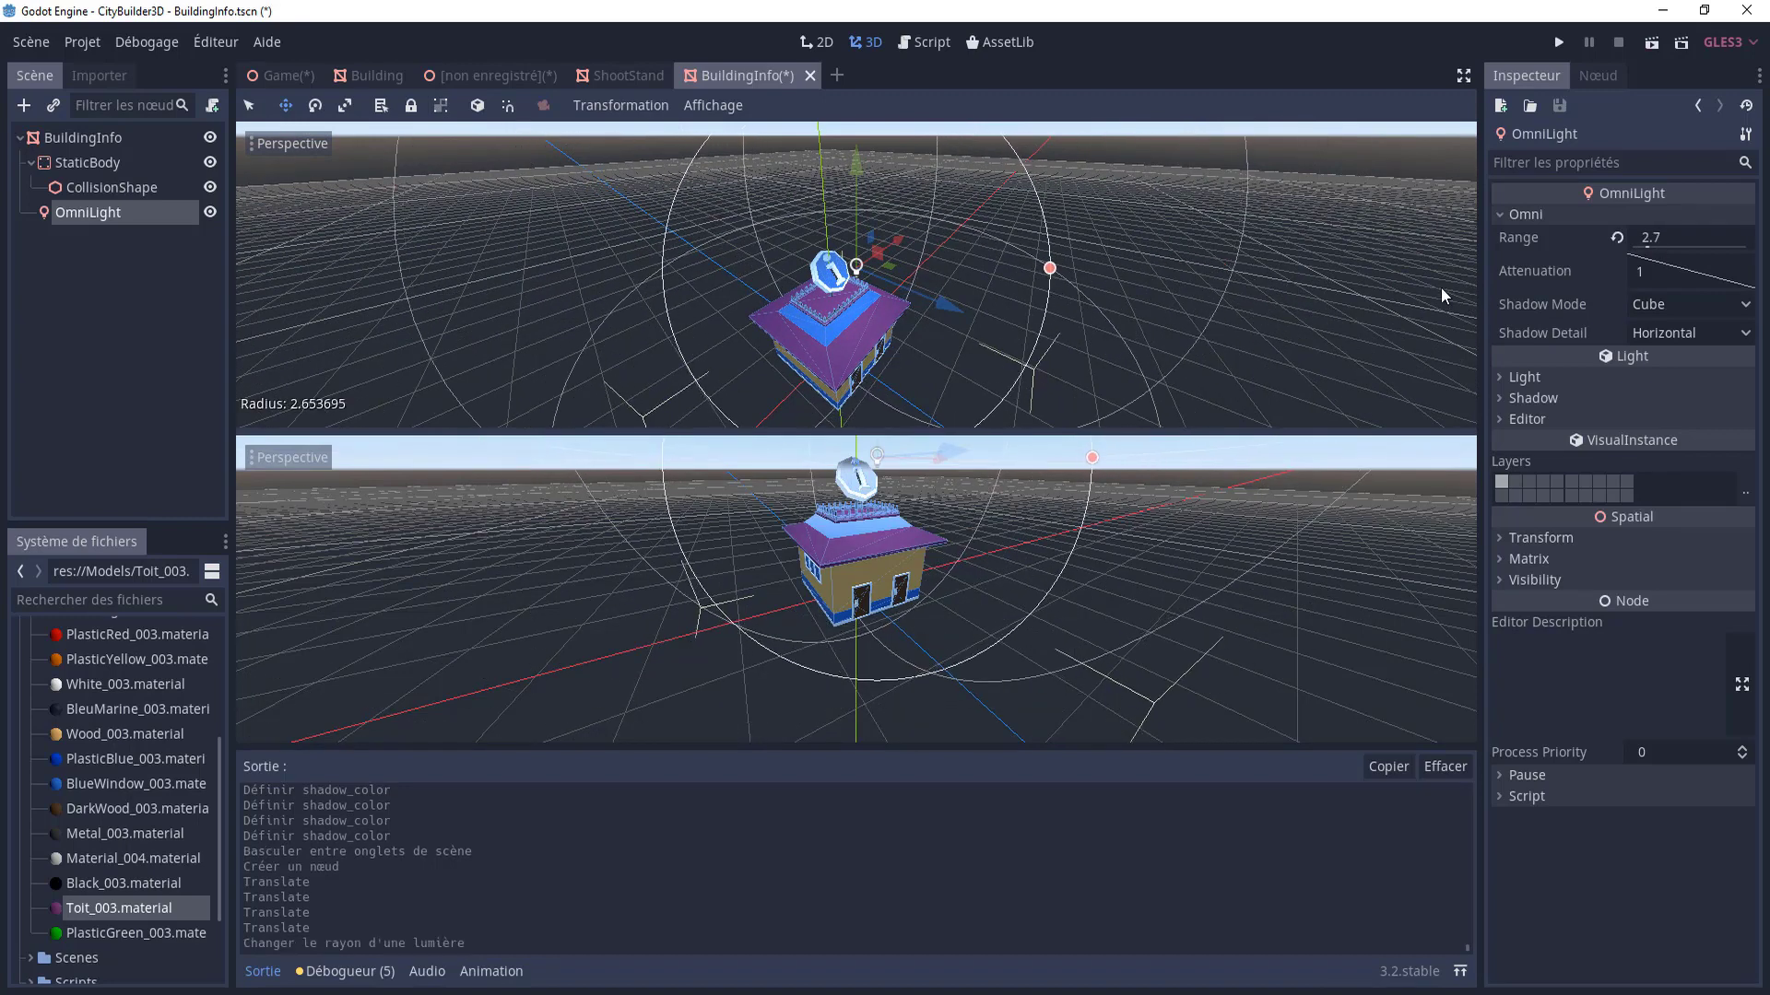
left_click(1502, 379)
left_click(1668, 401)
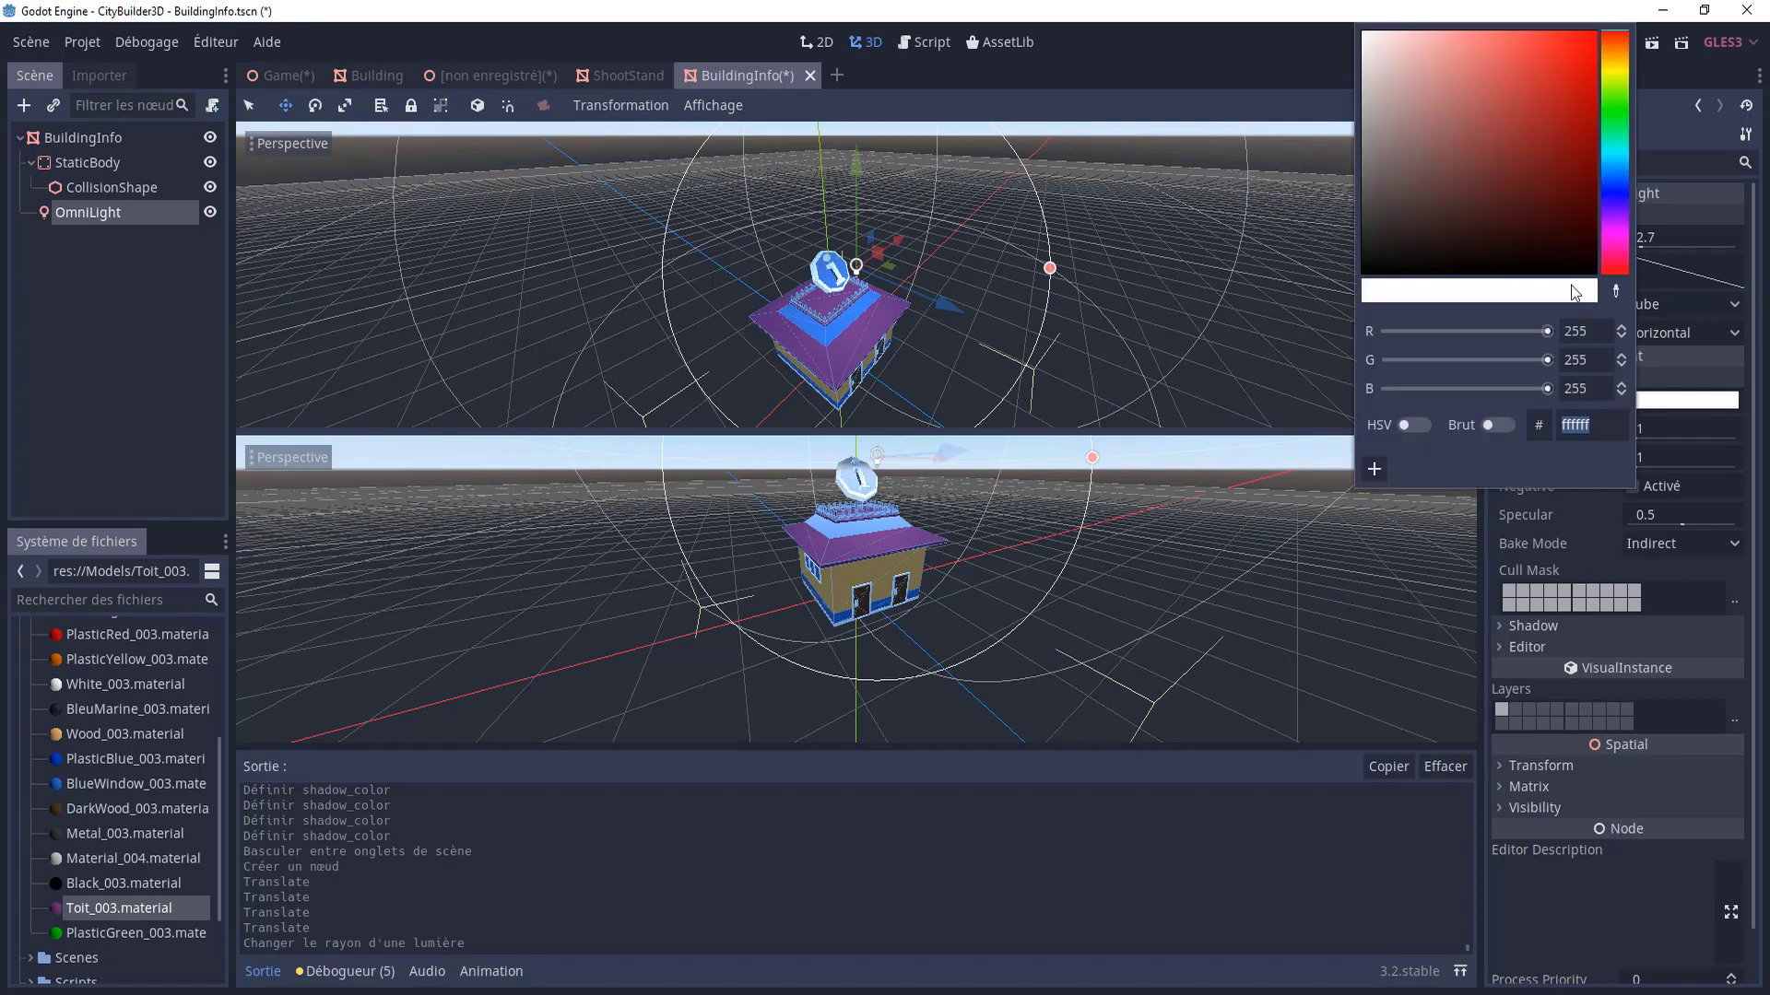
left_click_drag(1615, 223, 1591, 173)
left_click_drag(1567, 106, 1523, 109)
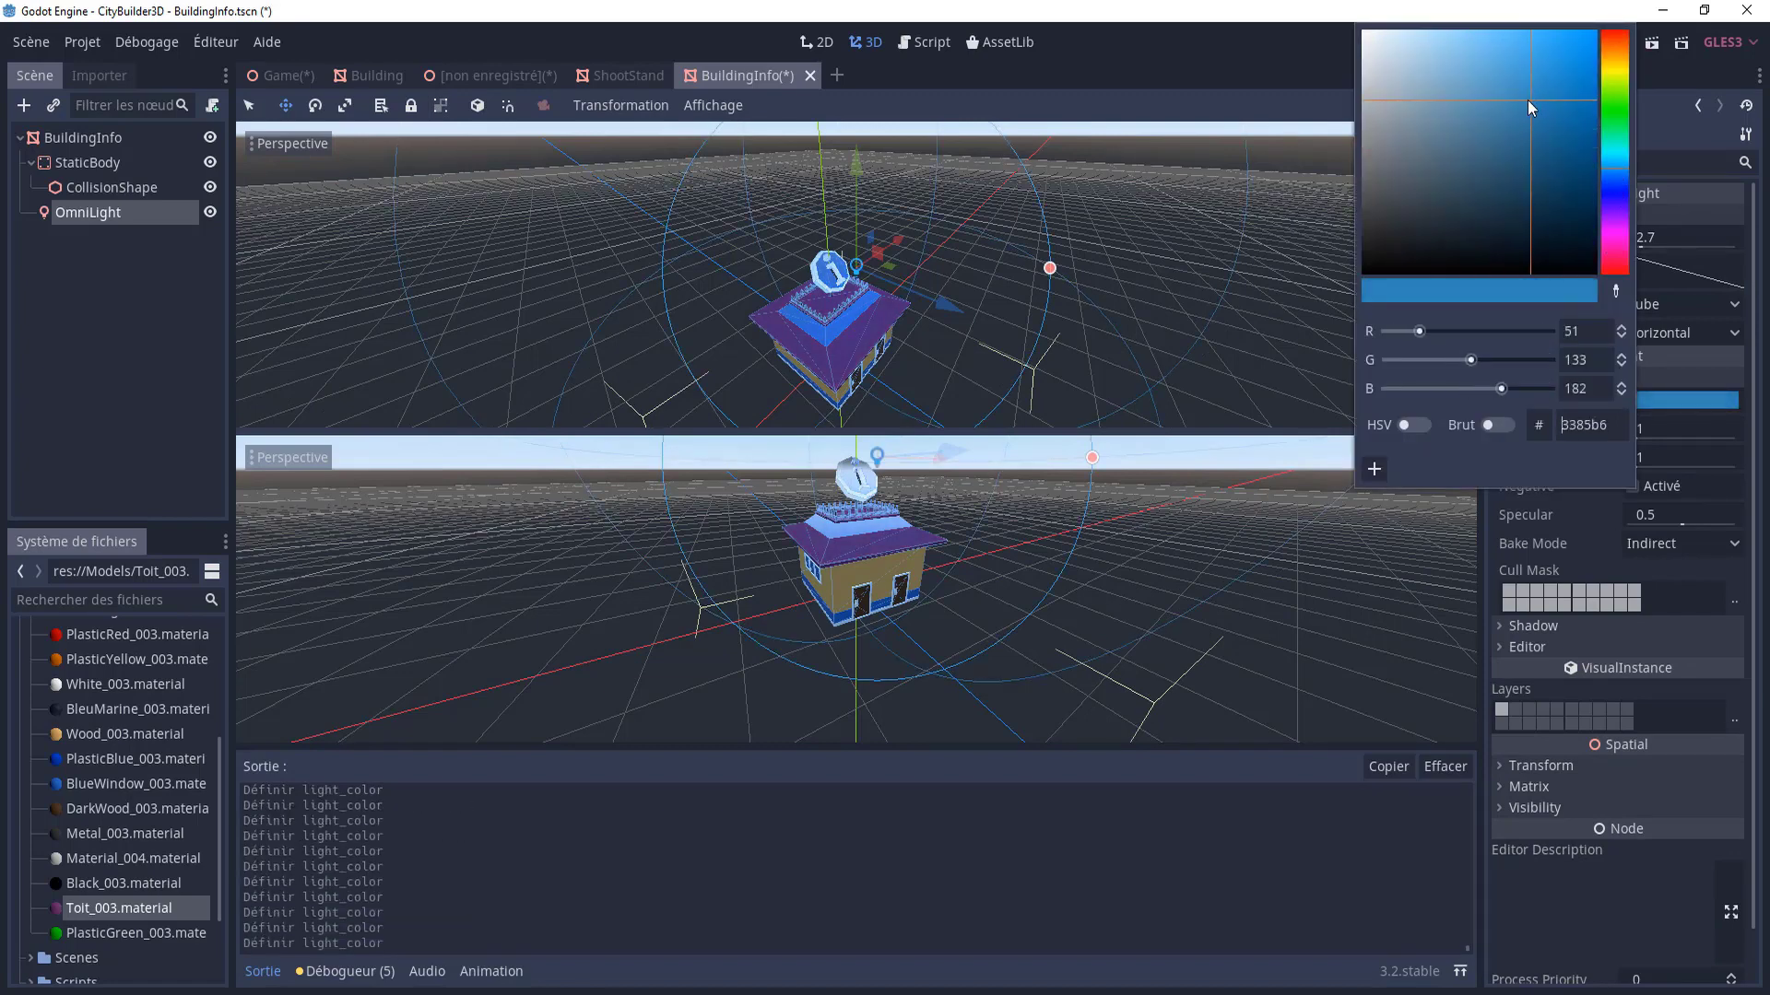
left_click(1526, 104)
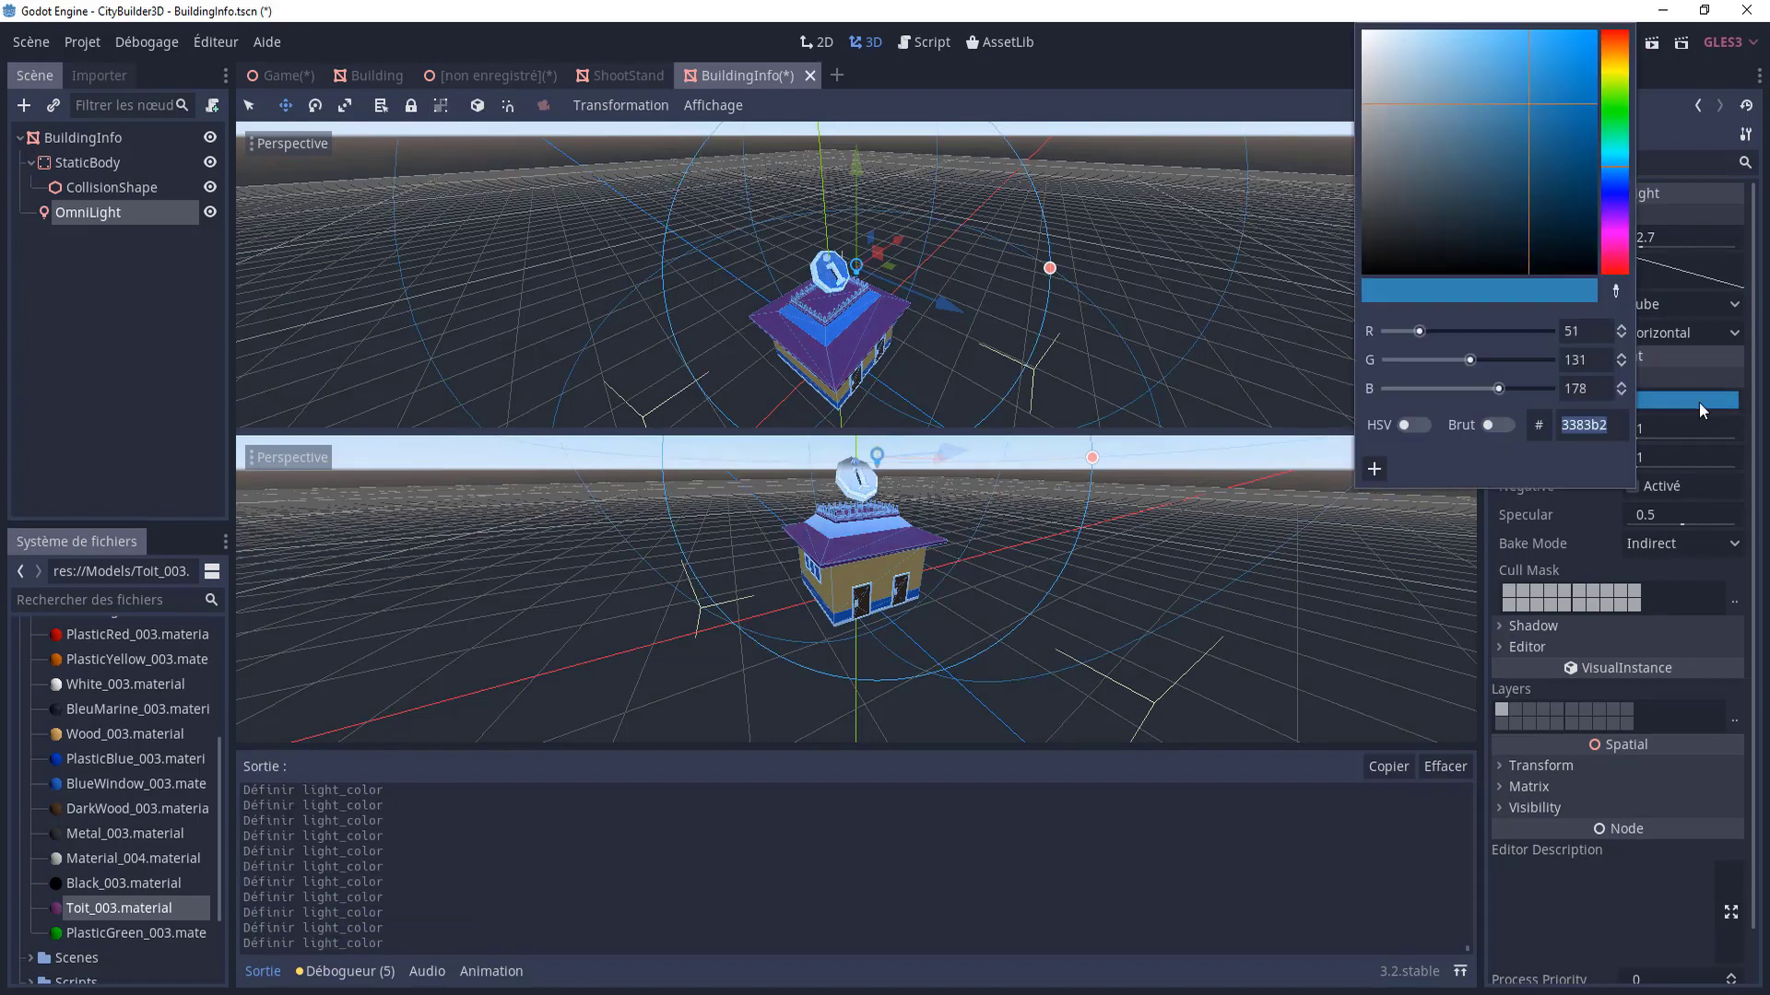
left_click(1577, 767)
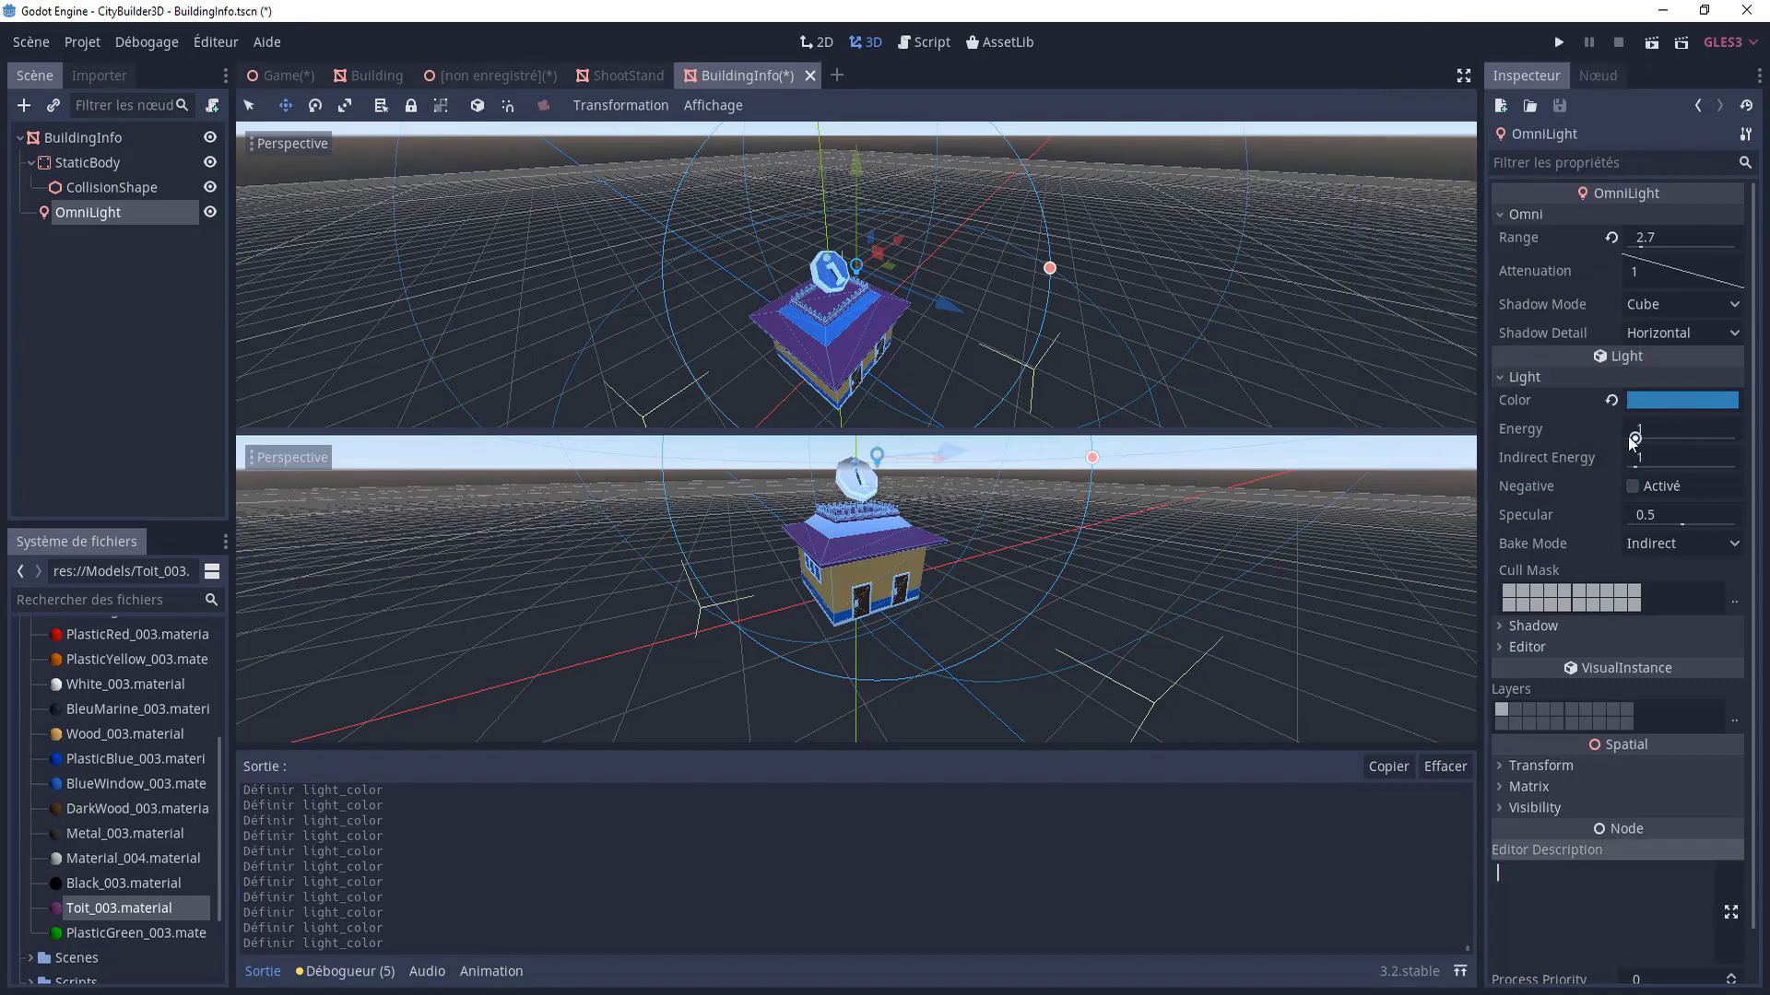
- Set the light energy to 1.68, toggle shadows on and off, and save BuildingInfo
mouse_move(1635, 439)
left_mouse_down()
mouse_move(1653, 442)
mouse_move(1637, 441)
left_mouse_up()
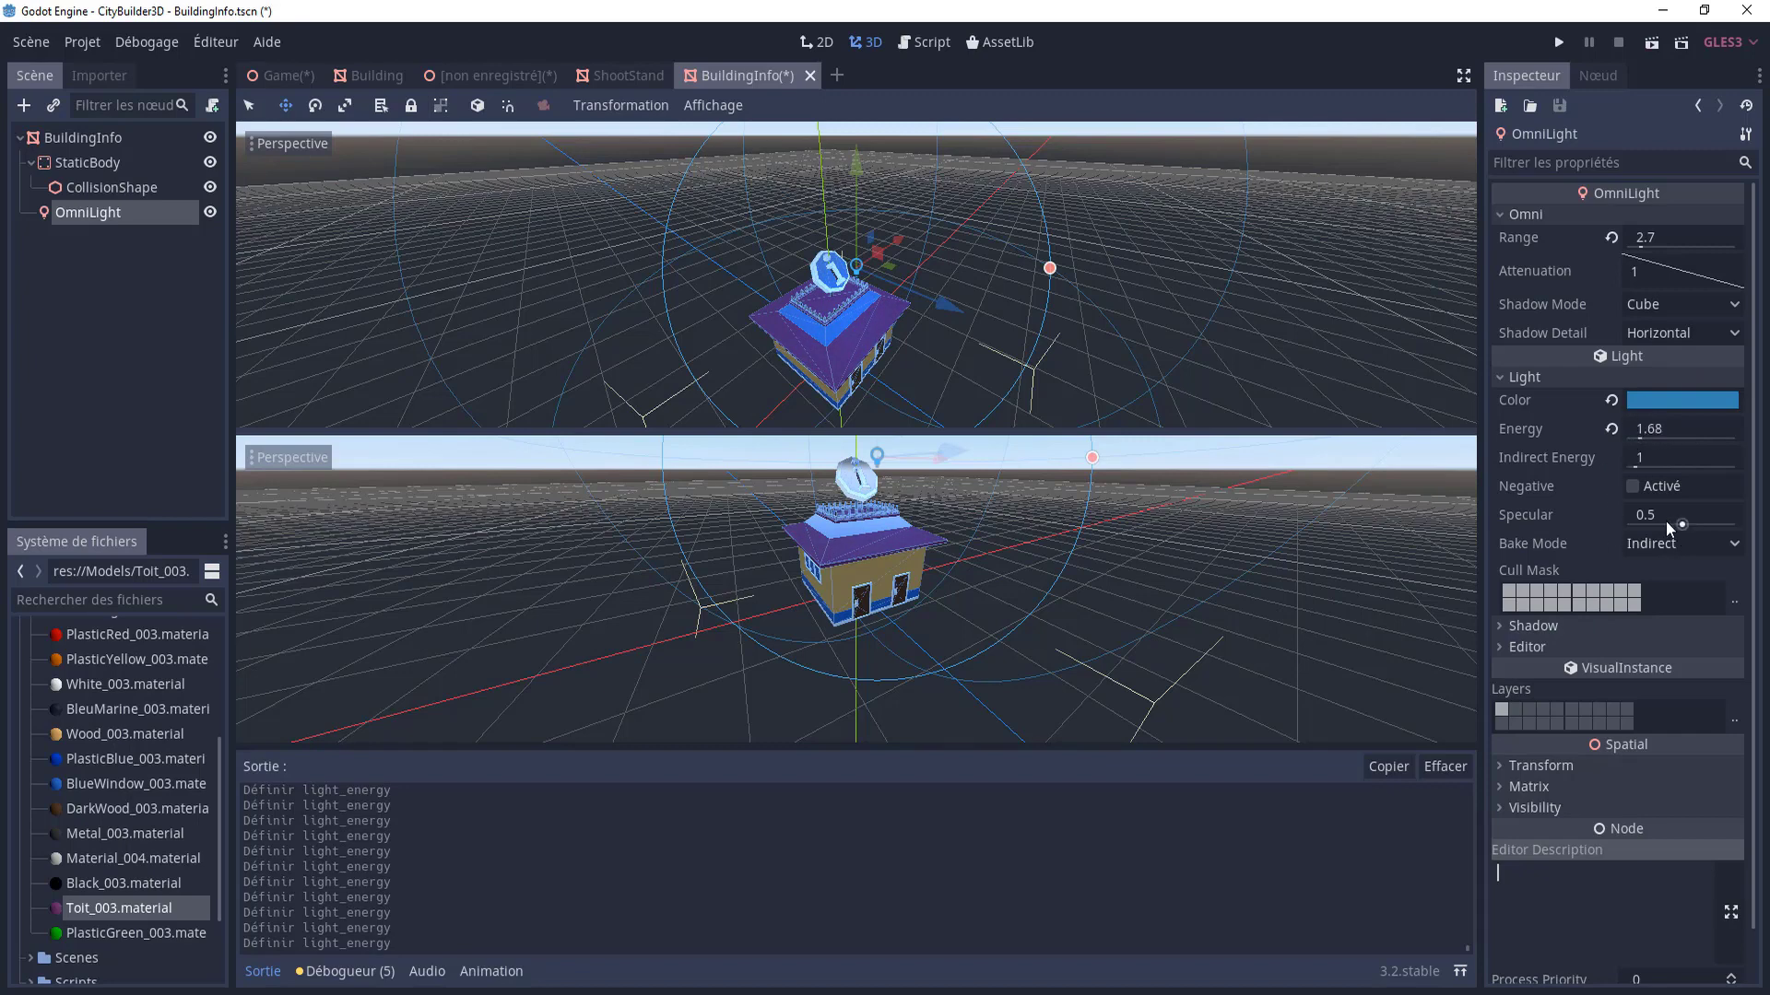
left_click(1503, 627)
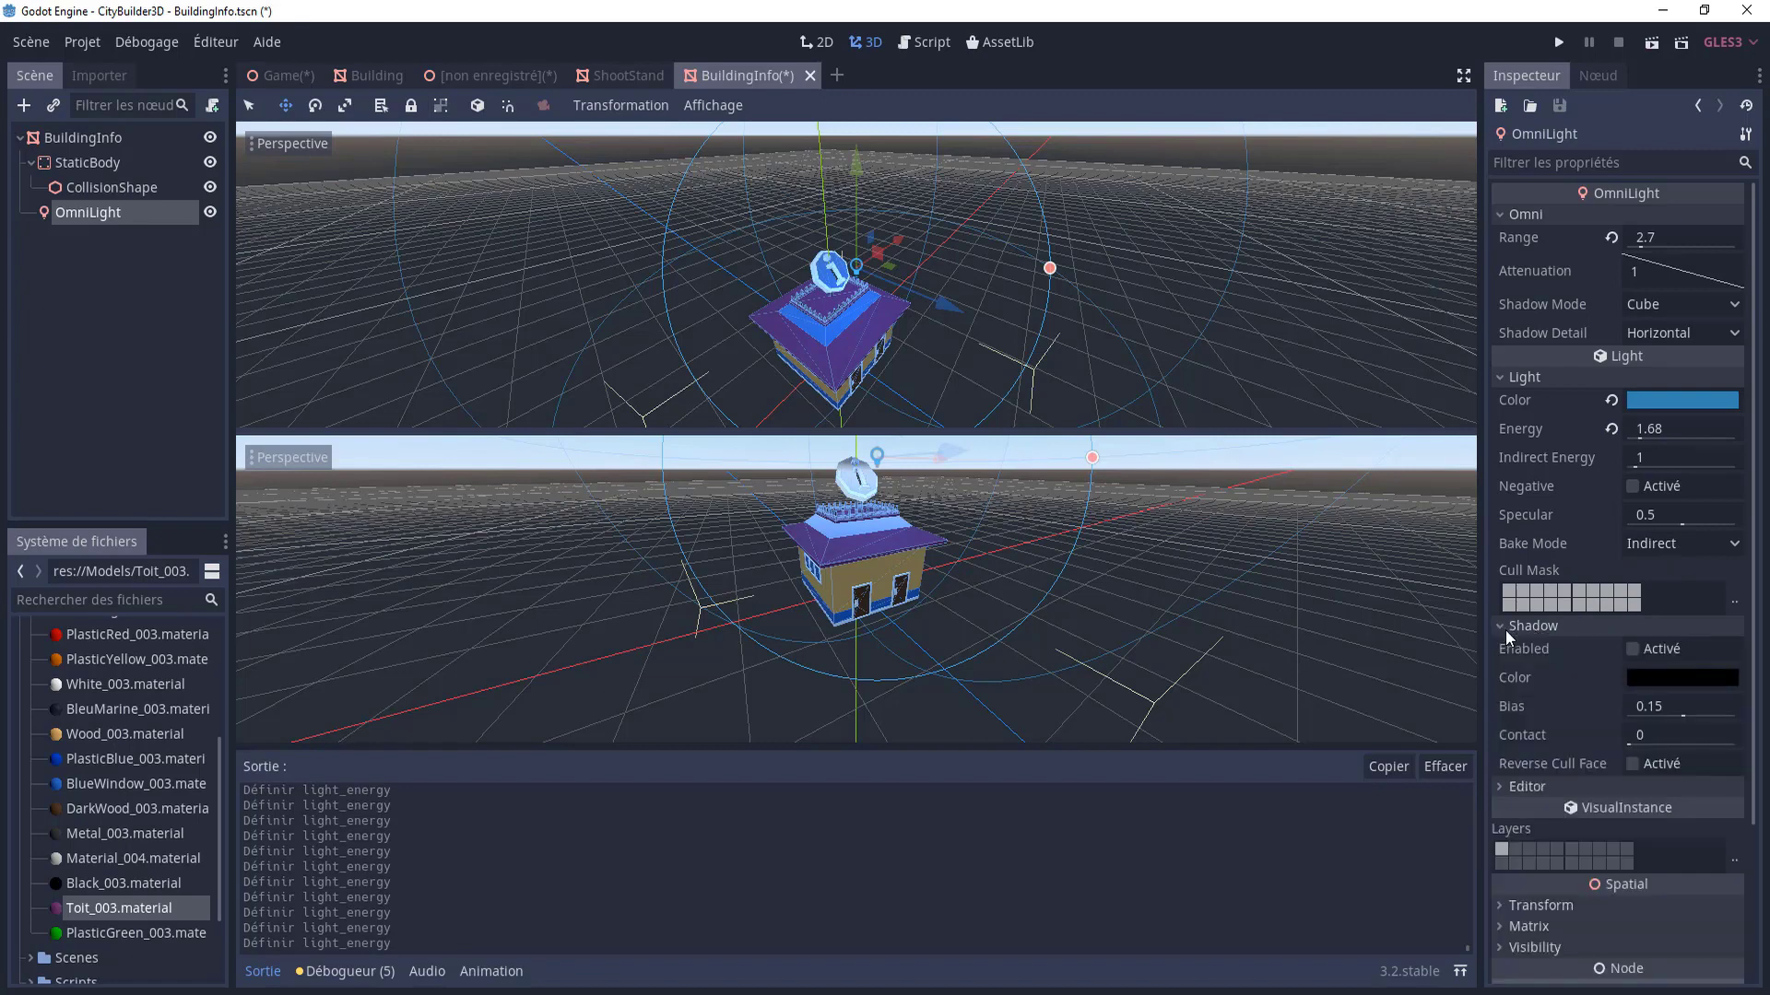
left_click(1638, 647)
left_click(1637, 649)
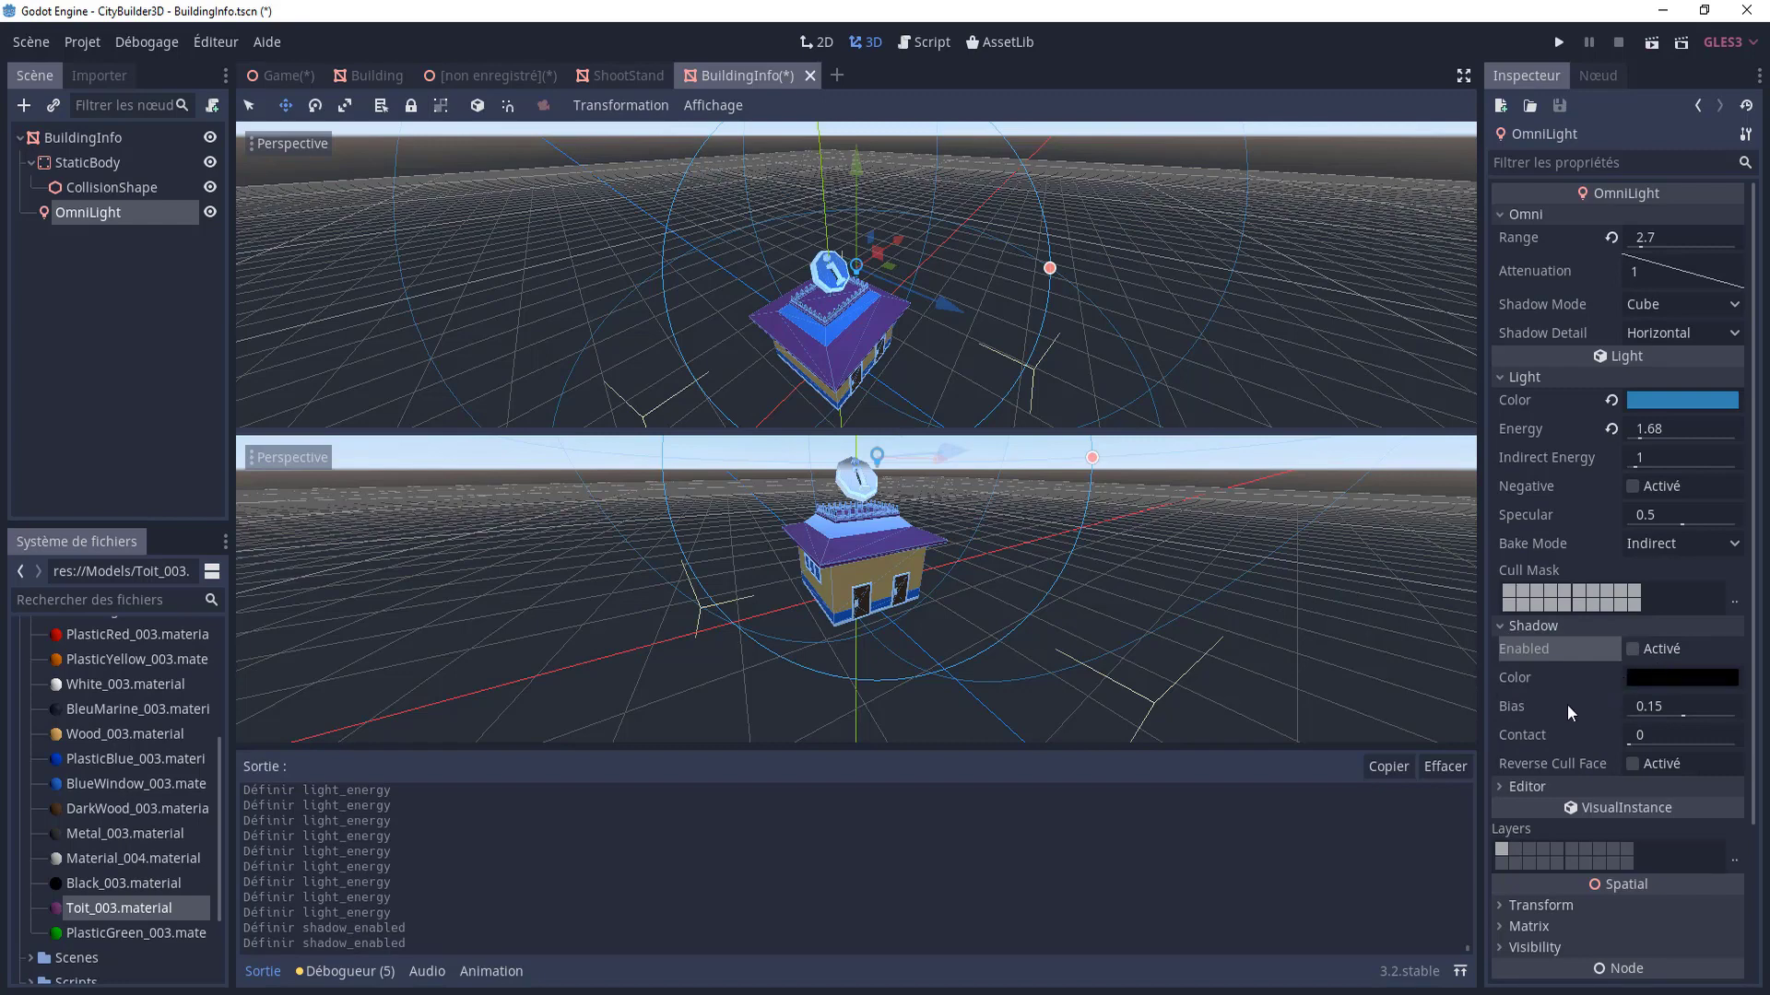
scroll(1548, 707, "down", 3)
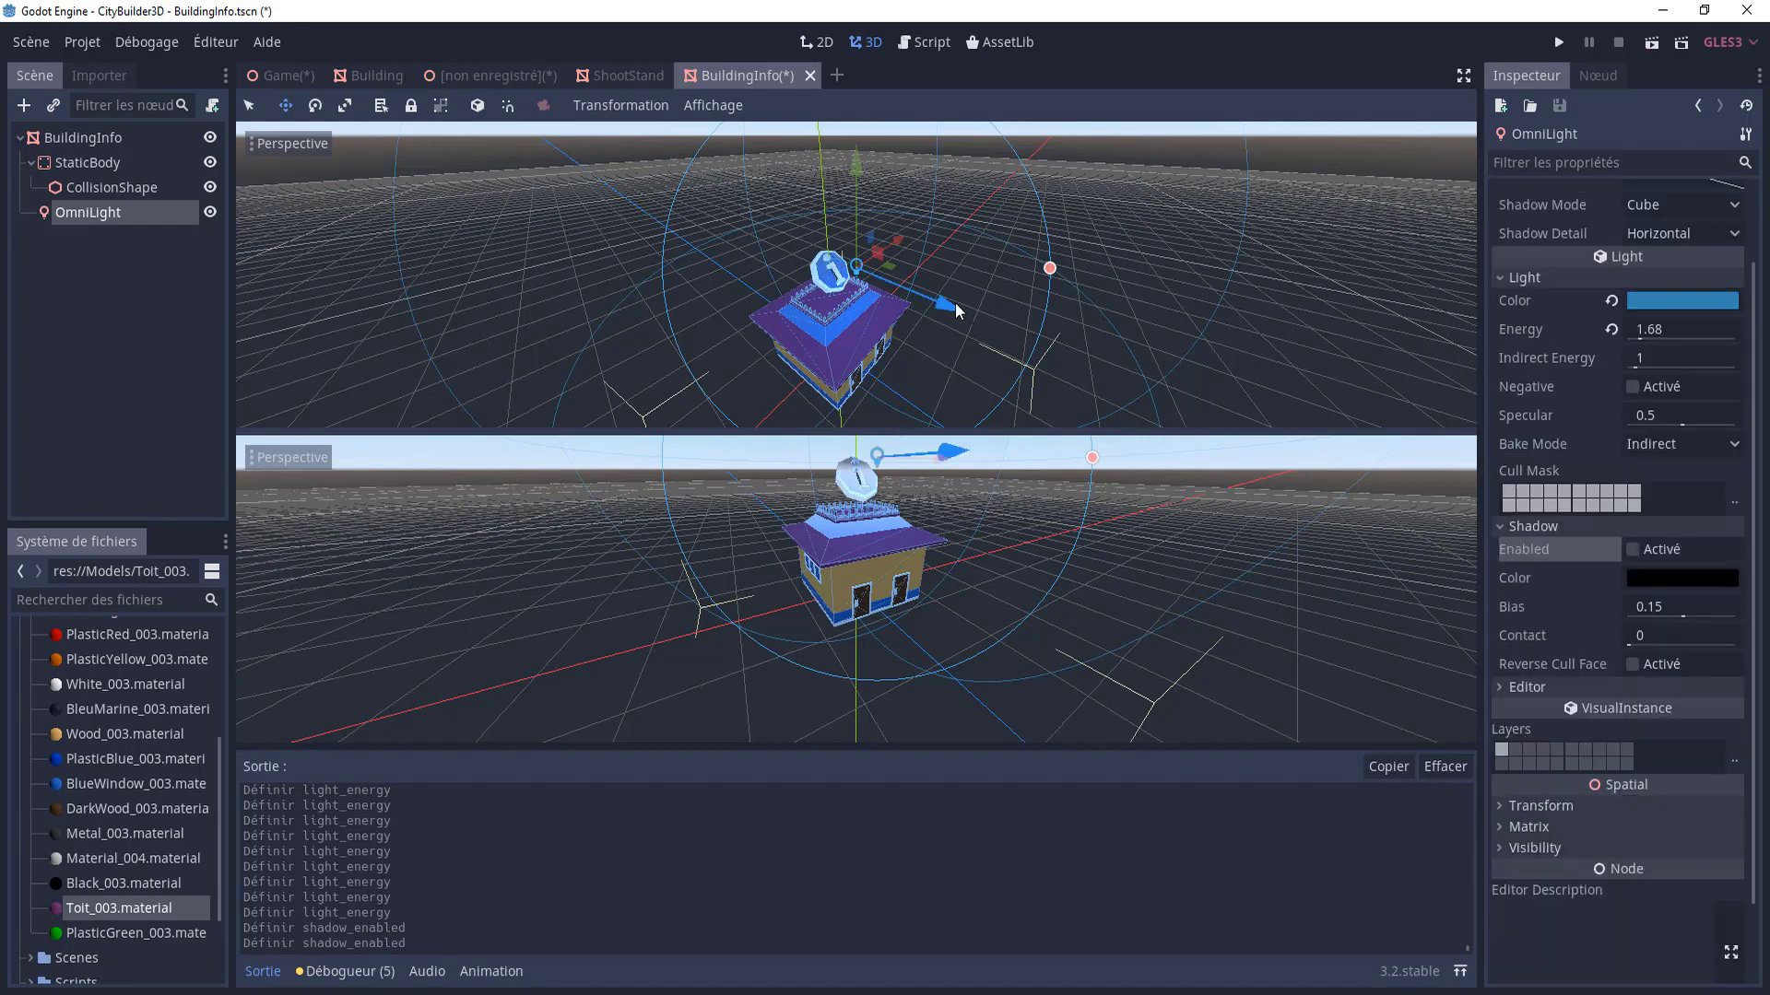
key("ctrl+s")
- In the Game scene, toggle the DirectionalLight's visibility off and back on, then select BuildingInfo
left_click(284, 75)
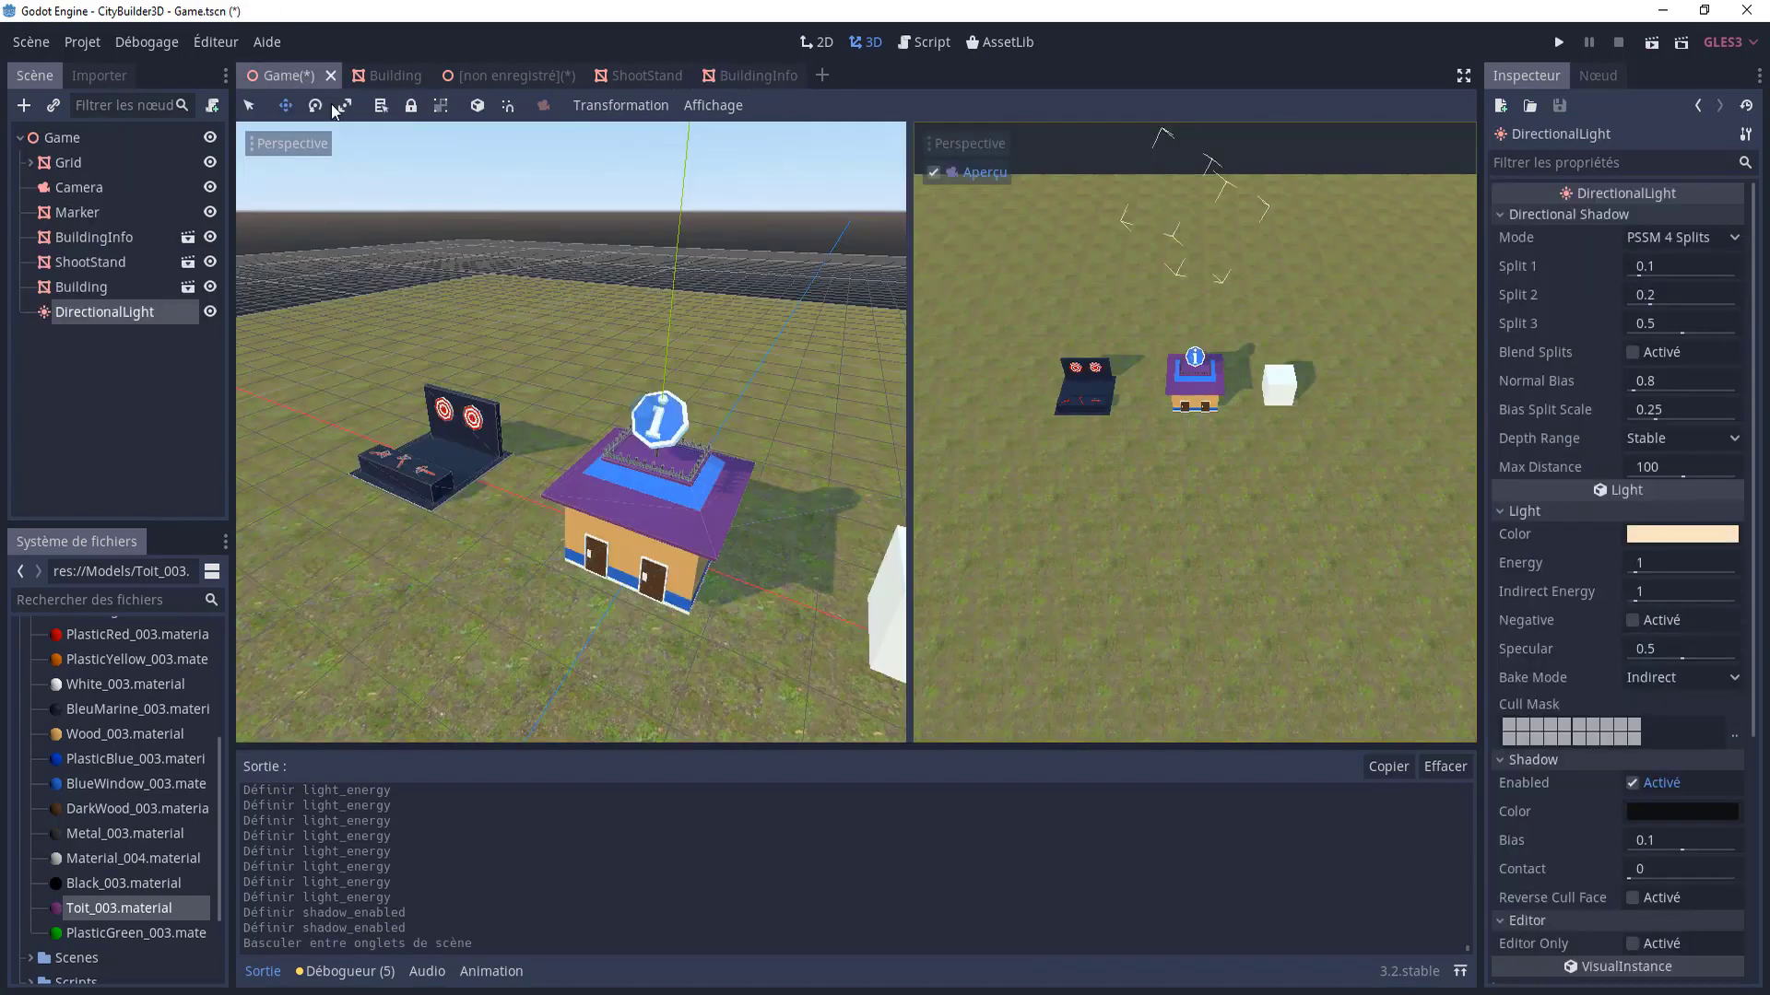
mouse_move(710, 442)
middle_mouse_down()
mouse_move(857, 393)
mouse_move(638, 379)
mouse_move(644, 490)
middle_mouse_up()
scroll(638, 378, "up", 5)
left_click(645, 409)
scroll(645, 490, "down", 5)
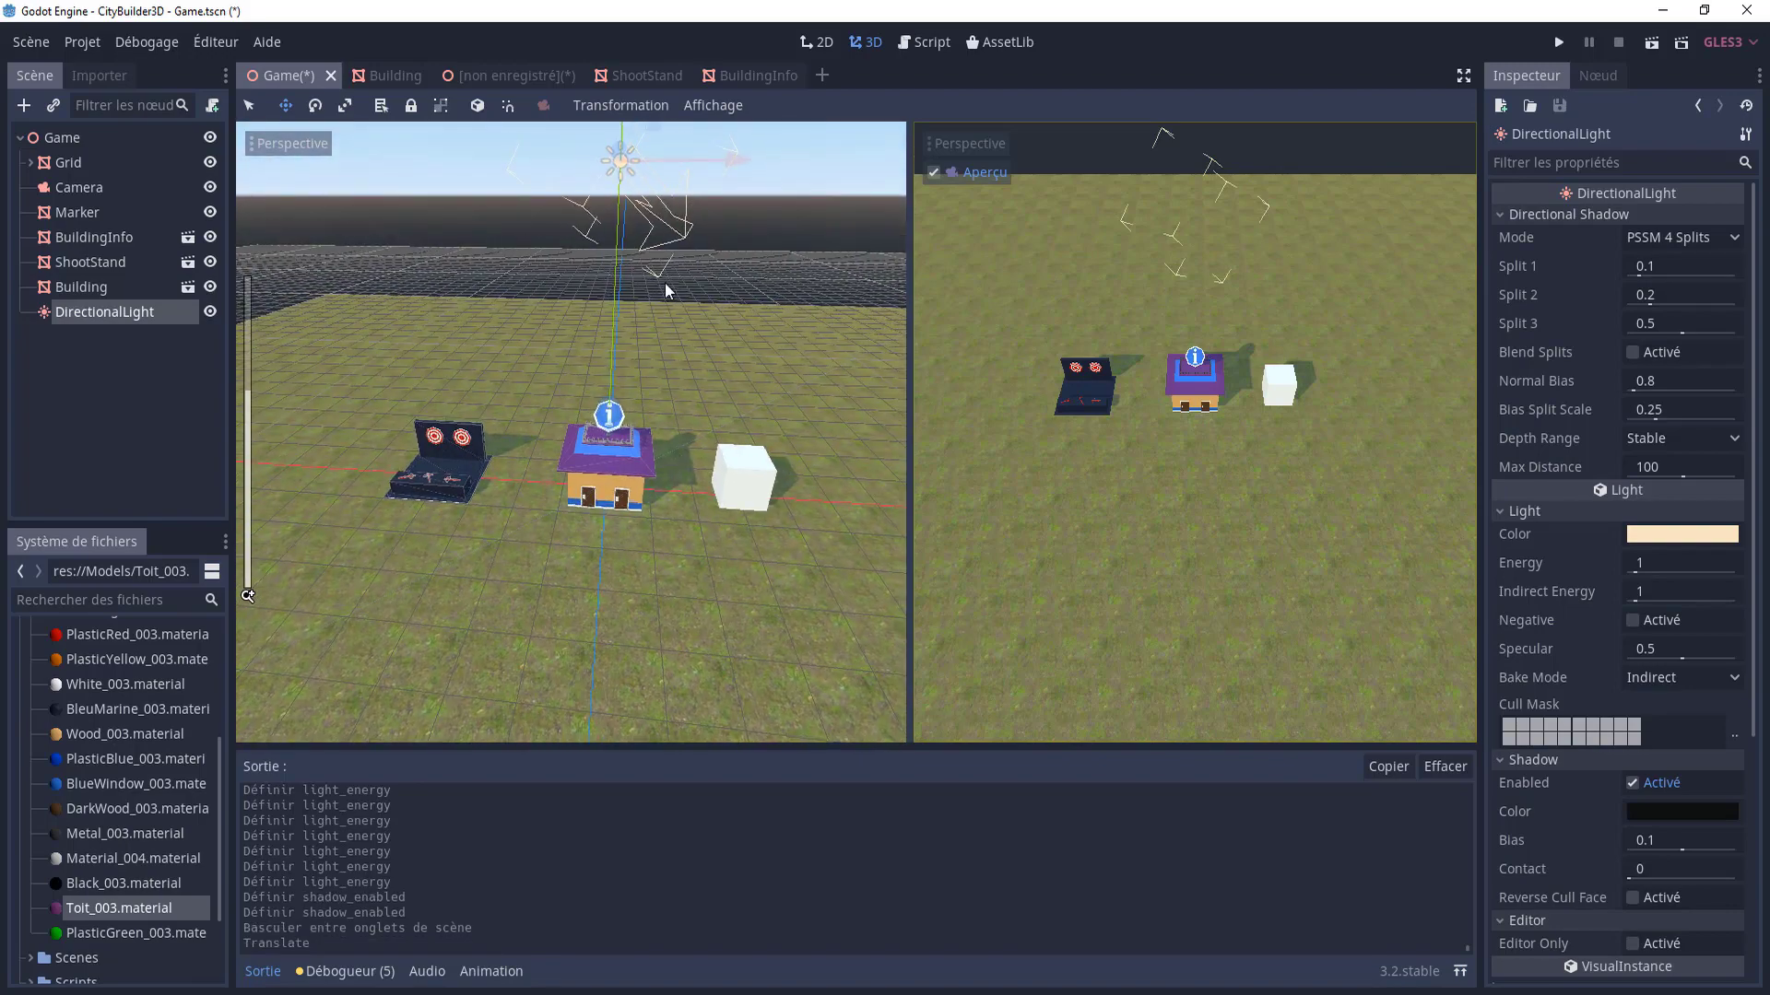
scroll(349, 312, "down", 2)
left_click(210, 314)
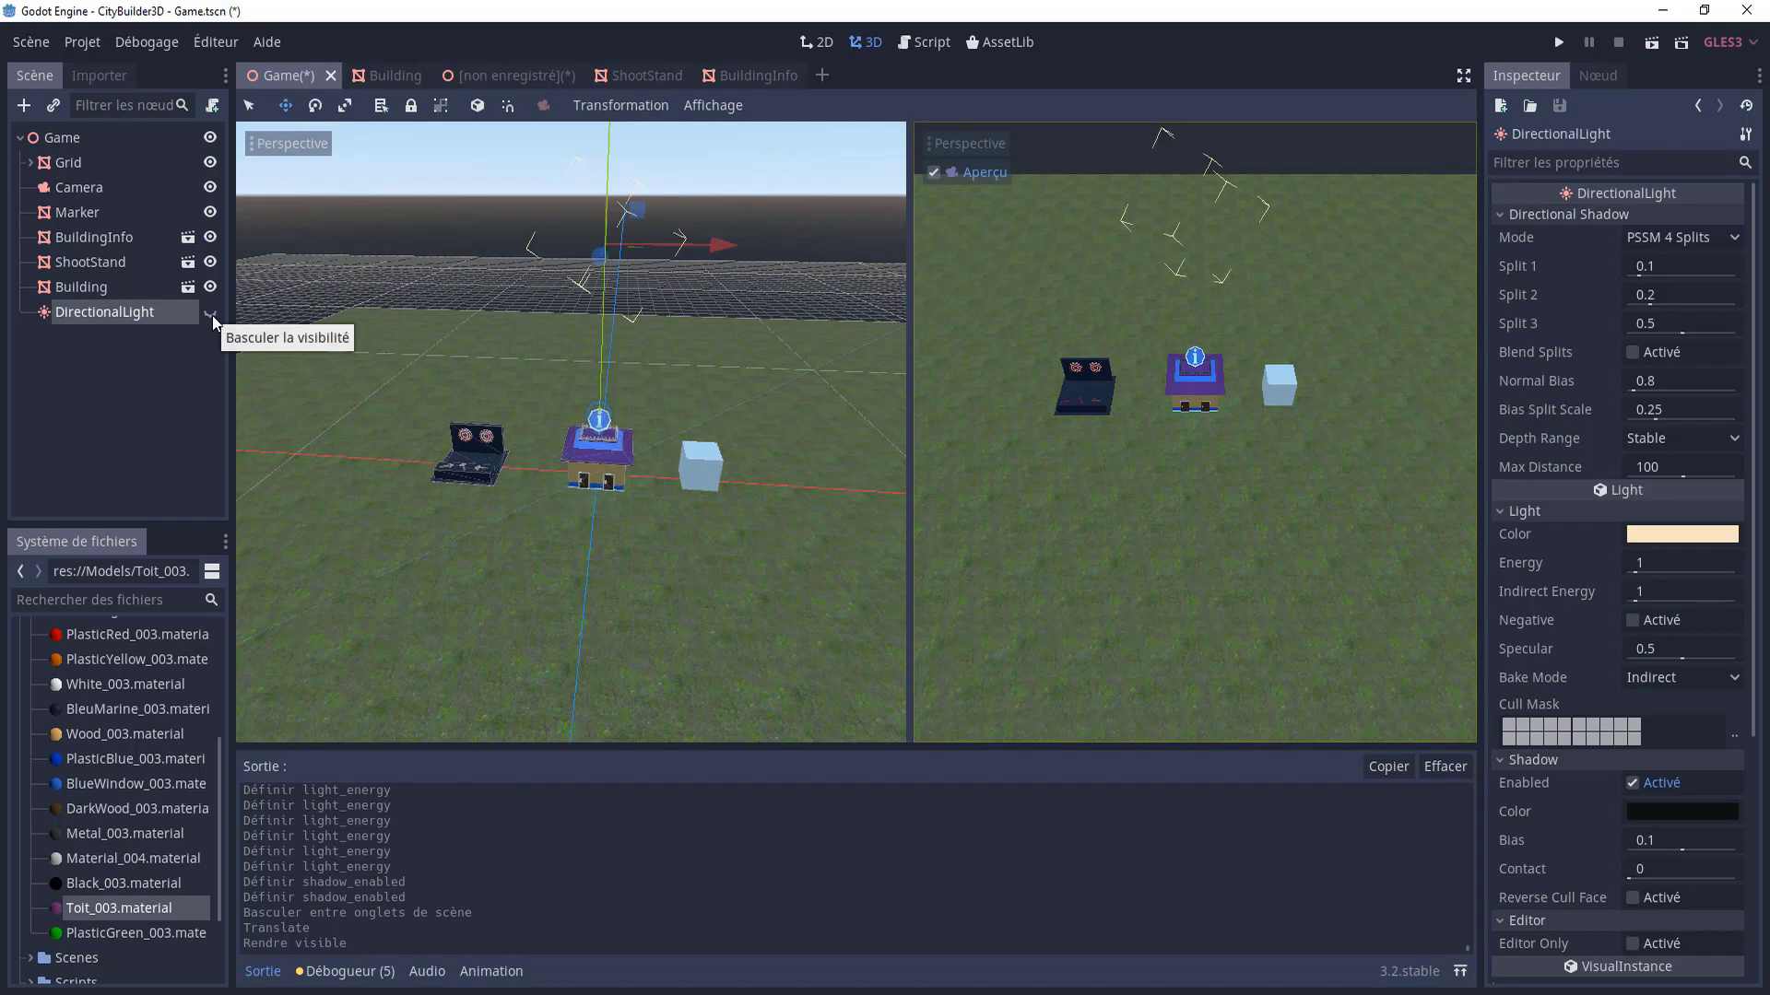
left_click(211, 313)
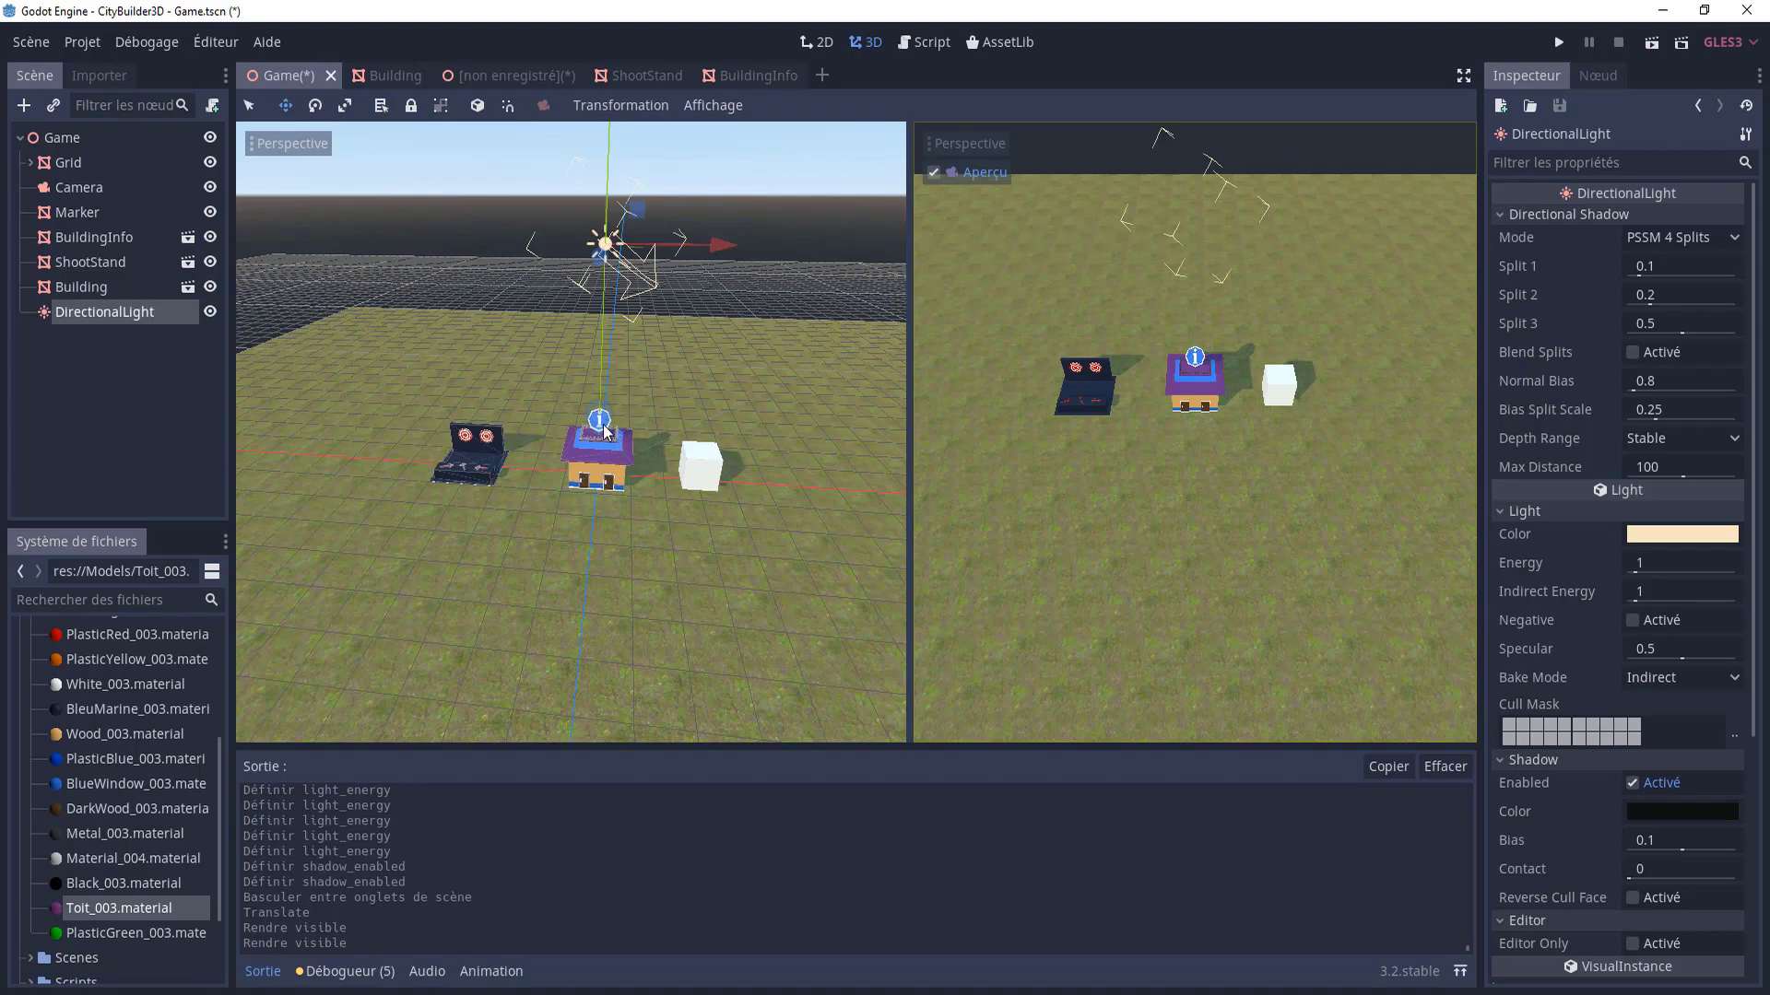
left_click(95, 242)
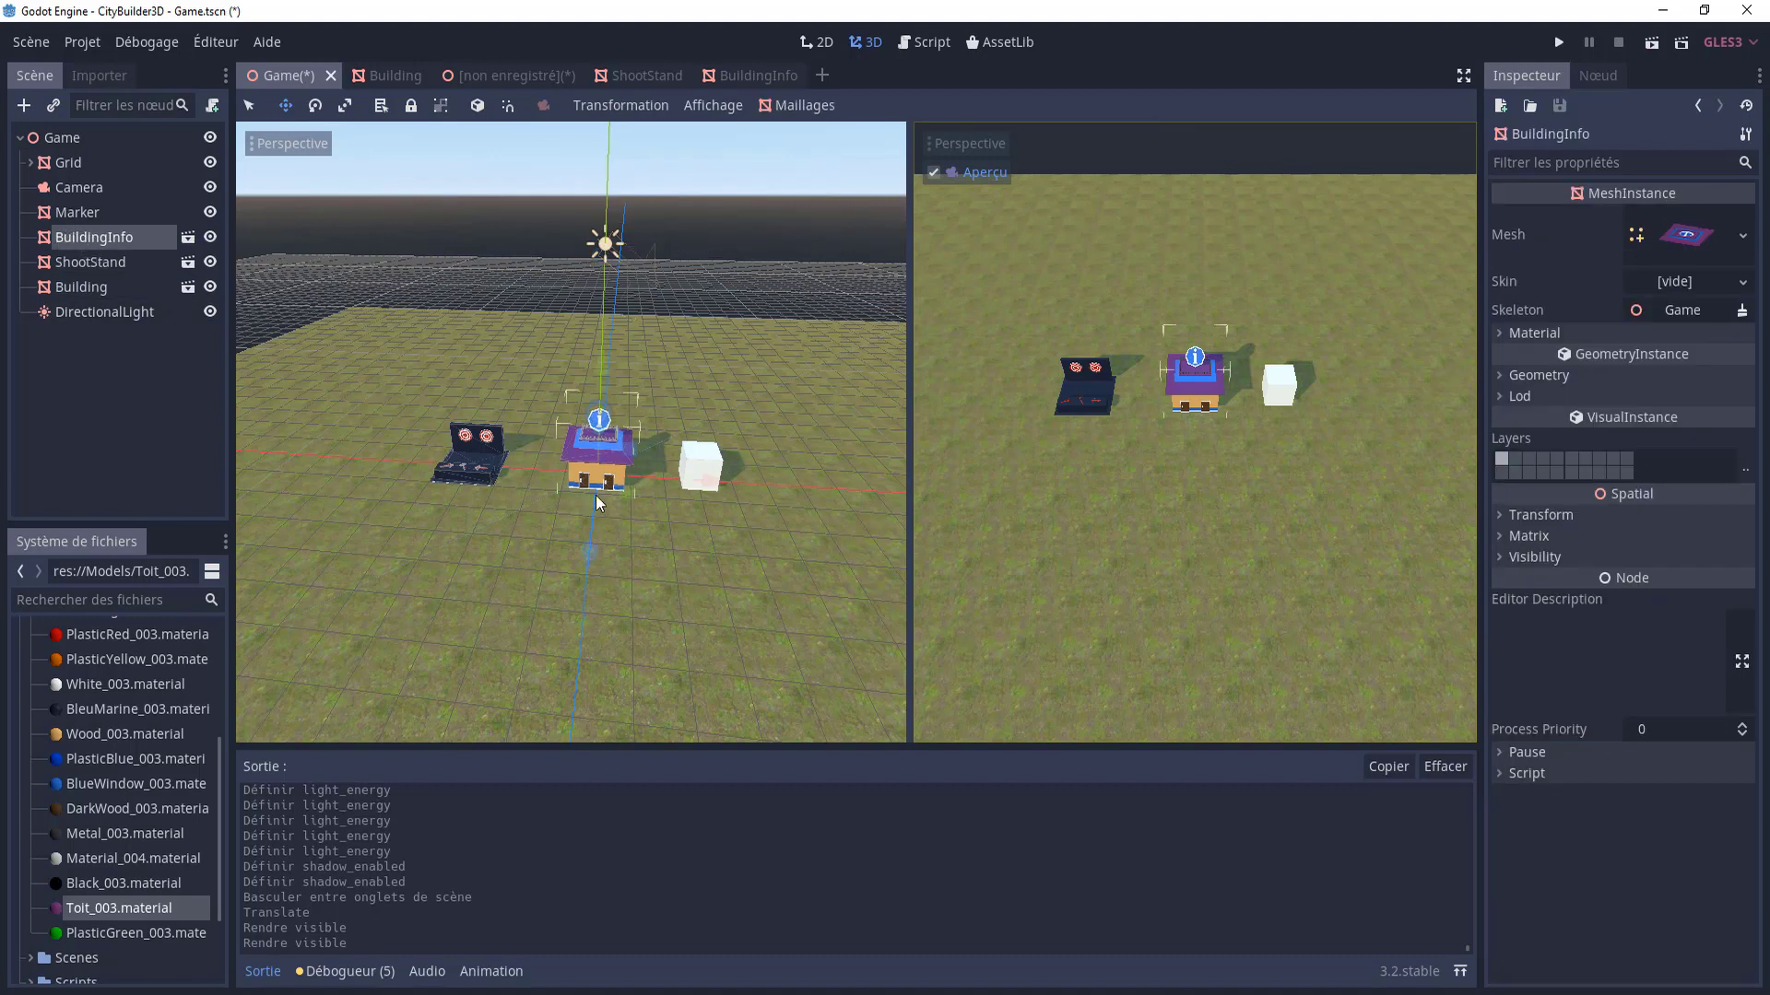
- Make the BuildingInfo instance's children editable (Enfants modifiables) in the Game scene
left_click(755, 74)
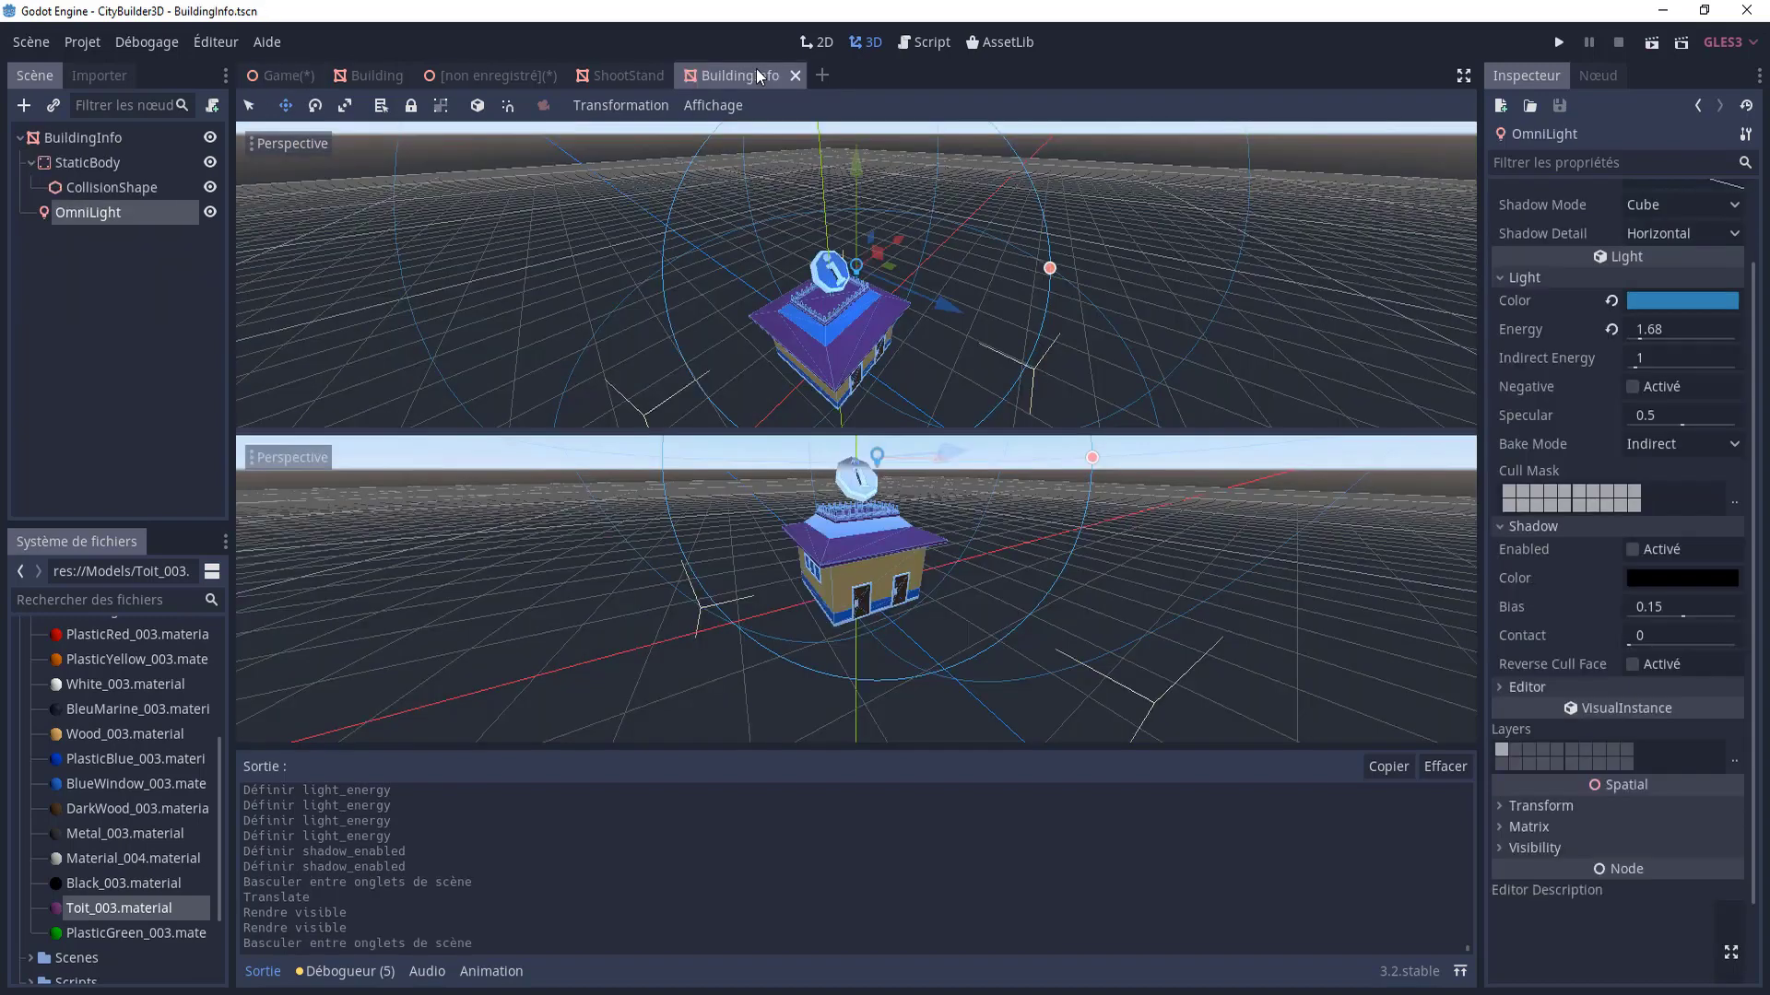
left_click(274, 76)
right_click(69, 240)
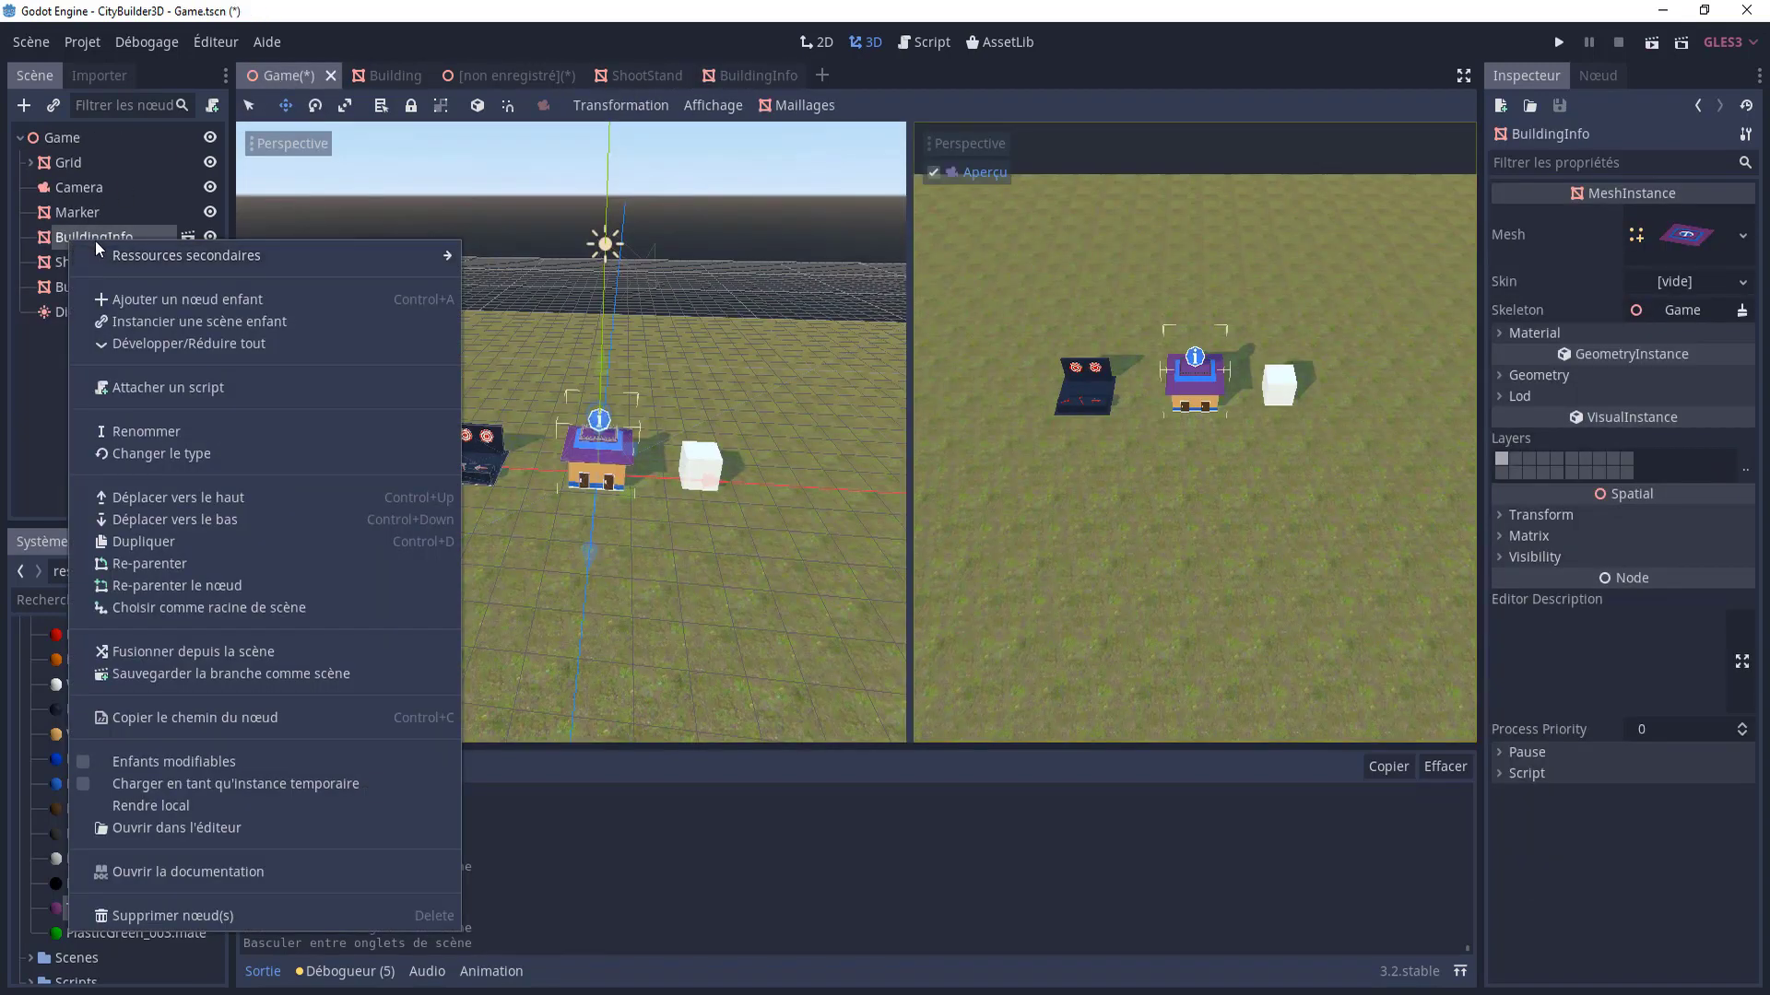
left_click(76, 764)
- Enlarge the house OmniLight's radius to about 5.6, judging it with the DirectionalLight hidden
left_click(87, 313)
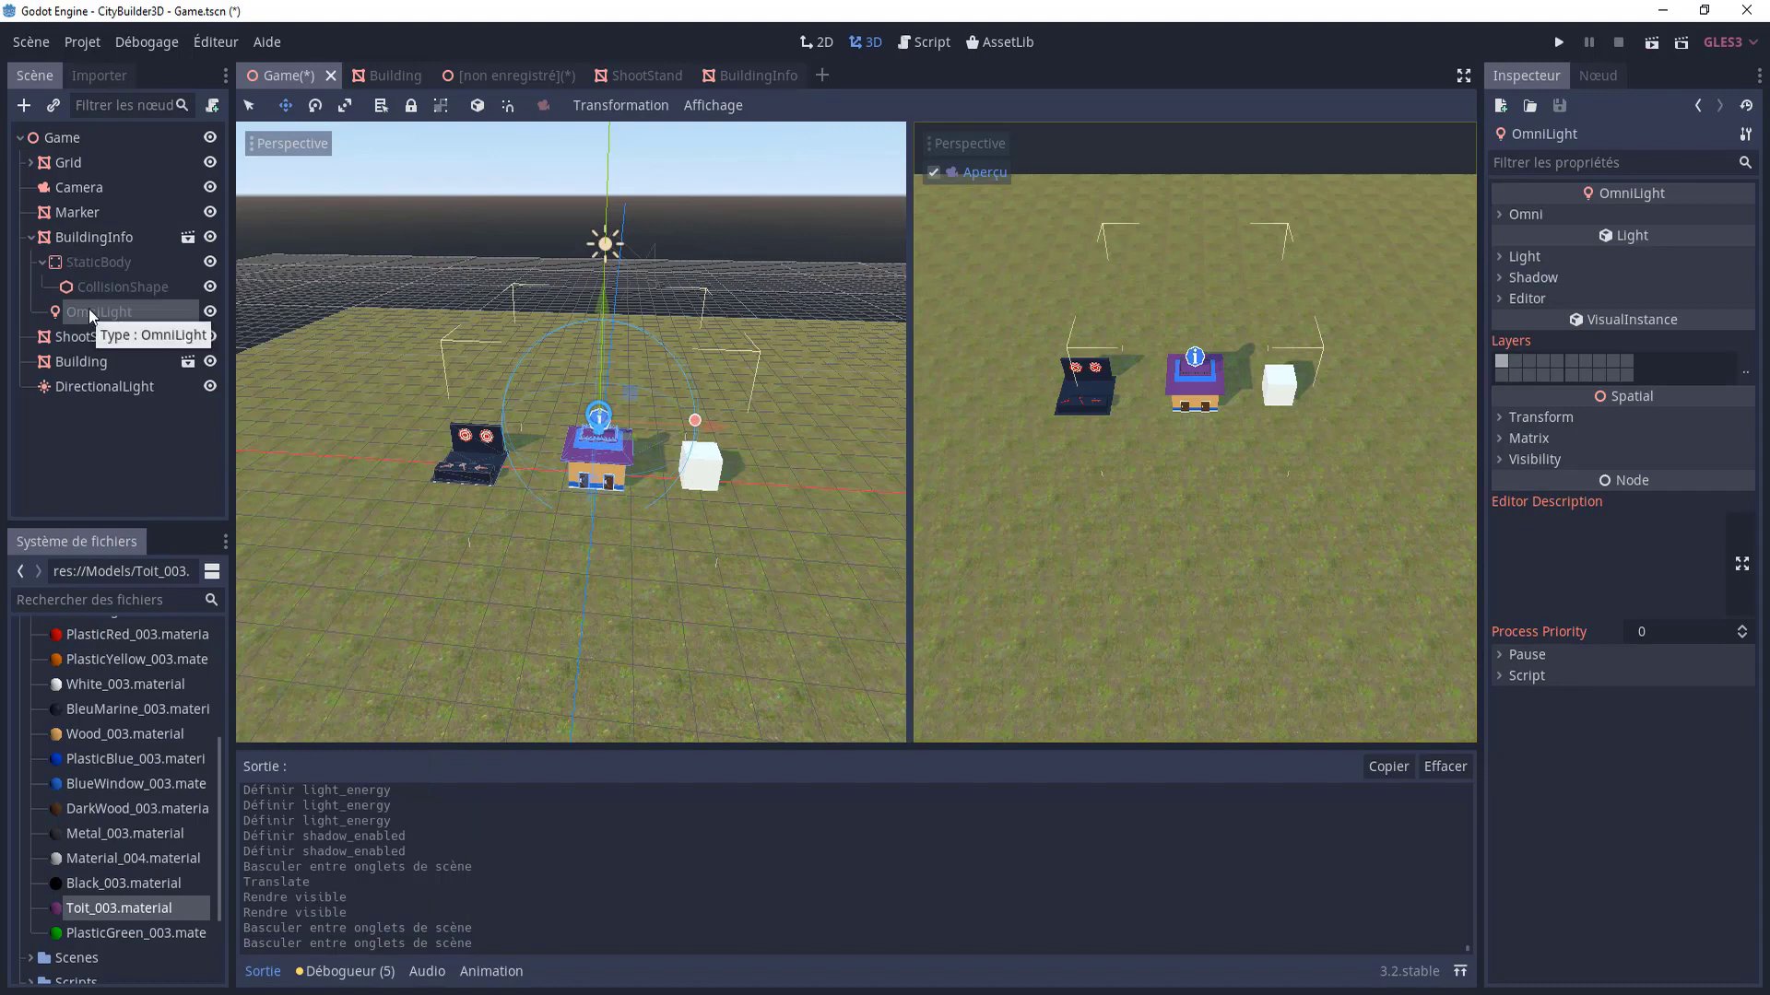
left_click_drag(697, 419, 742, 418)
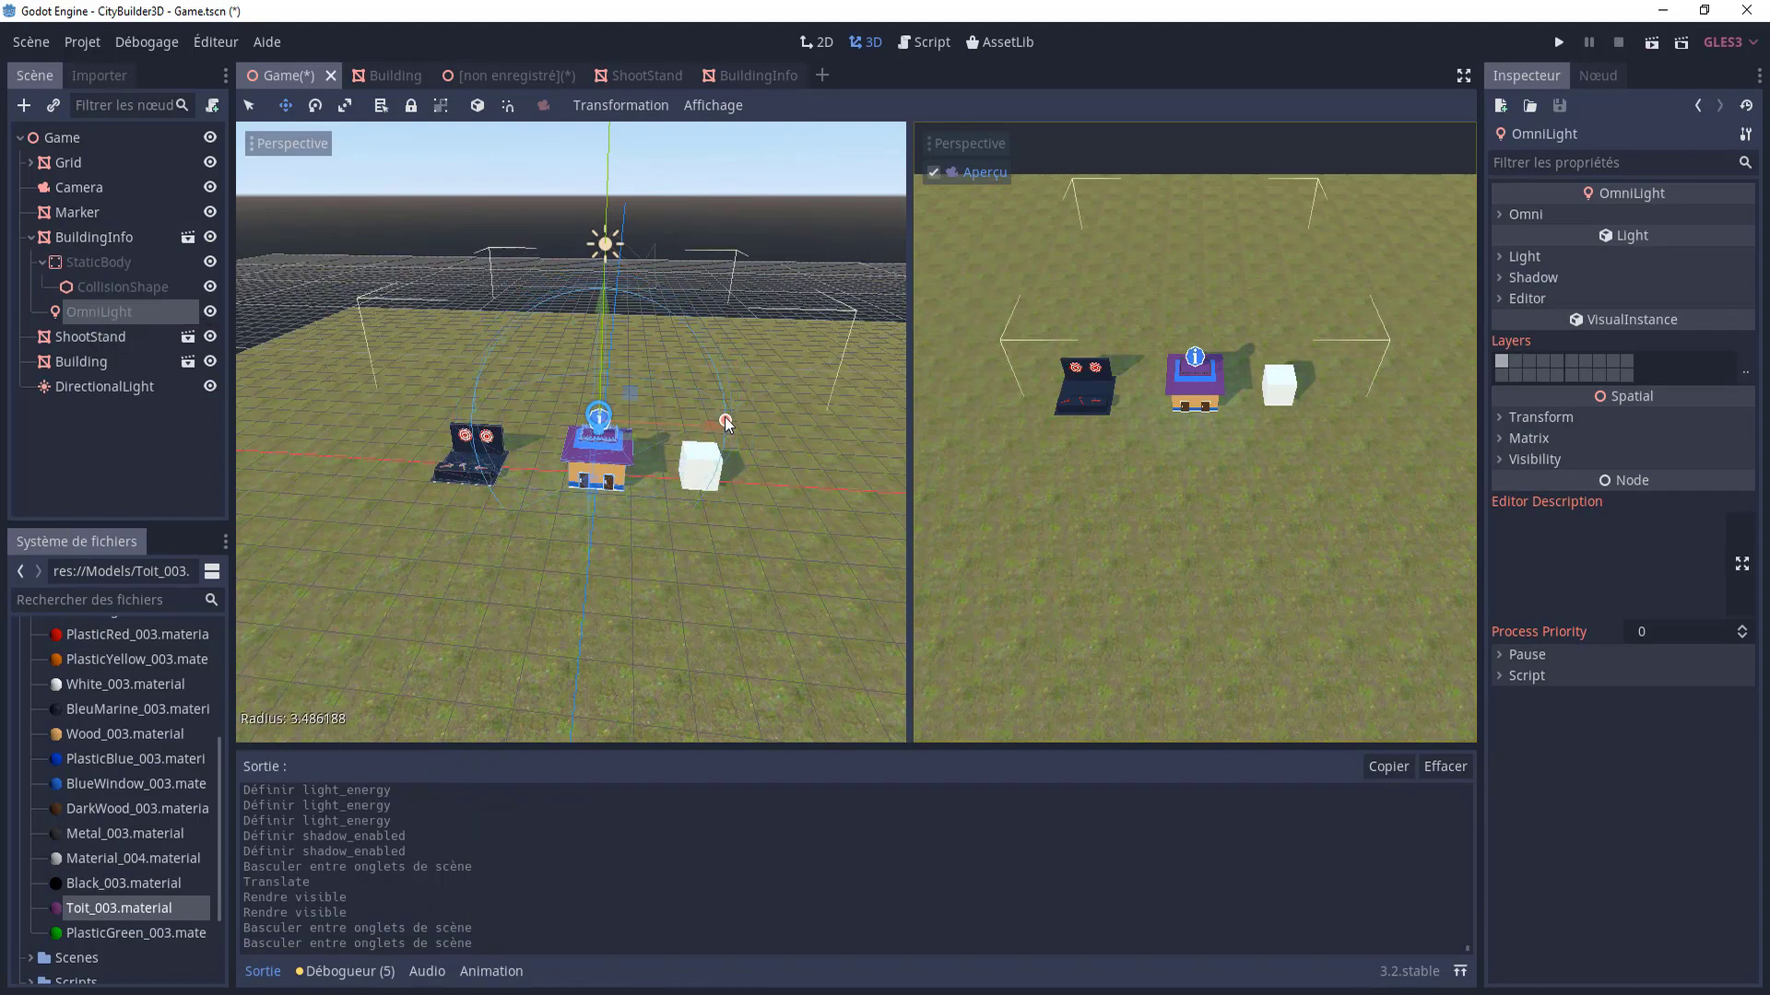
left_click_drag(743, 416, 804, 437)
left_click(210, 388)
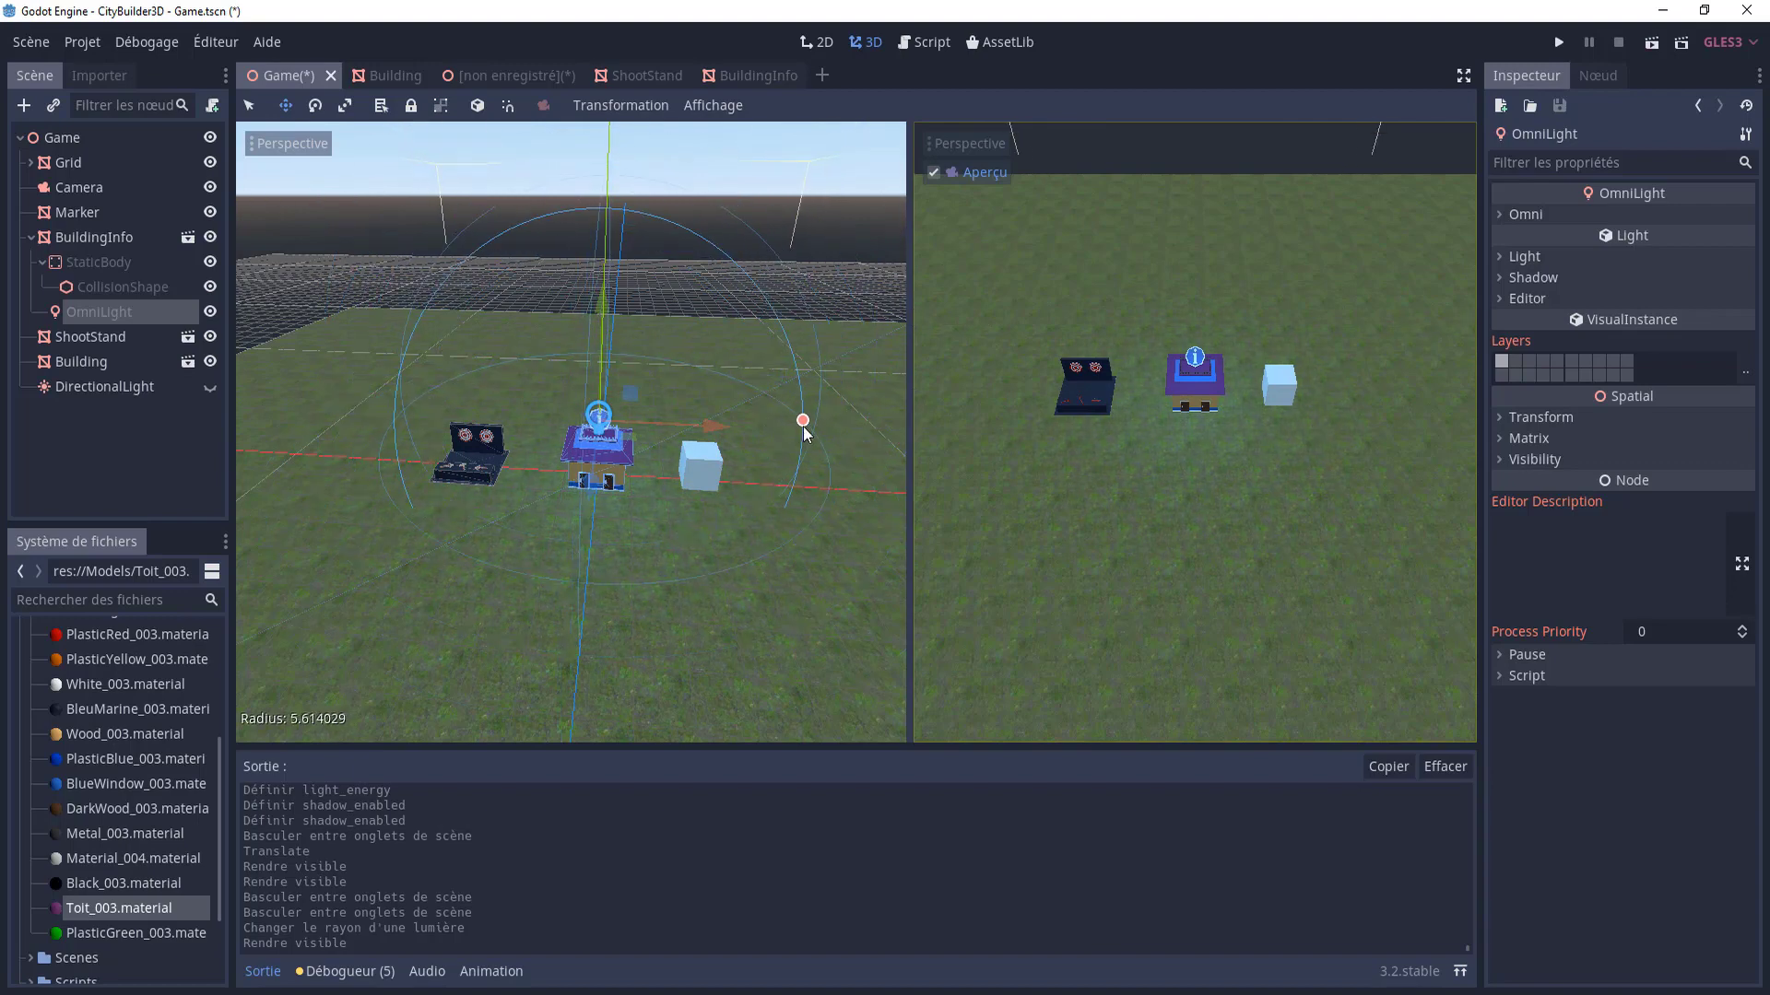
left_click_drag(802, 437, 798, 433)
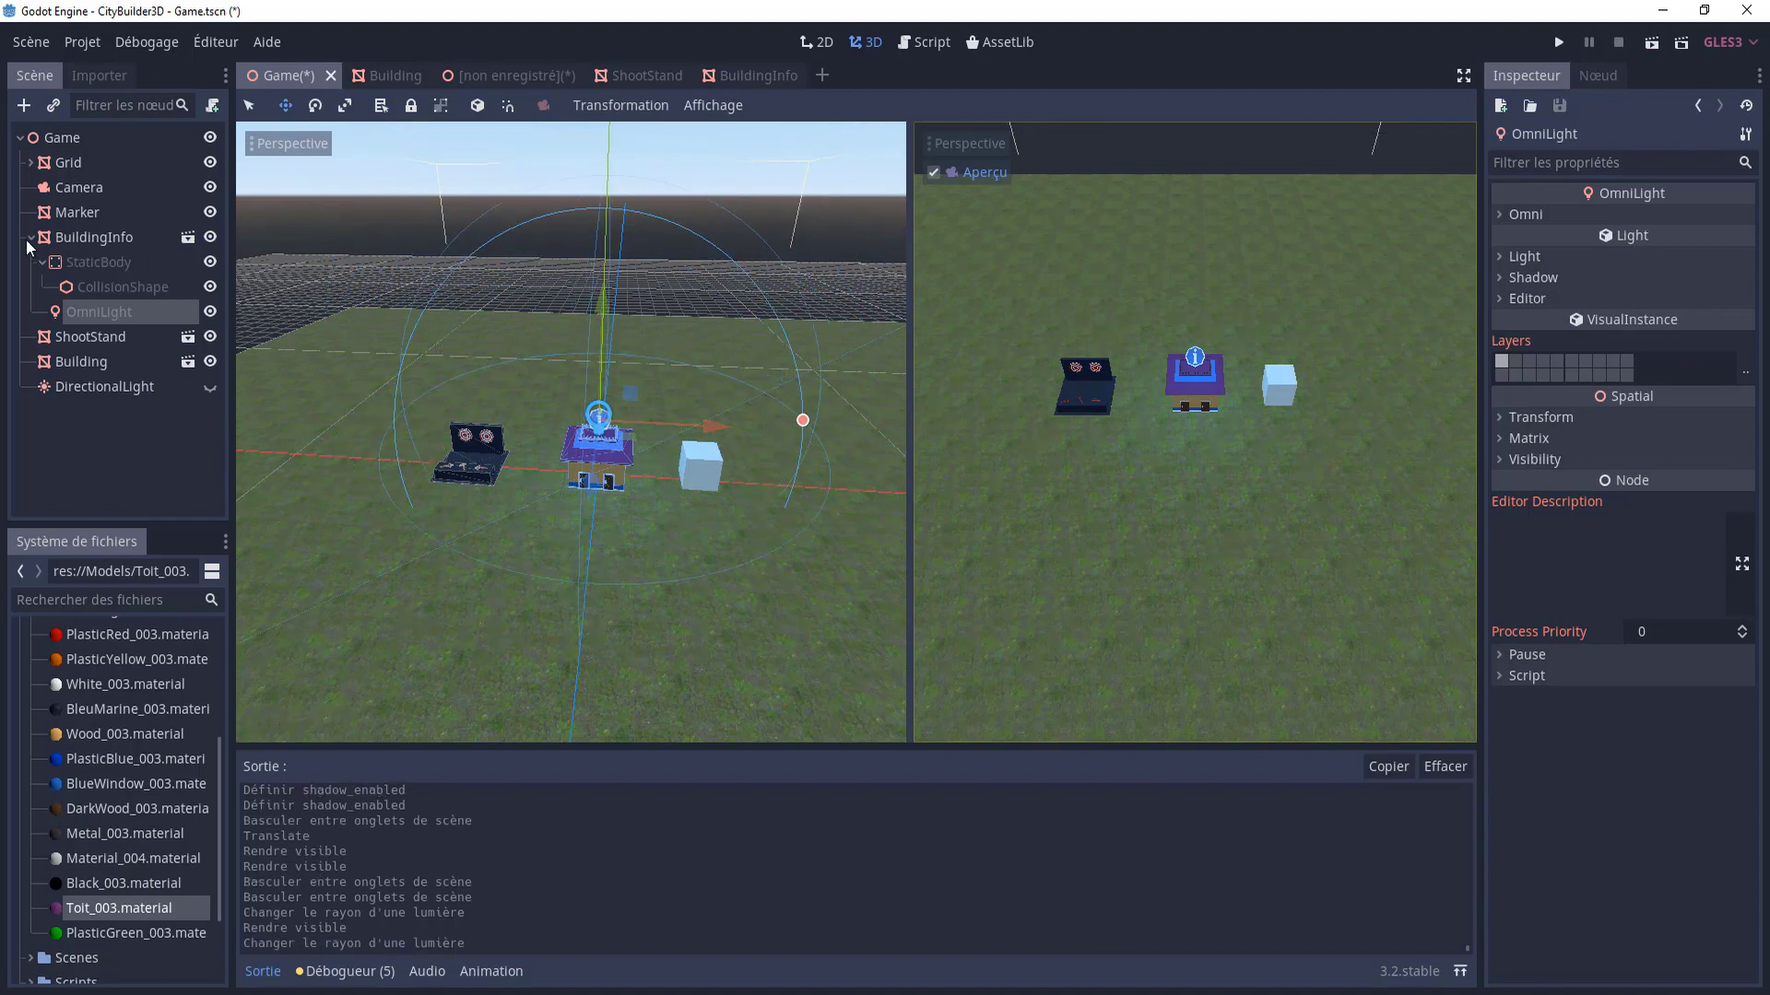
left_click(210, 386)
left_click(29, 237)
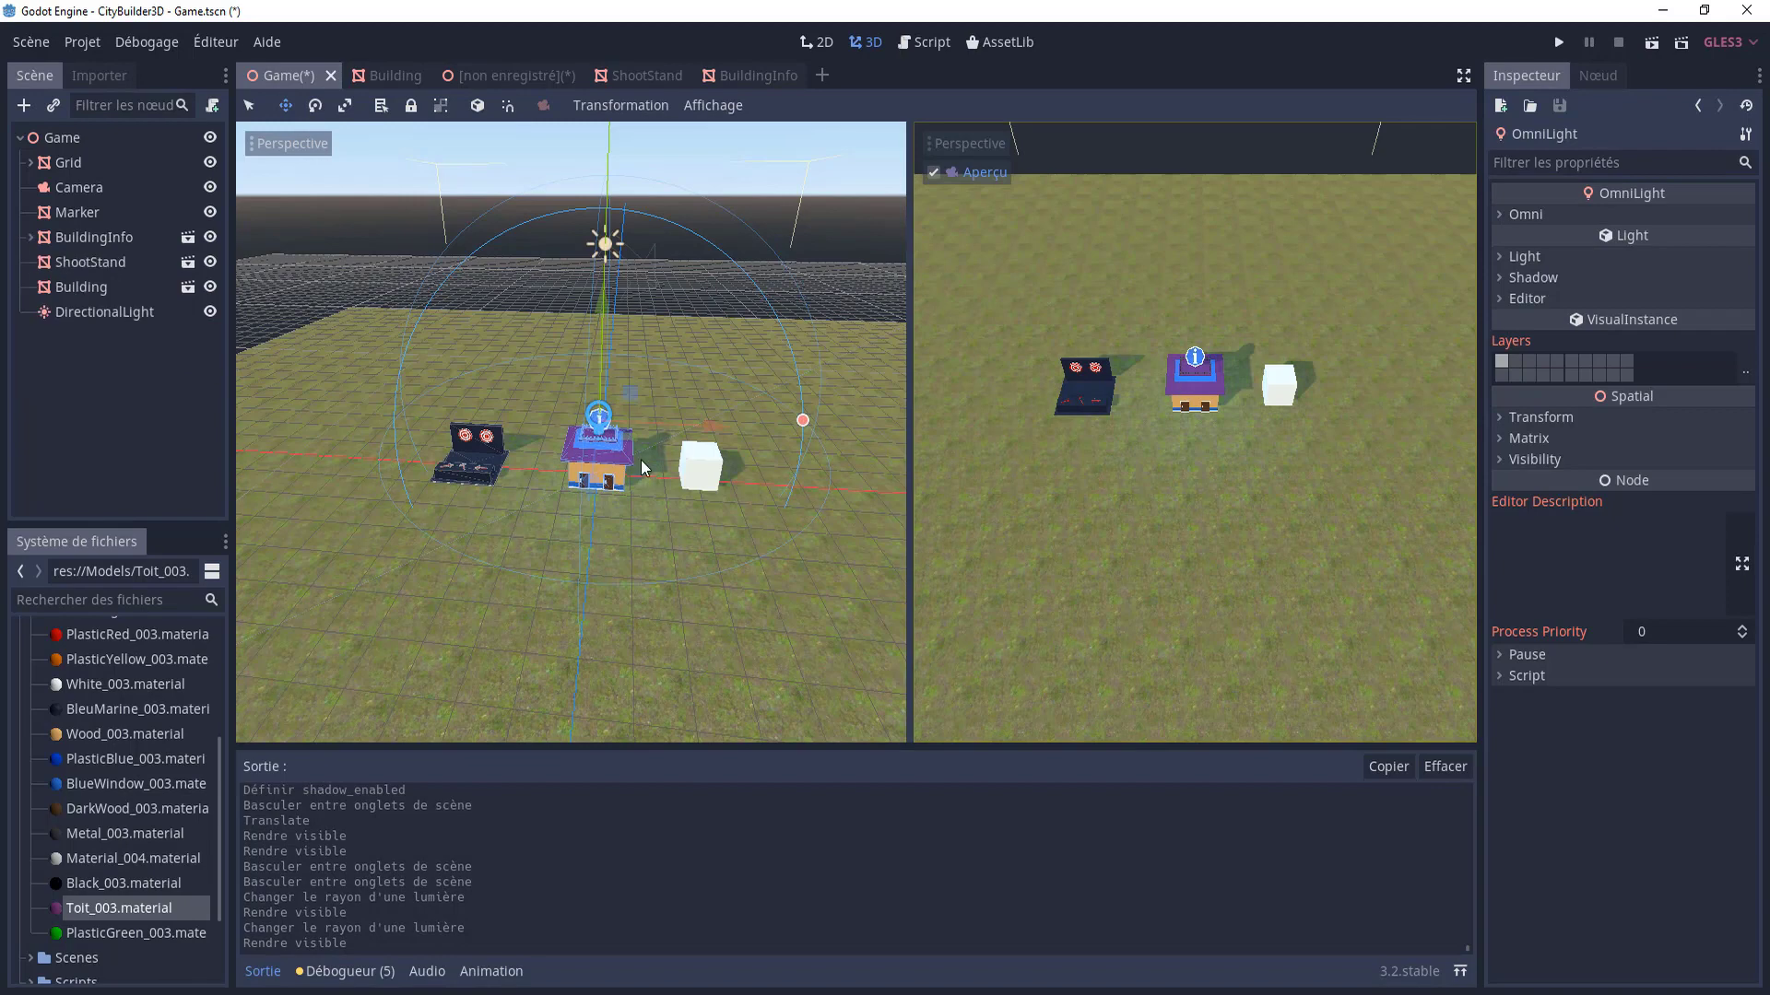
scroll(615, 378, "up", 5)
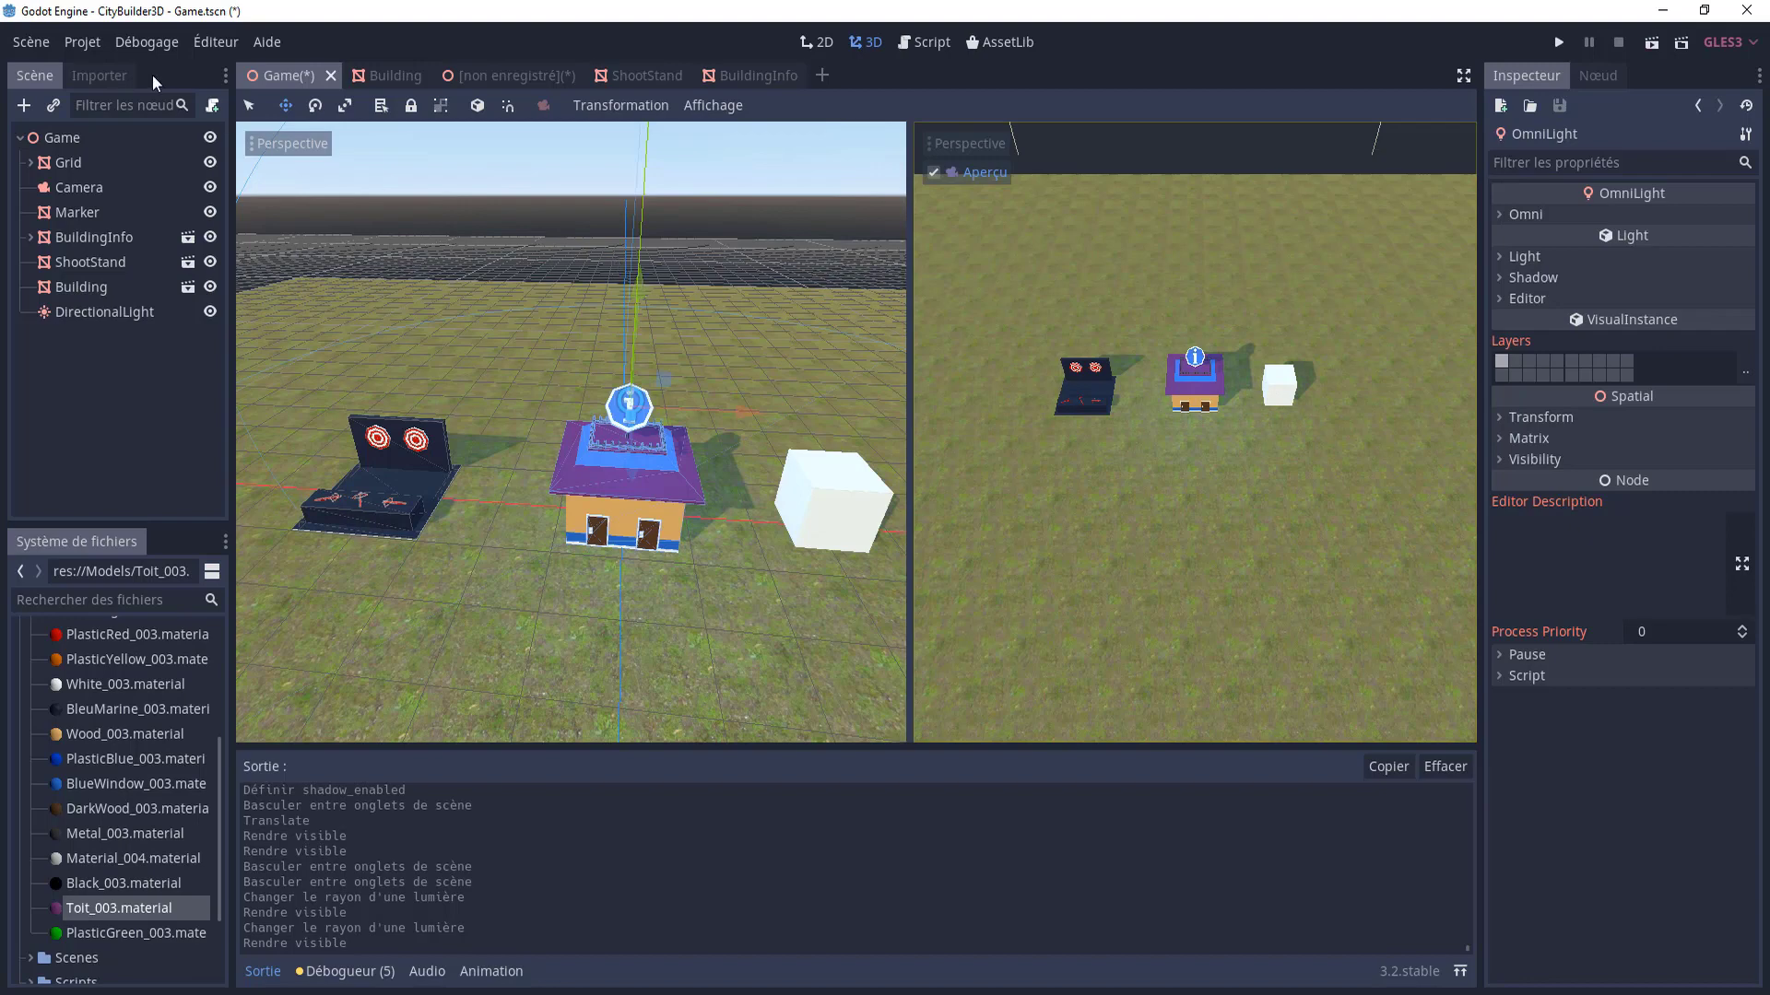
- Open Project Settings on the General tab and go to Rendering > Quality
left_click(80, 45)
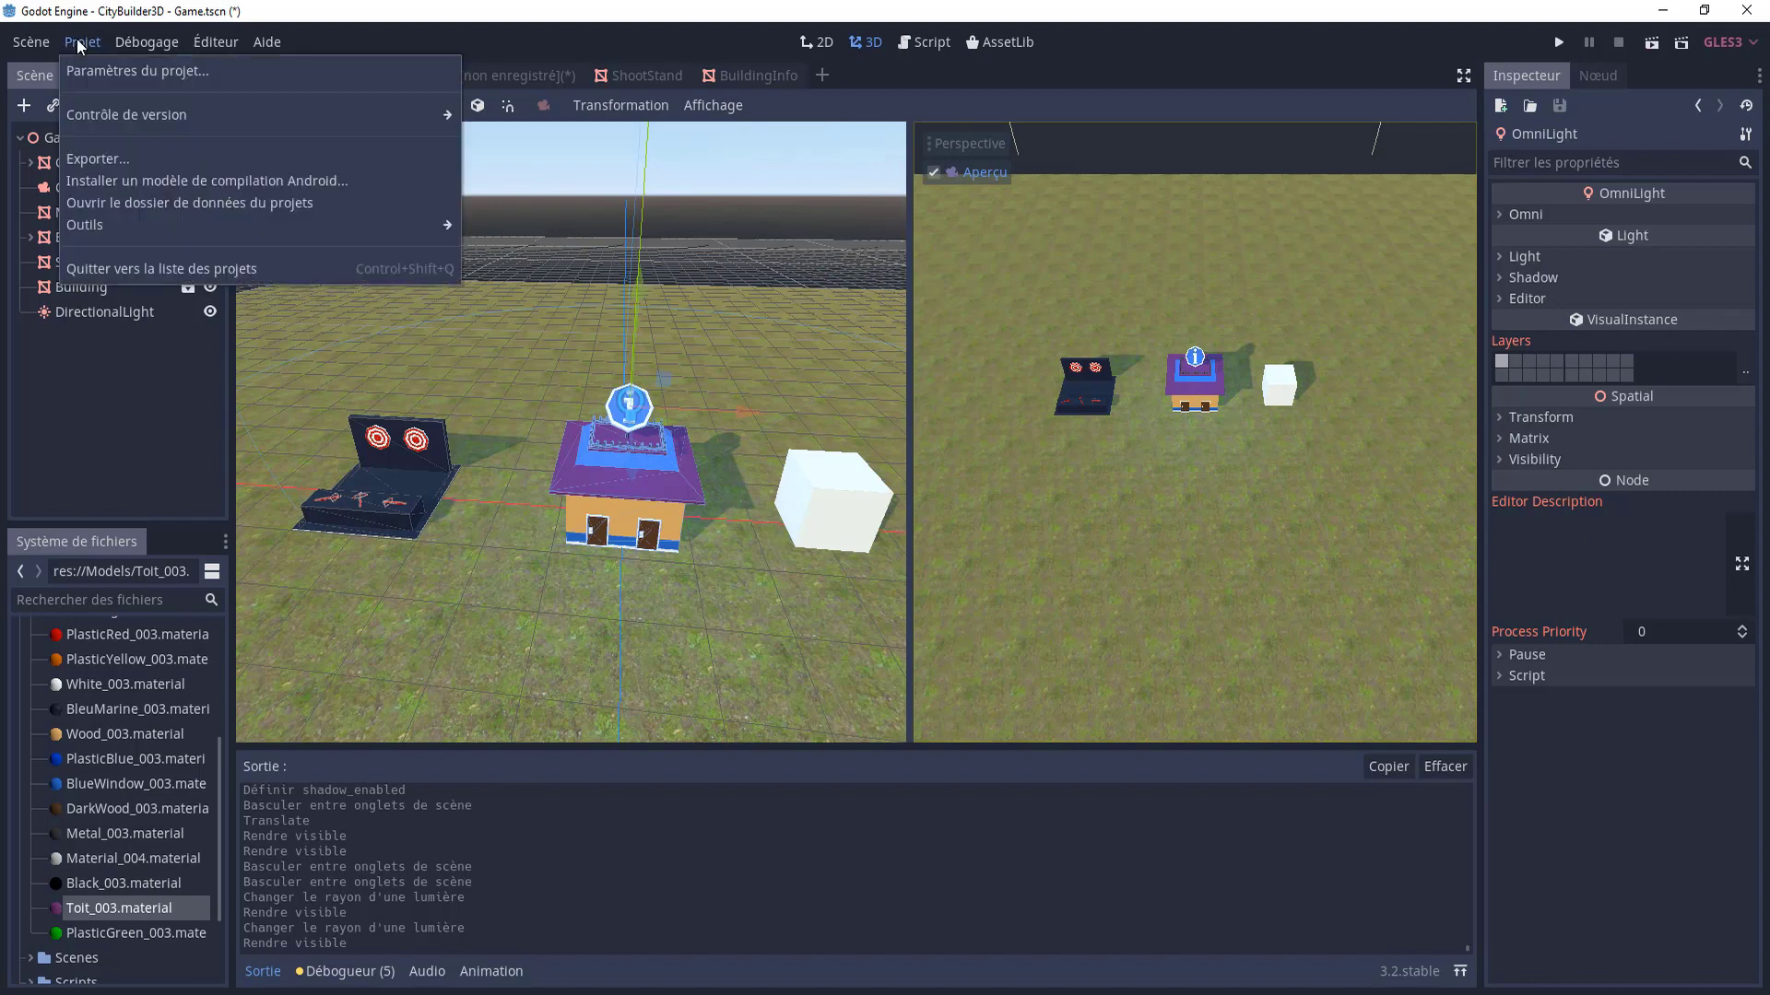
left_click(98, 69)
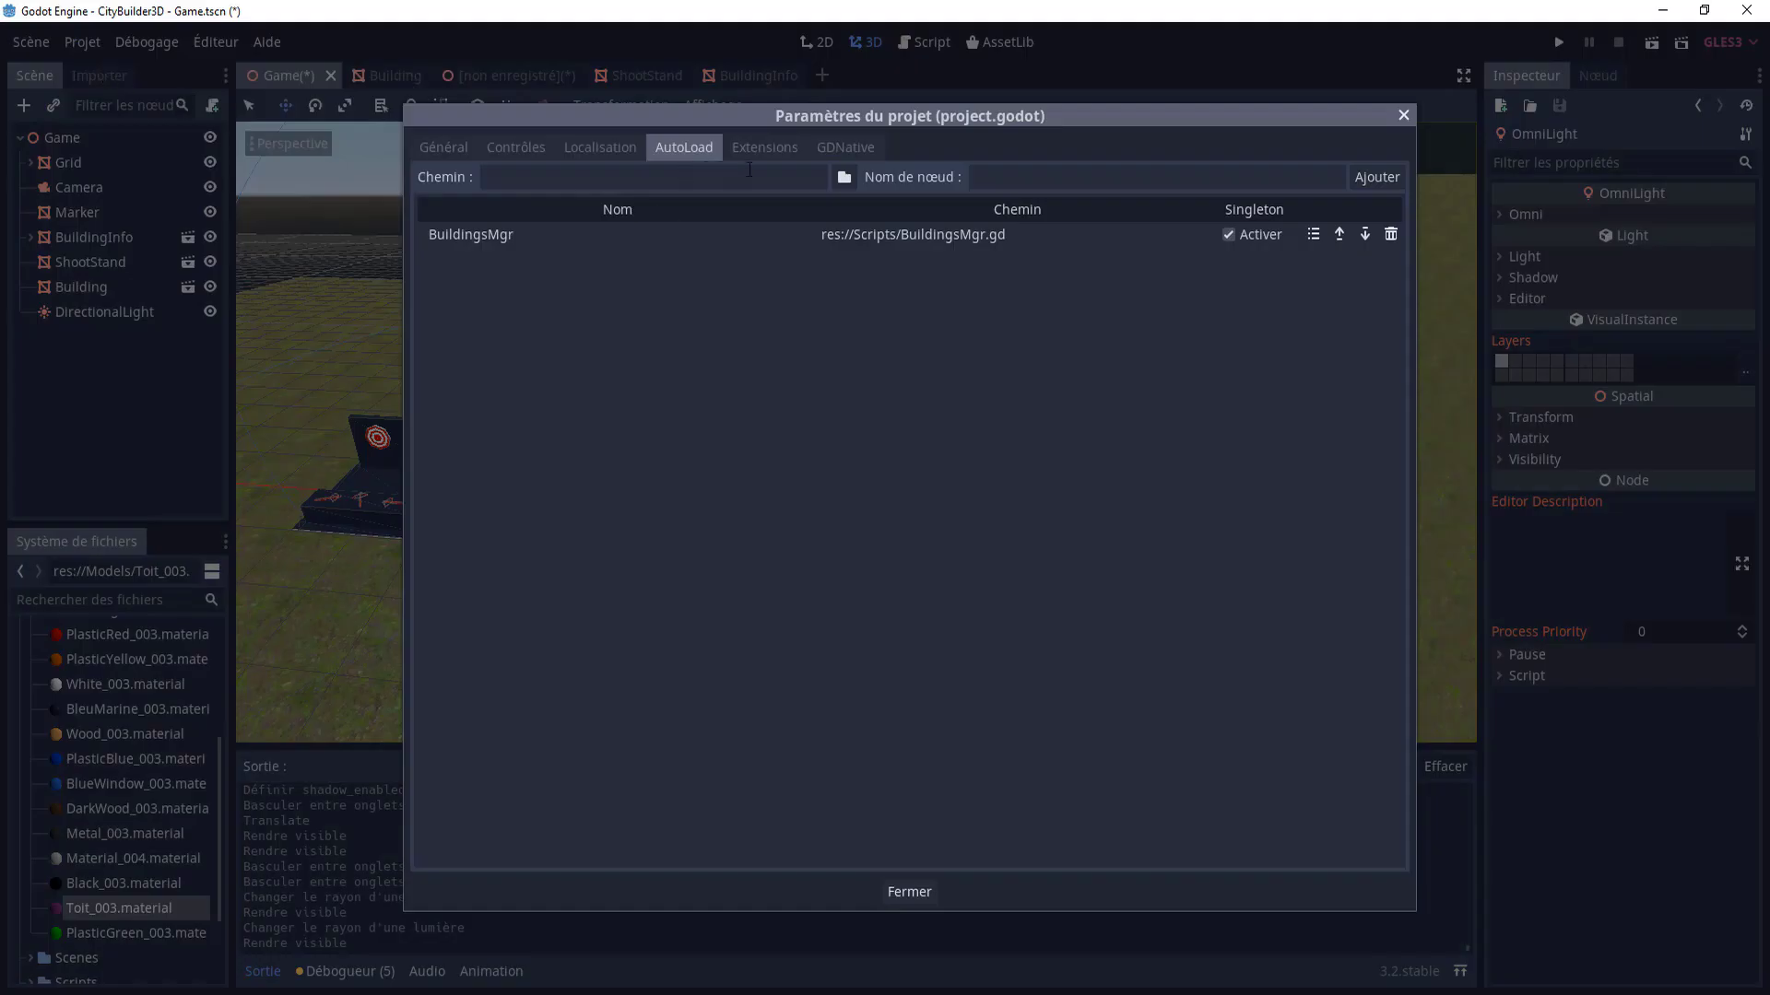
left_click(444, 148)
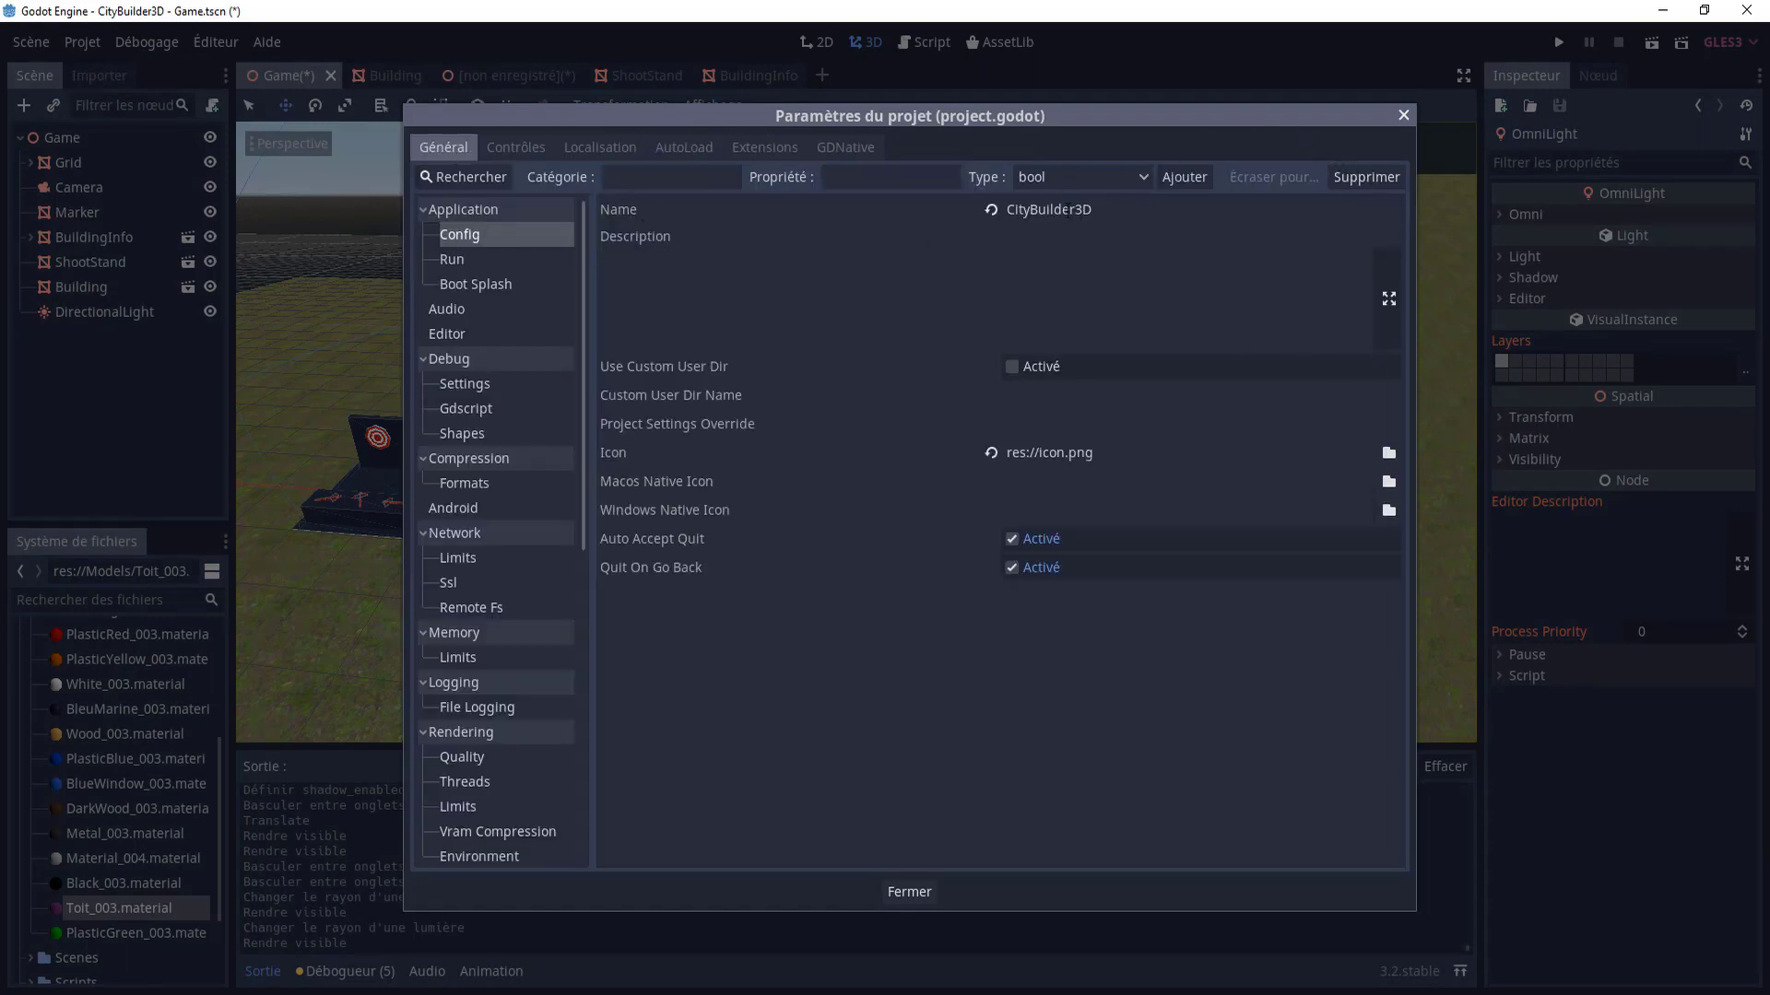
left_click(1058, 209)
left_click(873, 339)
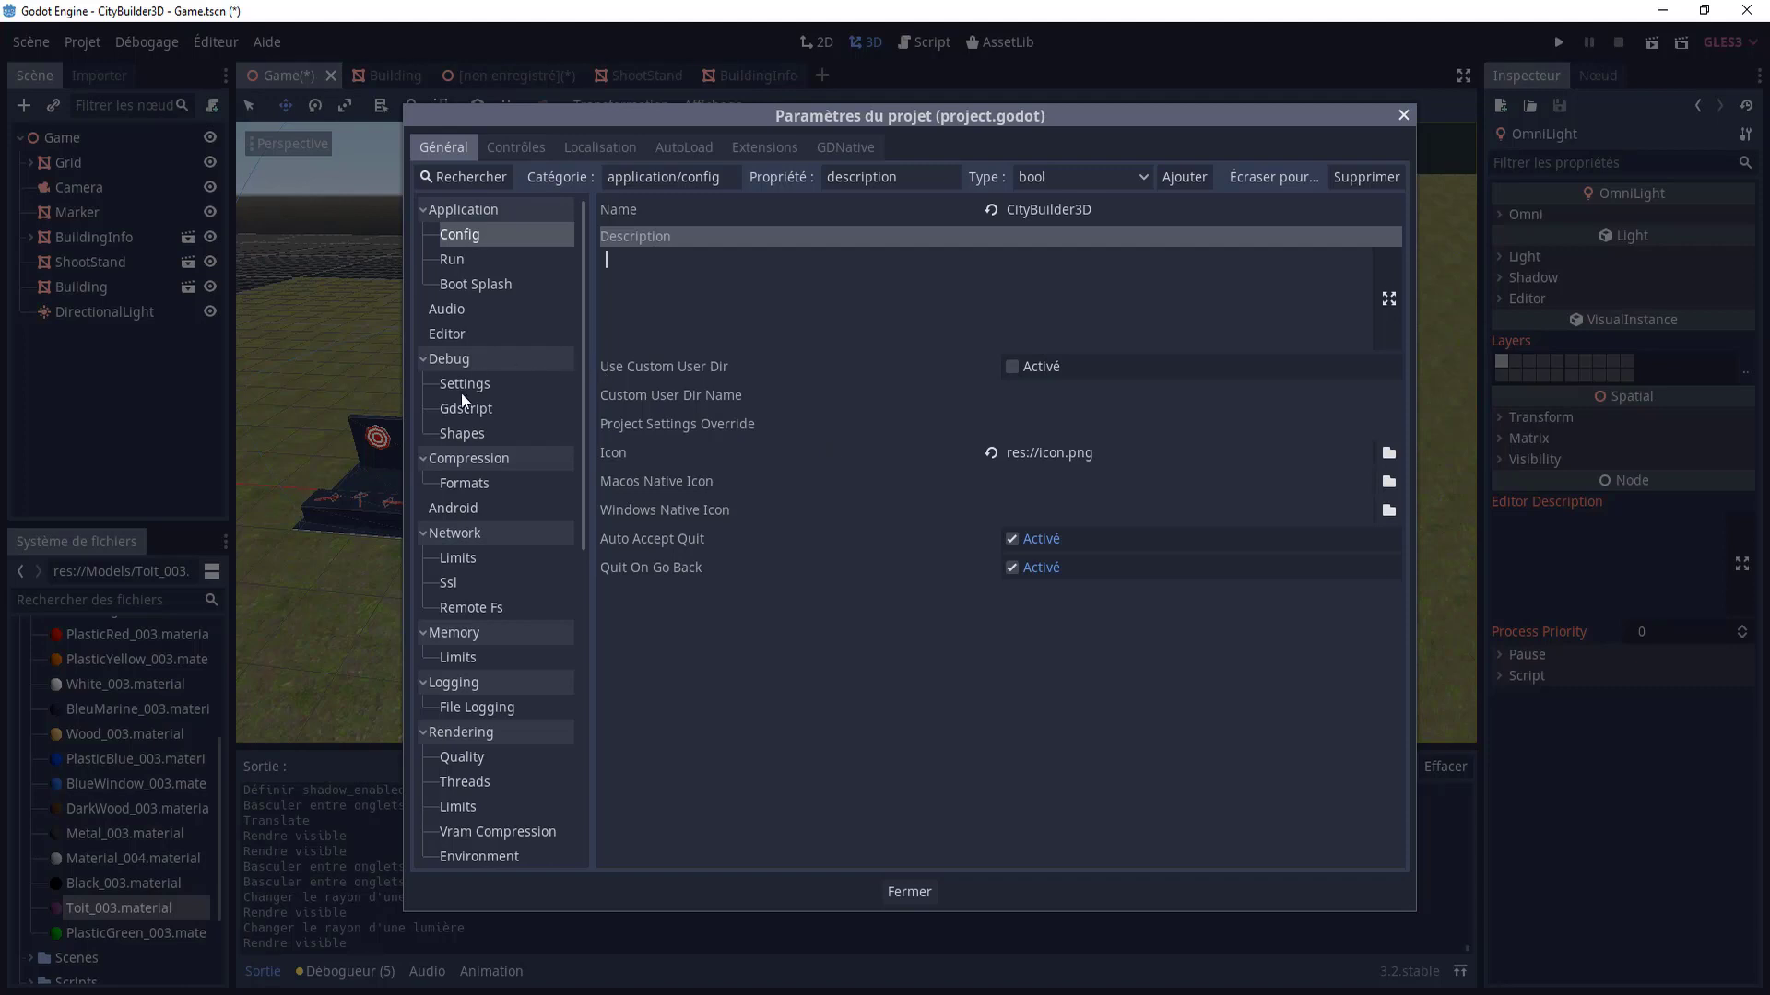
left_click_drag(588, 328, 601, 484)
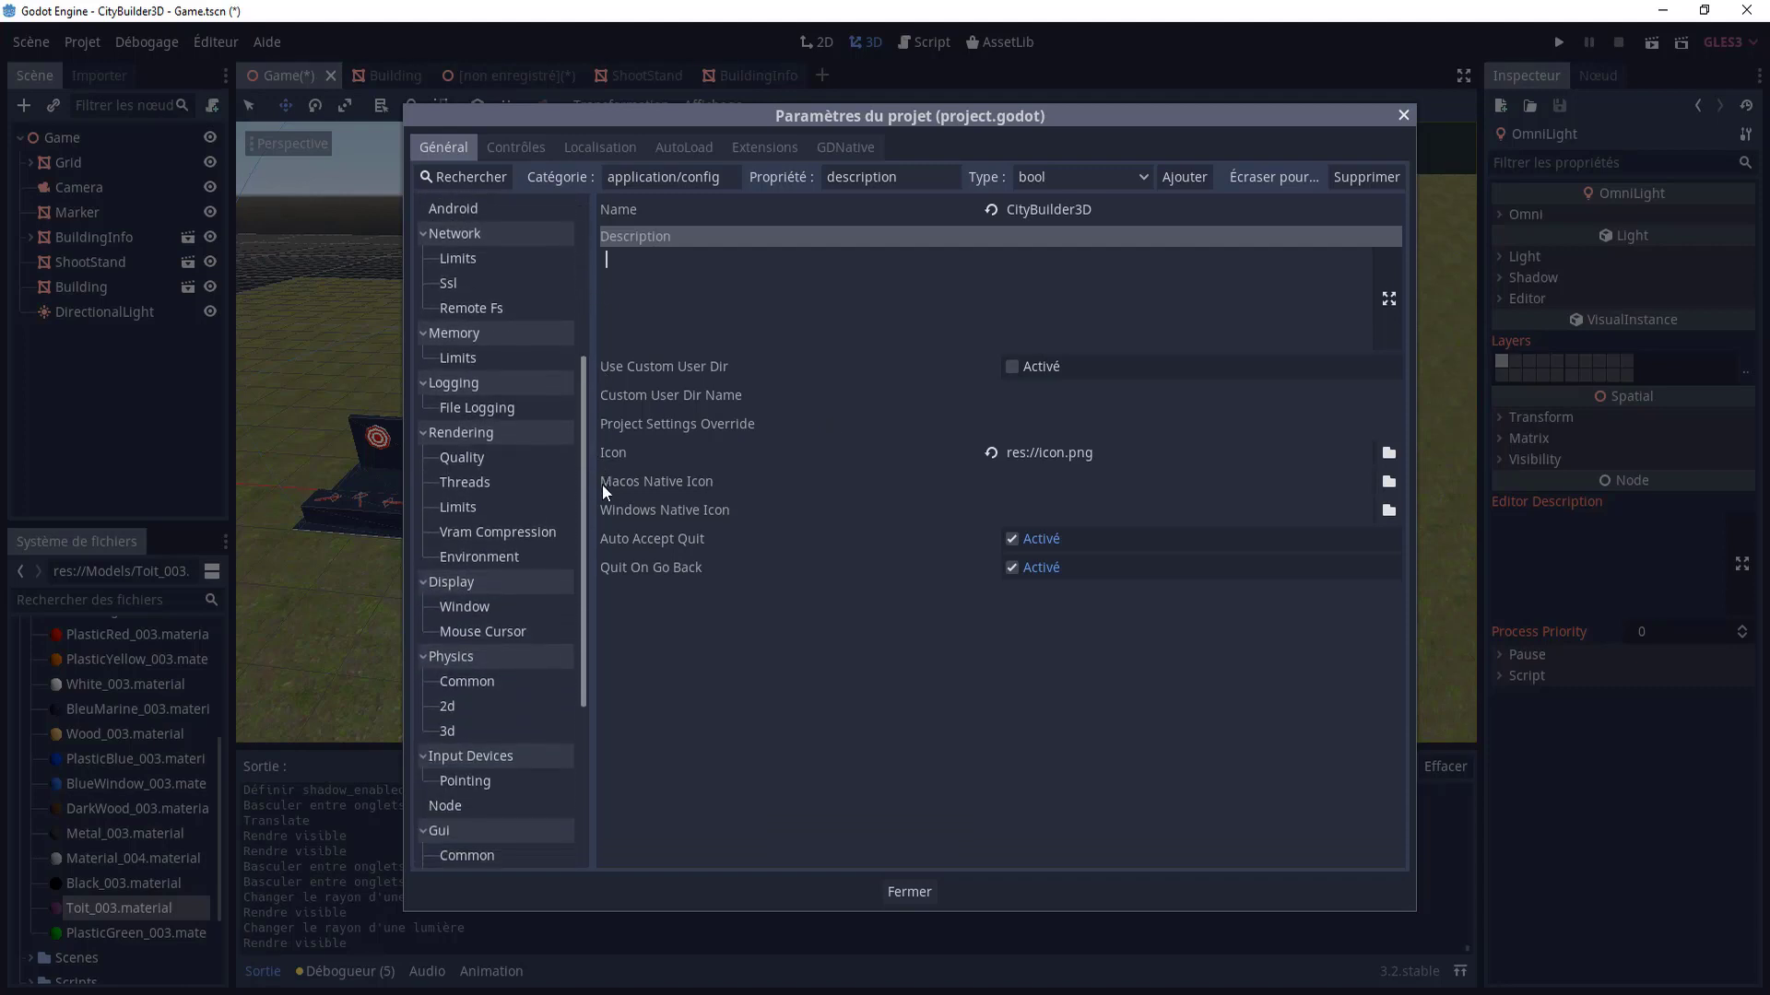
left_click(480, 456)
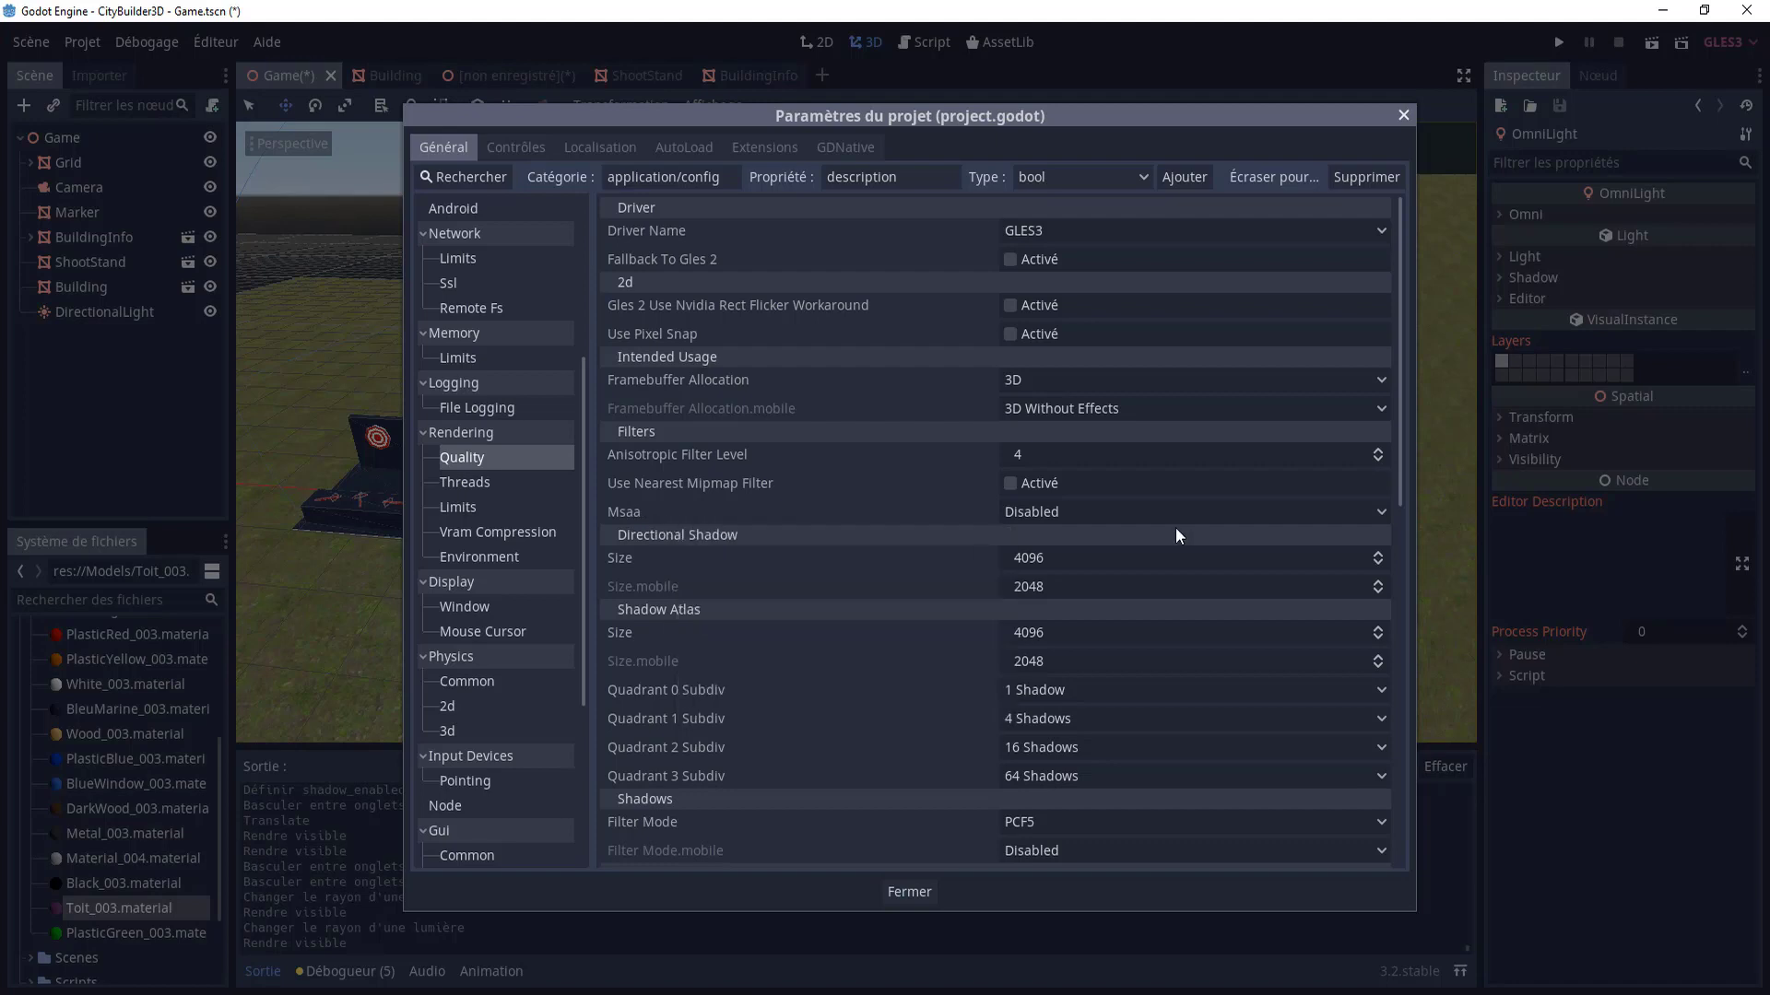
- Set MSAA to 4x, shadow filter mode to PCF13 and subsurface scattering quality to High
left_click(1091, 511)
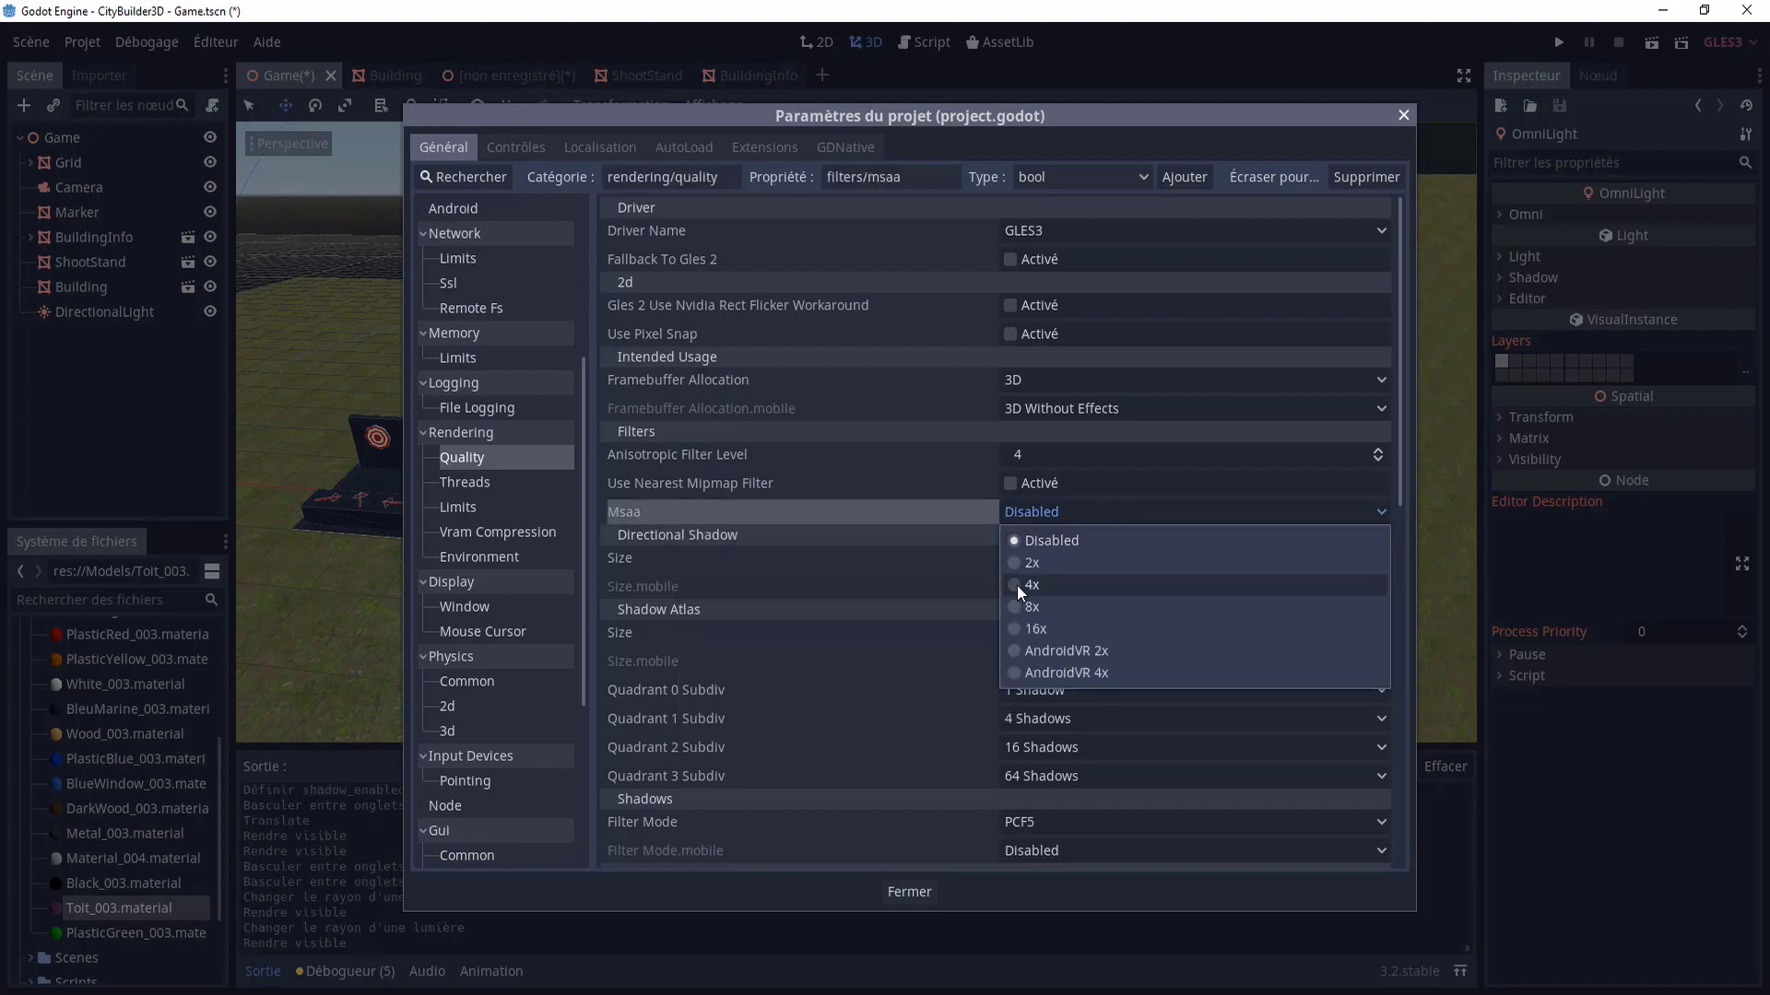
left_click(1016, 583)
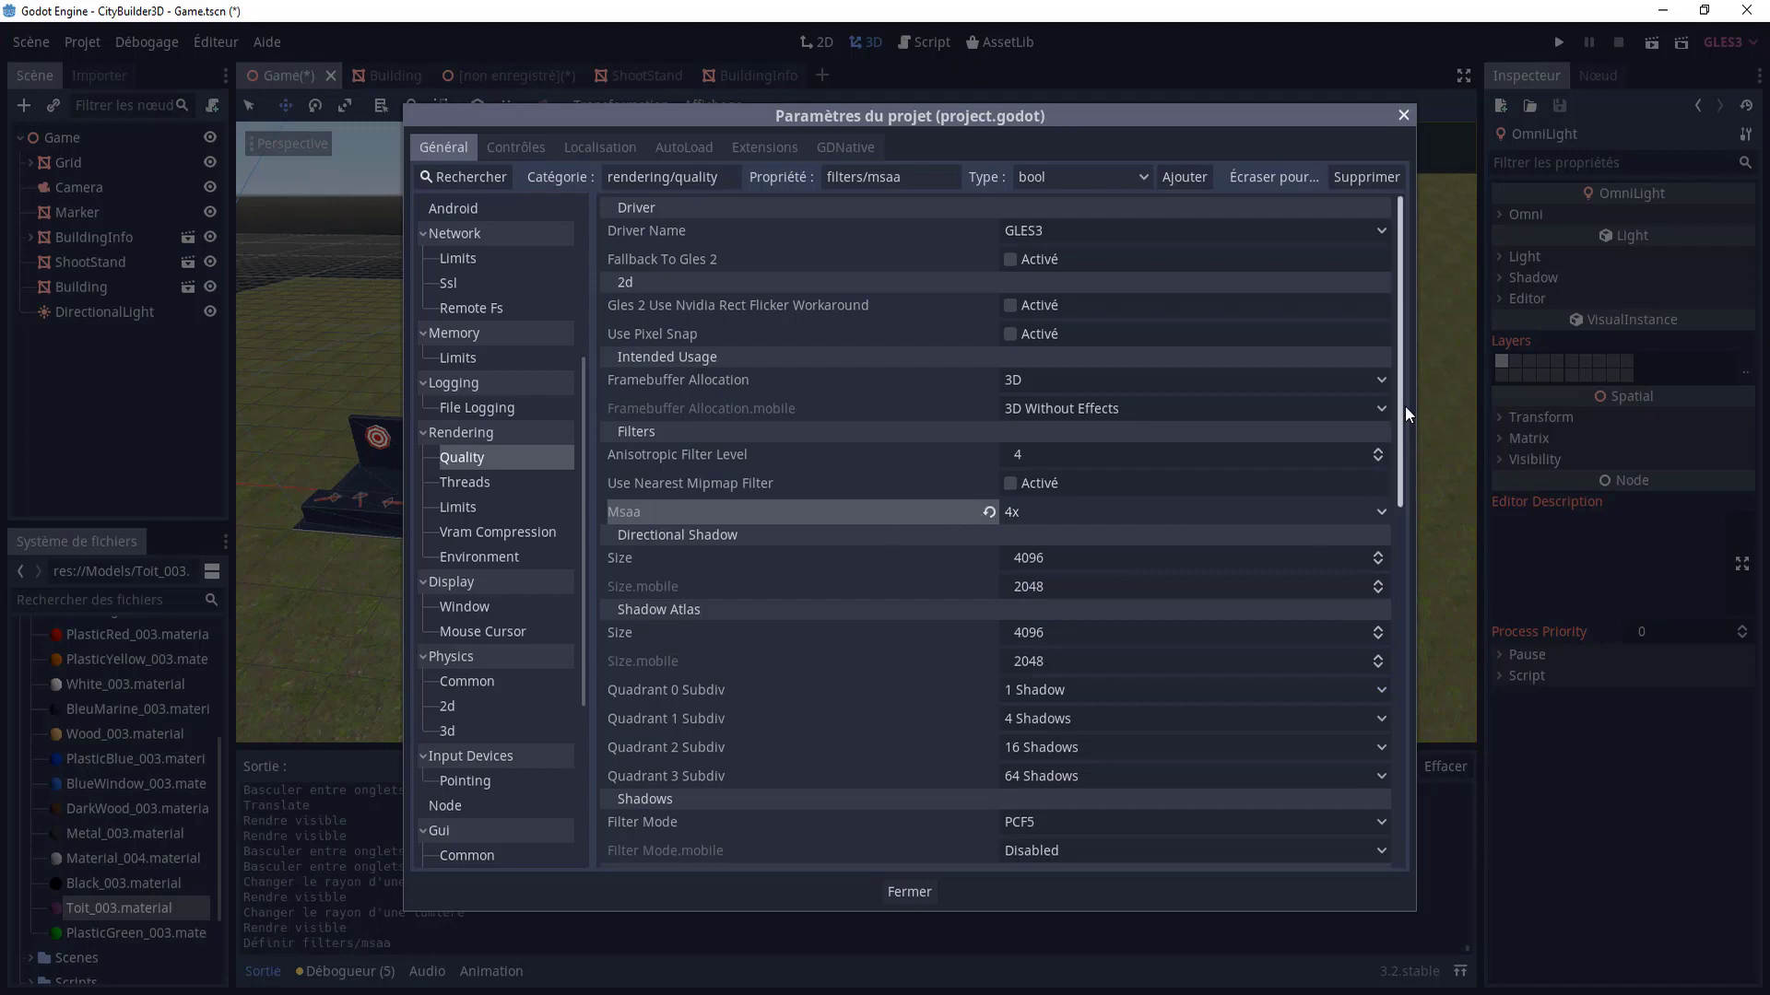
left_click_drag(1403, 406, 1365, 579)
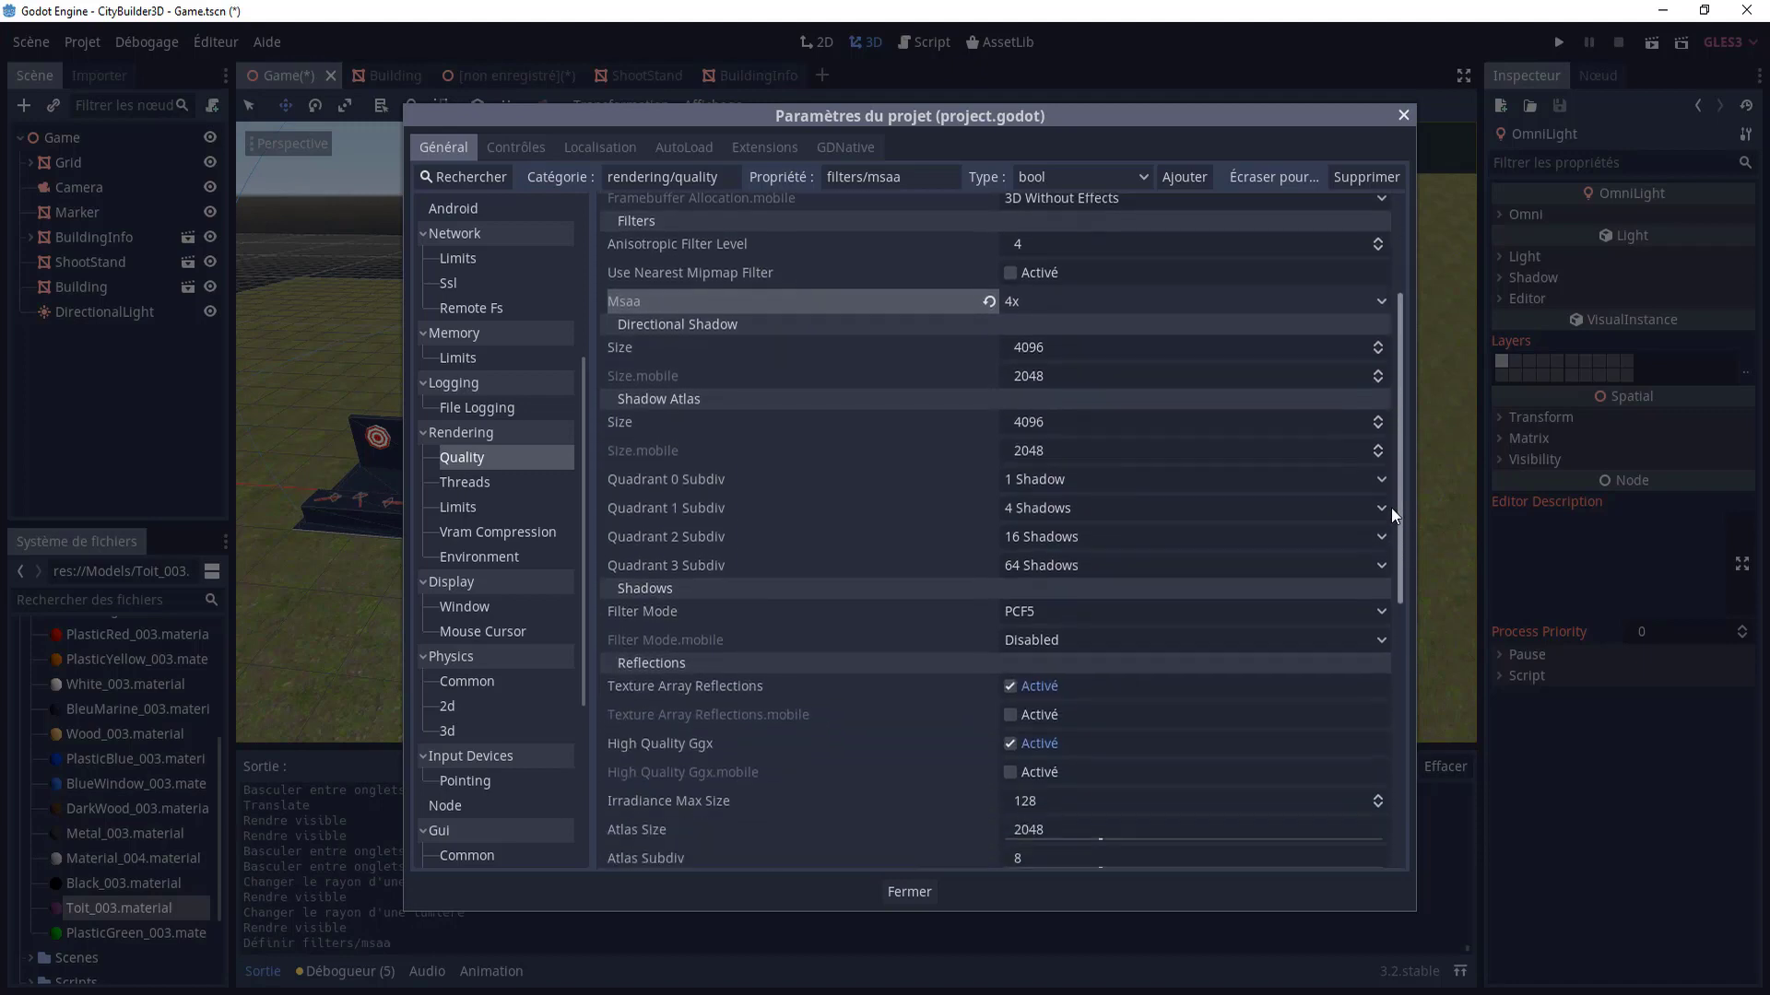
scroll(1366, 579, "down", 1)
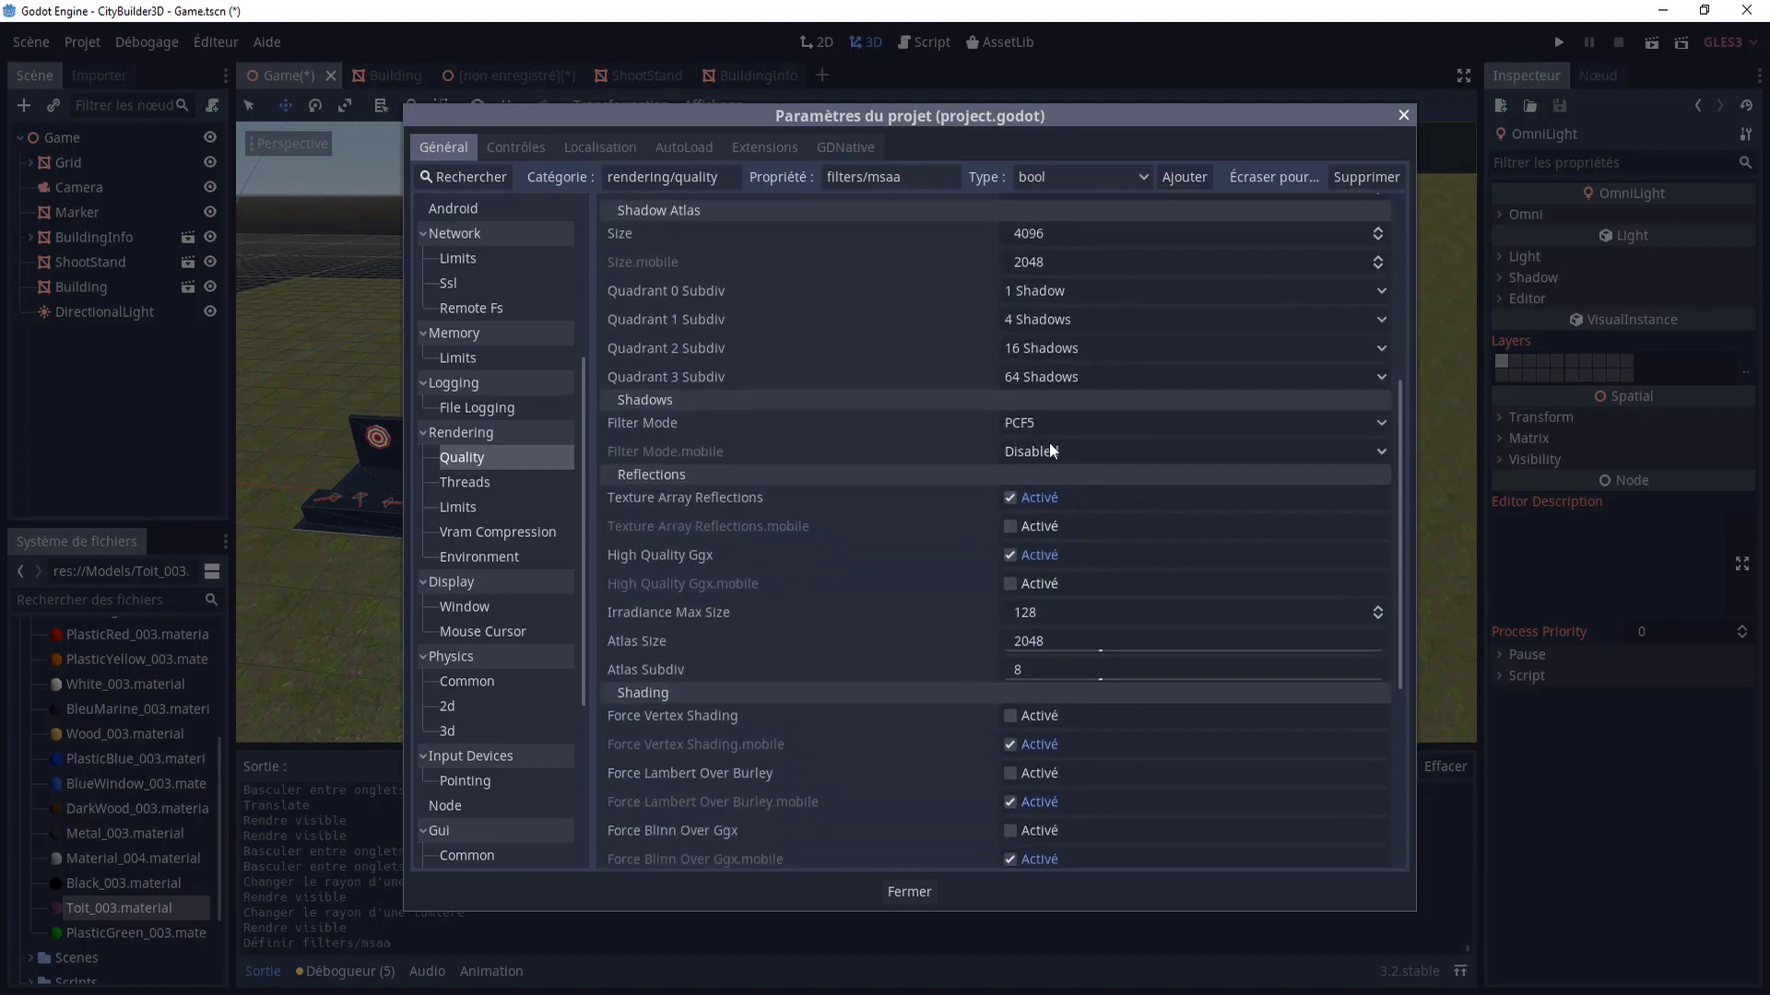
left_click(1065, 423)
left_click(1073, 496)
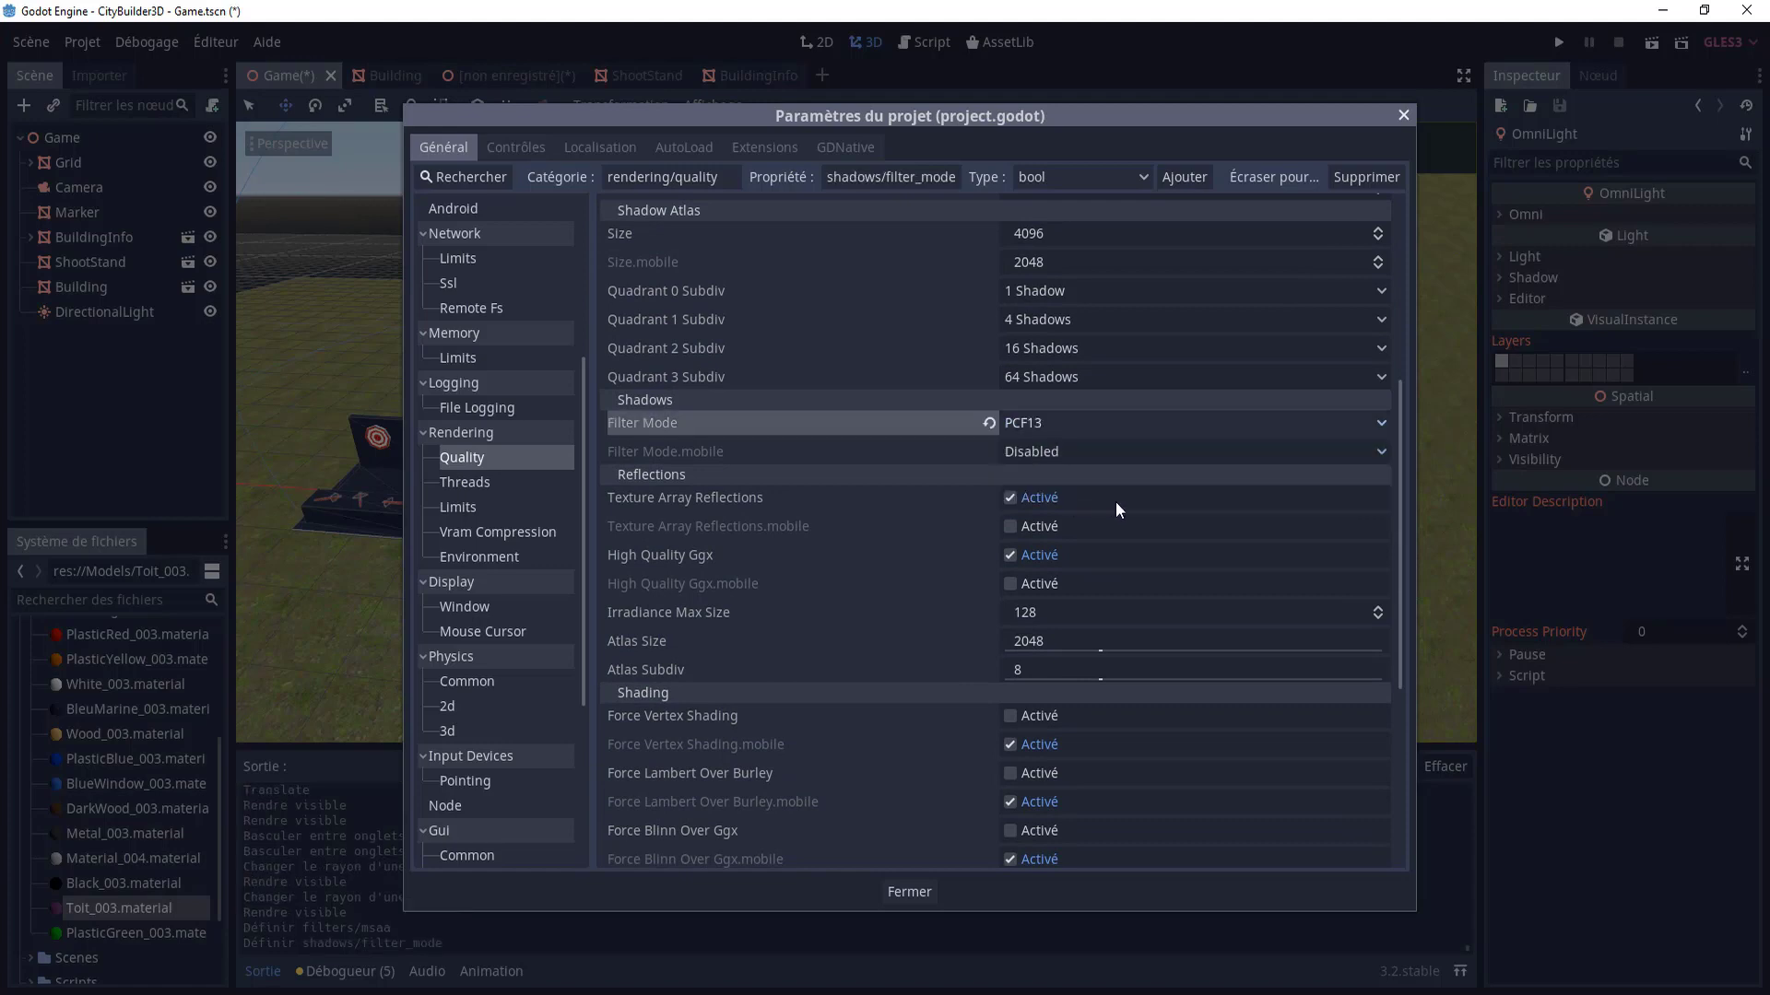
left_click_drag(1402, 459, 1401, 538)
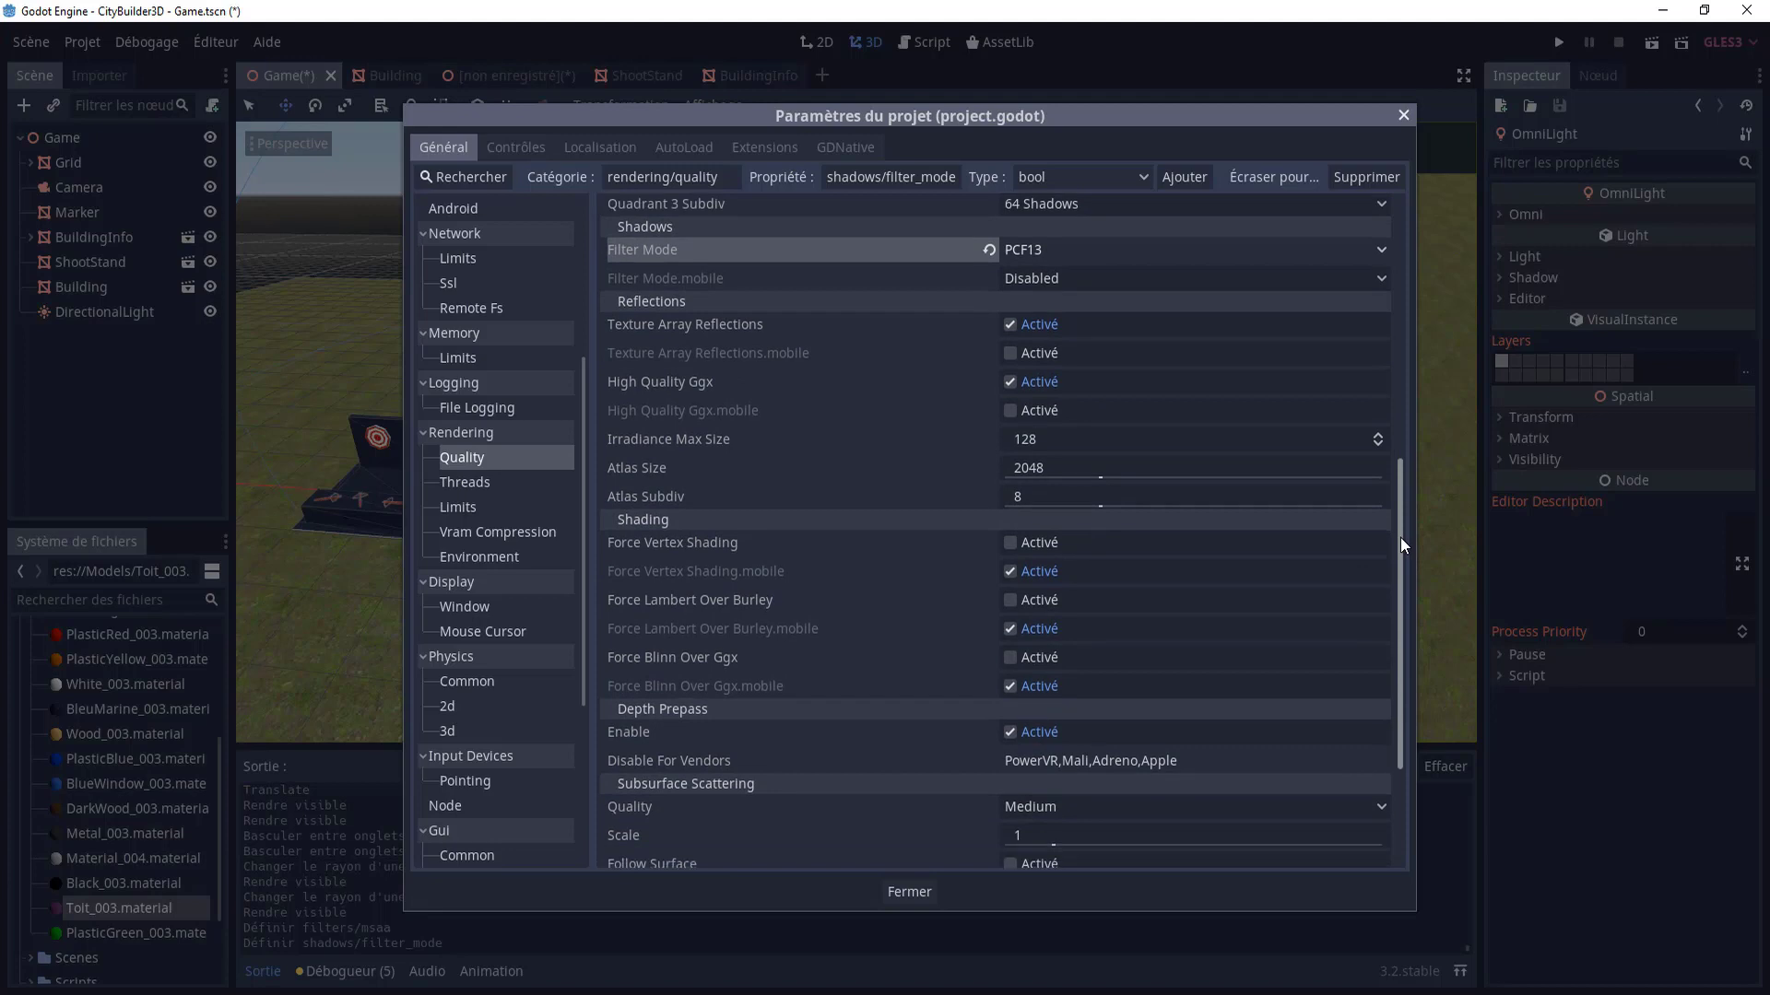
left_click_drag(1401, 540, 1391, 665)
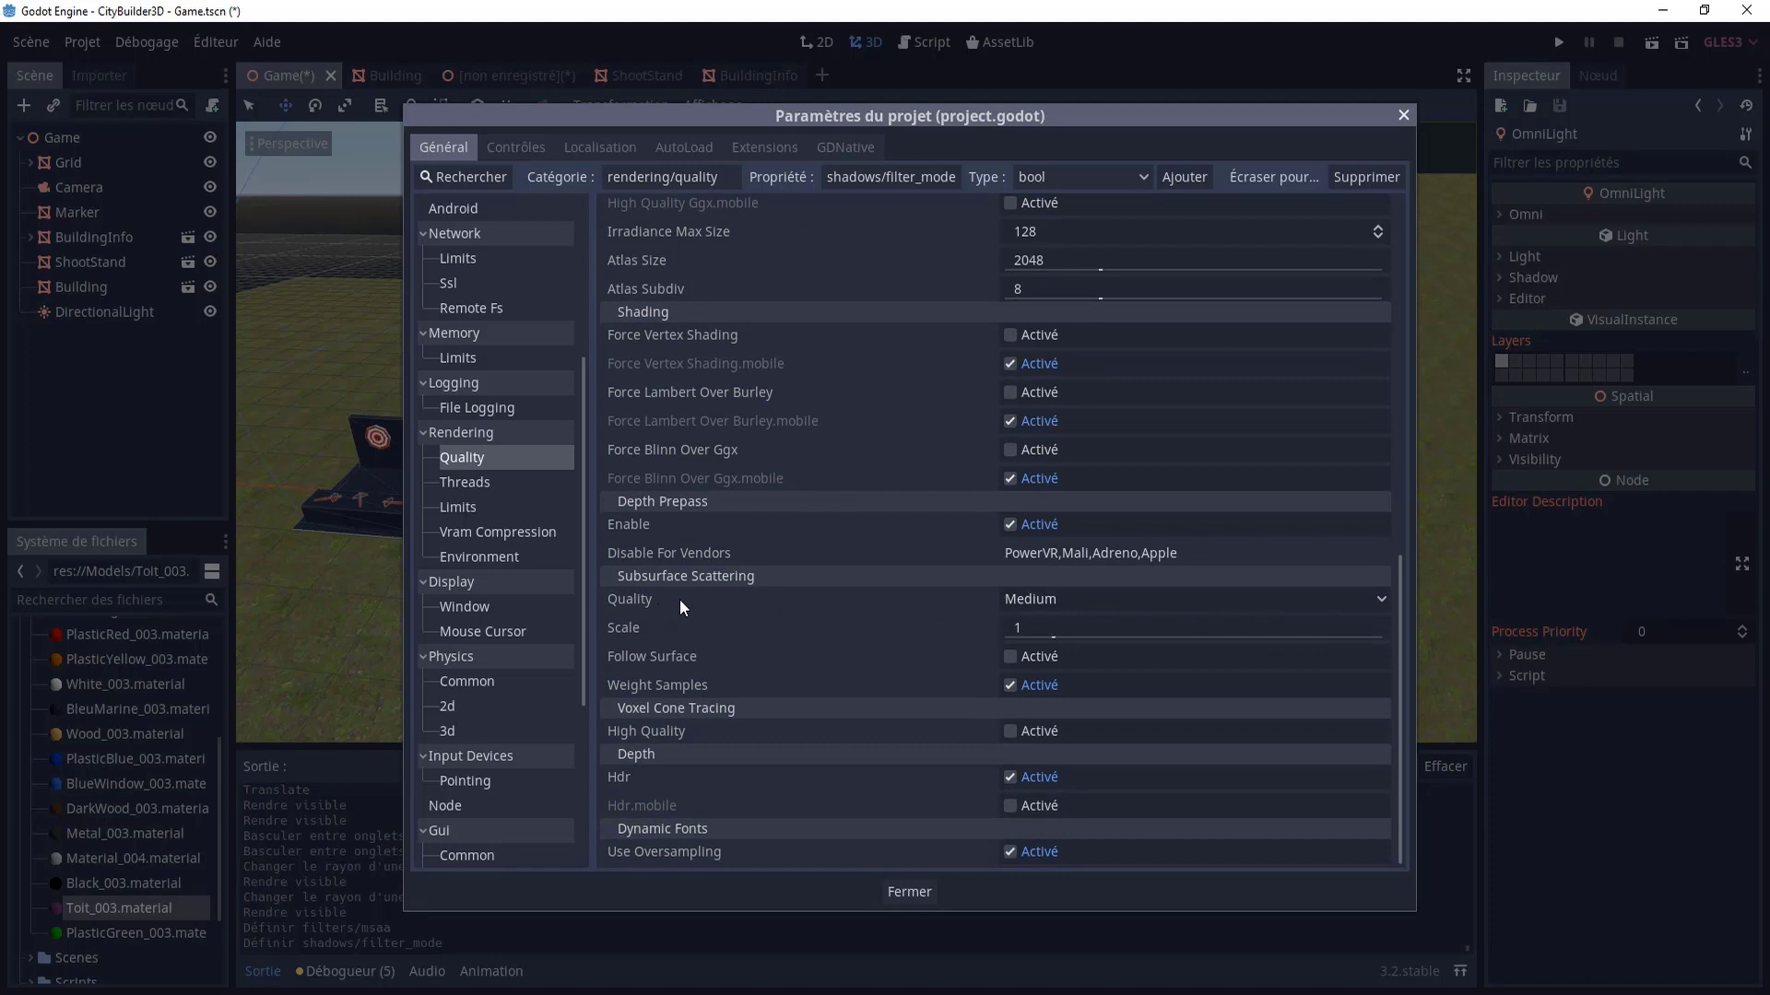
left_click(1147, 597)
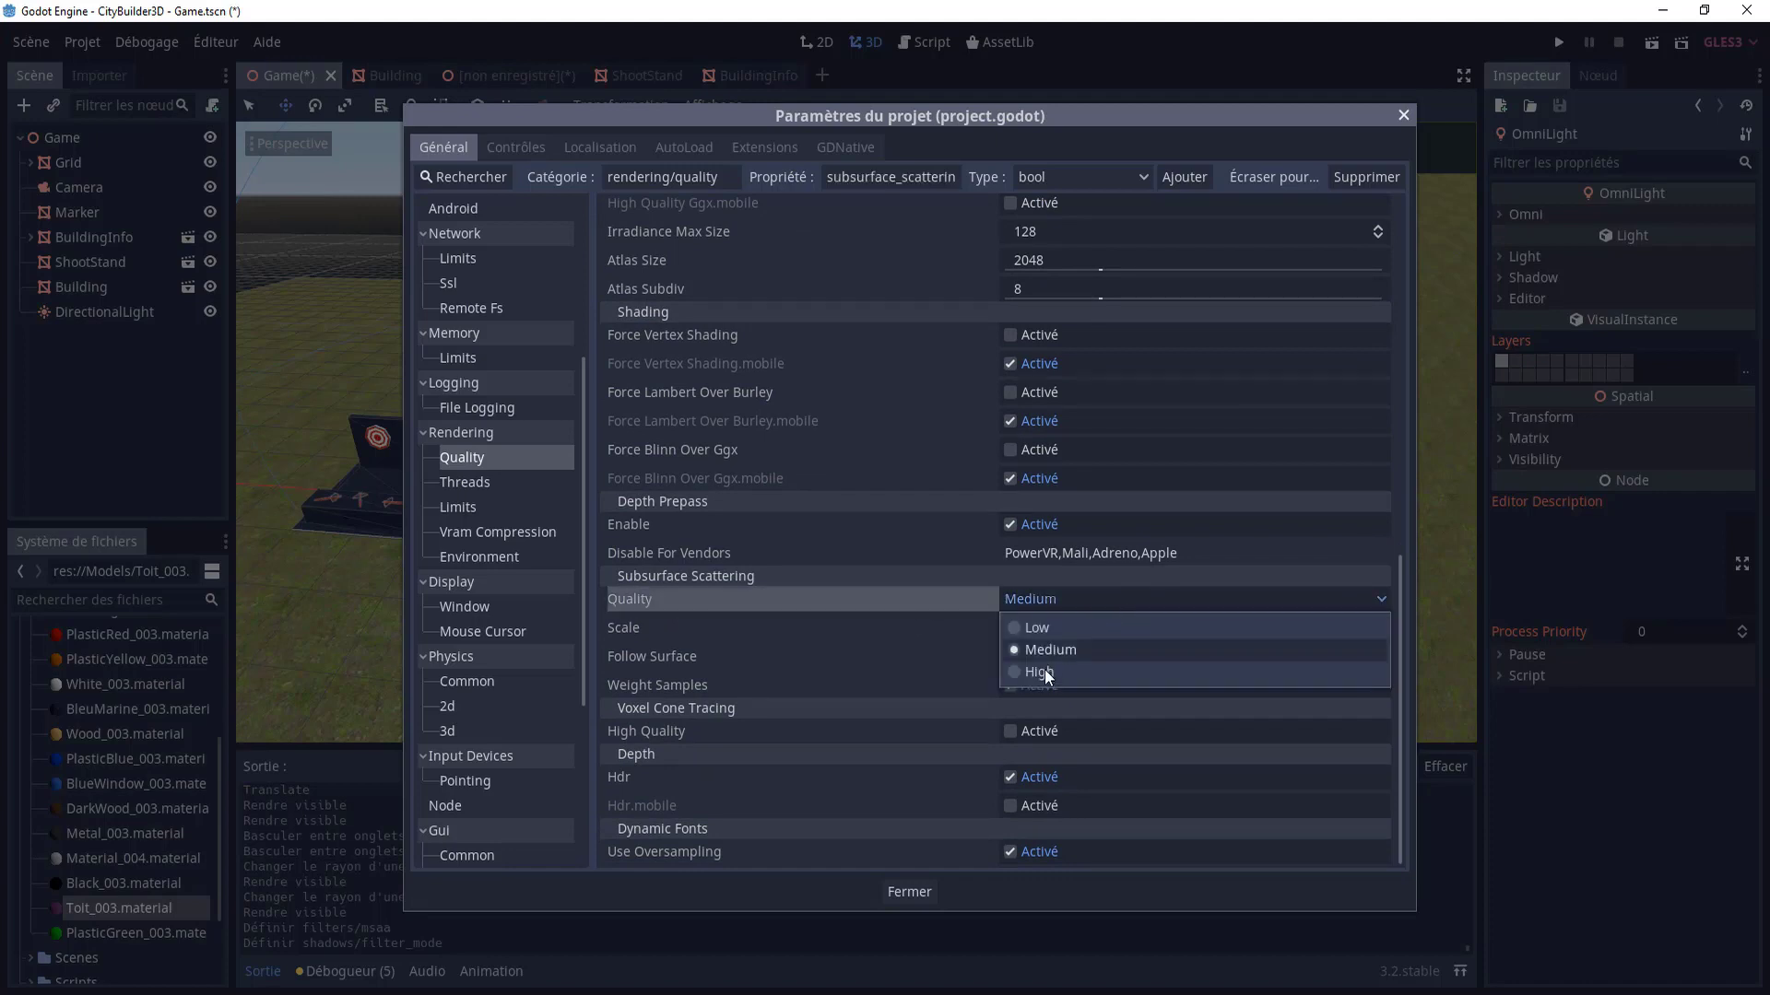
left_click(1108, 669)
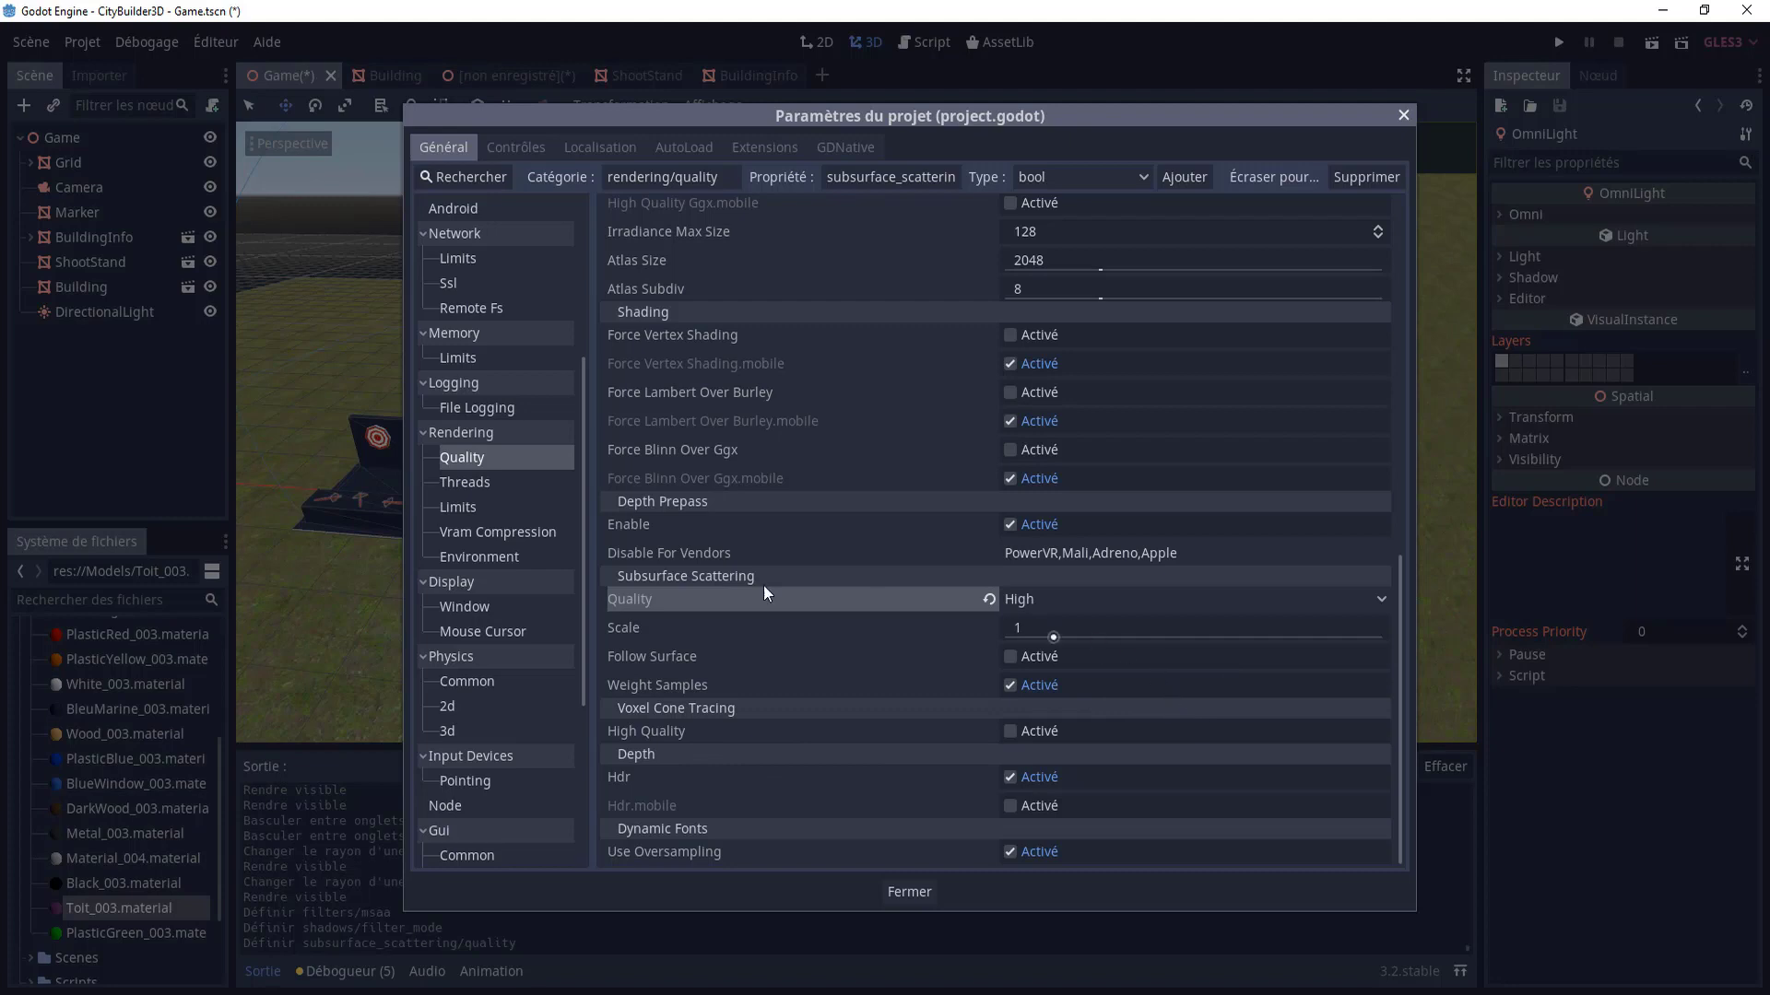
left_click(479, 606)
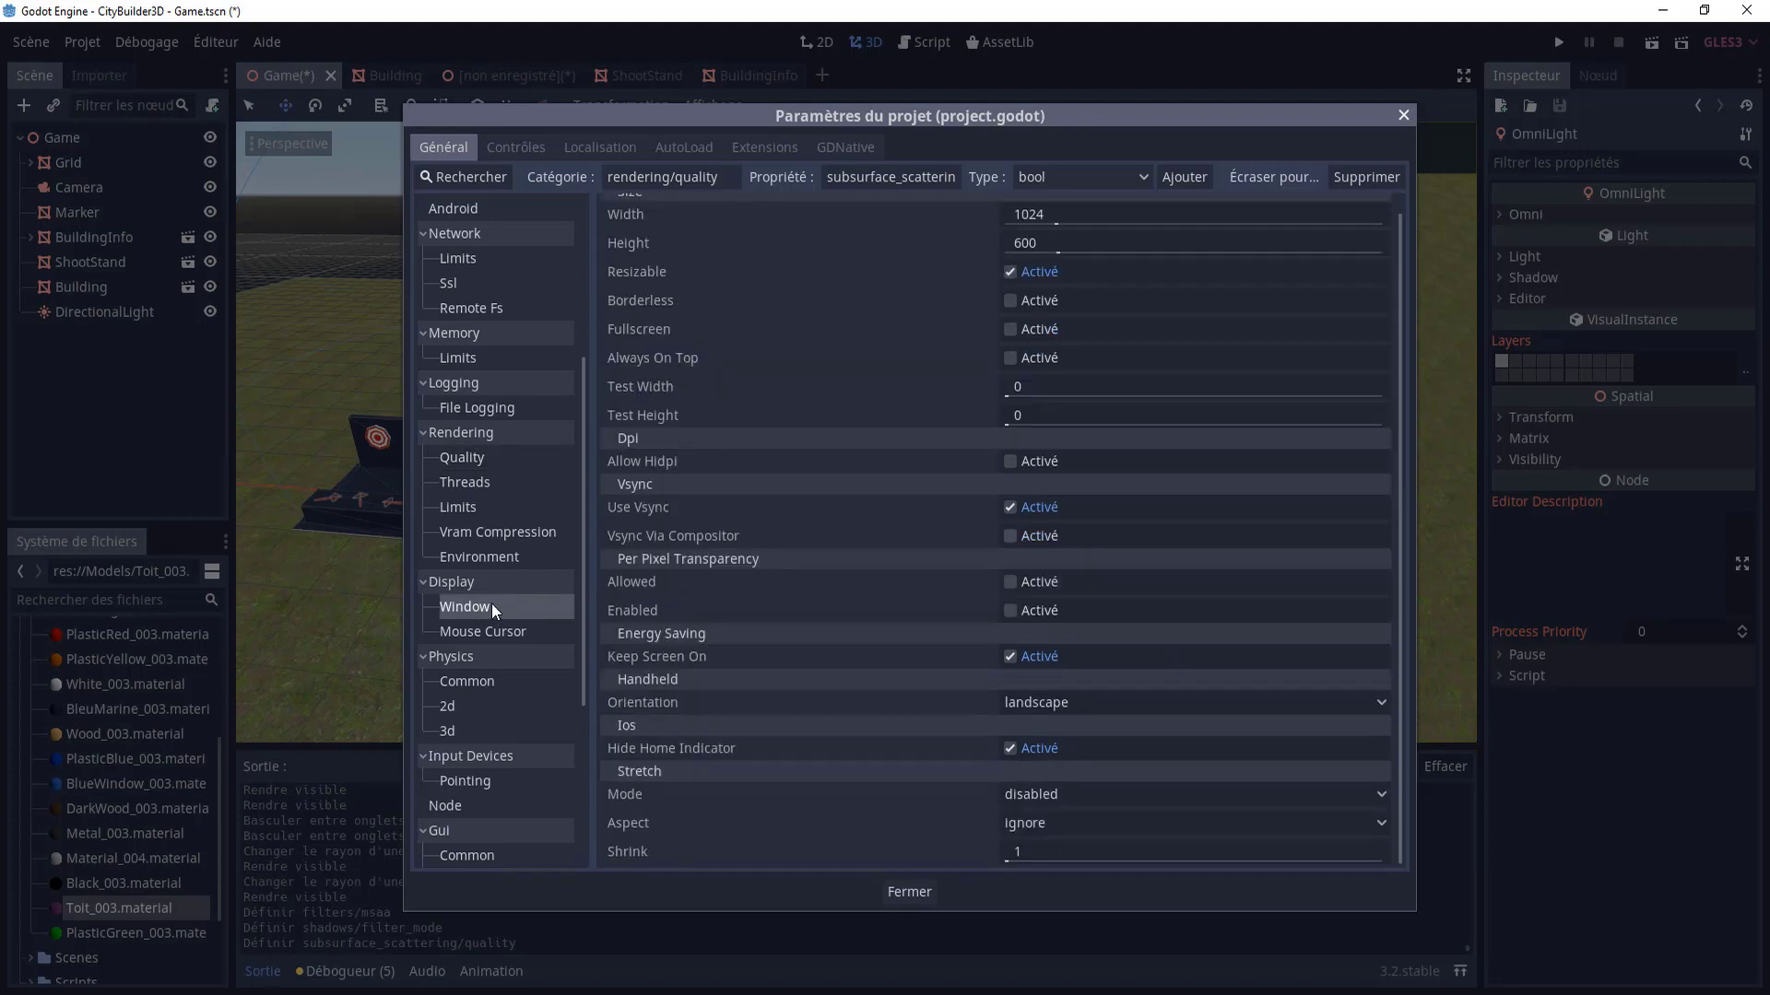
- Set the Display > Window width to 1280 and height to 720
left_click(1026, 213)
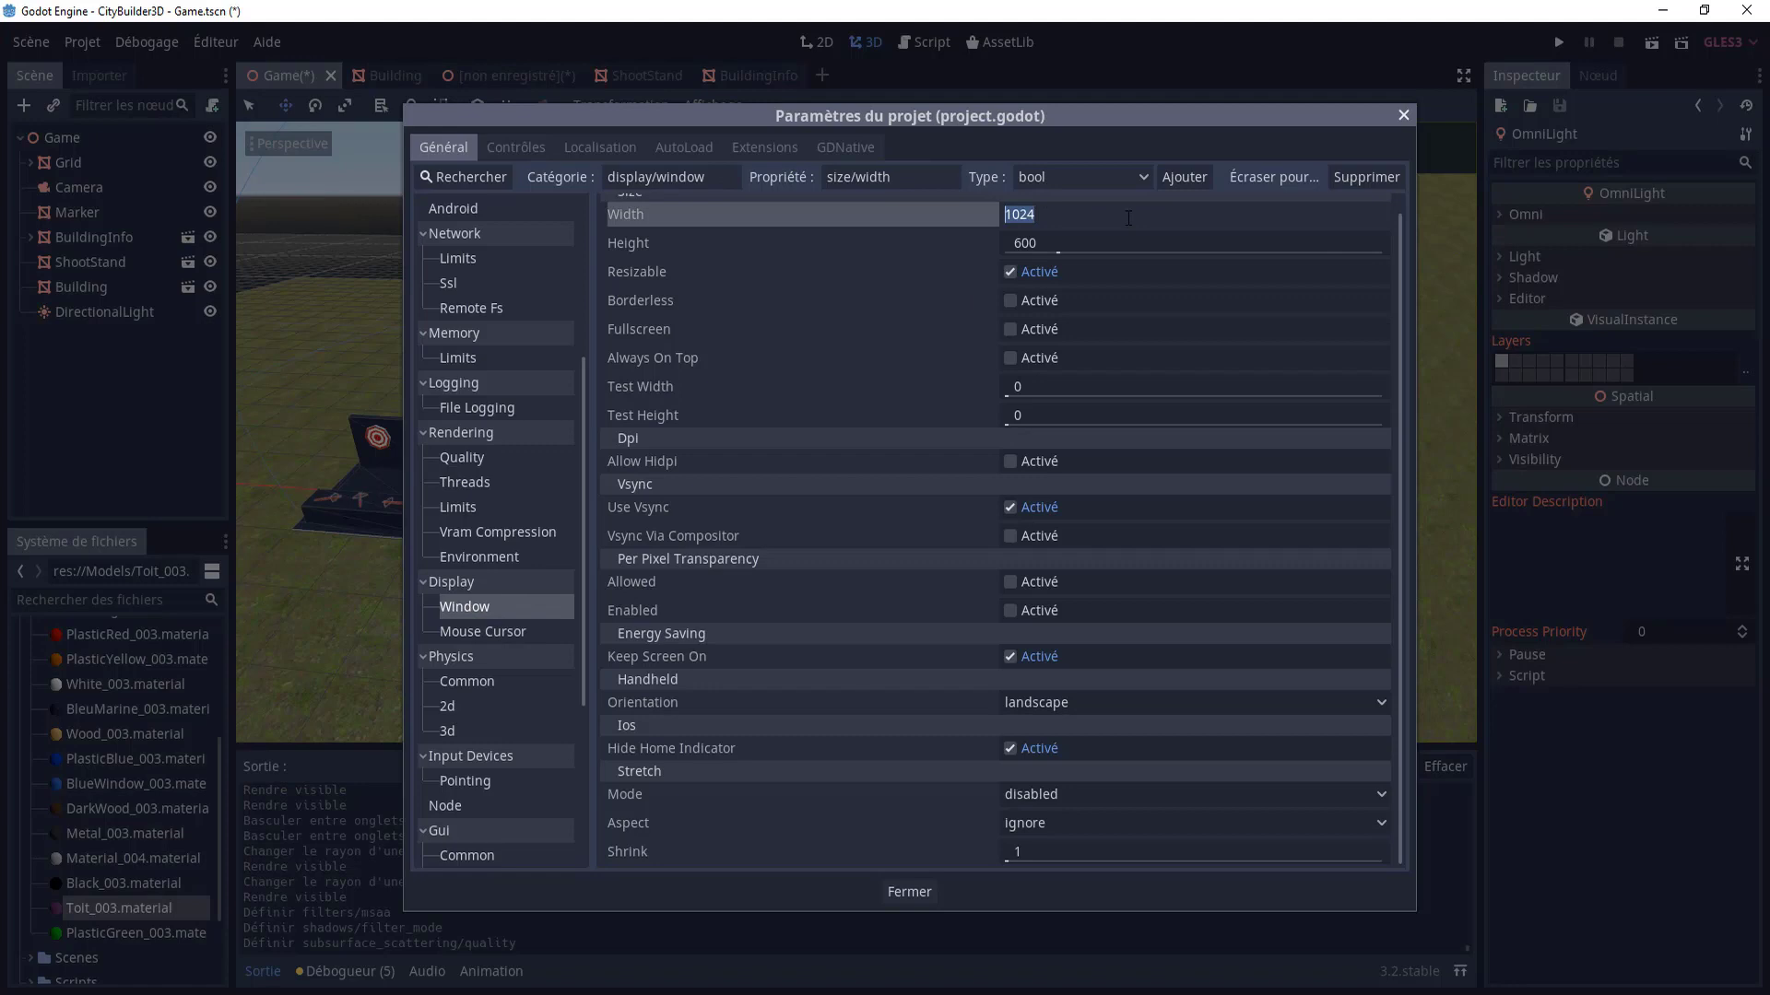
type("1280")
left_click(1026, 243)
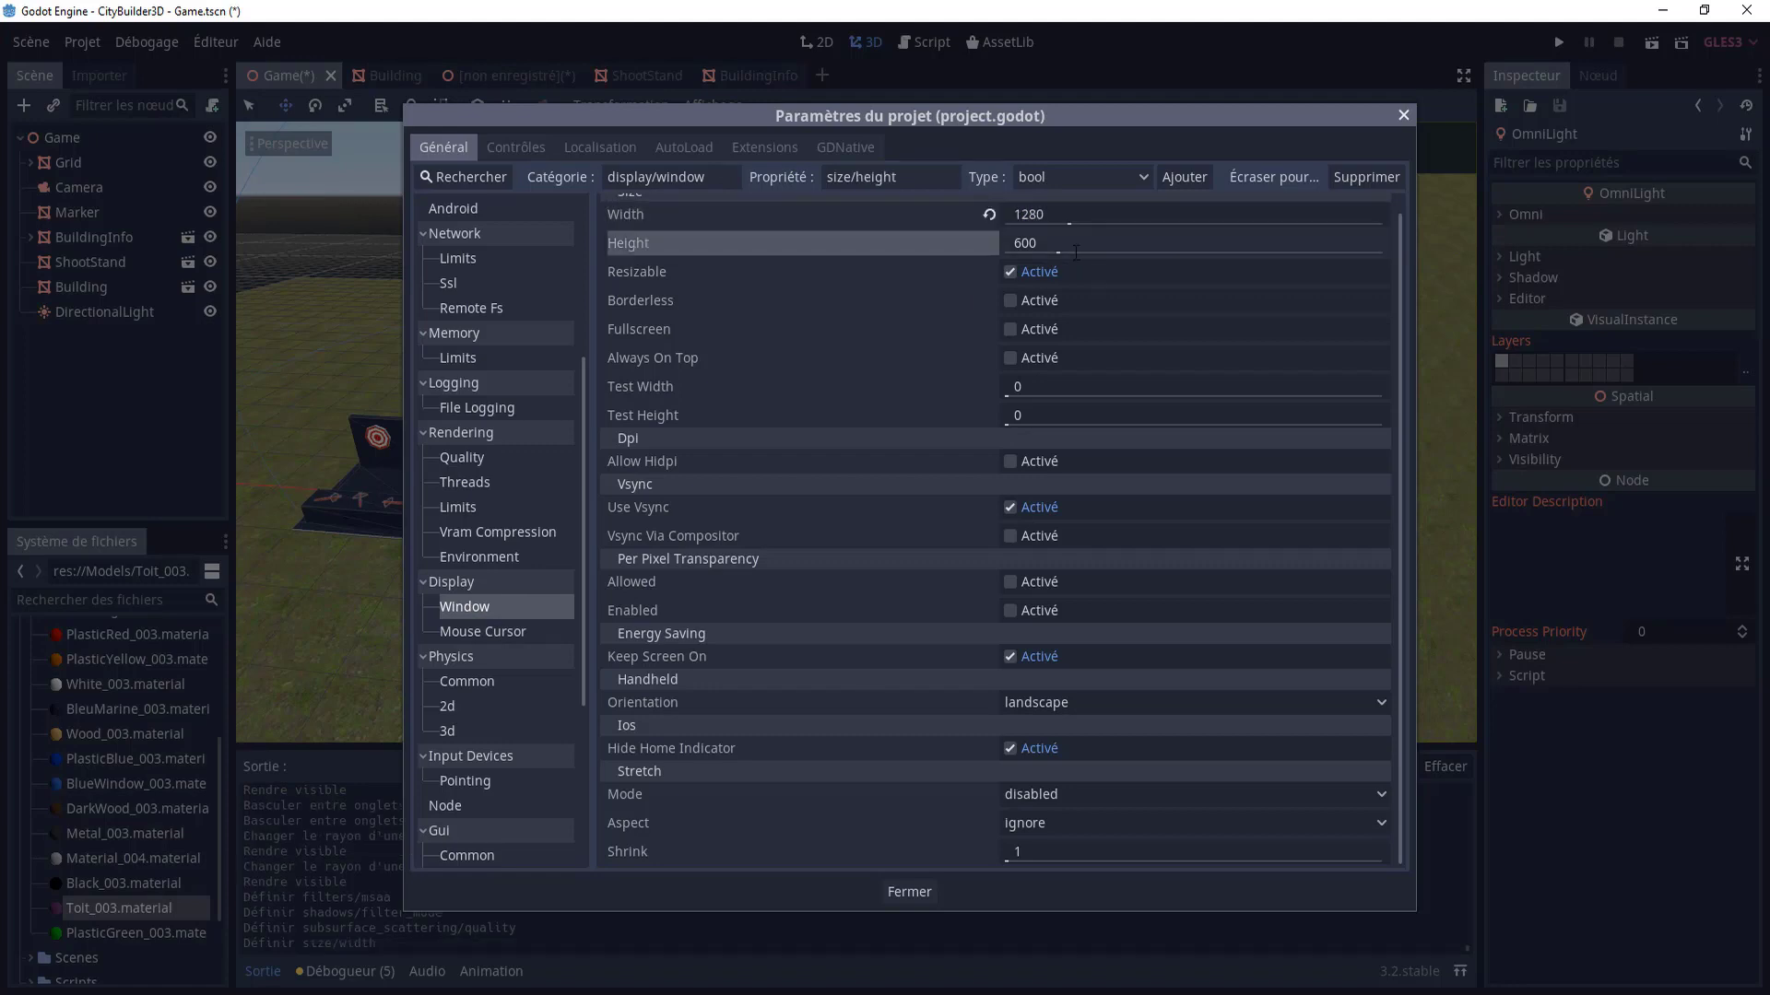
type("720")
key("Return")
scroll(512, 699, "up", 5)
scroll(513, 699, "up", 1)
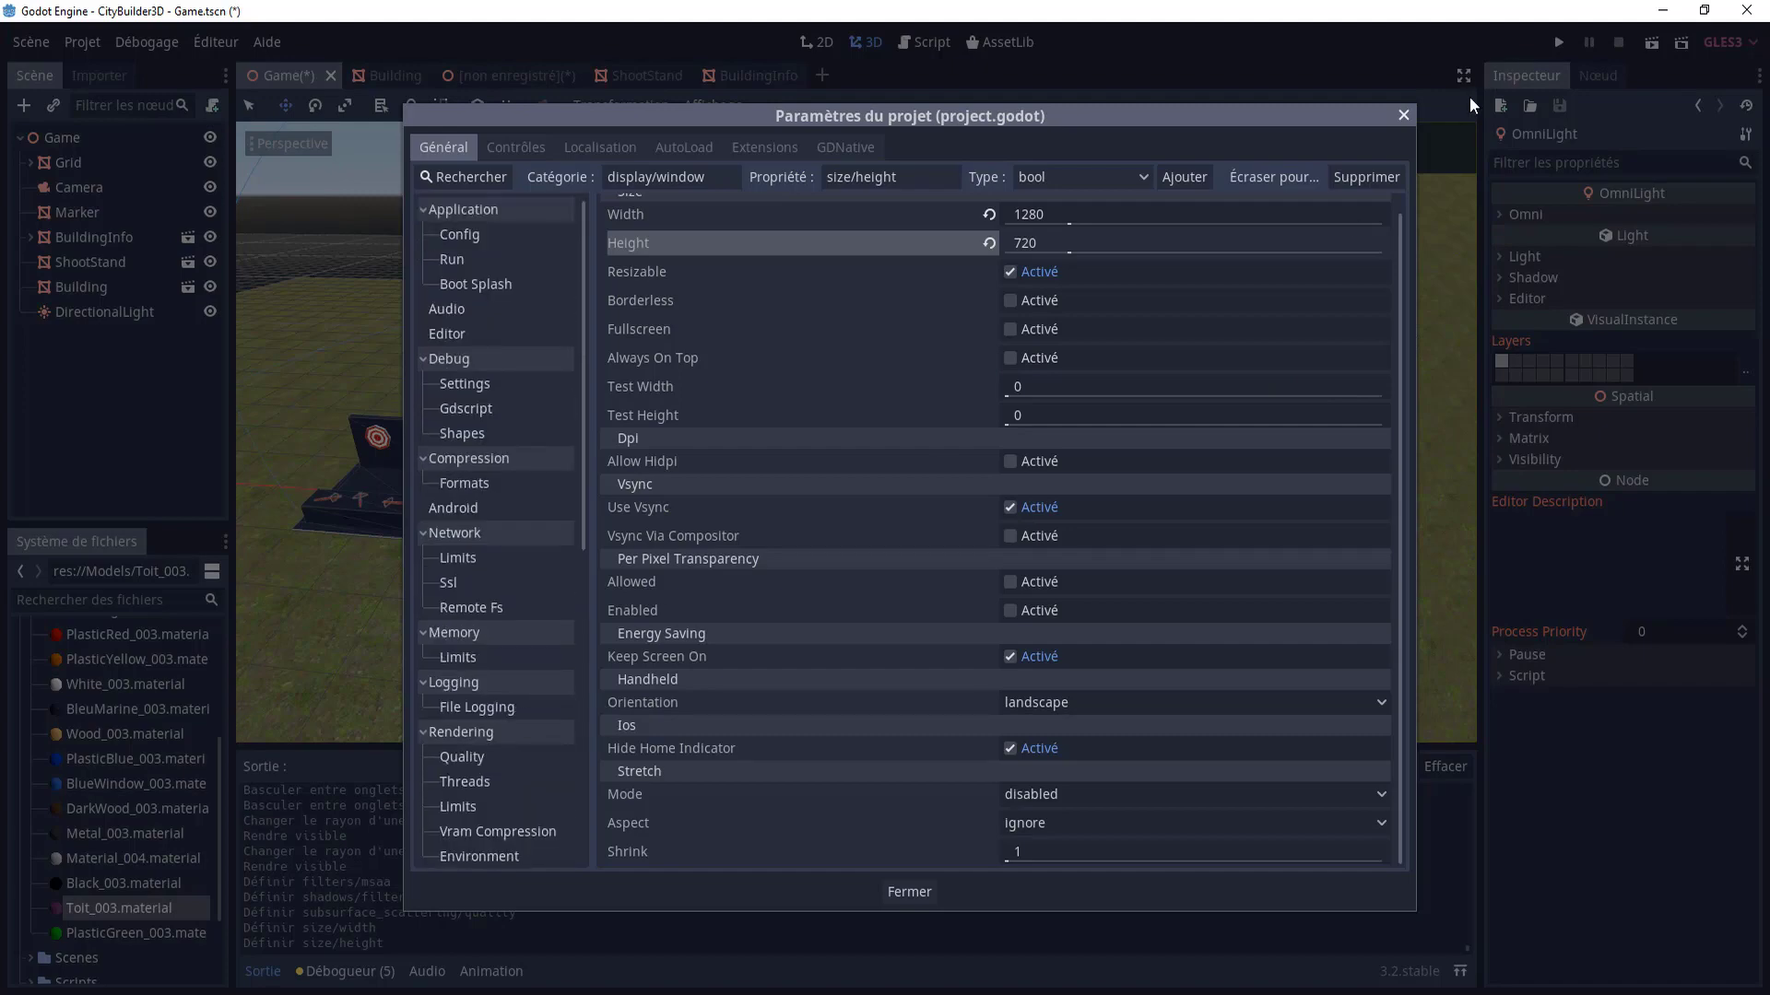
- Close Project Settings, run the game with F5, view it maximized, then close it
left_click(909, 887)
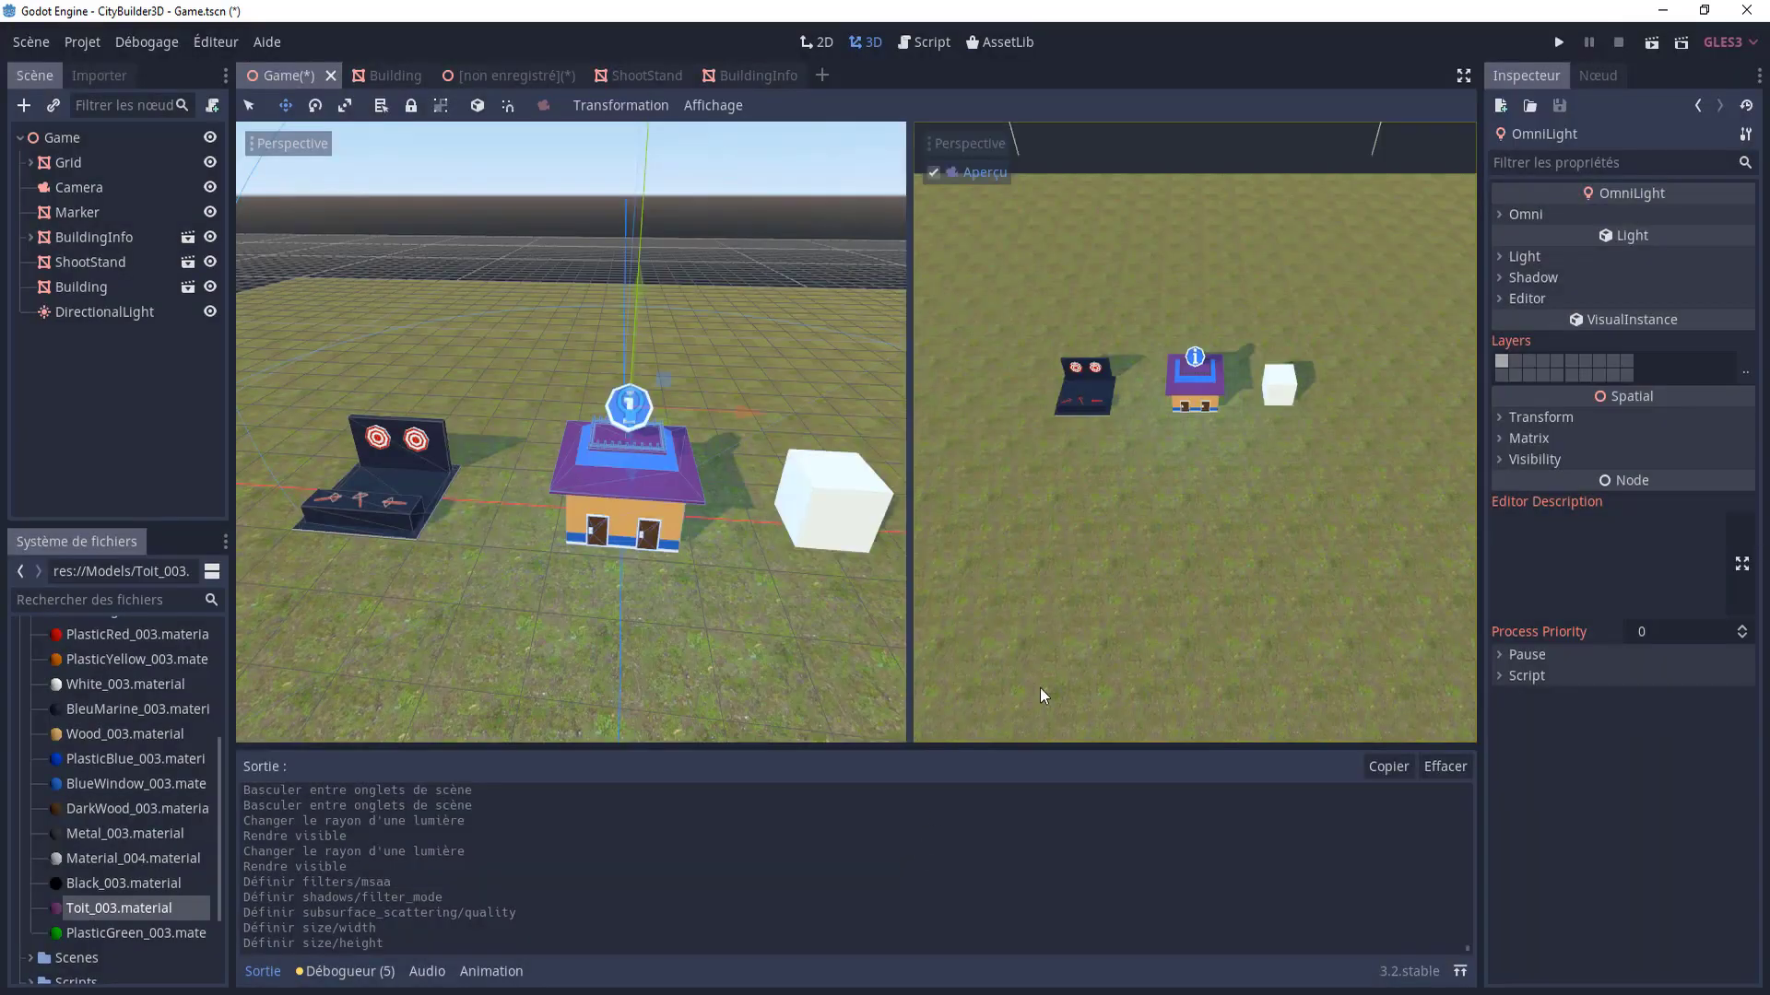
key("F5")
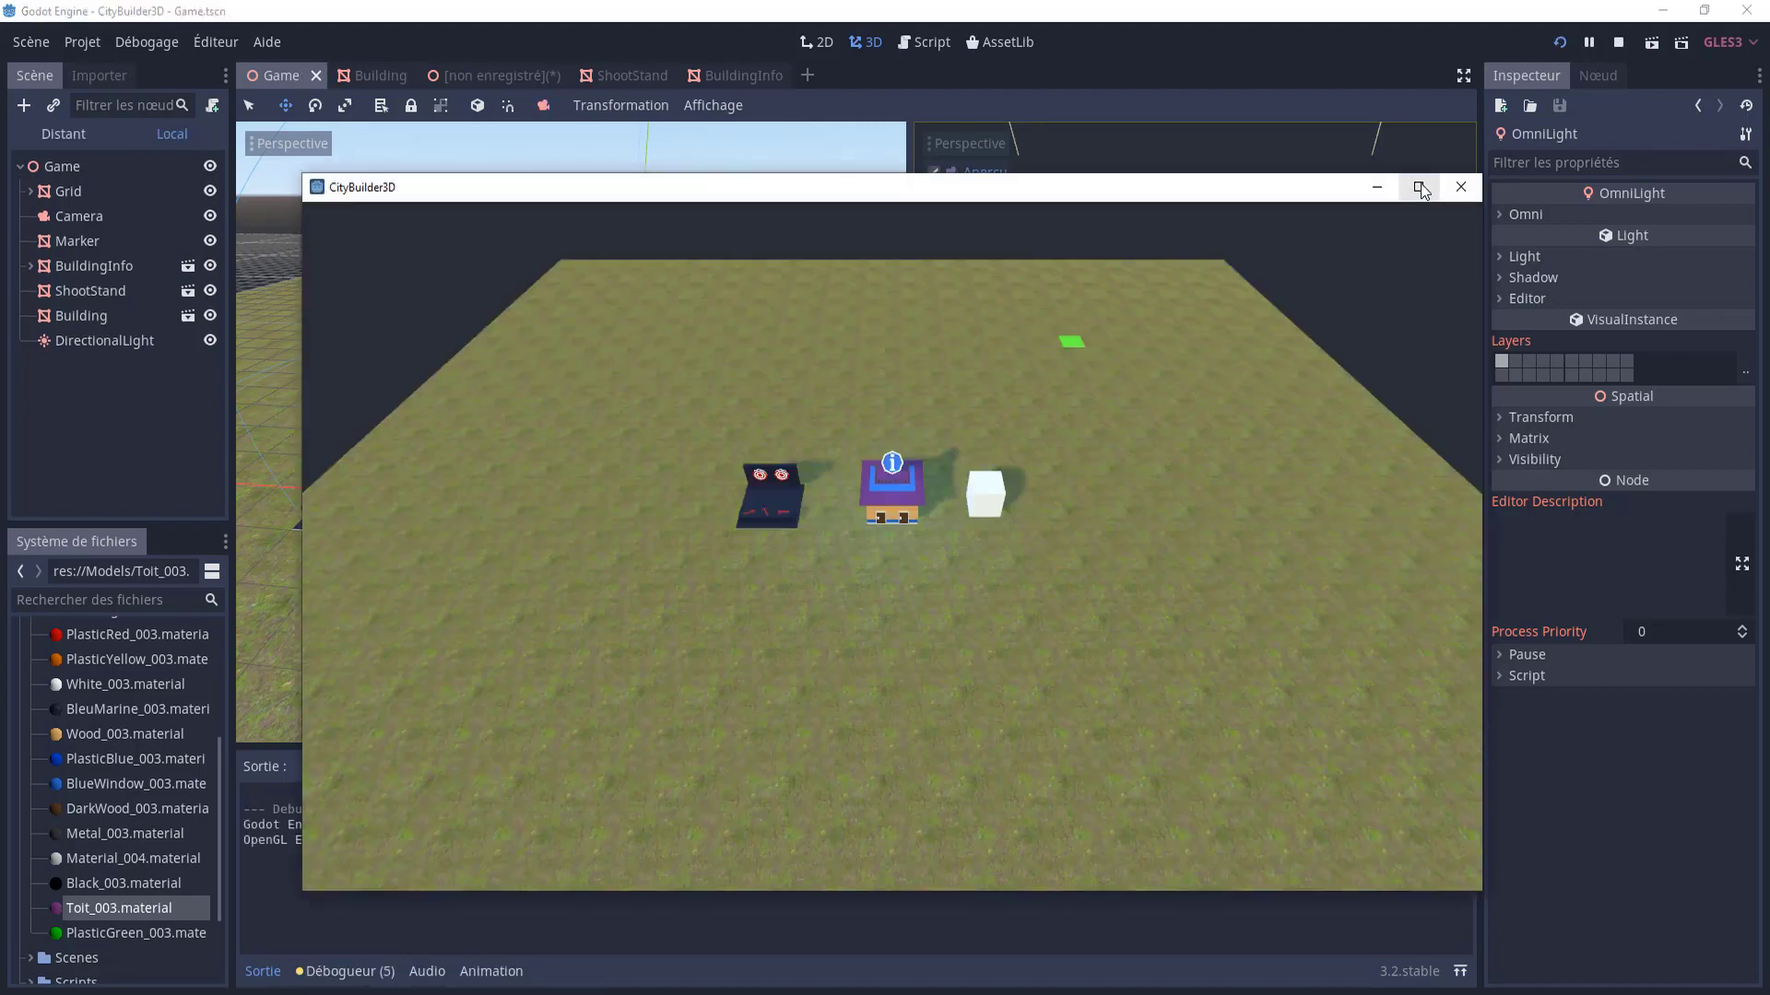
left_click(1418, 187)
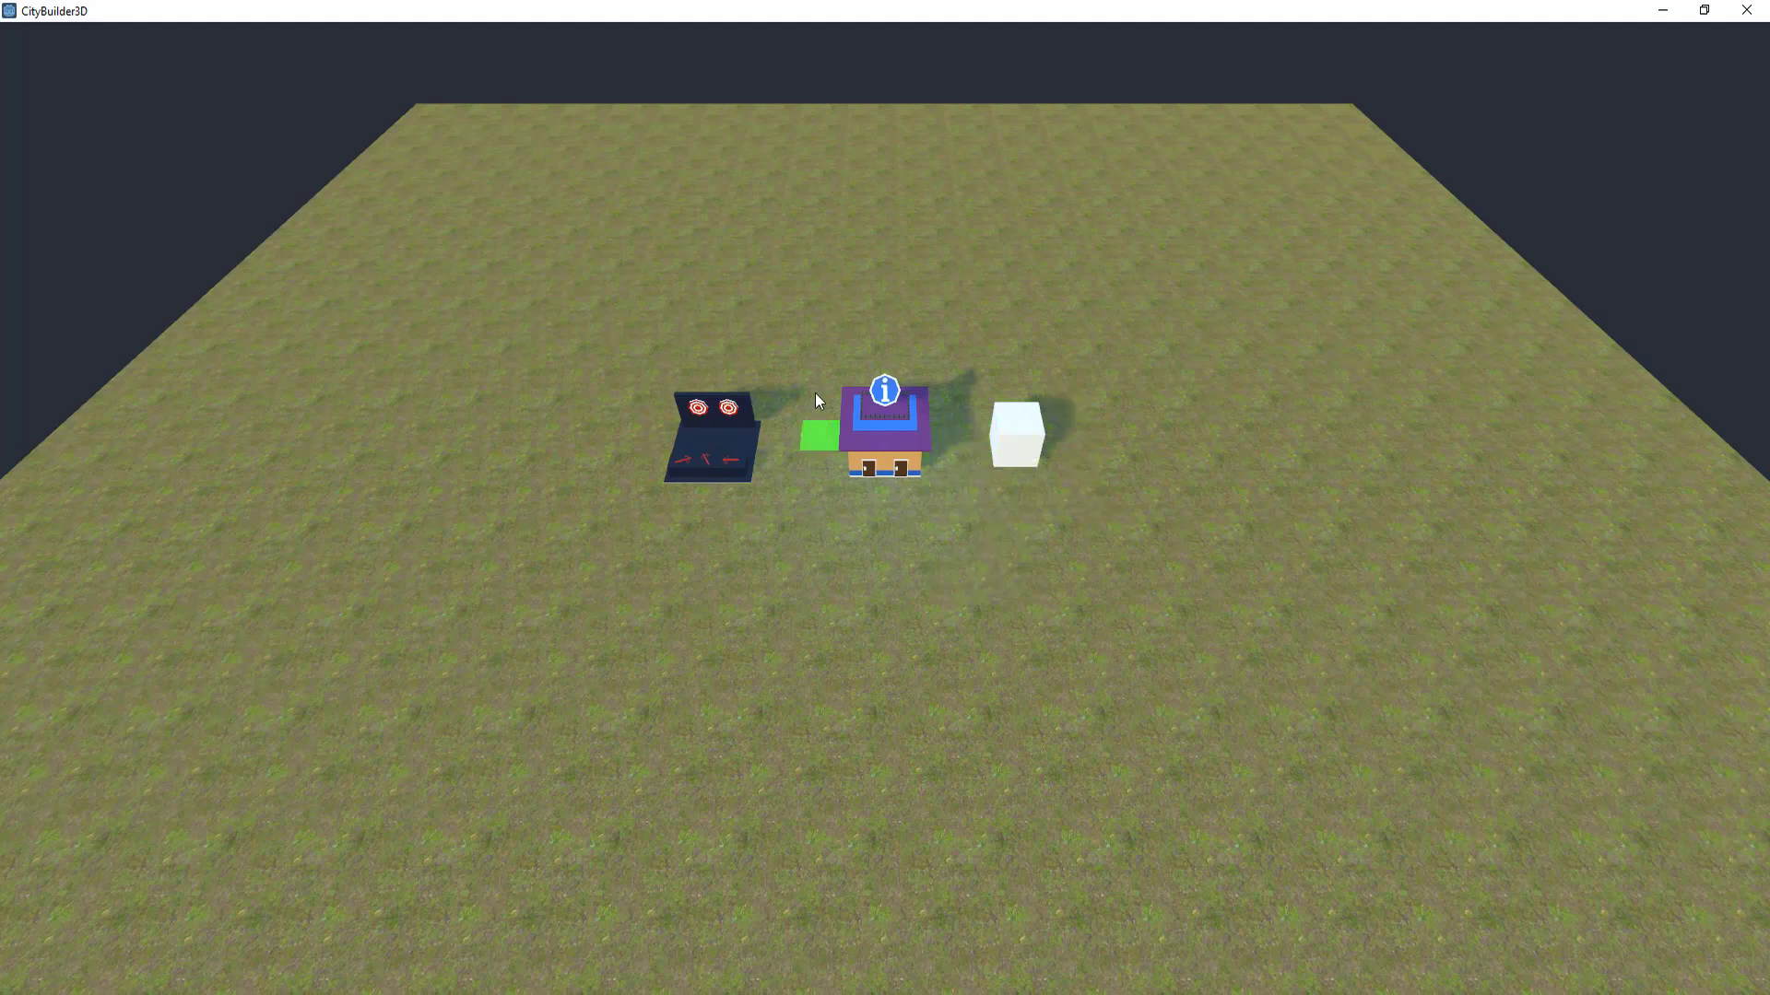
left_click(1750, 12)
- Select the camera and drag it lower and closer to the buildings (y 5.679, z 5.435)
scroll(485, 358, "down", 5)
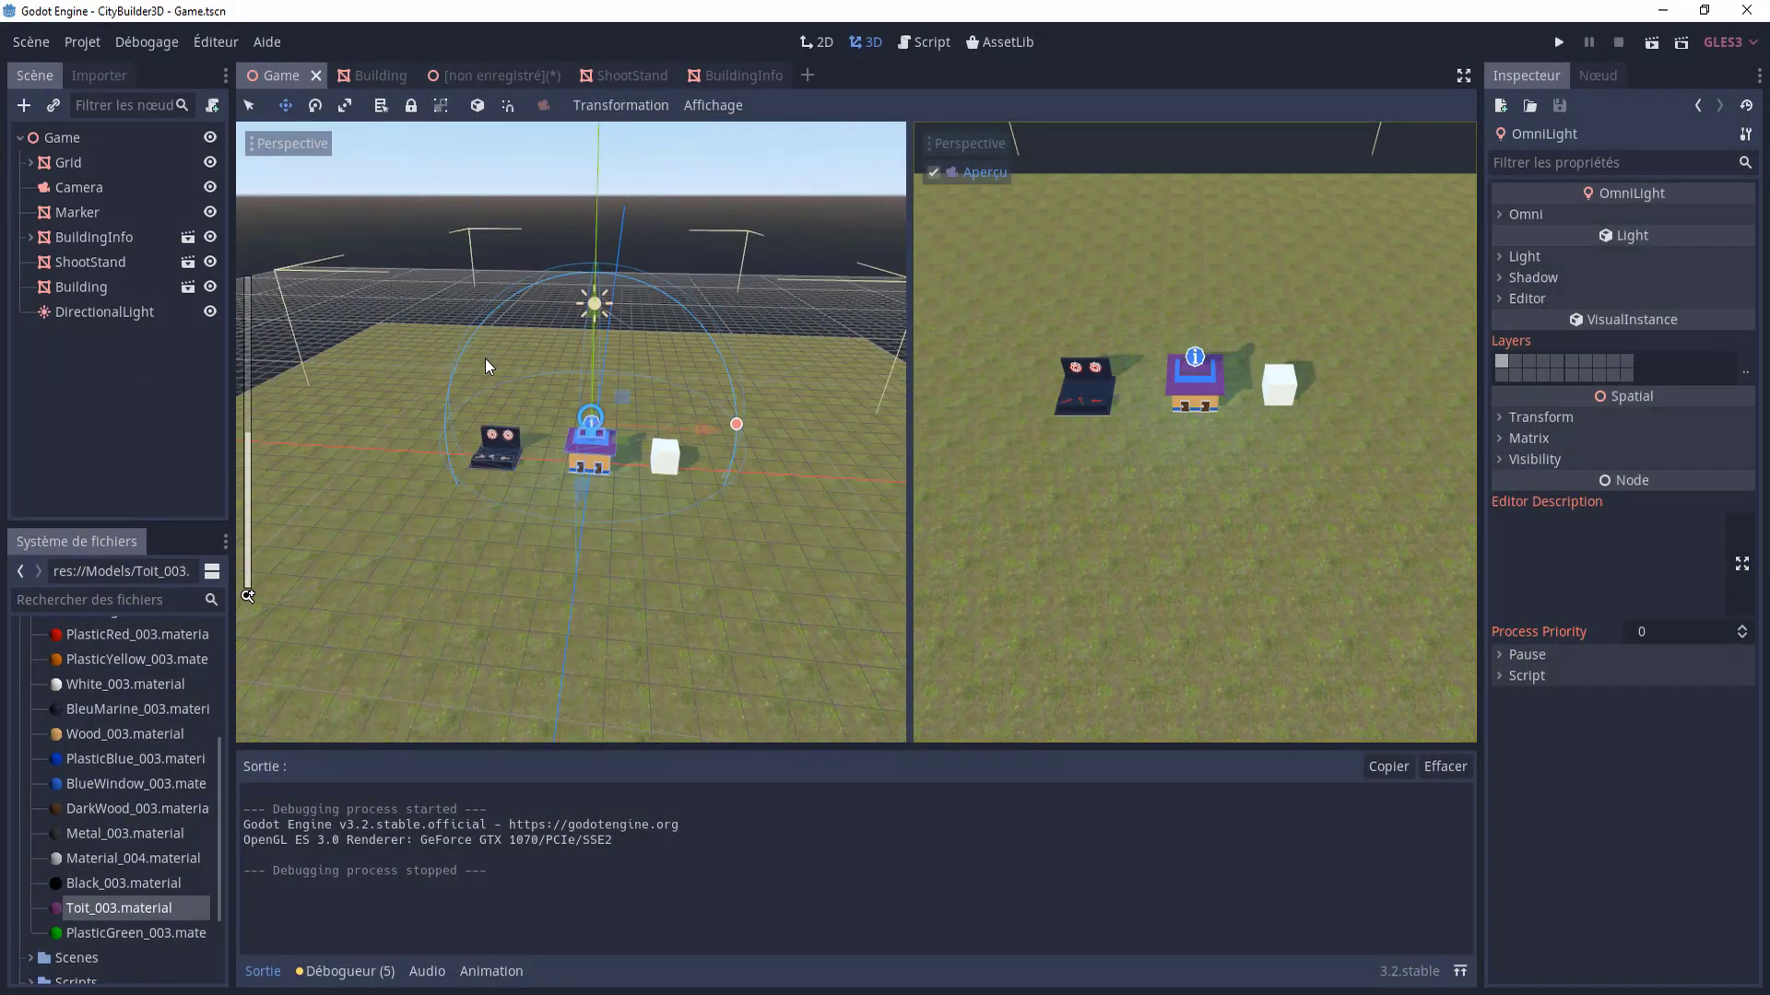
middle_click_drag(561, 366, 771, 249)
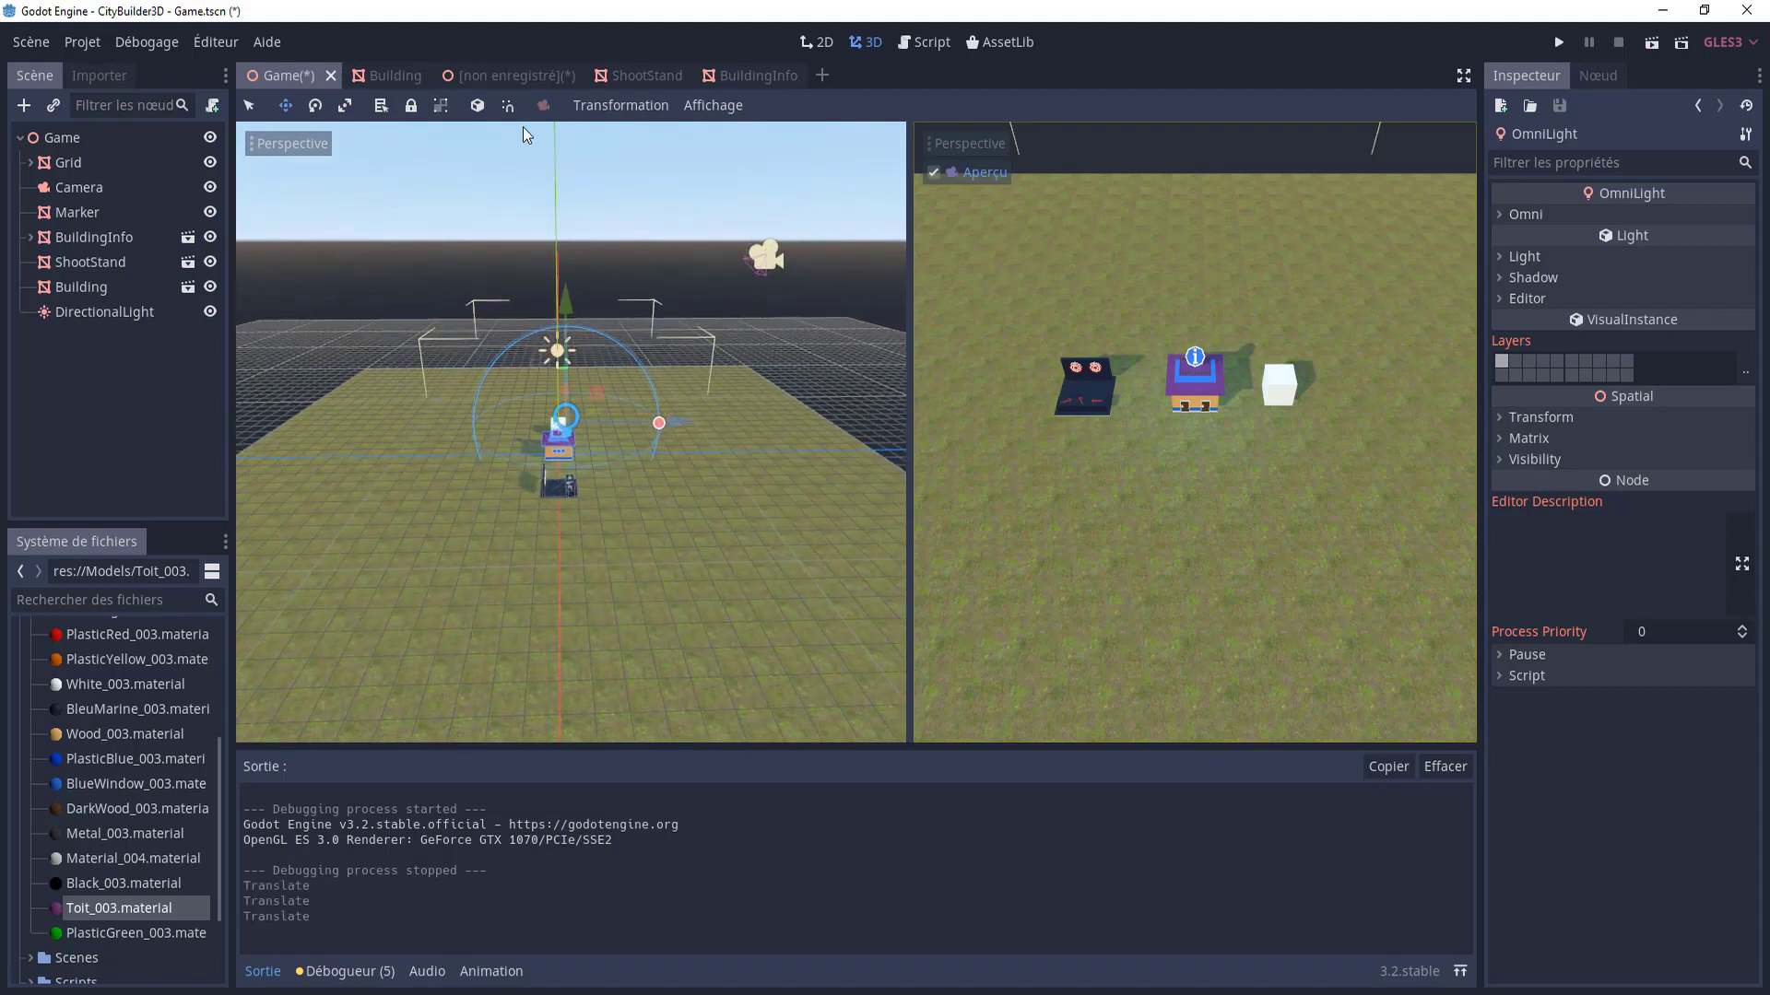
left_click(249, 105)
left_click(771, 245)
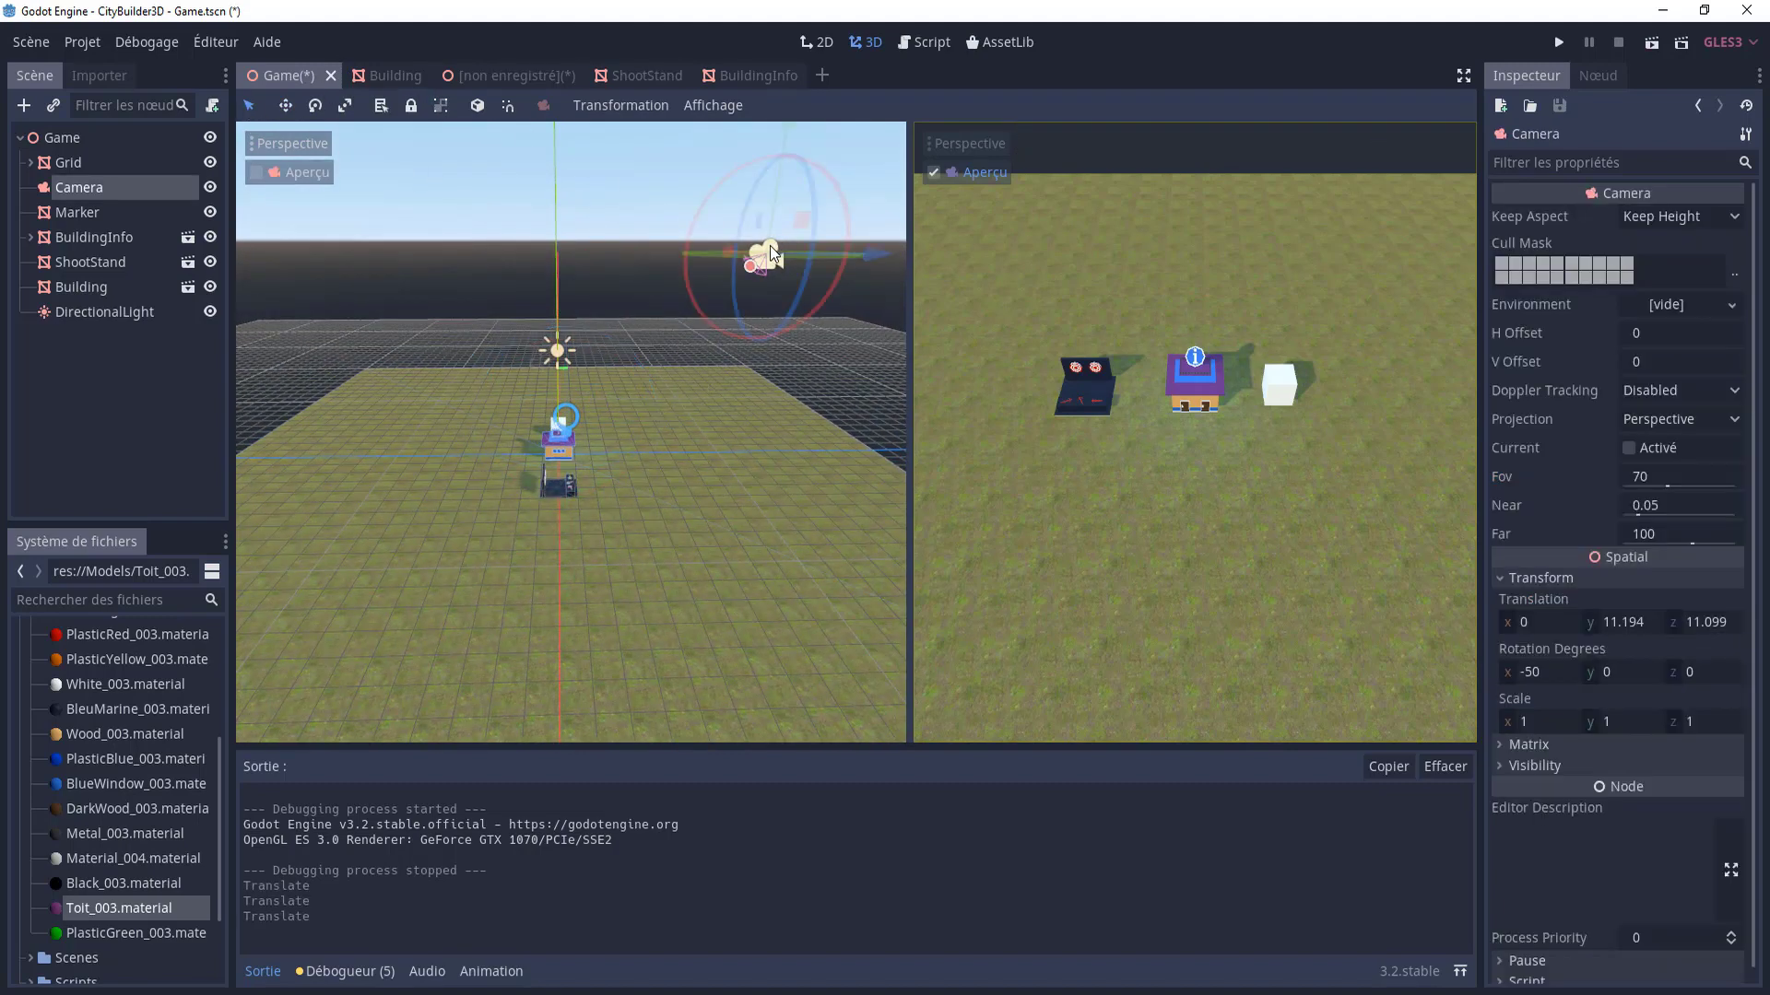
middle_click_drag(771, 245, 833, 230)
left_click_drag(821, 253, 685, 346)
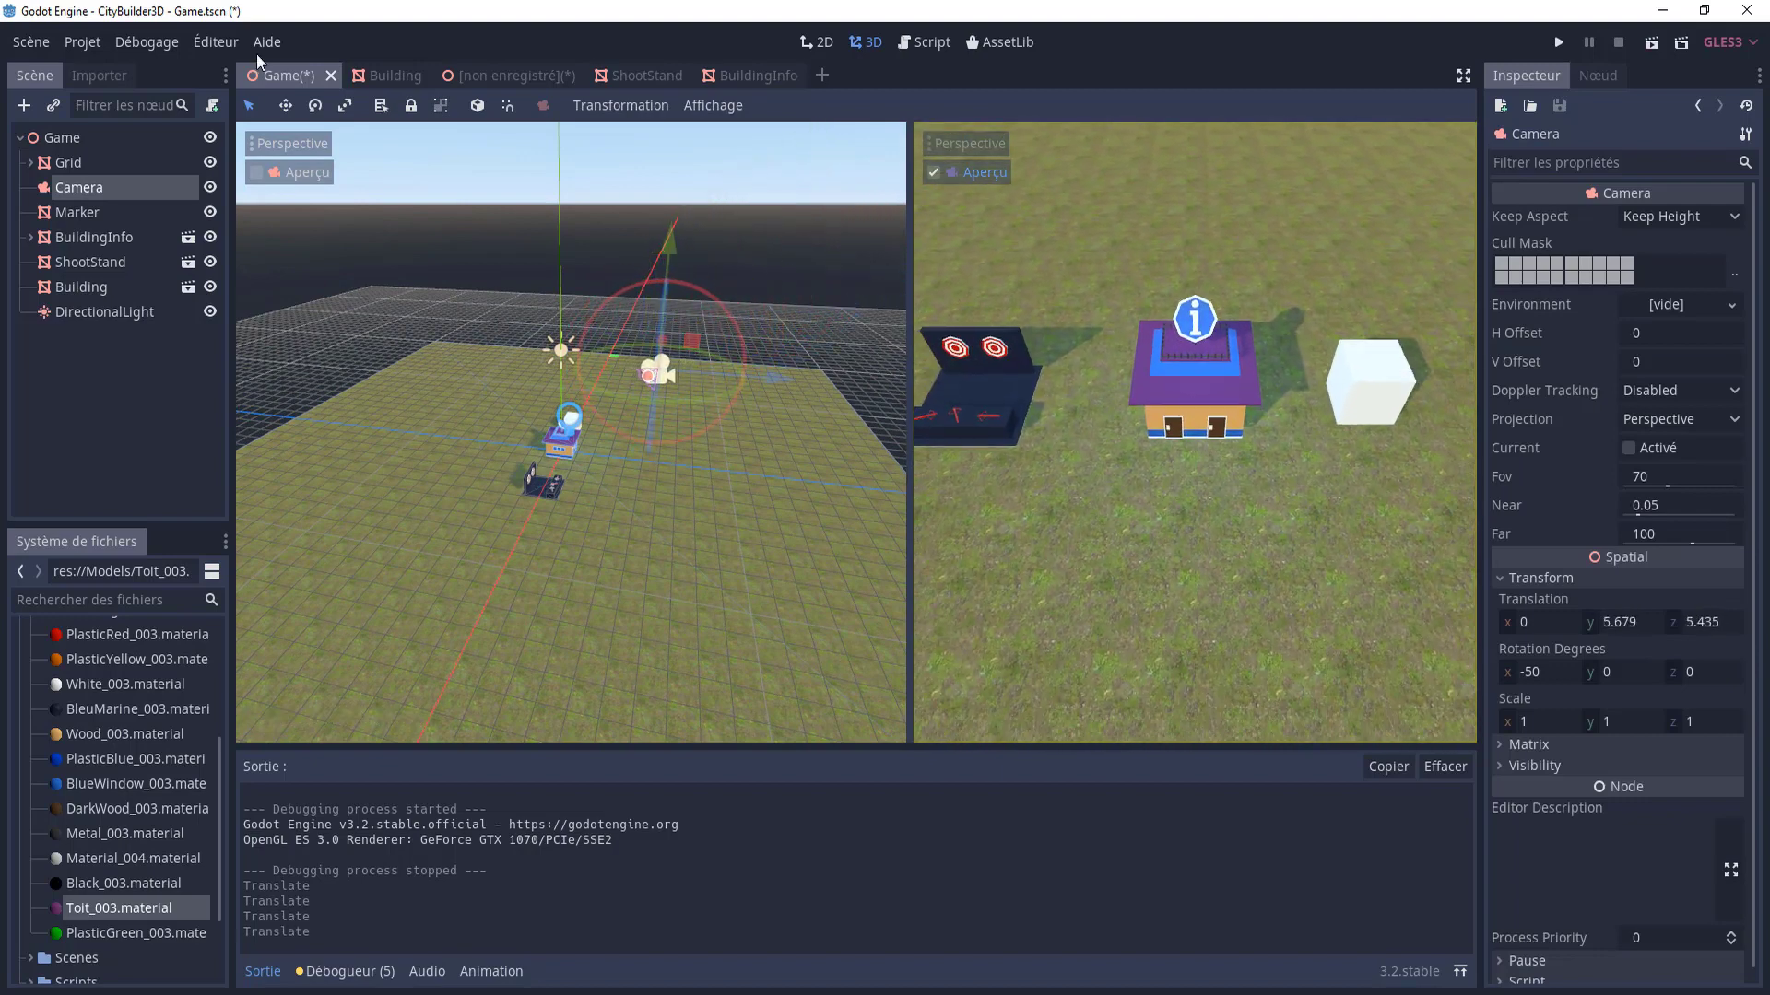
left_click(82, 41)
- In Project Settings, set Rendering > Quality MSAA to Disabled
left_click(184, 71)
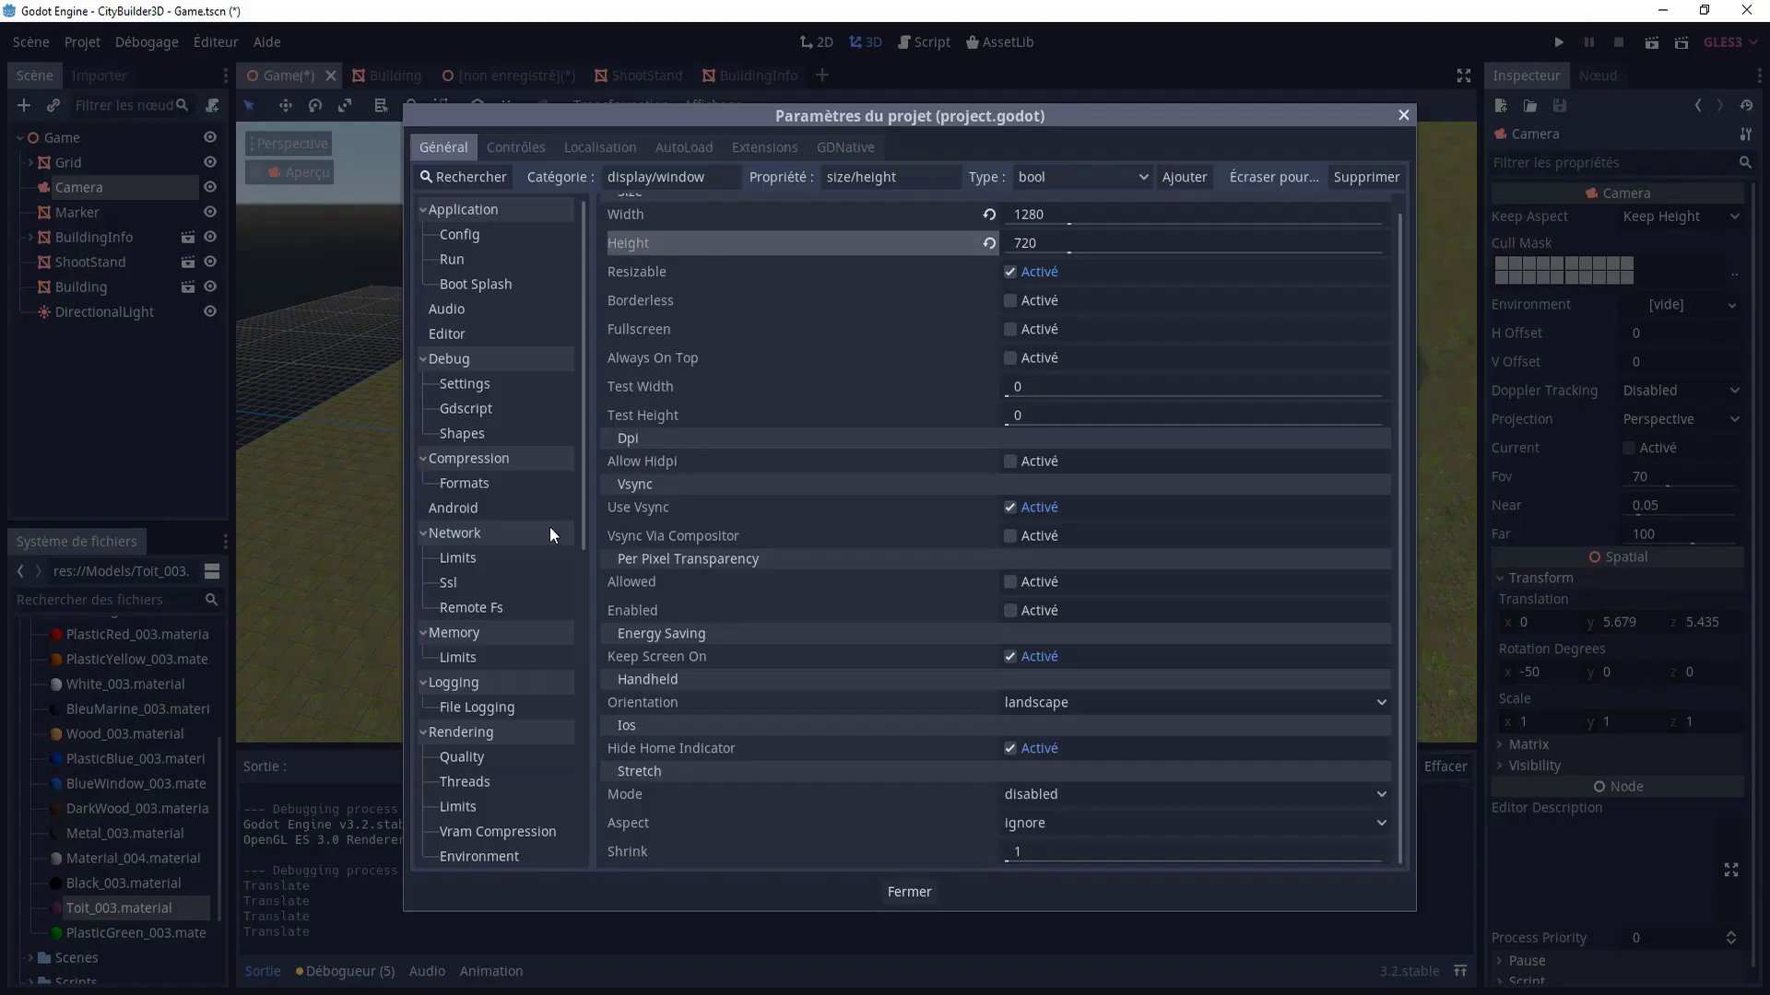
left_click(497, 752)
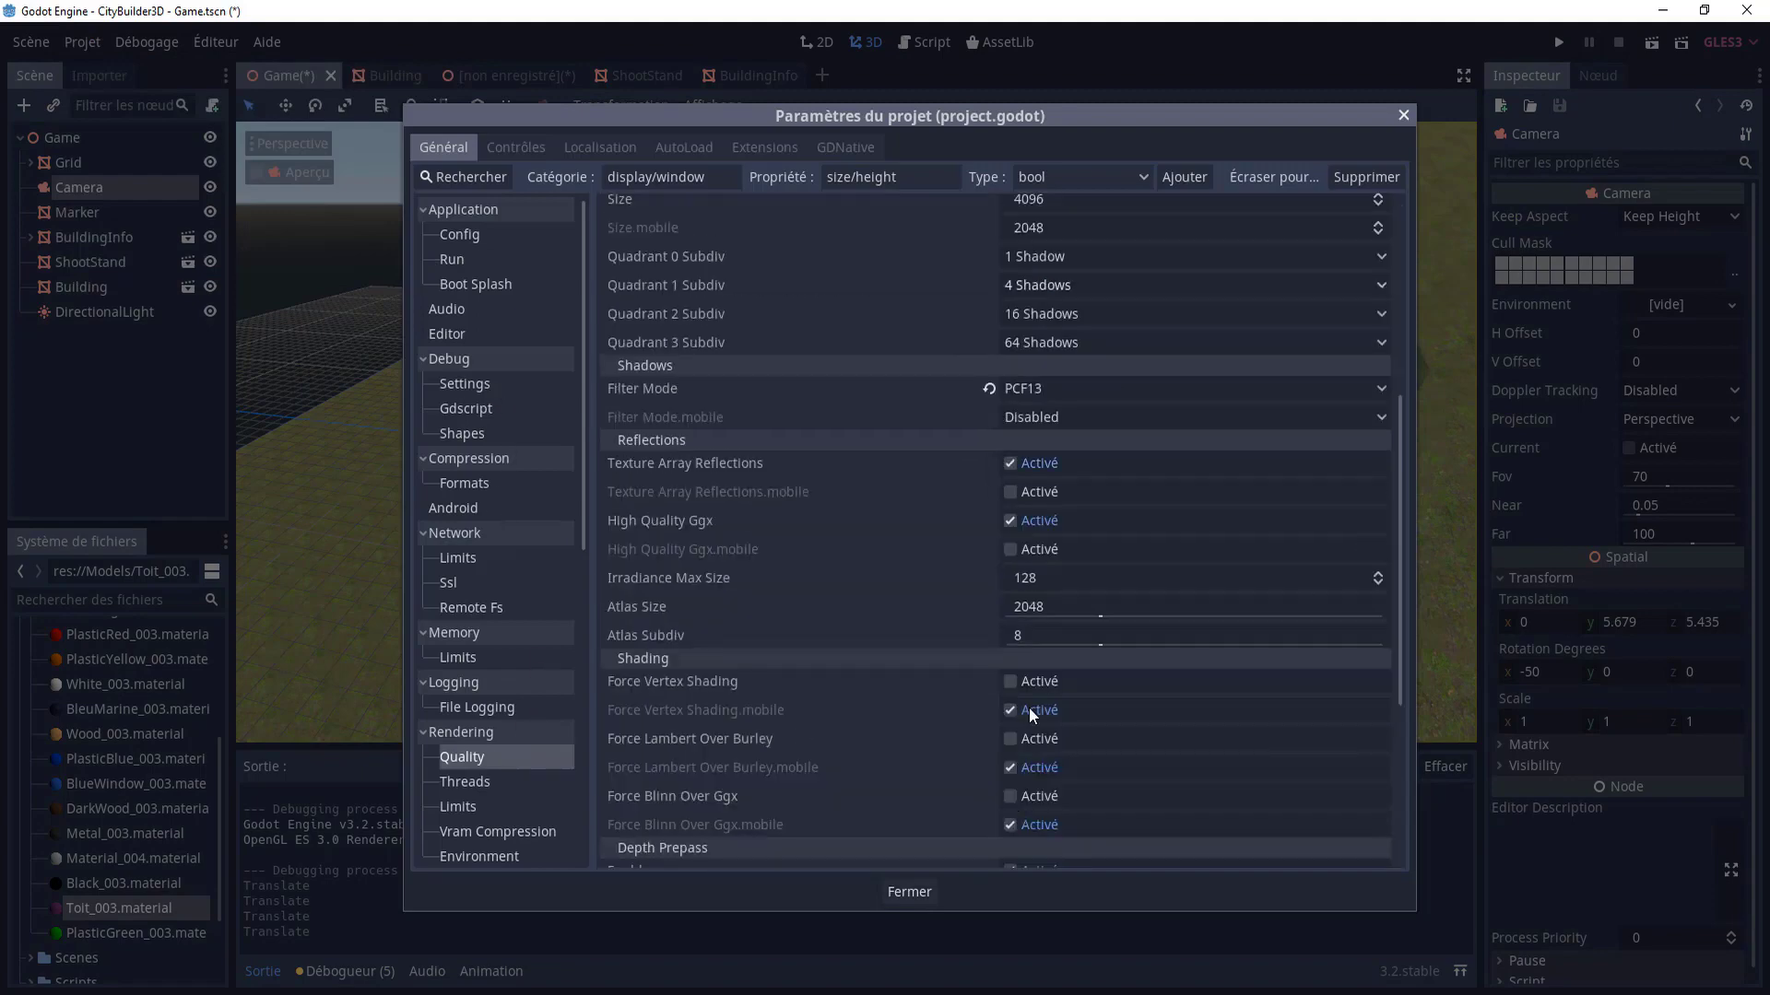
scroll(1028, 706, "down", 2)
scroll(1040, 429, "up", 2)
scroll(1040, 430, "up", 2)
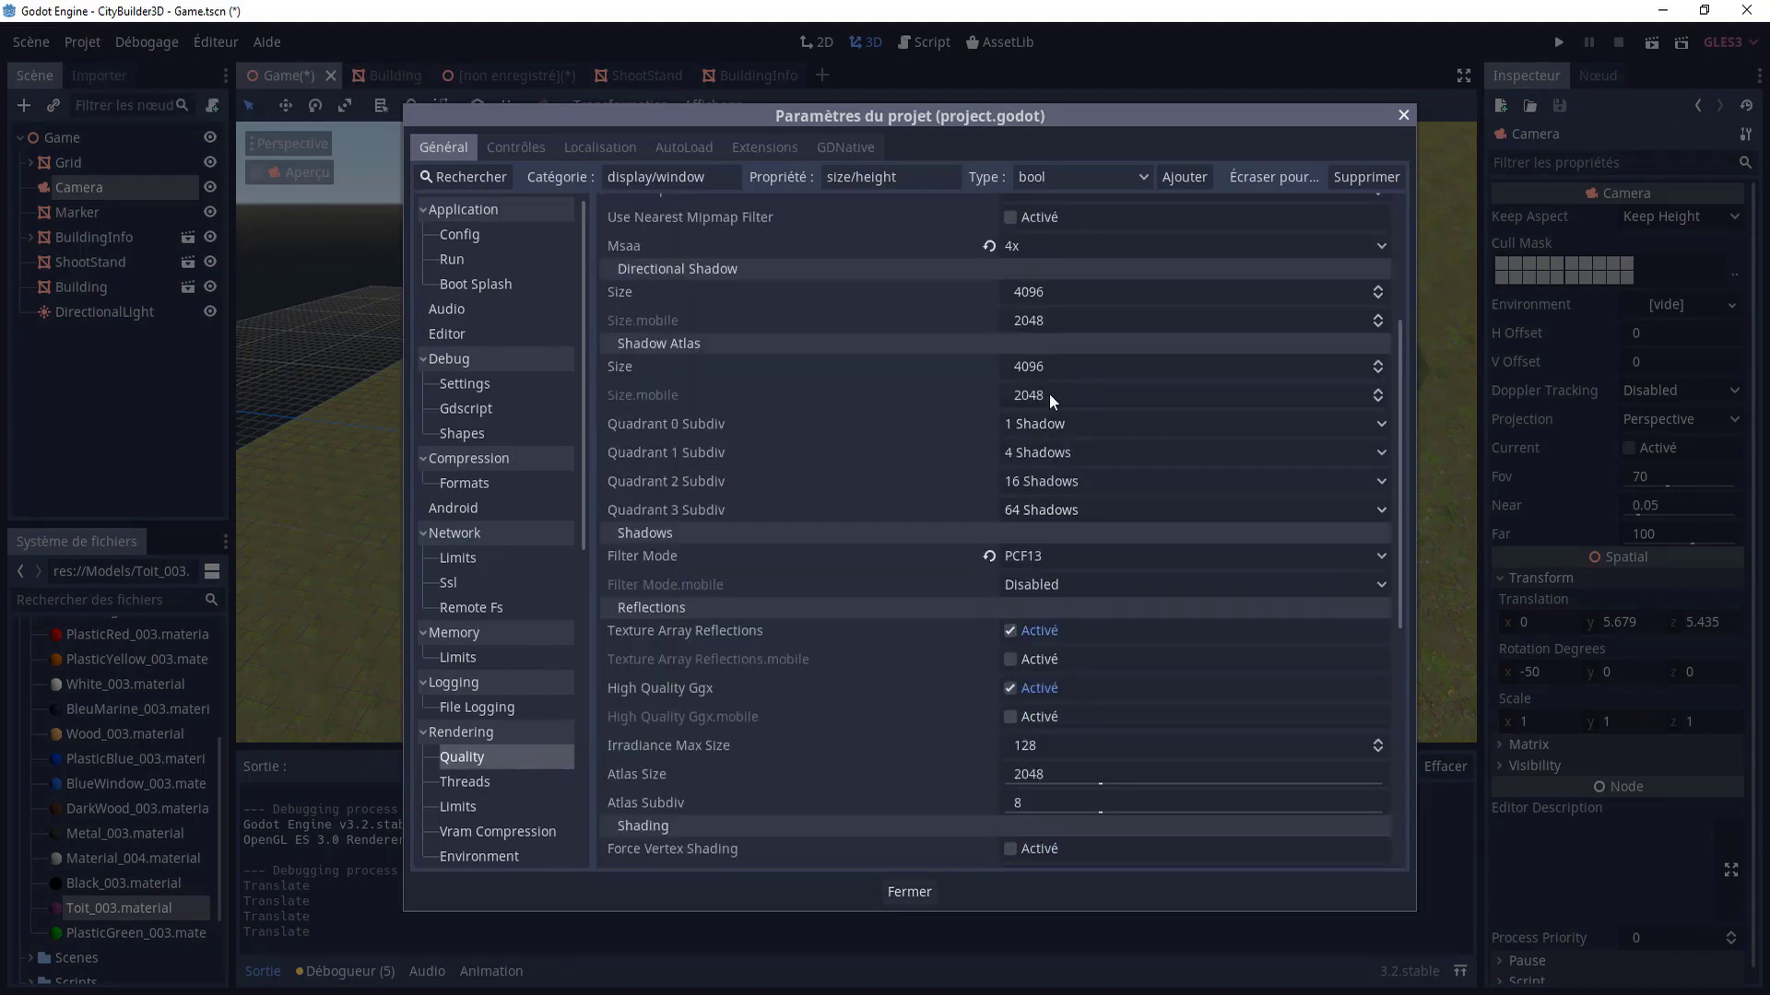
left_click(1080, 245)
left_click(1064, 273)
- Close the settings, save and test-run the game with F5, then close it
left_click(1401, 116)
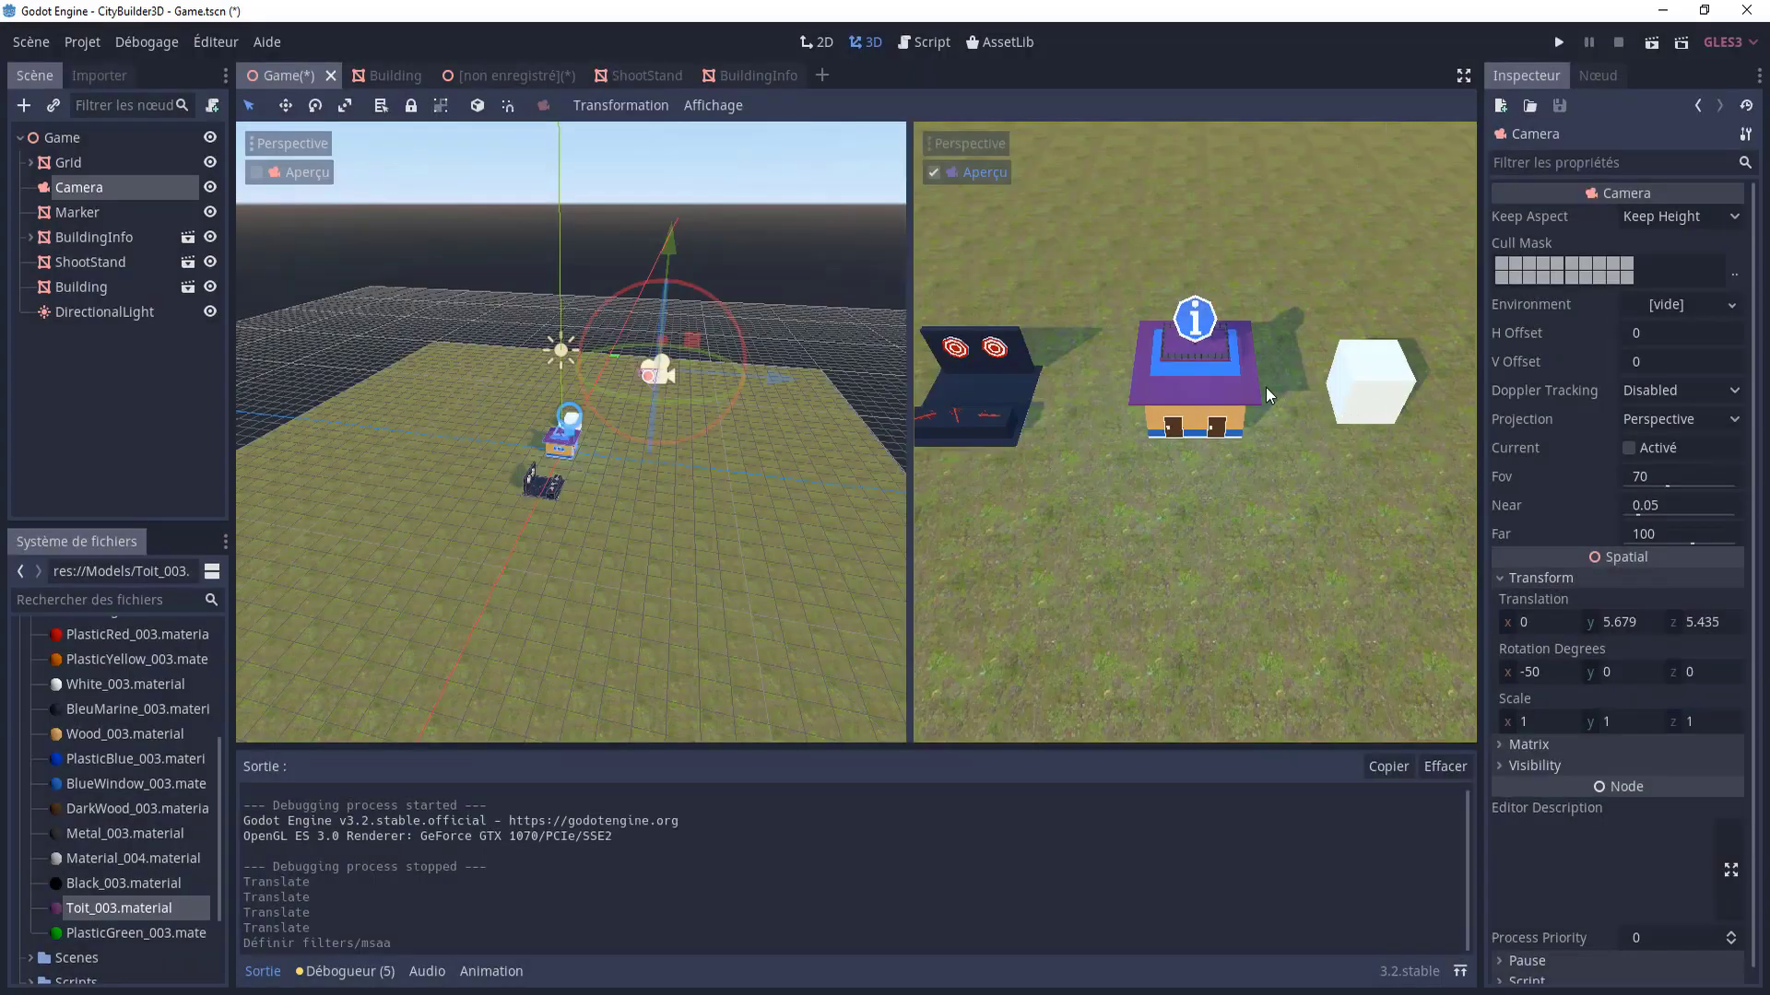
key("F5")
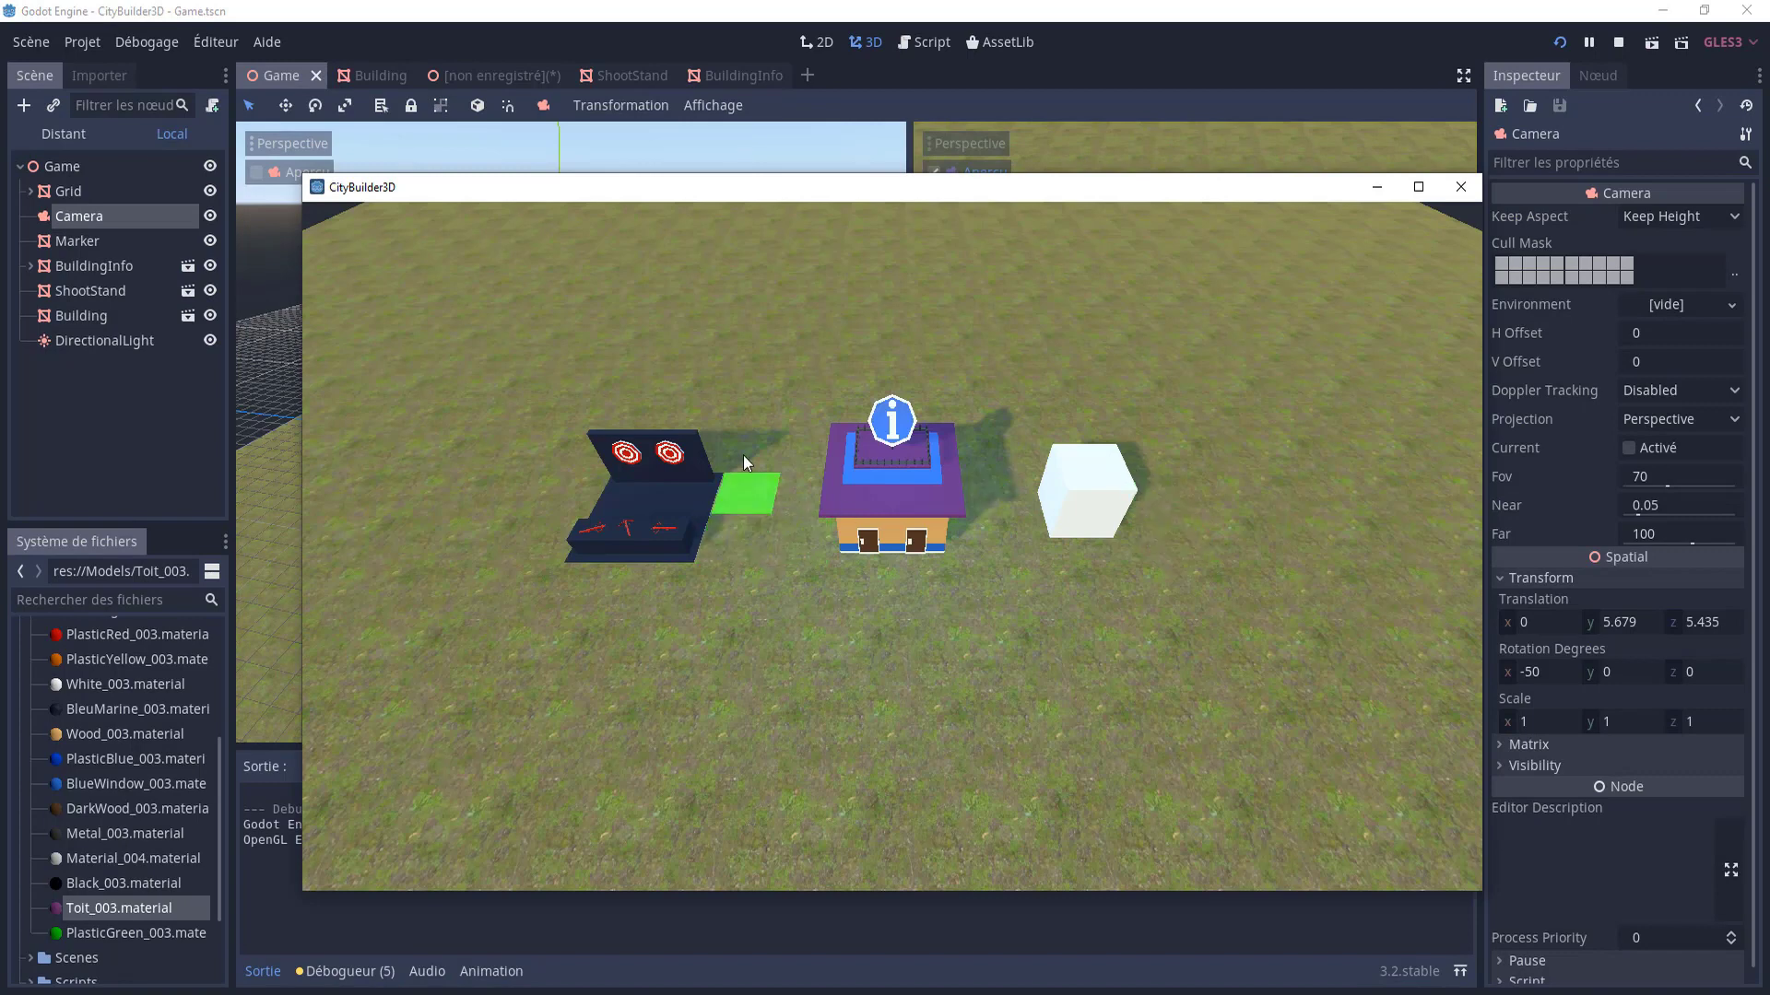
left_click(1461, 188)
- Set MSAA back to 4x in Project Settings under Rendering > Quality
left_click(142, 41)
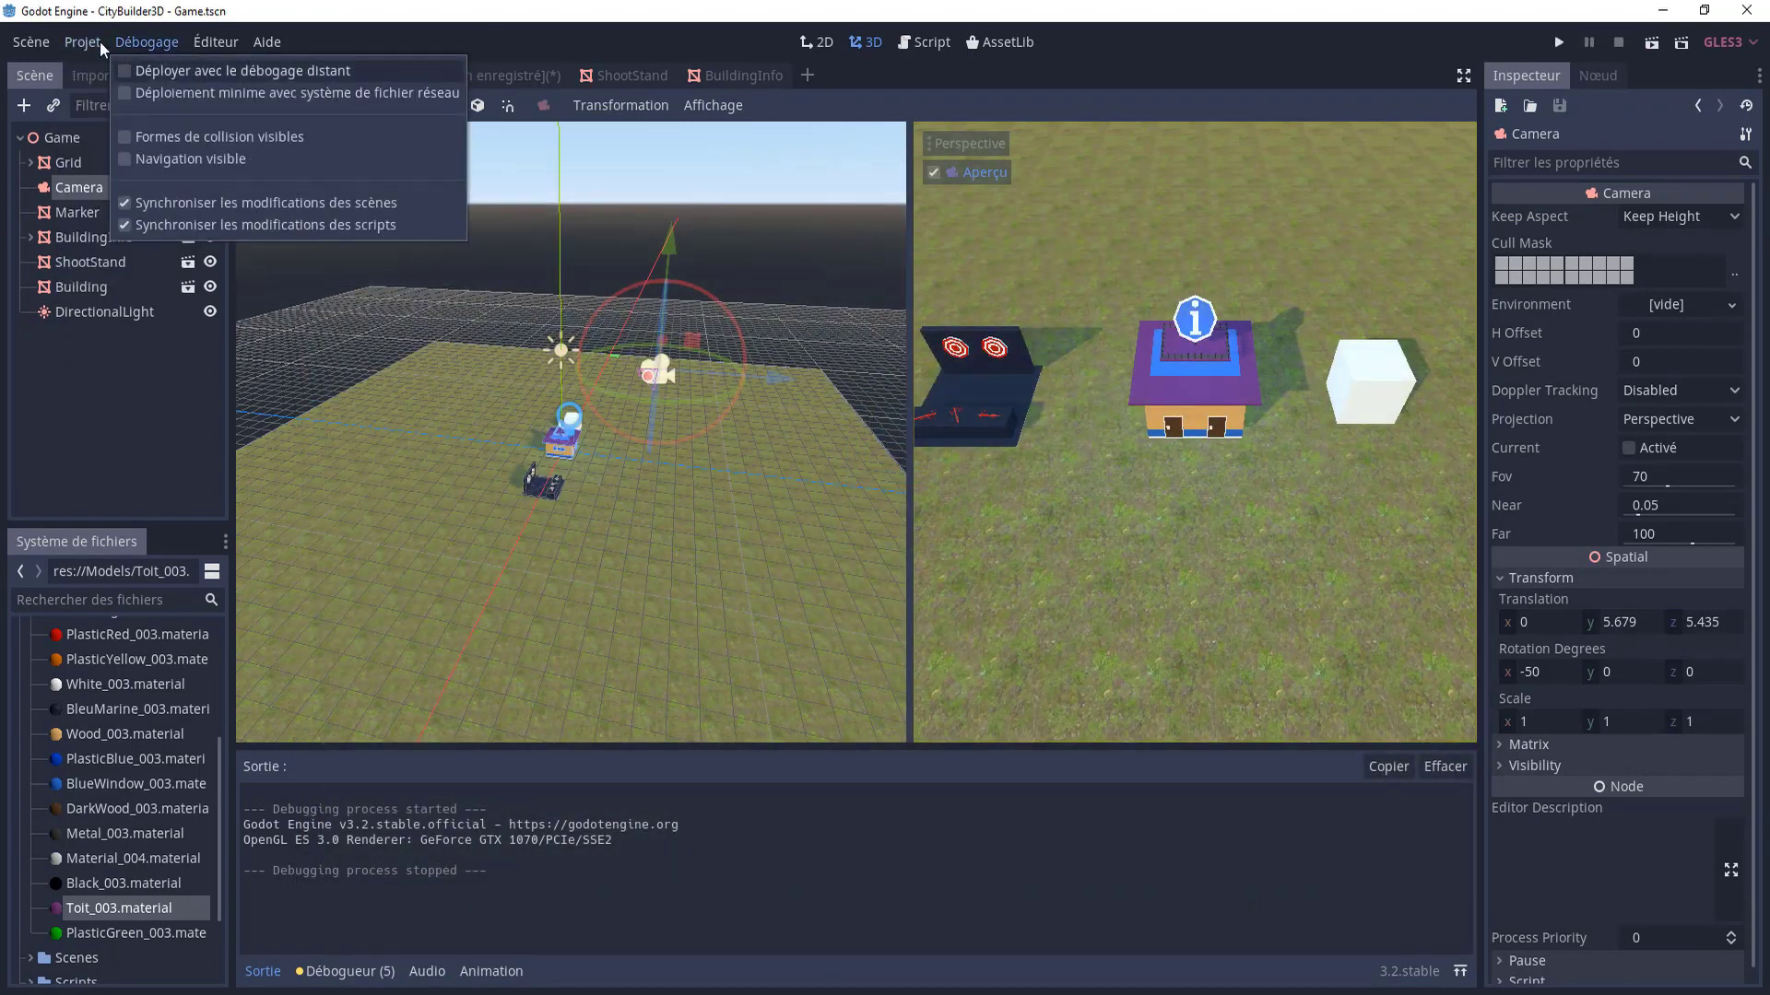
left_click(134, 69)
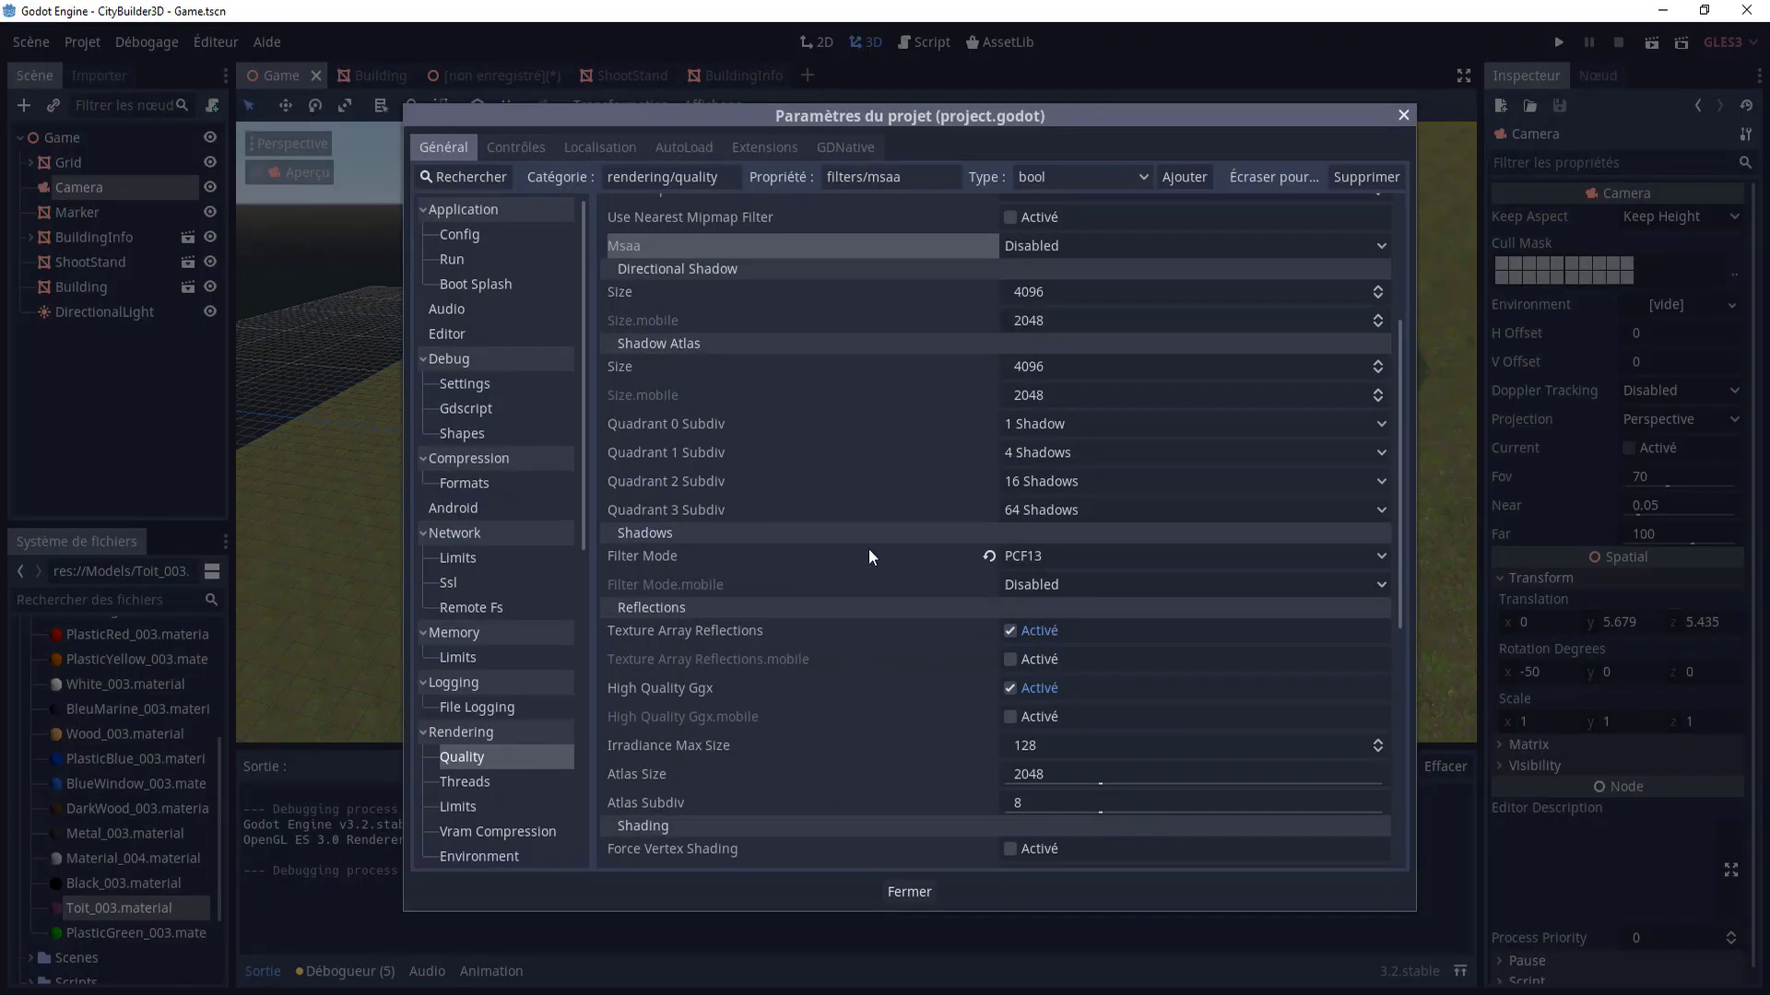
scroll(844, 638, "down", 5)
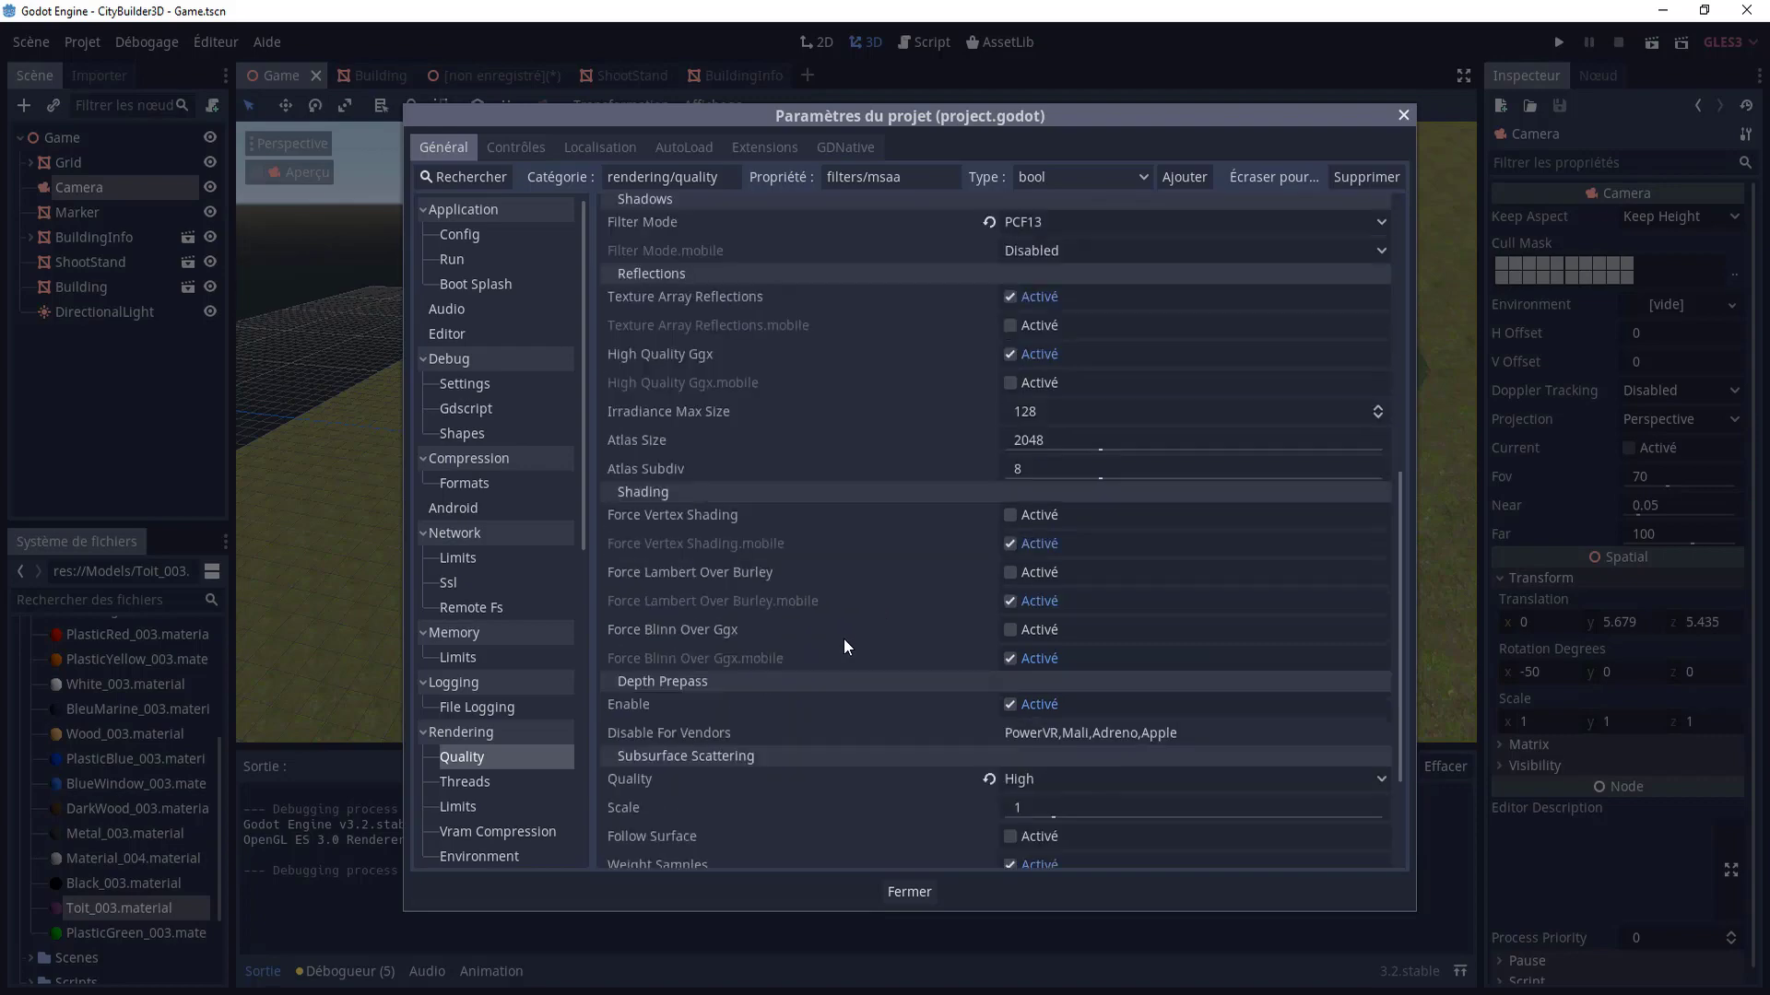
scroll(844, 640, "down", 3)
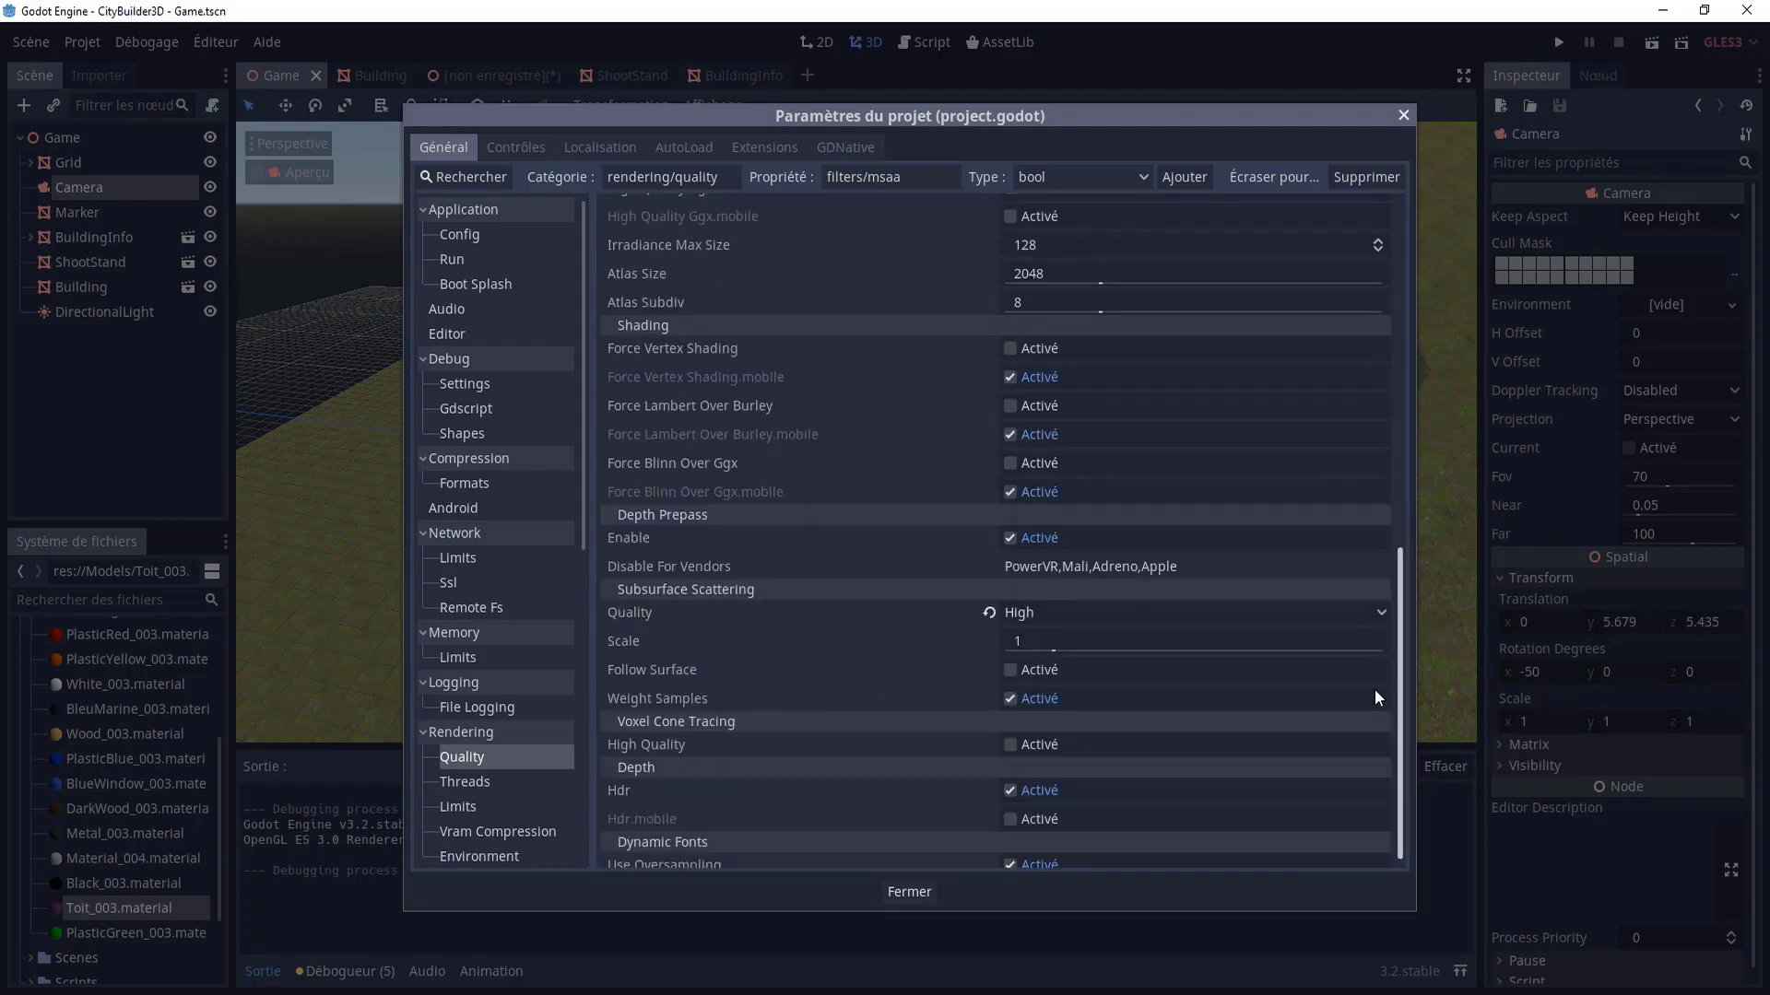
left_click_drag(1409, 682, 1263, 506)
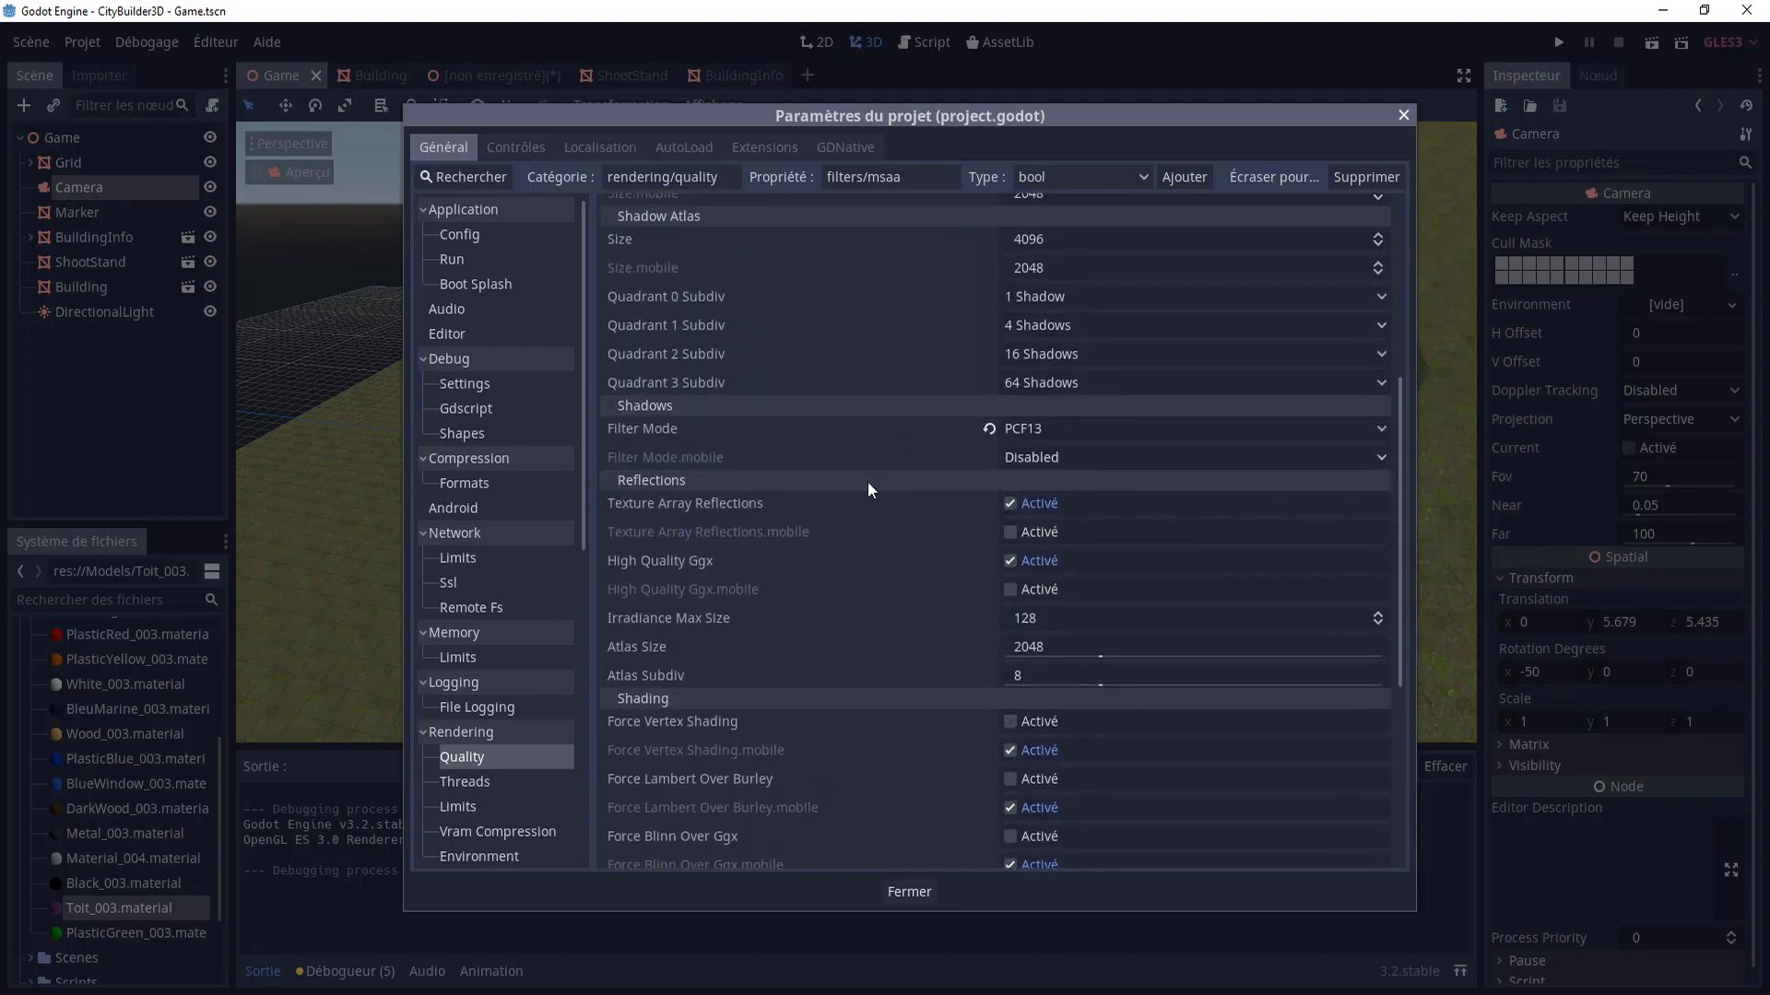
scroll(849, 674, "up", 2)
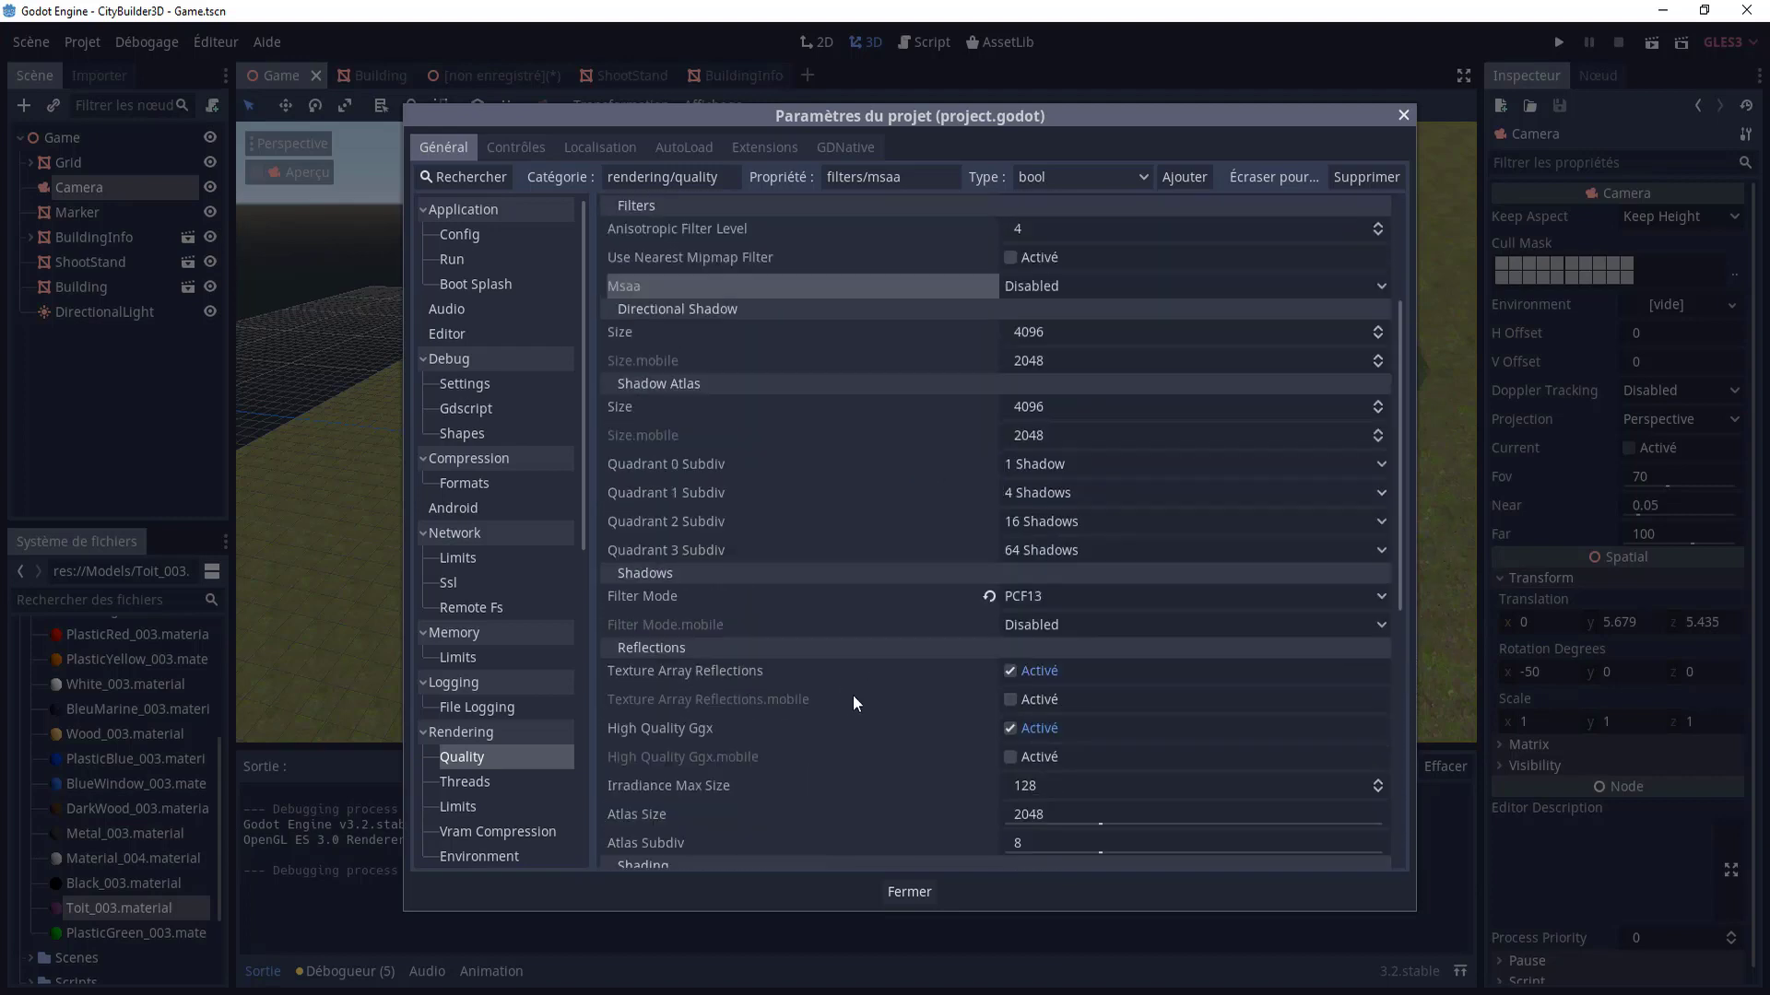
left_click(1088, 287)
left_click(1060, 359)
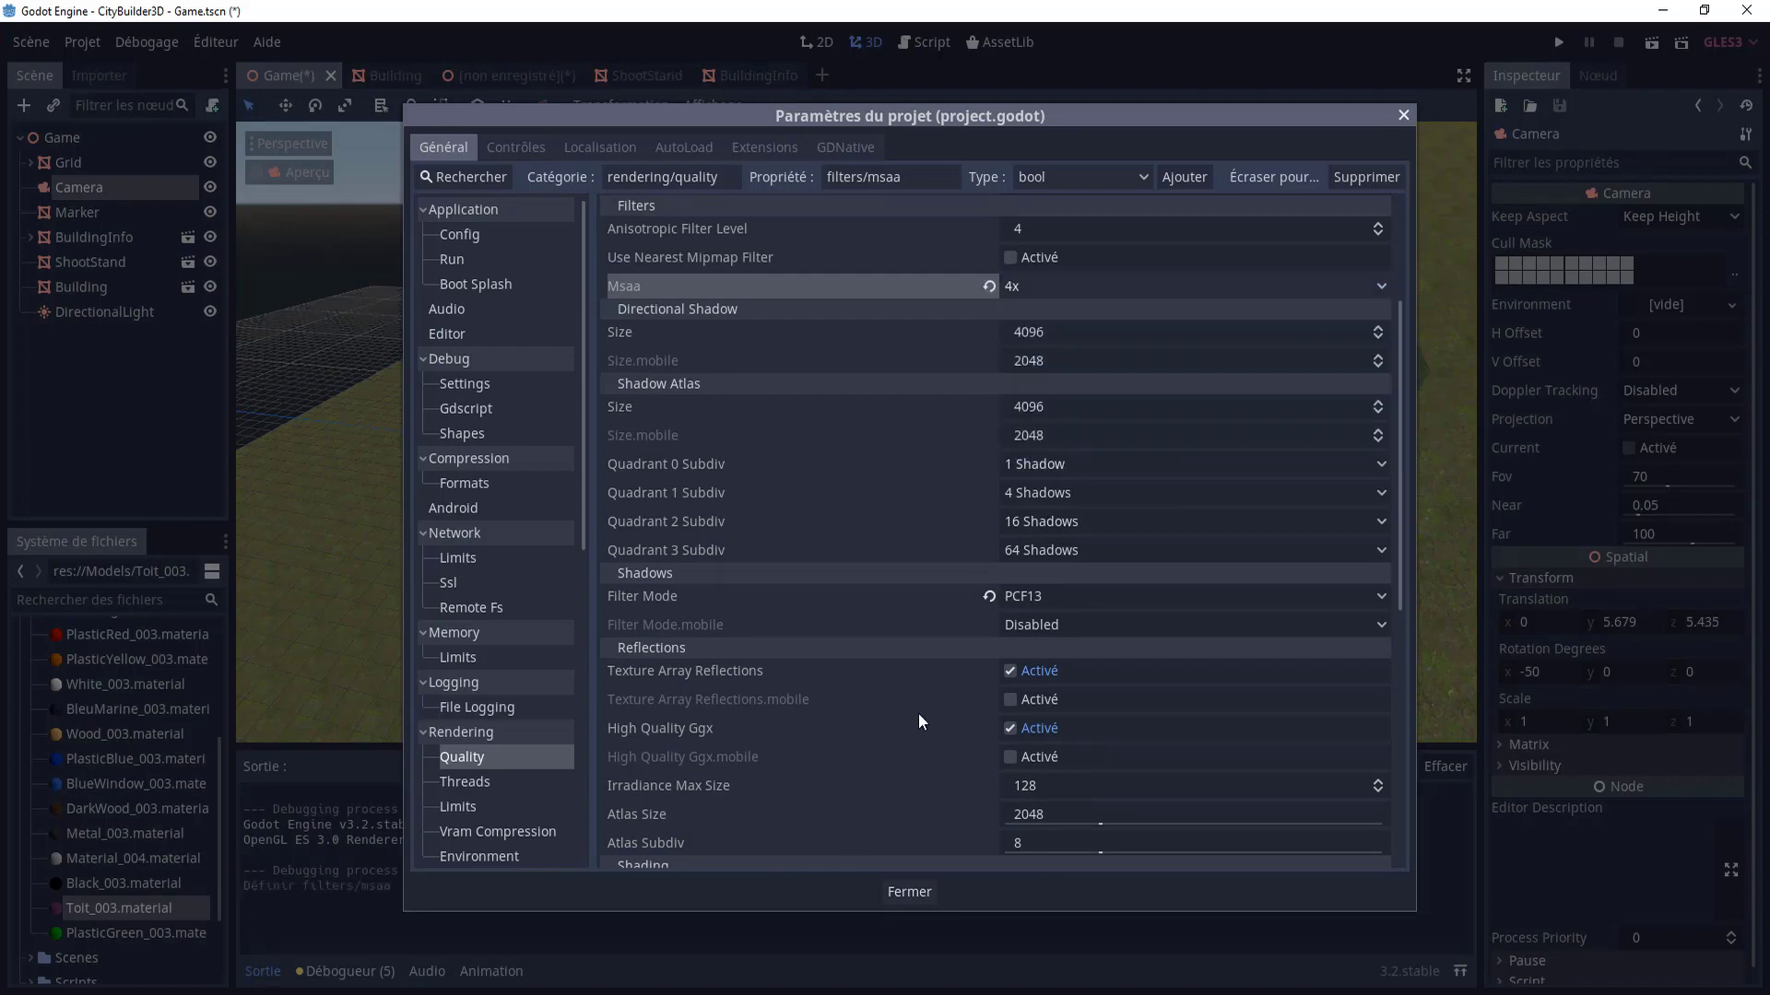
- Close Project Settings, test-run the game with F5, then close the game window
left_click(910, 892)
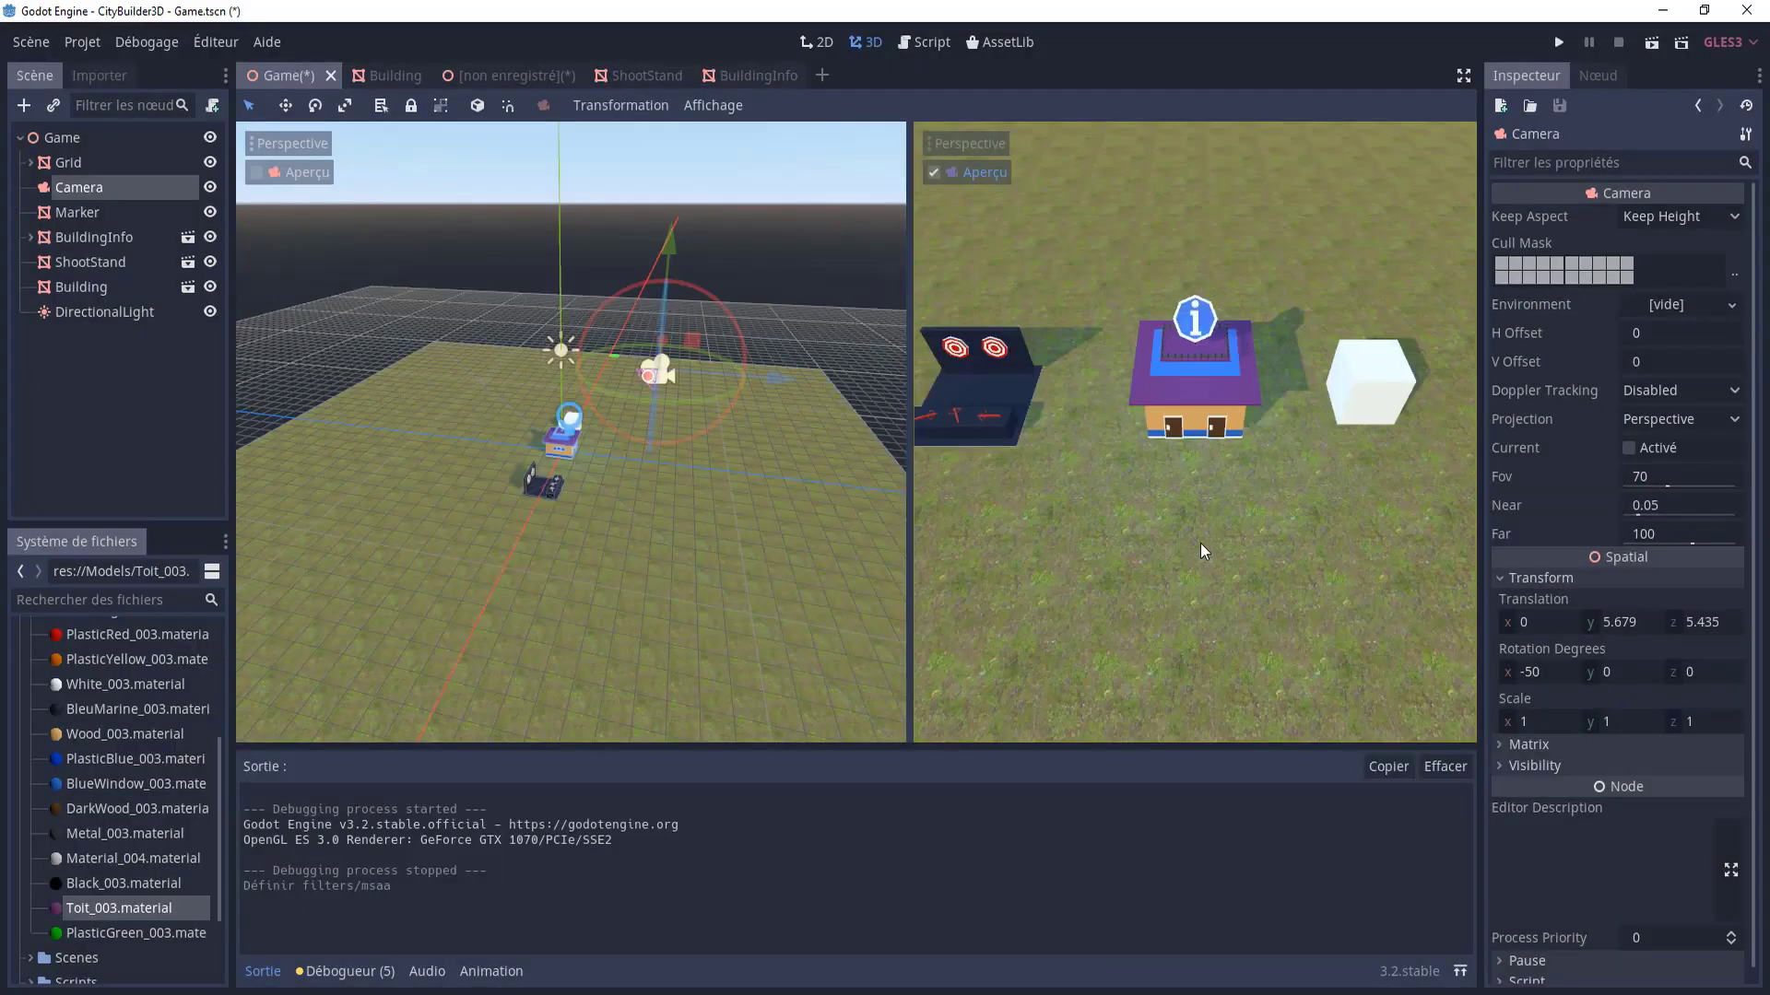
key("F5")
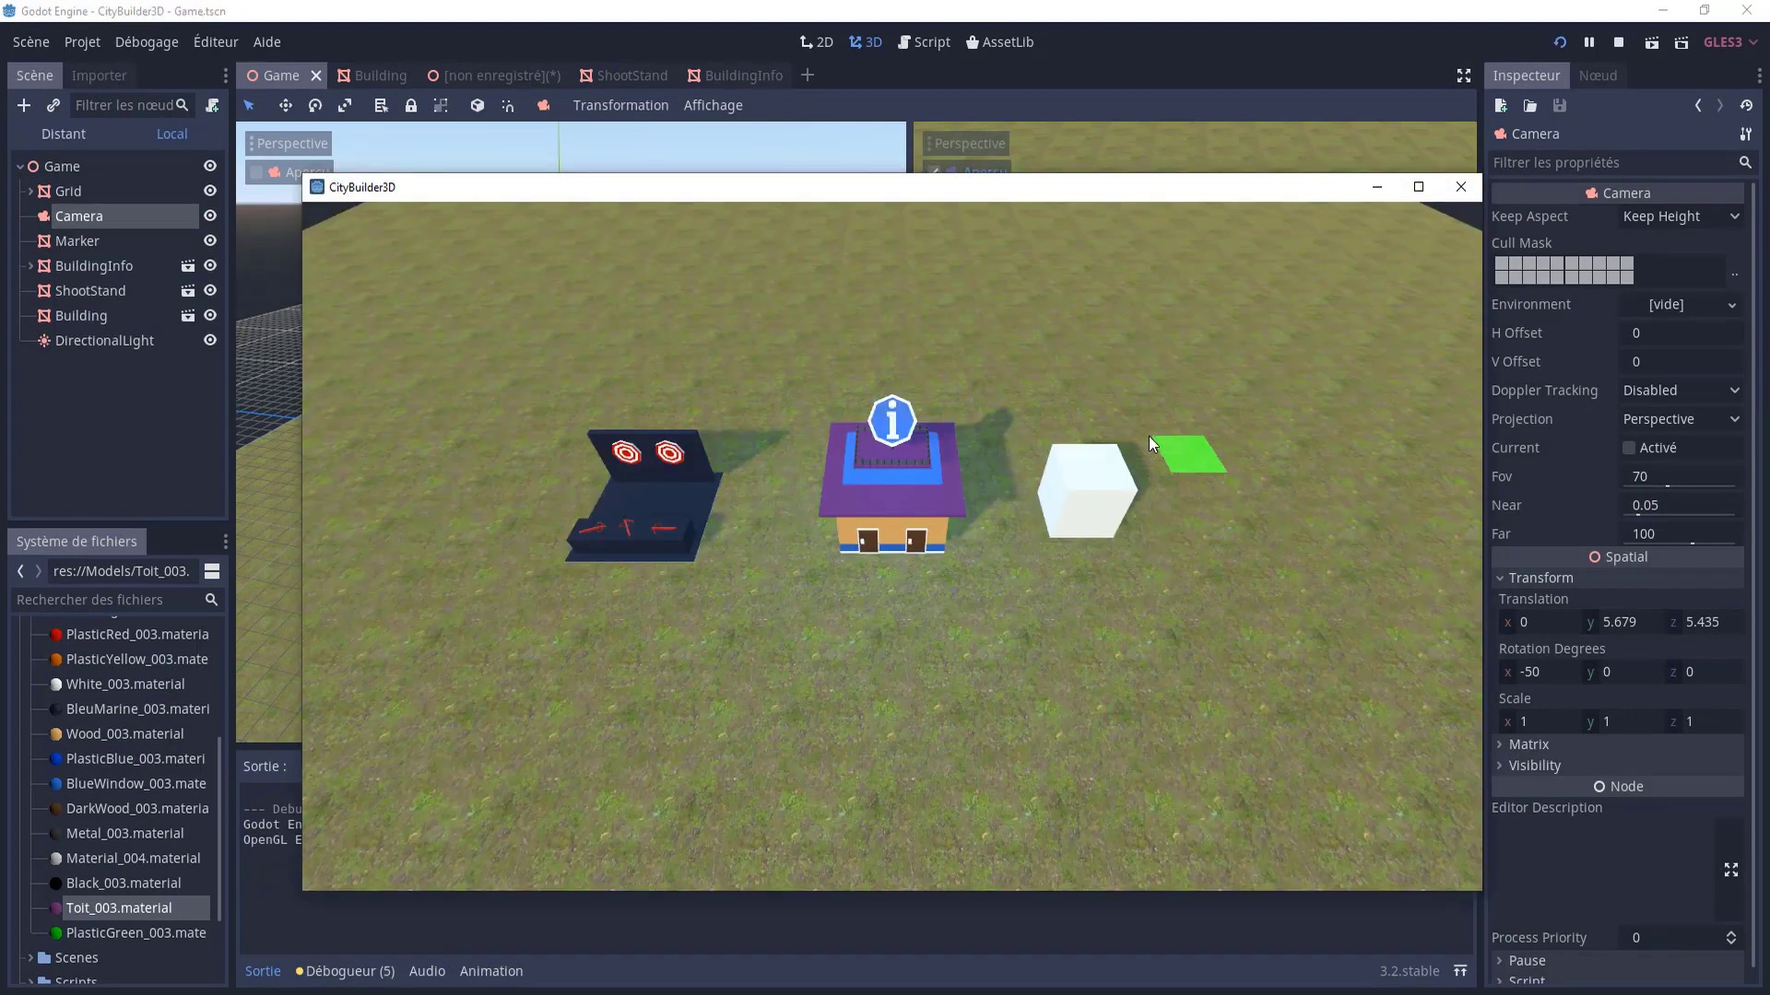
left_click(1450, 189)
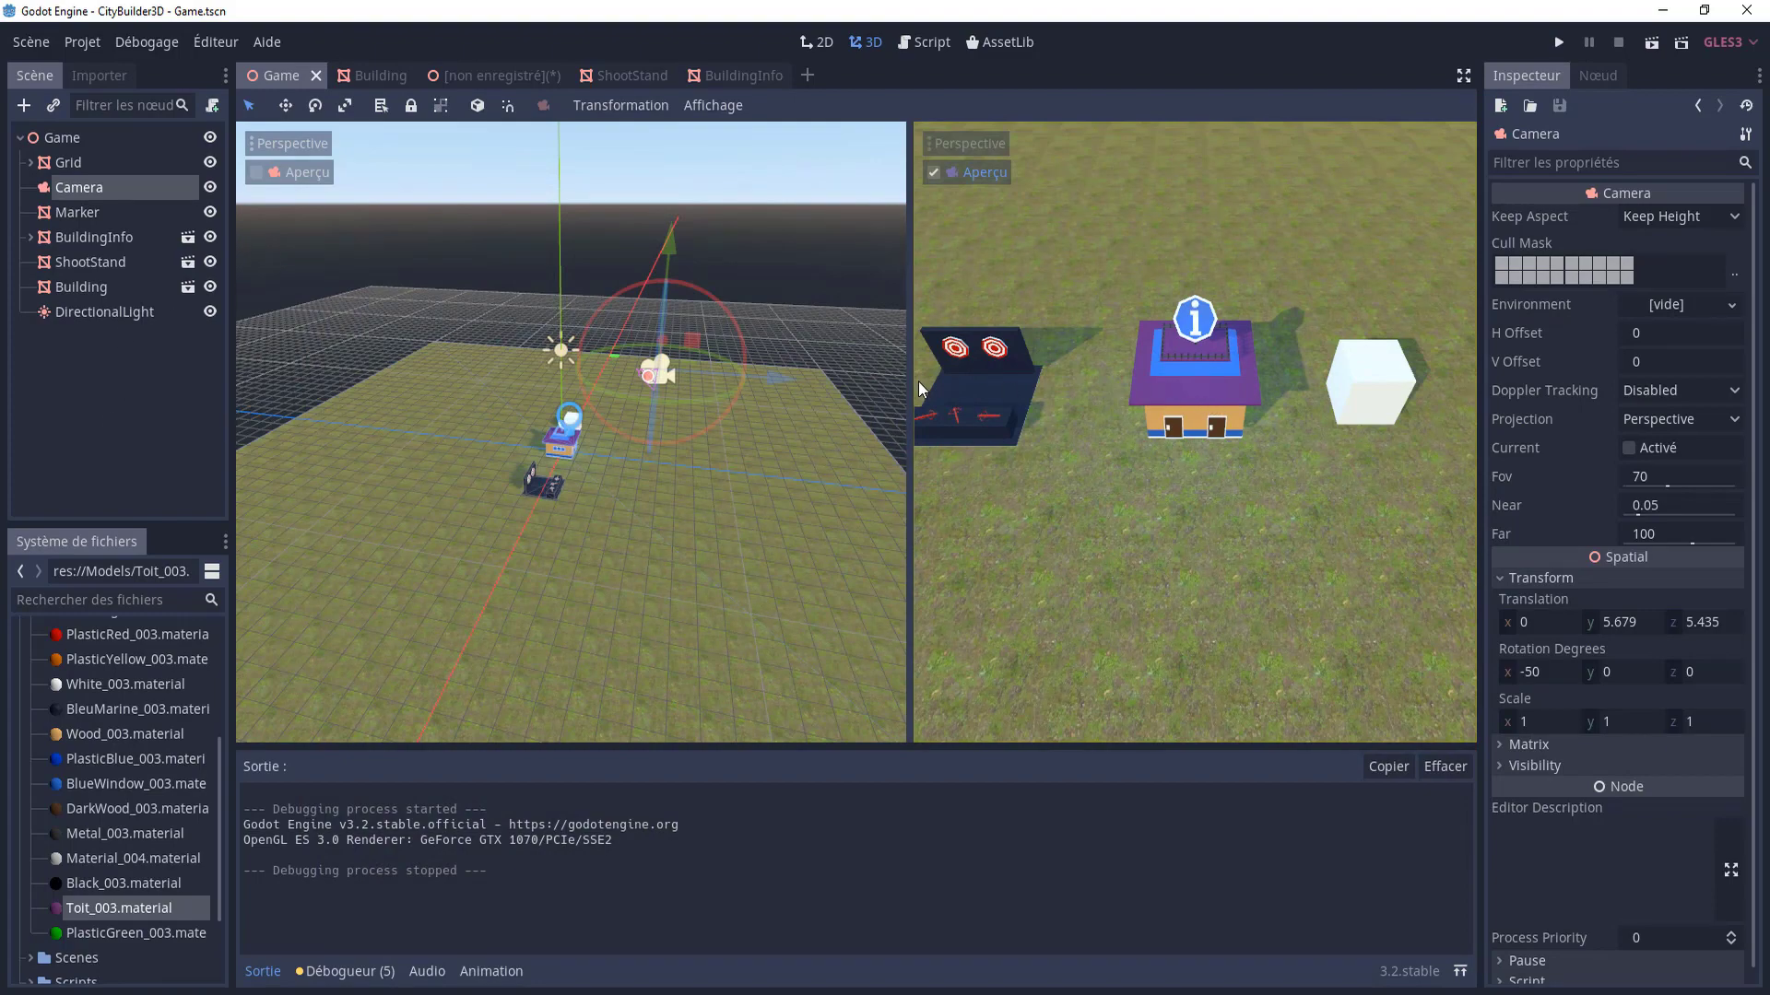
- Add a ReflectionProbe node, found by searching 'refle', as a child of the Game root
mouse_move(721, 479)
middle_mouse_down()
mouse_move(601, 538)
mouse_move(500, 526)
middle_mouse_up()
scroll(616, 498, "up", 3)
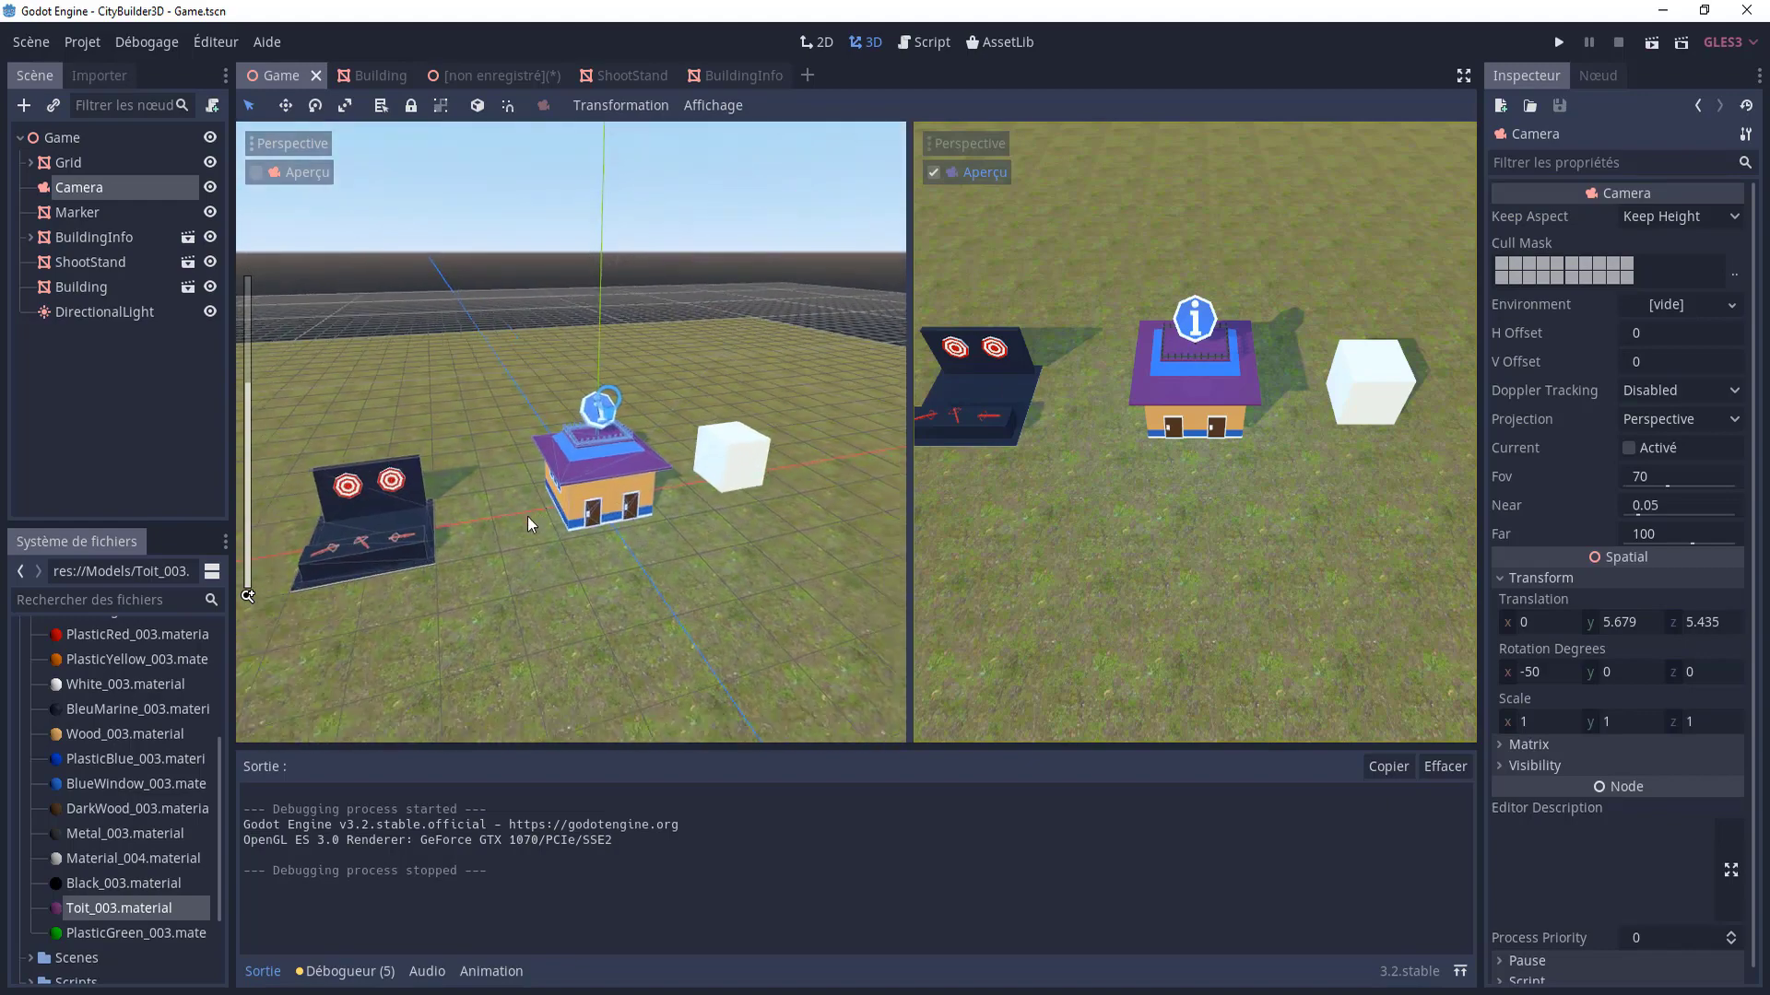
scroll(500, 525, "up", 3)
scroll(517, 522, "up", 2)
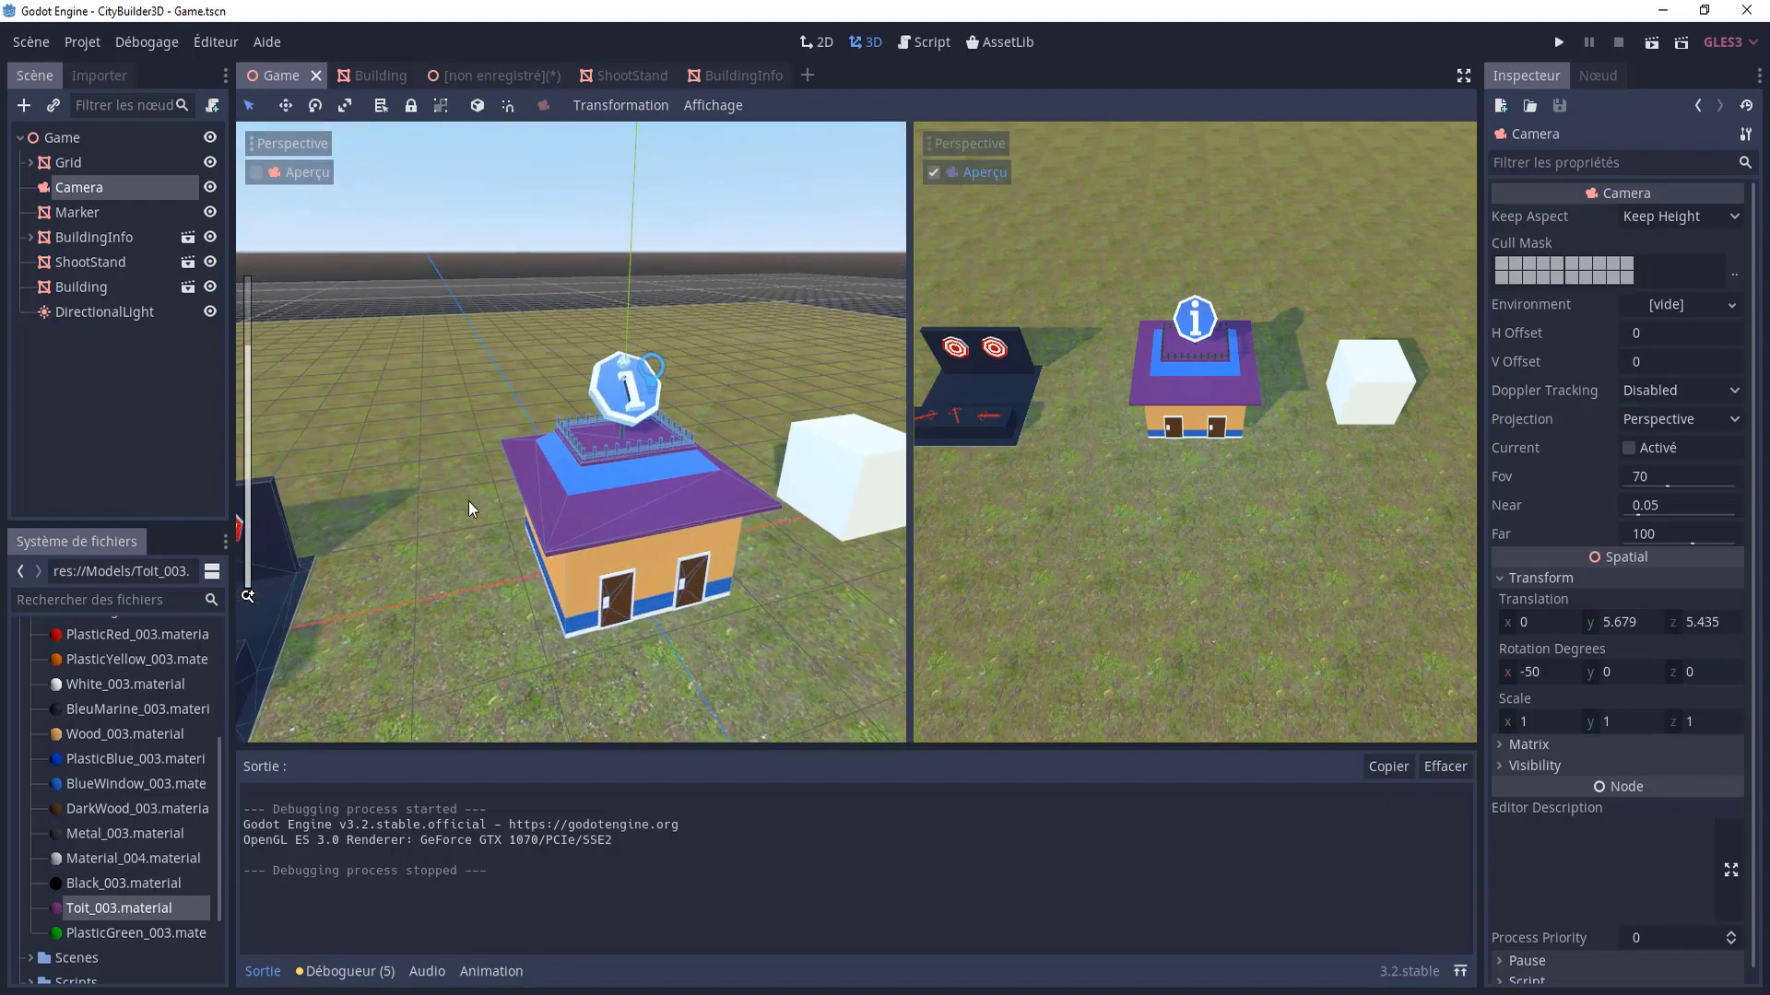
scroll(472, 516, "down", 2)
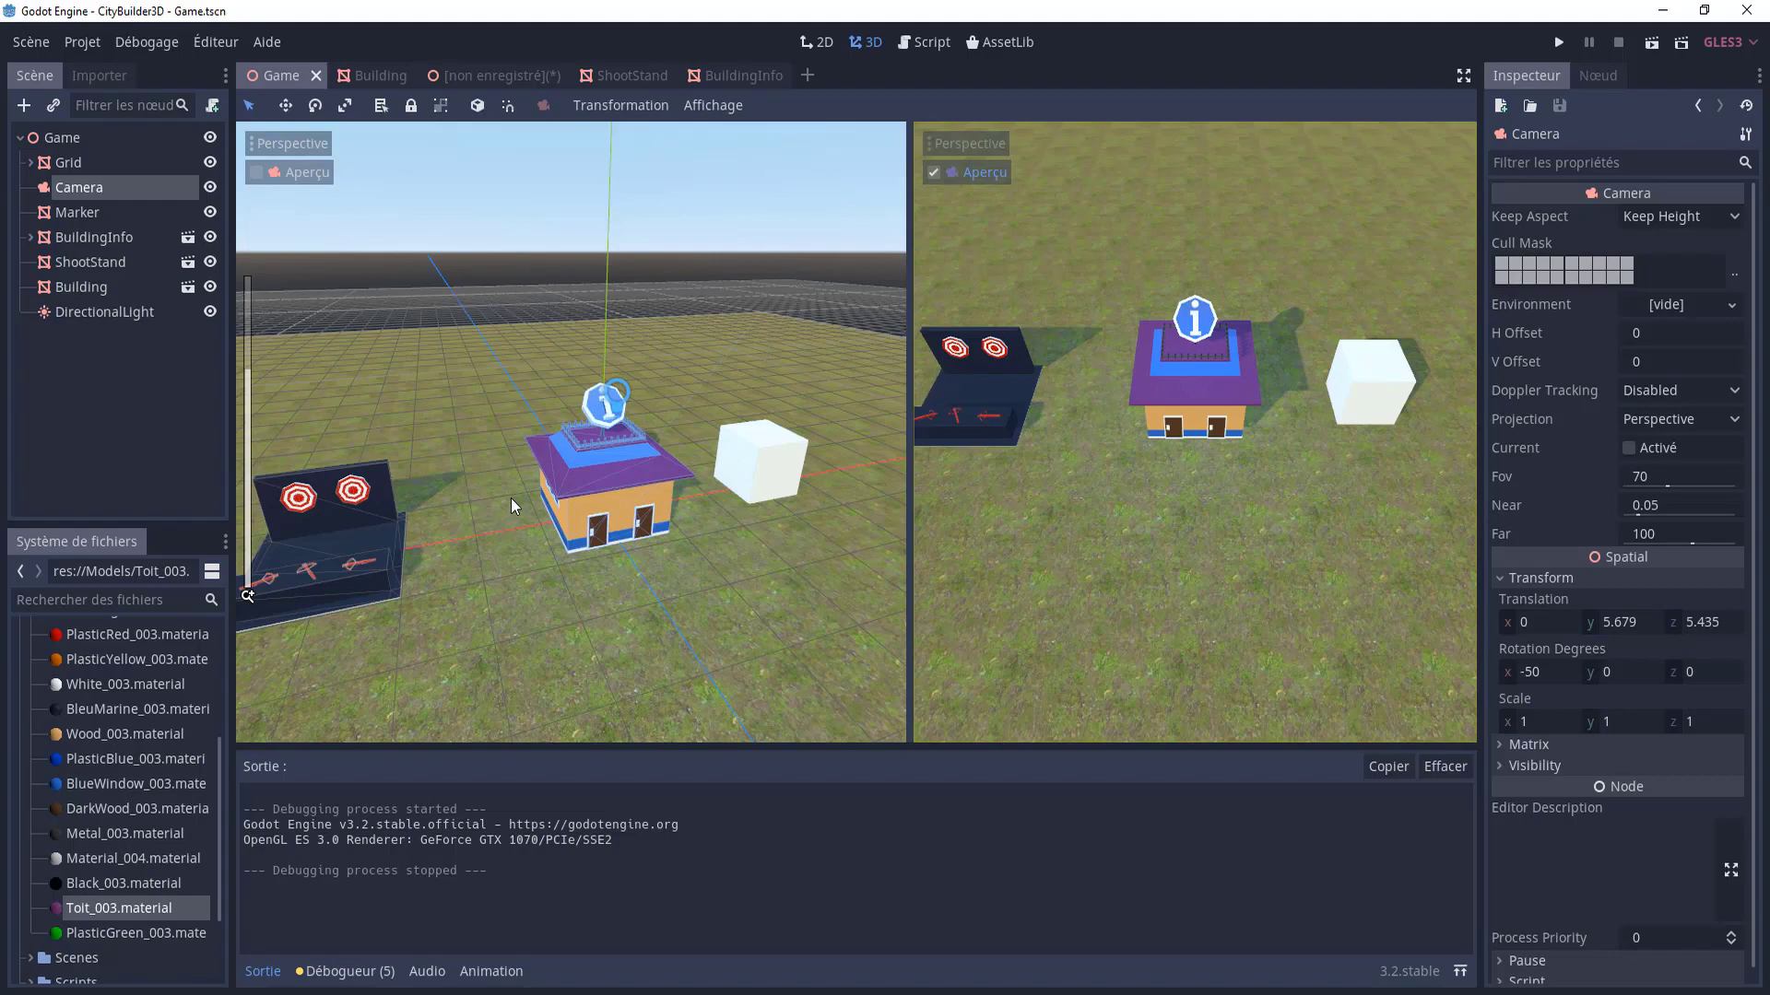
mouse_move(502, 495)
middle_mouse_down()
mouse_move(658, 439)
mouse_move(717, 396)
mouse_move(561, 447)
mouse_move(321, 461)
mouse_move(850, 451)
mouse_move(358, 467)
mouse_move(499, 481)
mouse_move(546, 467)
mouse_move(574, 495)
middle_mouse_up()
scroll(502, 481, "down", 1)
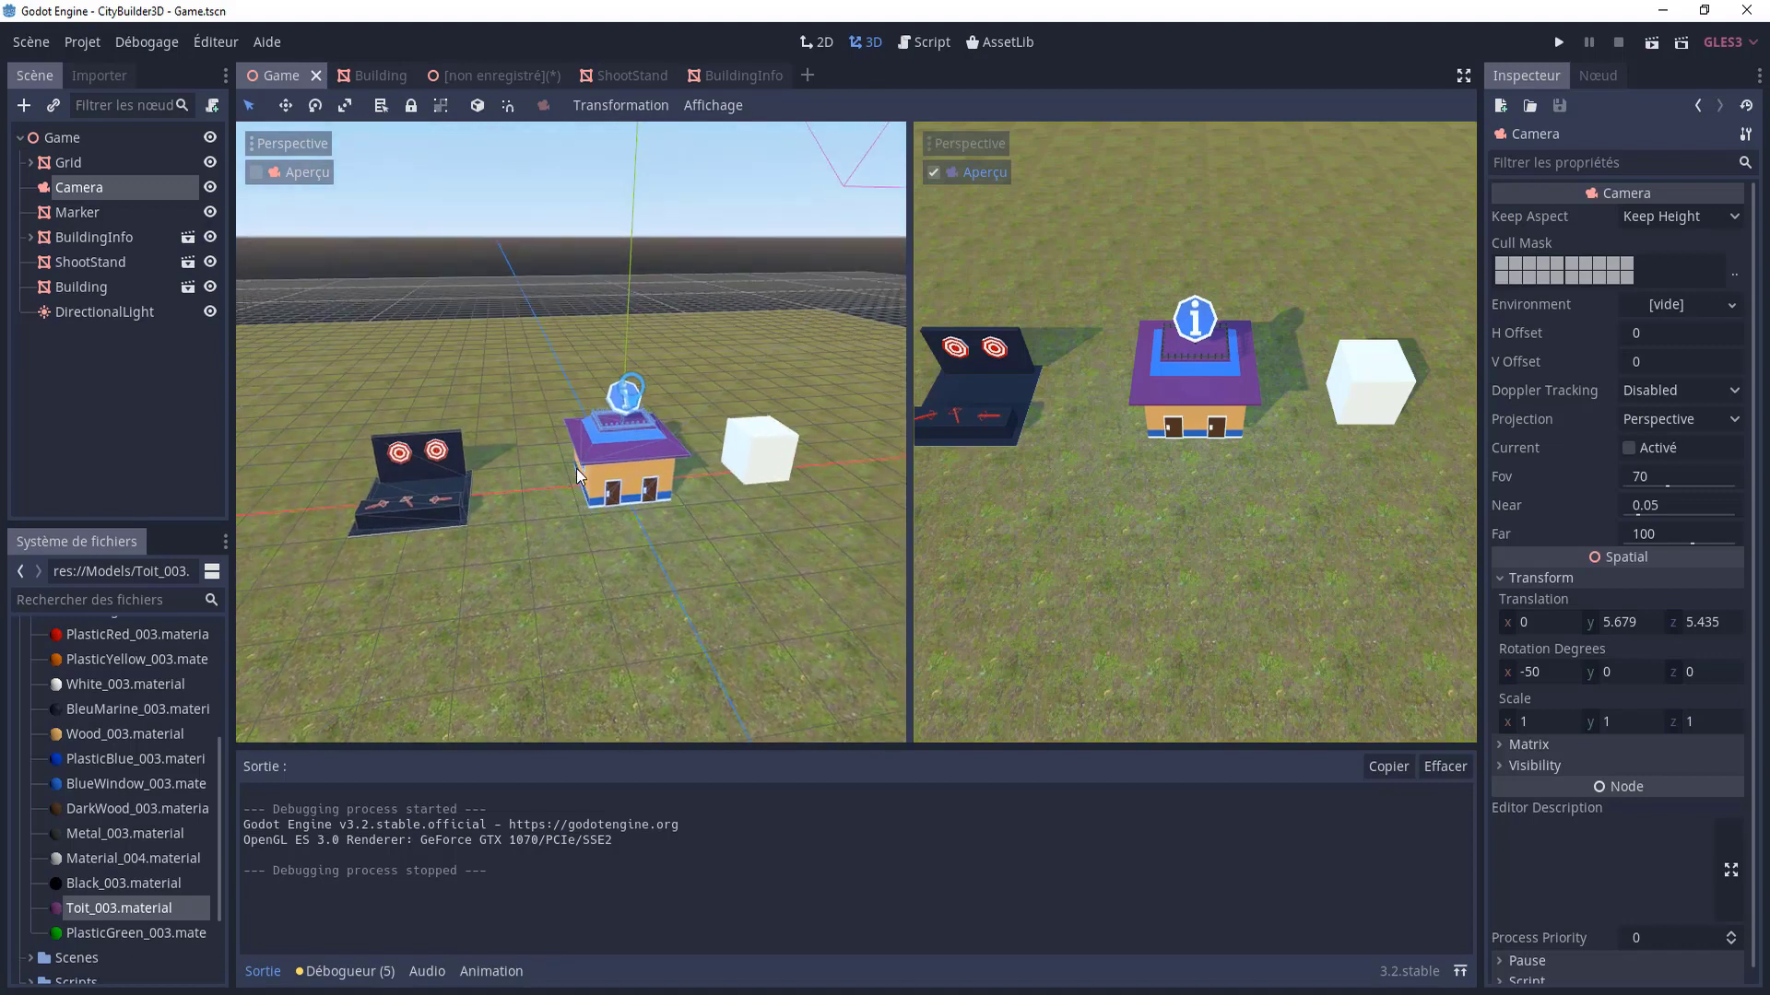
left_click(97, 139)
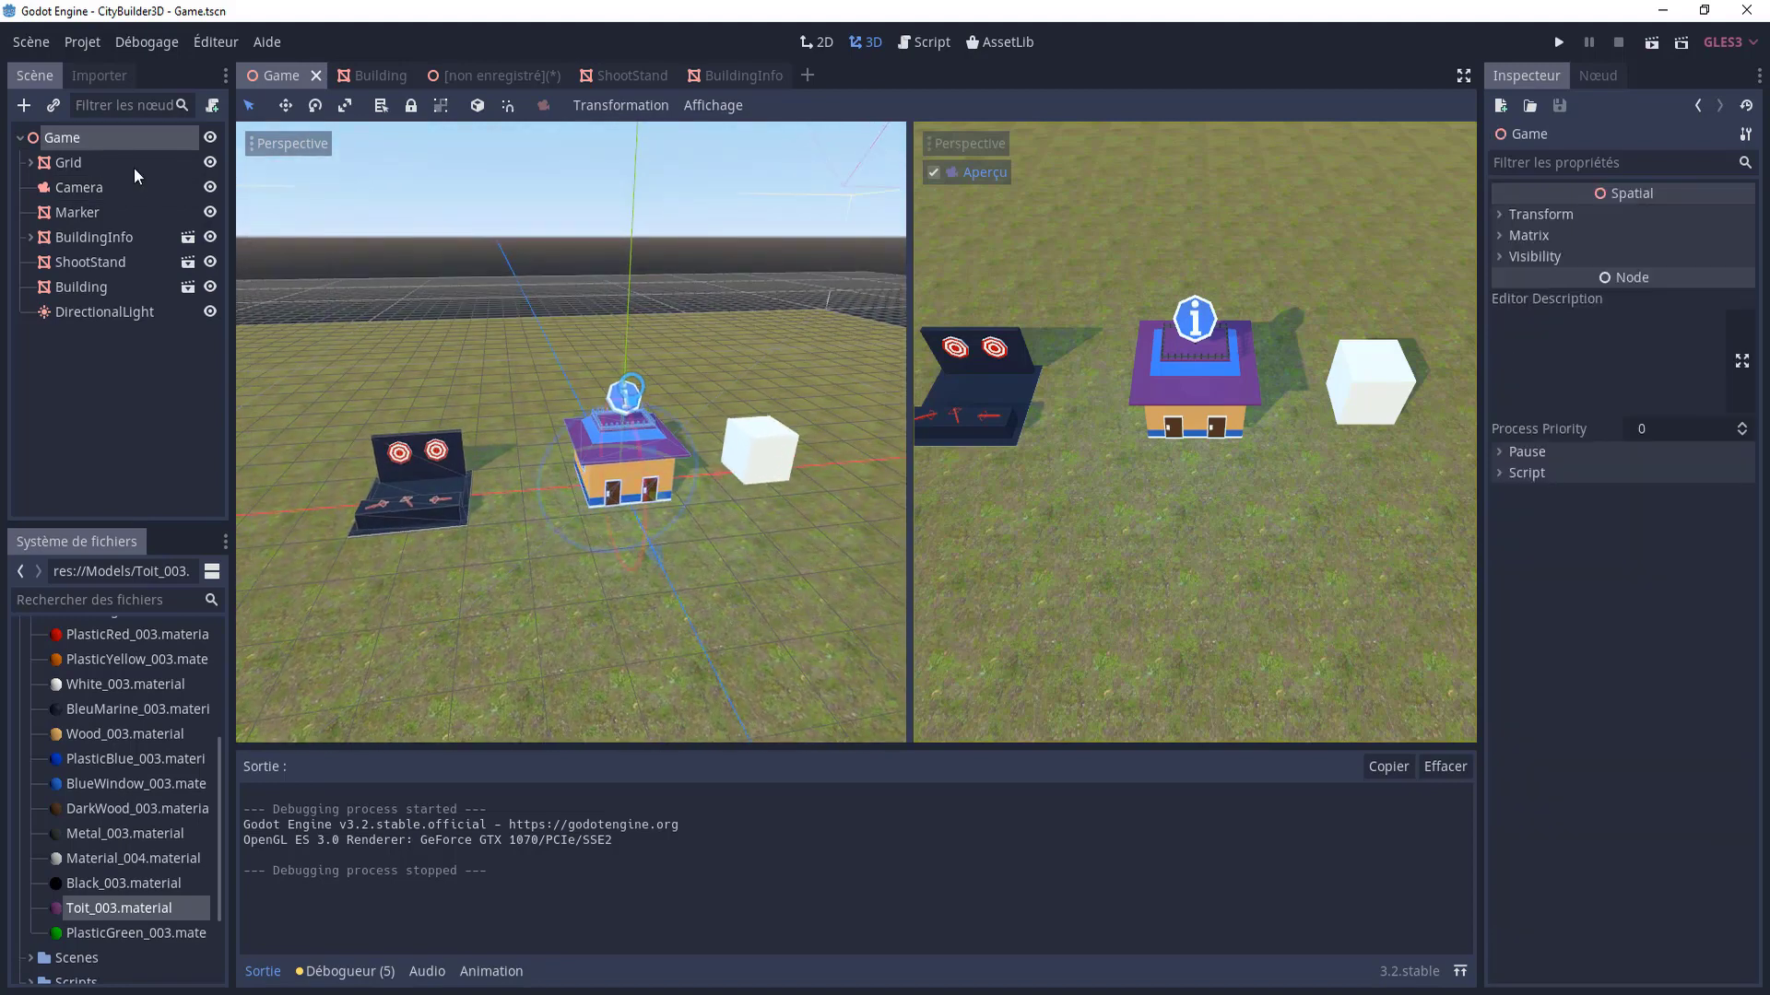
left_click(24, 107)
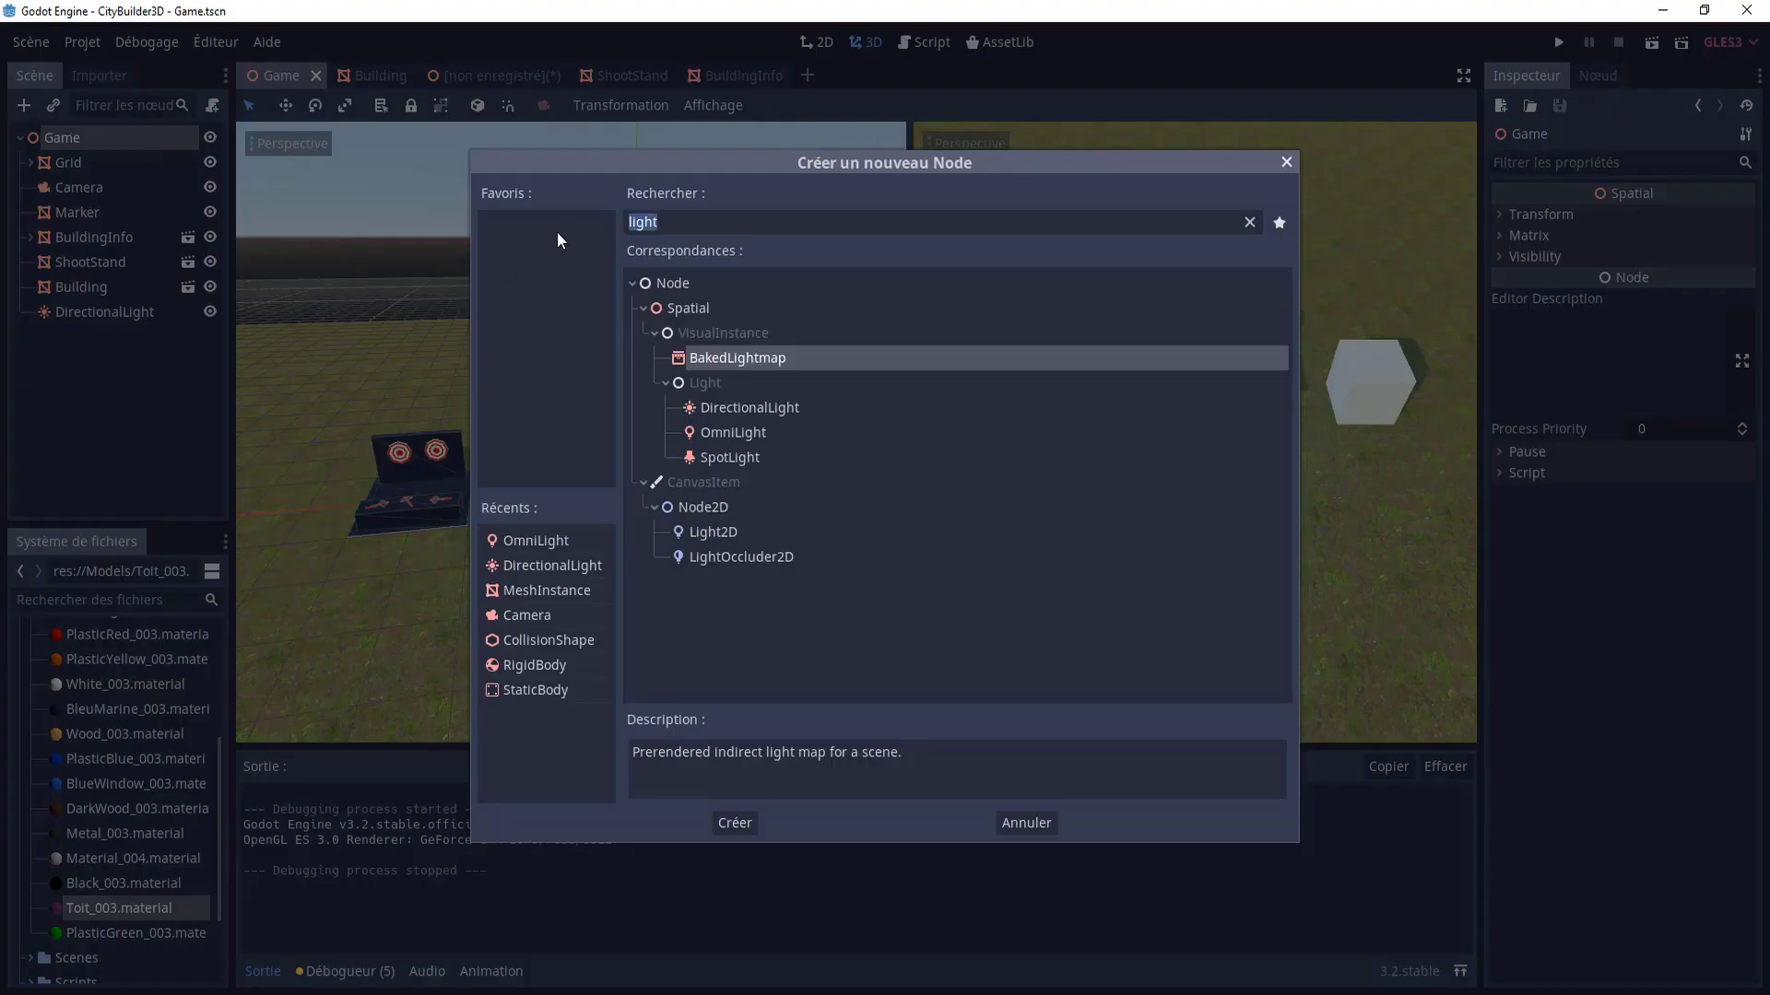
type("refle")
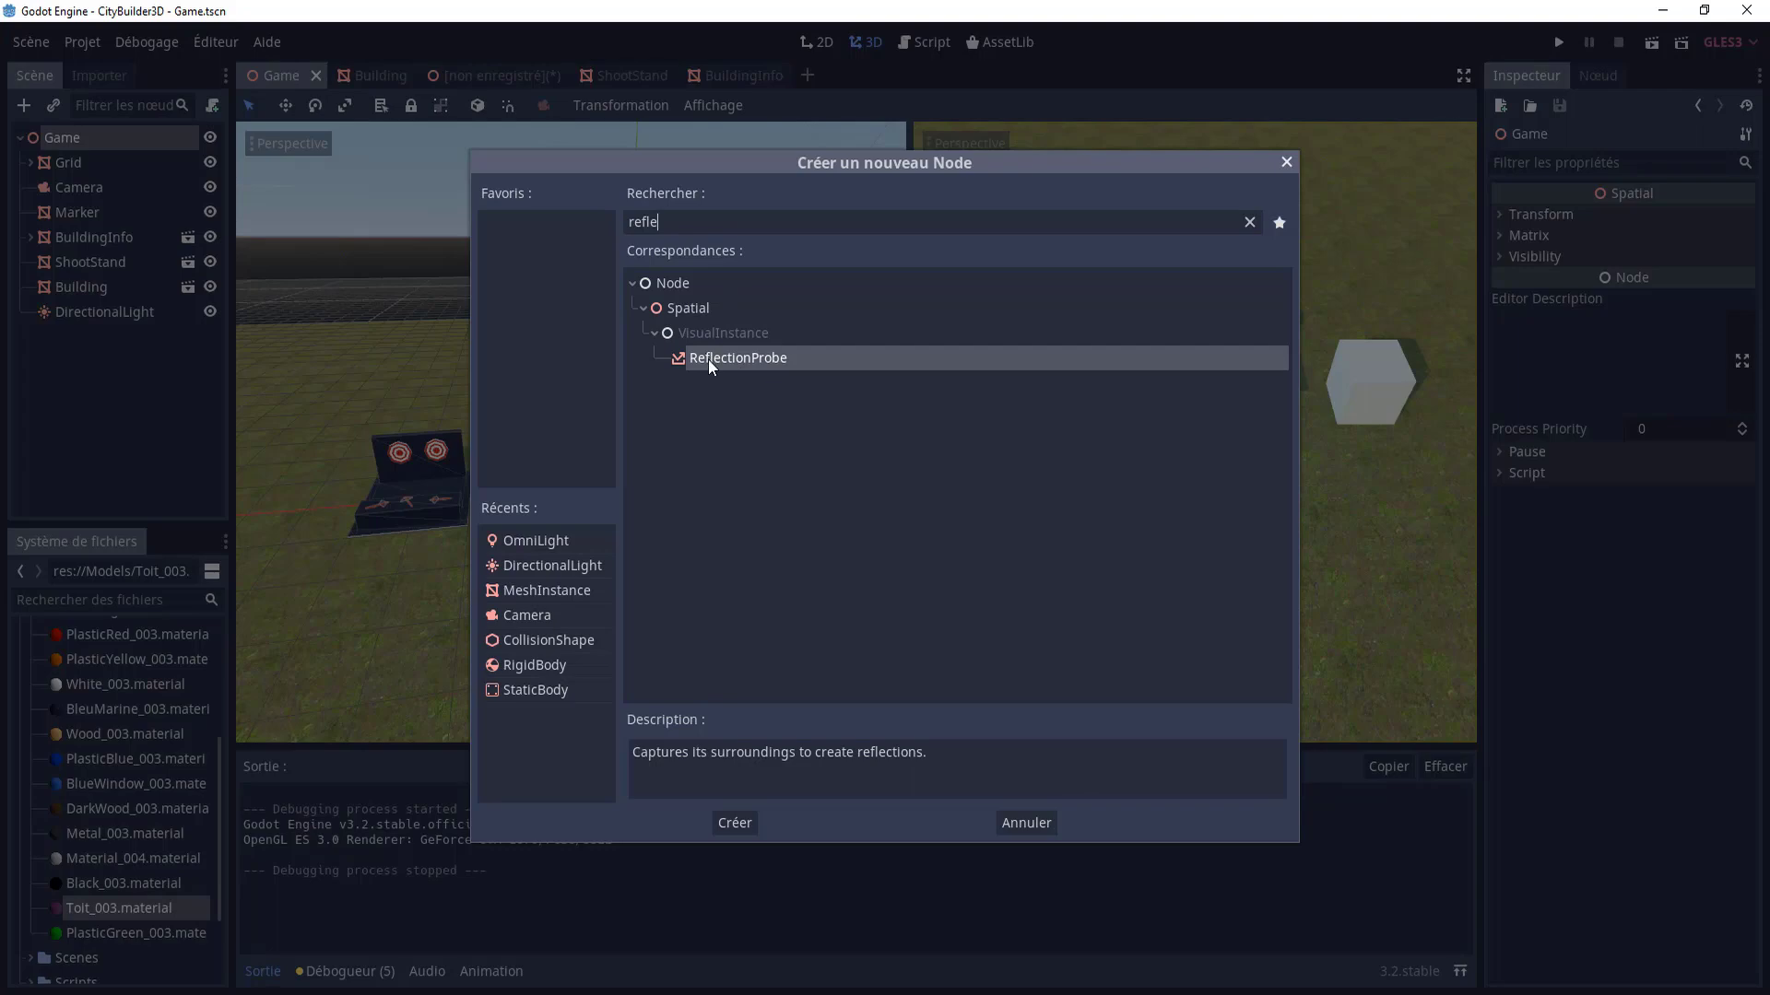
double_click(708, 359)
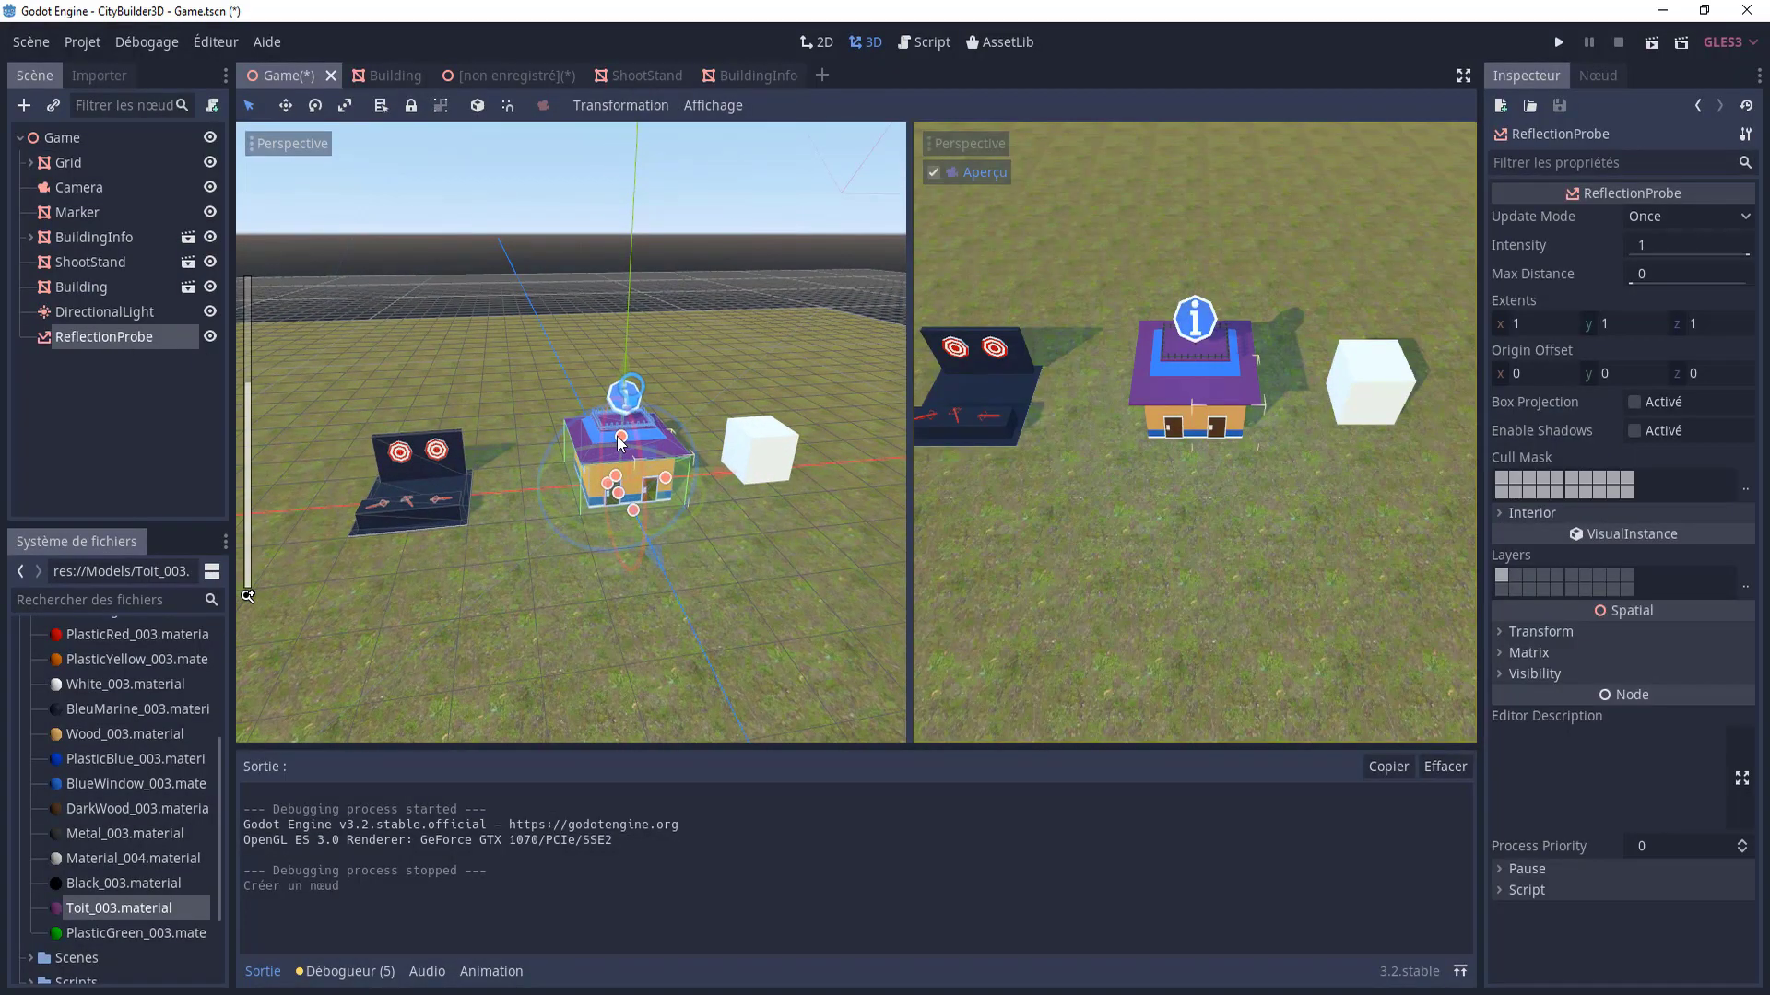
- Stretch the probe box upward, along Z and X, and lower its origin offset to about -0.812
left_click_drag(619, 436, 660, 306)
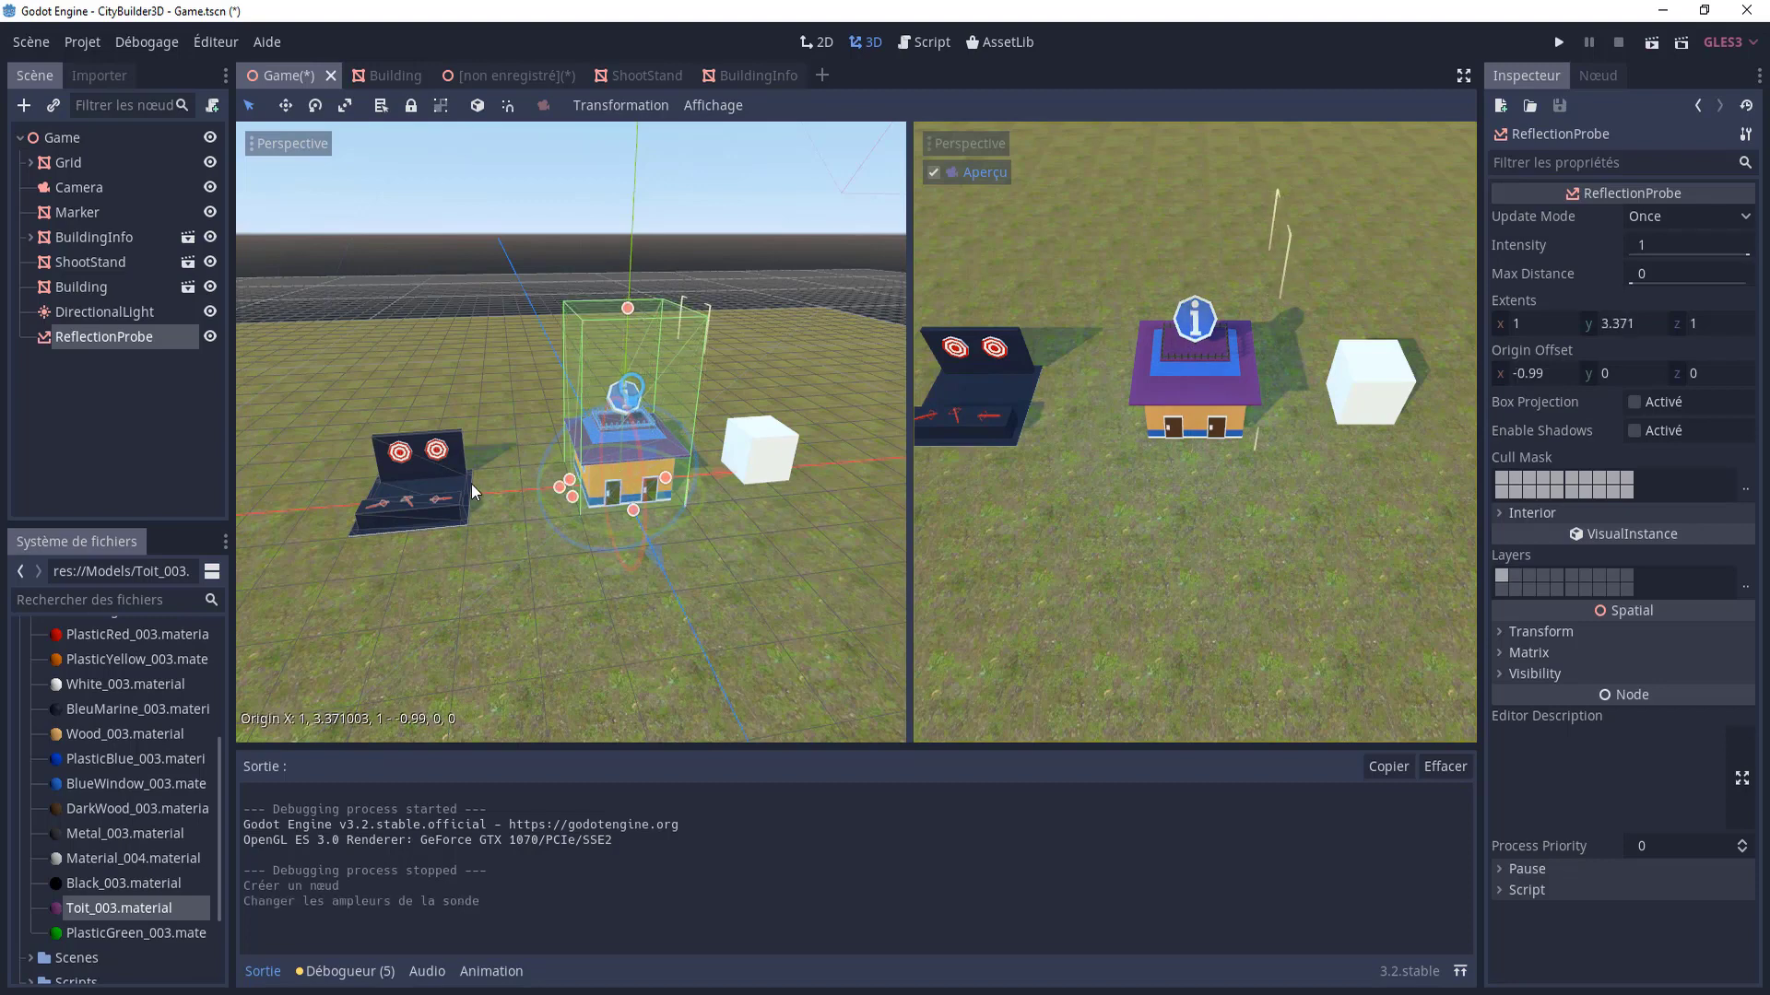
left_click_drag(544, 476, 588, 472)
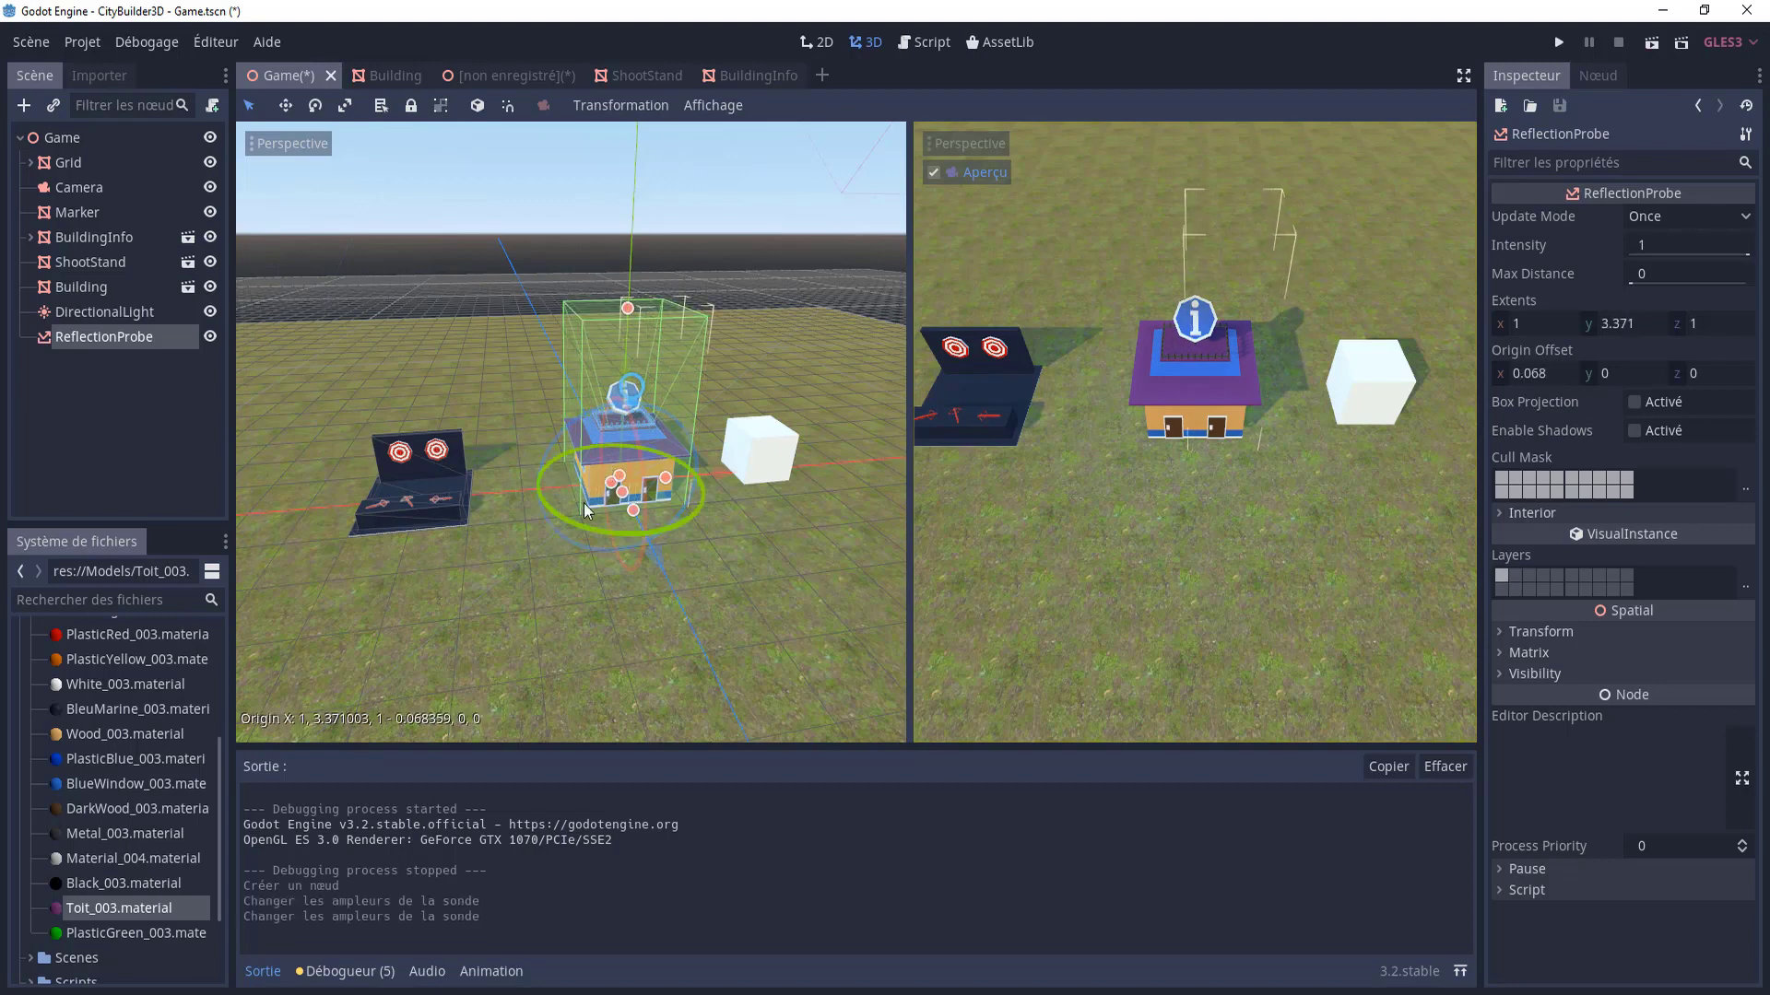
scroll(583, 502, "up", 2)
middle_click_drag(584, 501, 625, 481)
left_click_drag(625, 481, 722, 524)
middle_click_drag(722, 524, 677, 491)
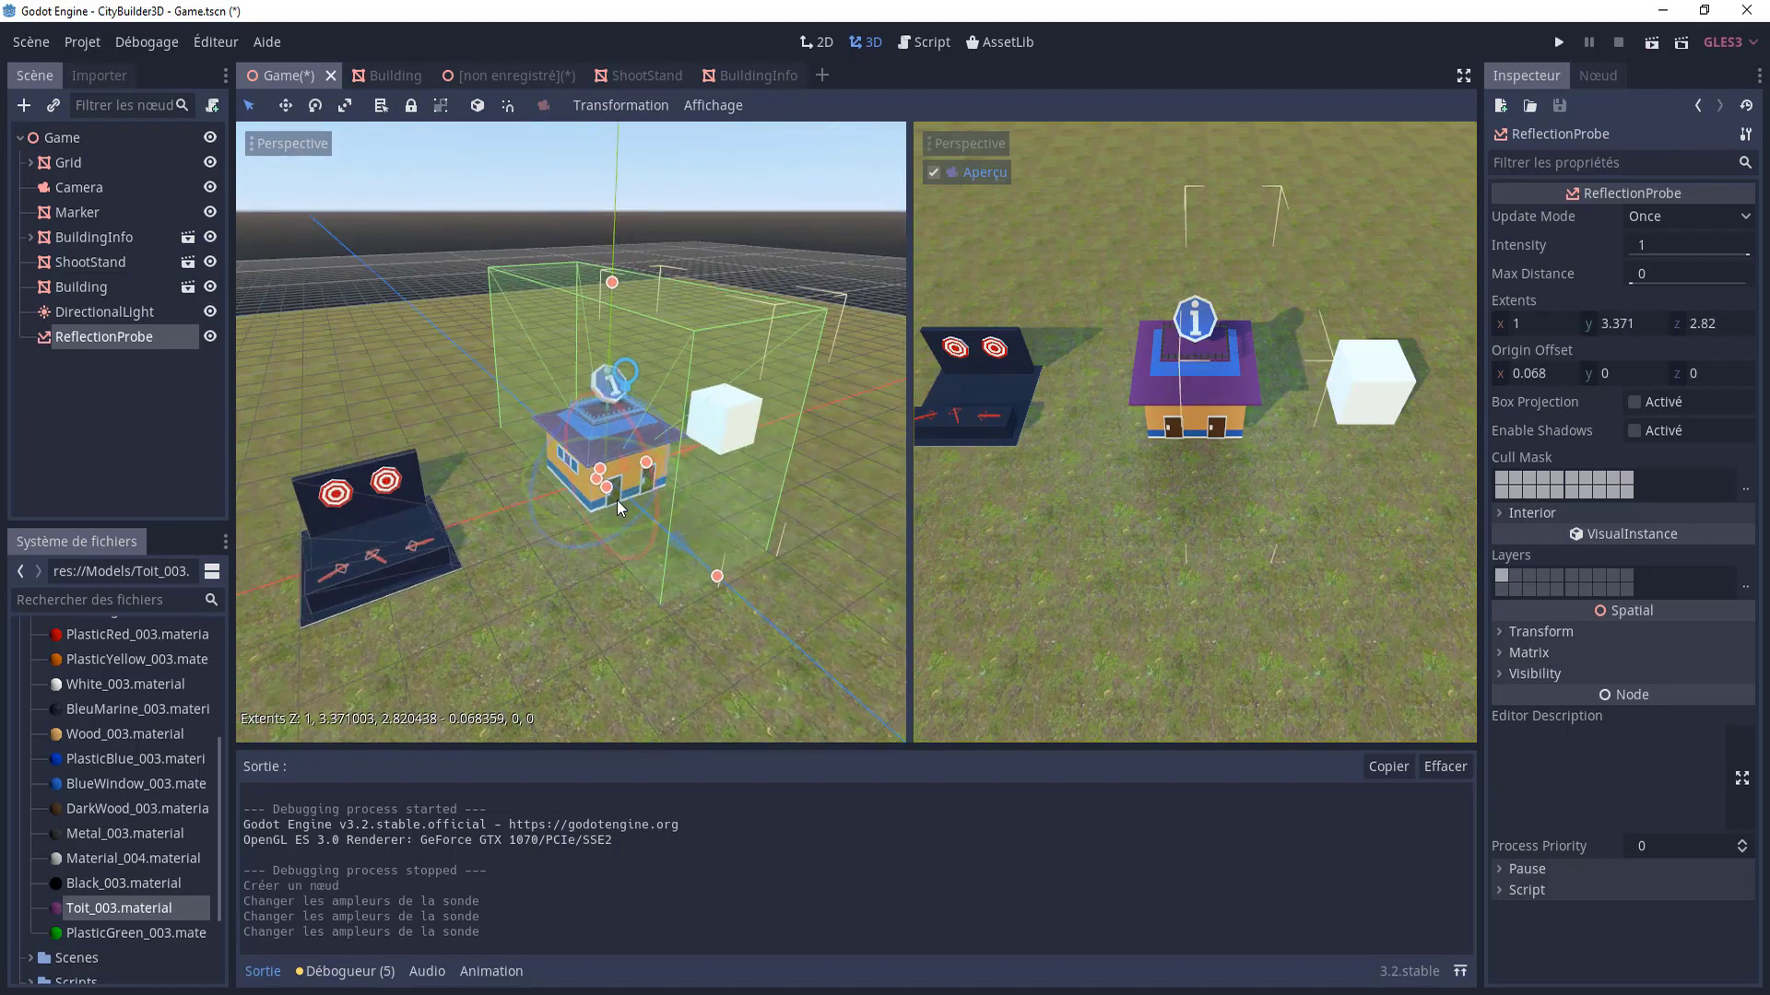
left_click_drag(669, 475, 804, 455)
mouse_move(803, 455)
middle_mouse_down()
mouse_move(676, 518)
mouse_move(645, 567)
middle_mouse_up()
scroll(649, 582, "up", 2)
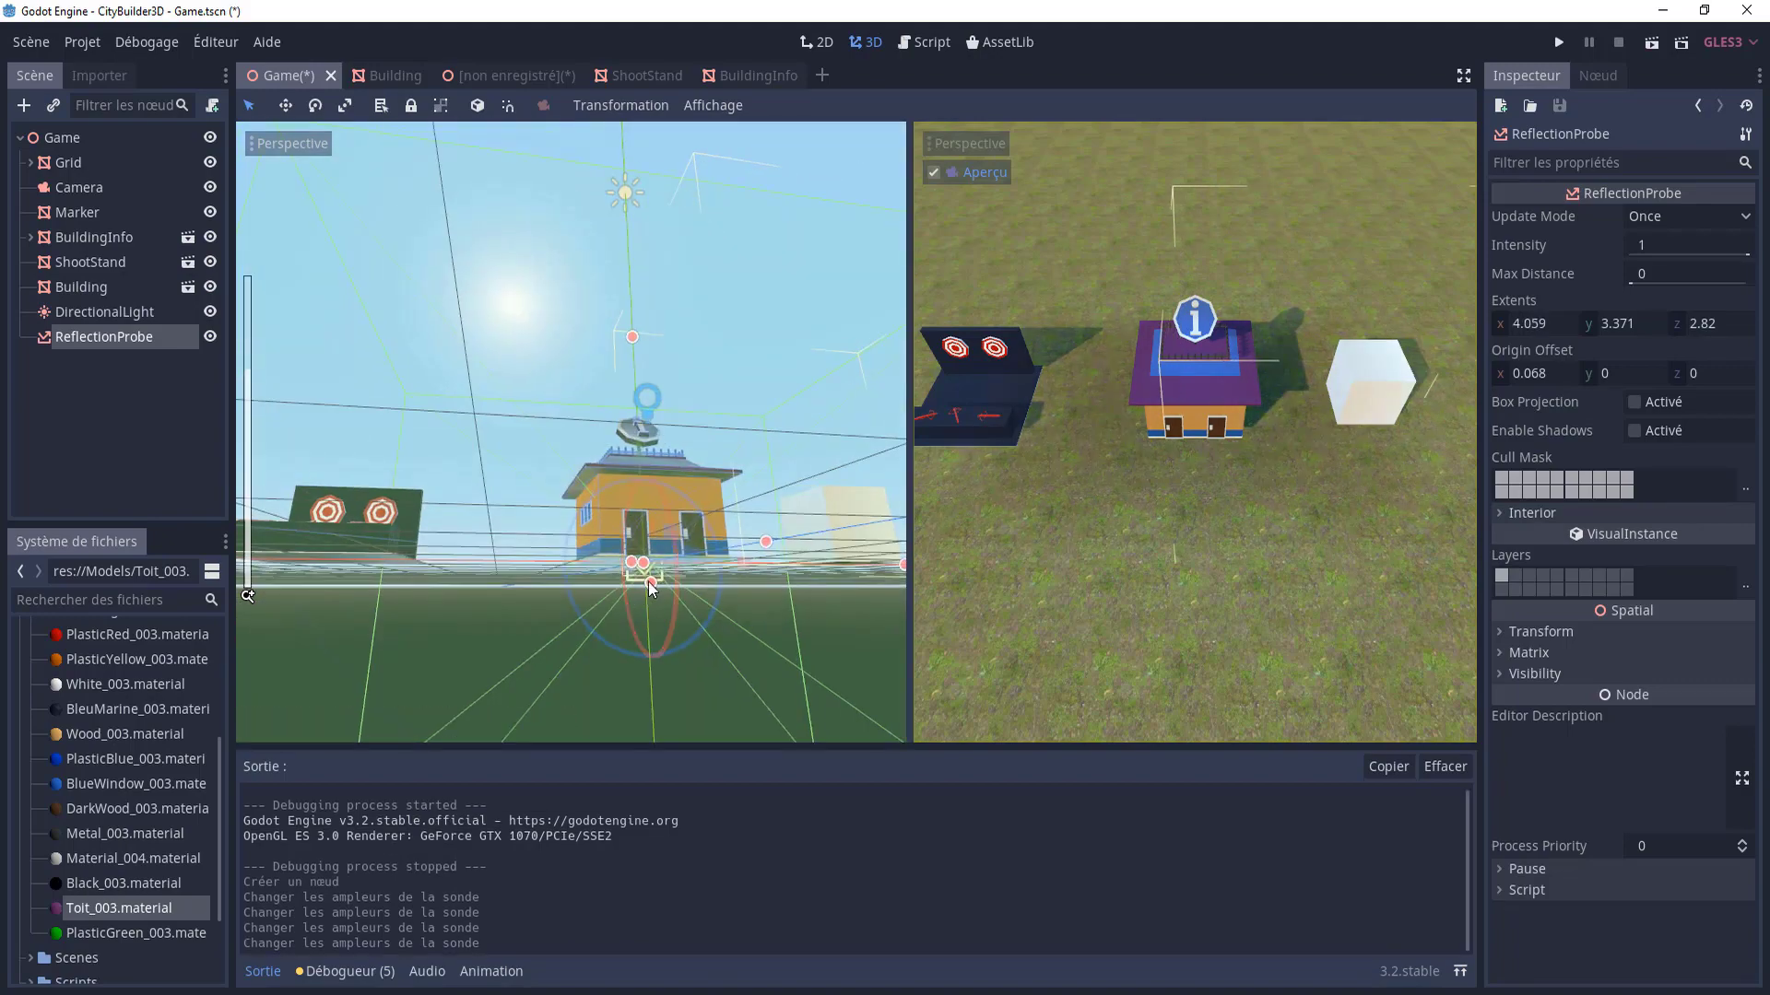
left_click_drag(649, 583, 667, 645)
scroll(650, 627, "down", 3)
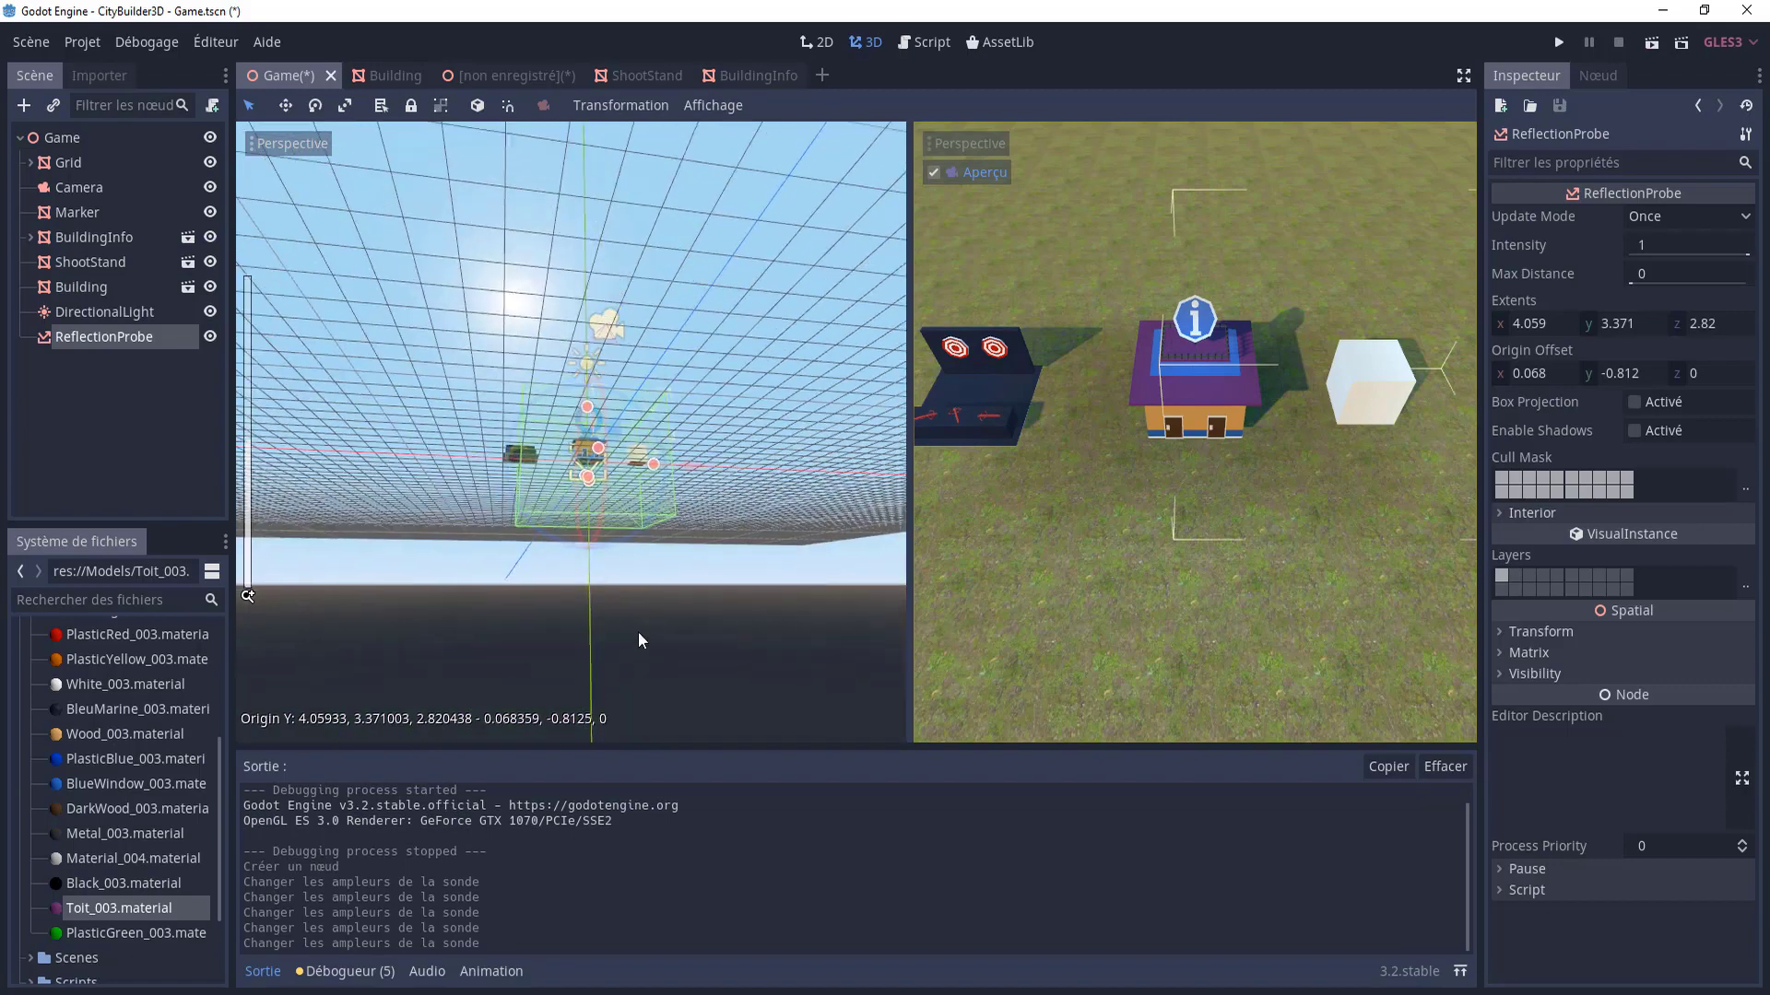
mouse_move(651, 627)
middle_mouse_down()
mouse_move(716, 449)
mouse_move(610, 432)
mouse_move(612, 448)
middle_mouse_up()
- Extend the probe box over the ground to extents 20.849, 4.976, 21.777
left_click_drag(612, 448, 708, 489)
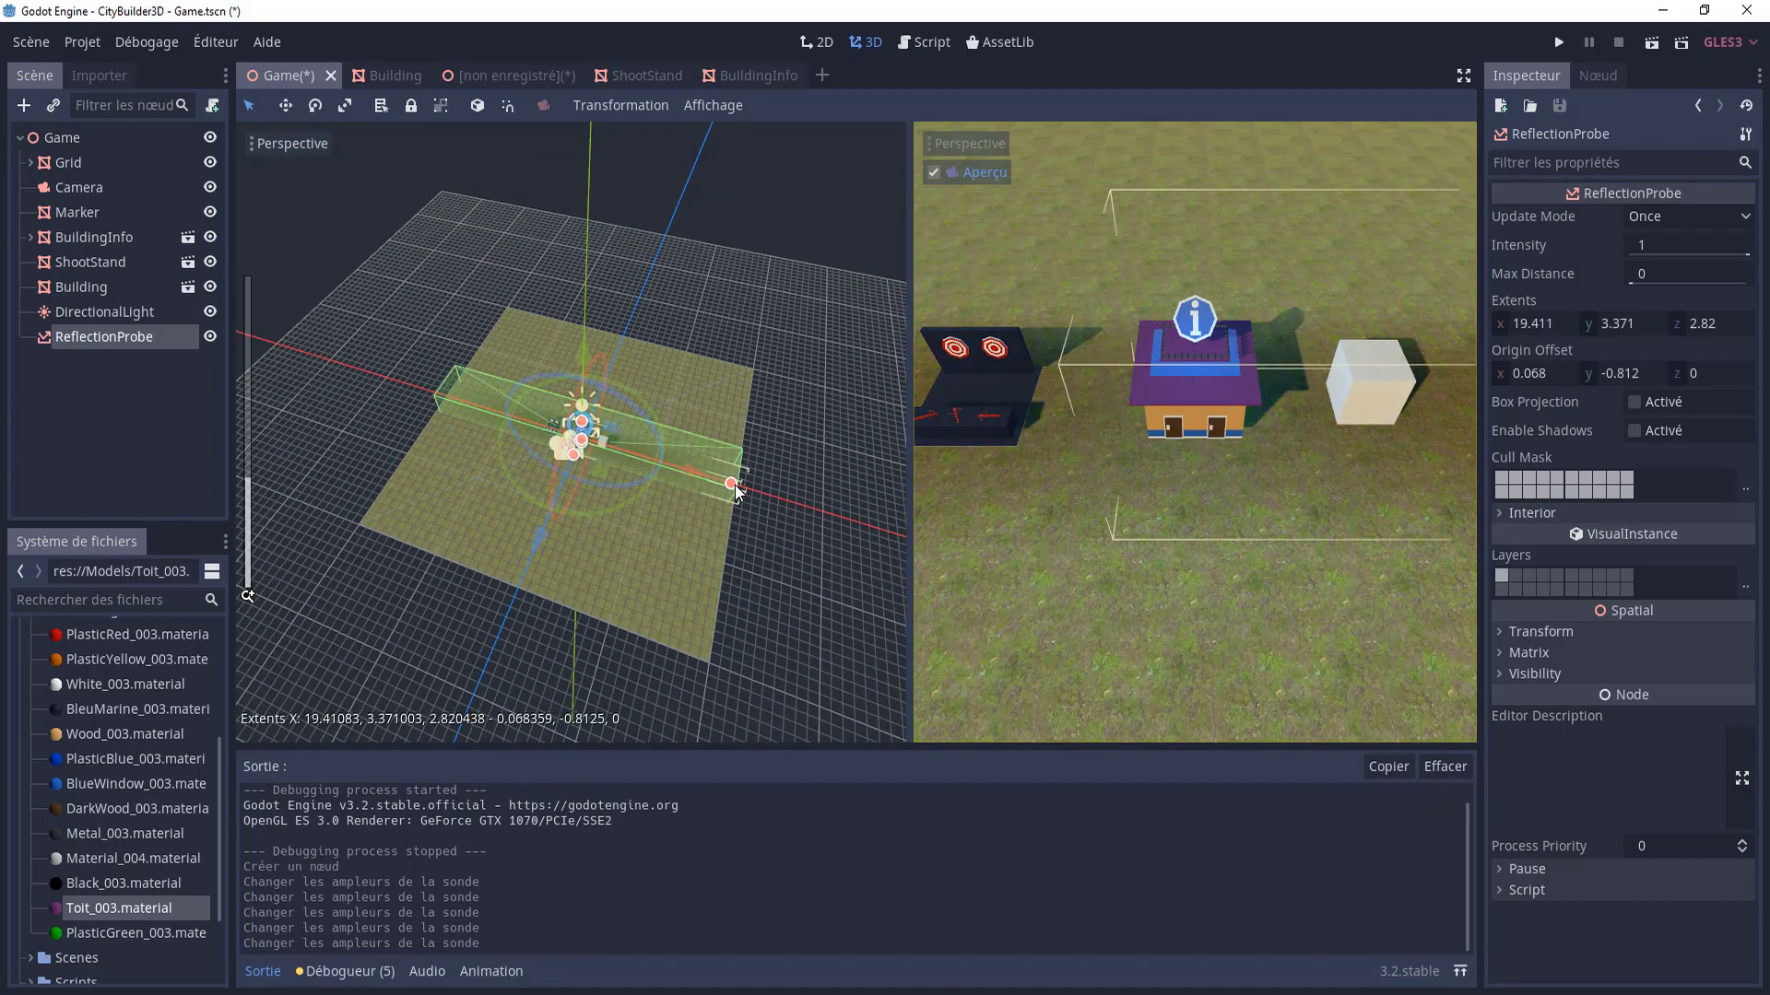
middle_click_drag(708, 488, 534, 462)
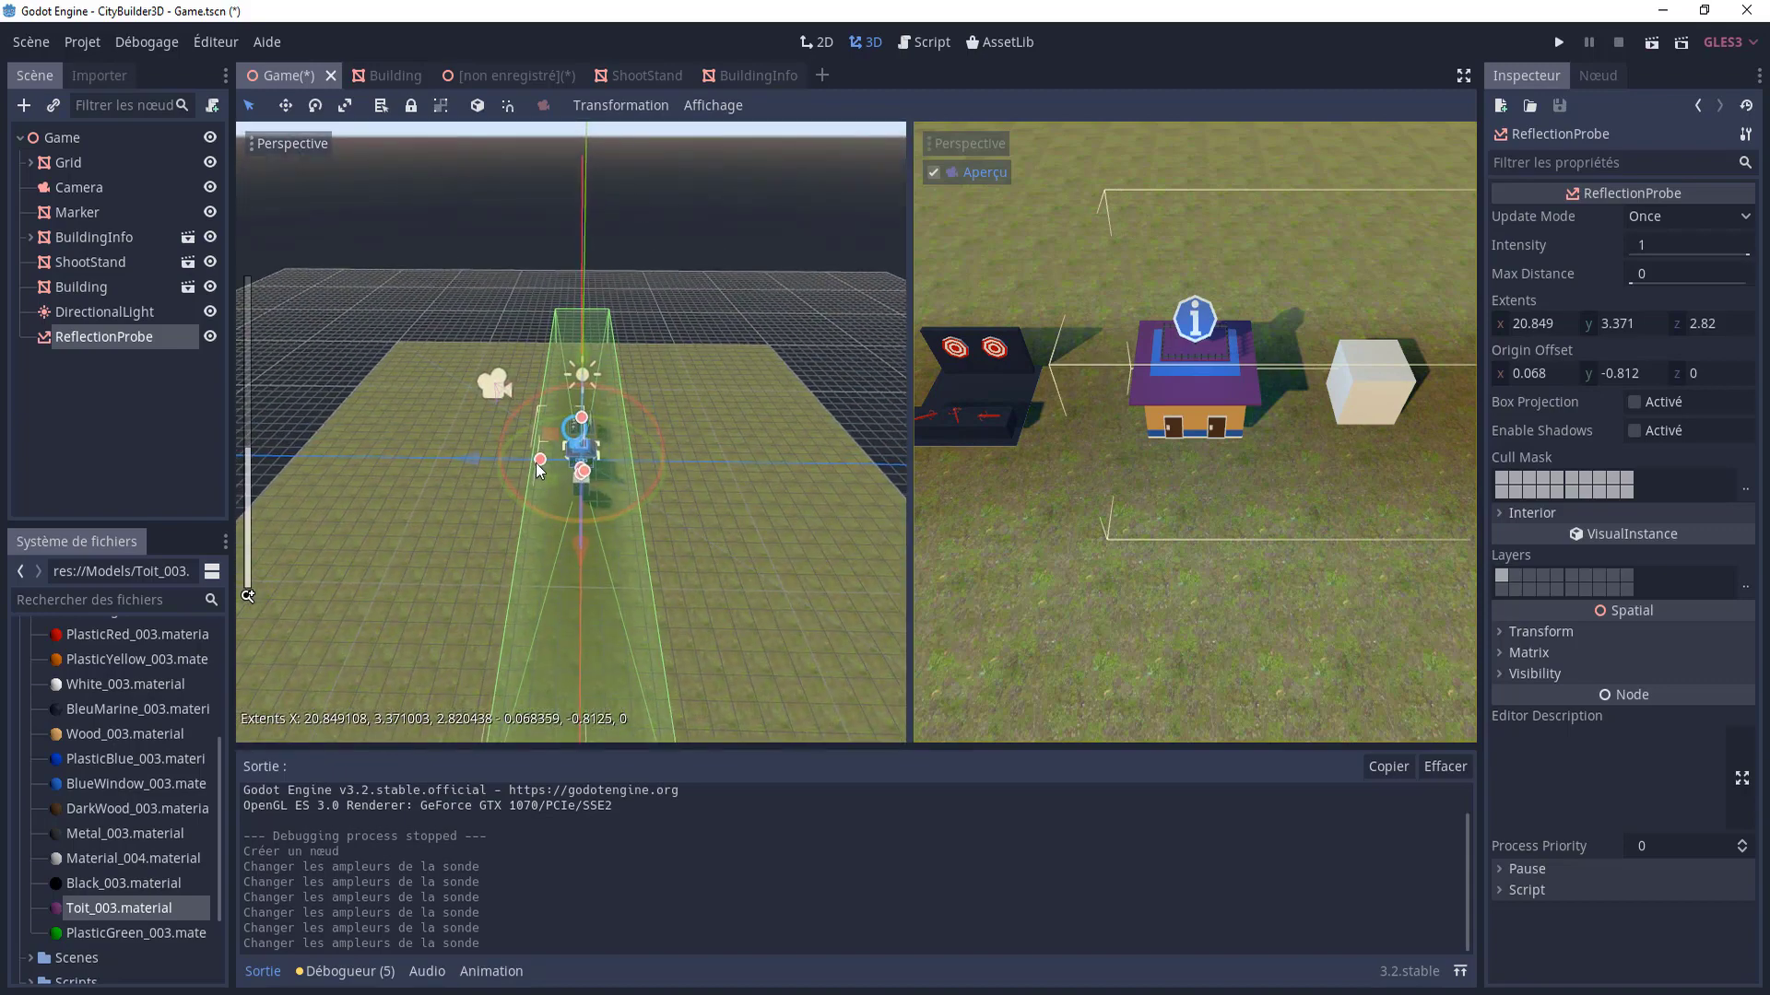
left_click_drag(535, 462, 298, 470)
left_click_drag(279, 472, 268, 461)
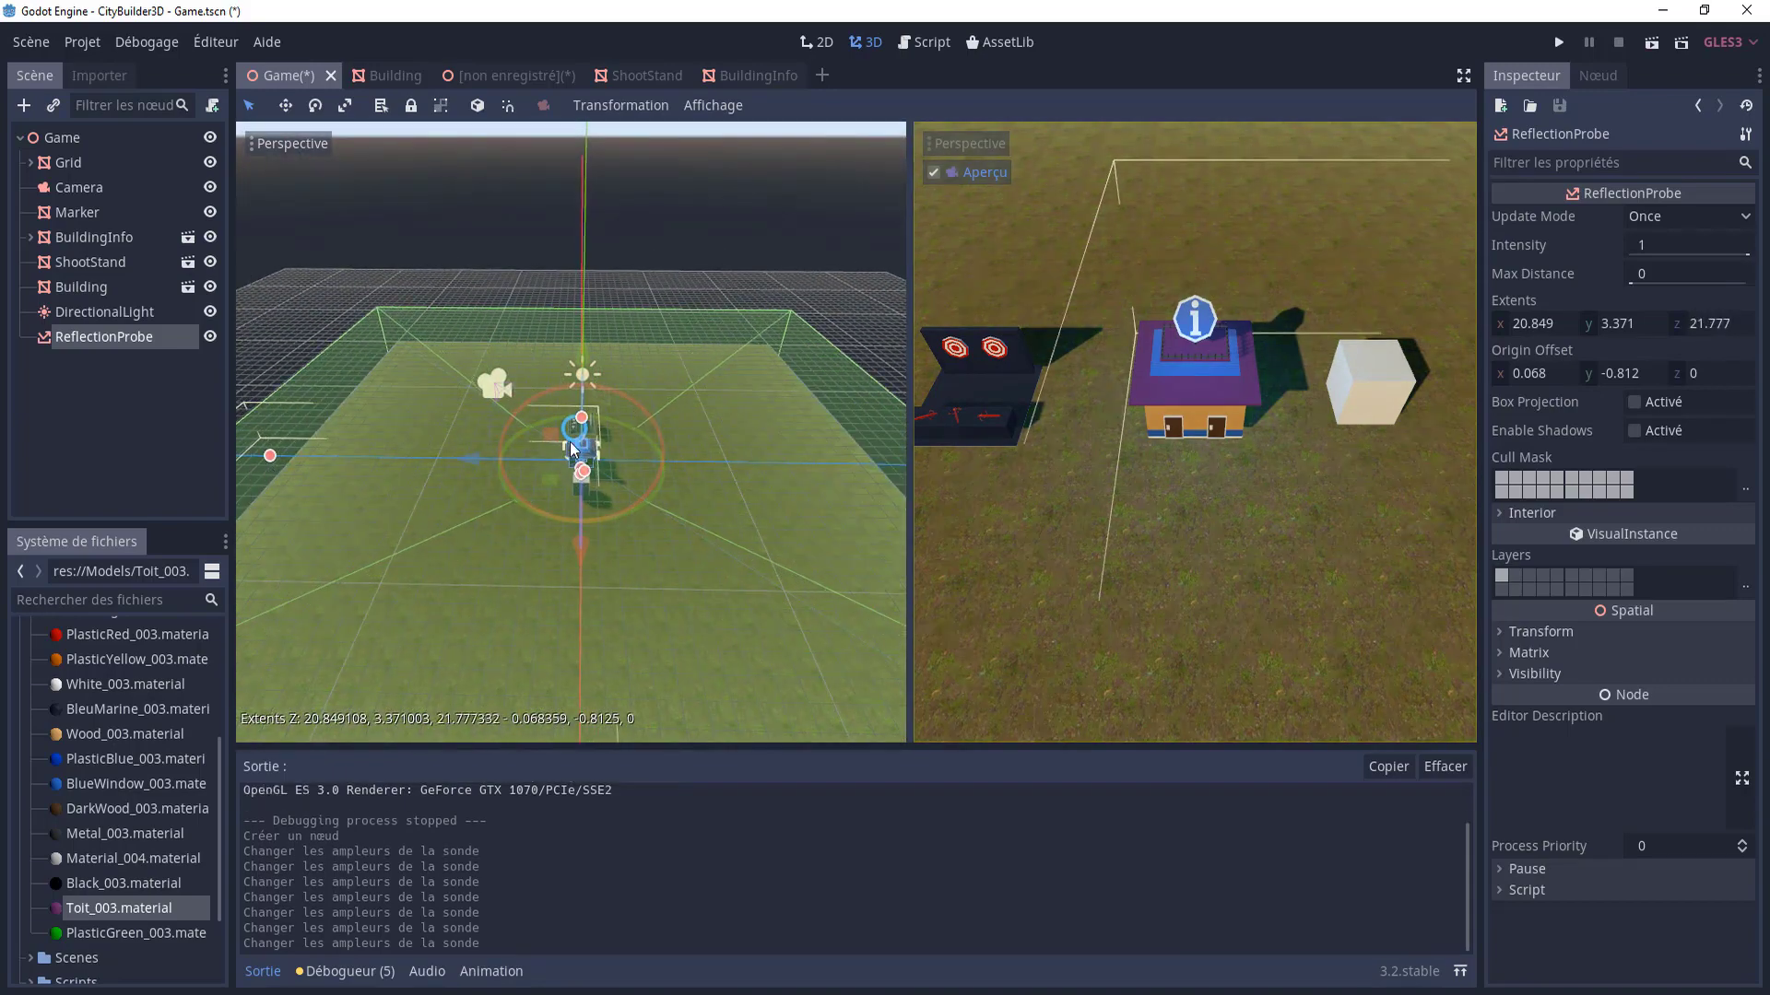
middle_click_drag(267, 461, 593, 412)
left_click_drag(593, 412, 599, 389)
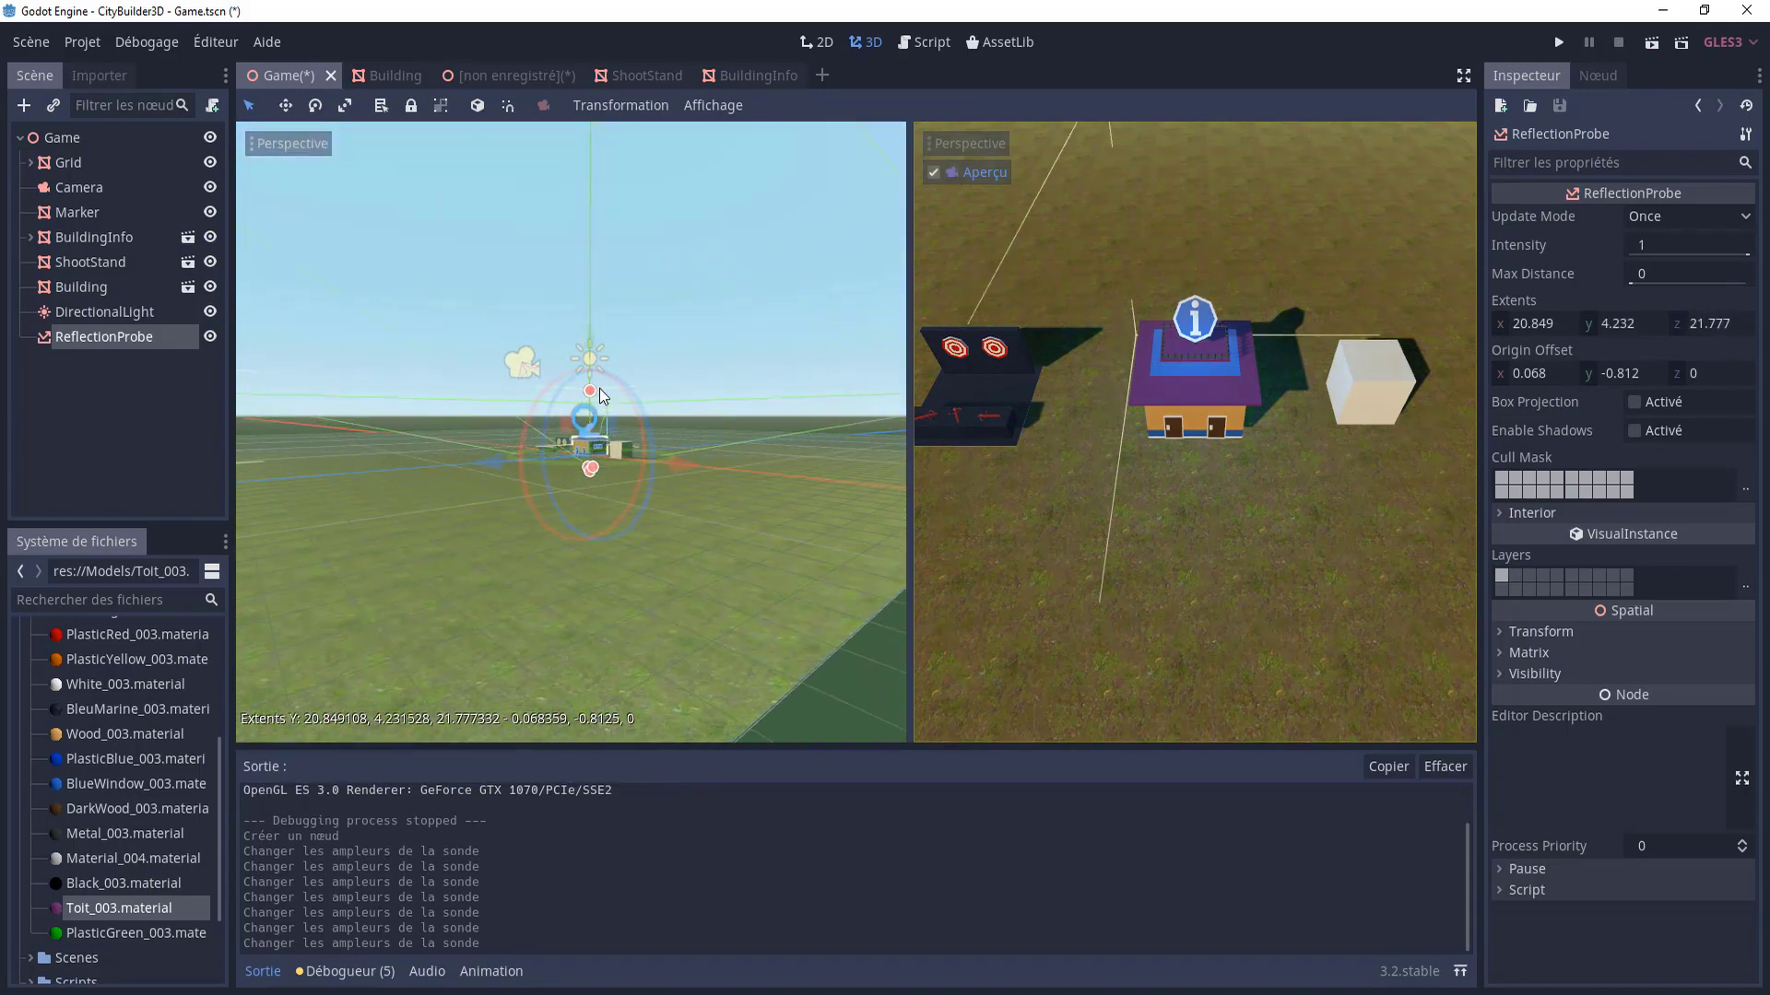
mouse_move(599, 389)
middle_mouse_down()
mouse_move(766, 433)
mouse_move(660, 415)
middle_mouse_up()
scroll(657, 416, "up", 3)
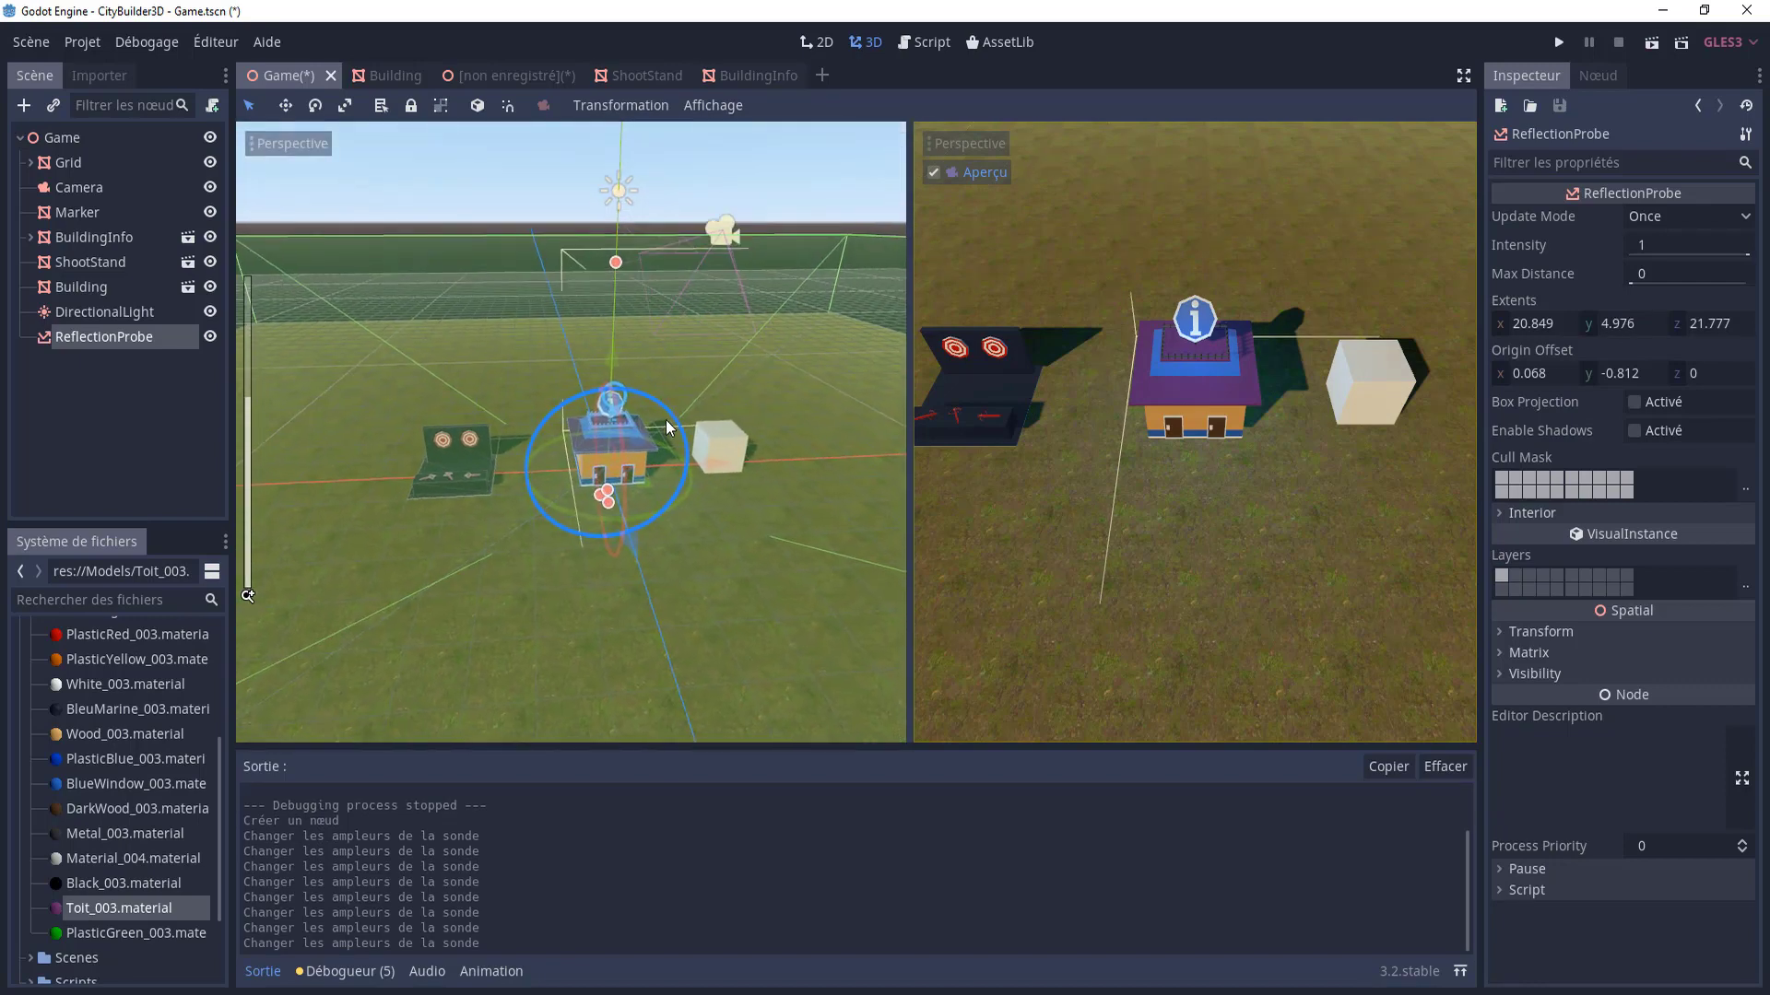
left_click_drag(911, 407, 990, 415)
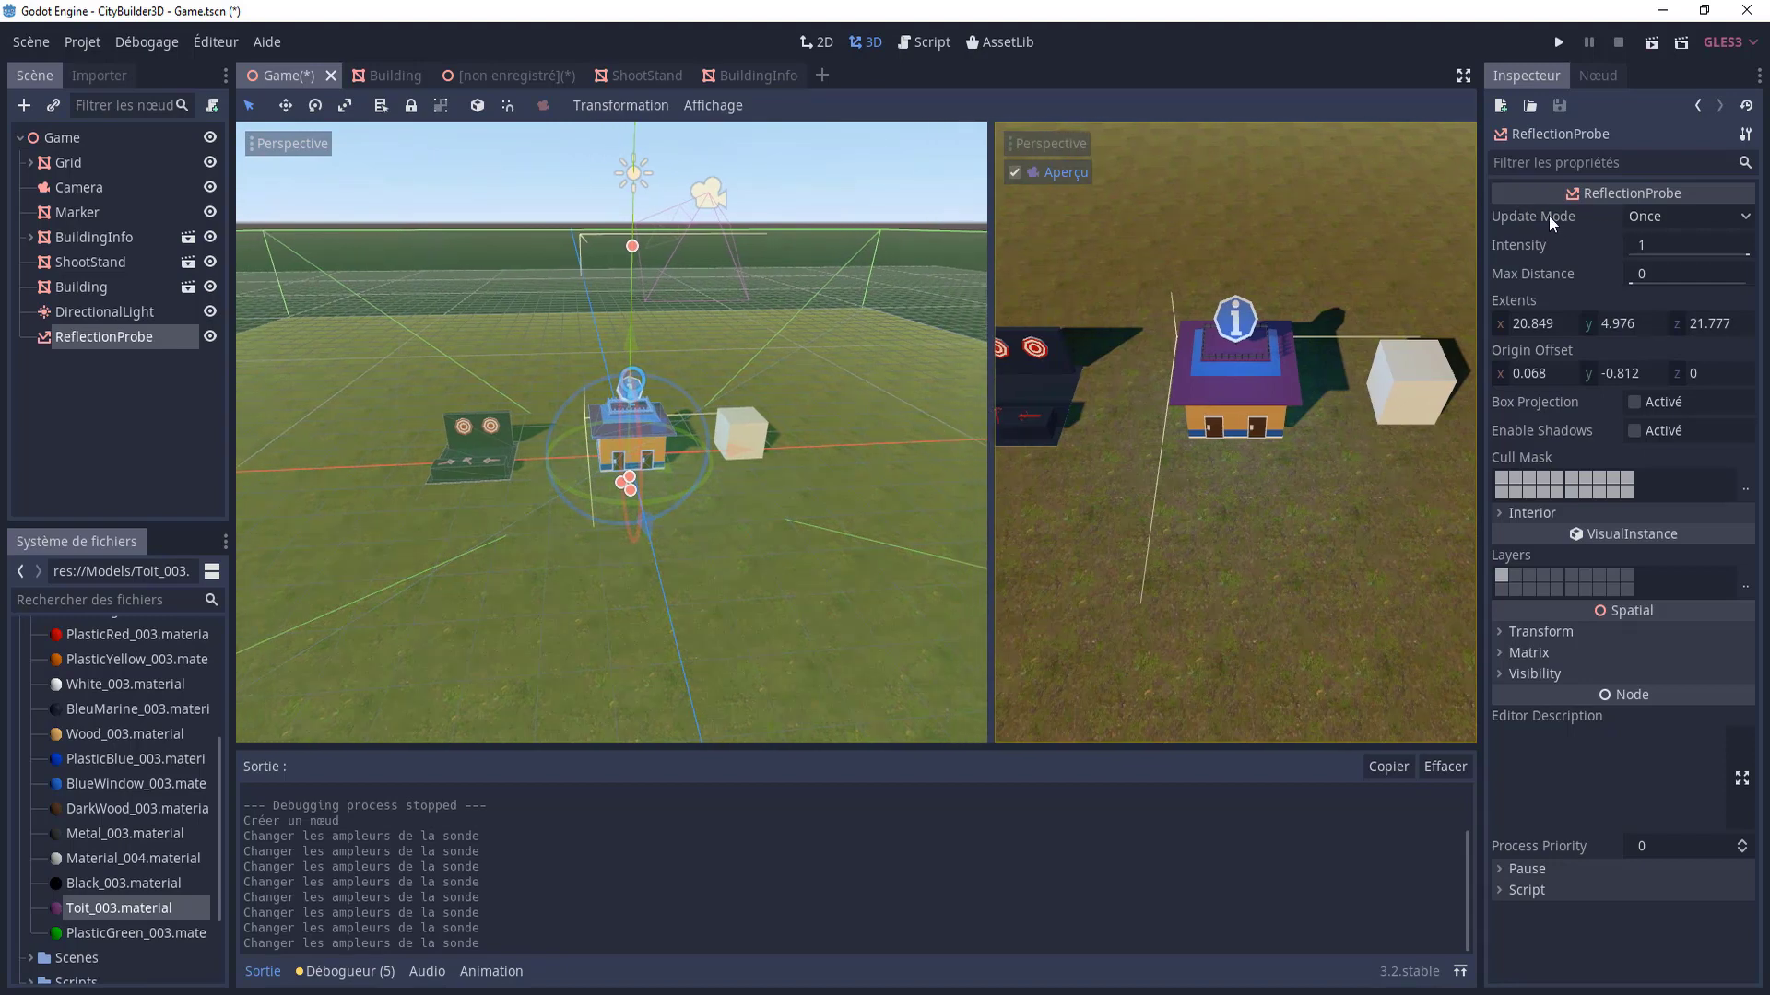
- Set the probe's Update Mode to Always and its intensity to 0.73
left_click(1651, 214)
left_click(1657, 262)
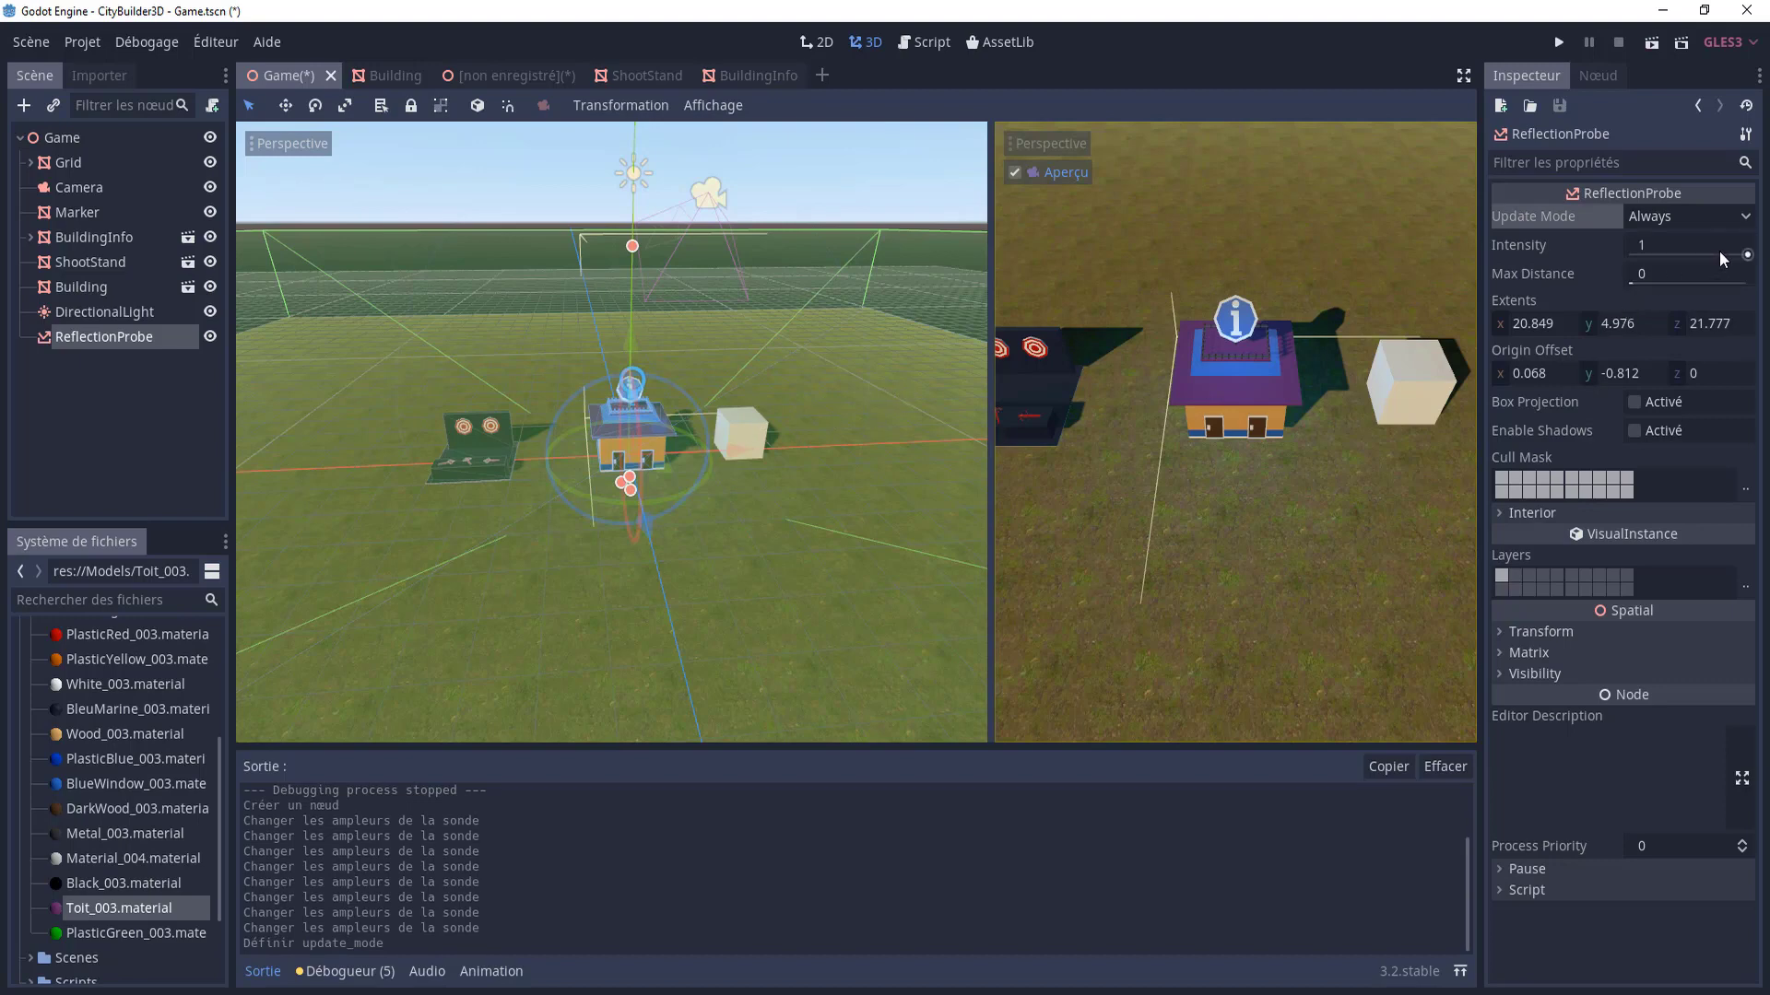
left_click_drag(1727, 255, 1638, 243)
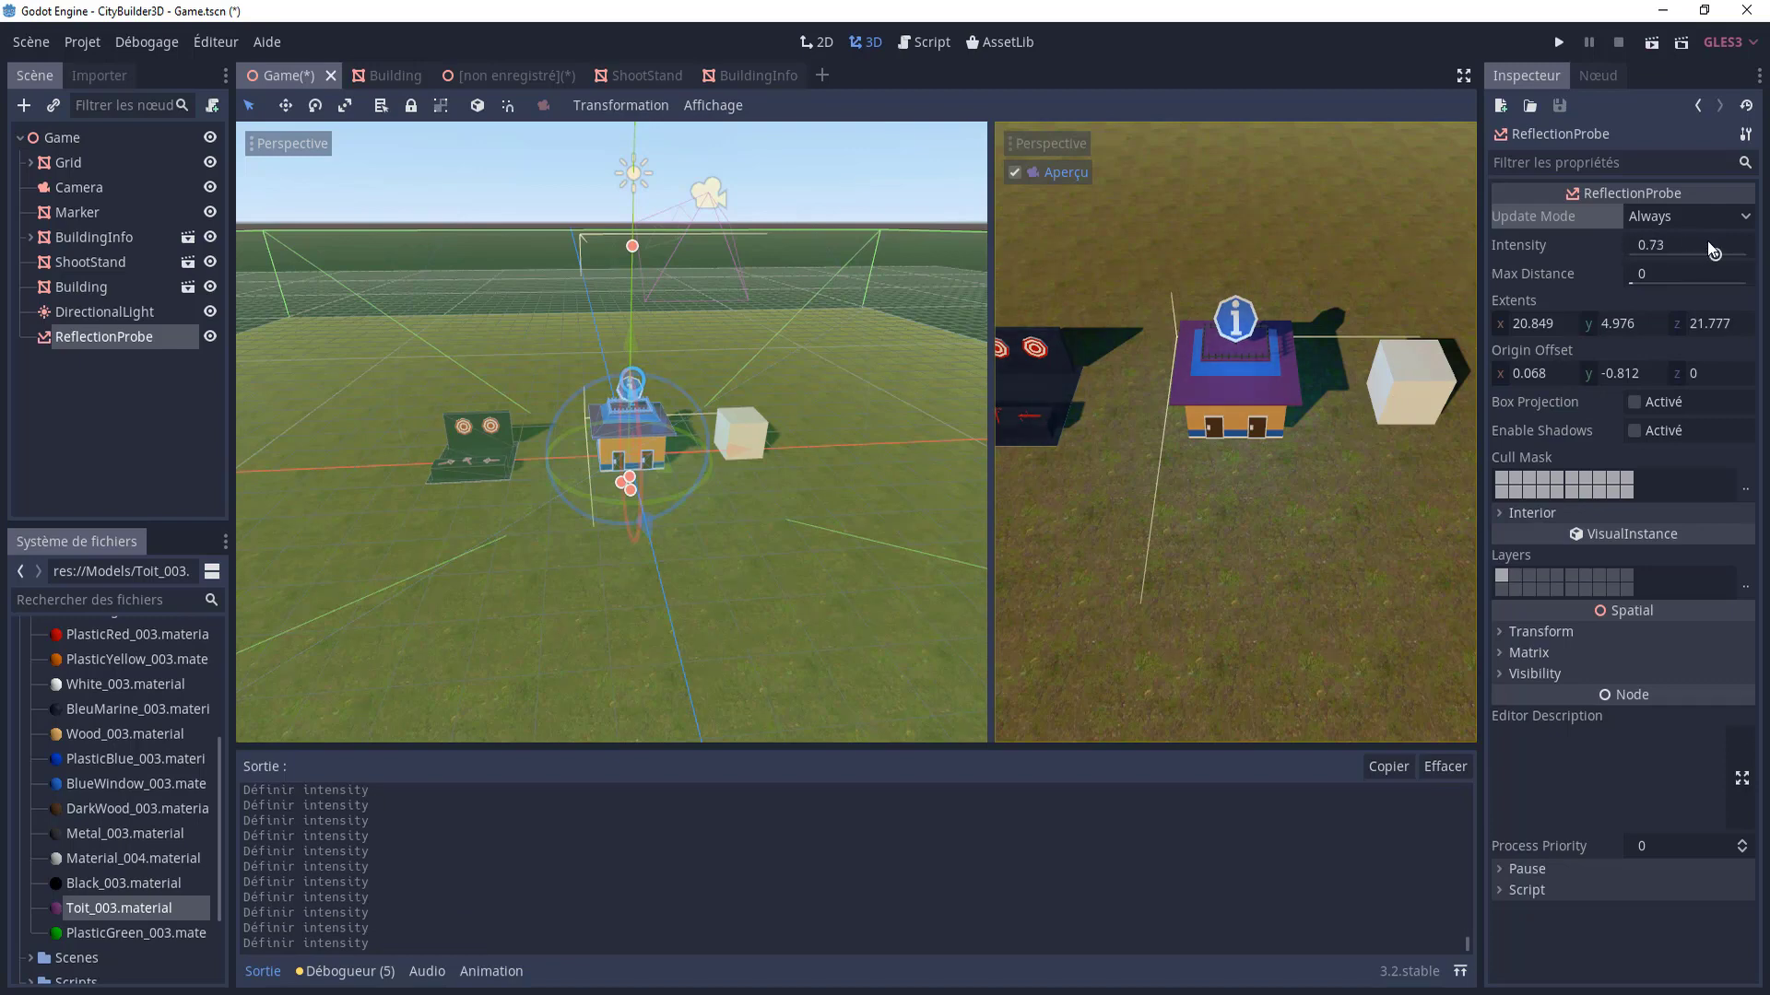
- Turn on Box Projection and Enable Shadows for the reflection probe
double_click(1634, 402)
double_click(1635, 430)
double_click(1634, 430)
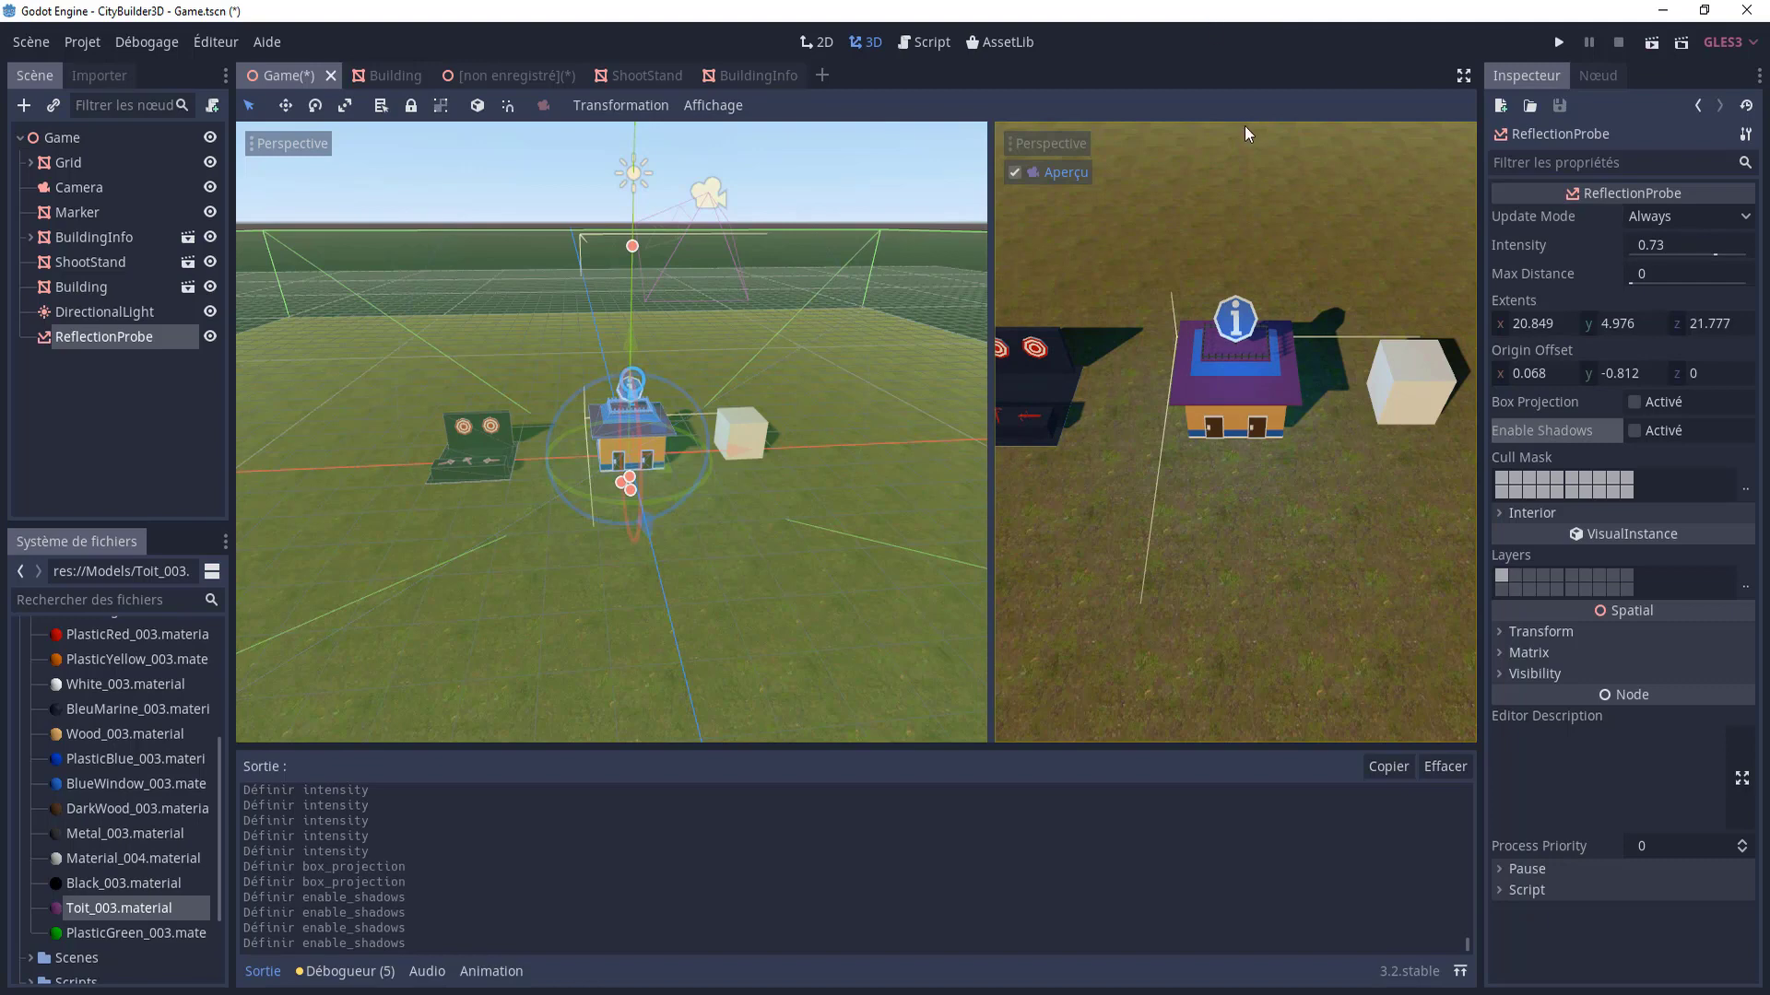
left_click(1633, 401)
left_click(1635, 430)
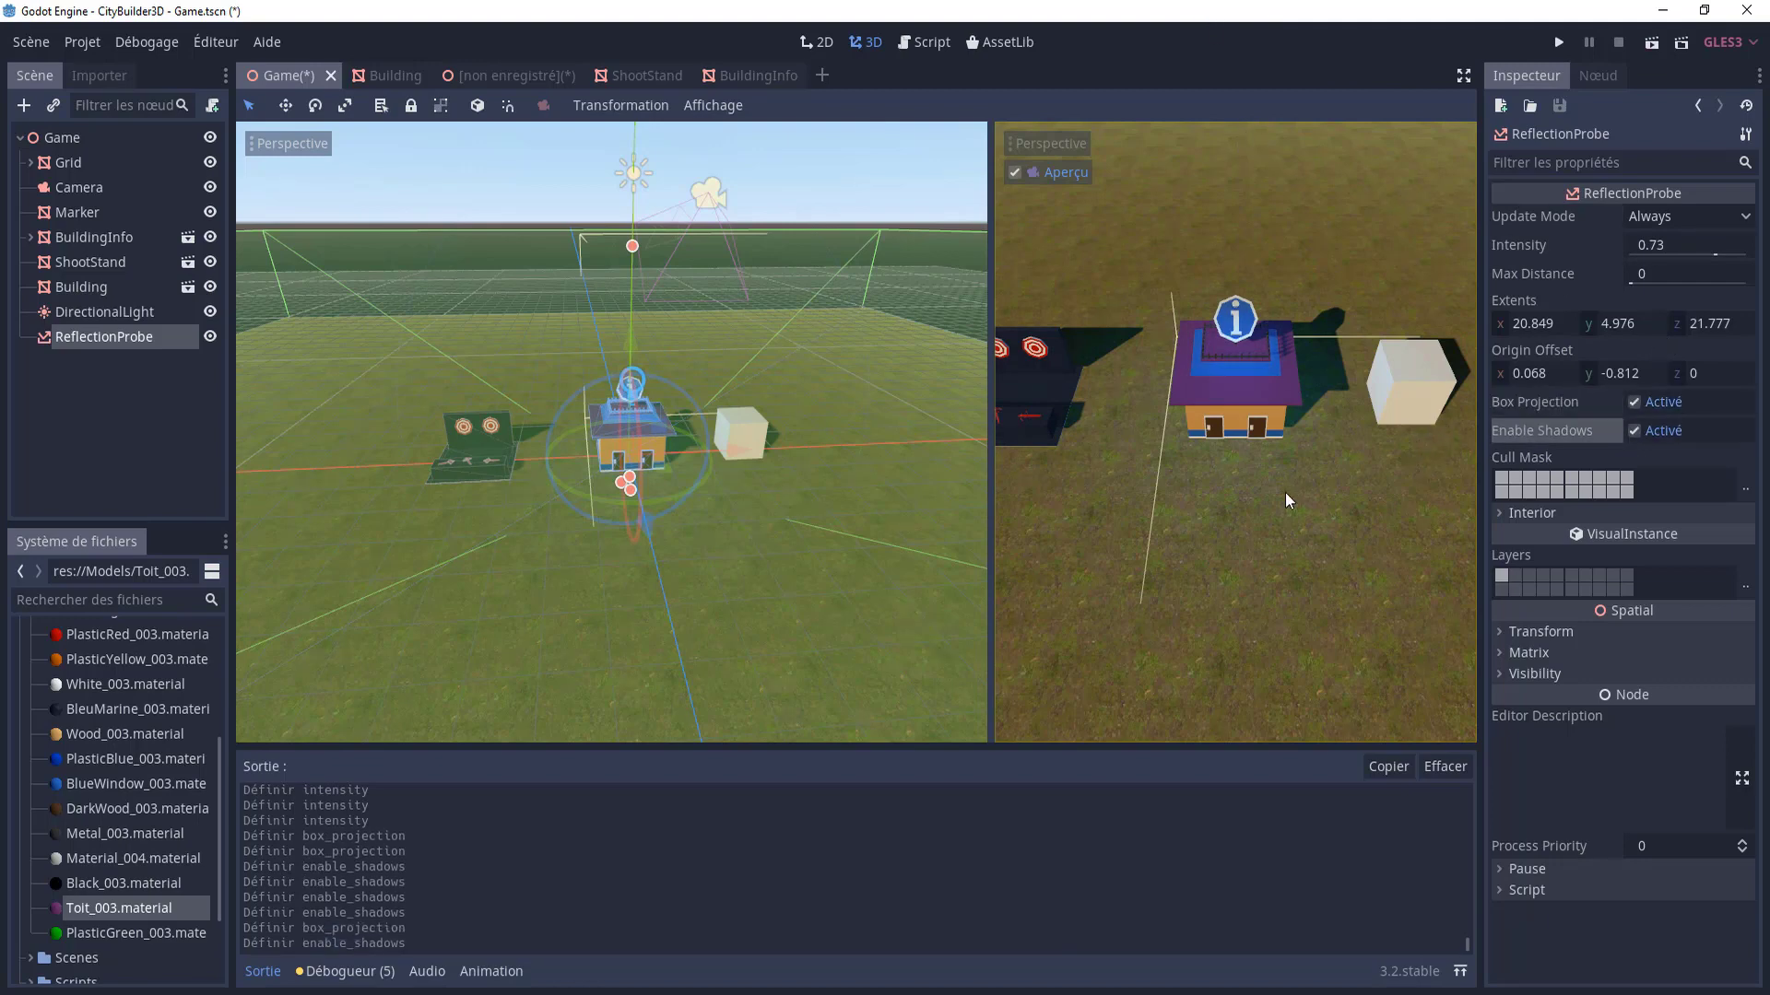
left_click(838, 348)
mouse_move(838, 348)
middle_mouse_down()
mouse_move(636, 462)
mouse_move(197, 481)
middle_mouse_up()
- Orbit in close around the ShootStand and narrow the left 3D view
scroll(667, 437, "down", 3)
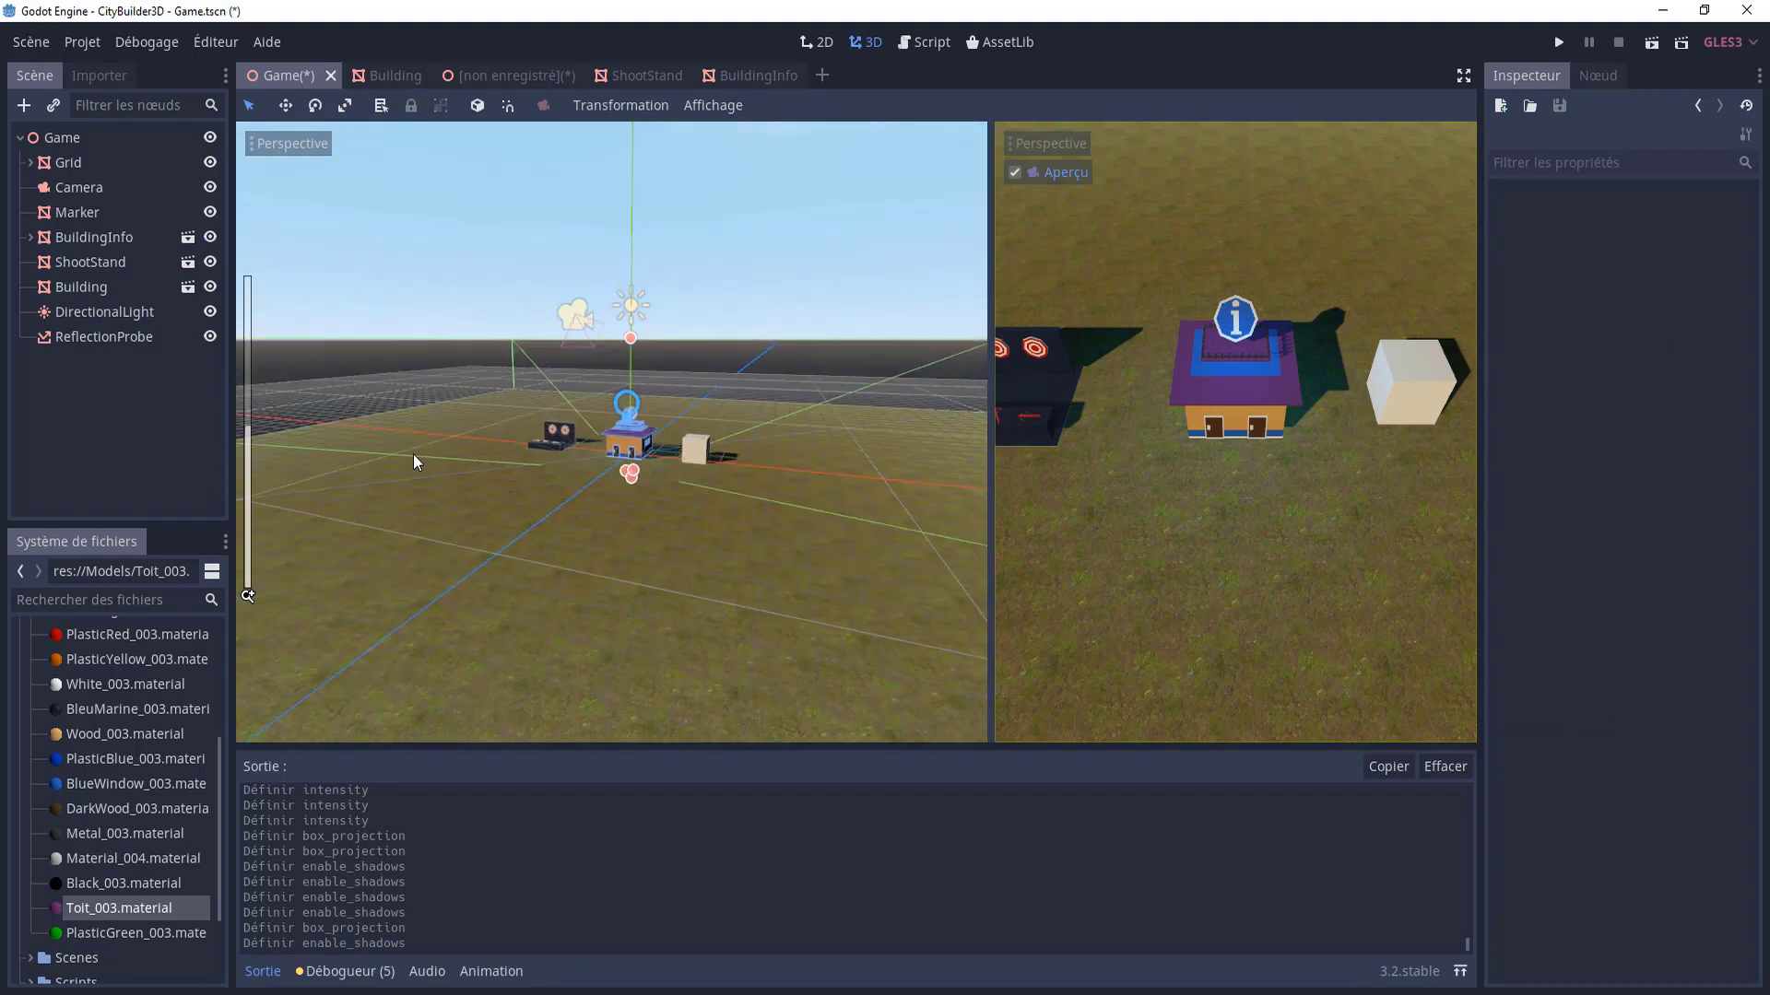
middle_click_drag(413, 454, 413, 449)
left_click(90, 262)
mouse_move(505, 389)
middle_mouse_down()
mouse_move(676, 404)
mouse_move(496, 413)
mouse_move(600, 429)
mouse_move(737, 199)
middle_mouse_up()
scroll(676, 404, "up", 2)
left_click(739, 208)
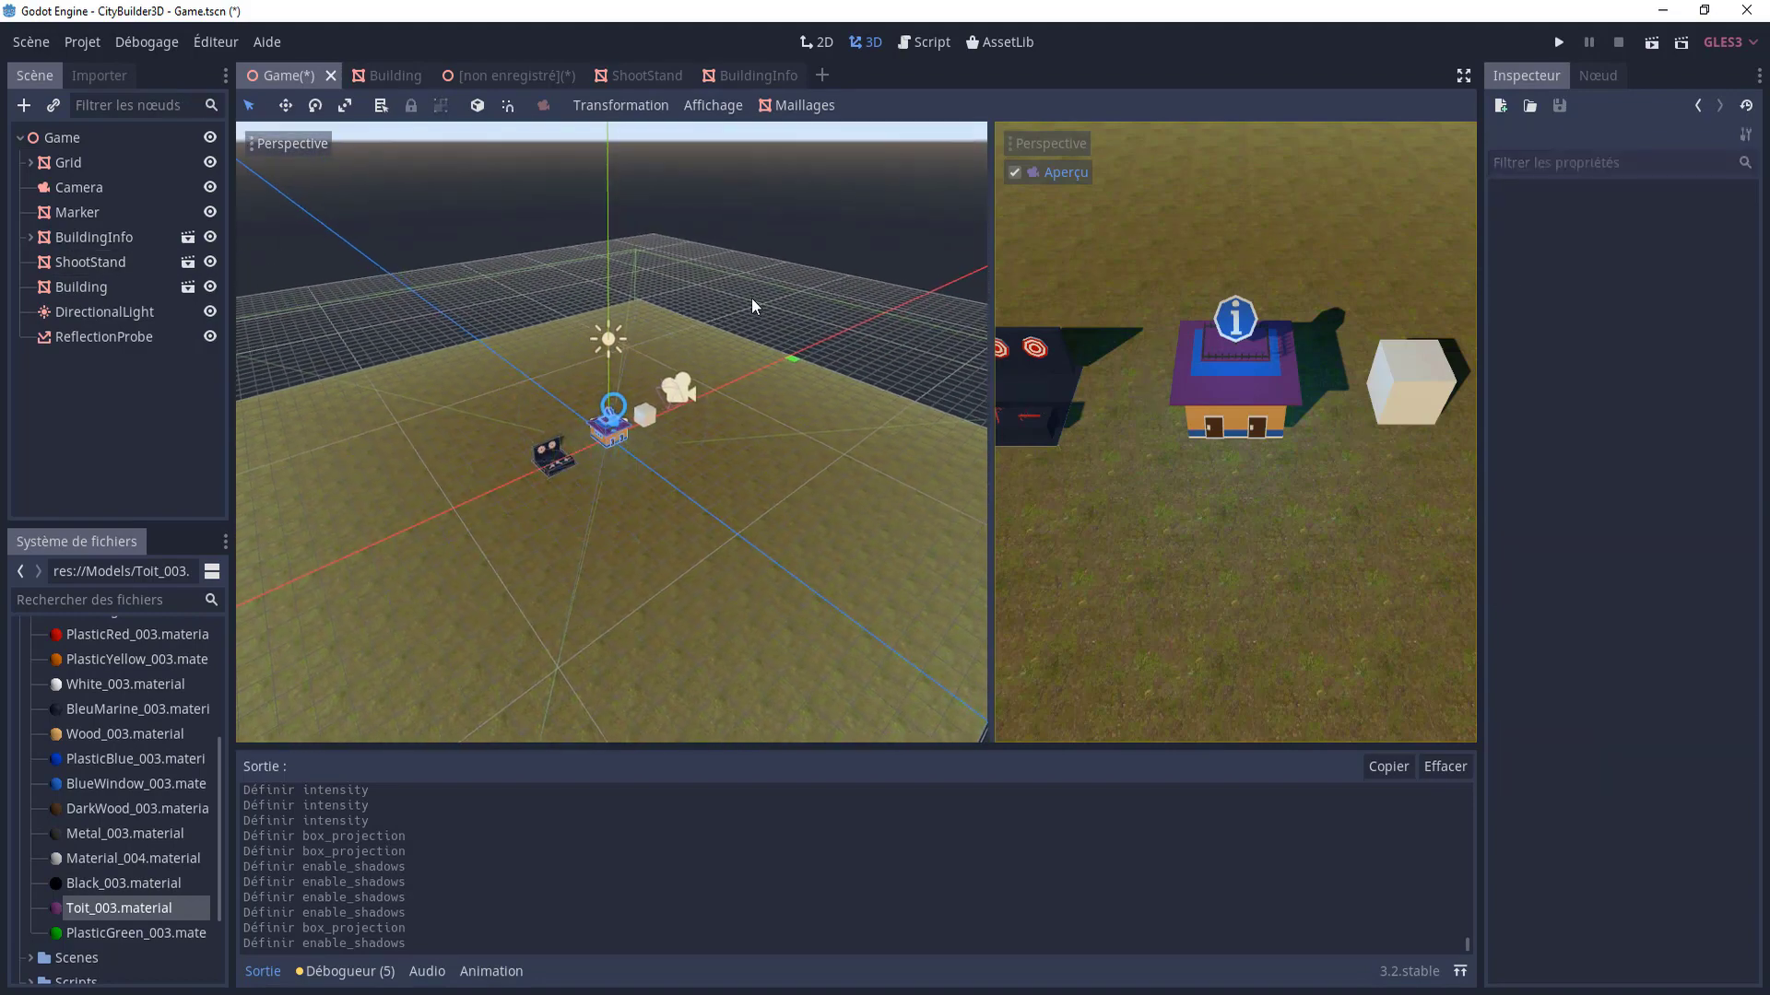
left_click_drag(991, 409, 779, 410)
- Toggle the ReflectionProbe's visibility repeatedly to compare lighting, leaving it hidden, then select the Camera
left_click(209, 337)
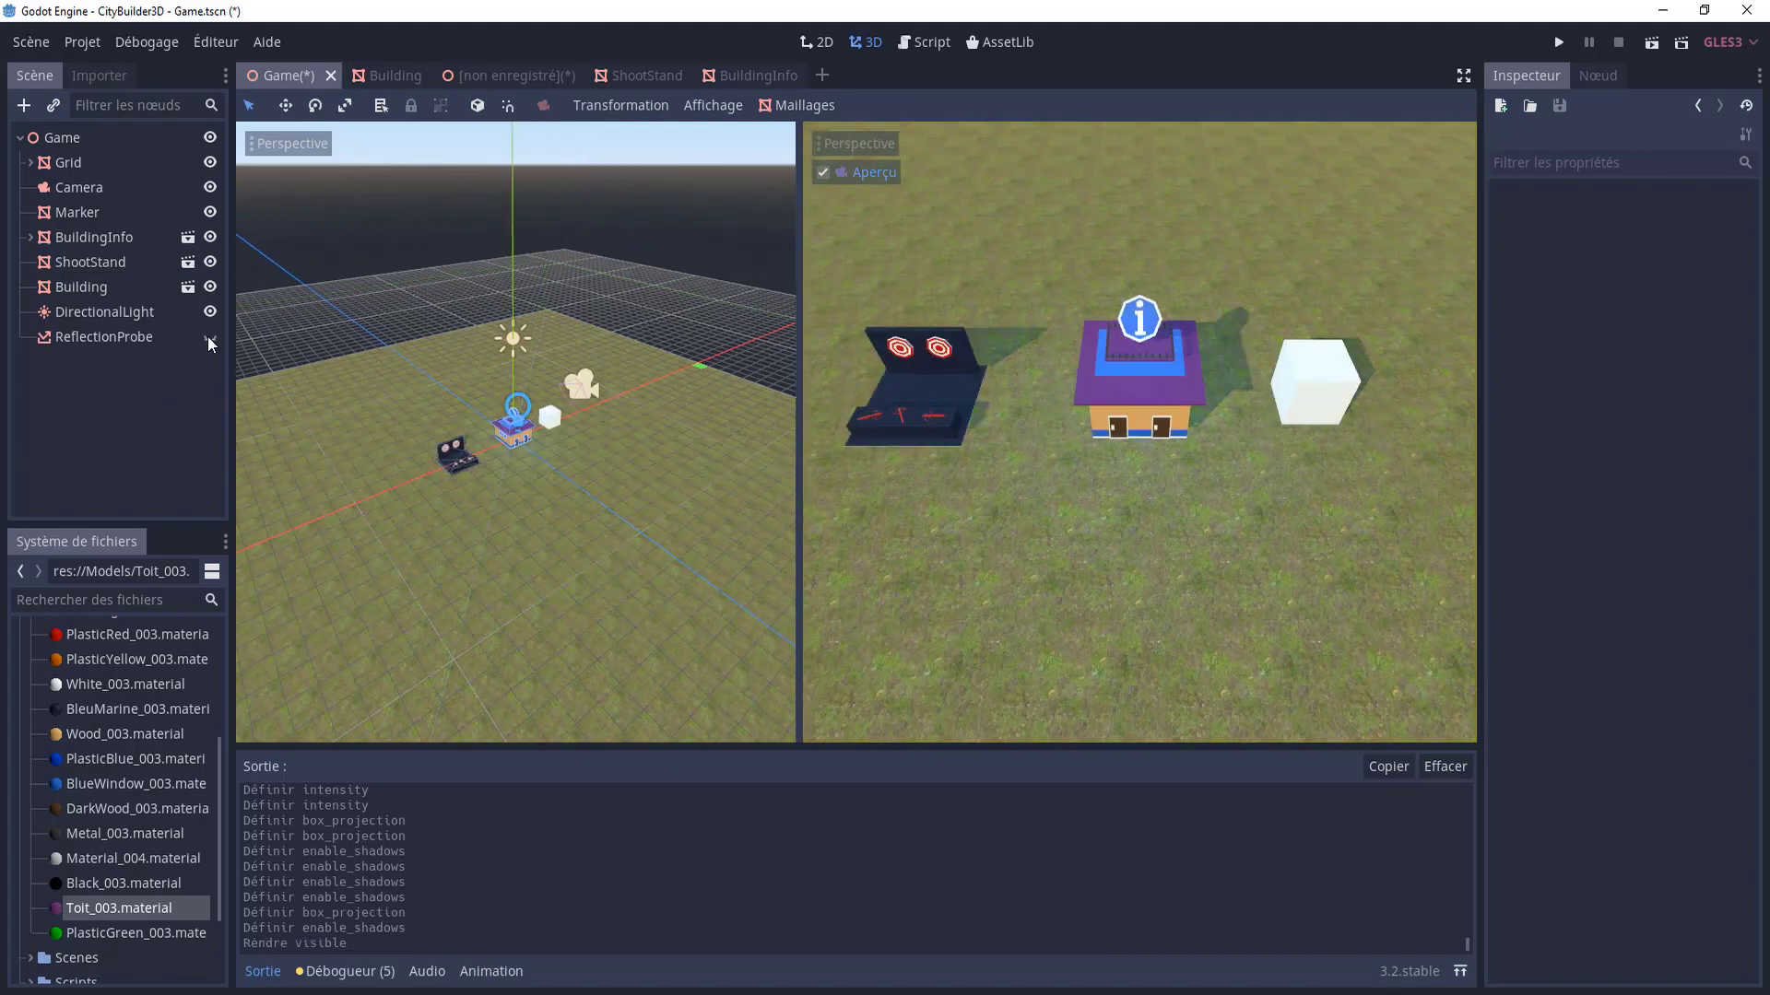
left_click(209, 337)
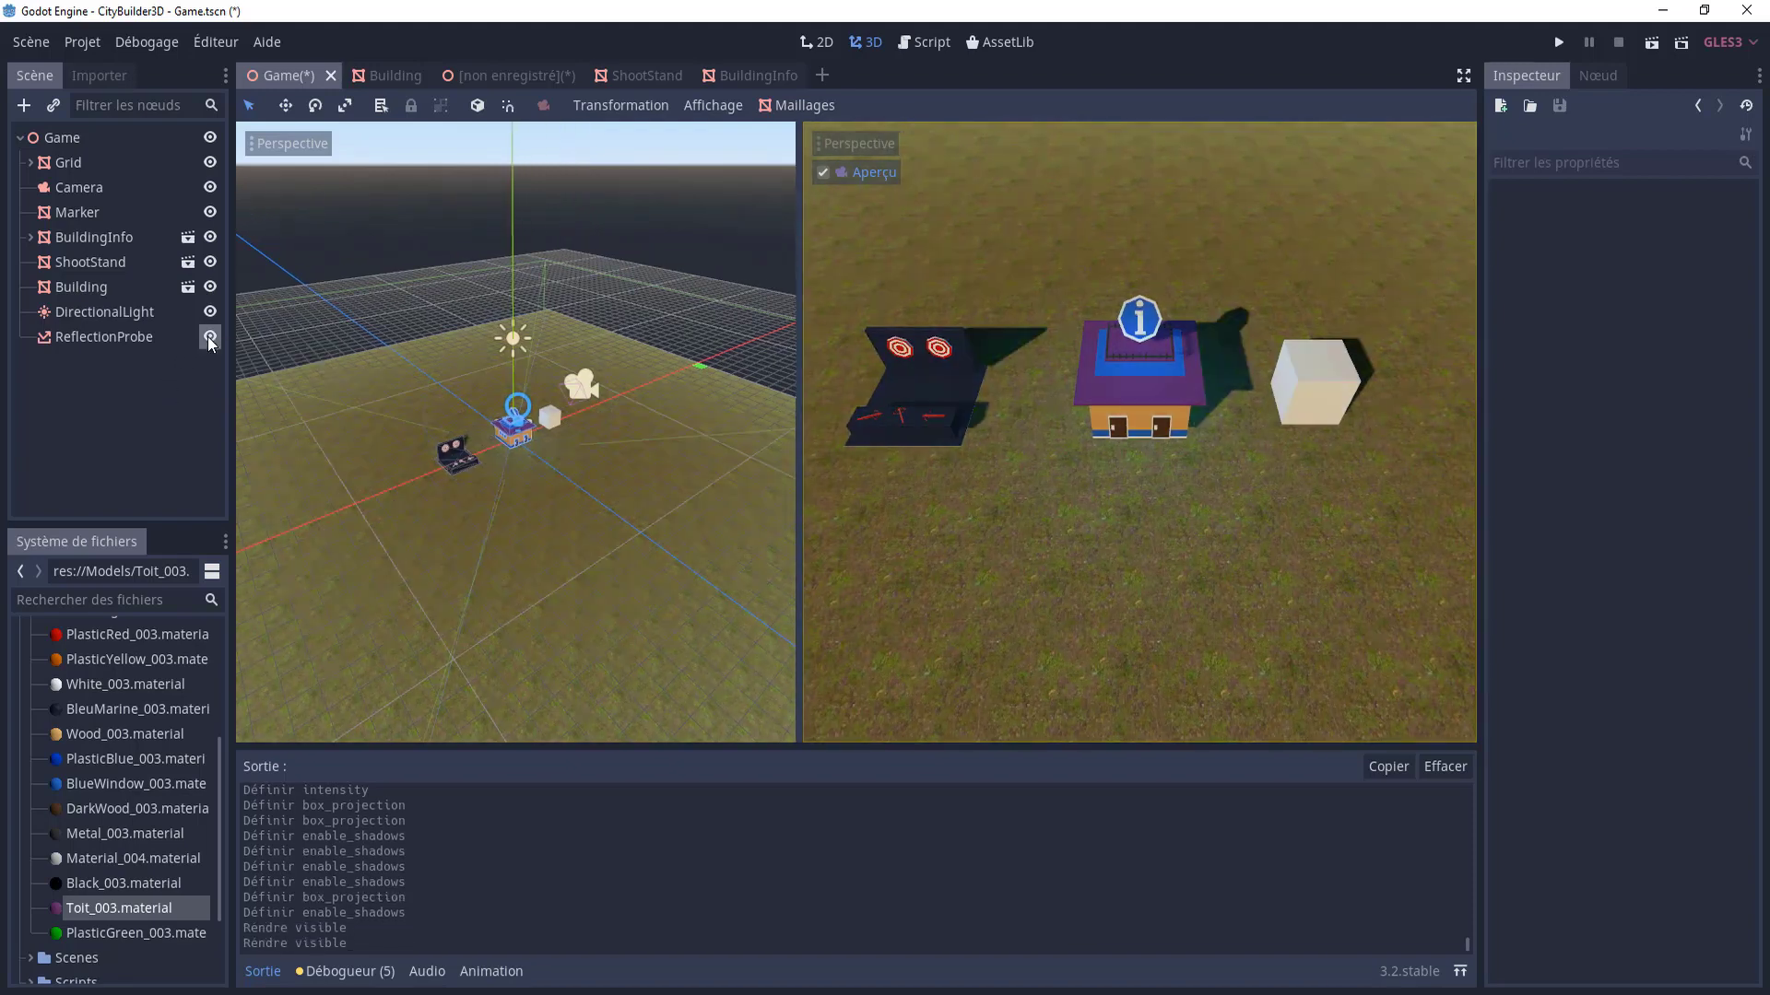
left_click(209, 337)
left_click(209, 337)
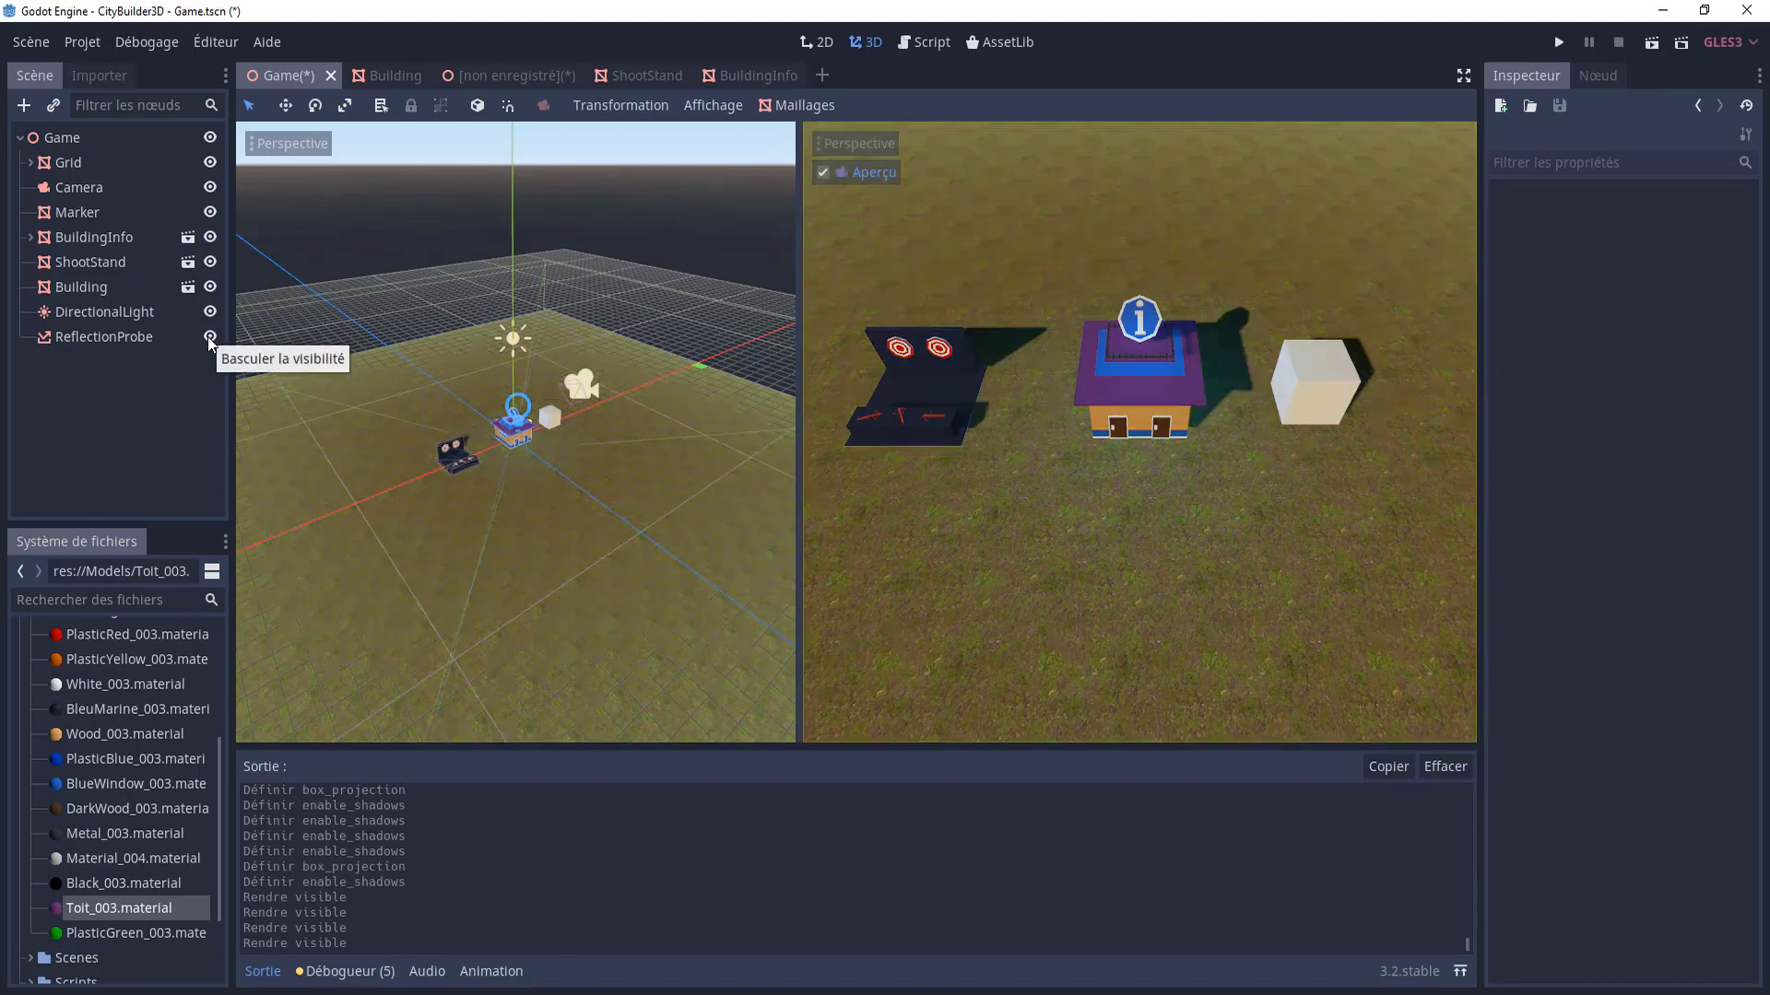
left_click(210, 338)
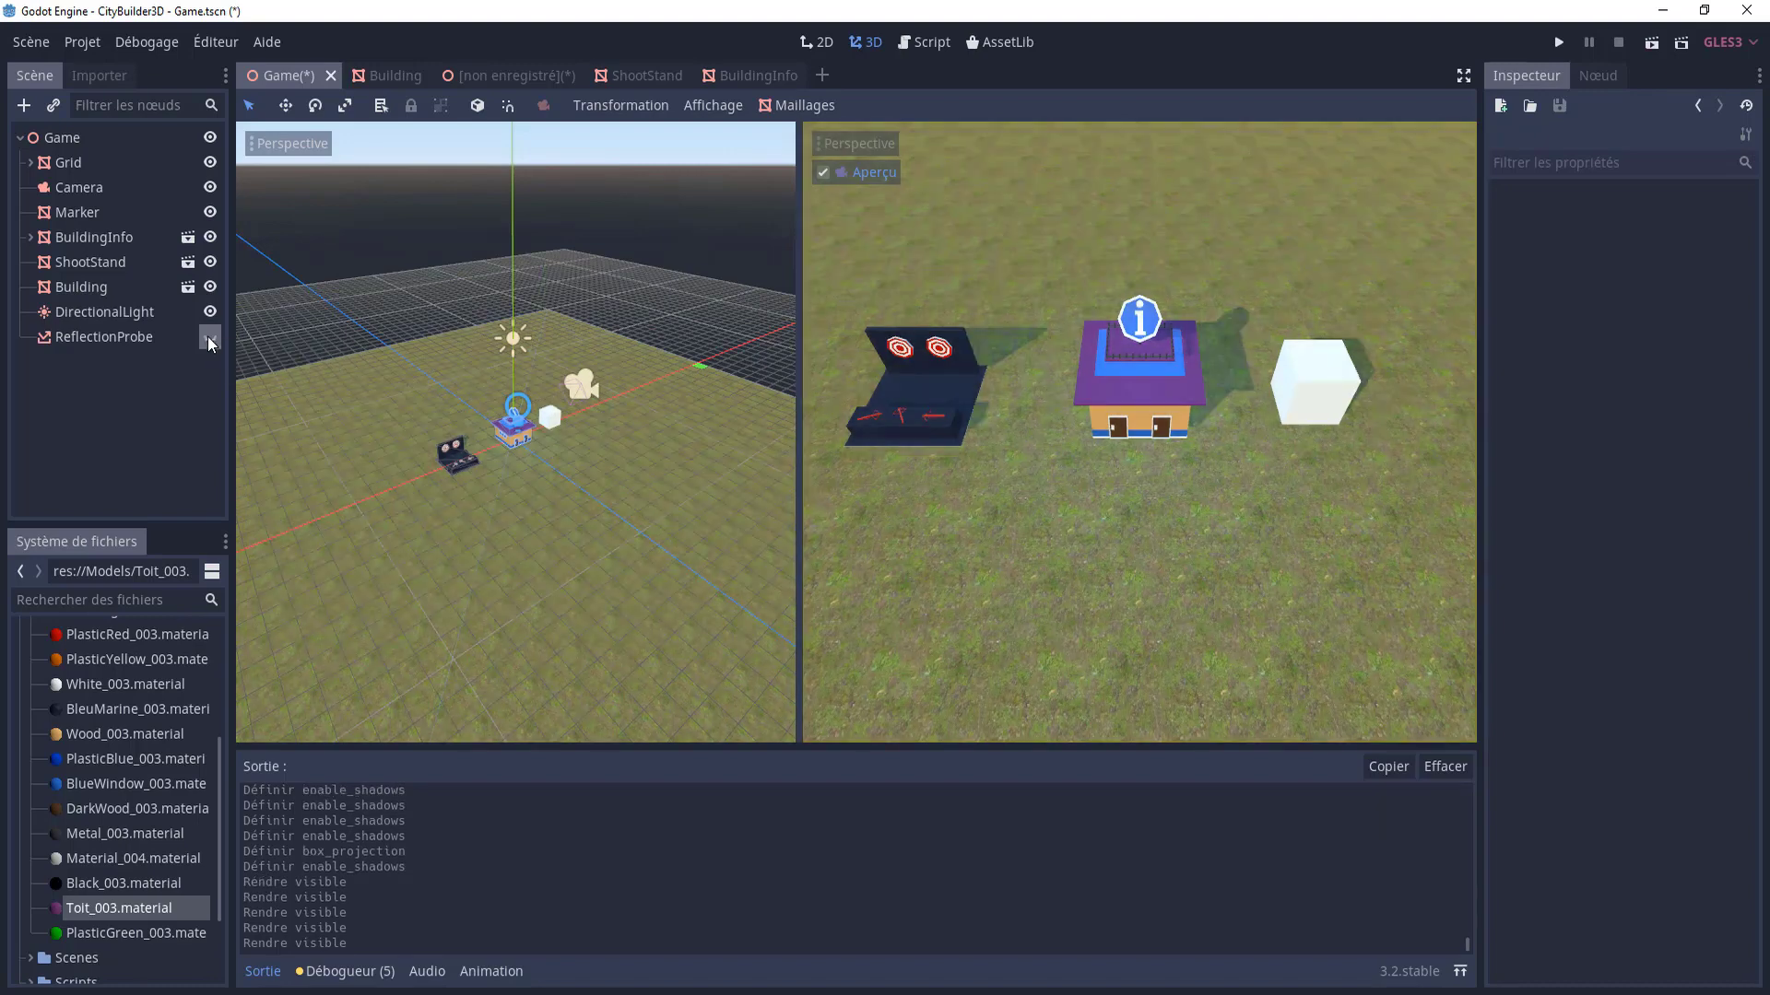
left_click(209, 337)
left_click(209, 337)
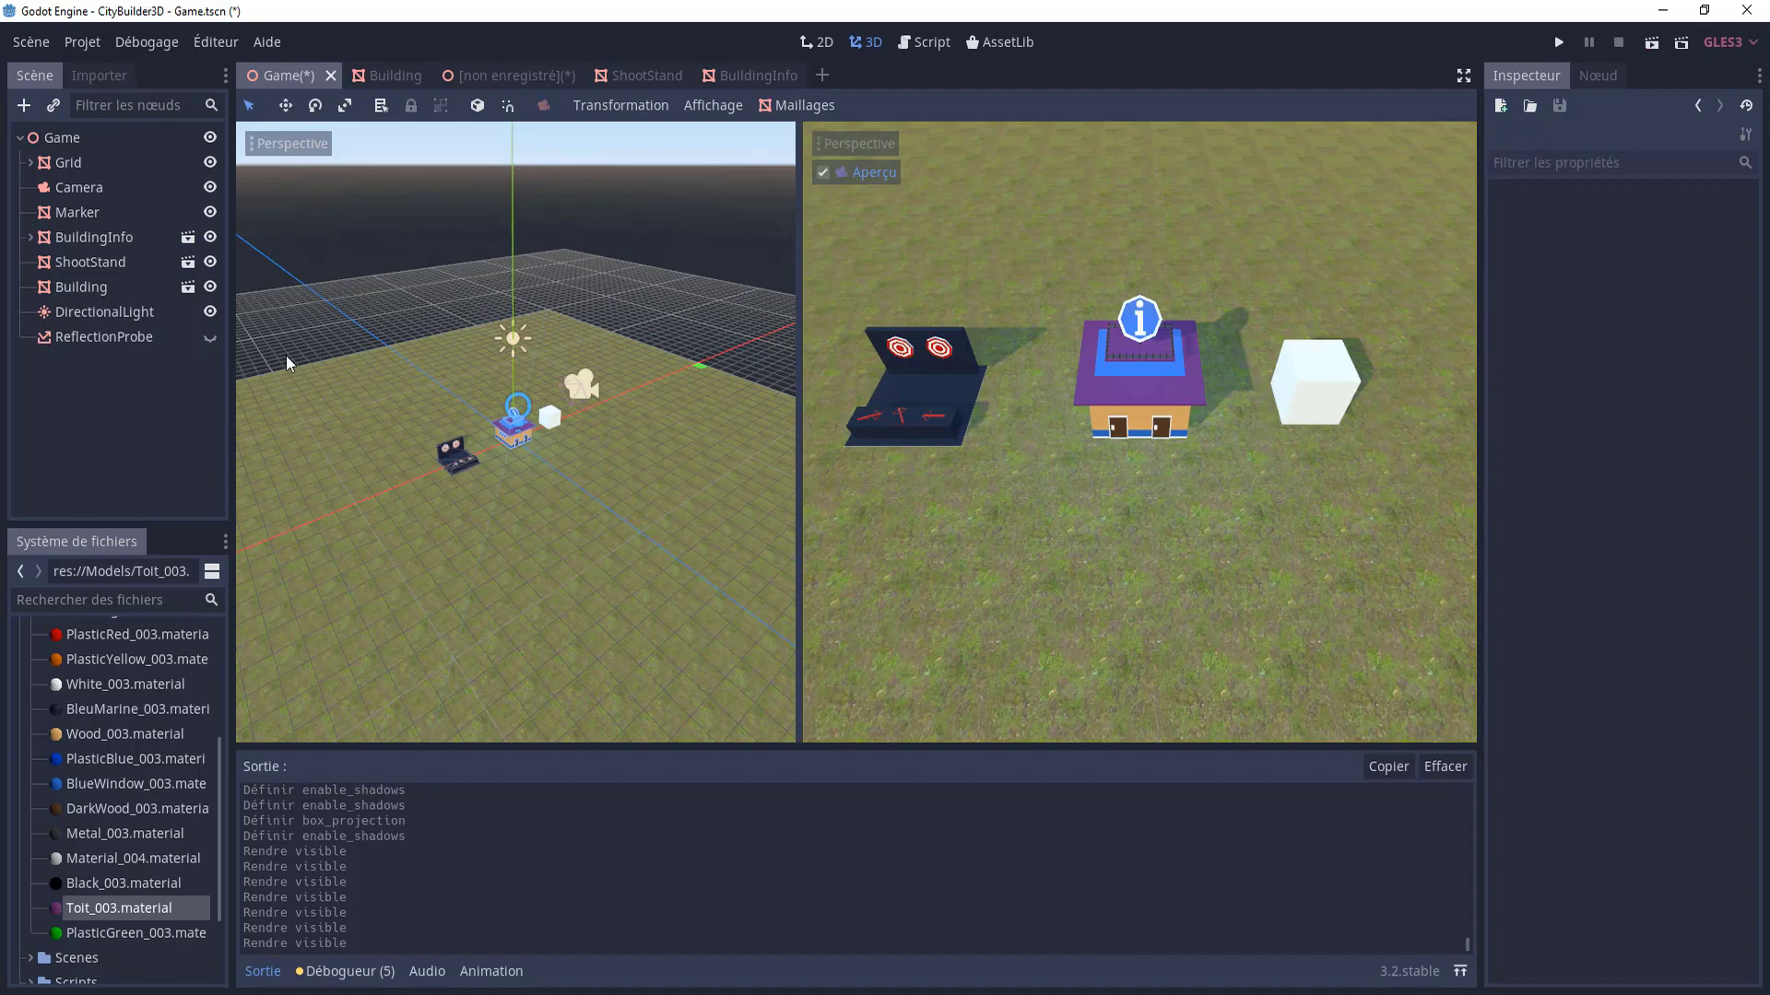
left_click(211, 341)
left_click(211, 340)
left_click(212, 339)
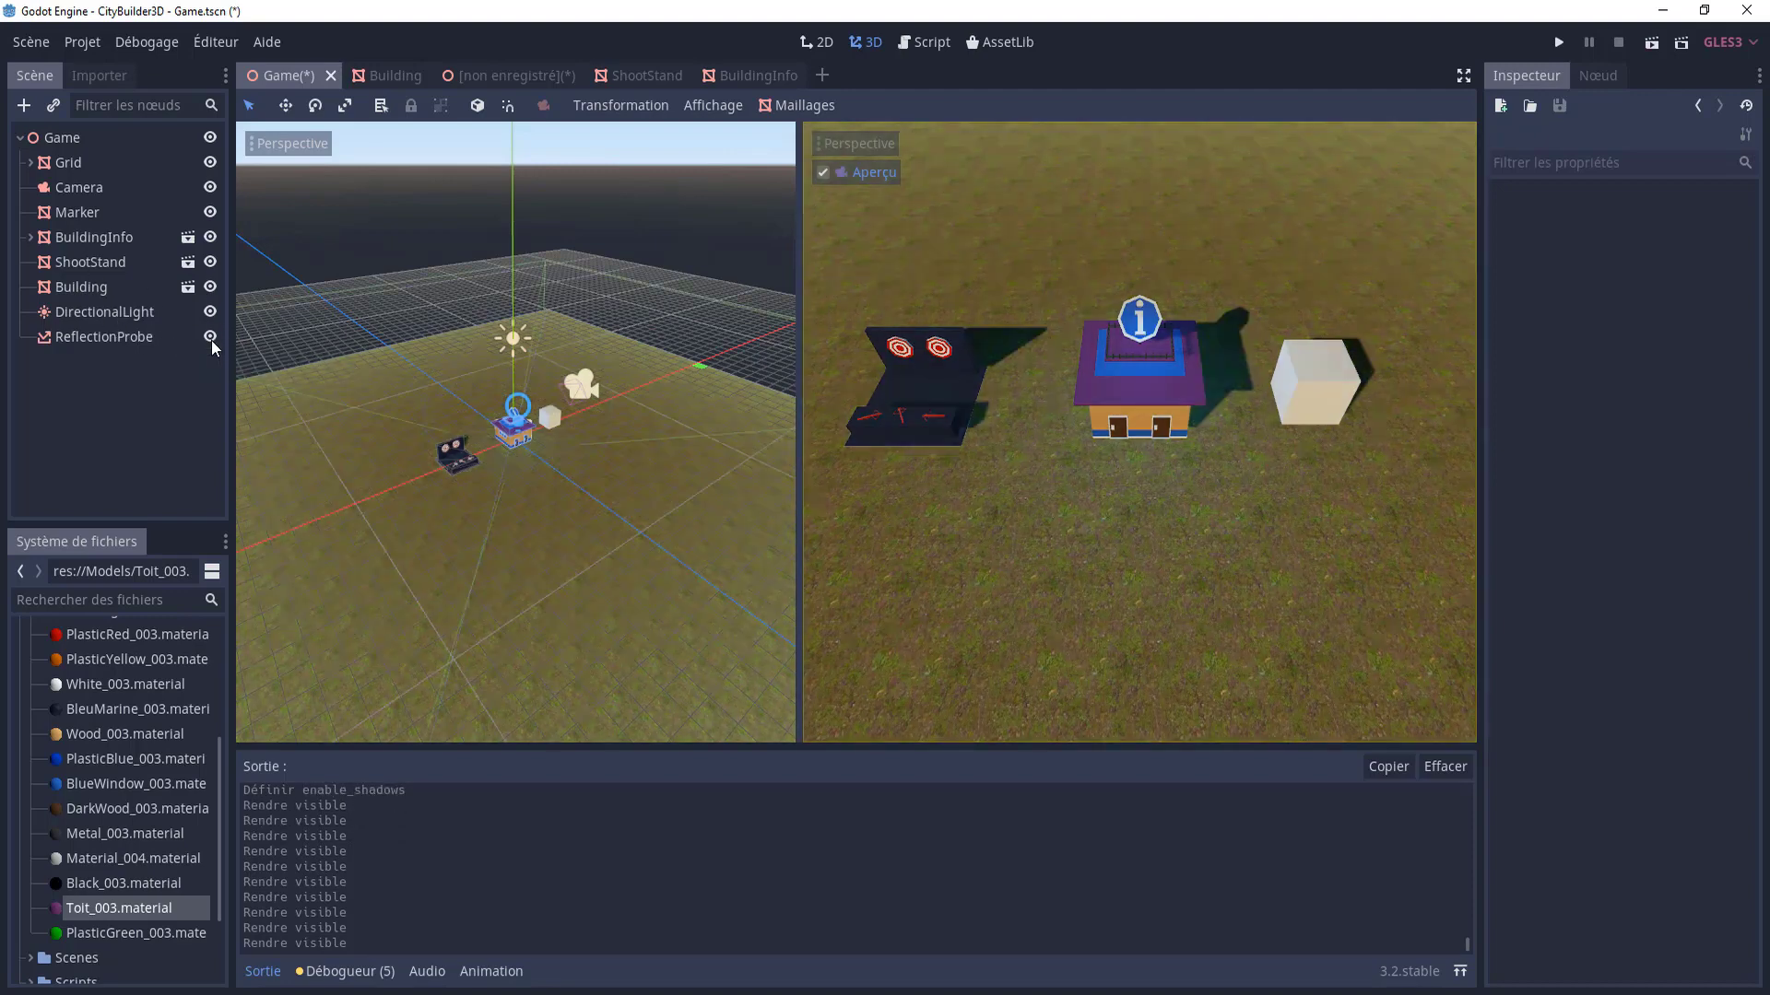
left_click(211, 340)
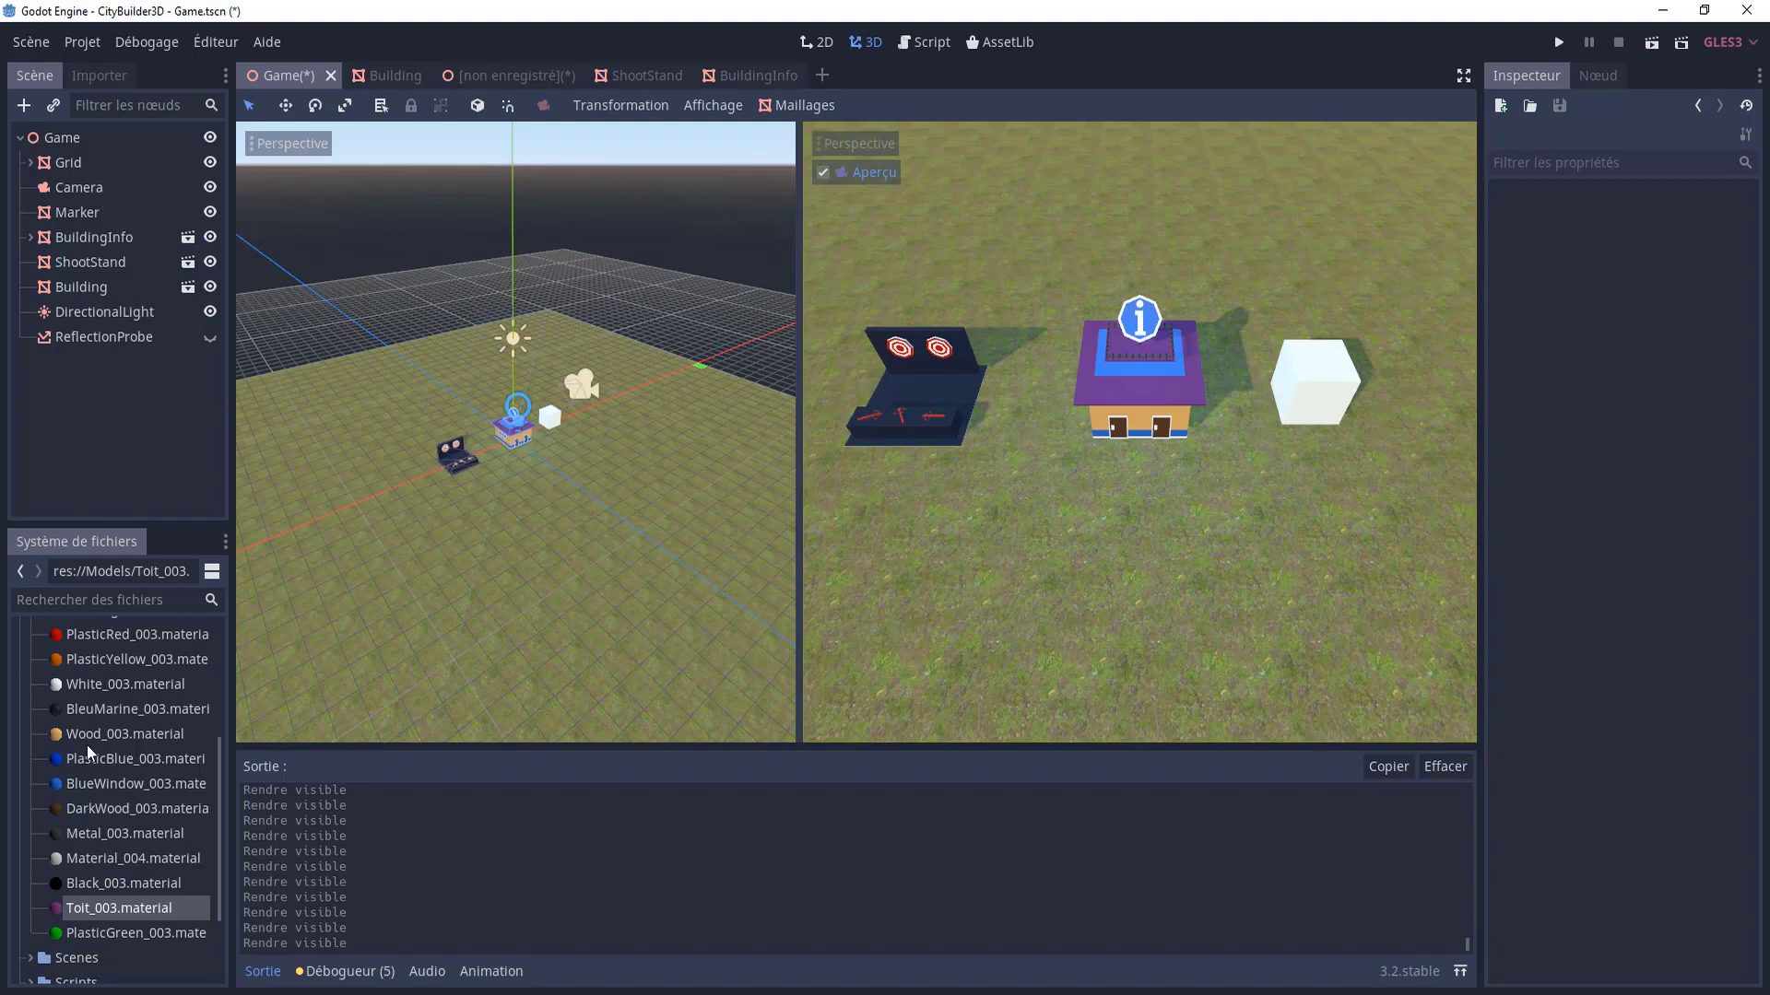
scroll(87, 745, "up", 5)
left_click(77, 190)
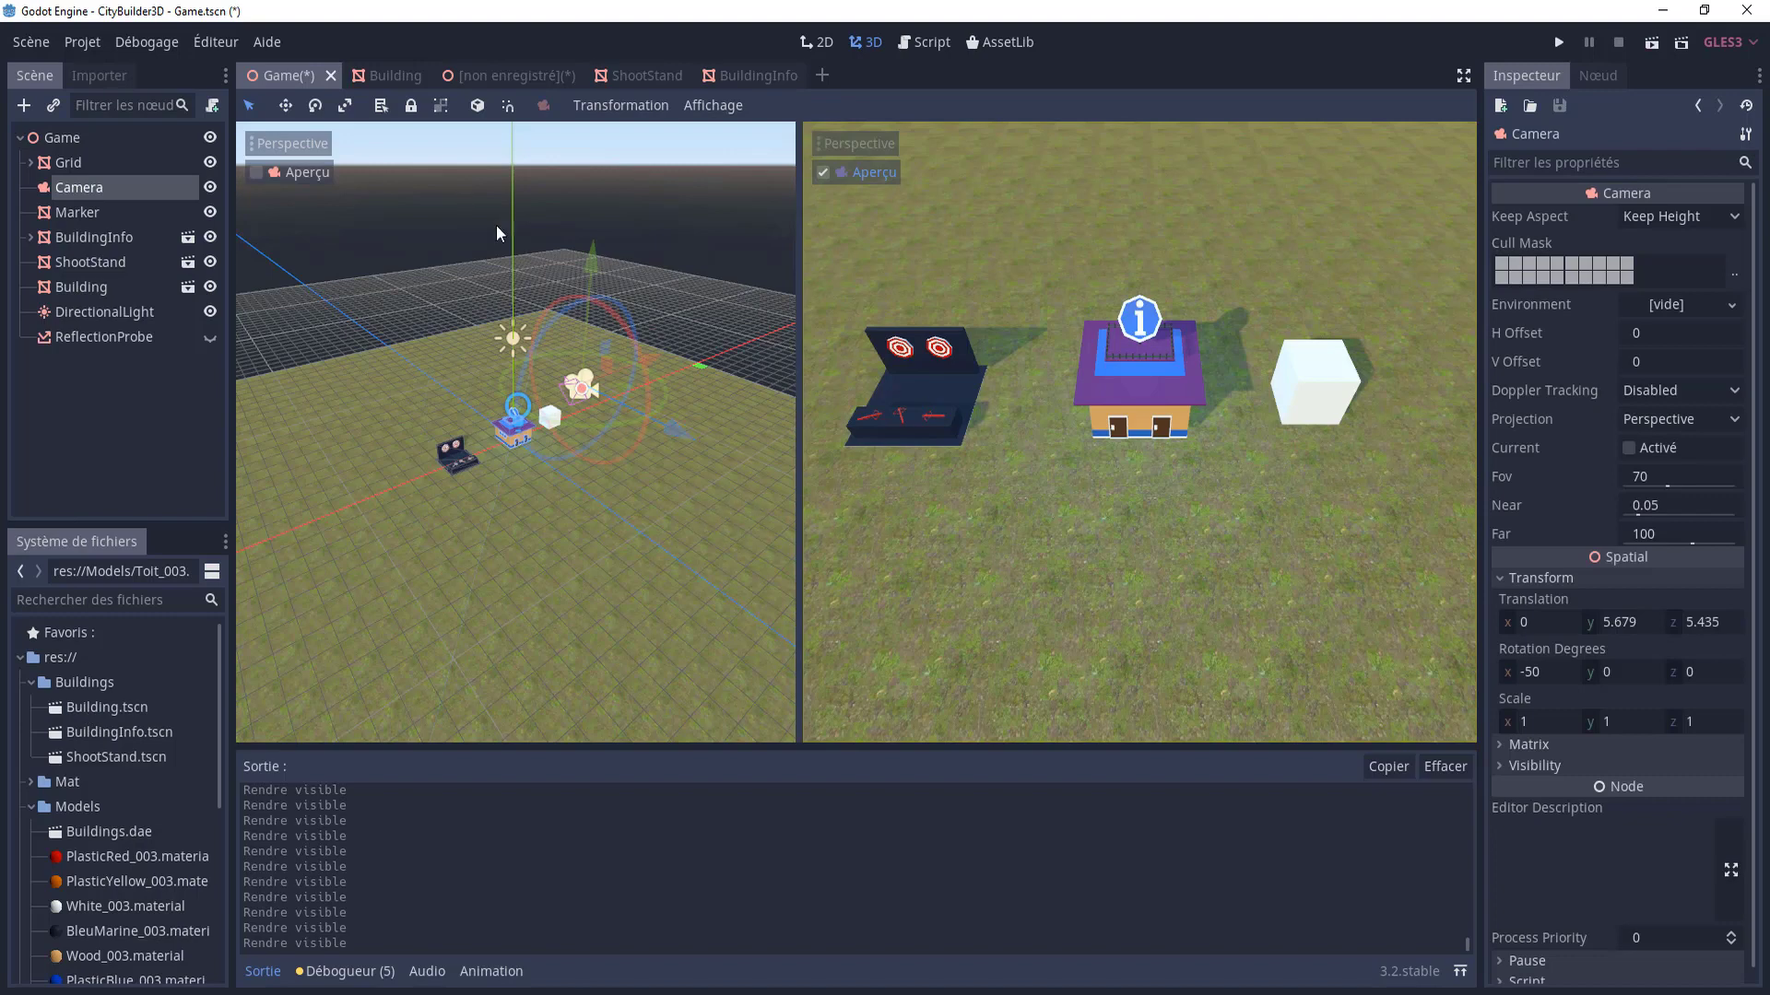
- Change default_env.tres ambient light colour from black to a pale near-white, then reselect the Camera
mouse_move(726, 528)
middle_mouse_down()
mouse_move(564, 394)
mouse_move(140, 722)
middle_mouse_up()
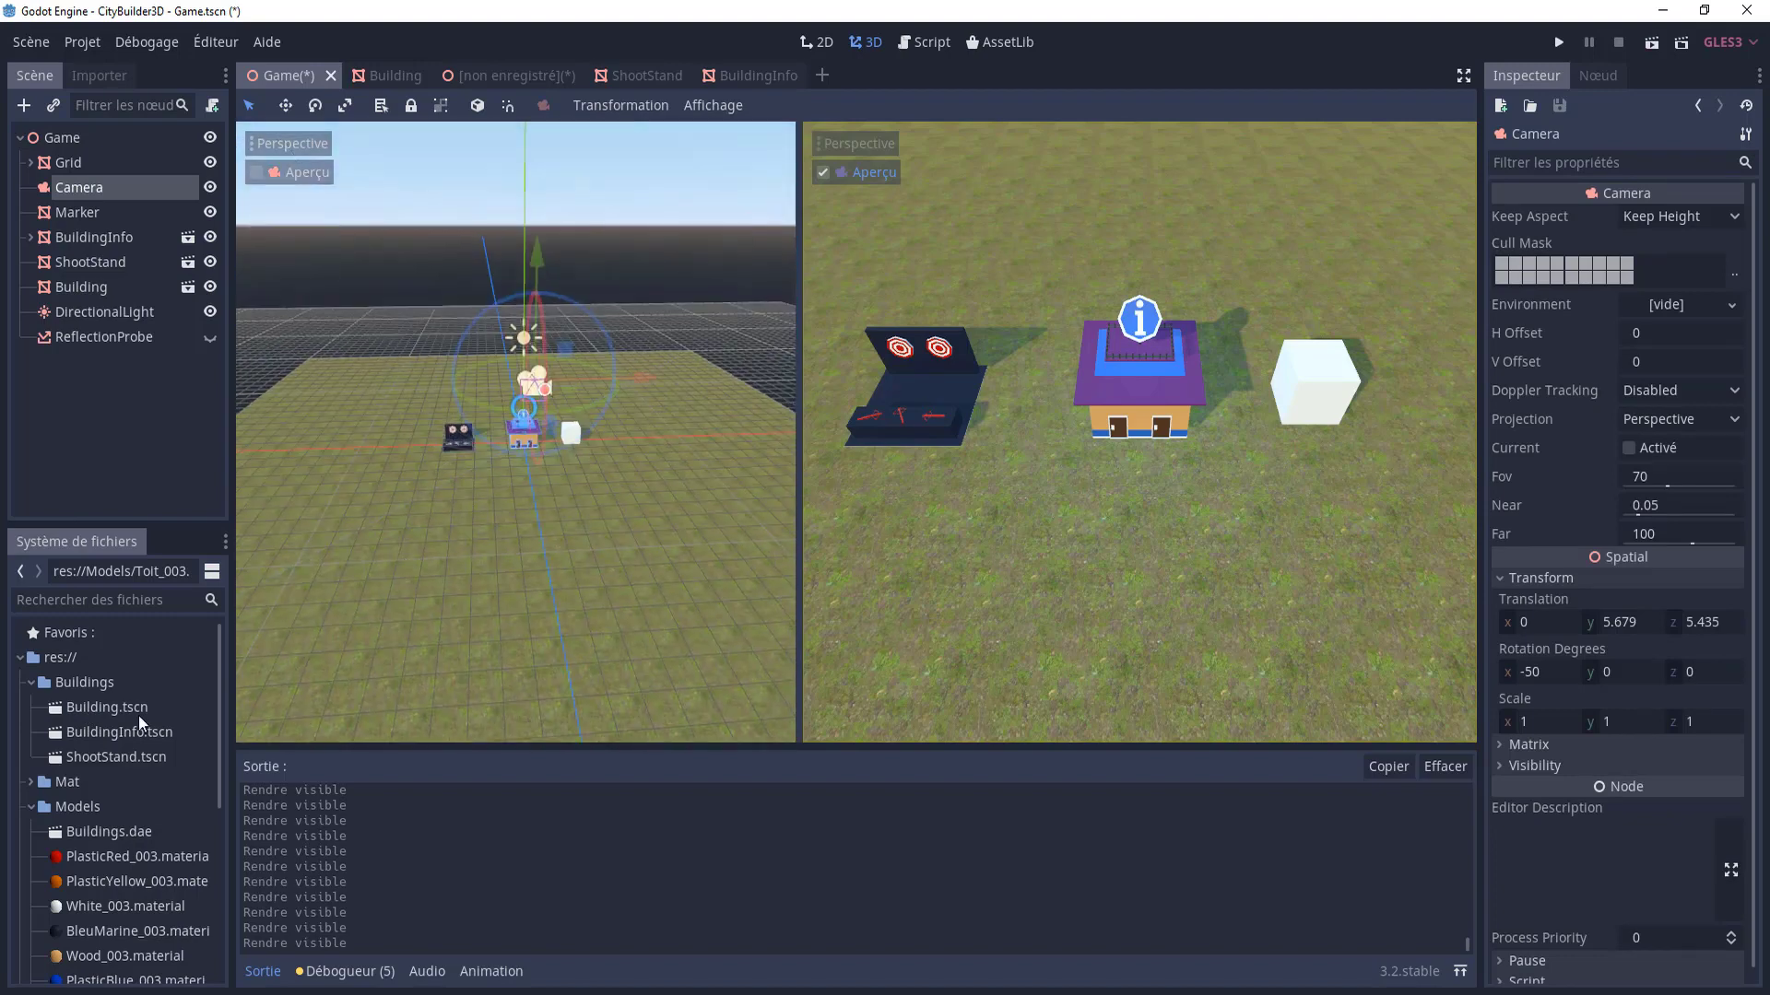
left_click(33, 682)
left_click(34, 733)
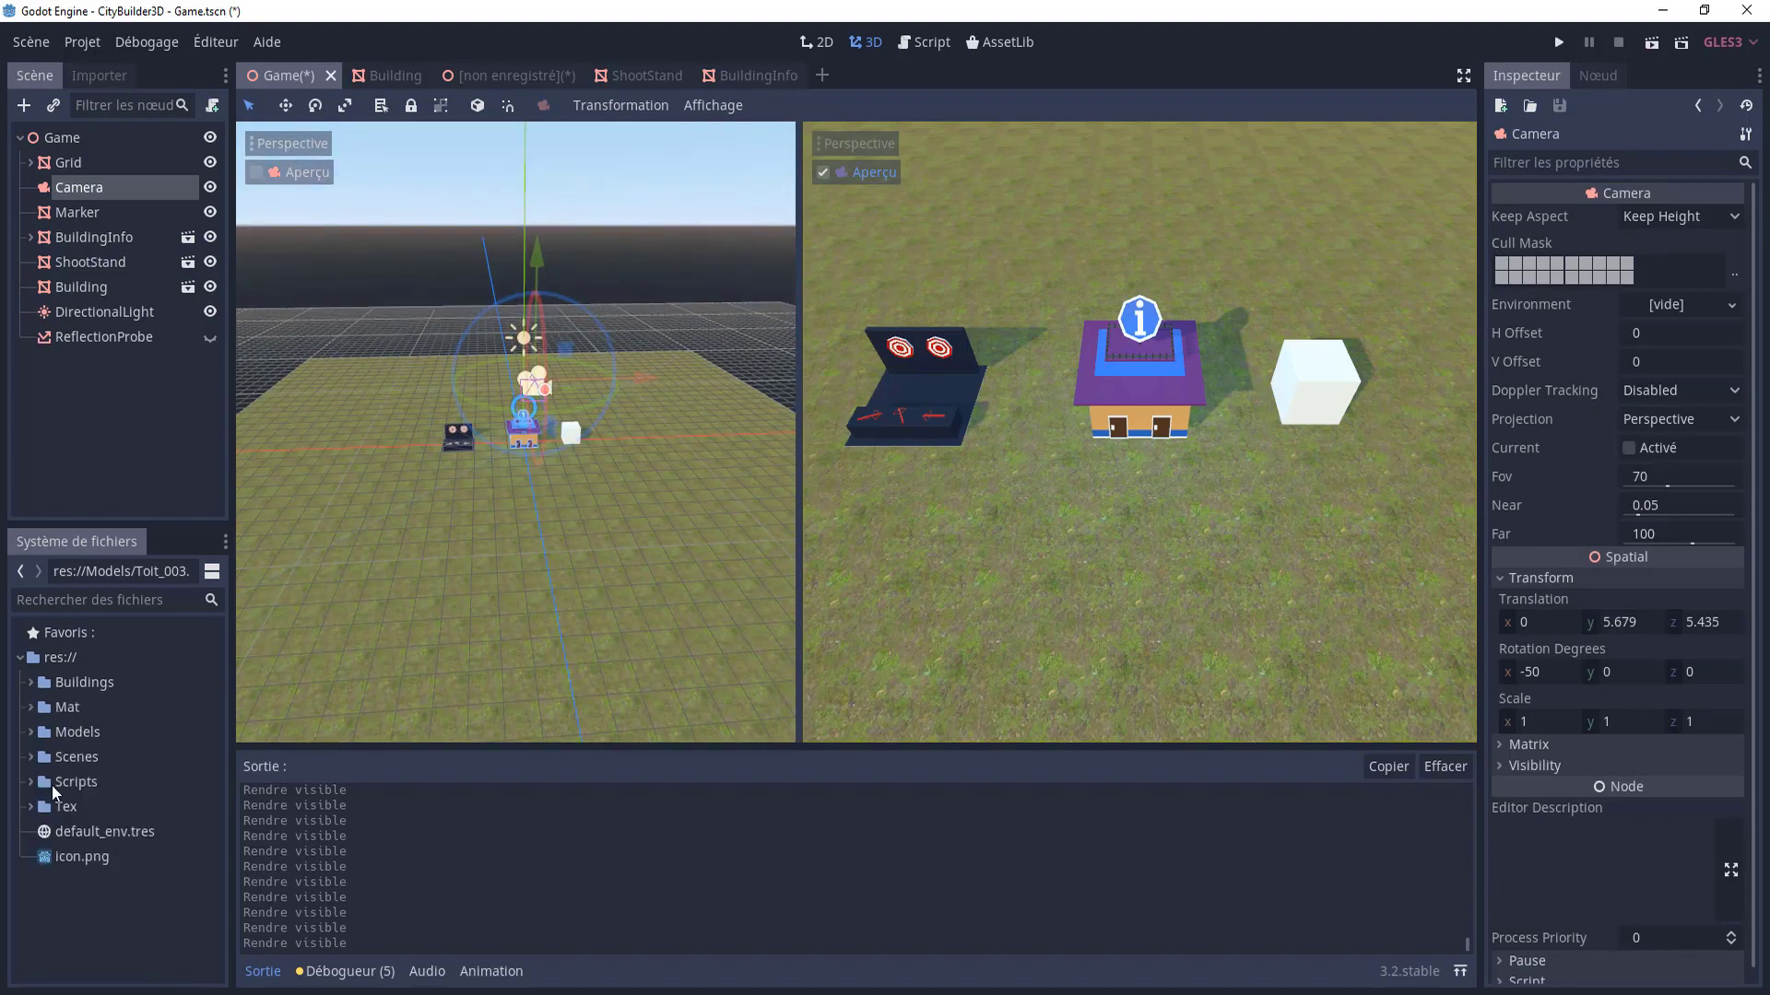
left_click(71, 833)
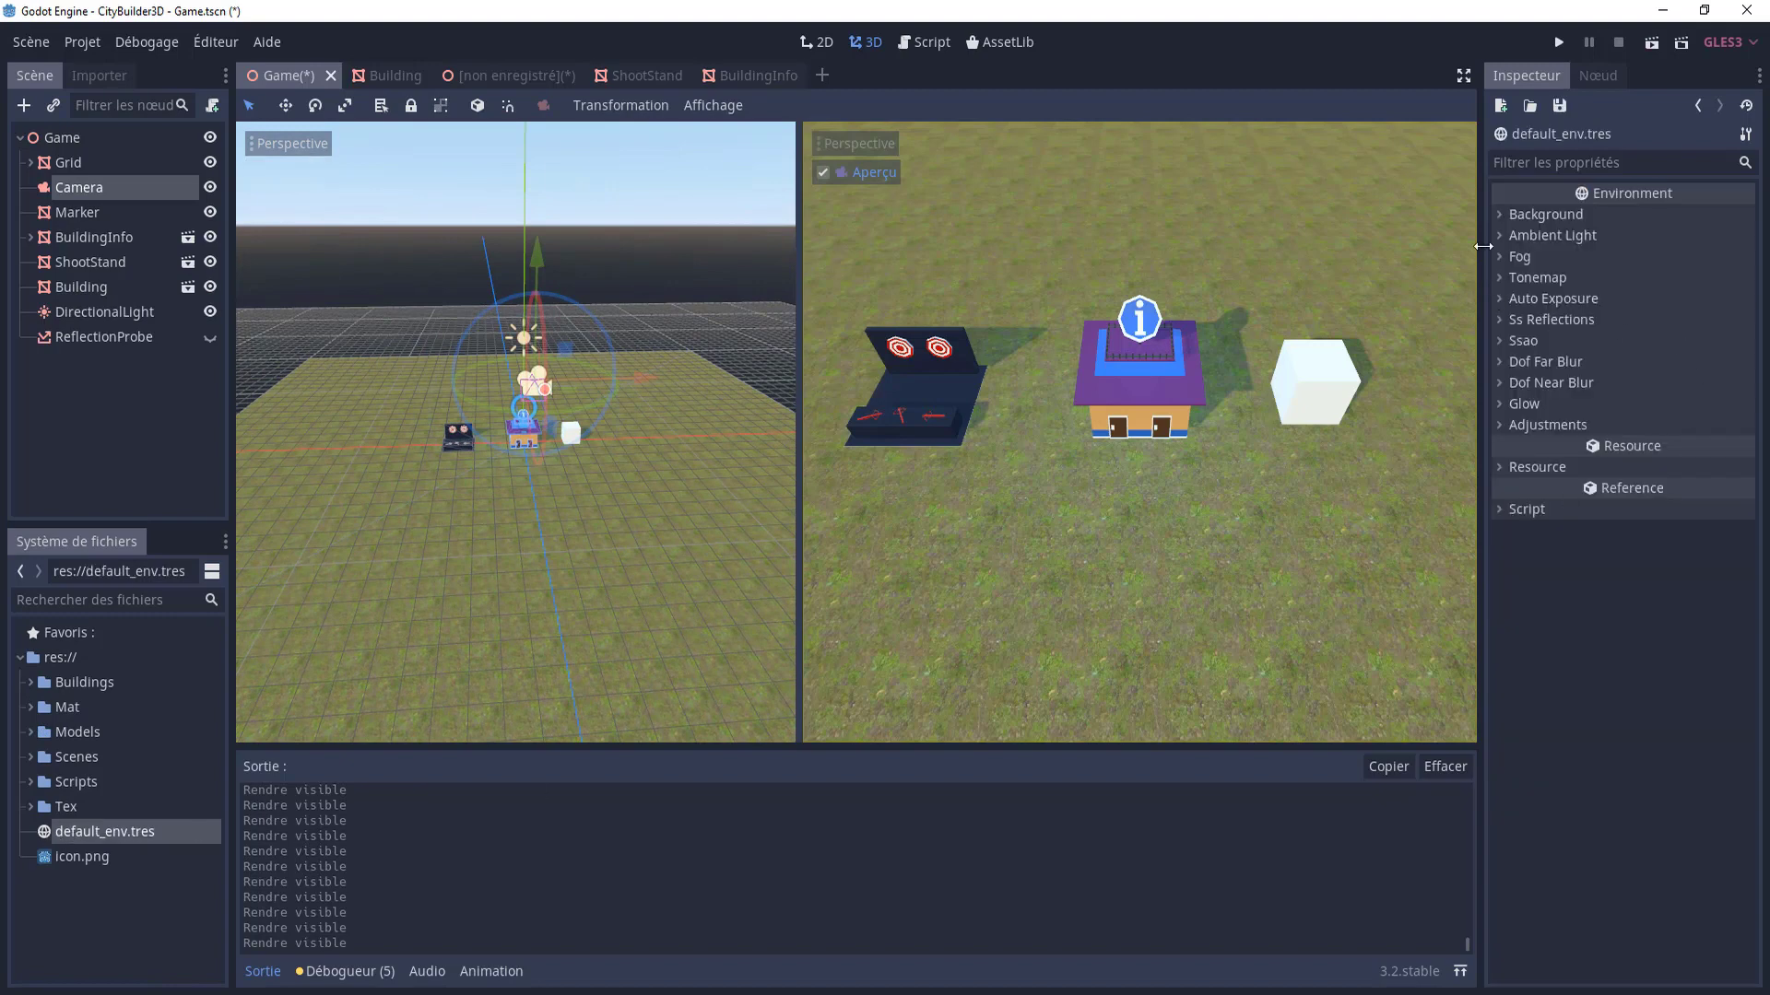
left_click(1504, 214)
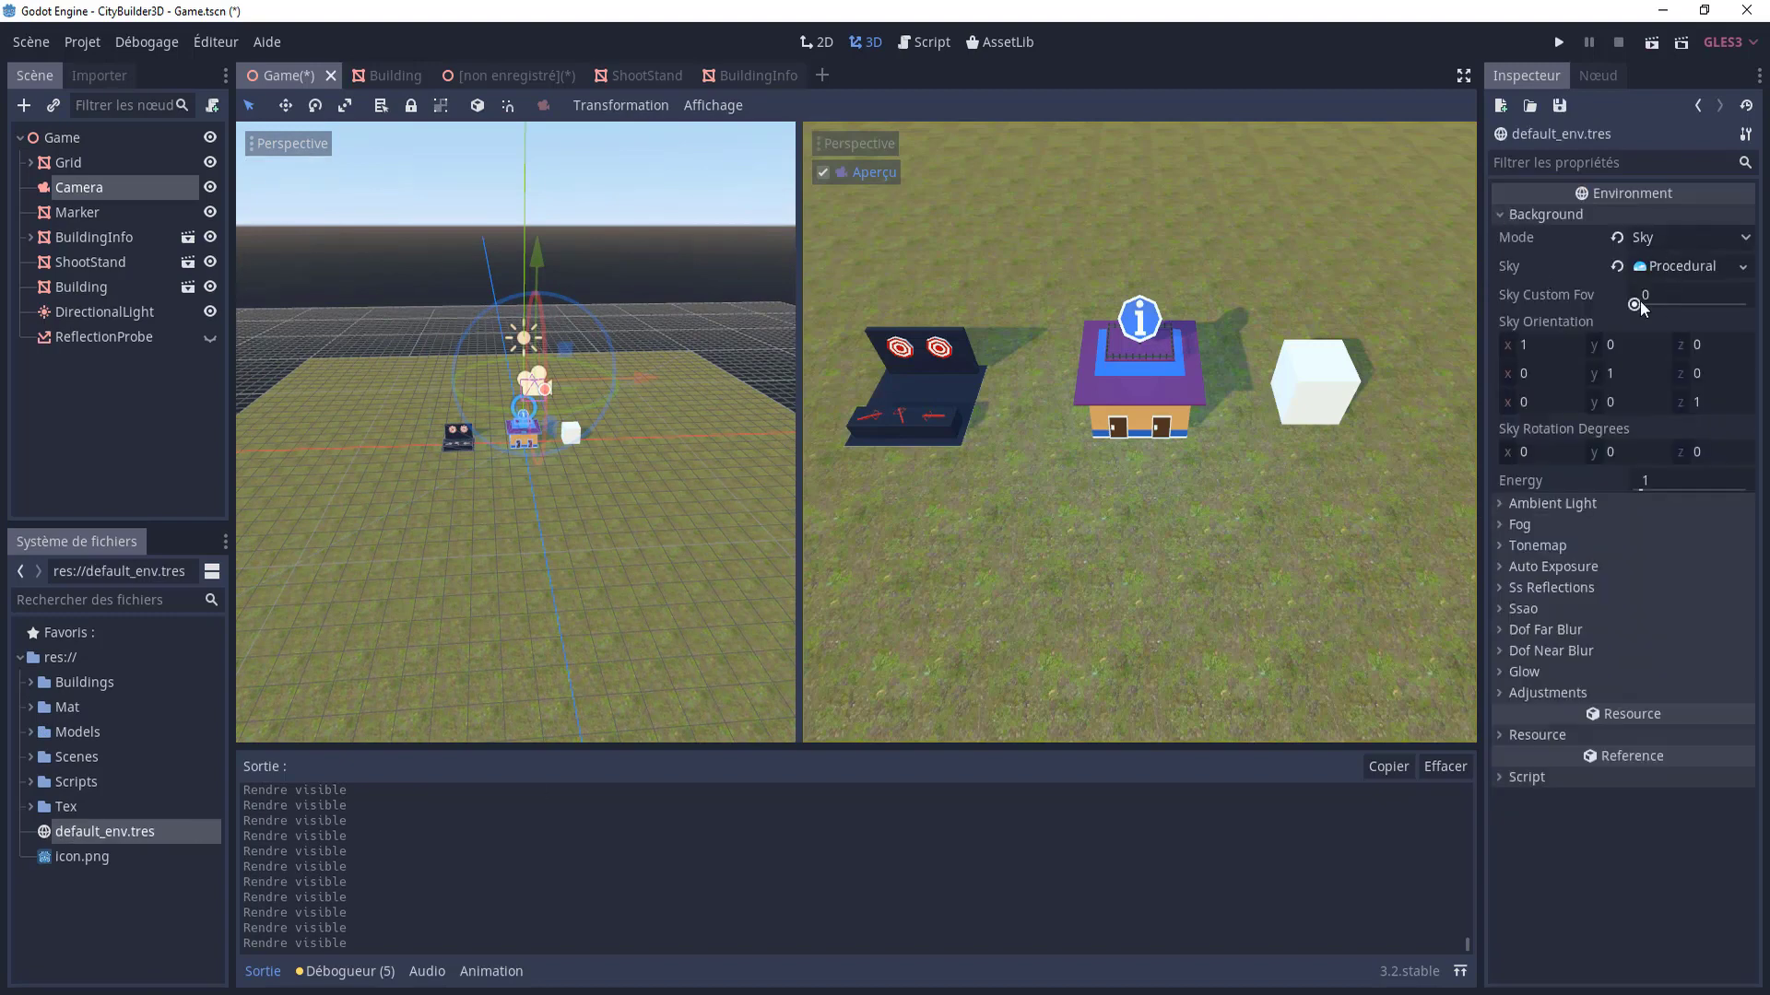
left_click(1500, 504)
left_click(1670, 526)
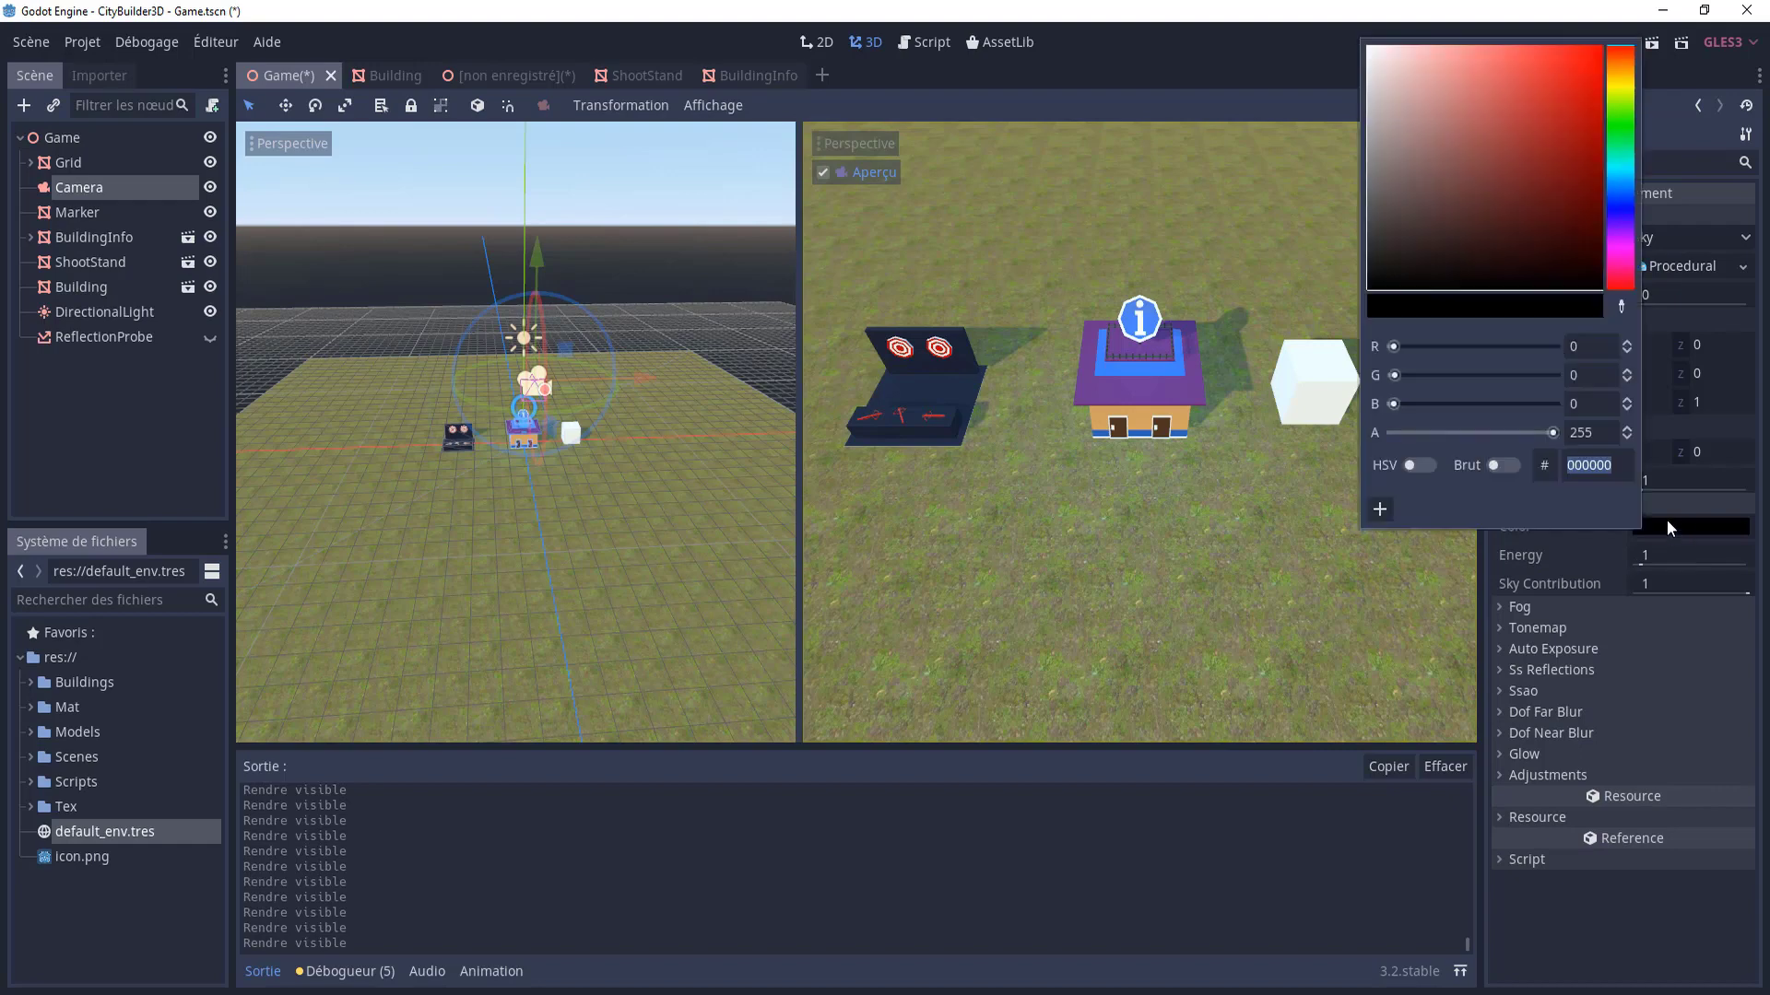
left_click_drag(1601, 107, 1368, 46)
left_click(1556, 922)
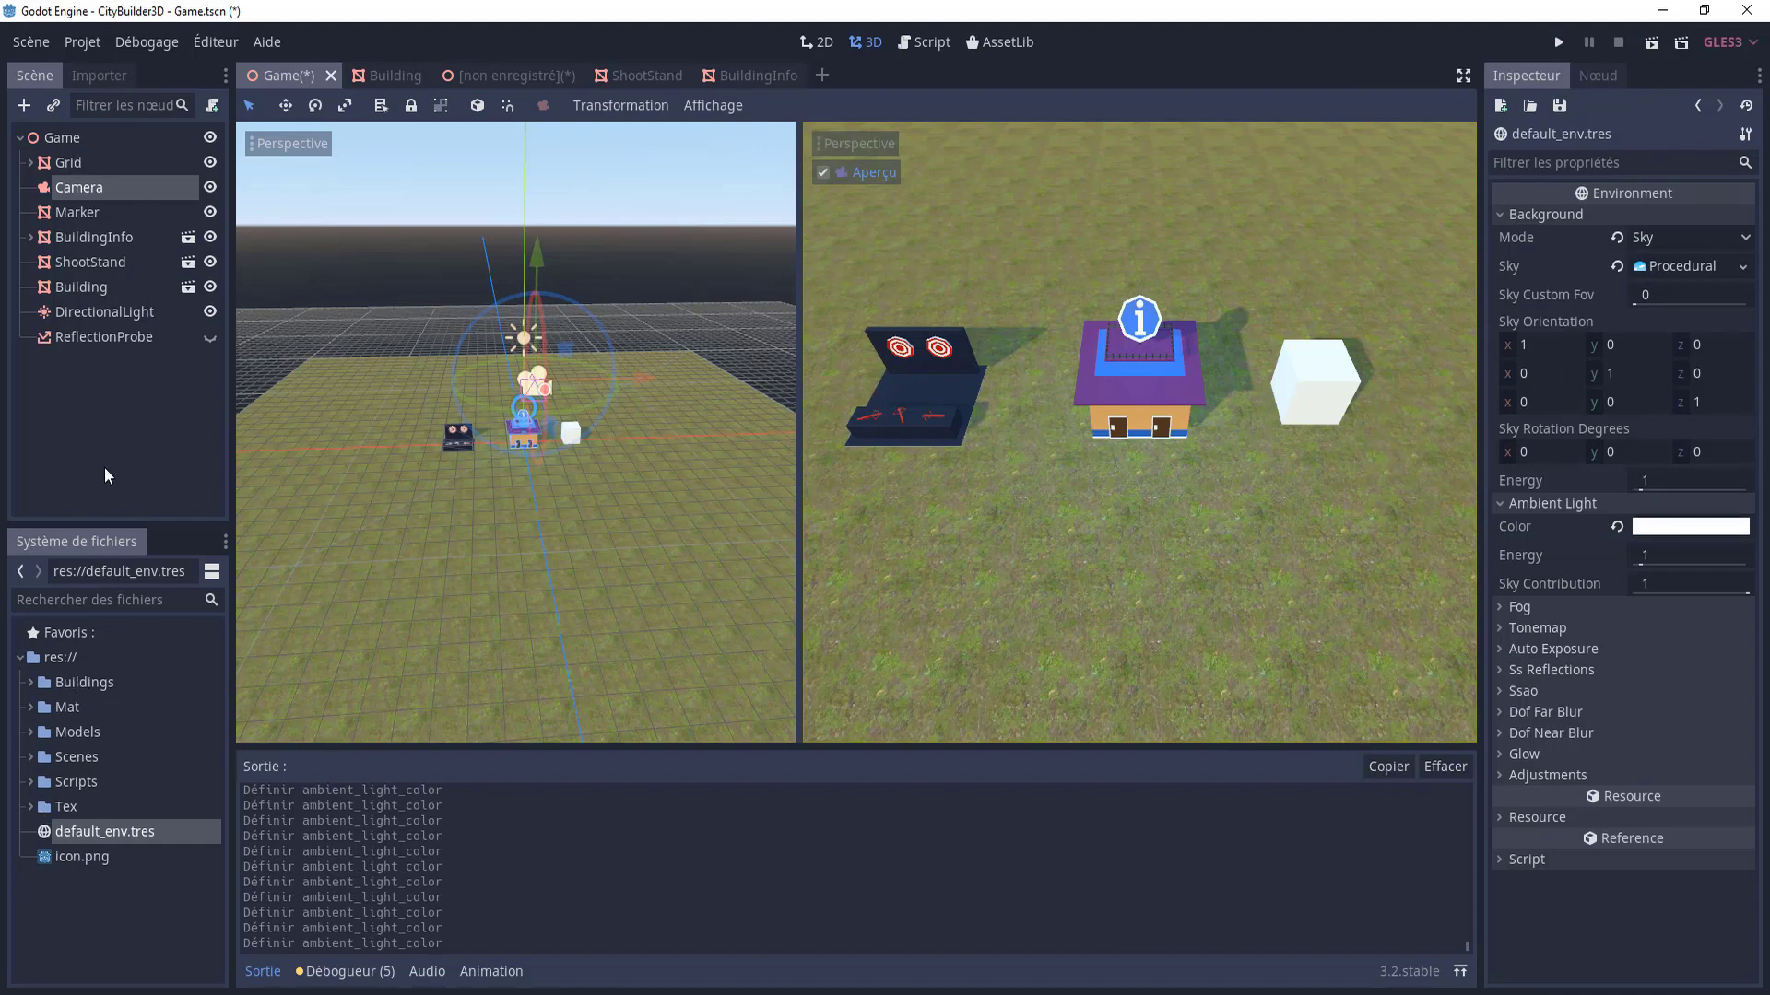
left_click(75, 187)
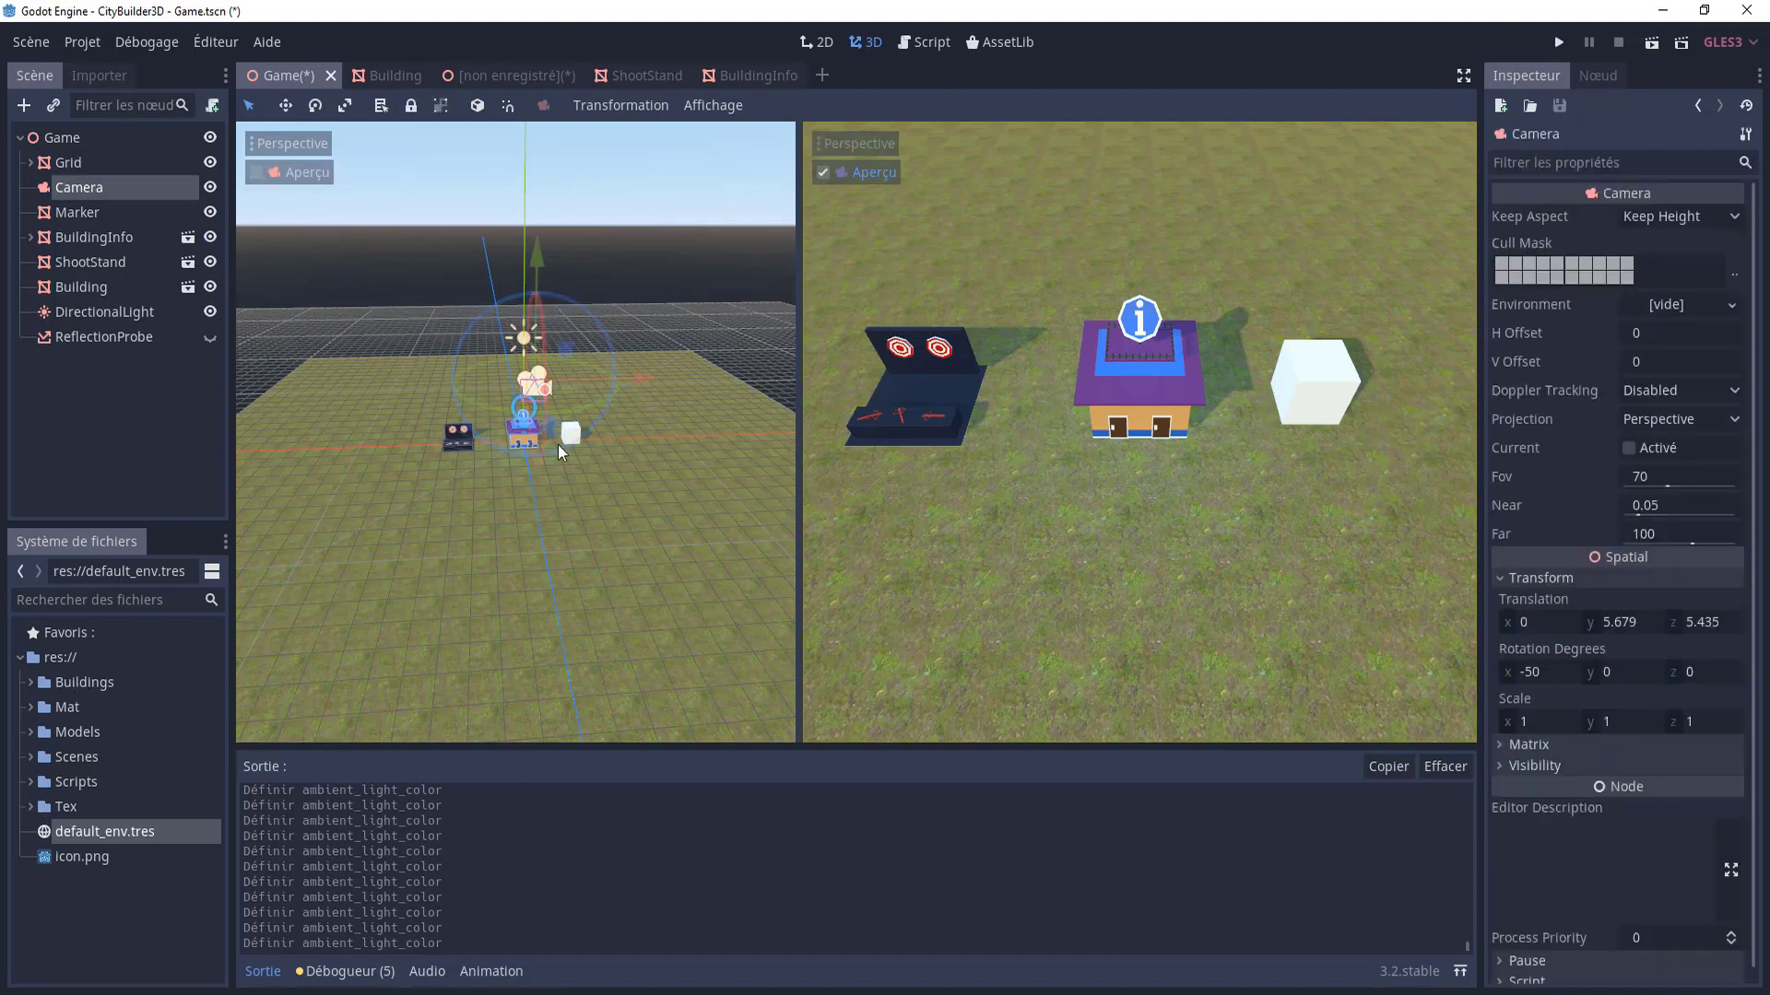
- Assign a new Environment resource to the Camera's Environment field and expand its settings
mouse_move(559, 447)
middle_mouse_down()
mouse_move(588, 354)
mouse_move(405, 274)
mouse_move(639, 393)
mouse_move(666, 516)
middle_mouse_up()
middle_click_drag(654, 448, 689, 470)
scroll(689, 470, "down", 2)
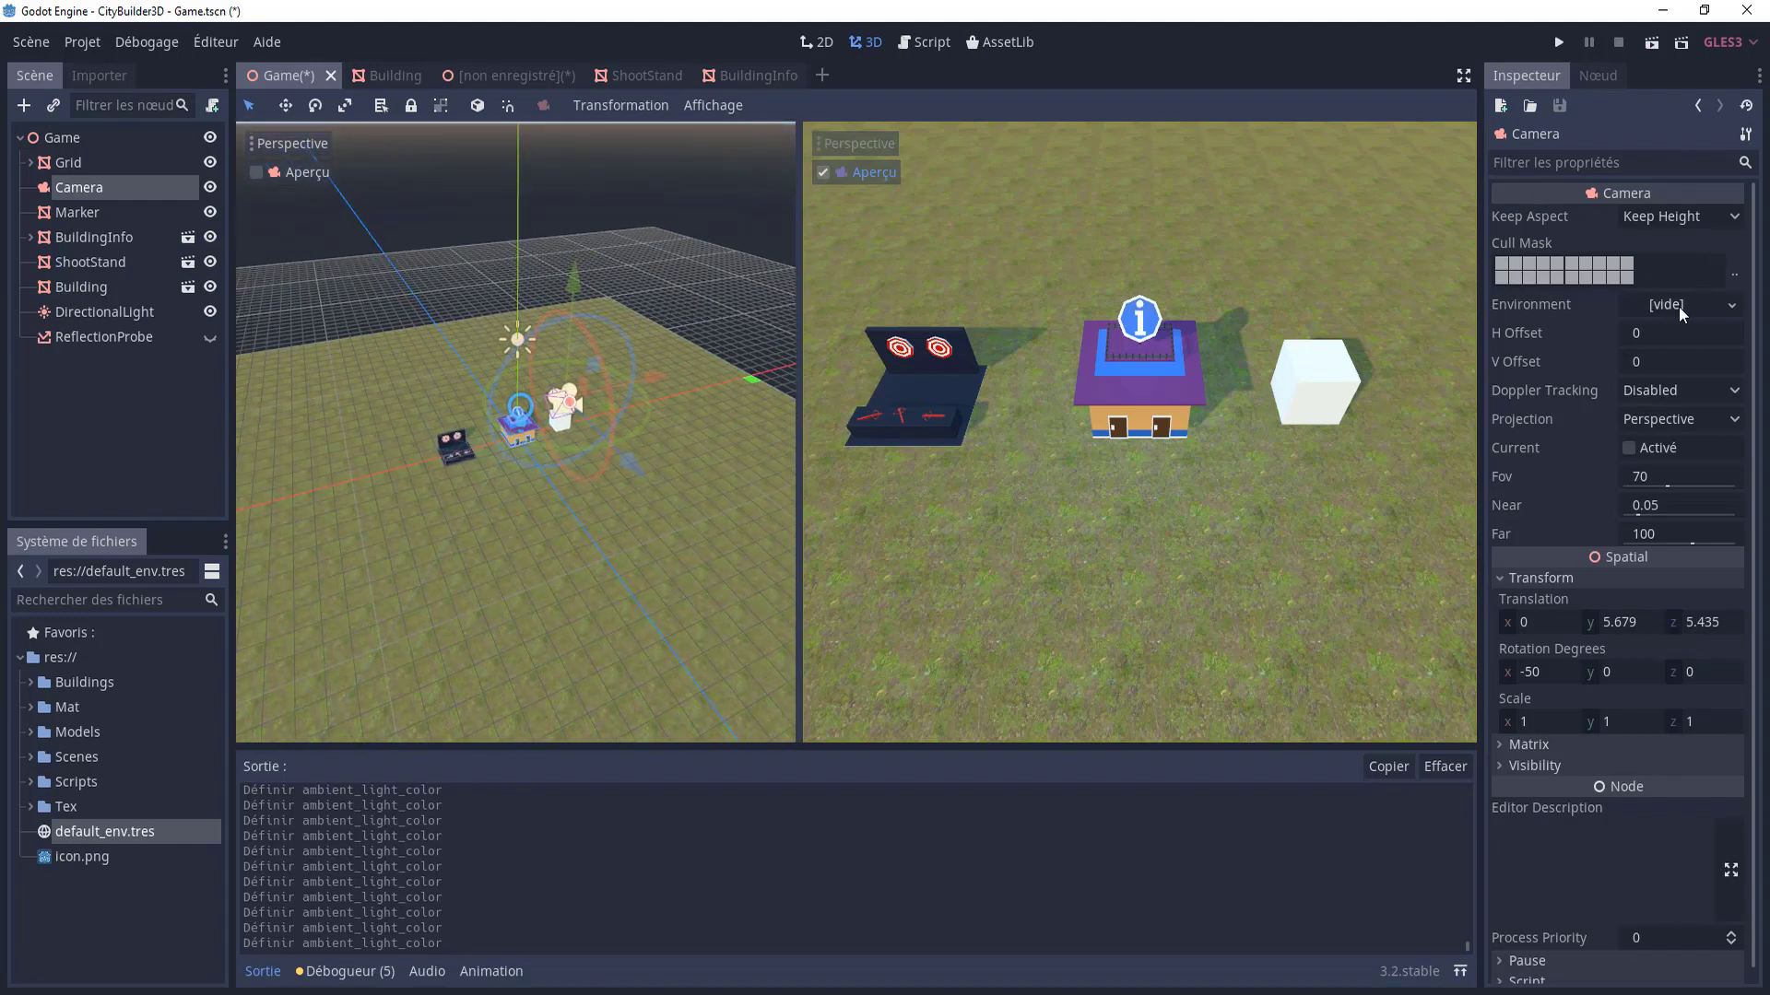
left_click(1703, 306)
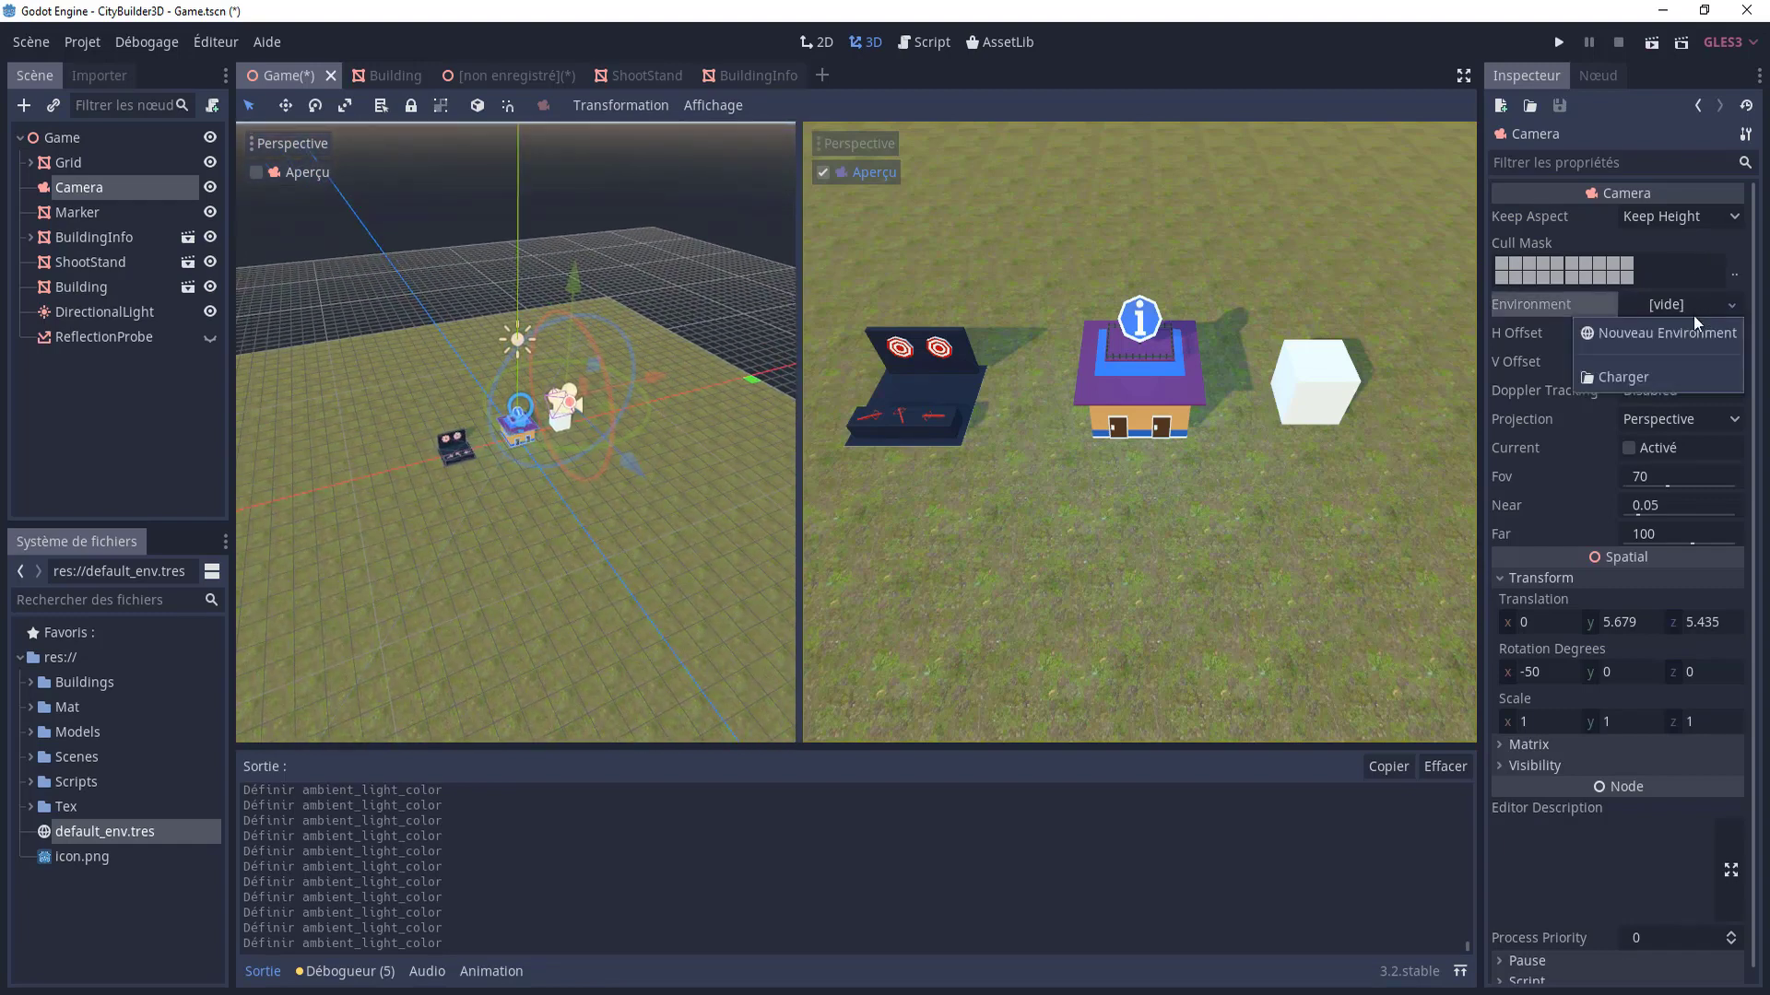
left_click(1672, 330)
middle_click_drag(732, 517, 723, 422)
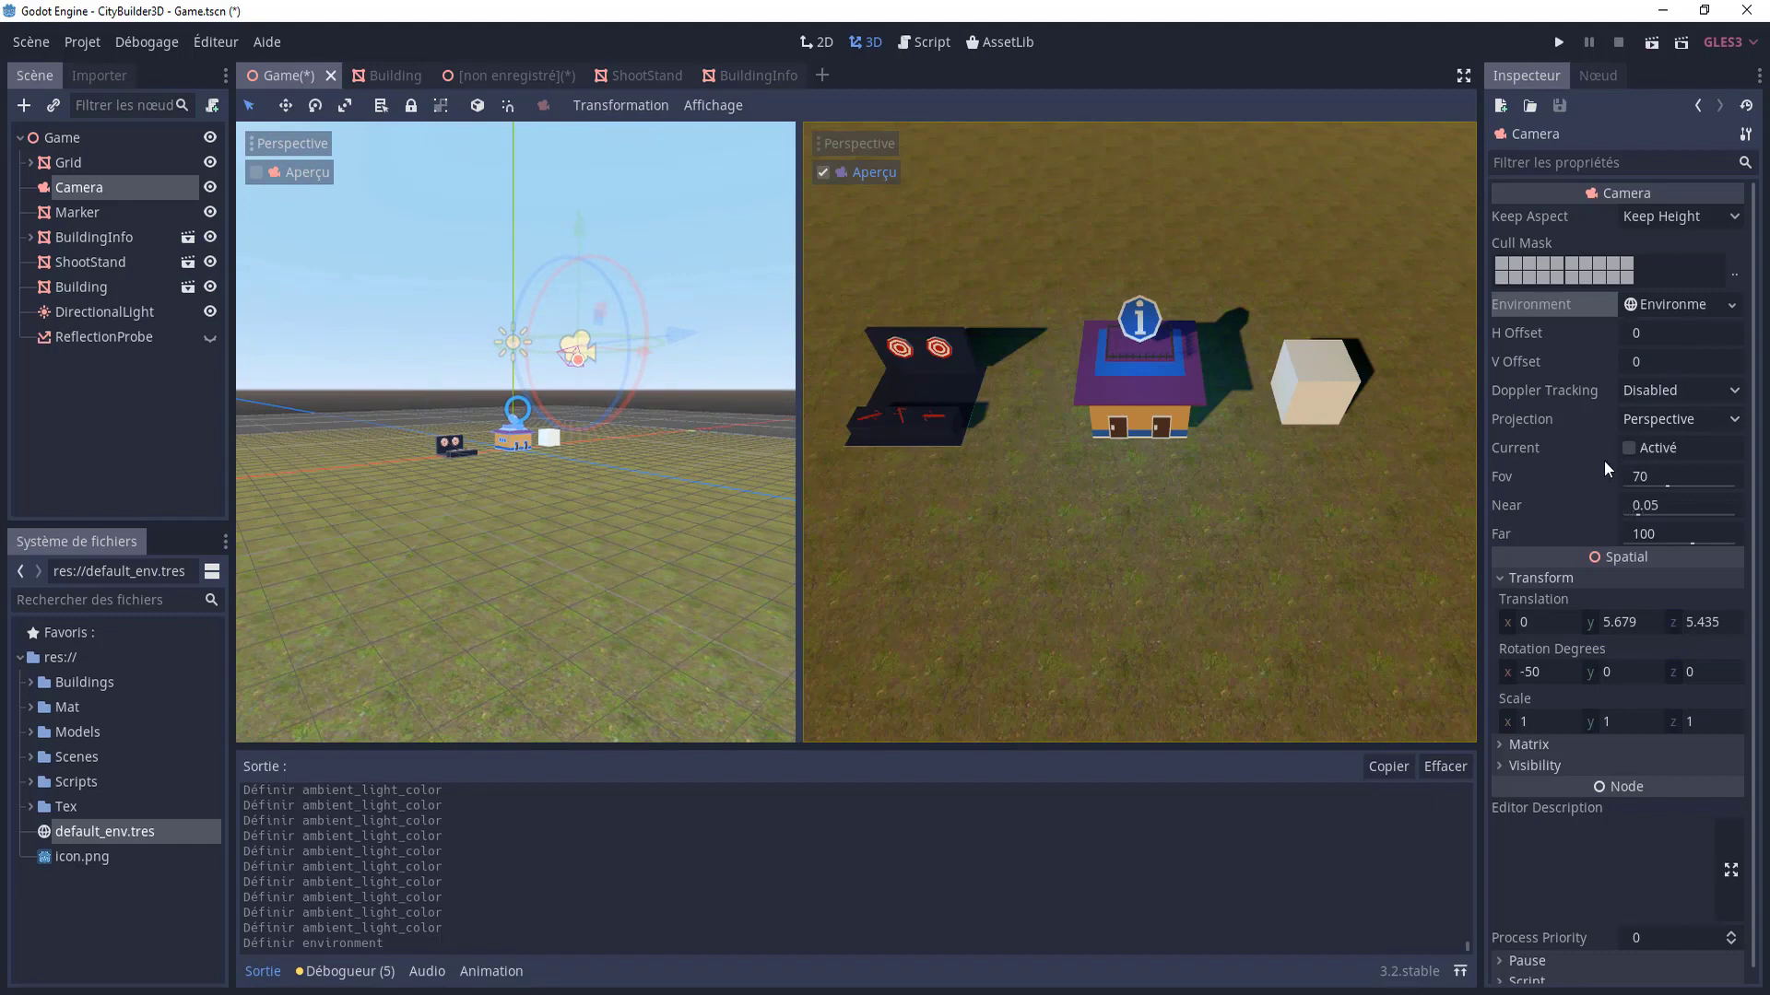
left_click(1670, 304)
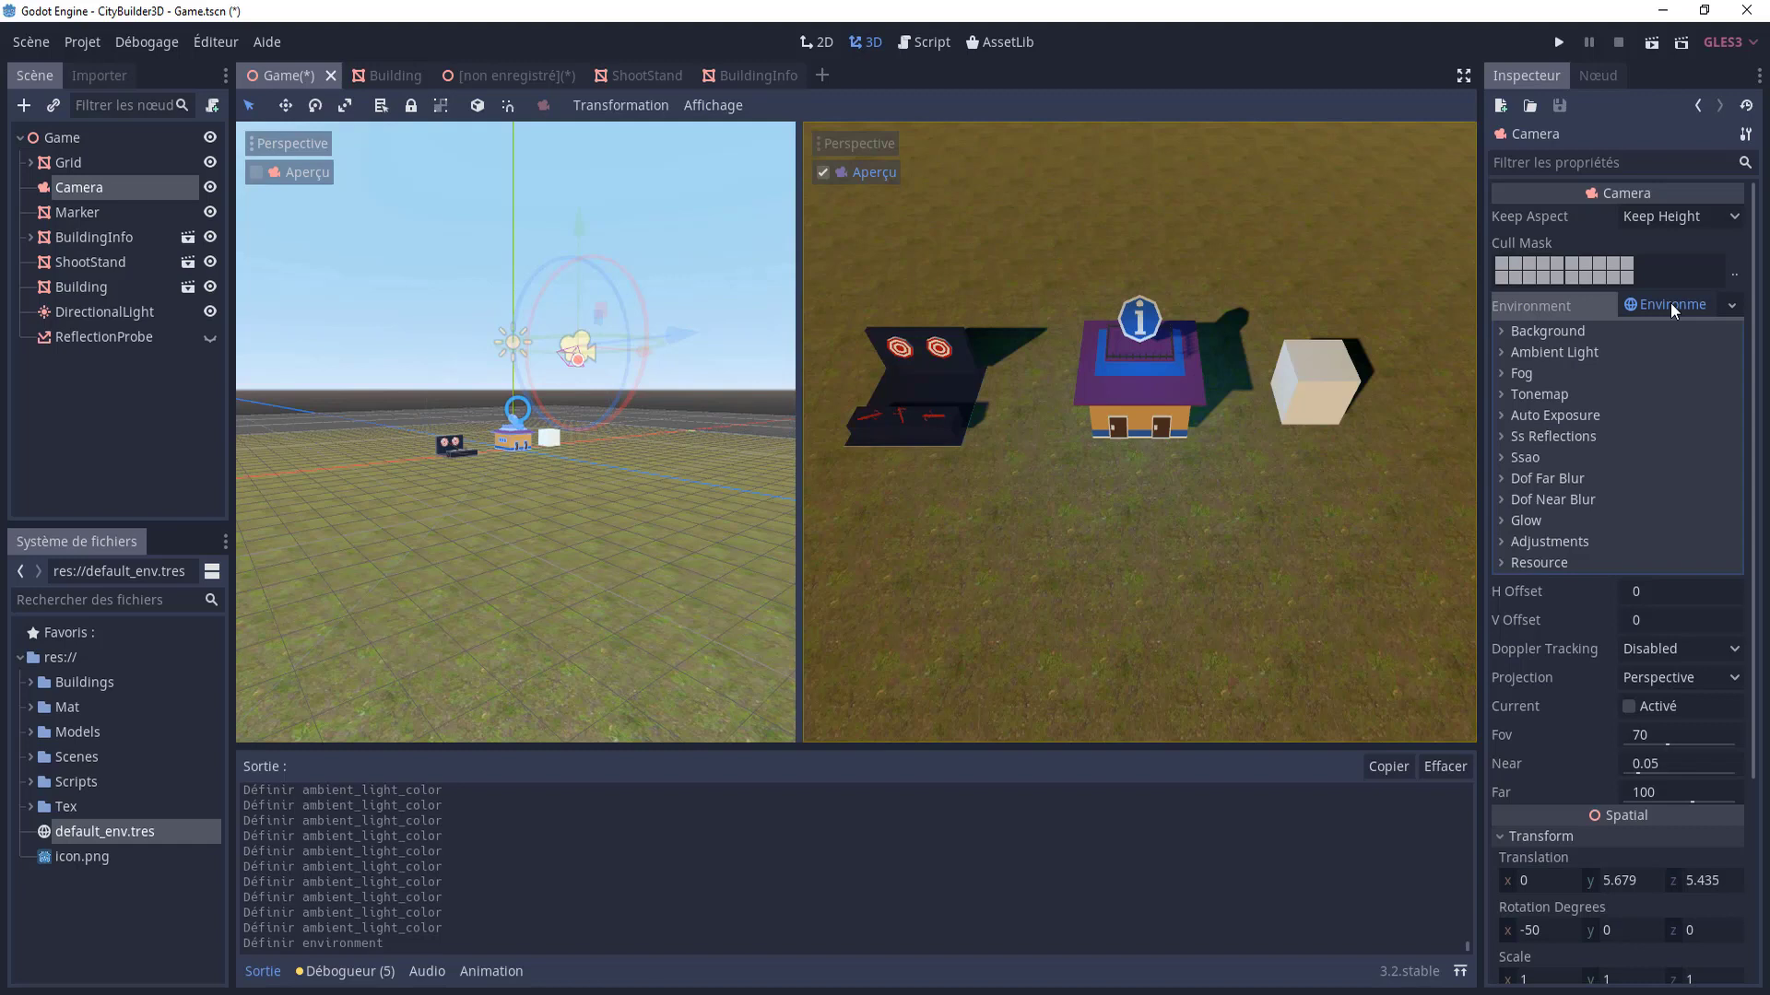
- Set the background Mode to Sky using a new ProceduralSky with radiance size 256
left_click(1510, 331)
left_click(1679, 354)
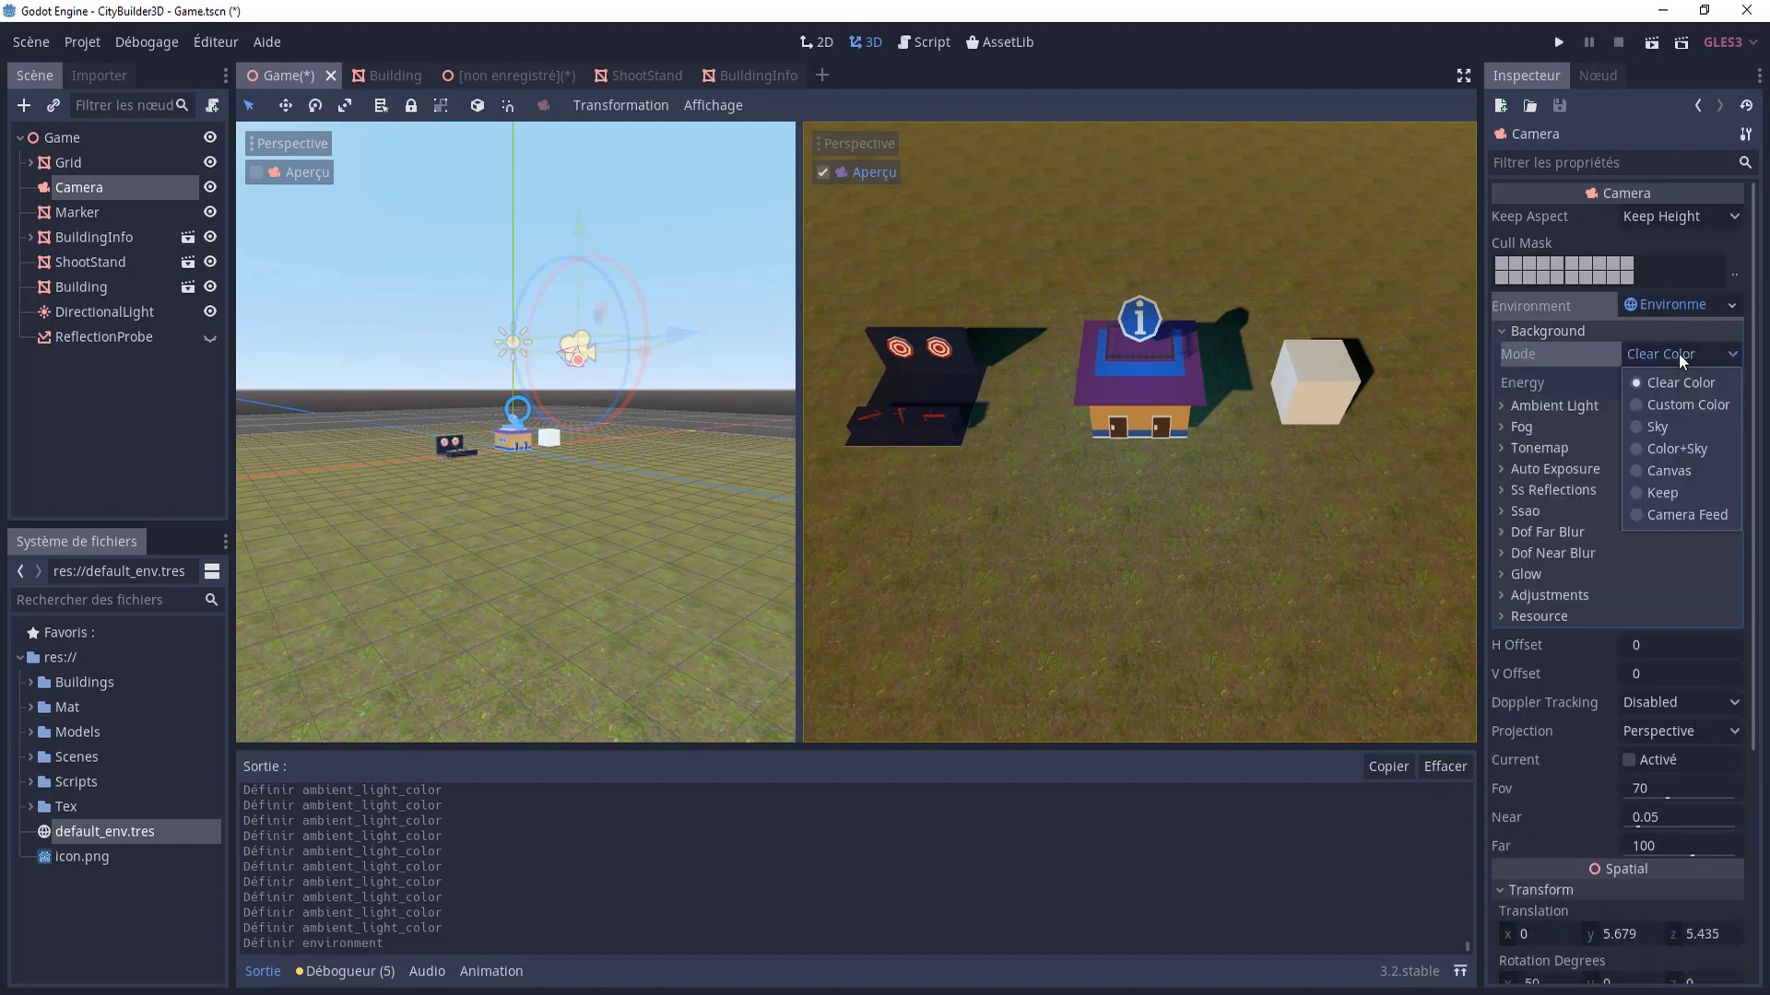
left_click(1646, 429)
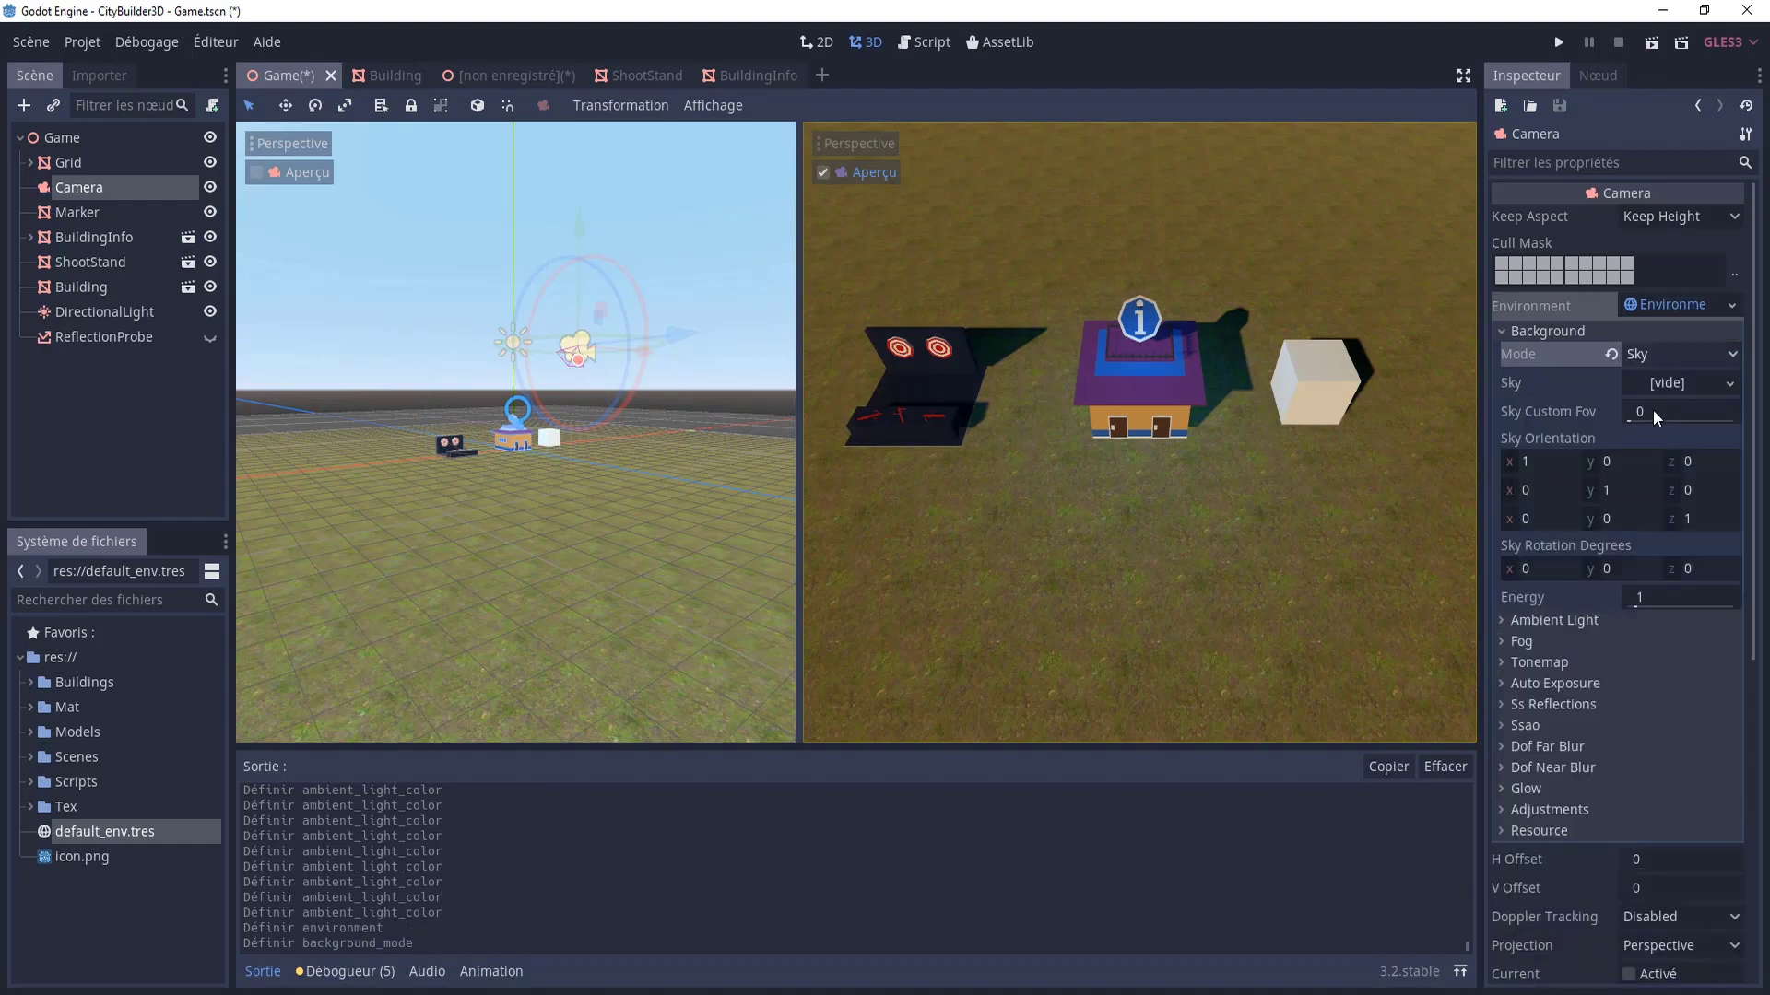
left_click(1706, 380)
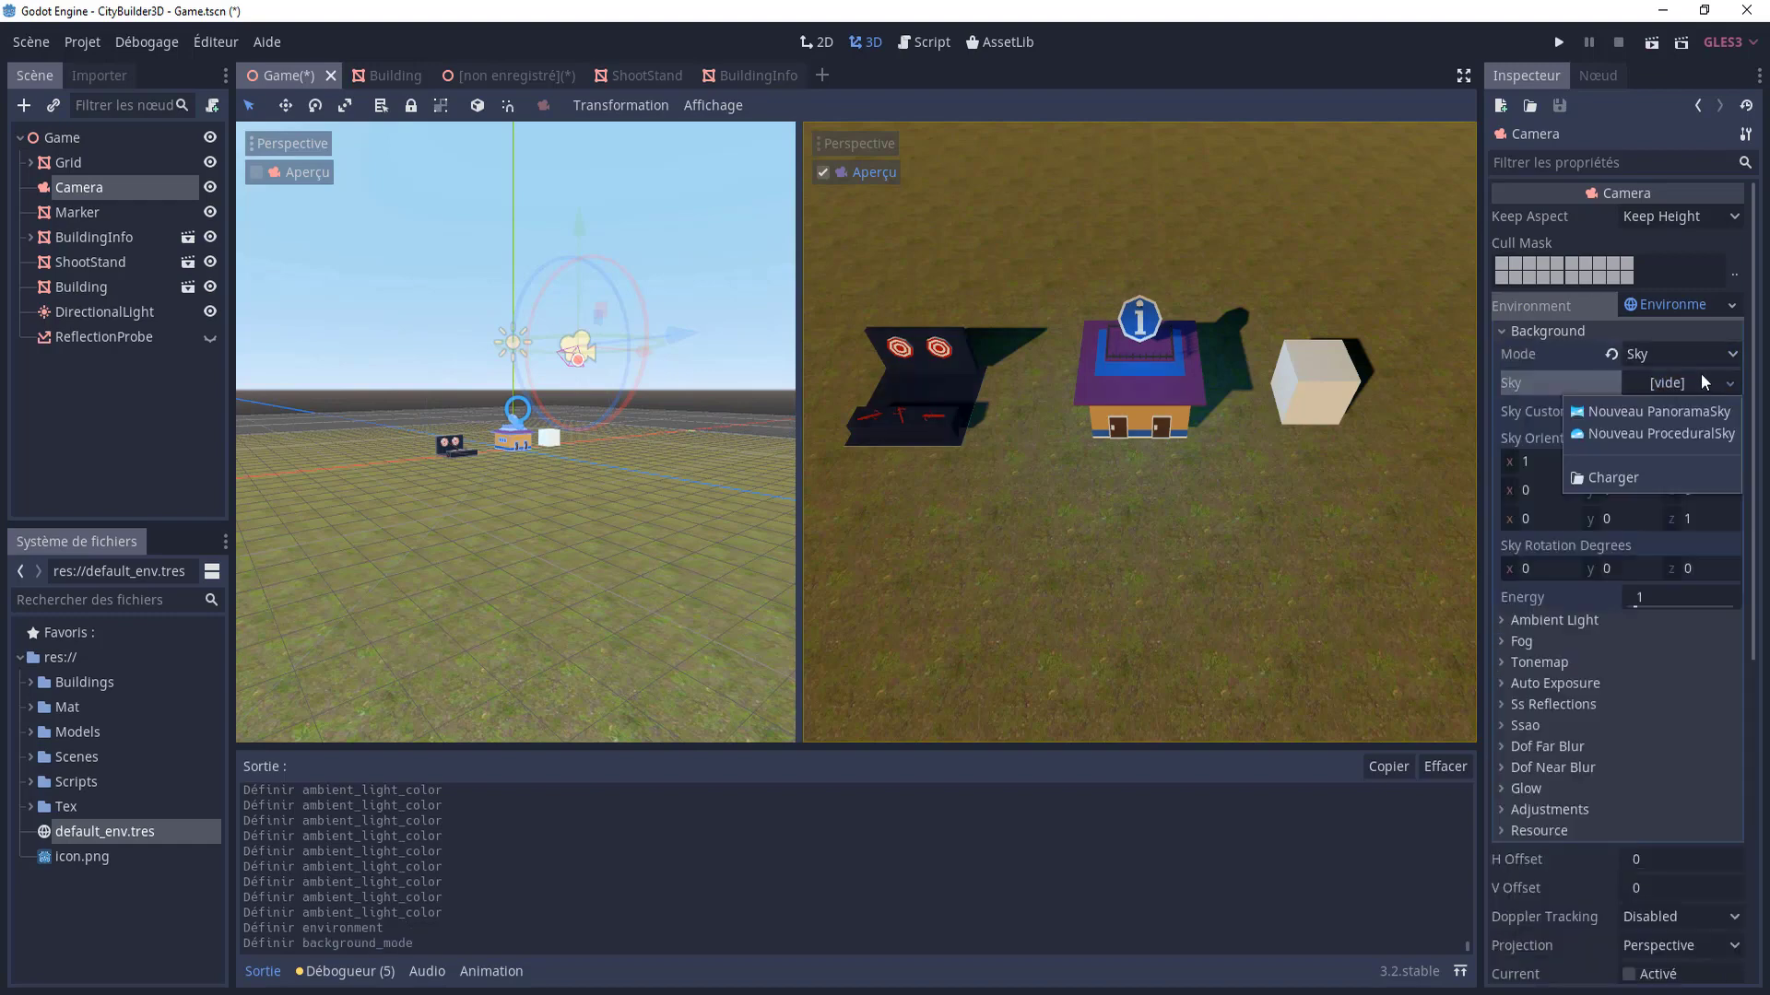
left_click(1651, 437)
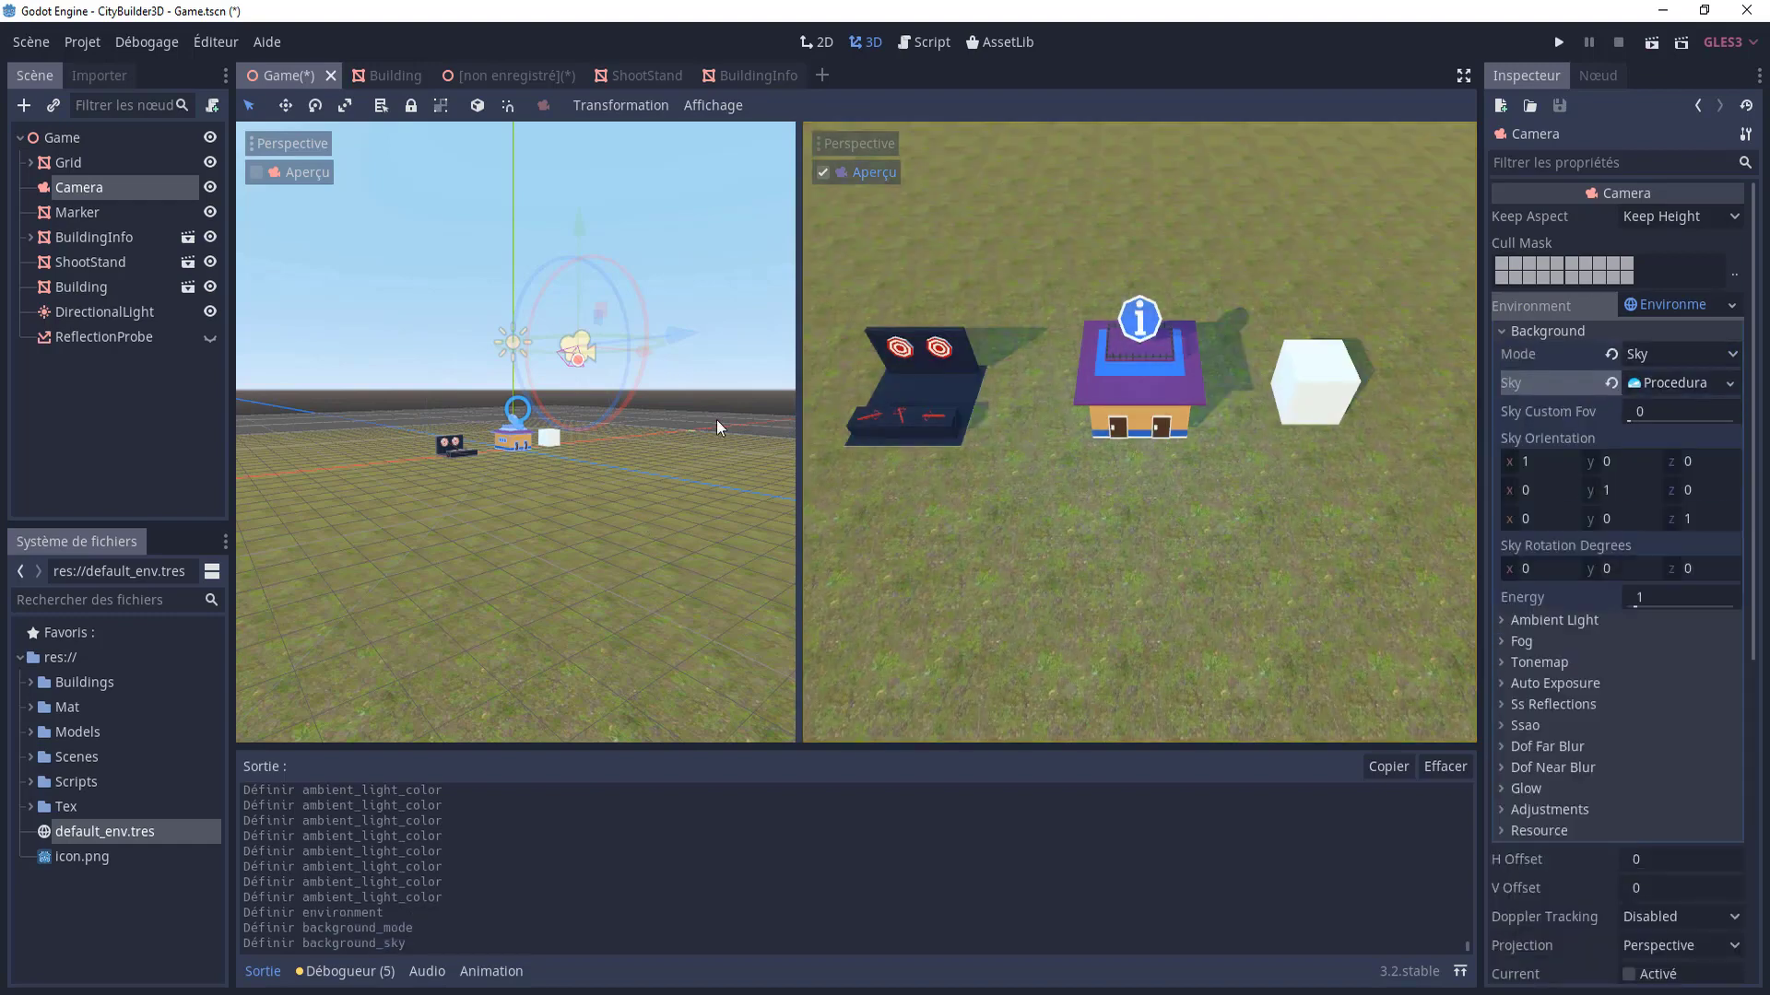
mouse_move(716, 418)
middle_mouse_down()
mouse_move(534, 460)
mouse_move(545, 428)
mouse_move(612, 489)
middle_mouse_up()
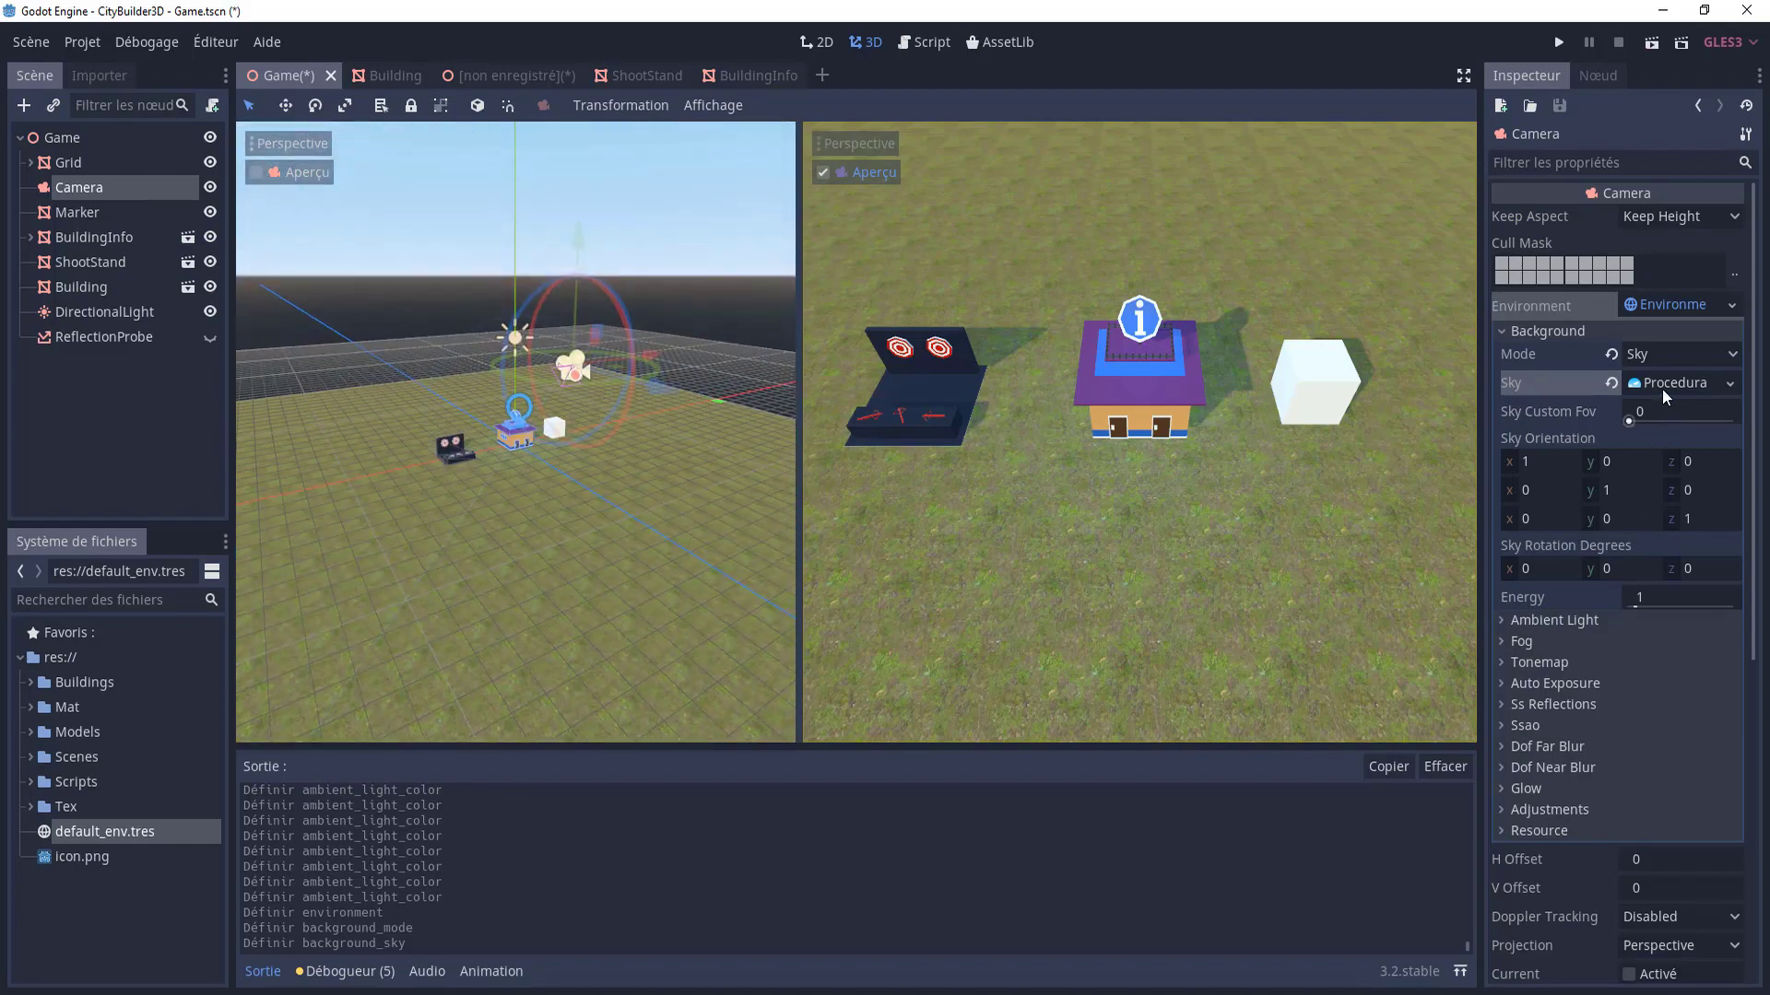
left_click(1674, 381)
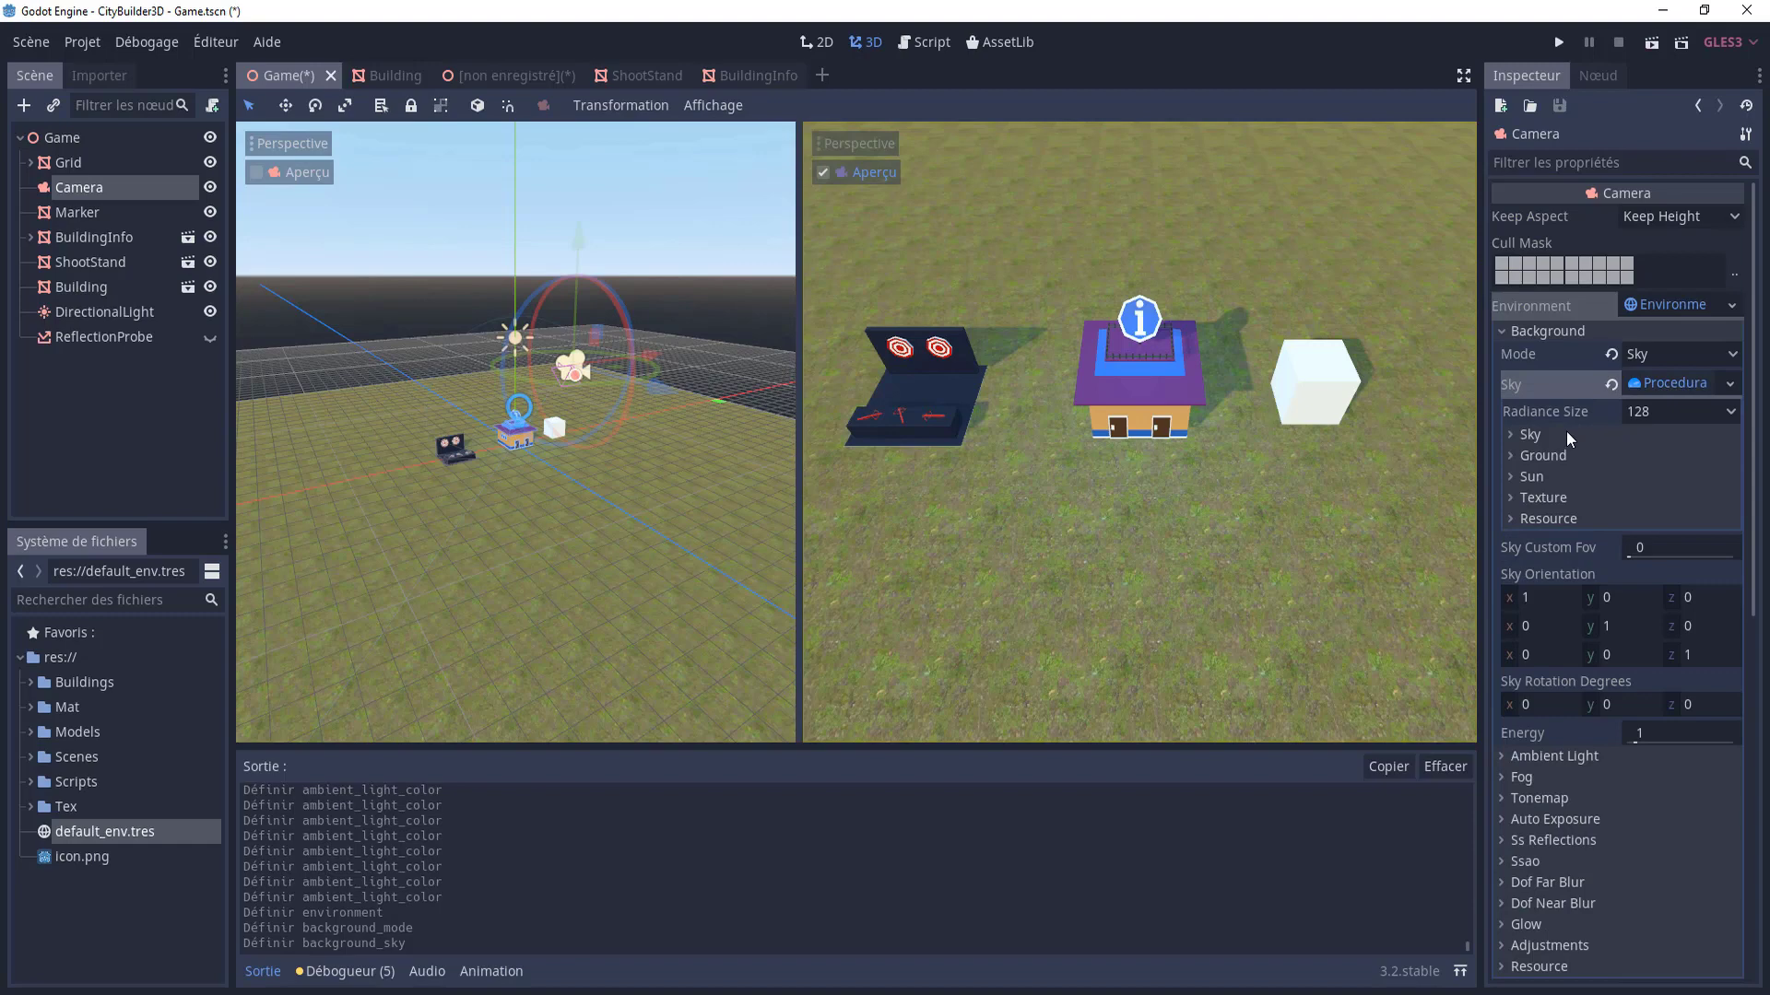
left_click(1673, 408)
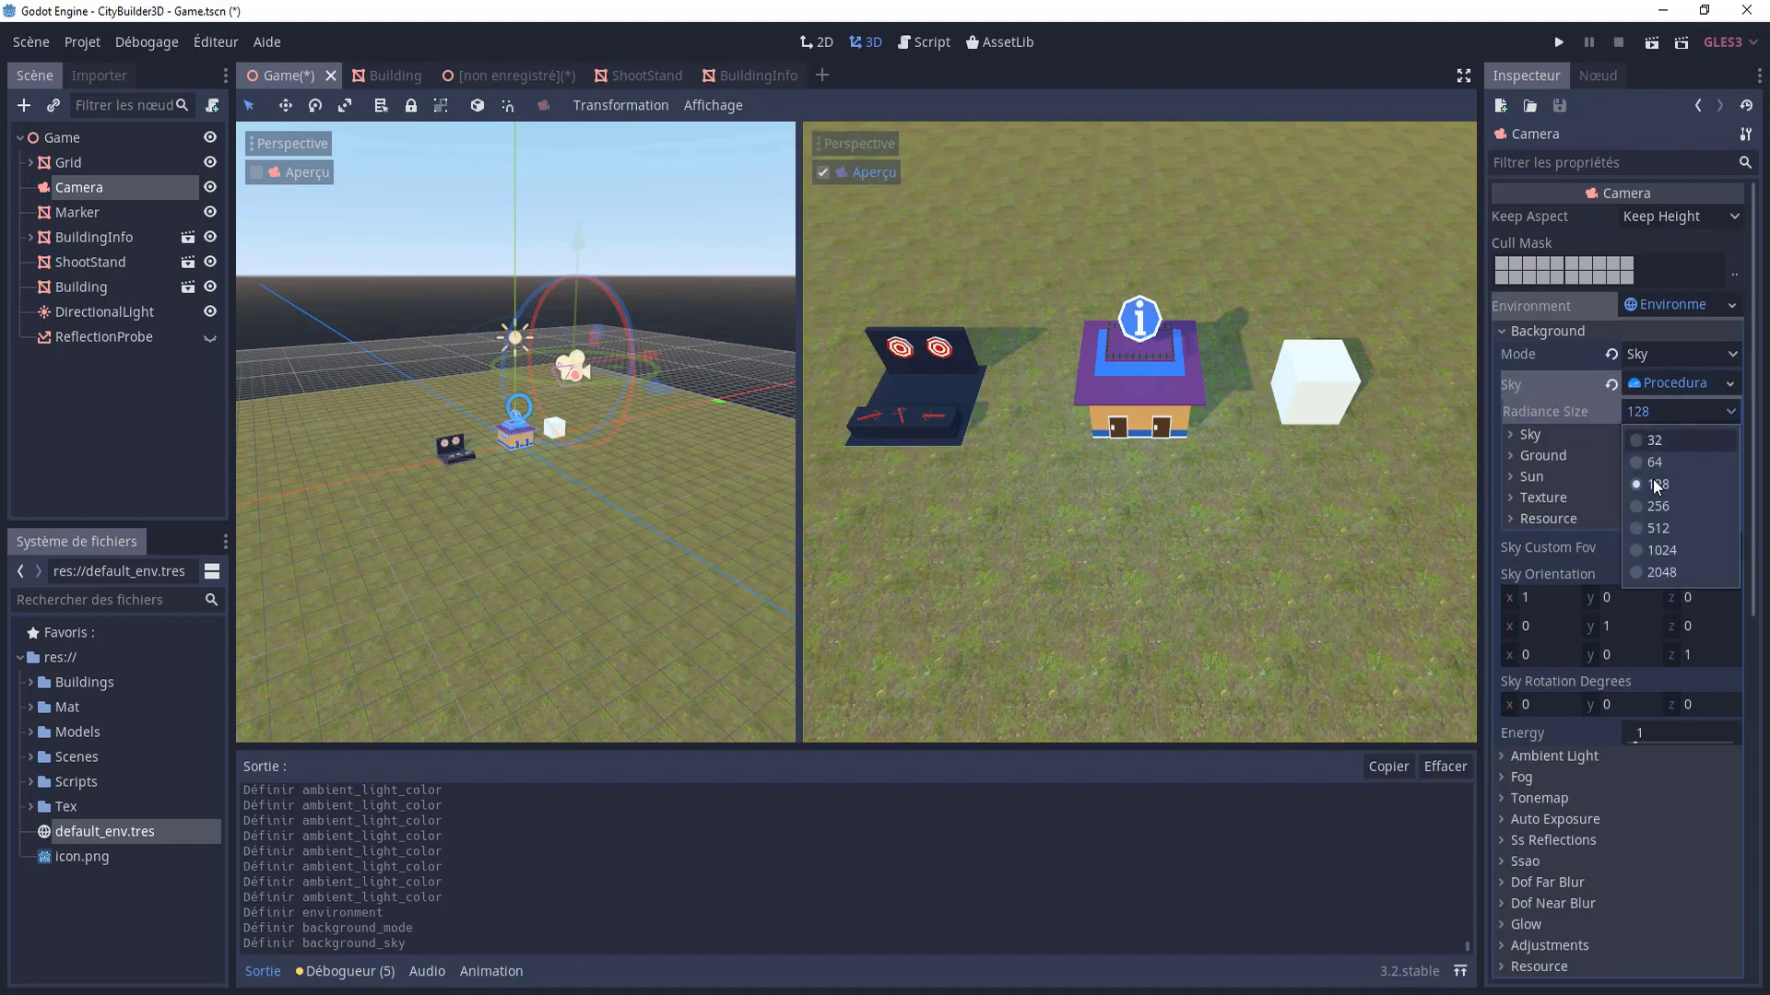
left_click(1657, 508)
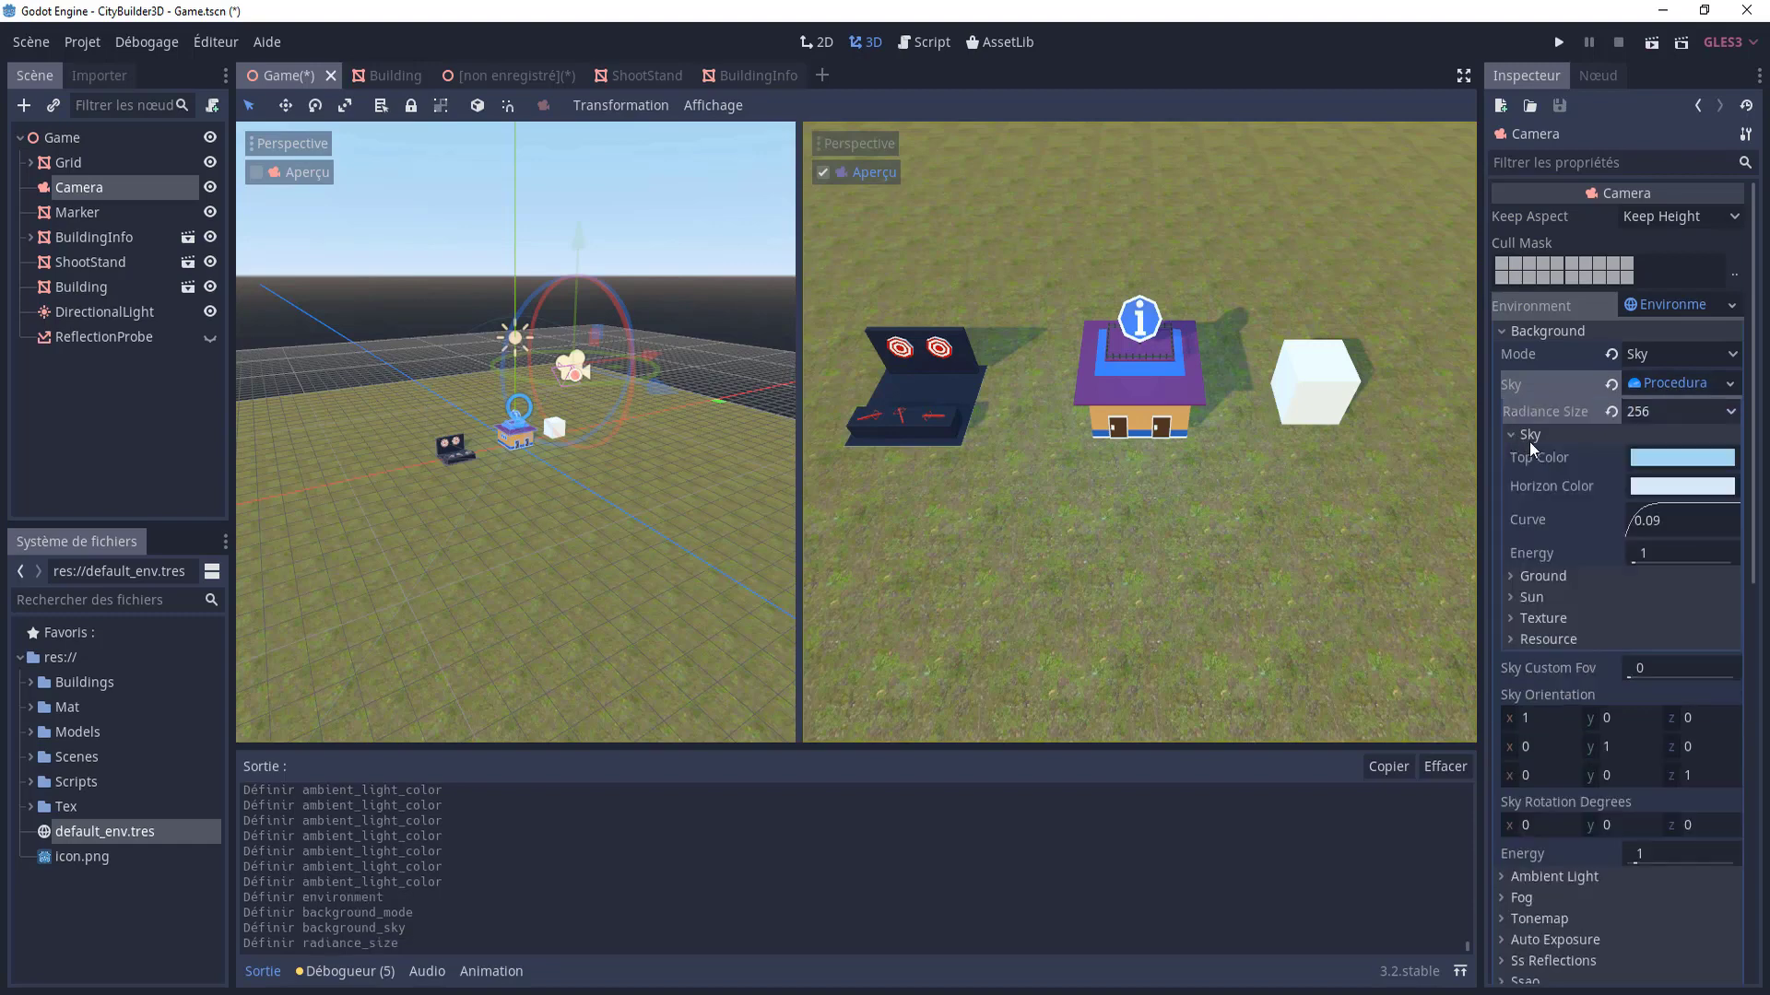
- Set the sky top colour to lavender cbbdf1 and the horizon colour to blue 6aa4e3
left_click(1527, 434)
left_click(1654, 457)
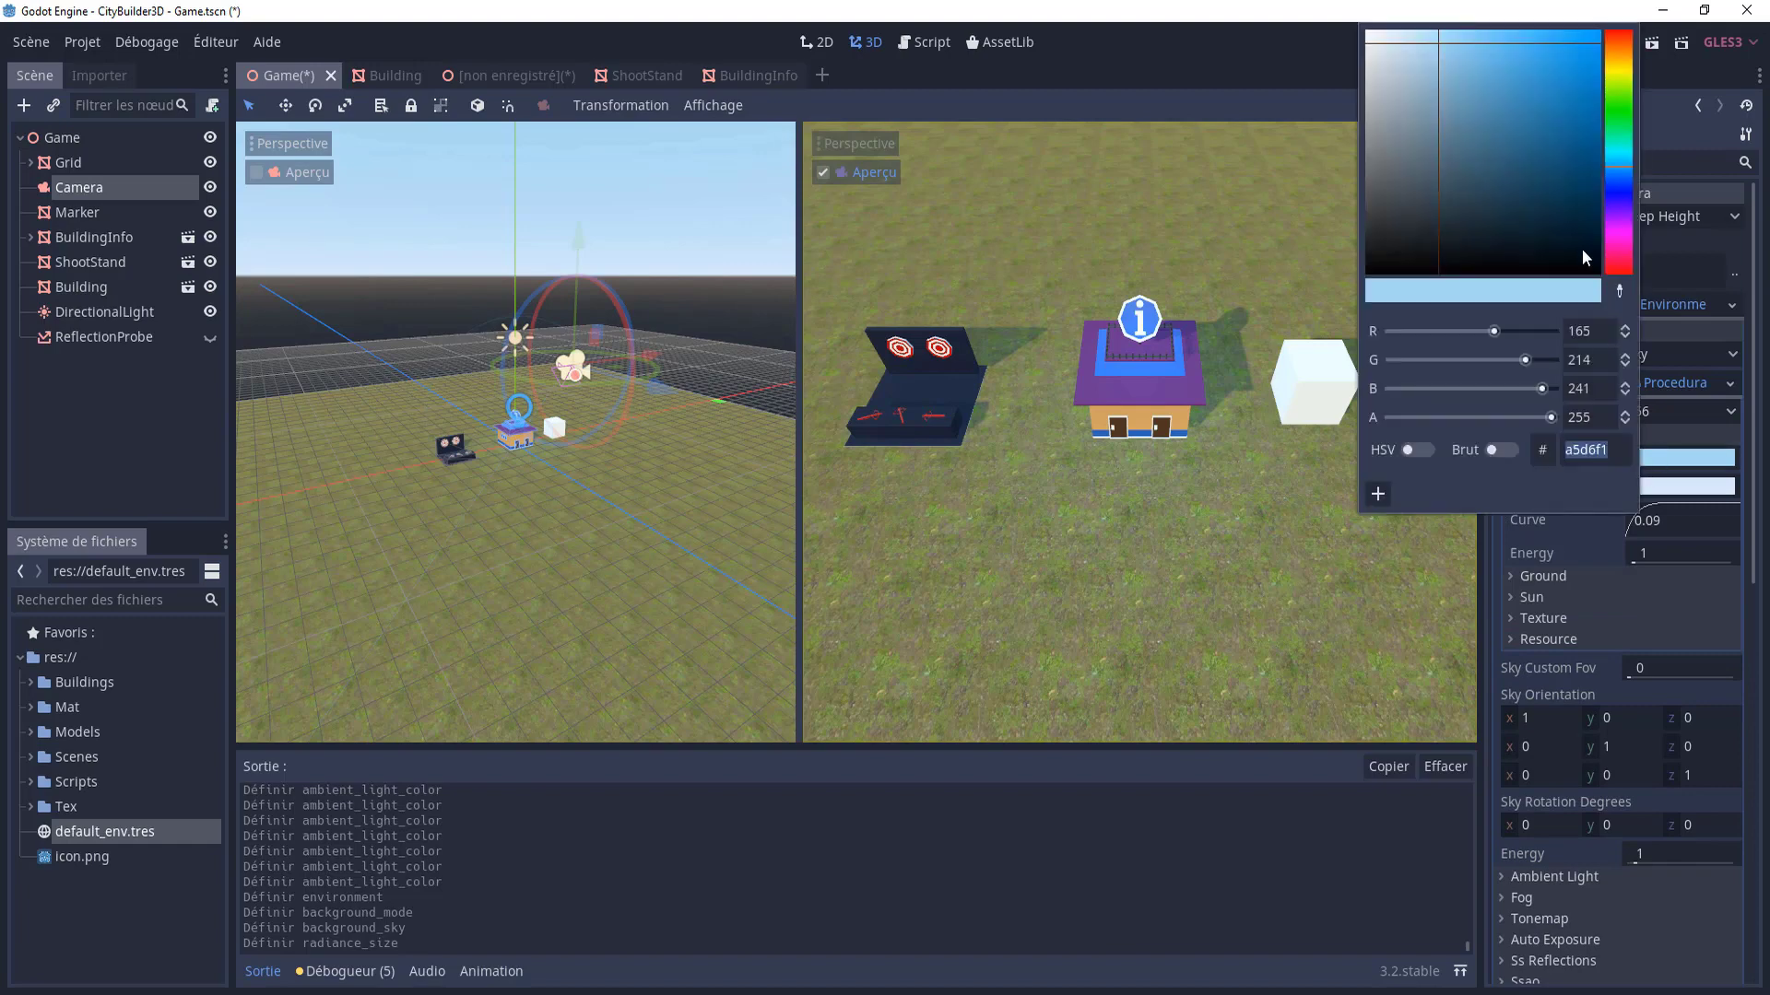
left_click_drag(1624, 197, 1621, 203)
left_click(1418, 46)
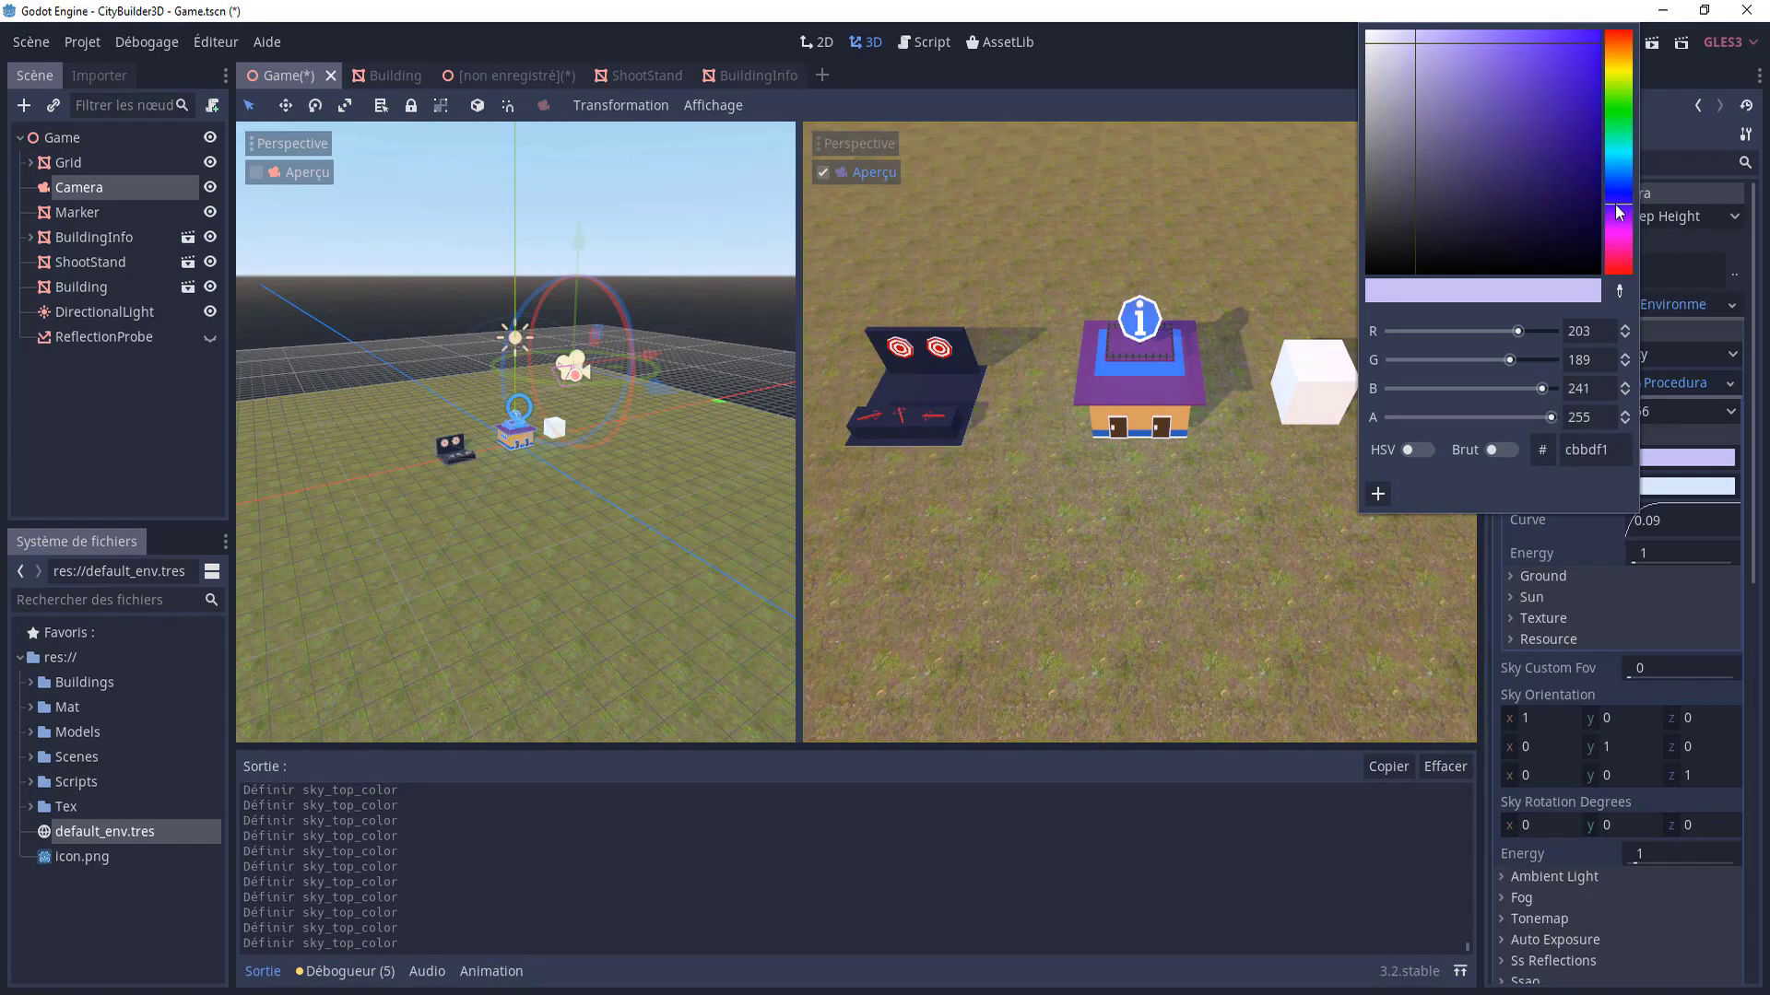
left_click(1717, 491)
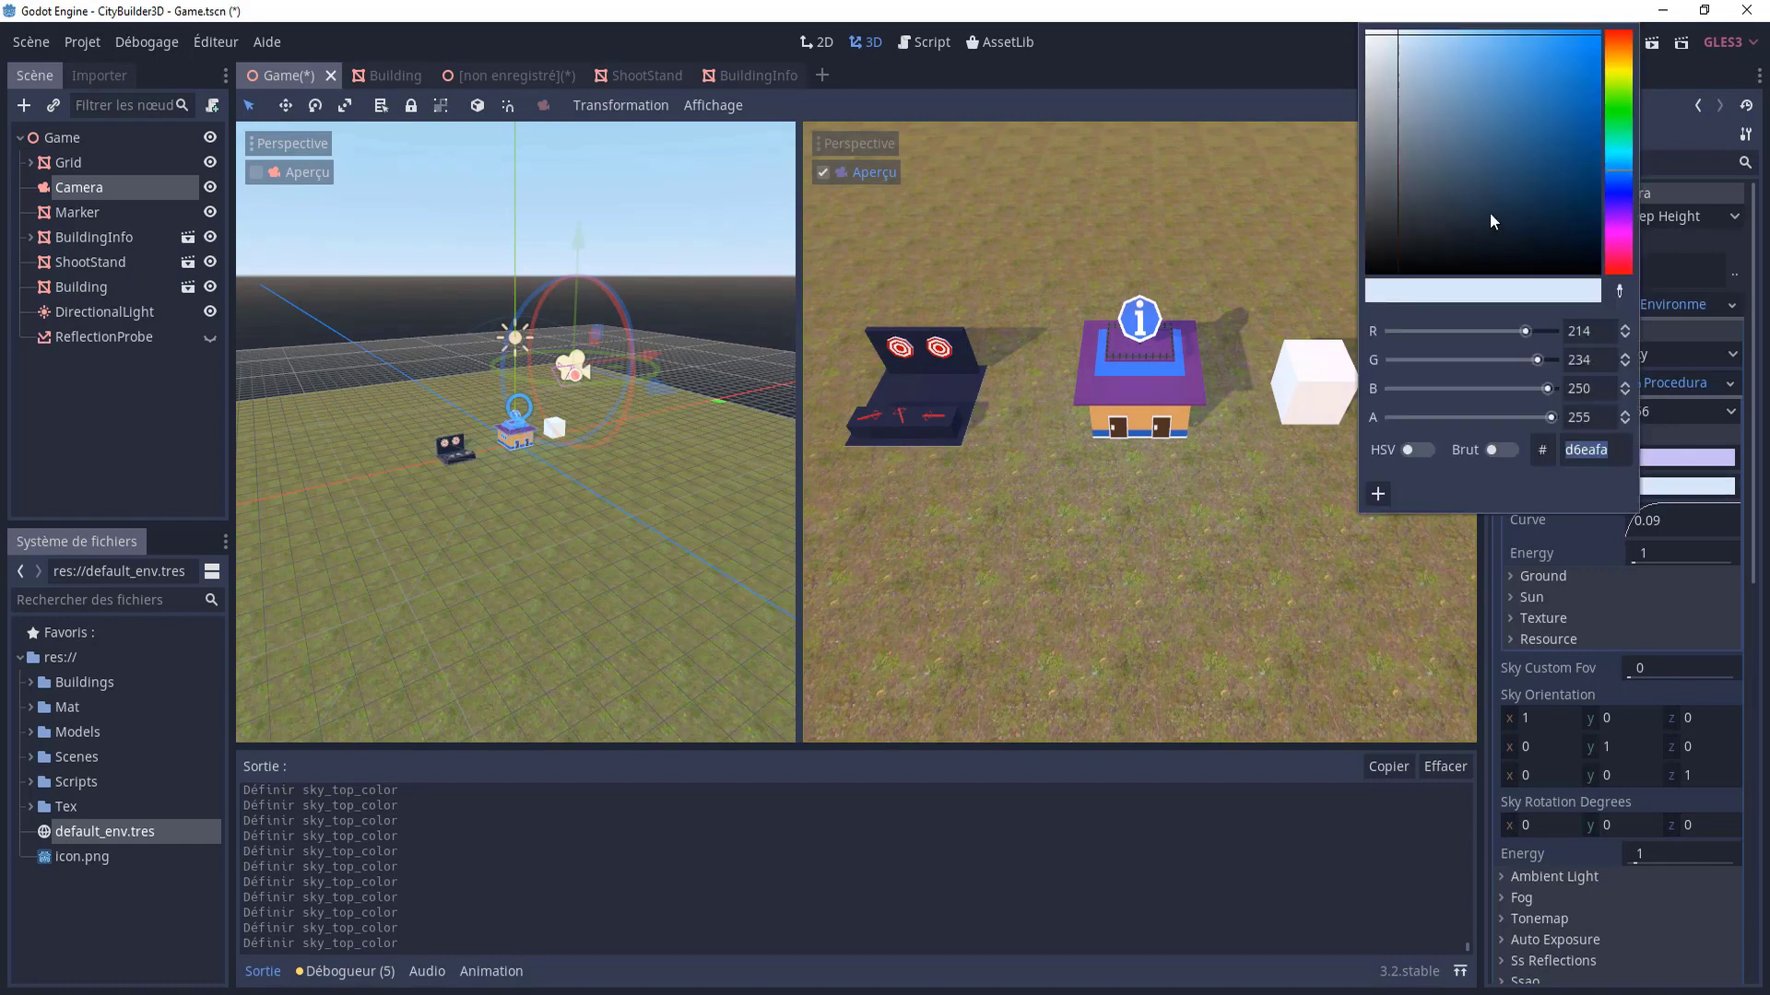
left_click(1624, 169)
left_click(1458, 67)
left_click_drag(1457, 59, 1491, 57)
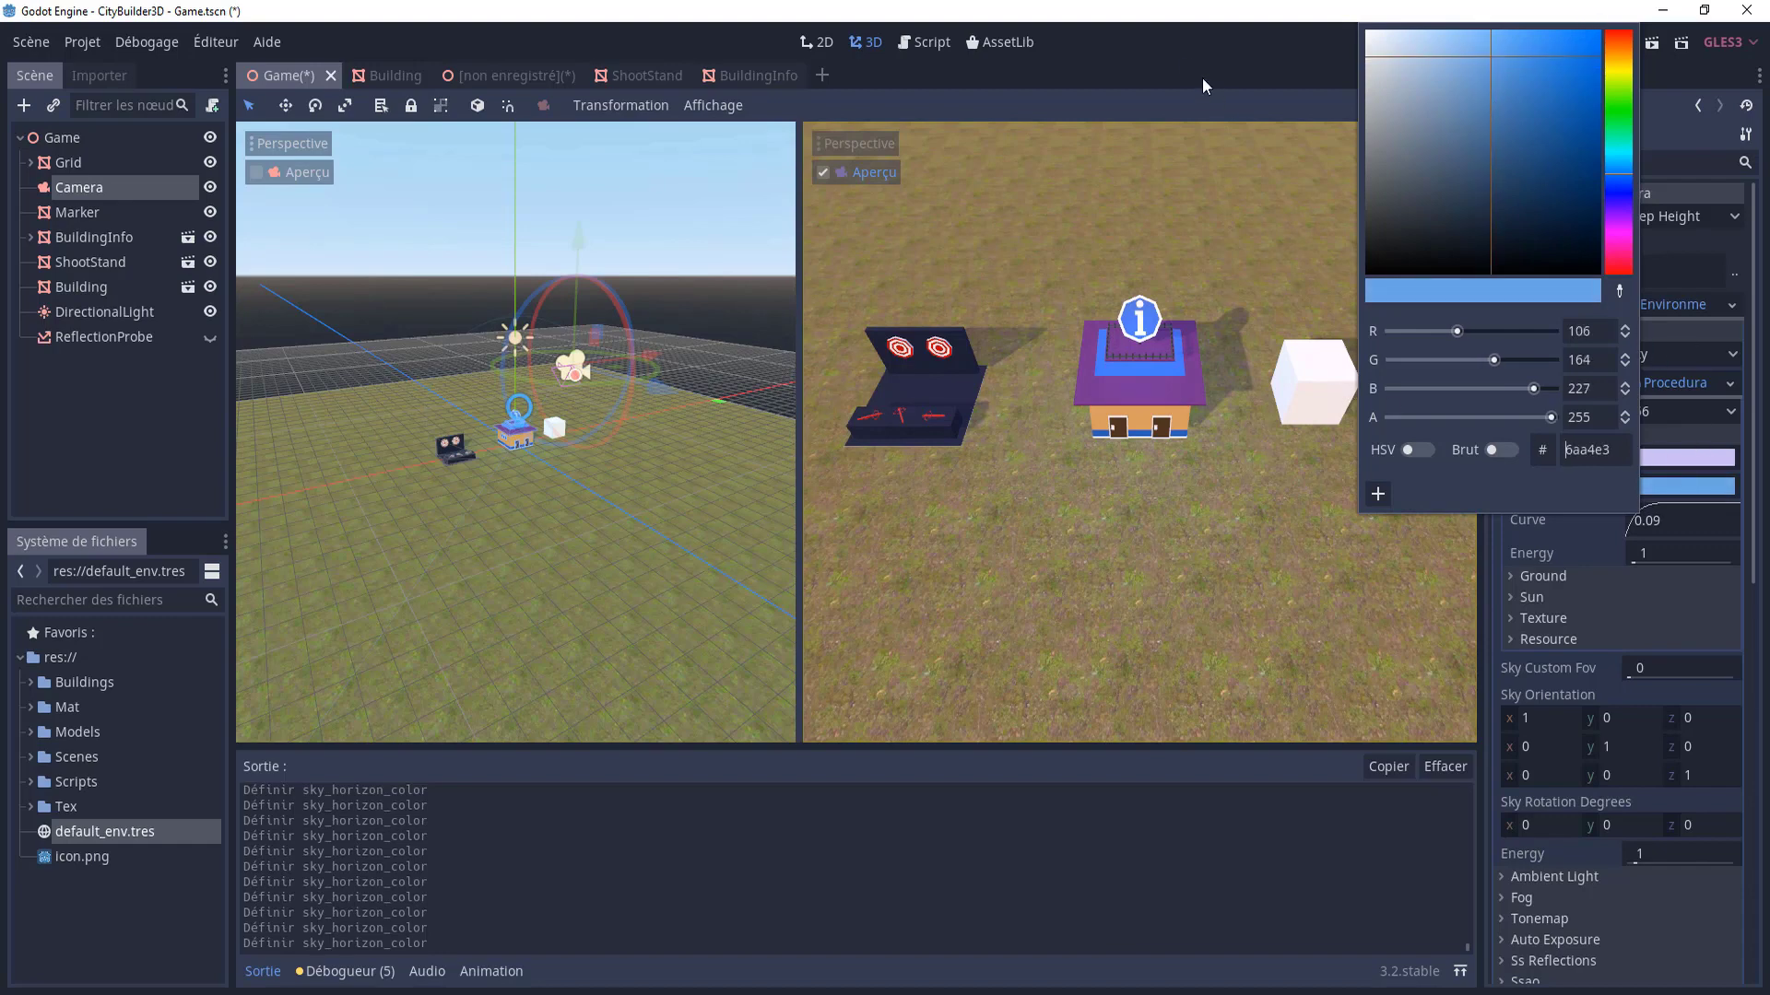
mouse_move(526, 360)
middle_mouse_down()
mouse_move(515, 432)
mouse_move(650, 502)
middle_mouse_up()
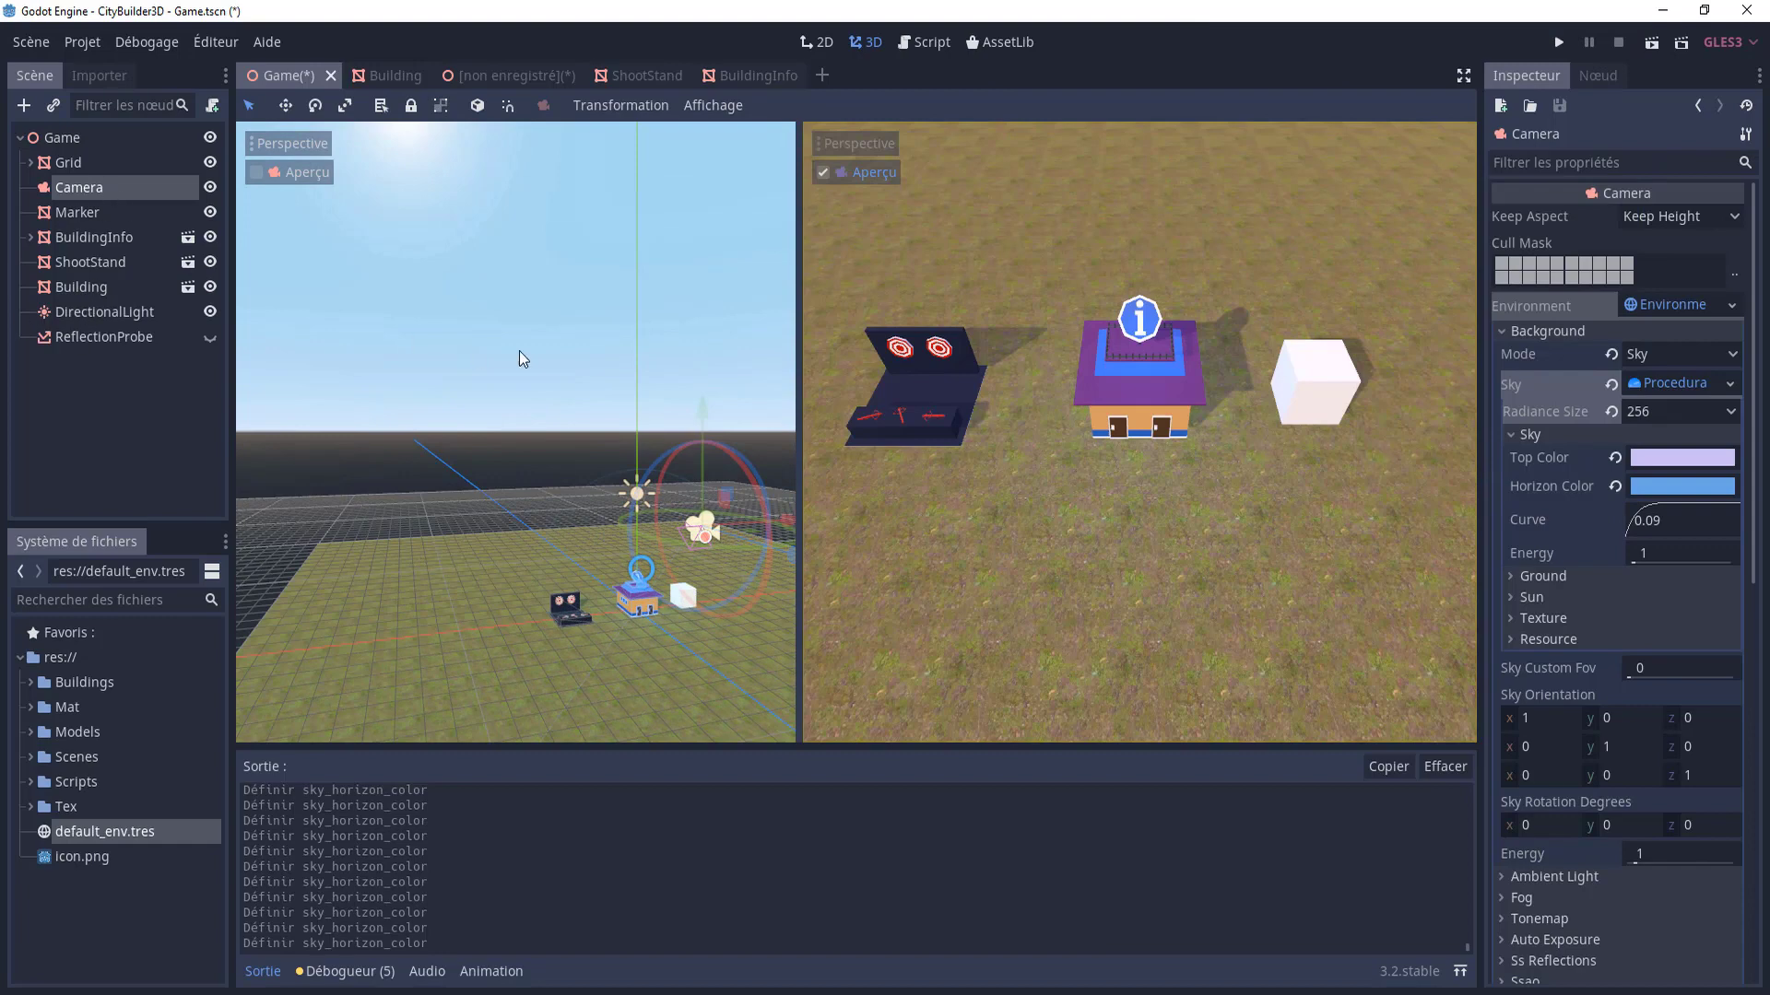
- Focus the Camera and tilt it up toward the sky
key("f")
scroll(623, 428, "down", 3)
left_click_drag(615, 412, 623, 483)
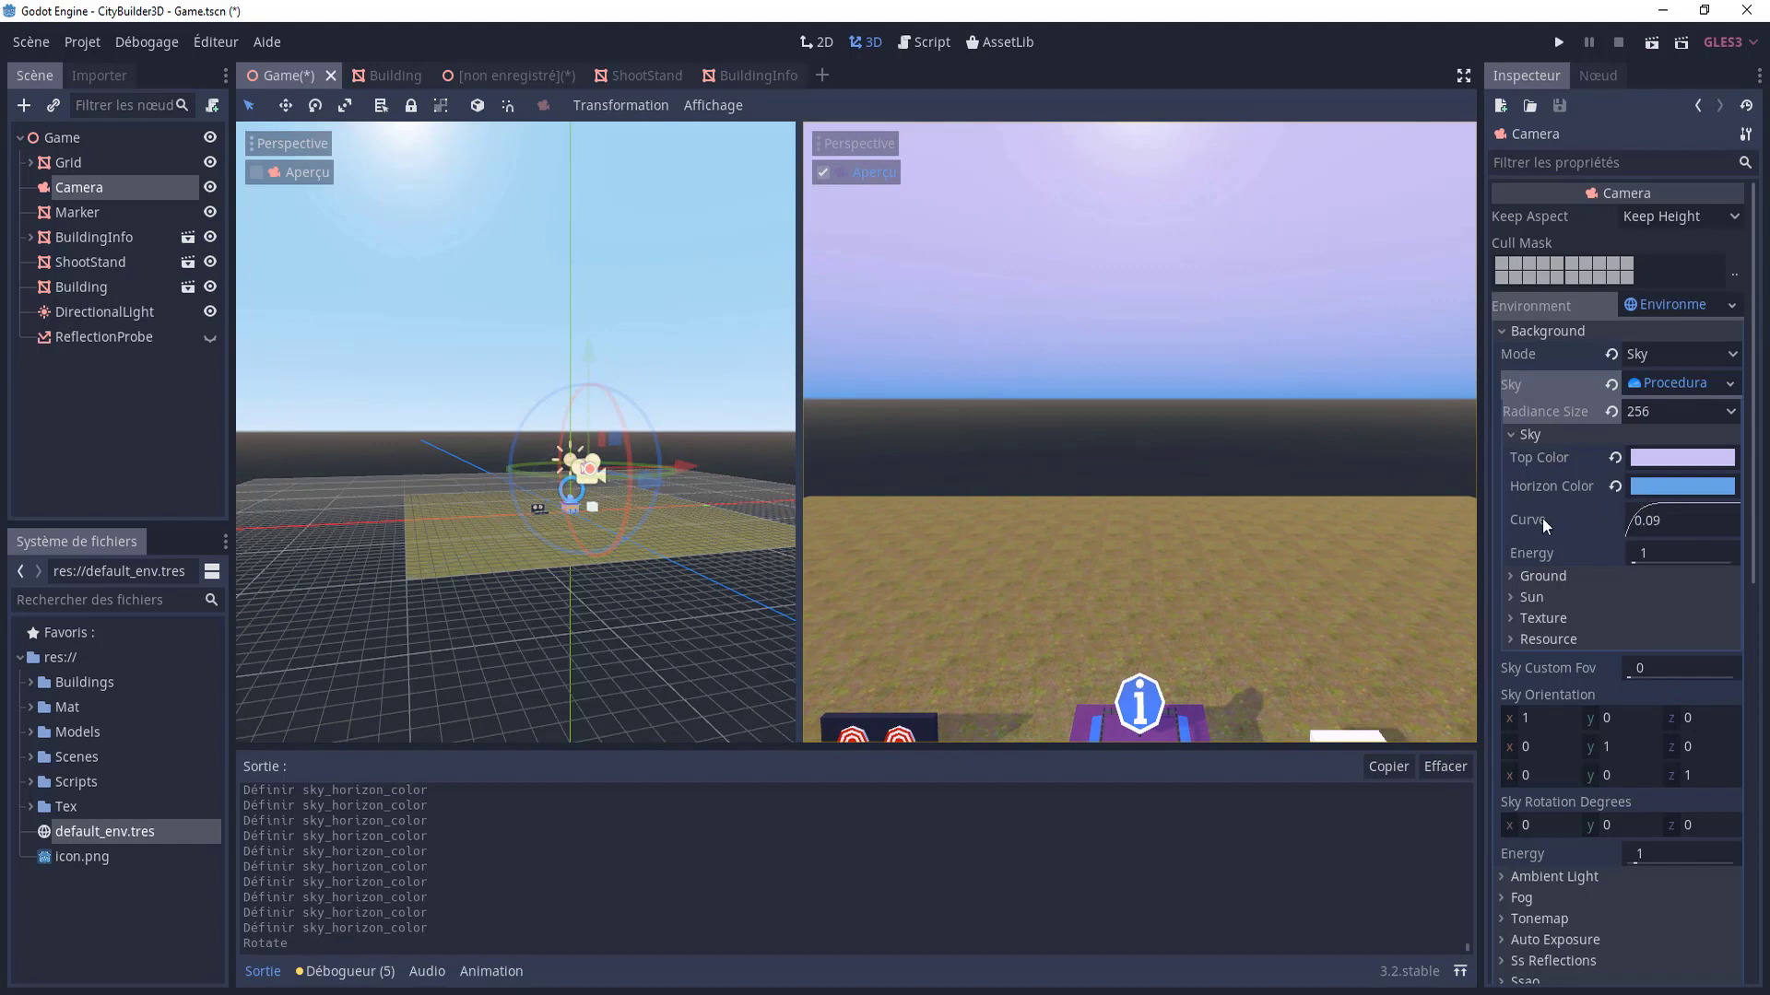
- Set the sky curve to 0.23 and the sky energy to 1.2
left_click_drag(1645, 518, 1675, 519)
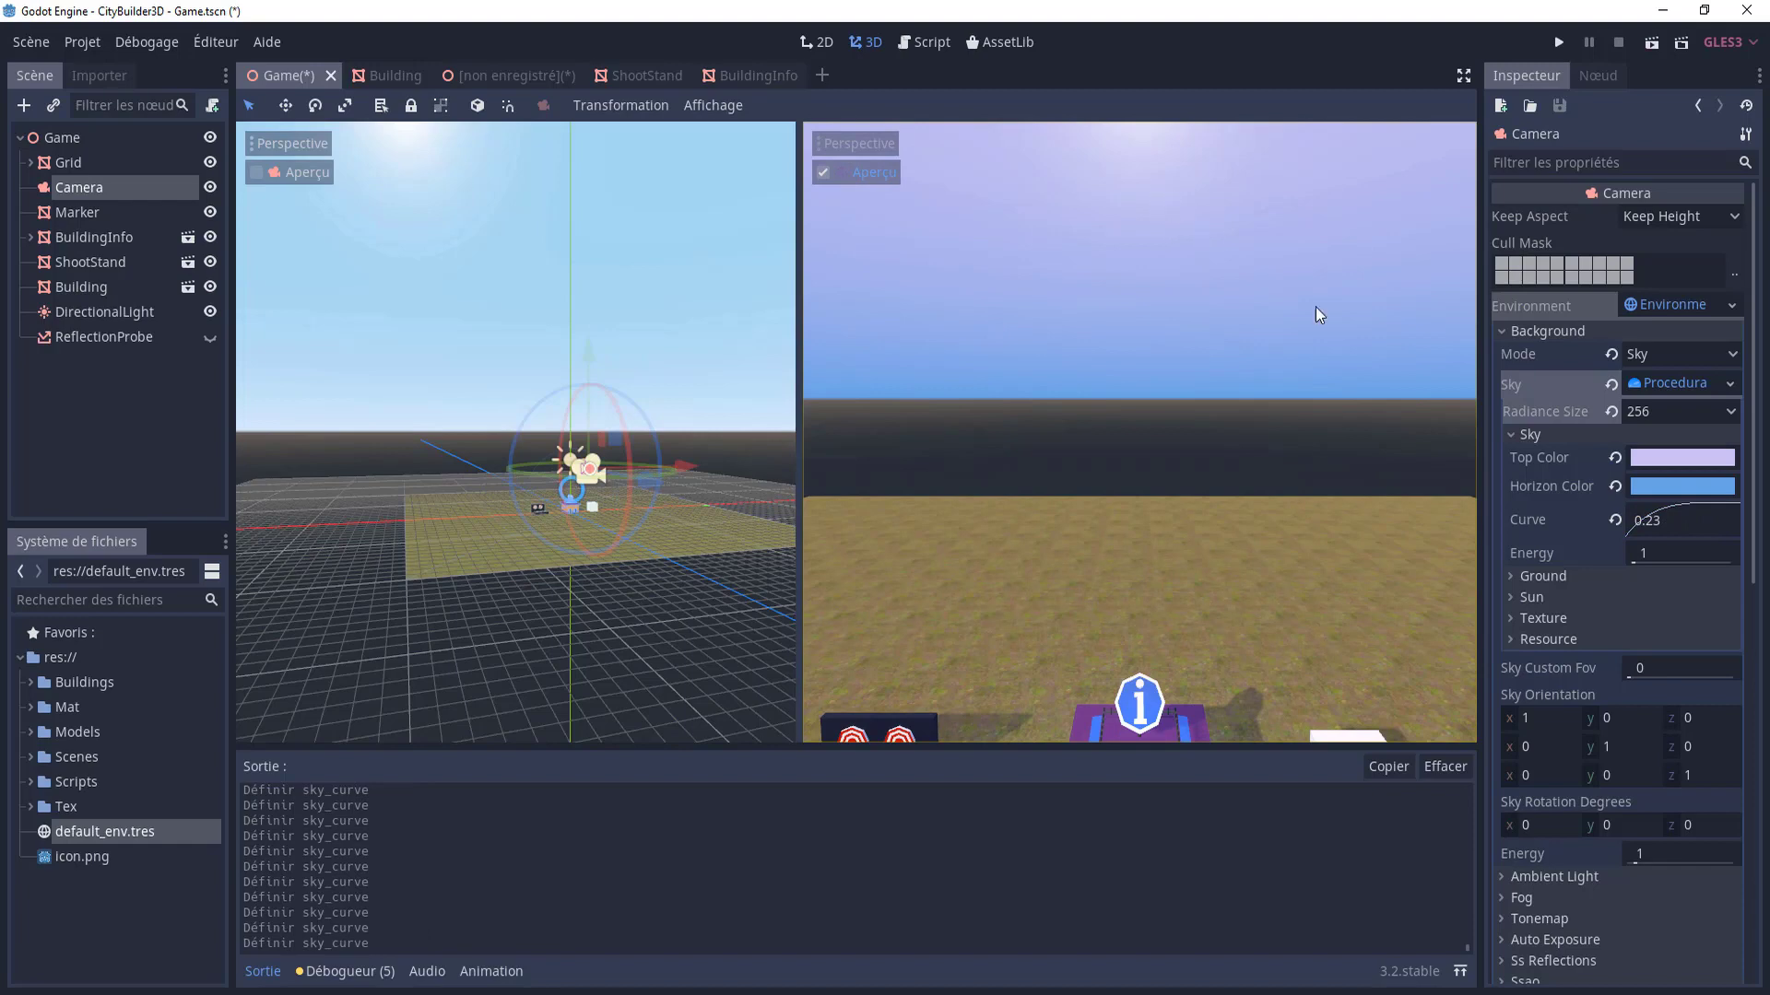
mouse_move(1648, 564)
left_mouse_down()
mouse_move(1668, 566)
mouse_move(1647, 564)
left_mouse_up()
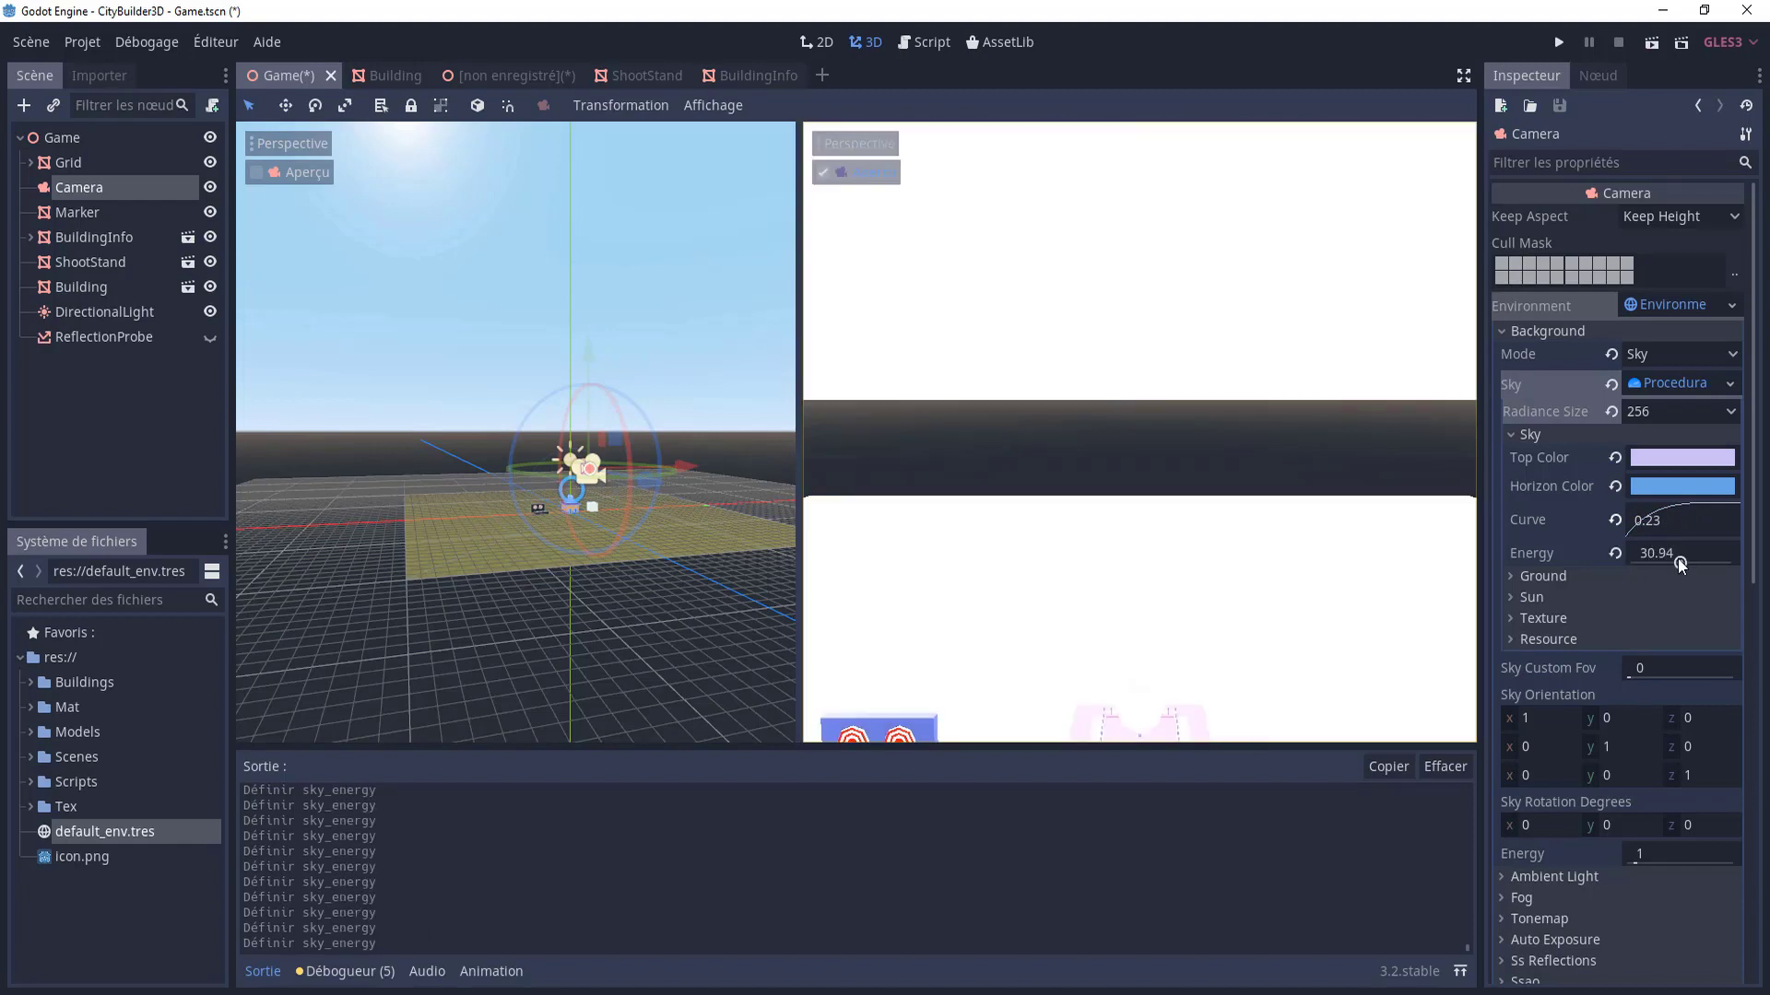
key("ctrl+z")
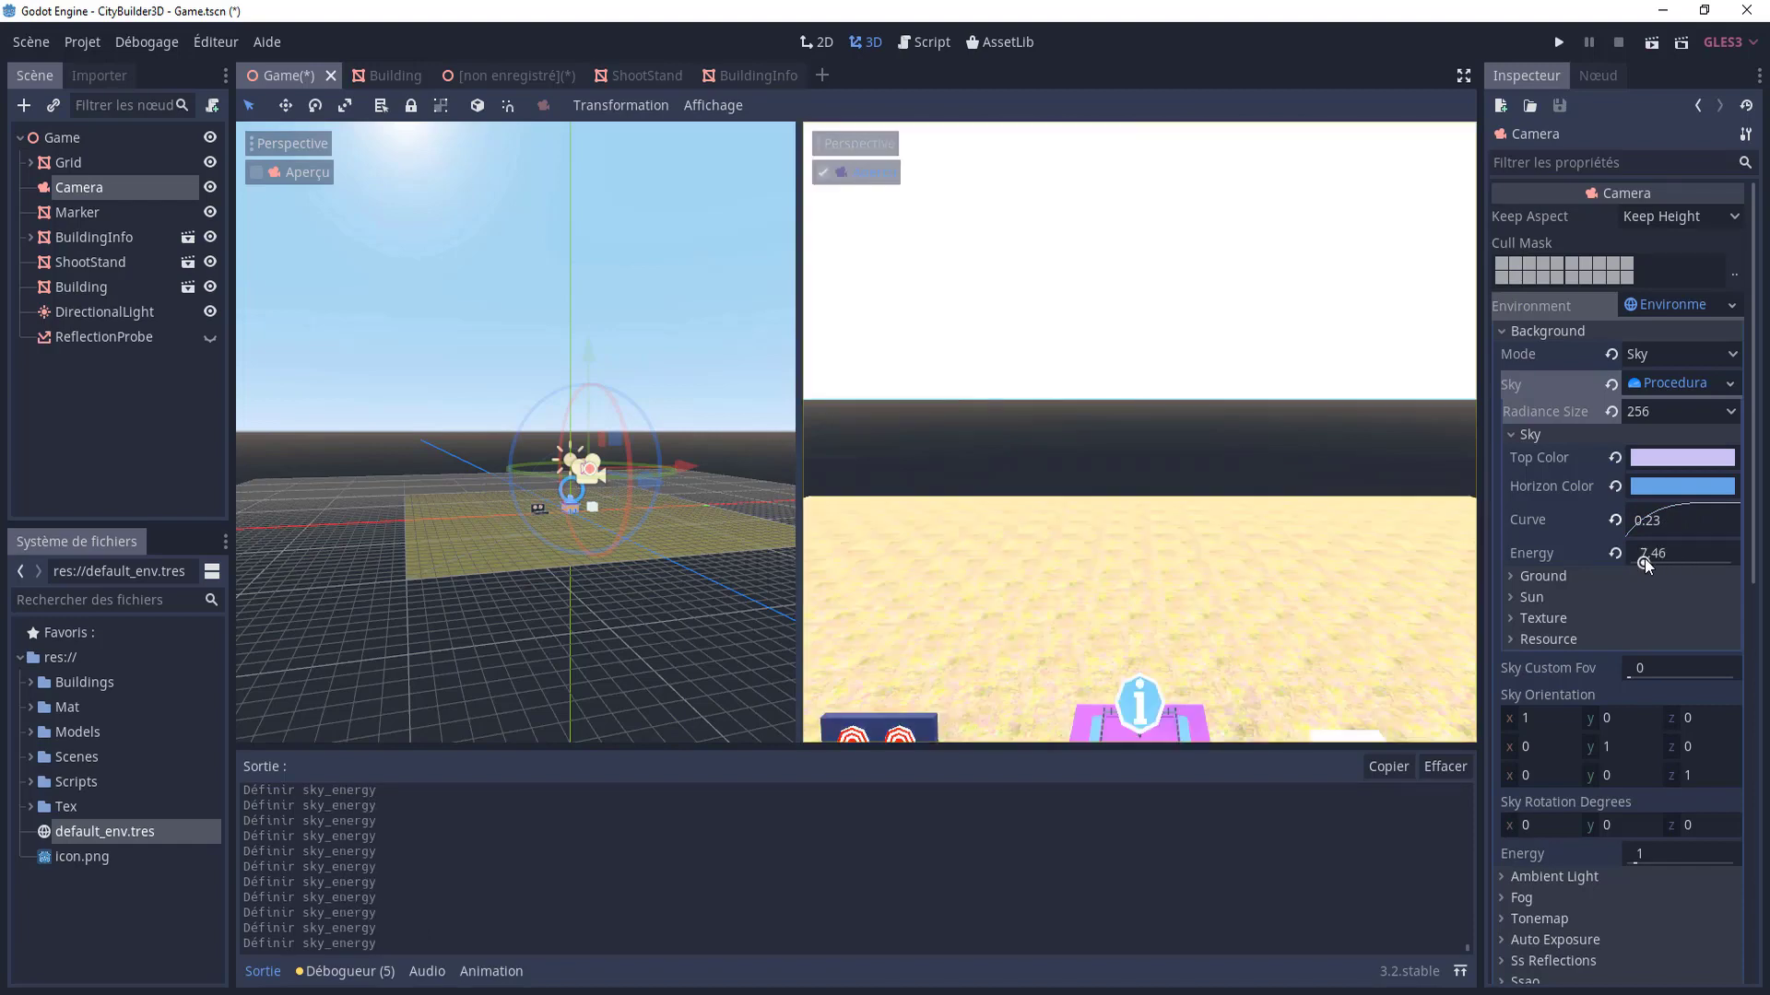
left_click_drag(1640, 562, 1634, 559)
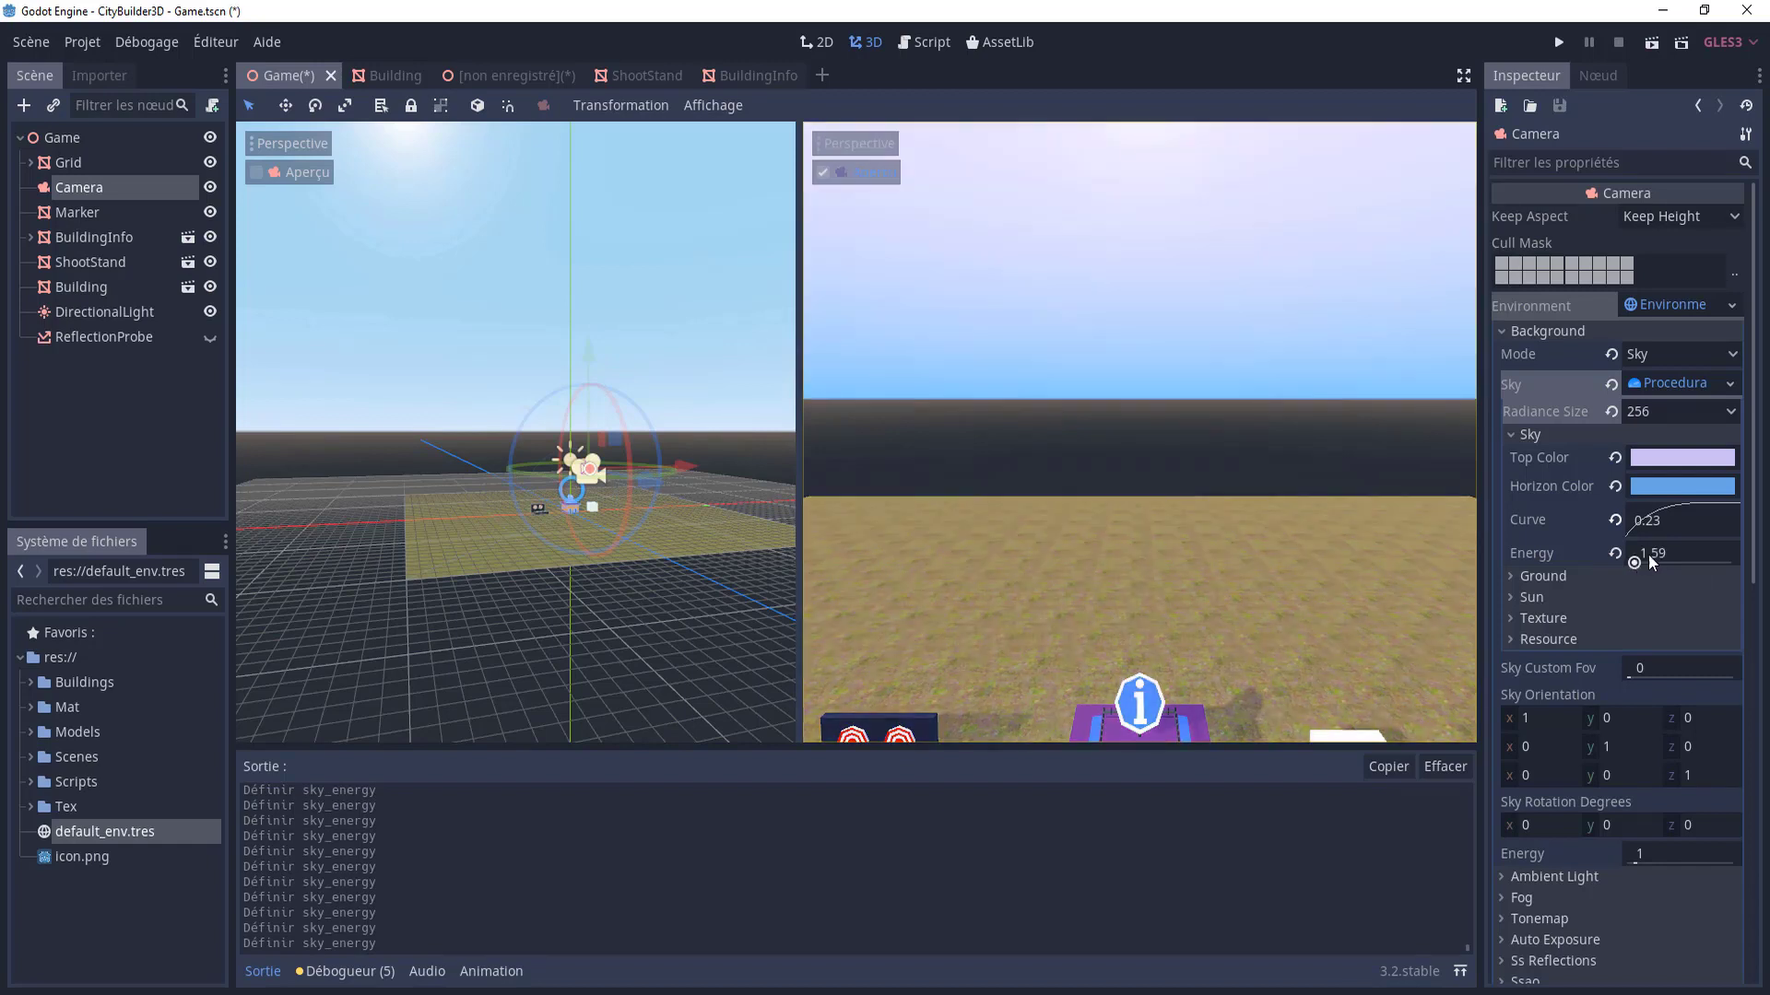
left_click(1648, 554)
type("1.2")
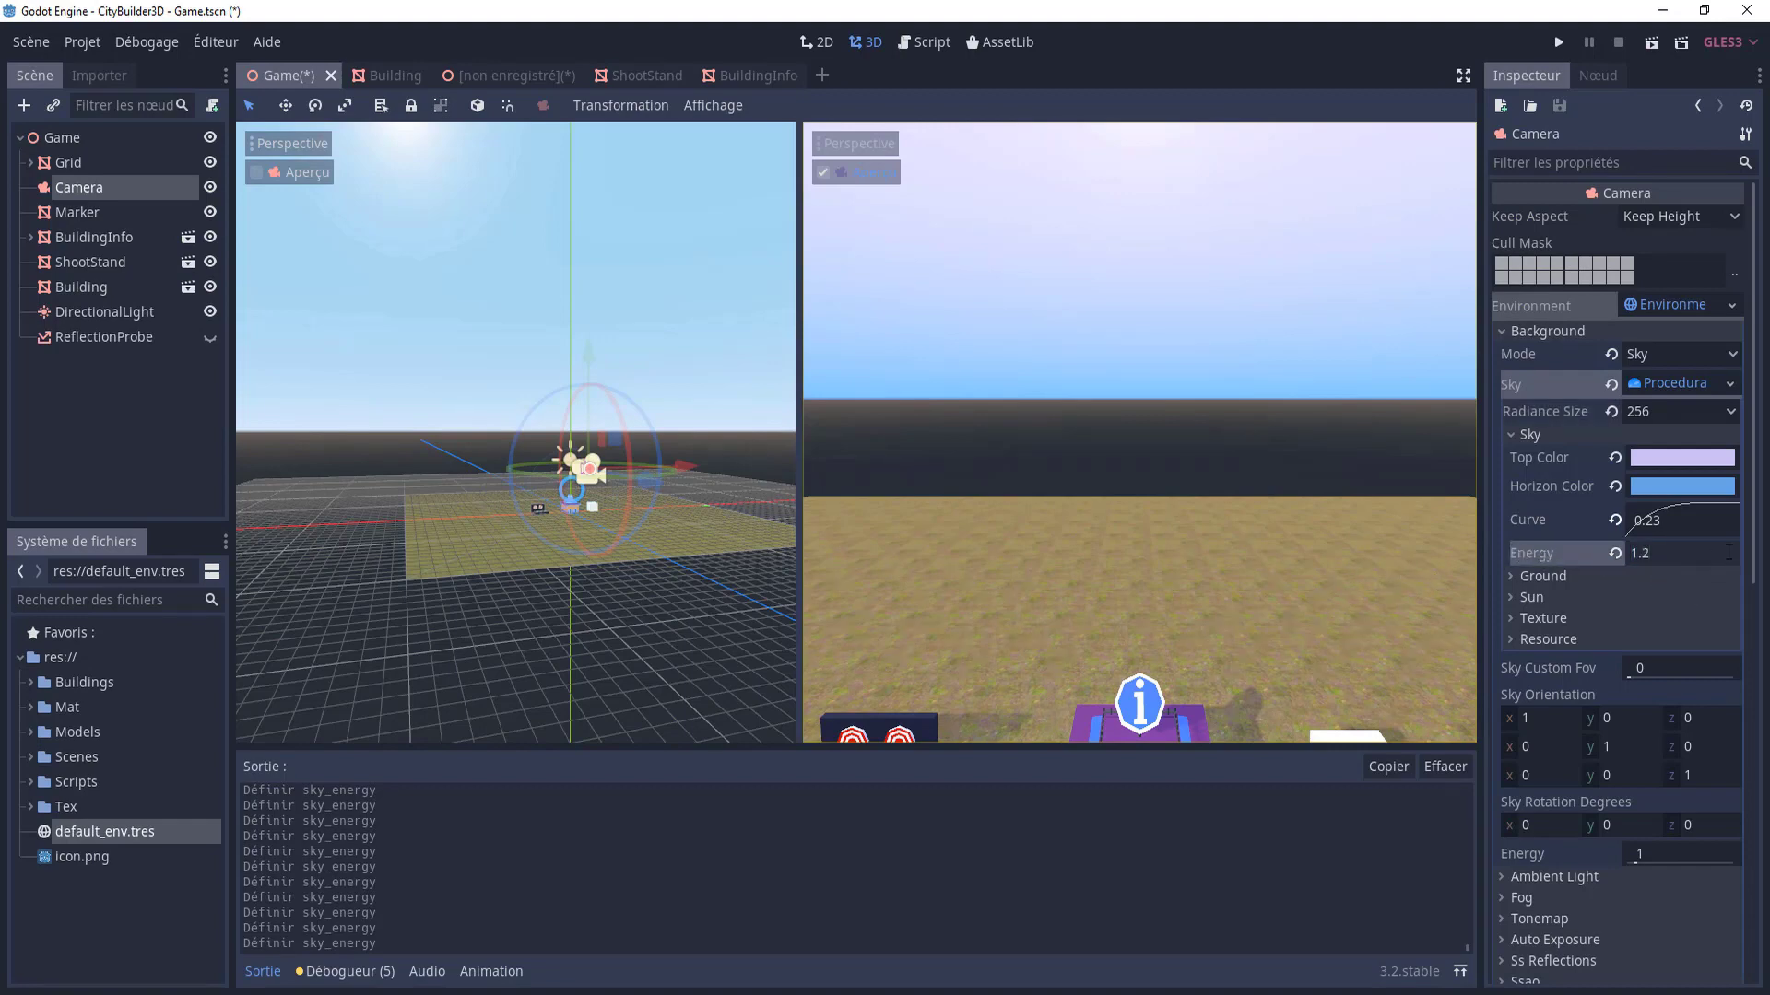
key("Return")
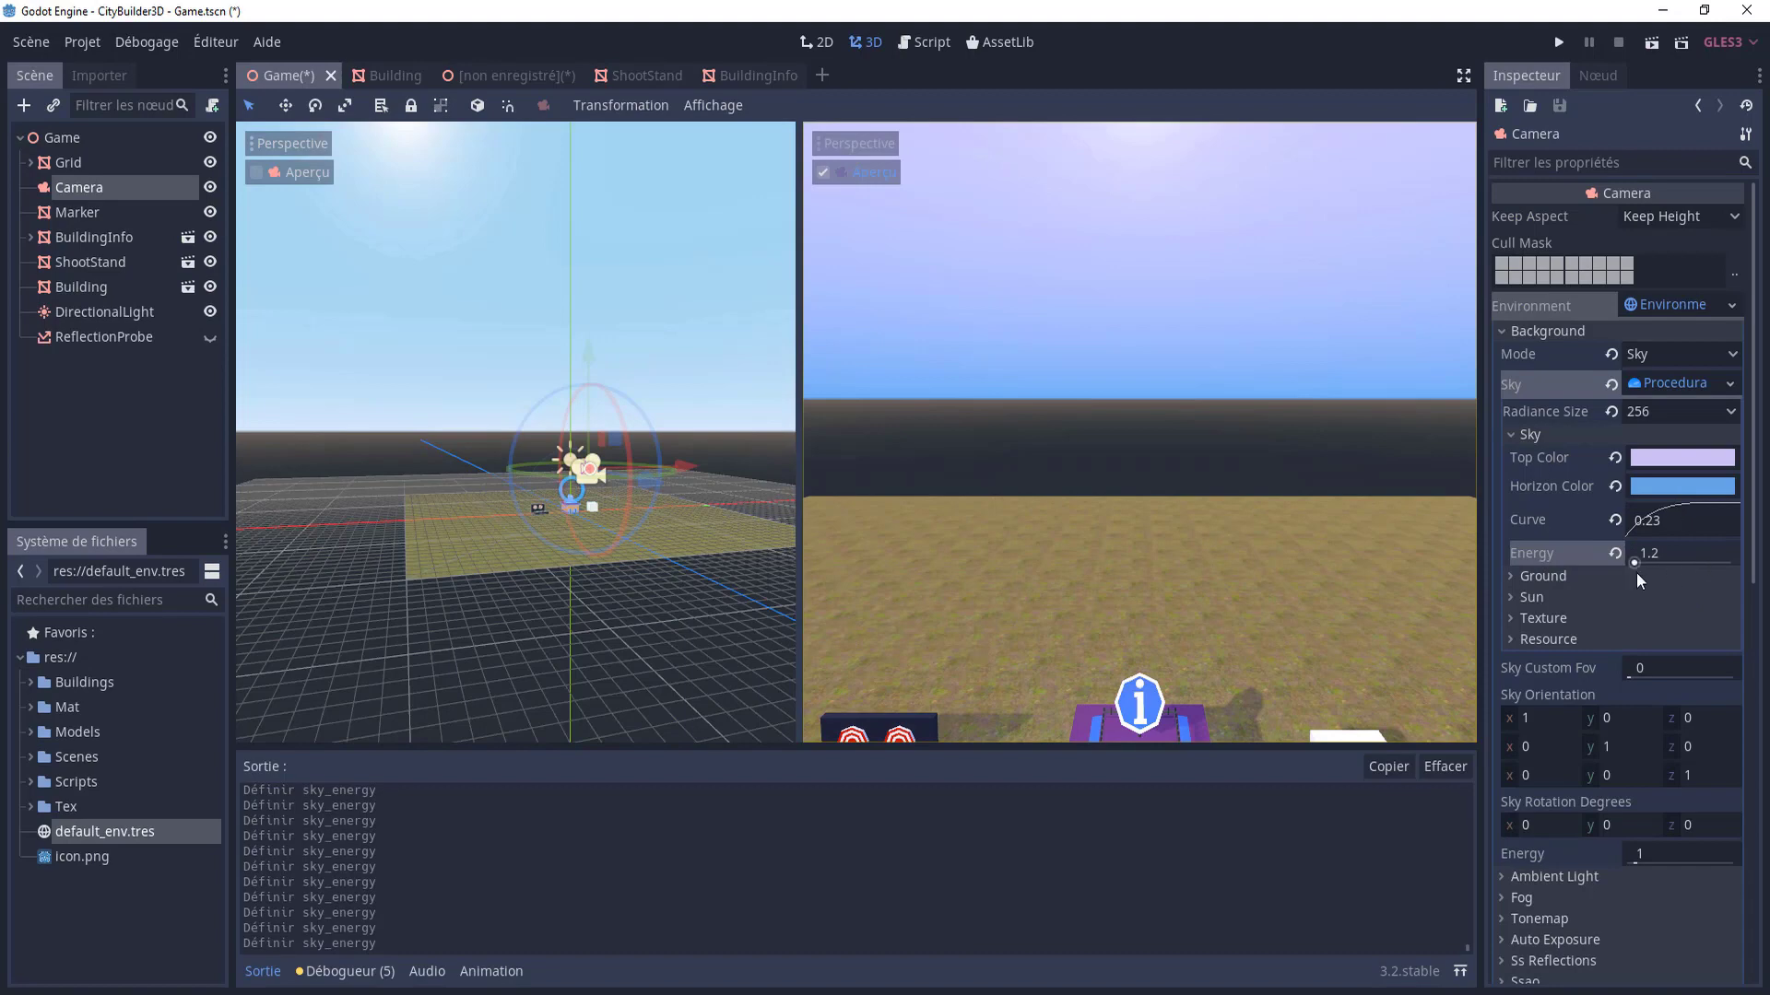
left_click(1508, 577)
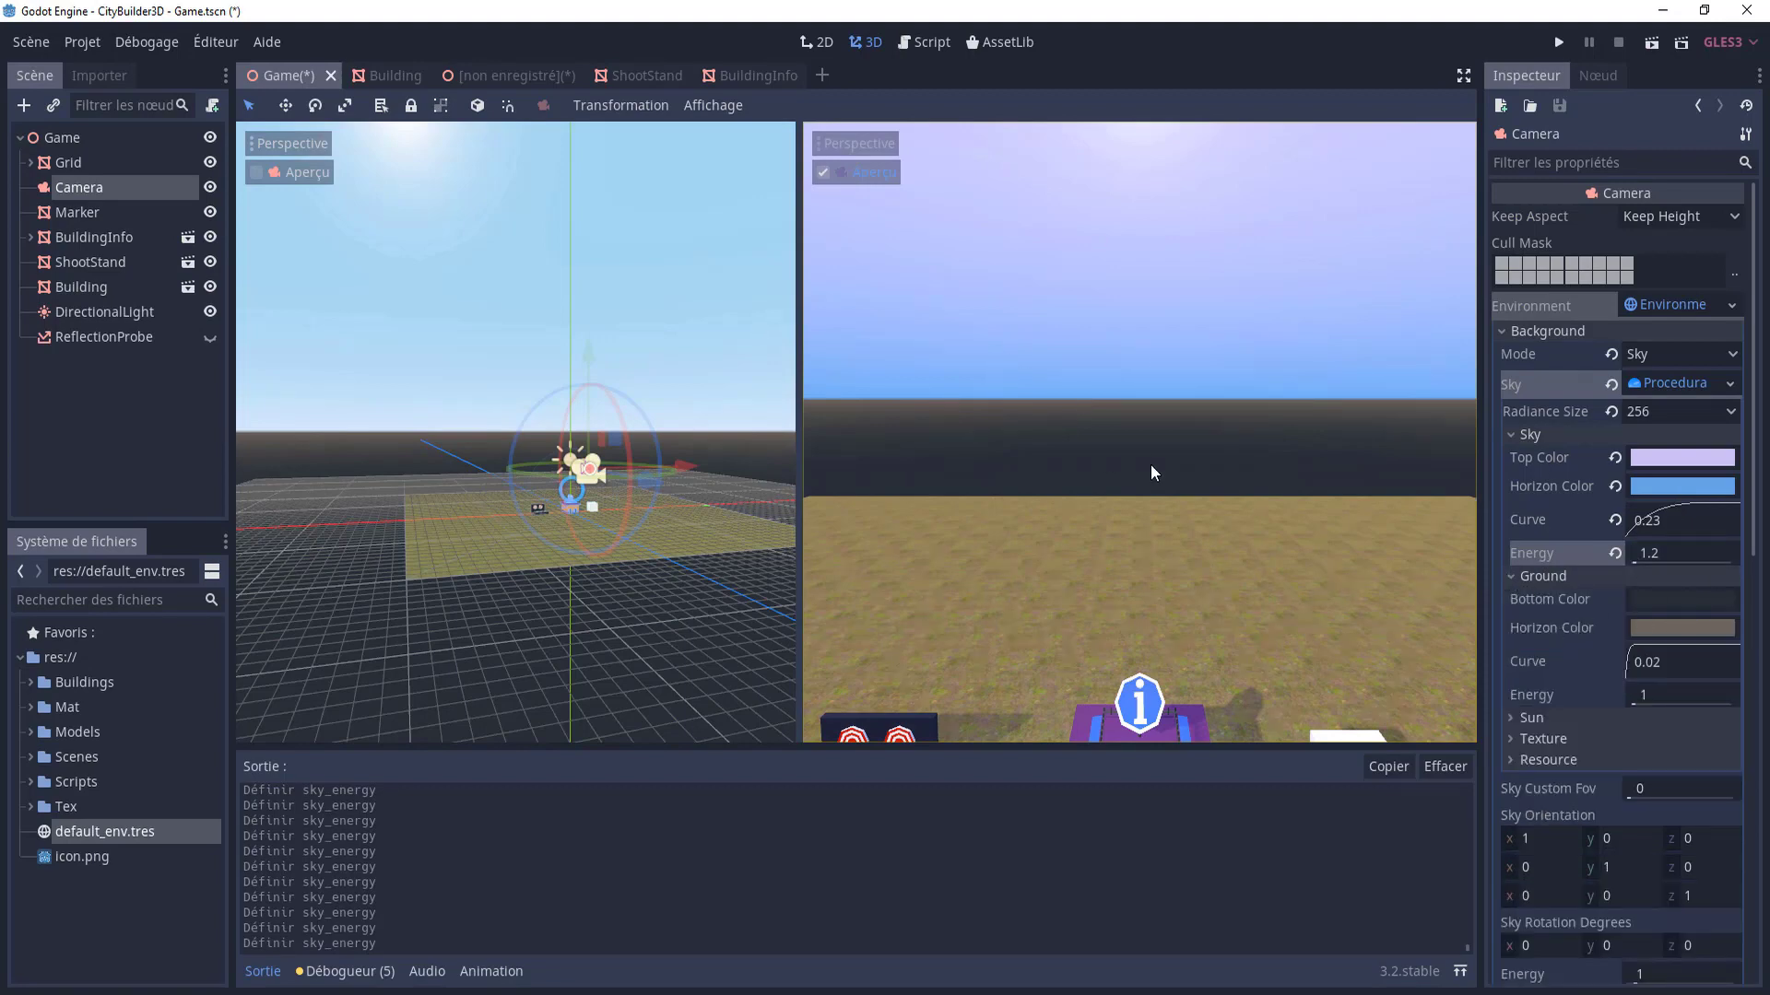
- Set the ground bottom to dark blue-grey and the ground horizon colour to slate 3a5464
left_click(1661, 607)
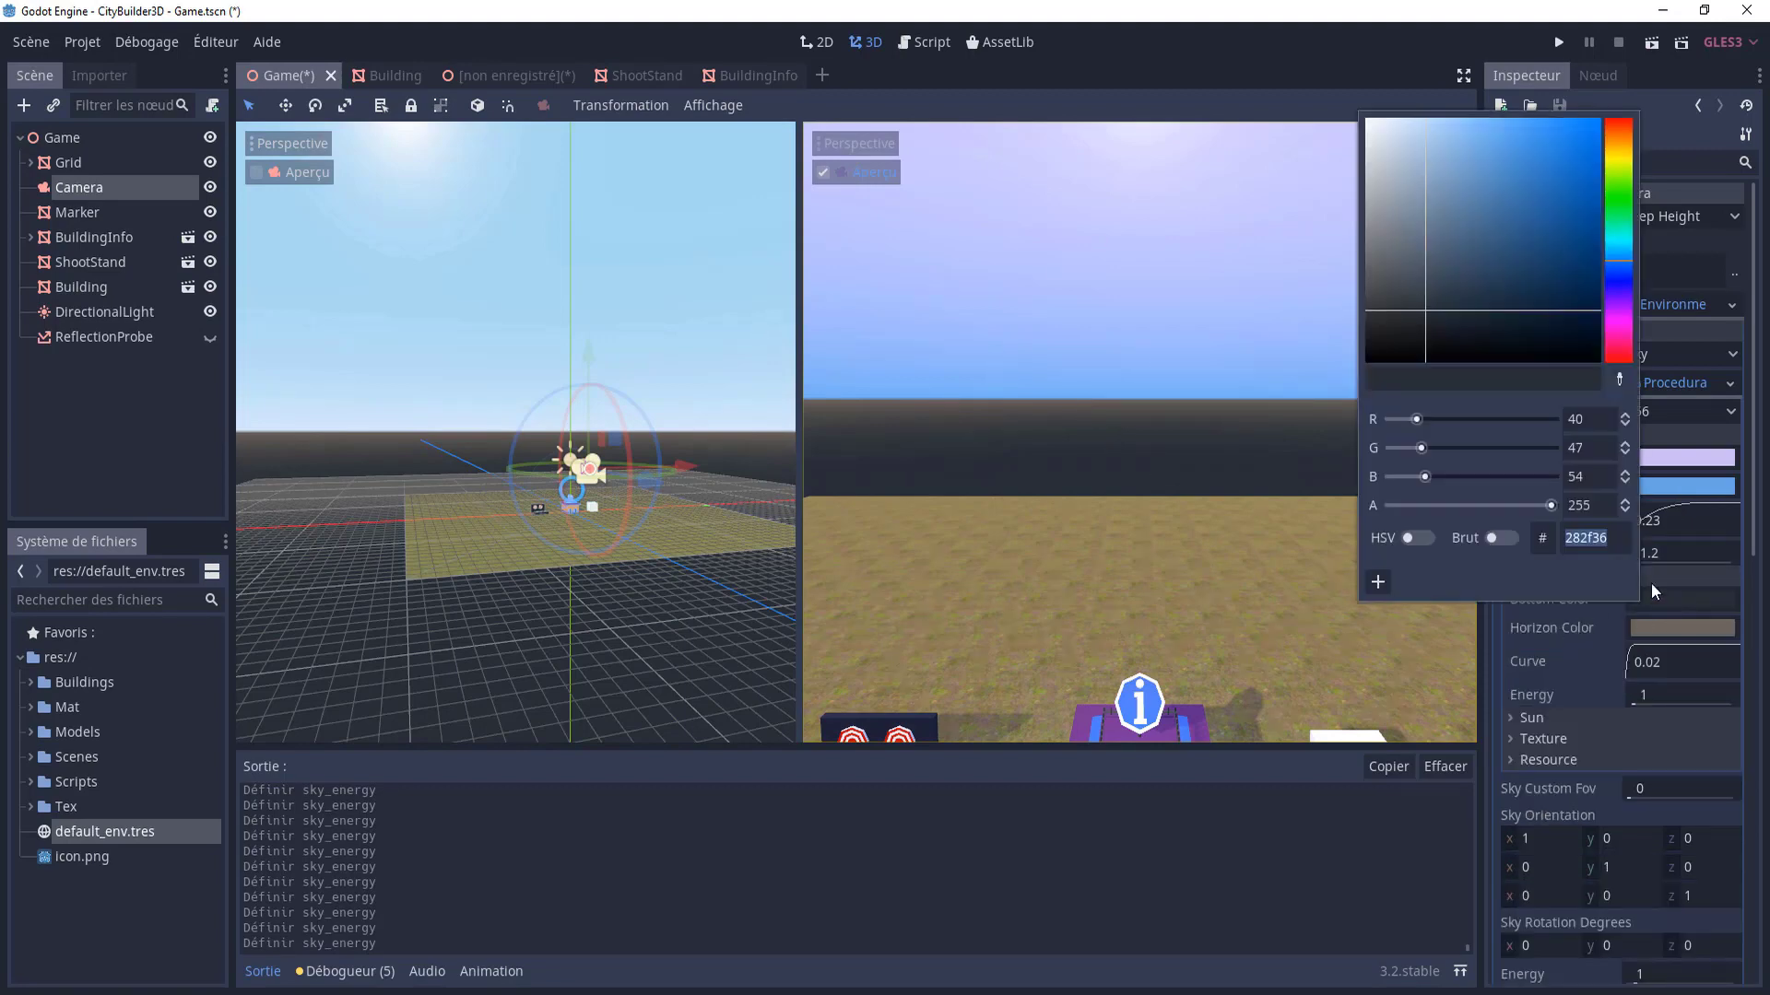
left_click(1612, 267)
left_click(1455, 290)
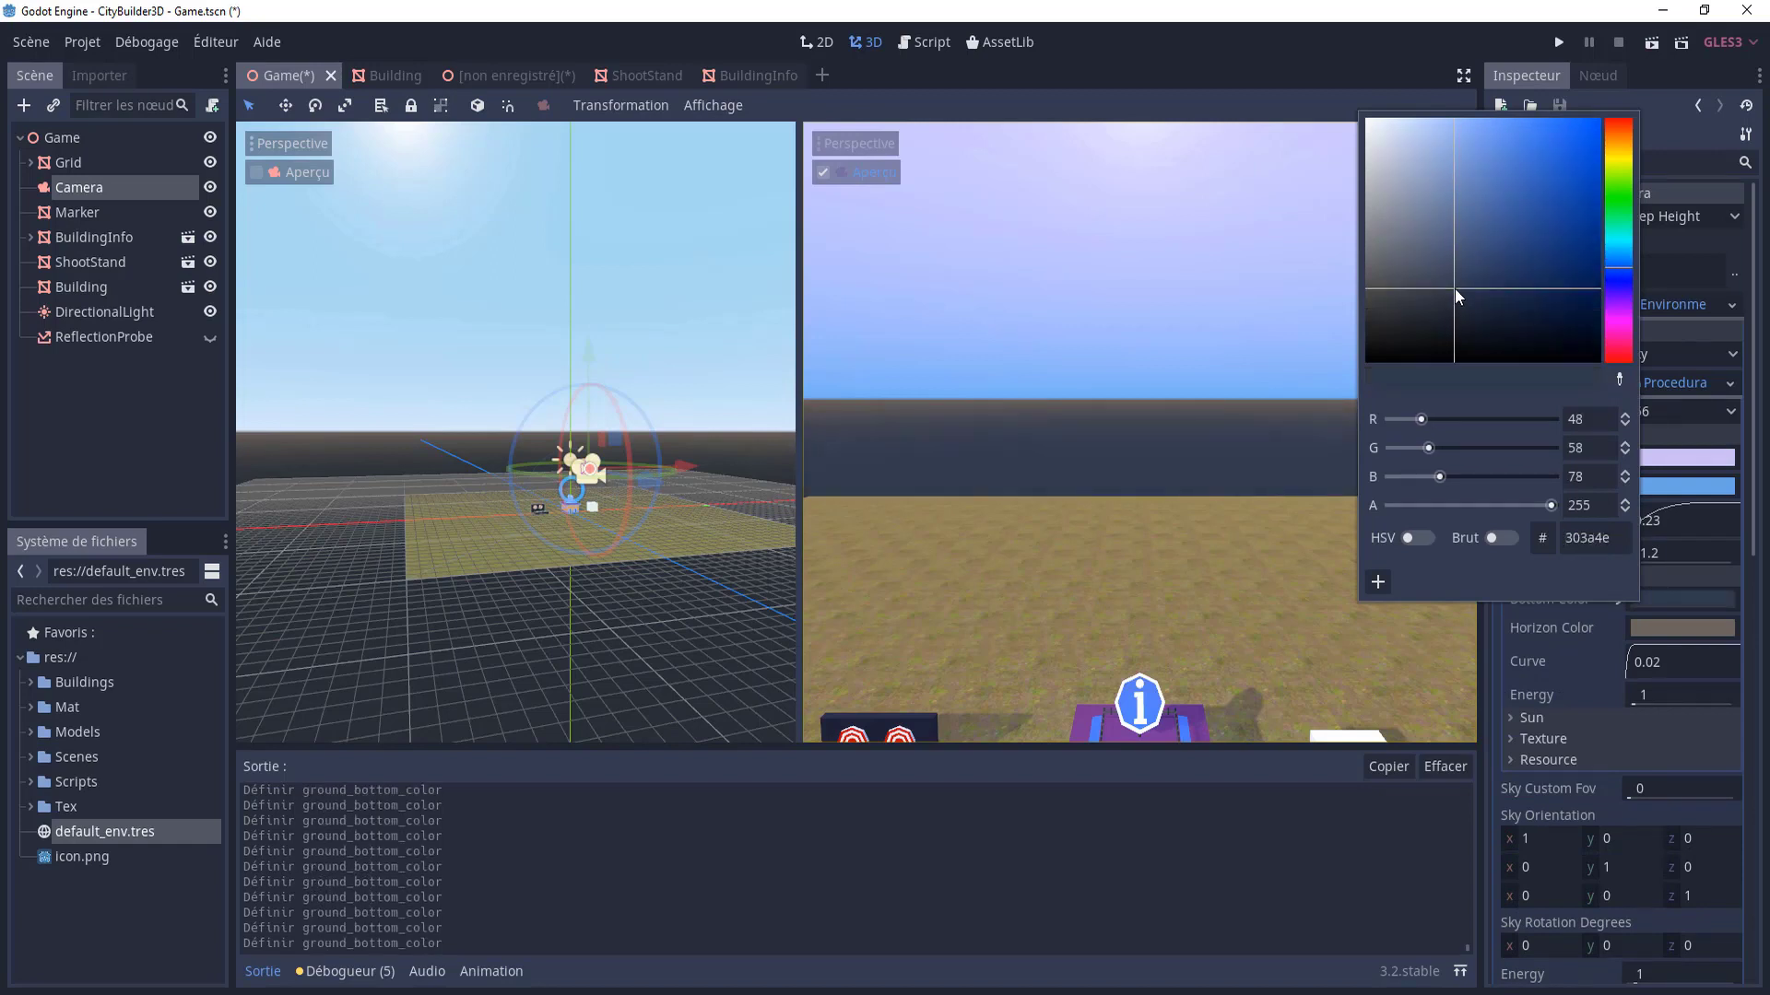
left_click(1657, 626)
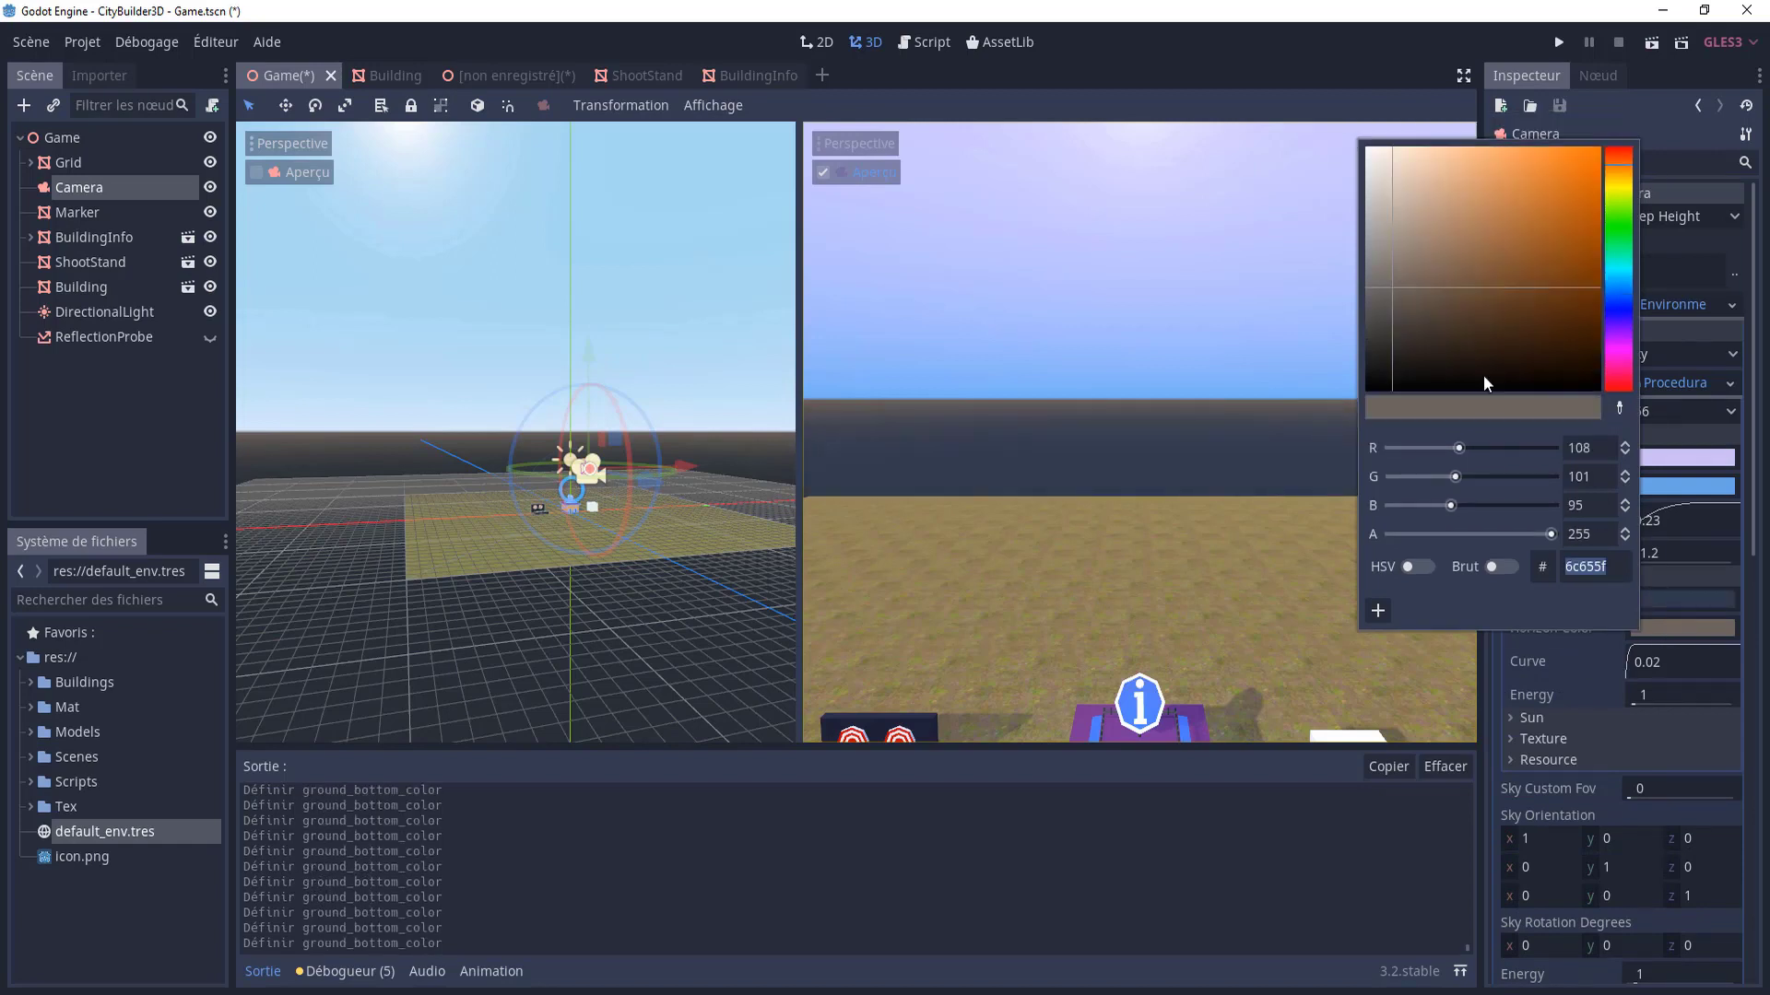
left_click(1612, 289)
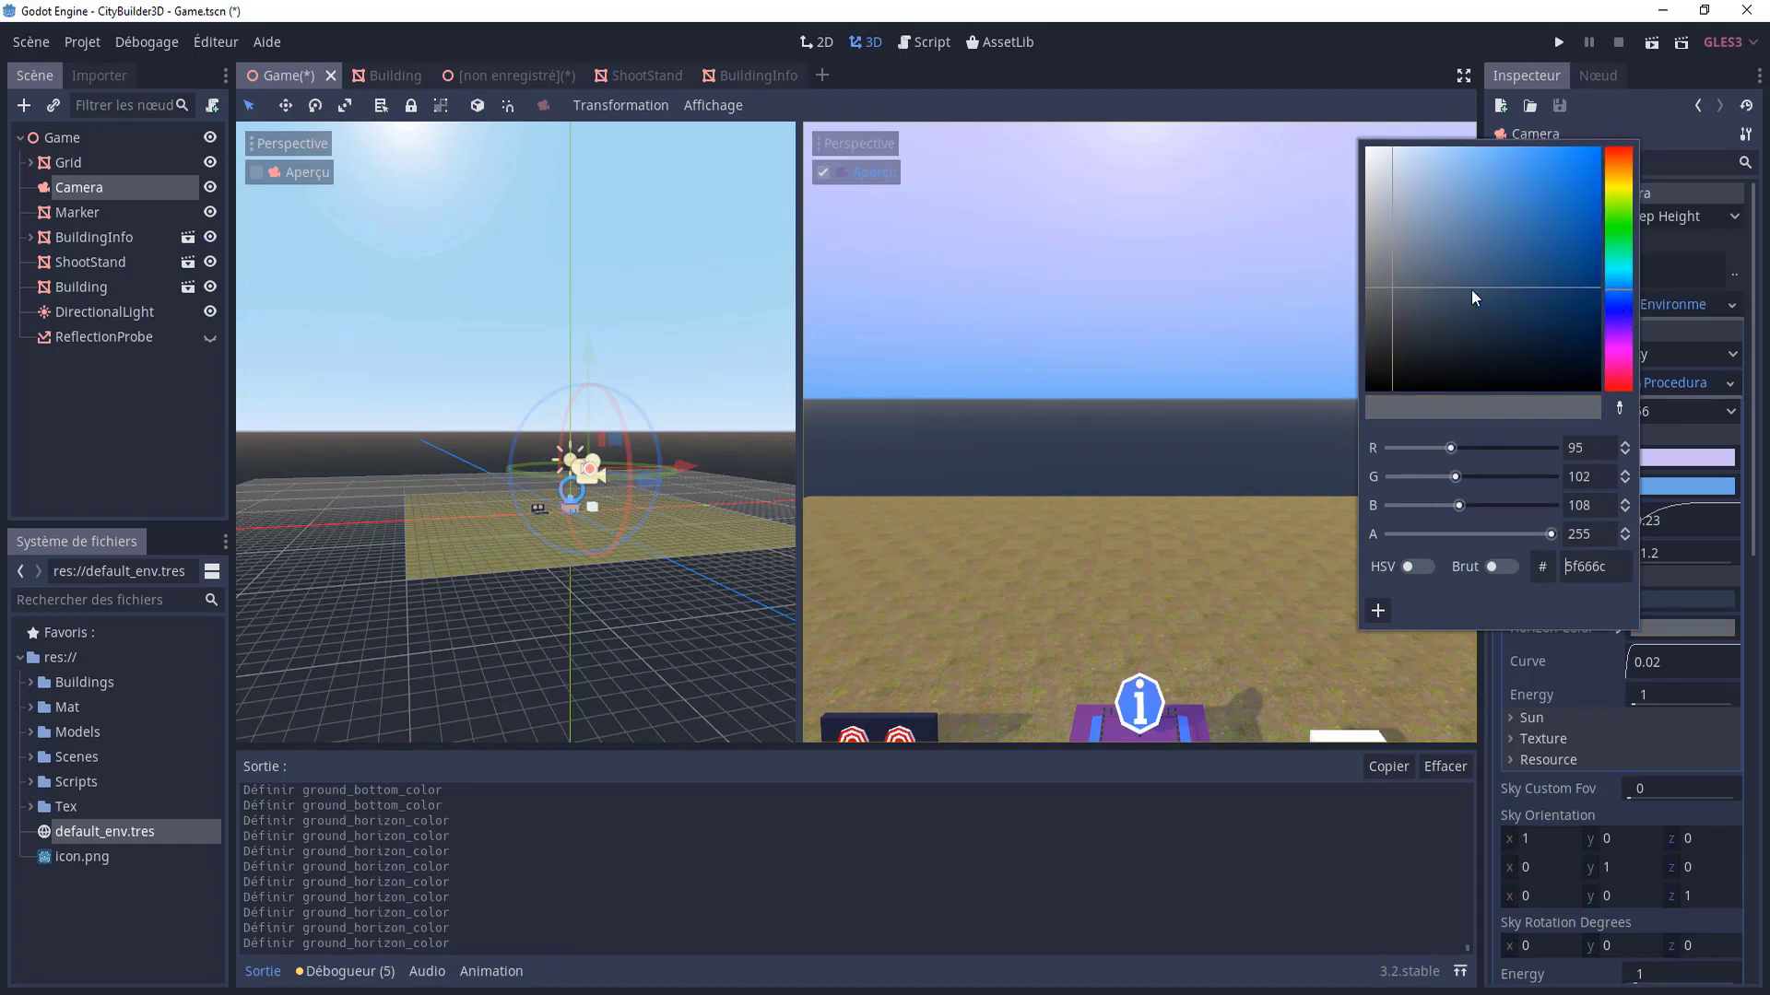
left_click(1397, 293)
left_click_drag(1401, 296, 1428, 301)
left_click_drag(1630, 301, 1623, 285)
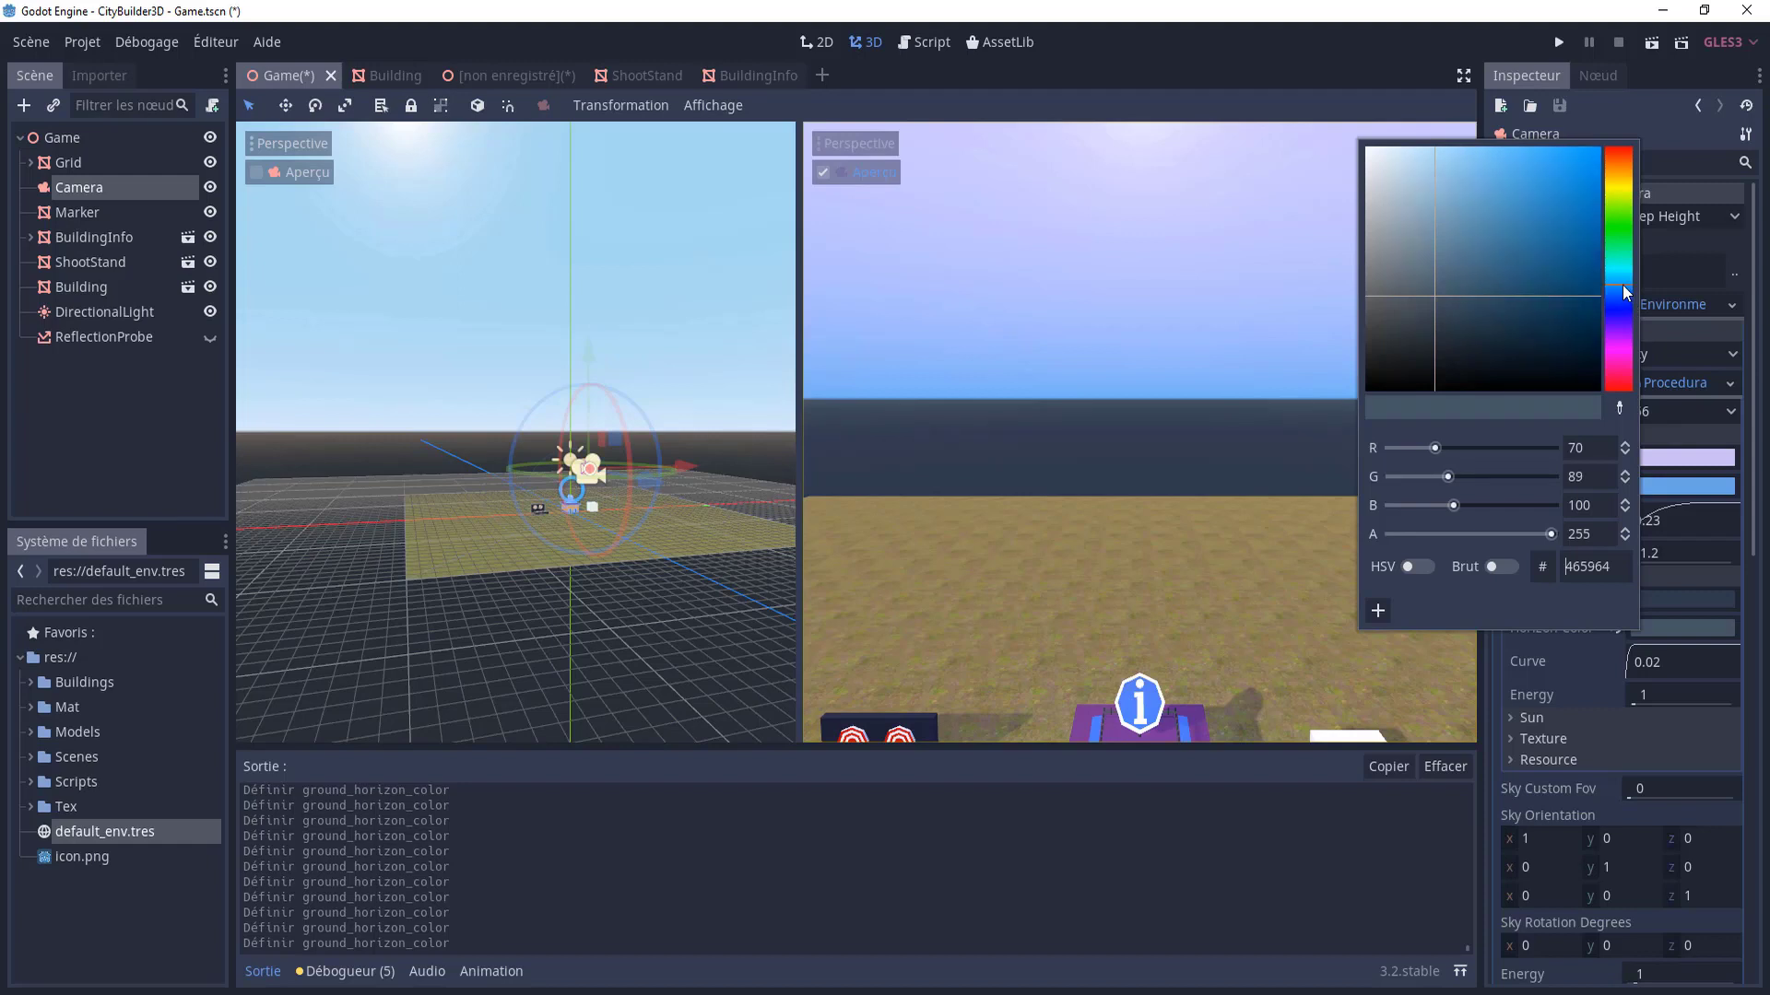
left_click_drag(1446, 295, 1464, 296)
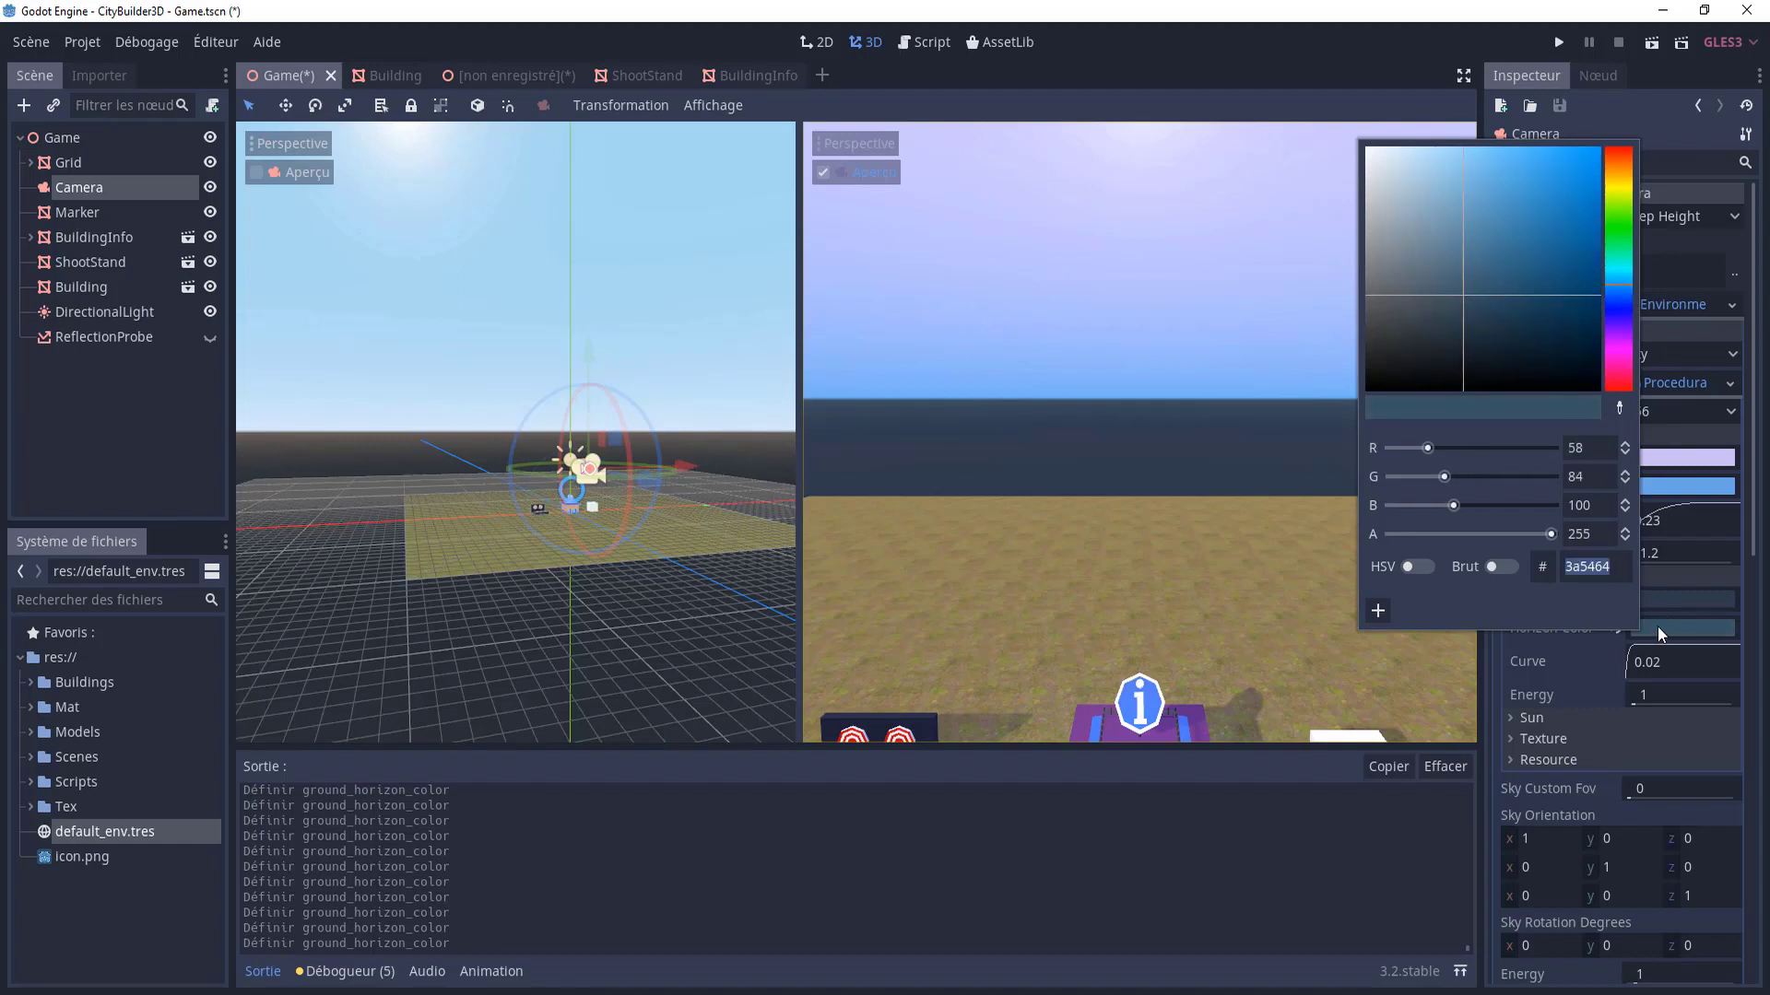
- Refine the ground bottom colour to 354463 and raise the ground curve to 0.15
left_click(1648, 599)
left_click_drag(1469, 271, 1475, 268)
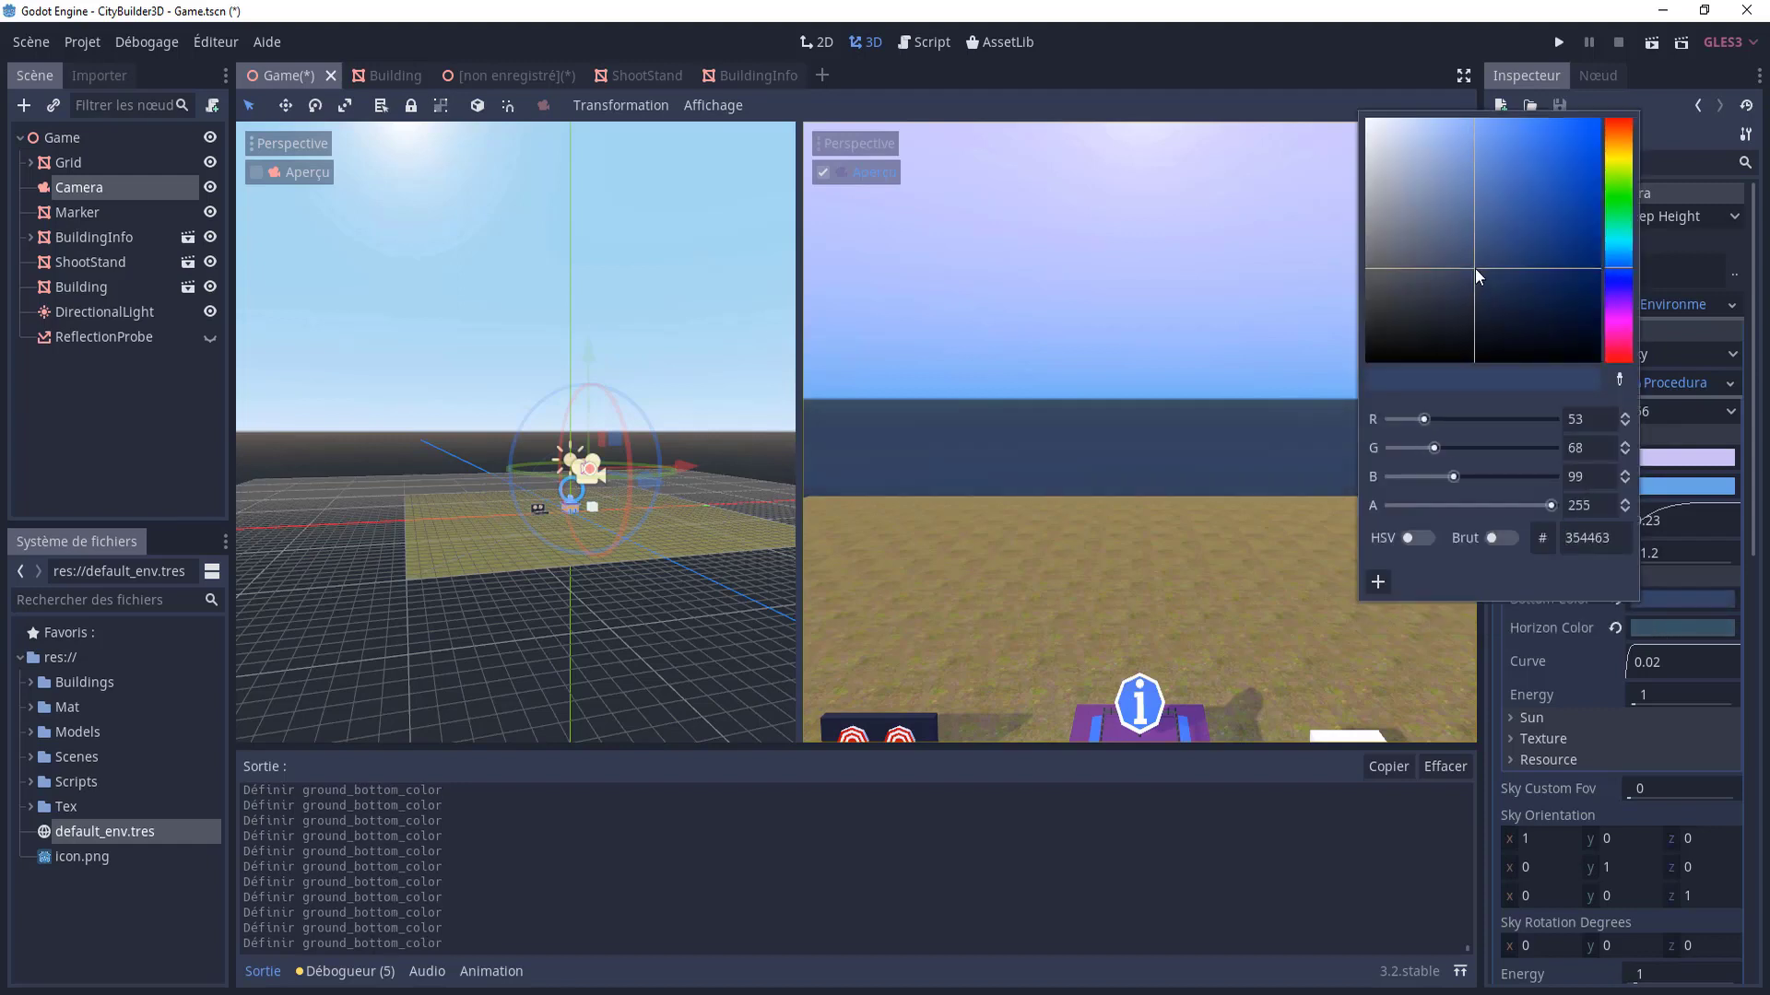
left_click(1645, 653)
left_click_drag(1645, 652, 1684, 645)
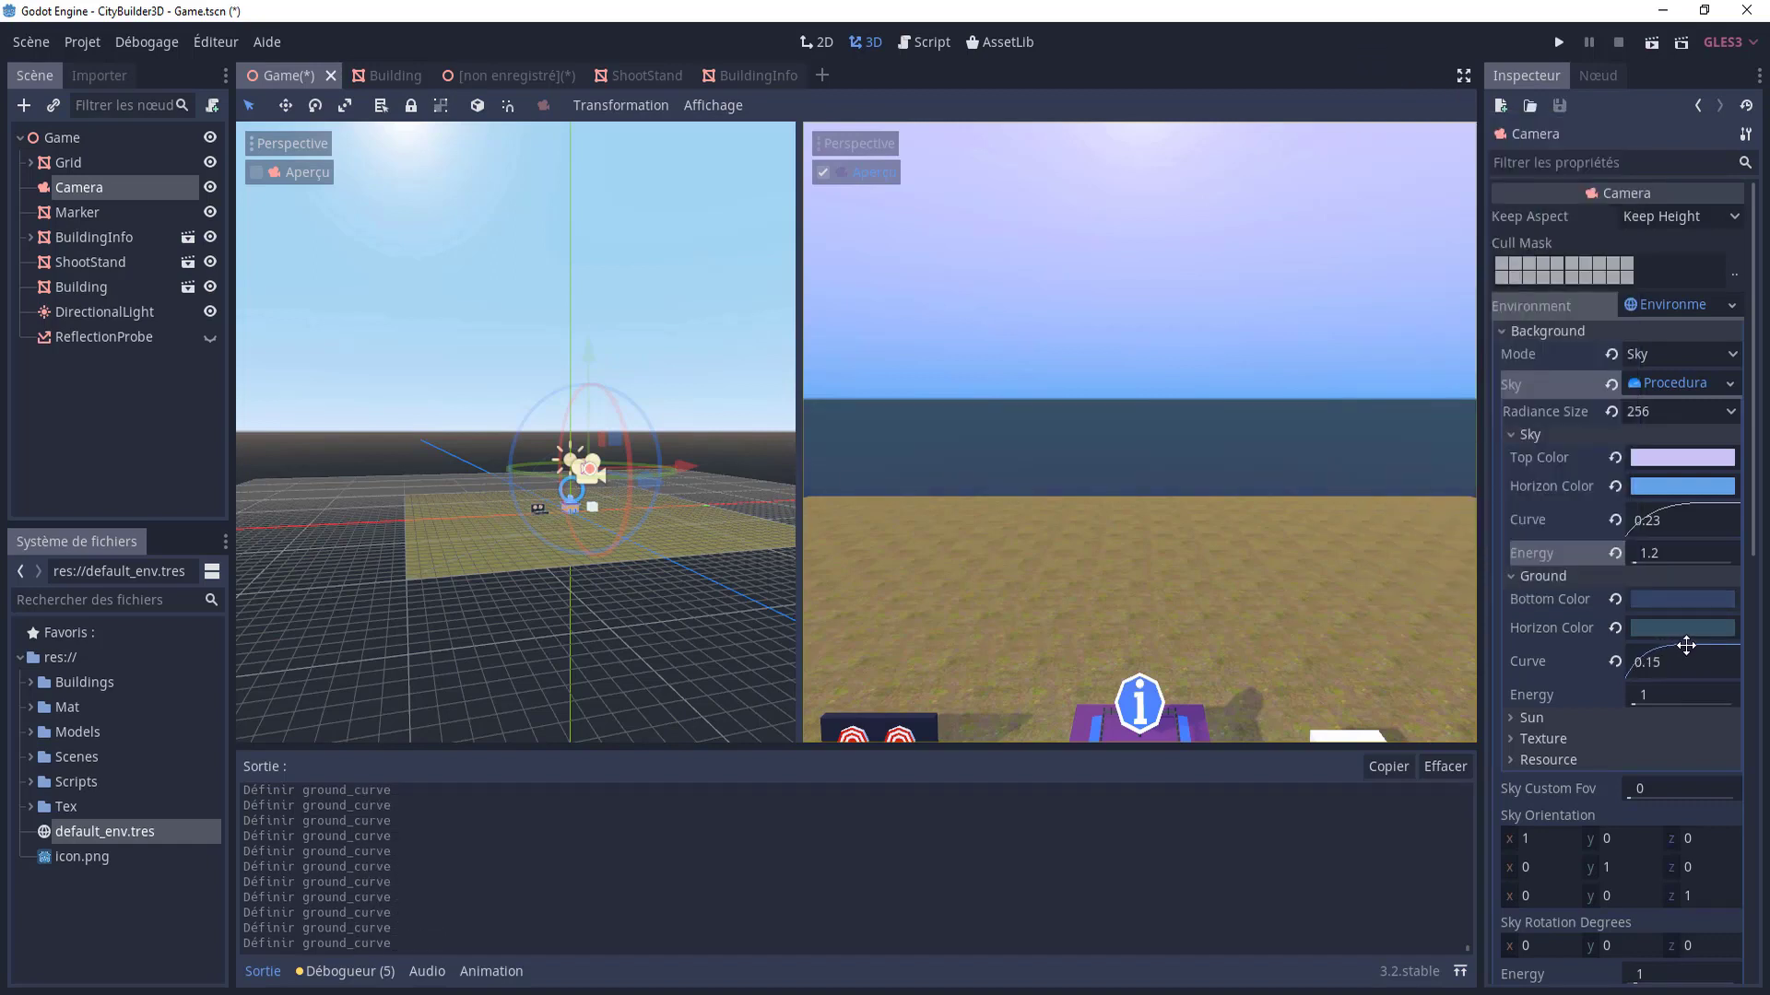
left_click_drag(1684, 645, 1687, 644)
- Give the sky's sun a warm cream colour
left_click(1511, 719)
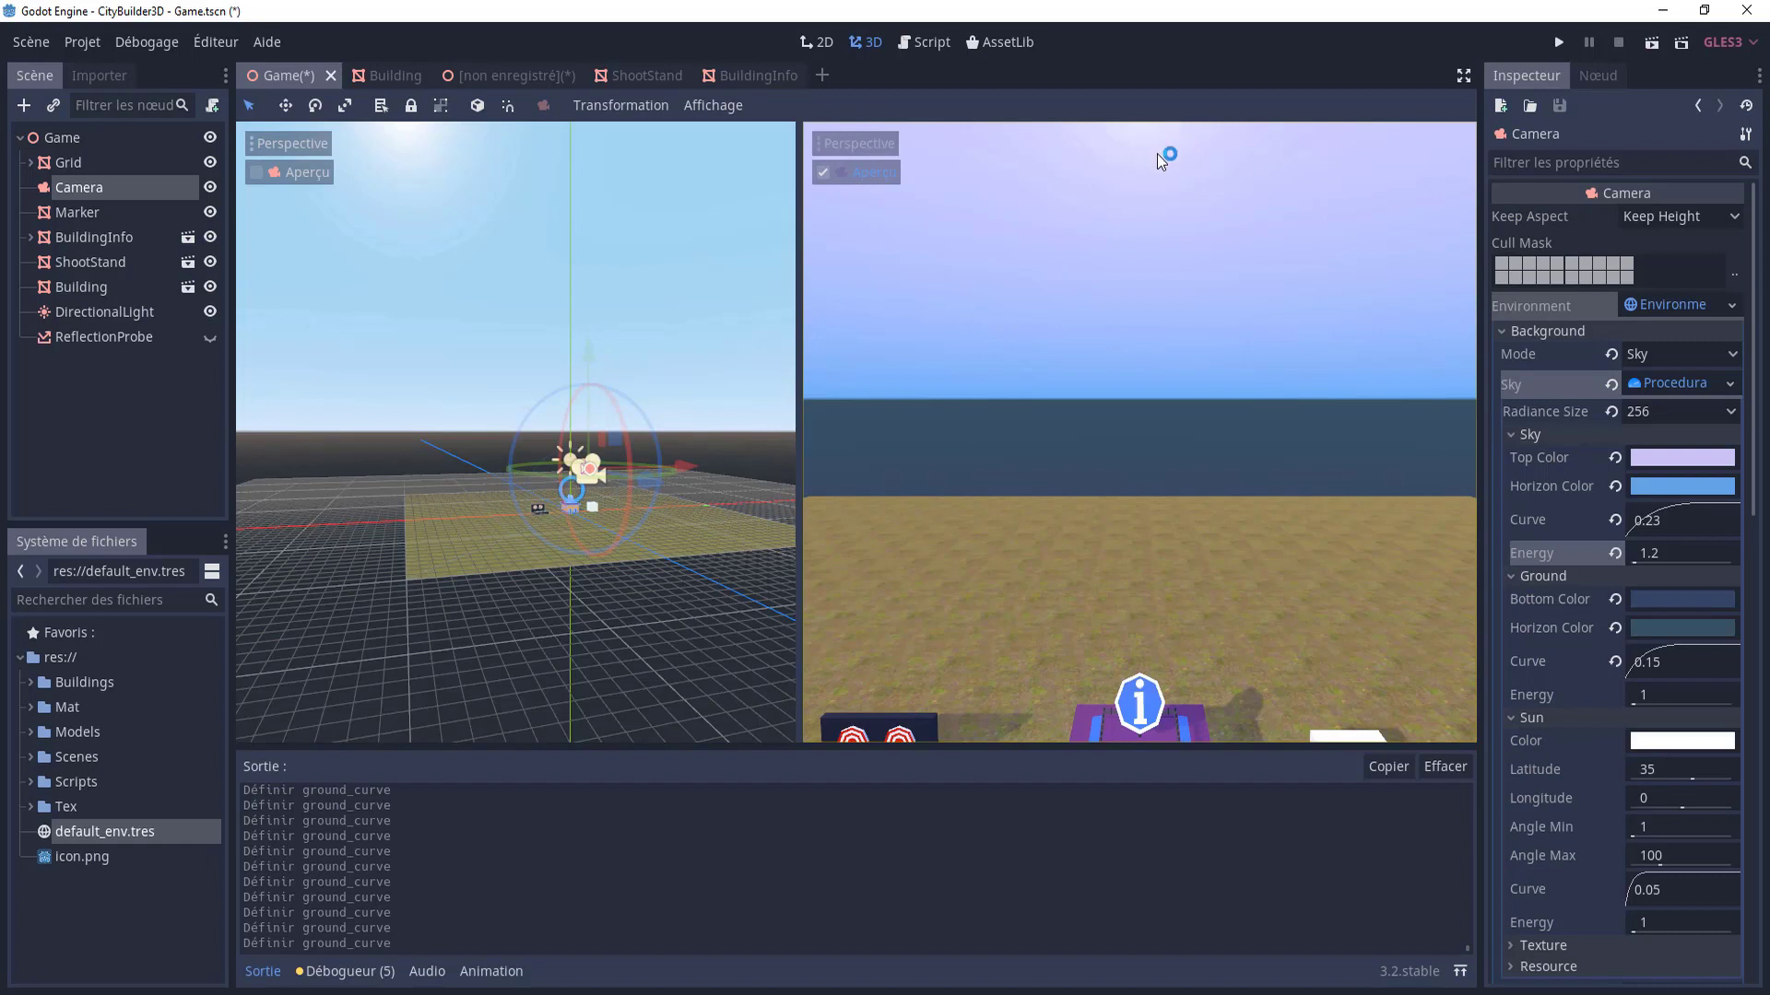
left_click(1646, 743)
left_click(1620, 304)
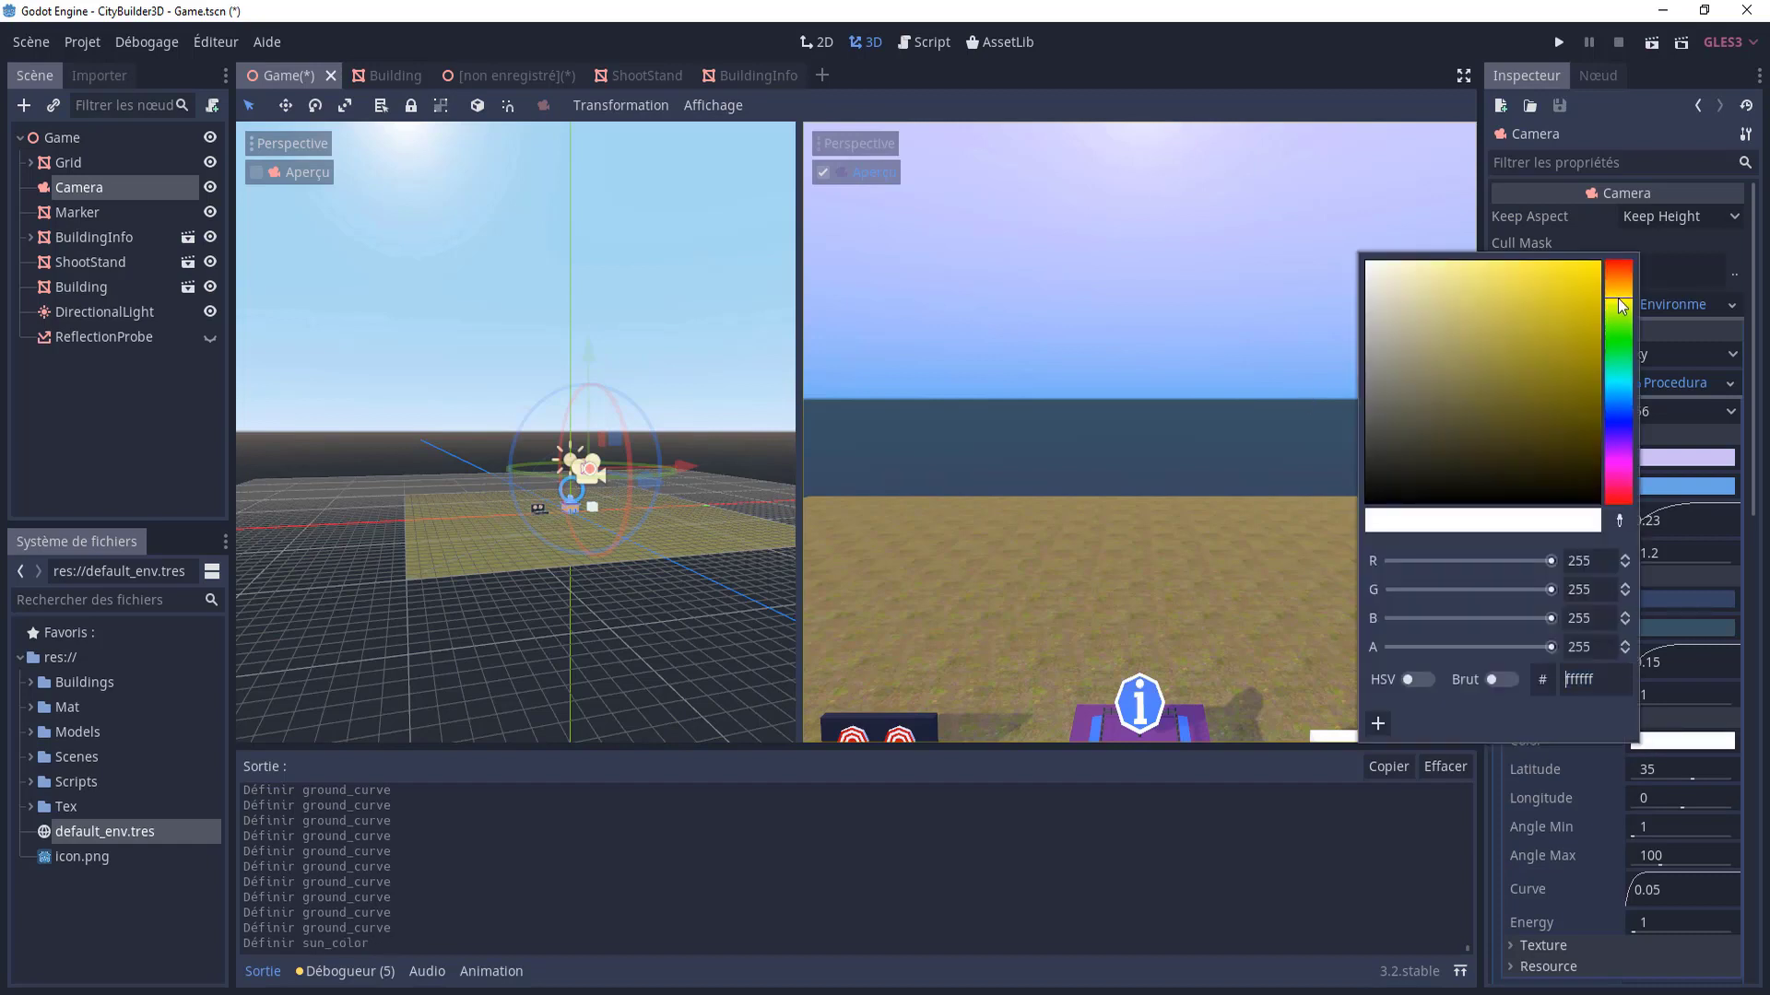
left_click(1618, 293)
left_click(1395, 264)
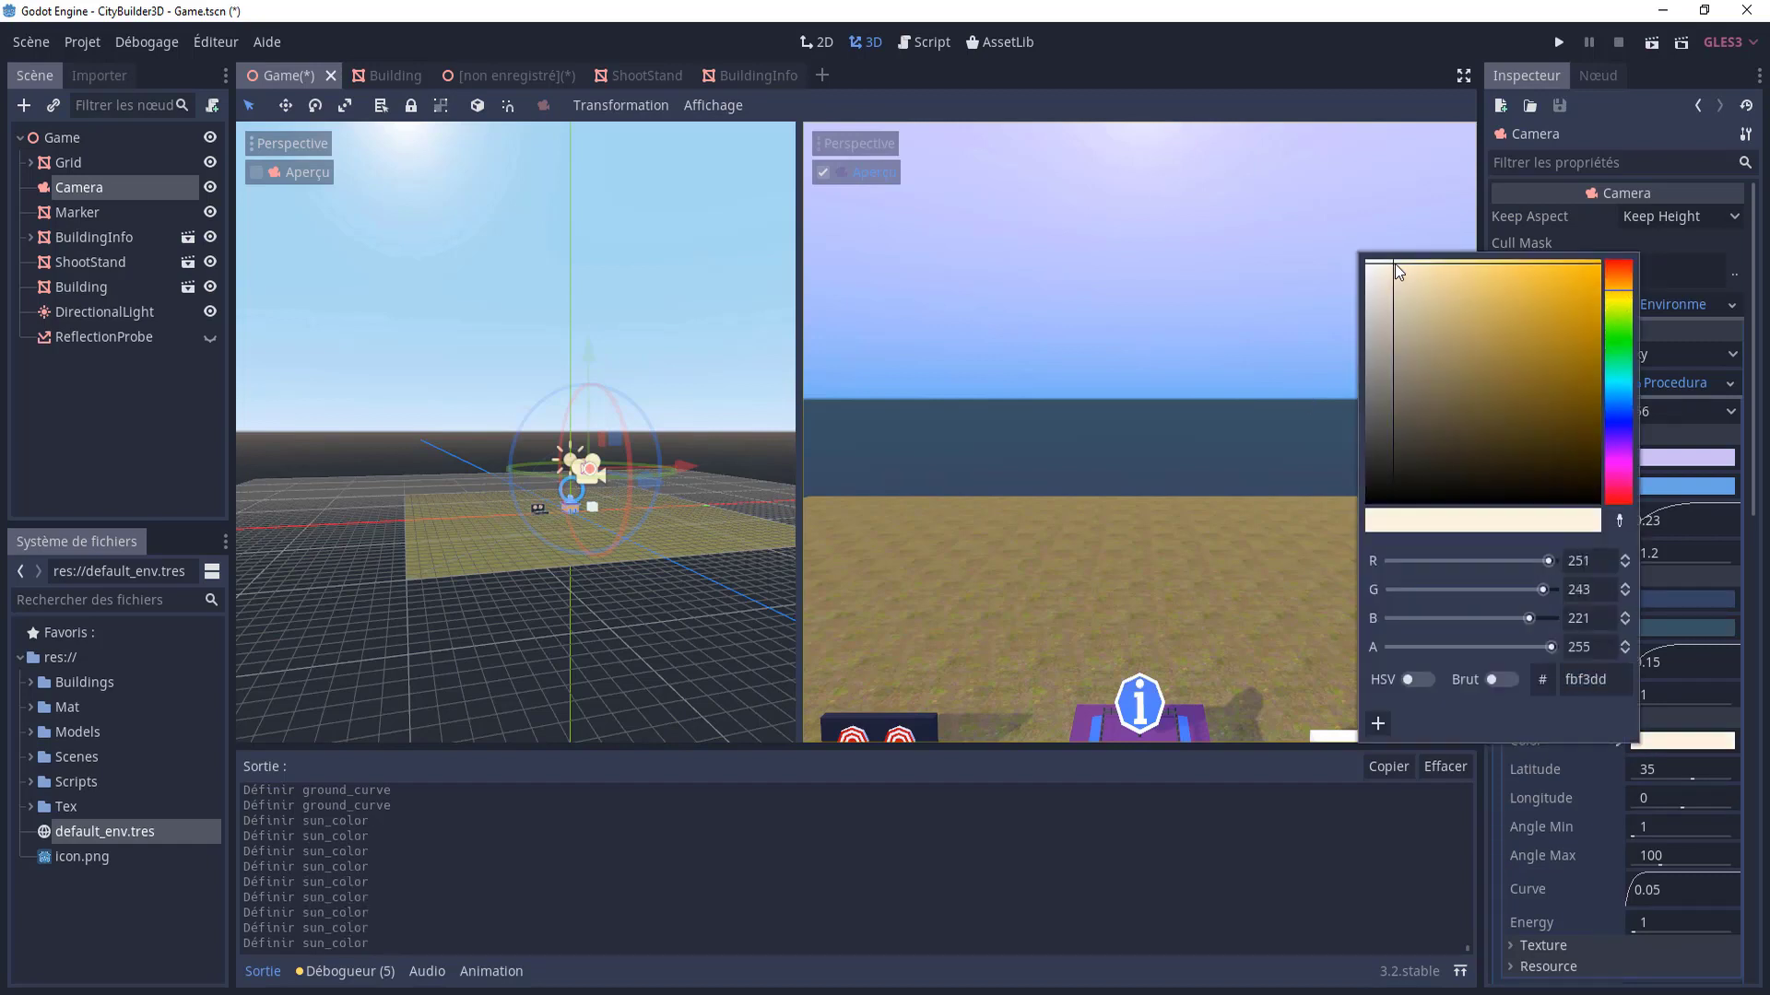
mouse_move(1395, 264)
left_mouse_down()
mouse_move(1436, 291)
mouse_move(1414, 273)
left_mouse_up()
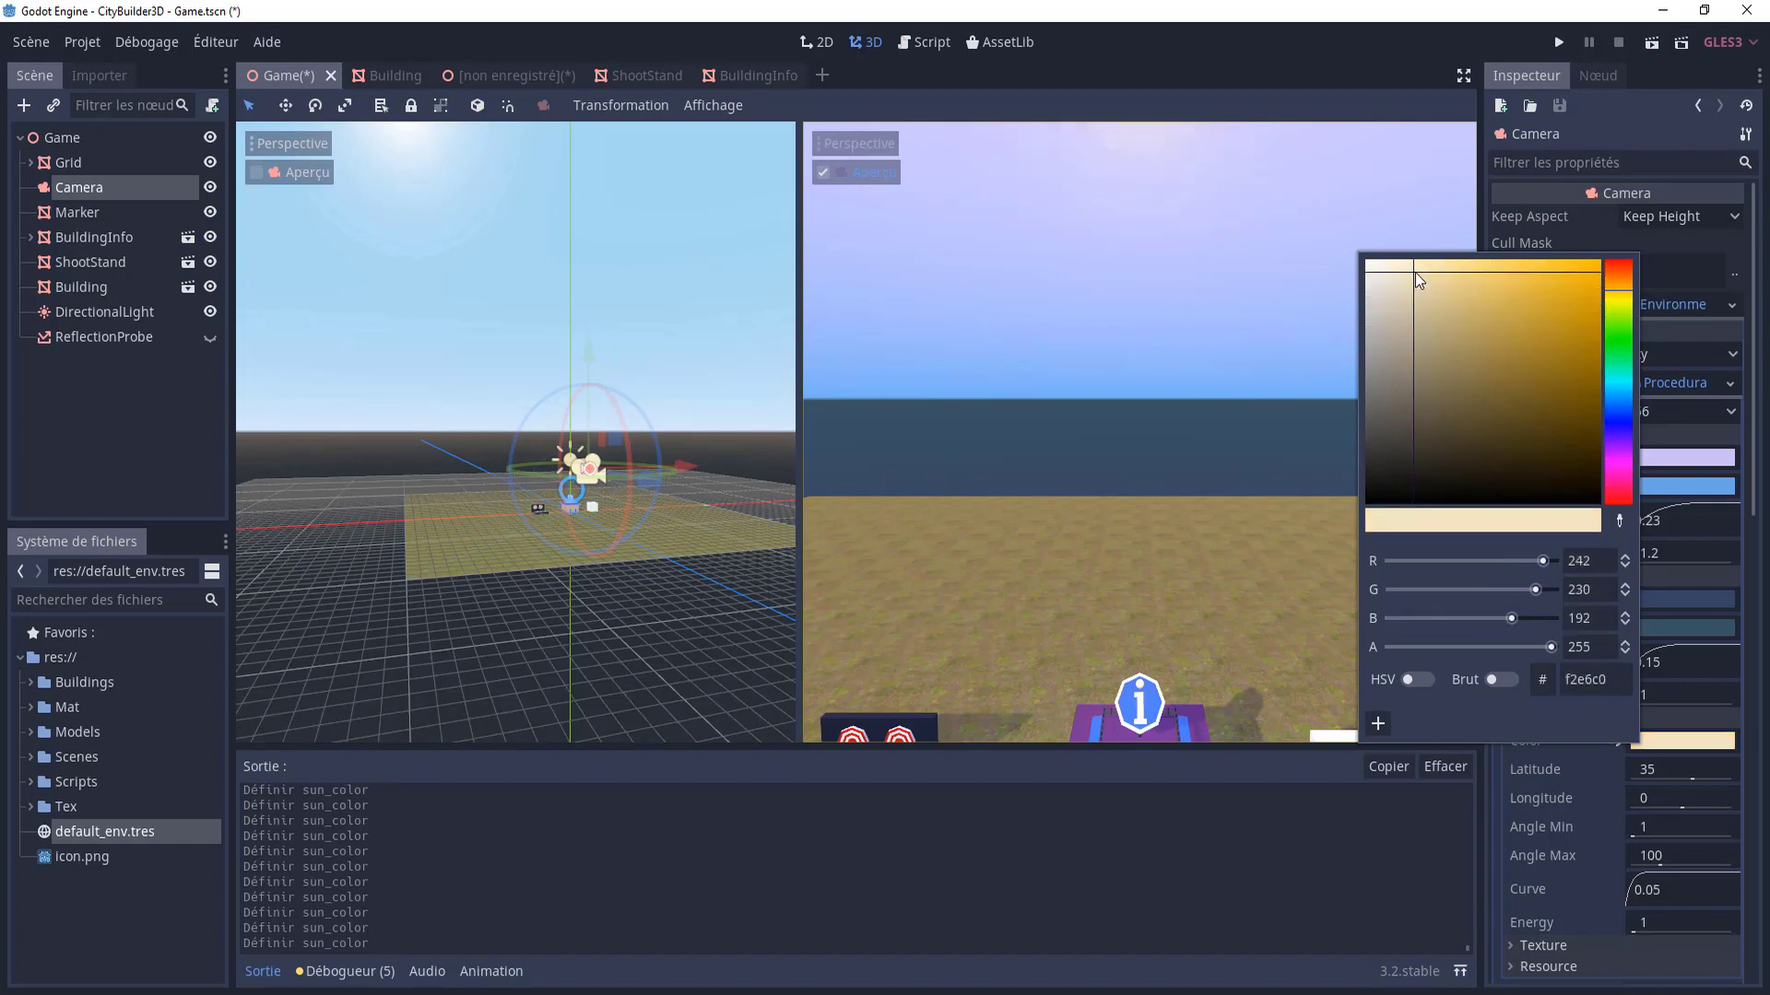
left_click(627, 446)
- Set the sun's latitude to 38.3, curve to 0.11 and energy to 1.5
left_click_drag(628, 451, 629, 470)
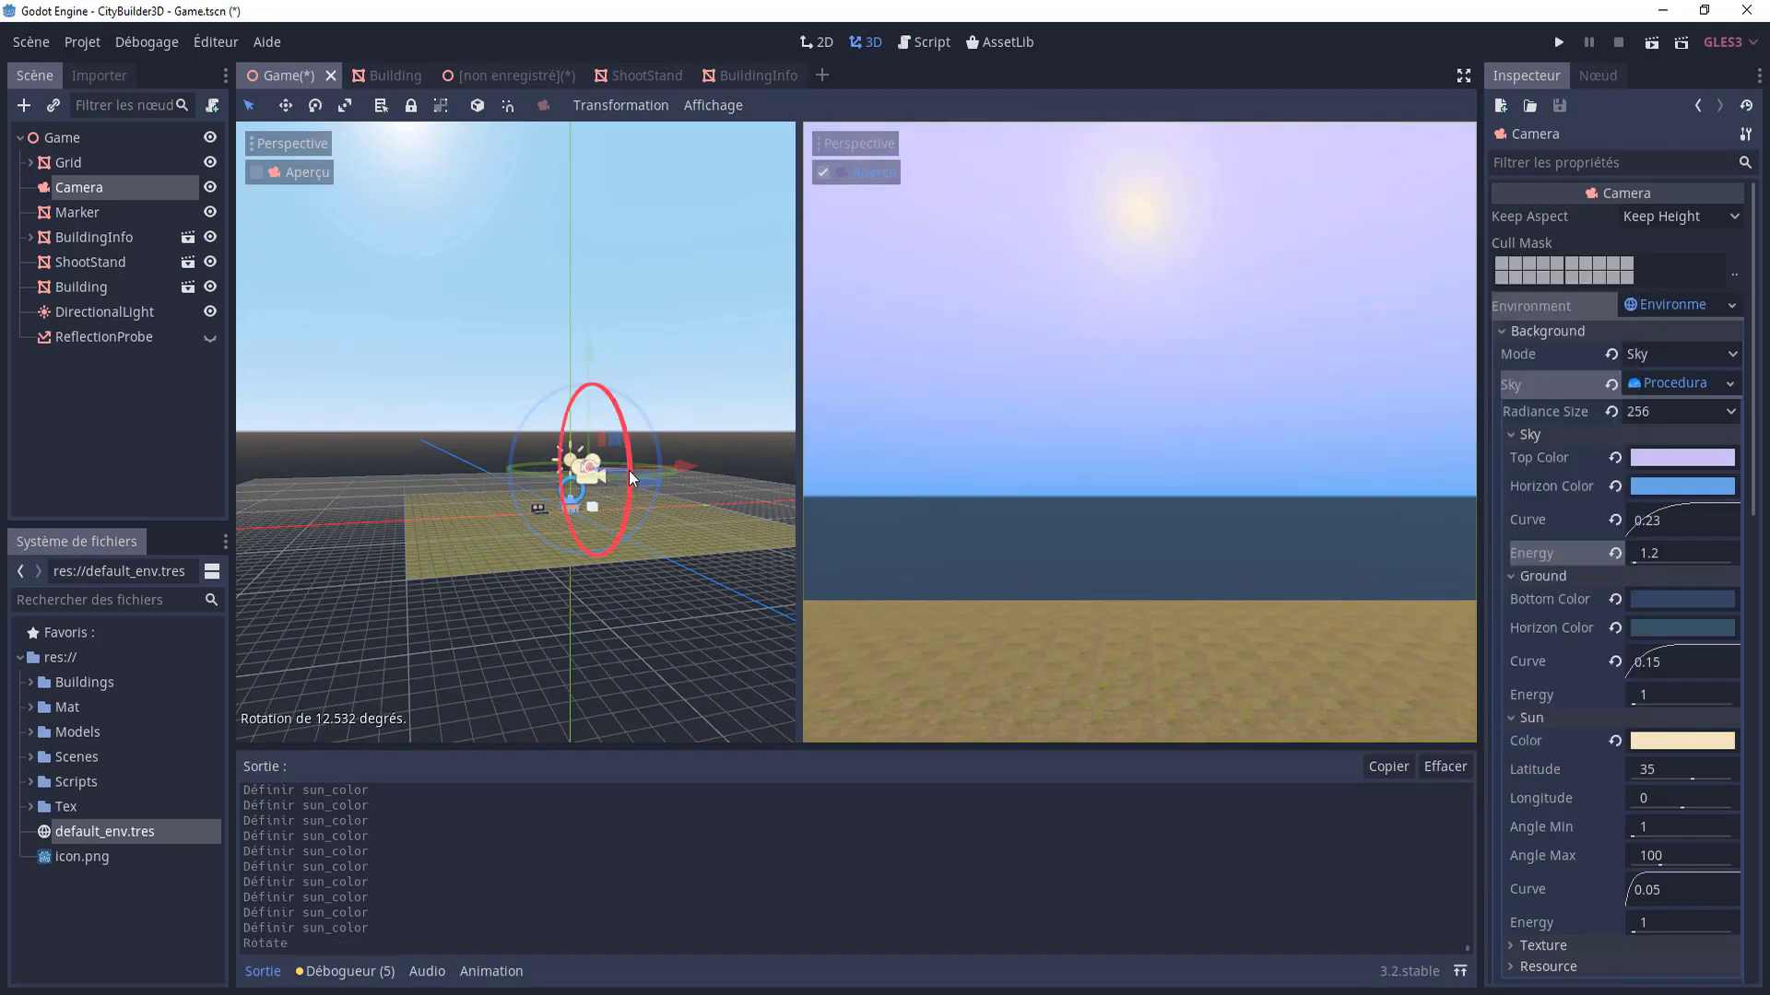
mouse_move(1698, 779)
left_mouse_down()
mouse_move(1669, 779)
mouse_move(1689, 773)
left_mouse_up()
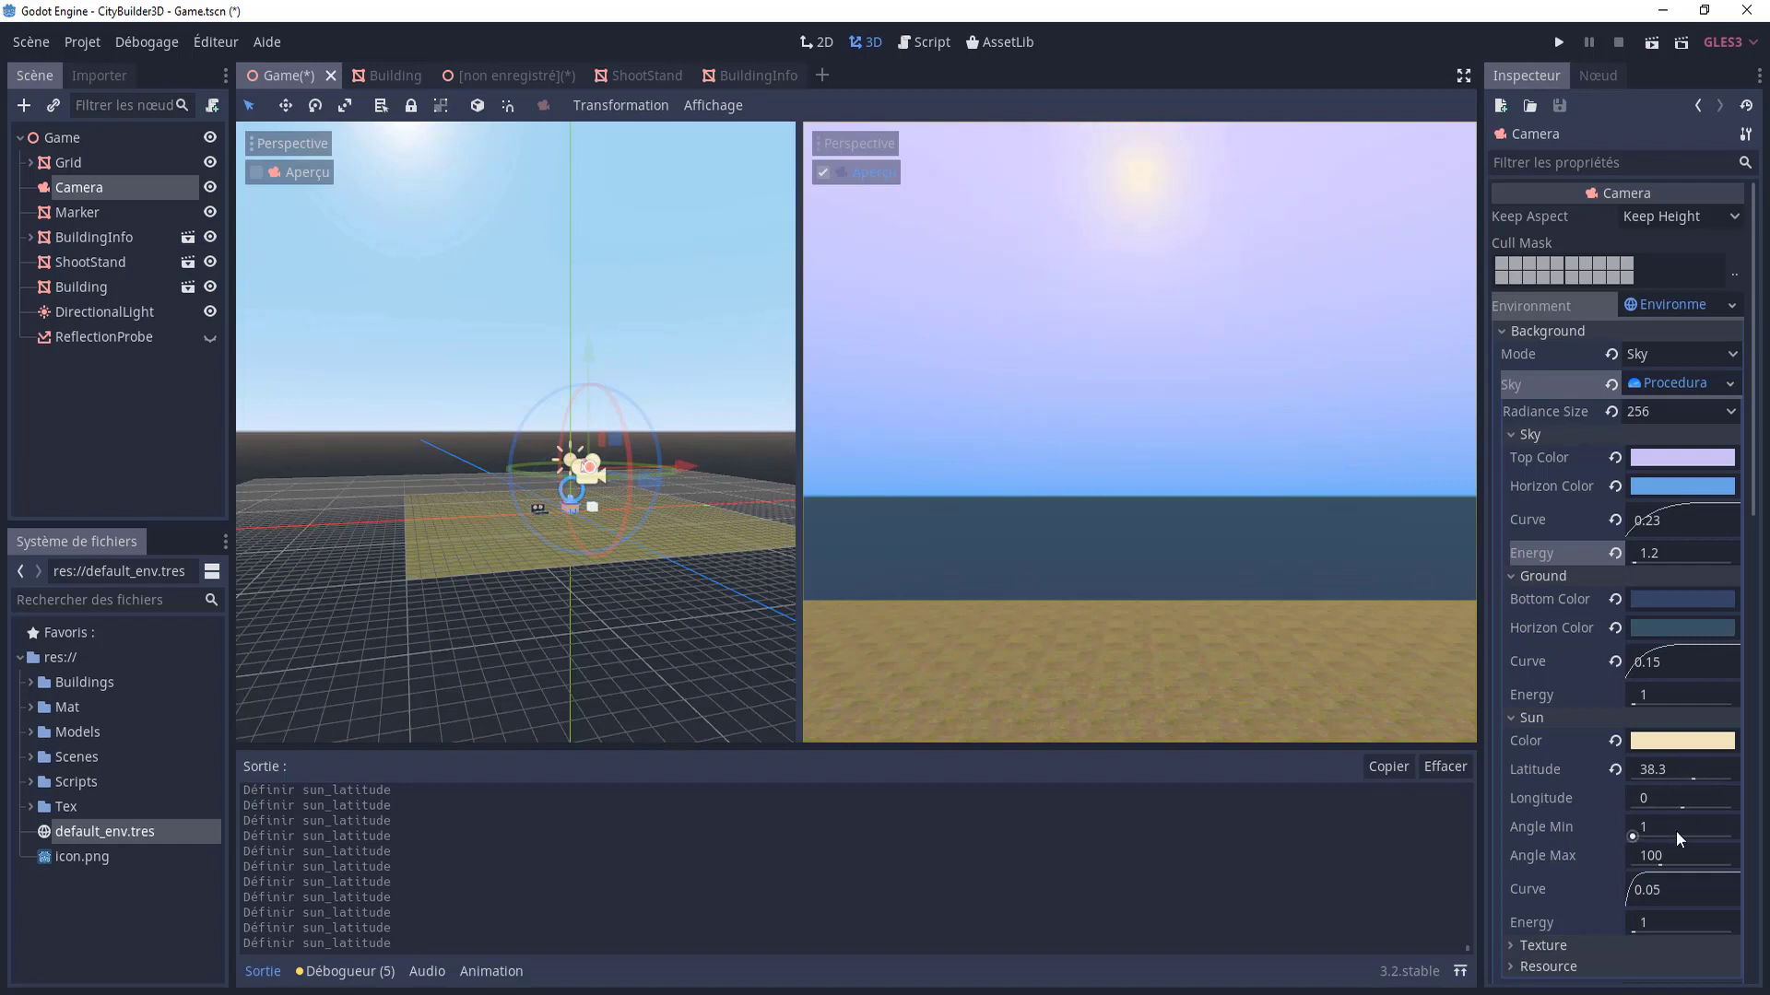
left_click_drag(1644, 886, 1663, 887)
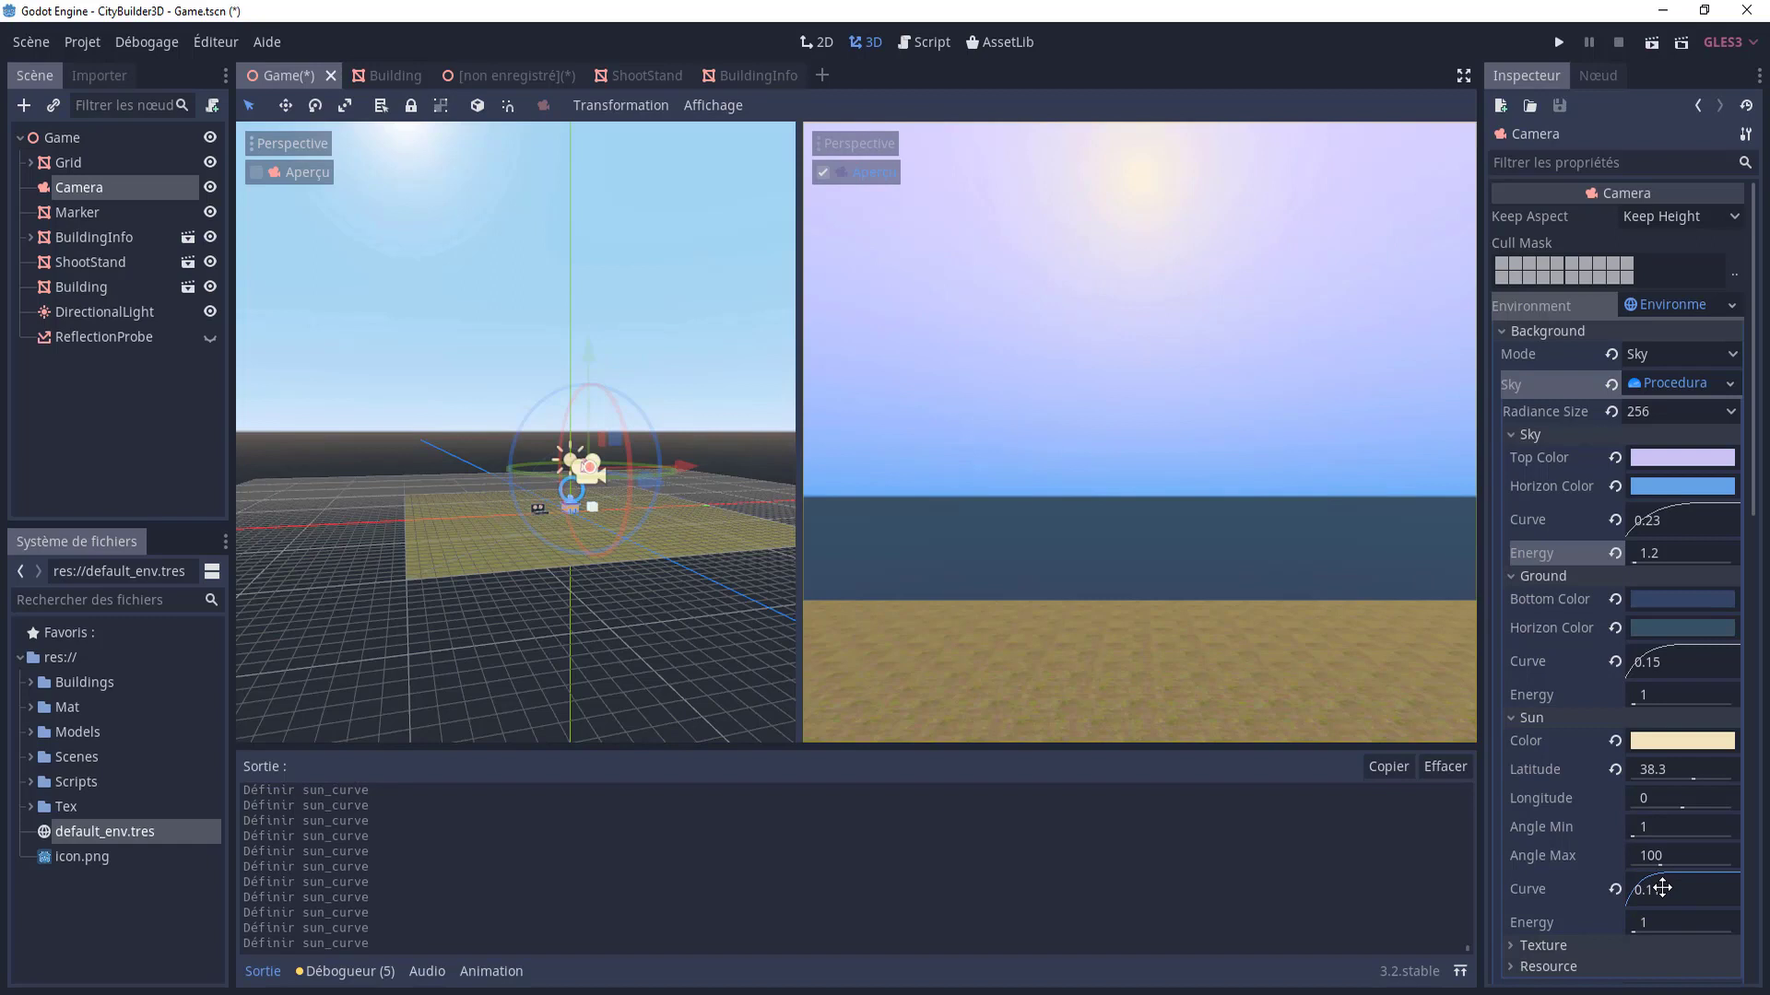
left_click_drag(1635, 931, 1646, 931)
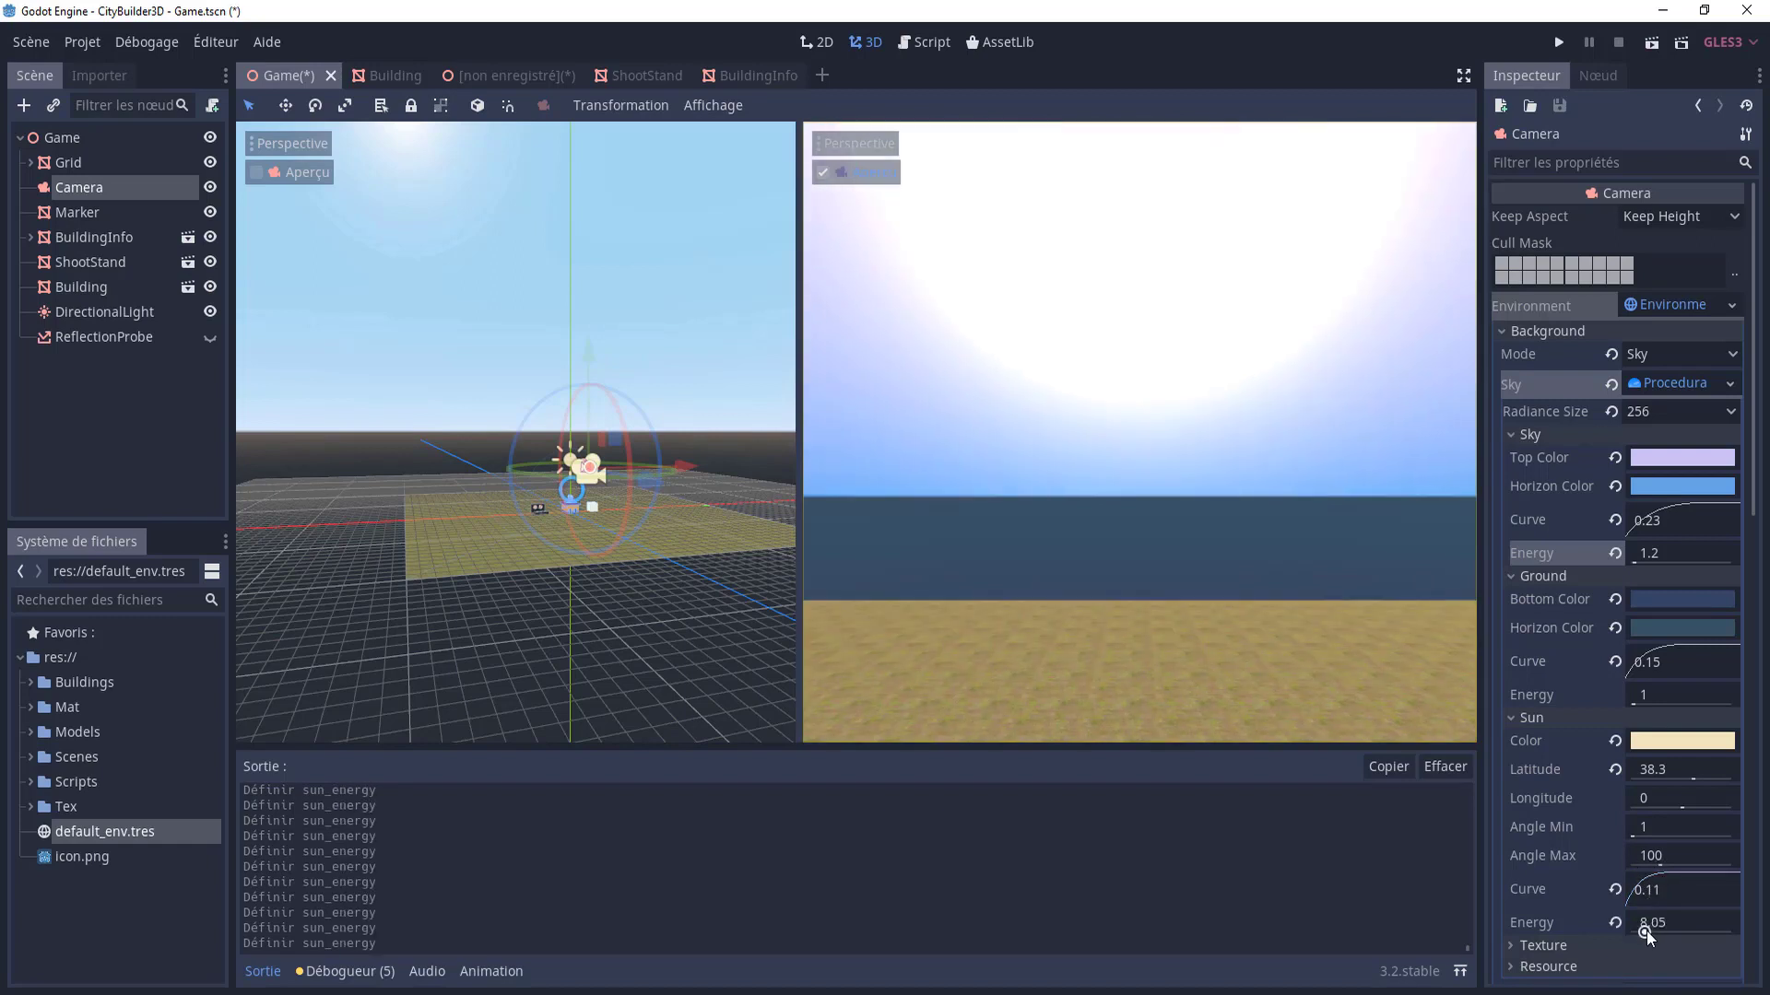
left_click_drag(1641, 931, 1639, 931)
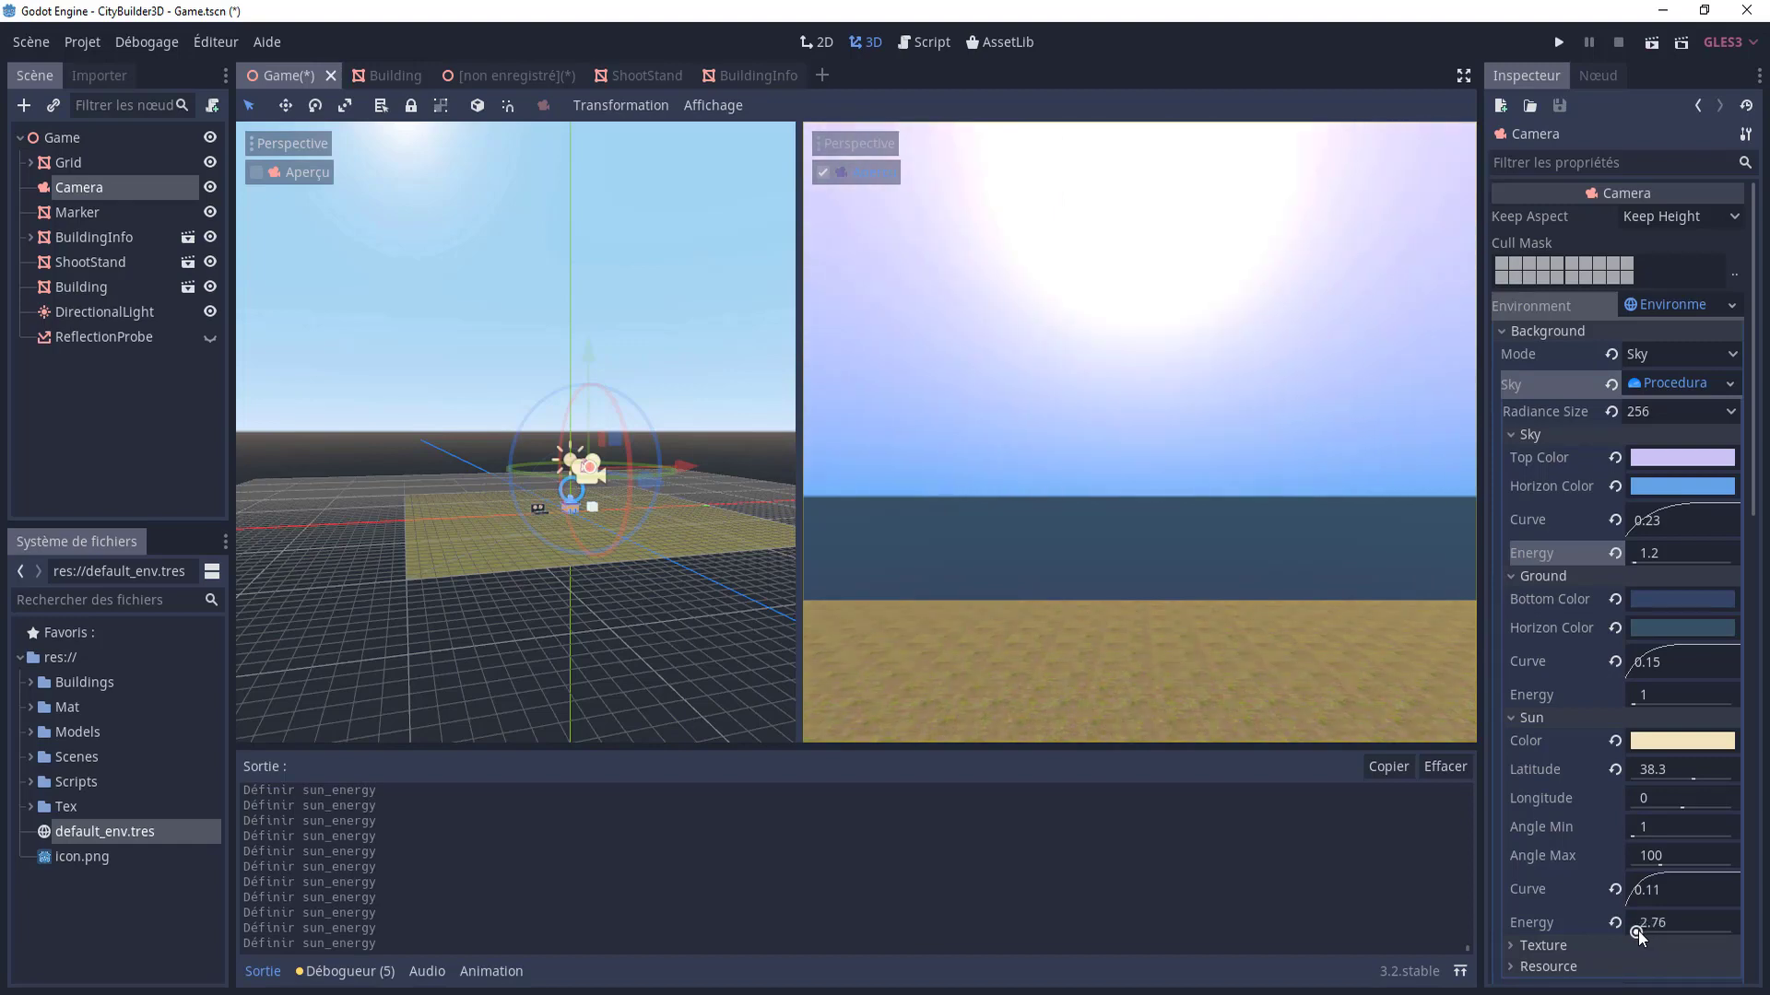
left_click_drag(1635, 931, 1636, 931)
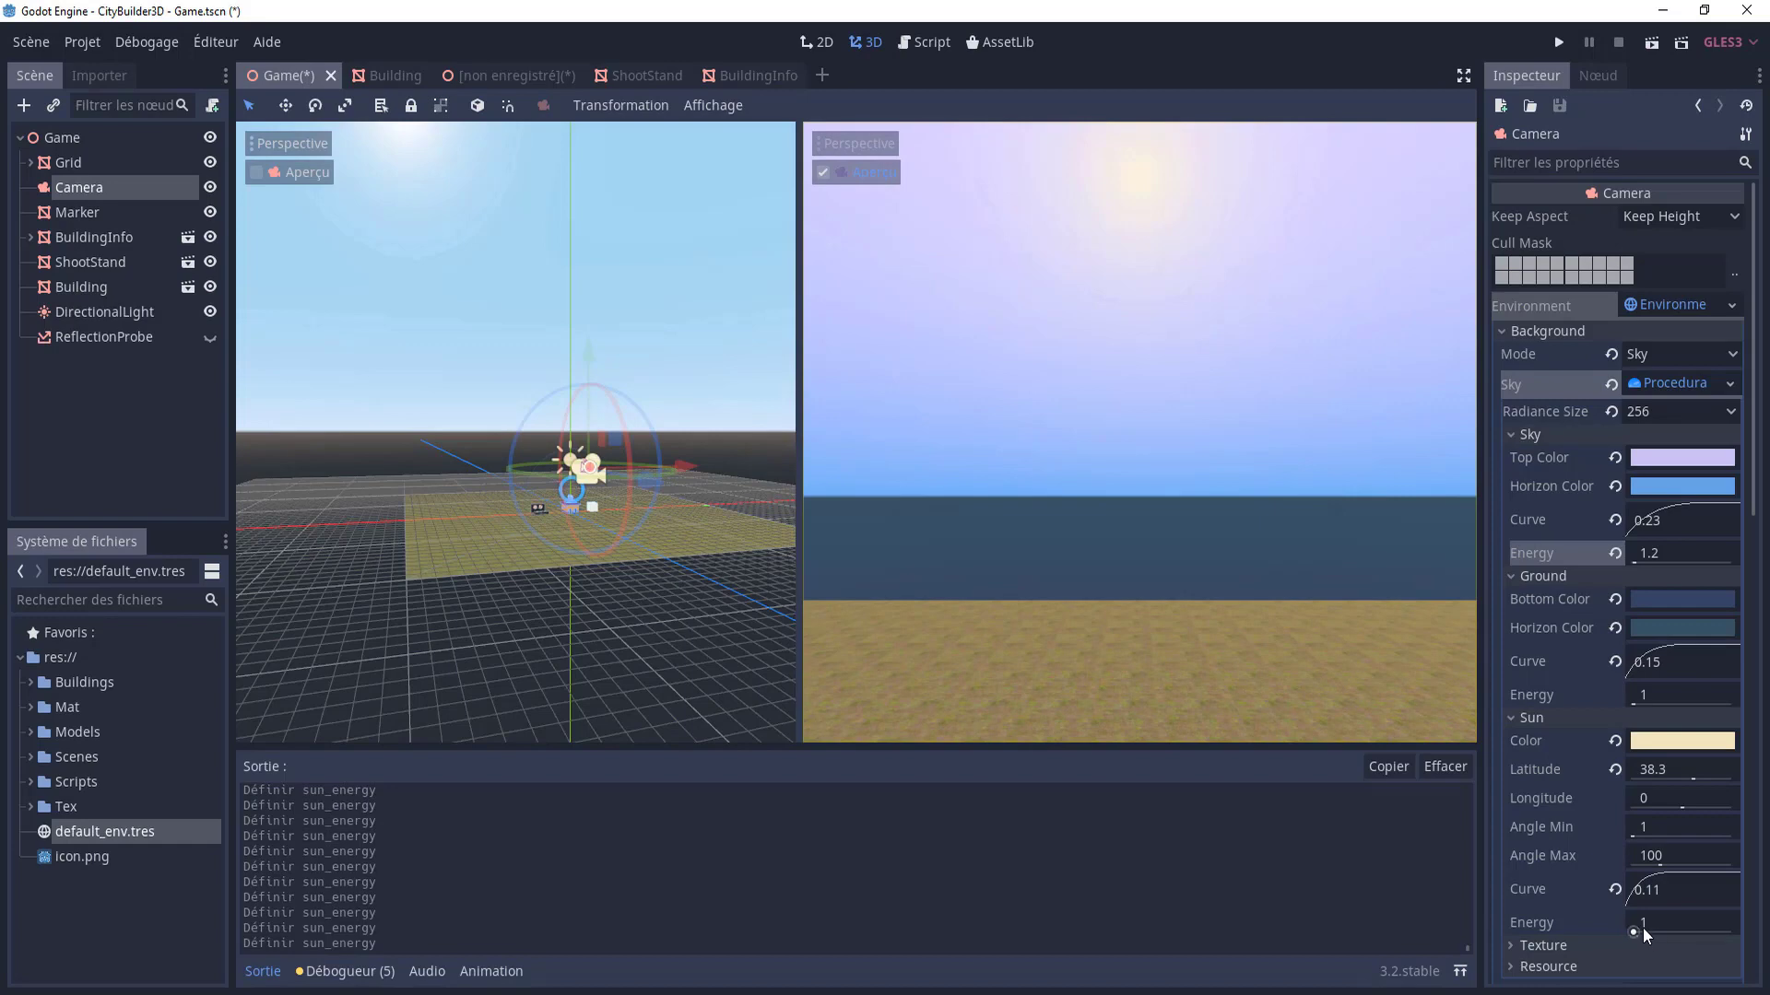
left_click(1659, 922)
type("1.5")
key("Return")
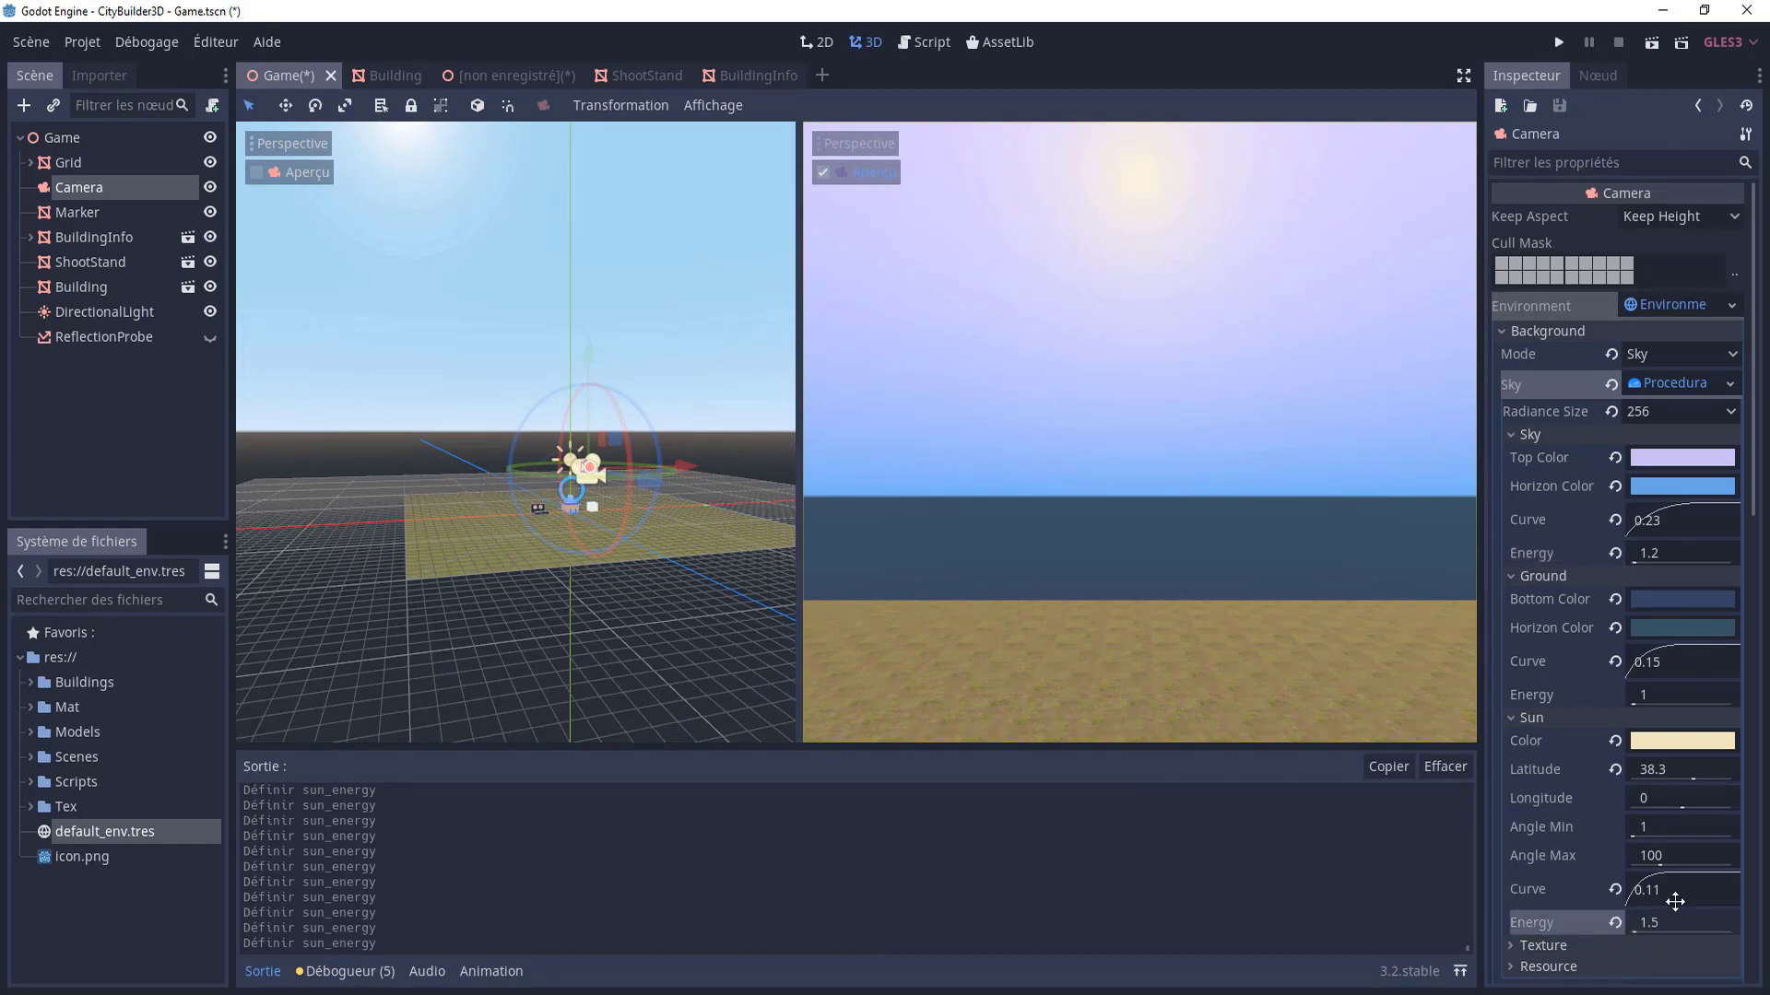
scroll(1601, 874, "down", 2)
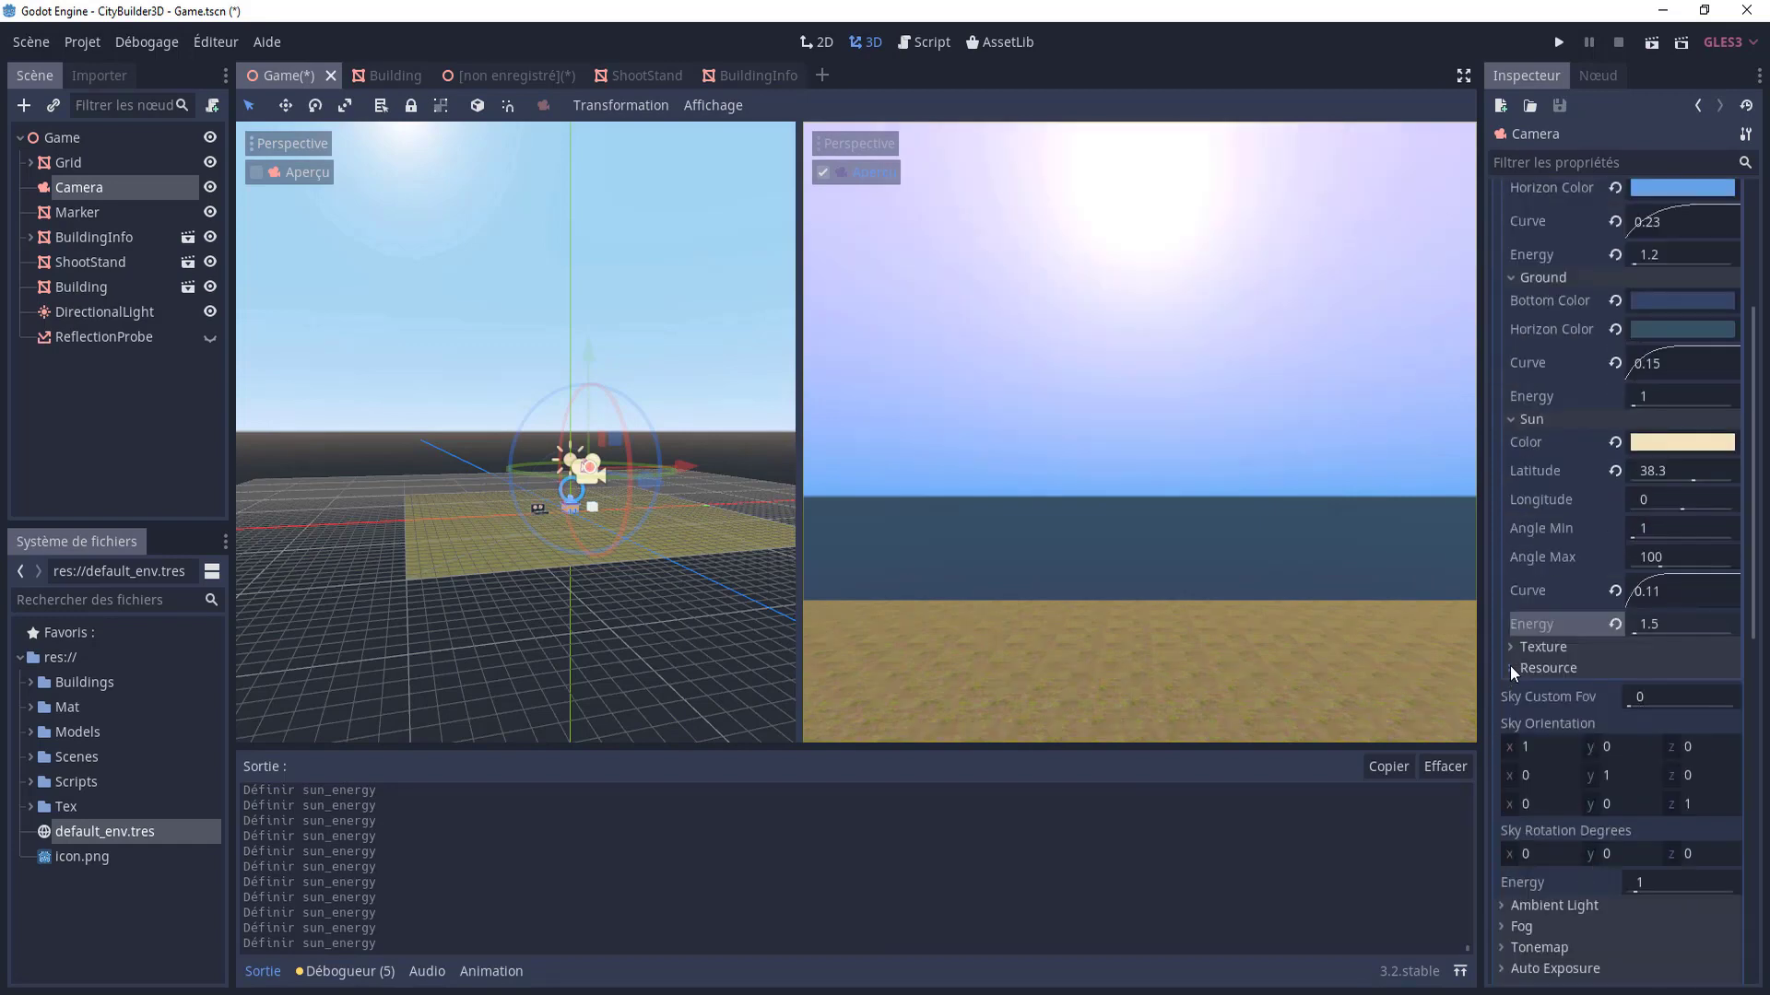
scroll(1631, 582, "up", 2)
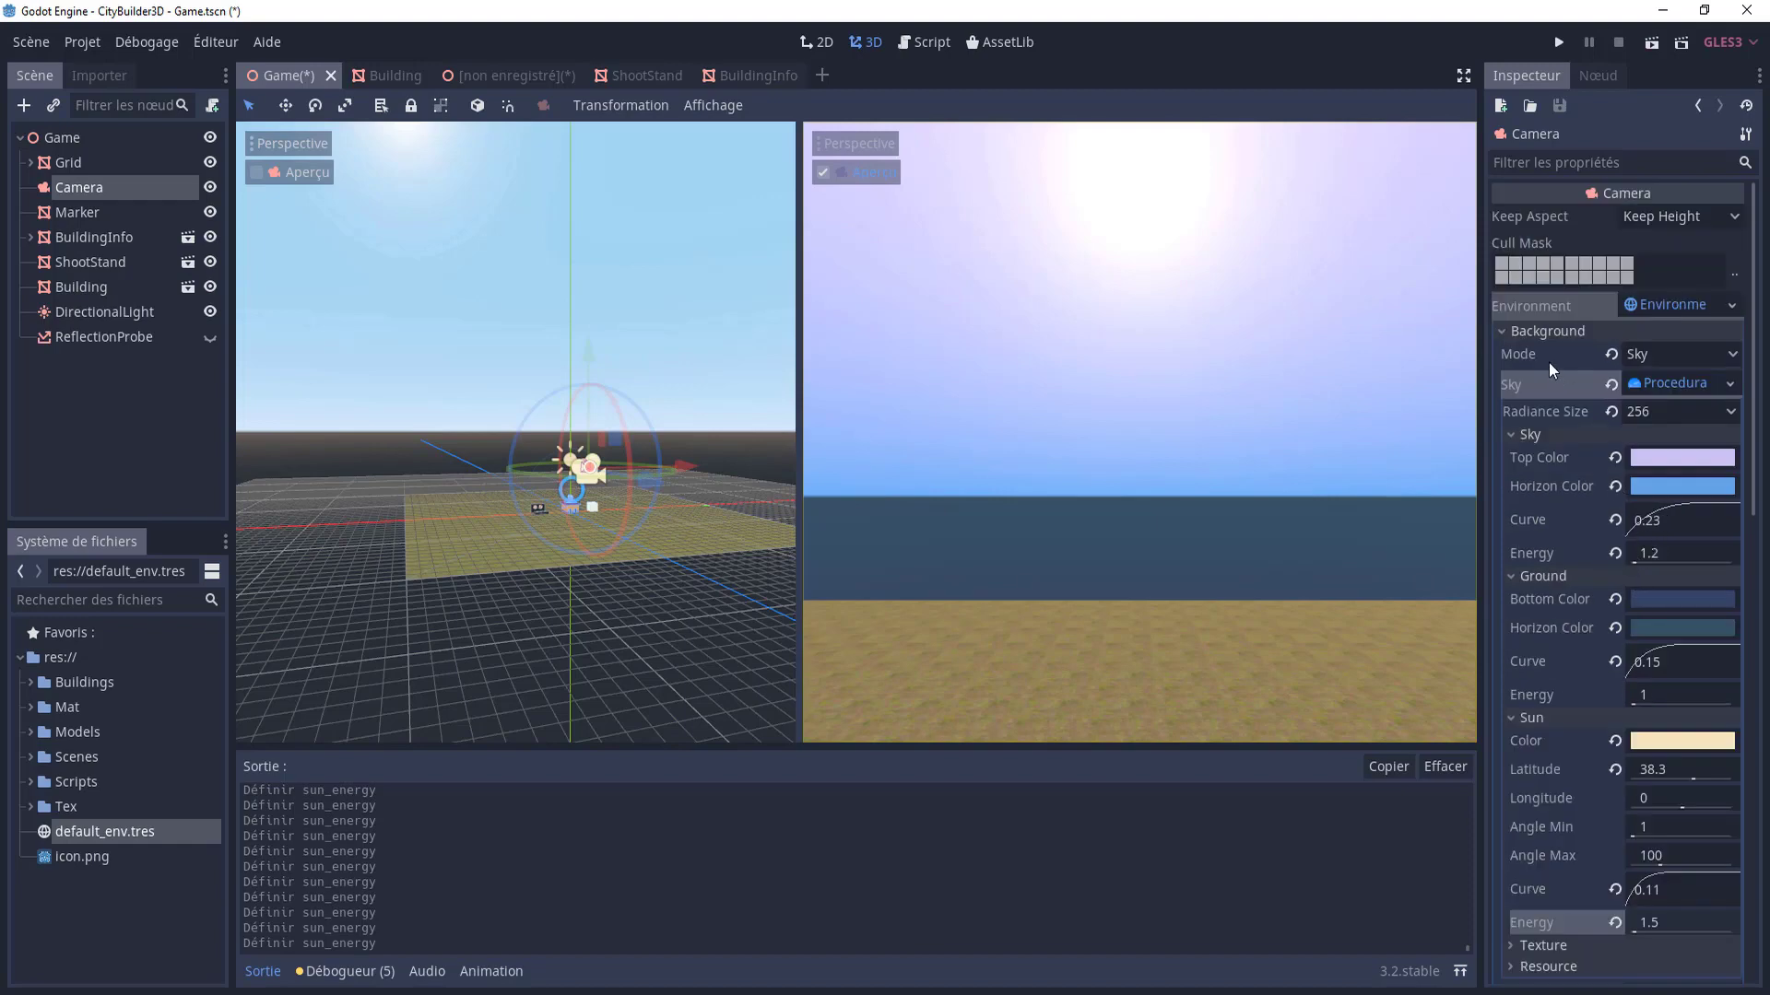
- Collapse Background and set the Camera's X rotation to -50
left_click(1501, 330)
left_click(1502, 330)
left_click(1501, 330)
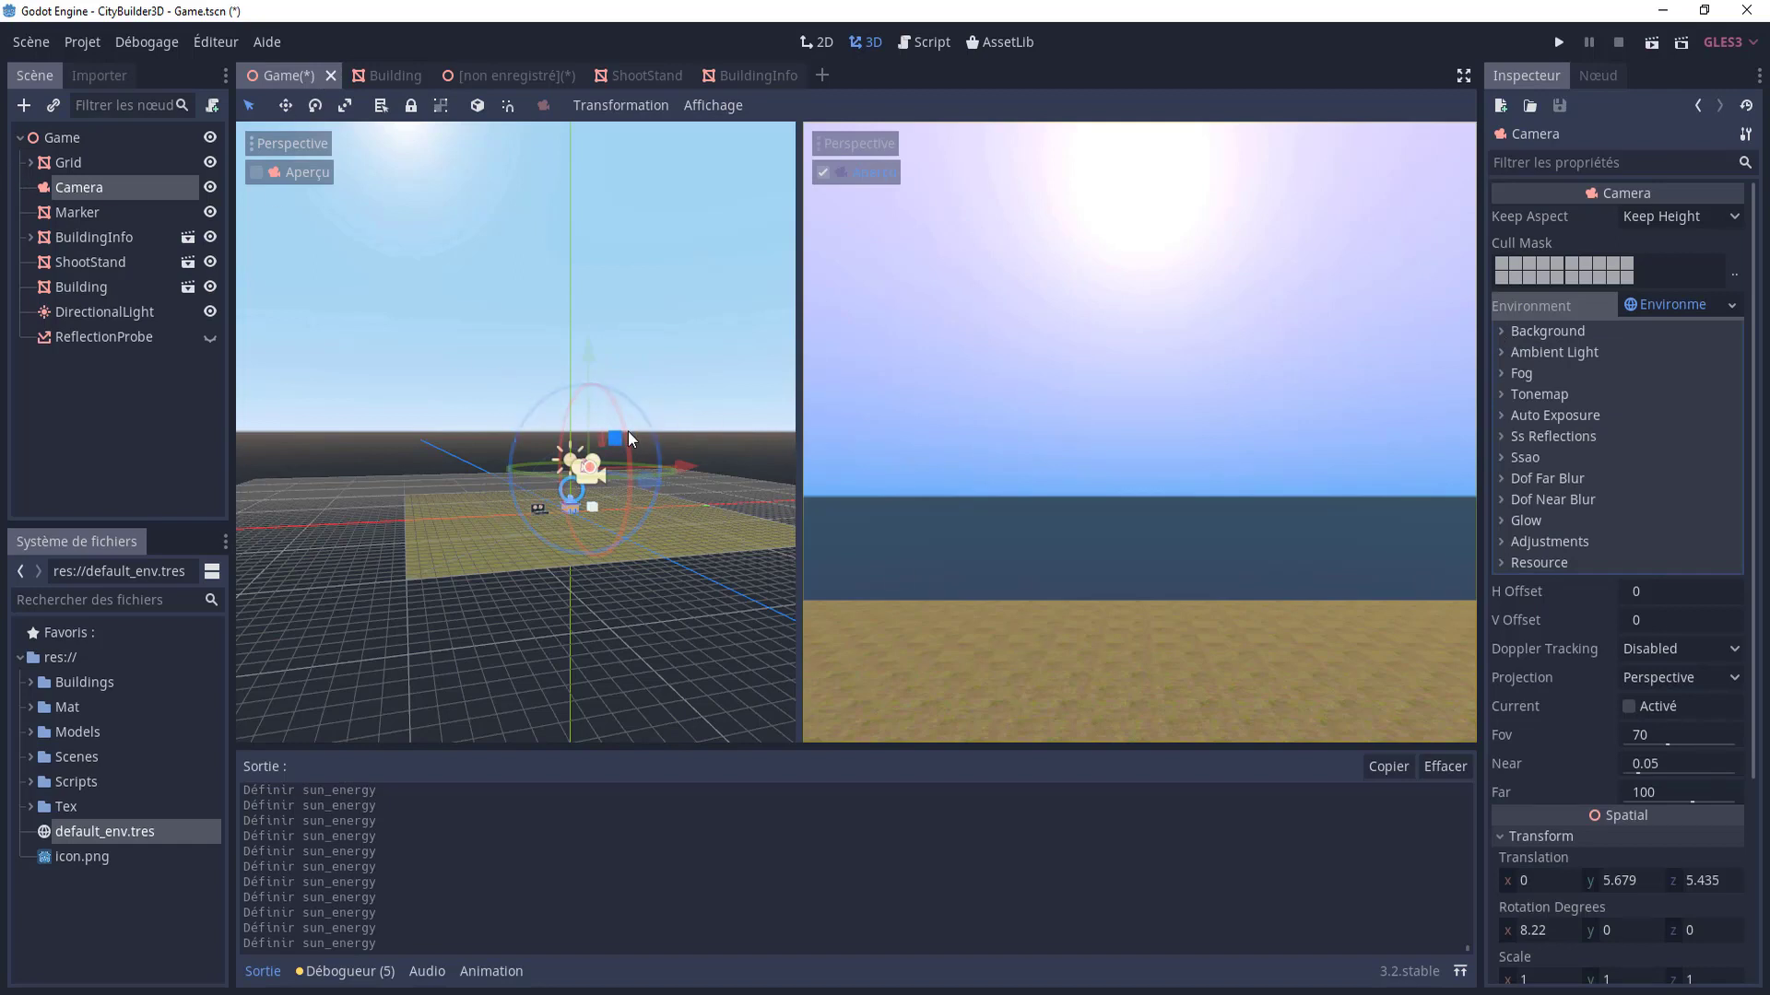
left_click_drag(626, 509, 750, 549)
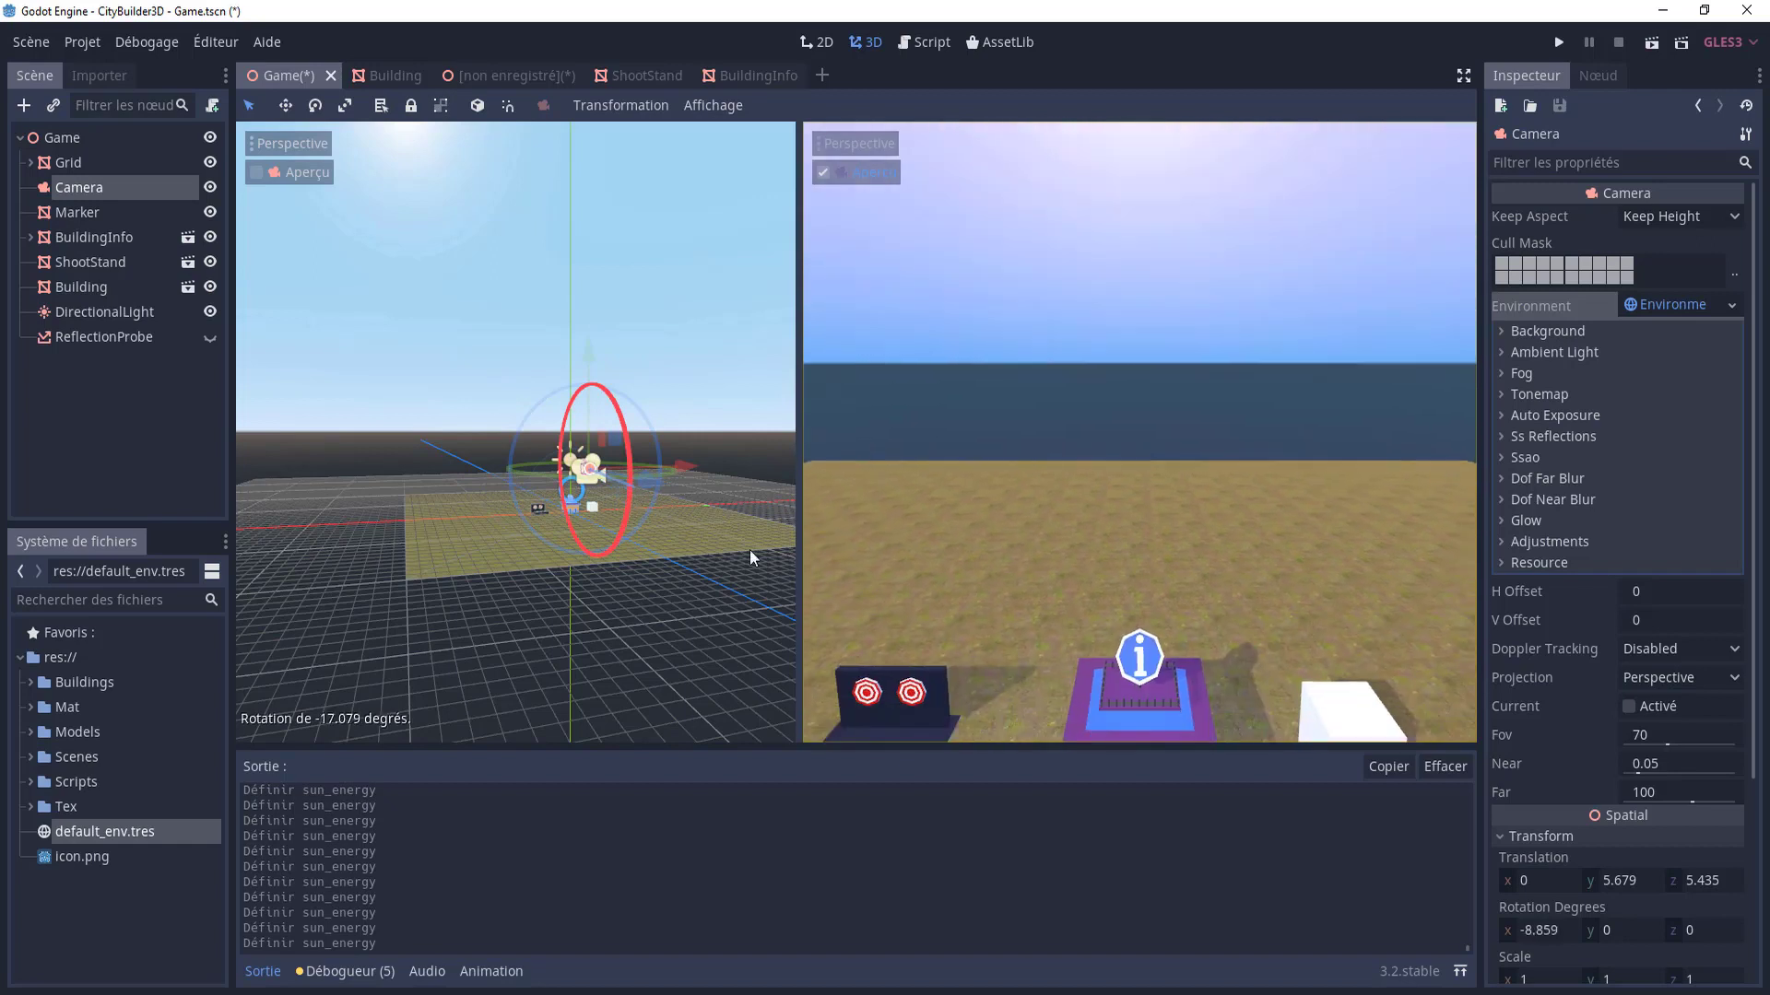
left_click(1565, 930)
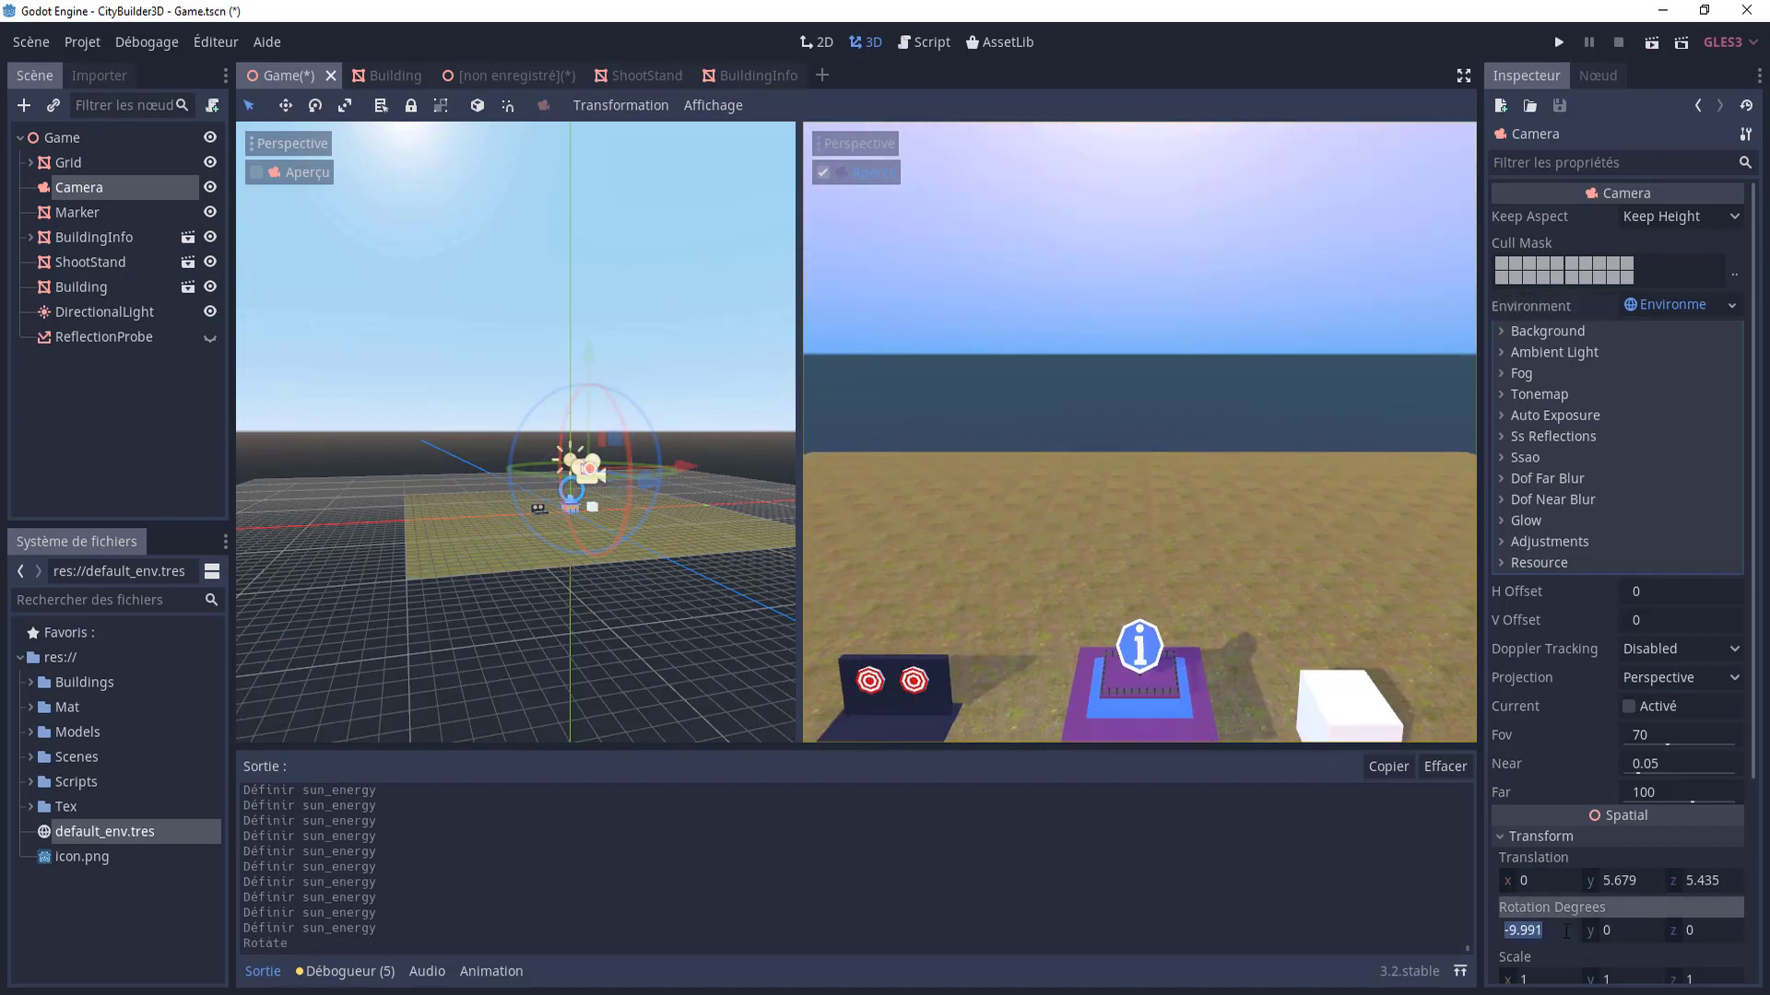
type("-50")
key("Return")
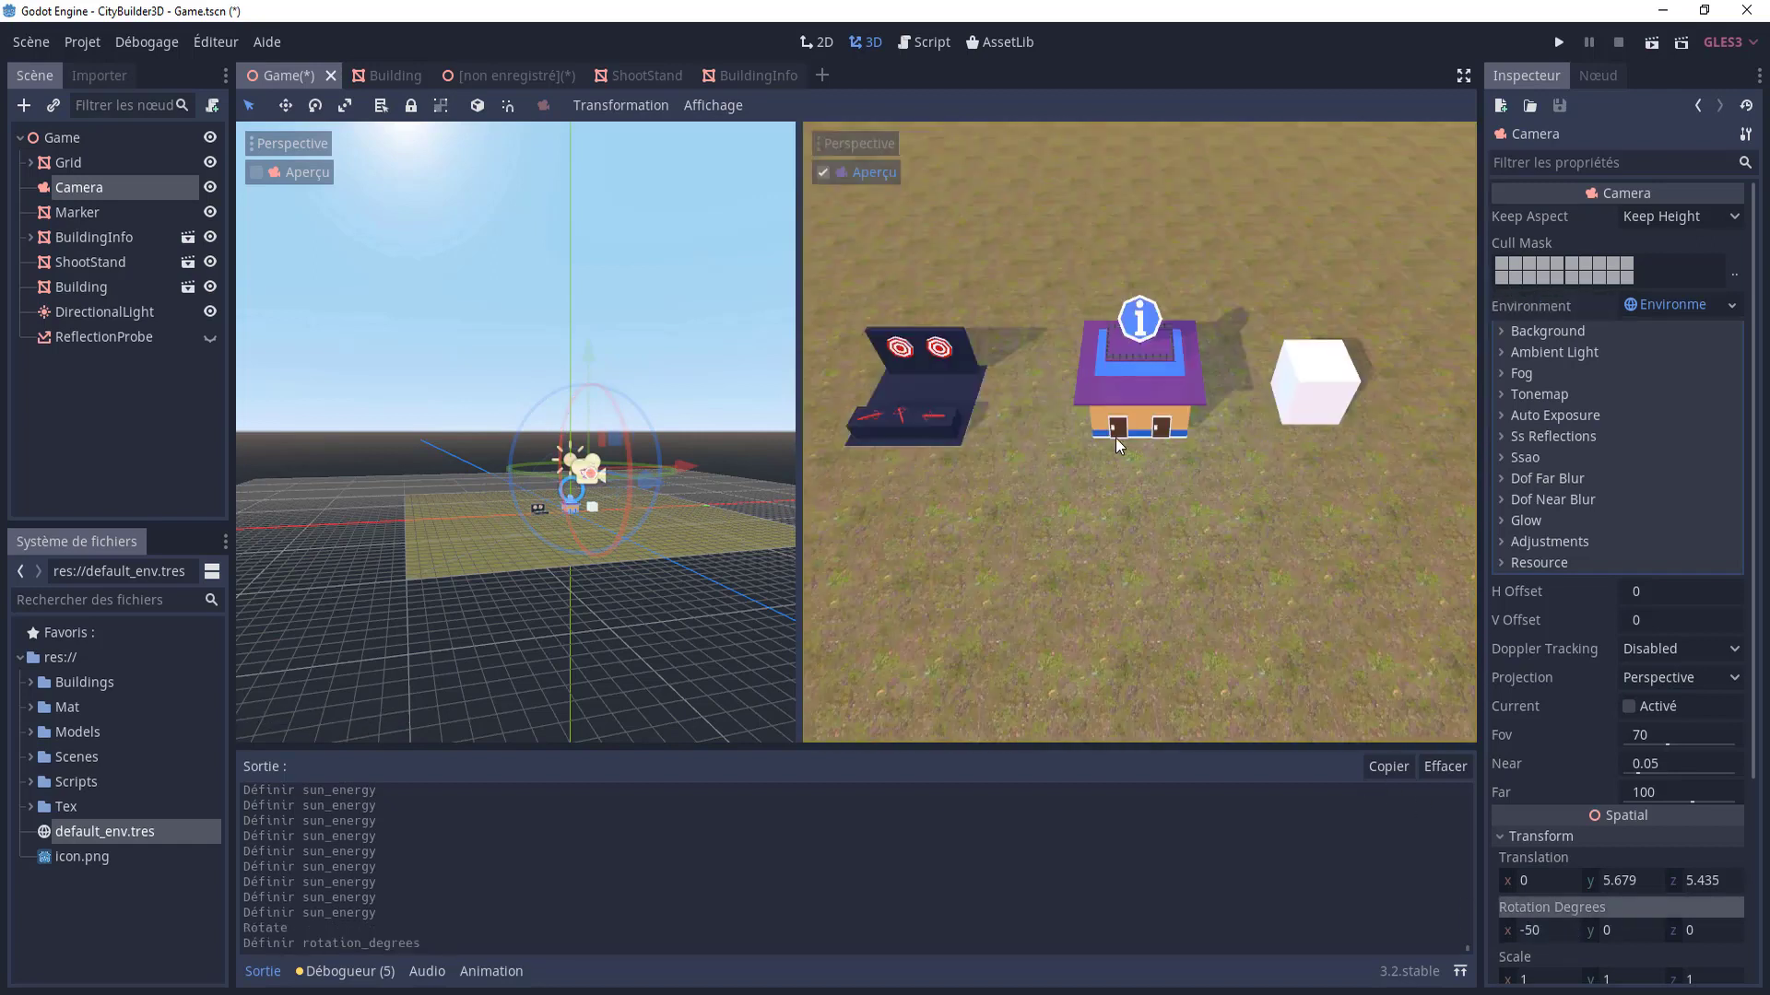
- Raise the camera to y 8.482, pull it back to z 9.37, and show the ReflectionProbe
left_click_drag(594, 341, 614, 317)
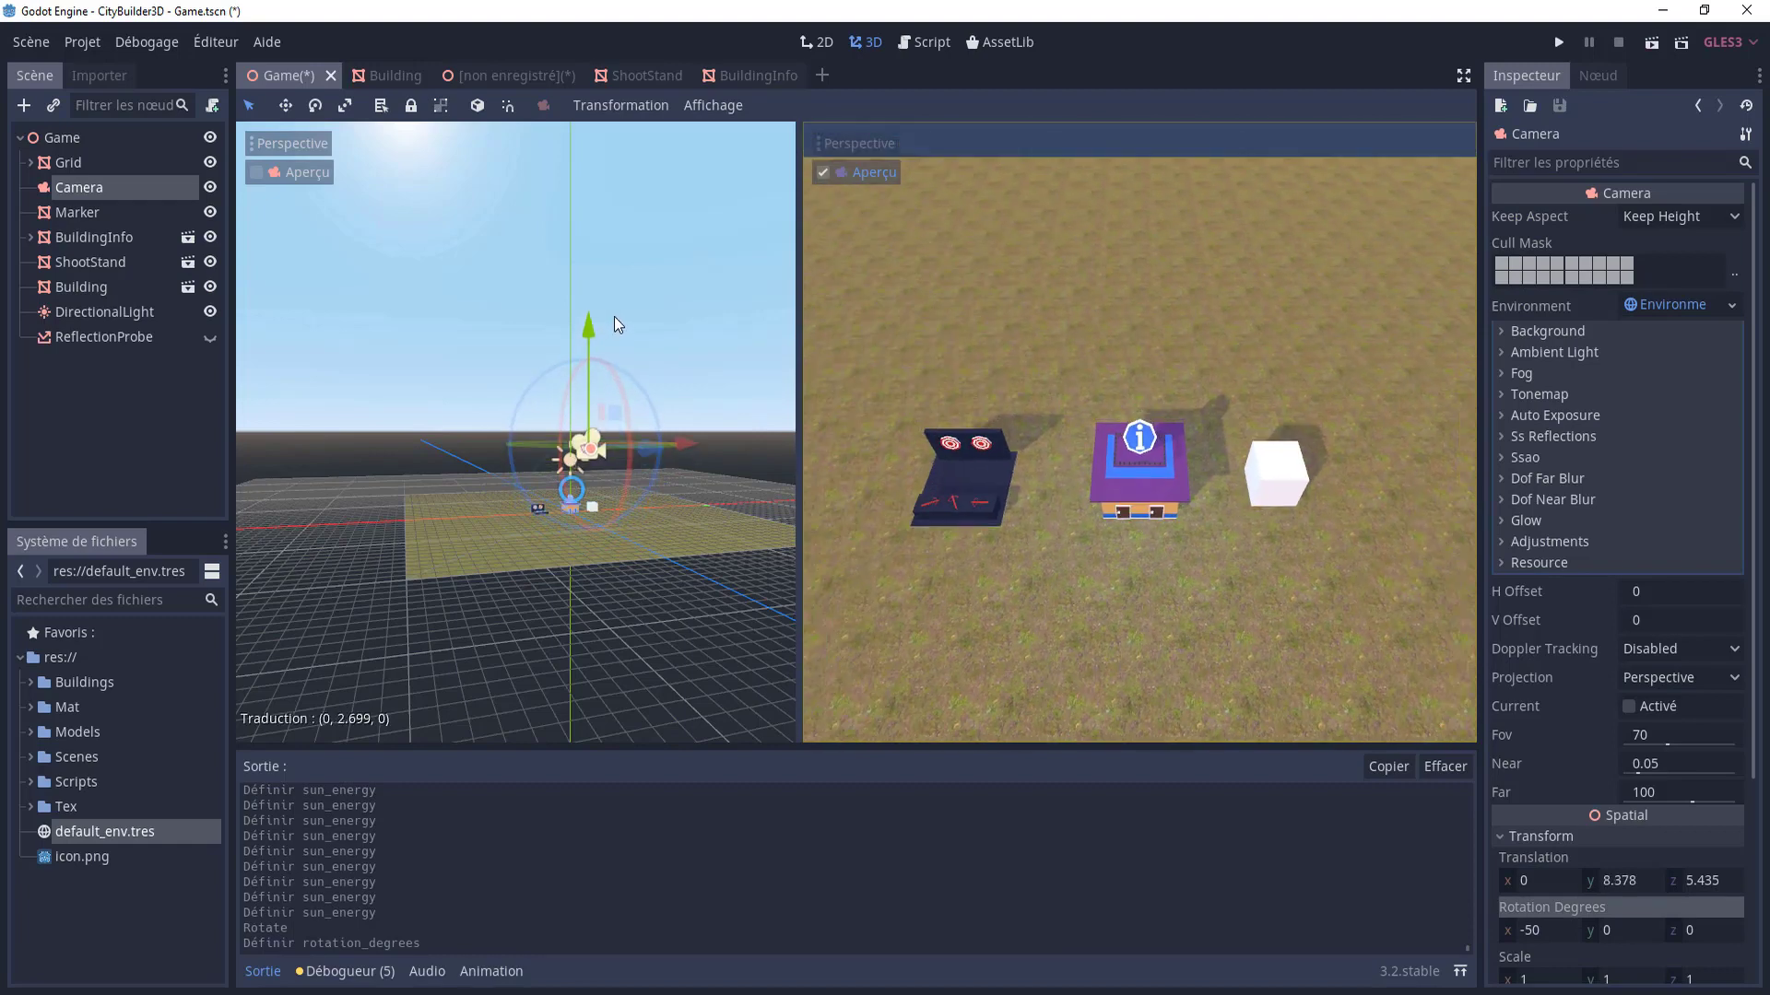
middle_click_drag(696, 442, 729, 466)
left_click_drag(729, 465, 750, 500)
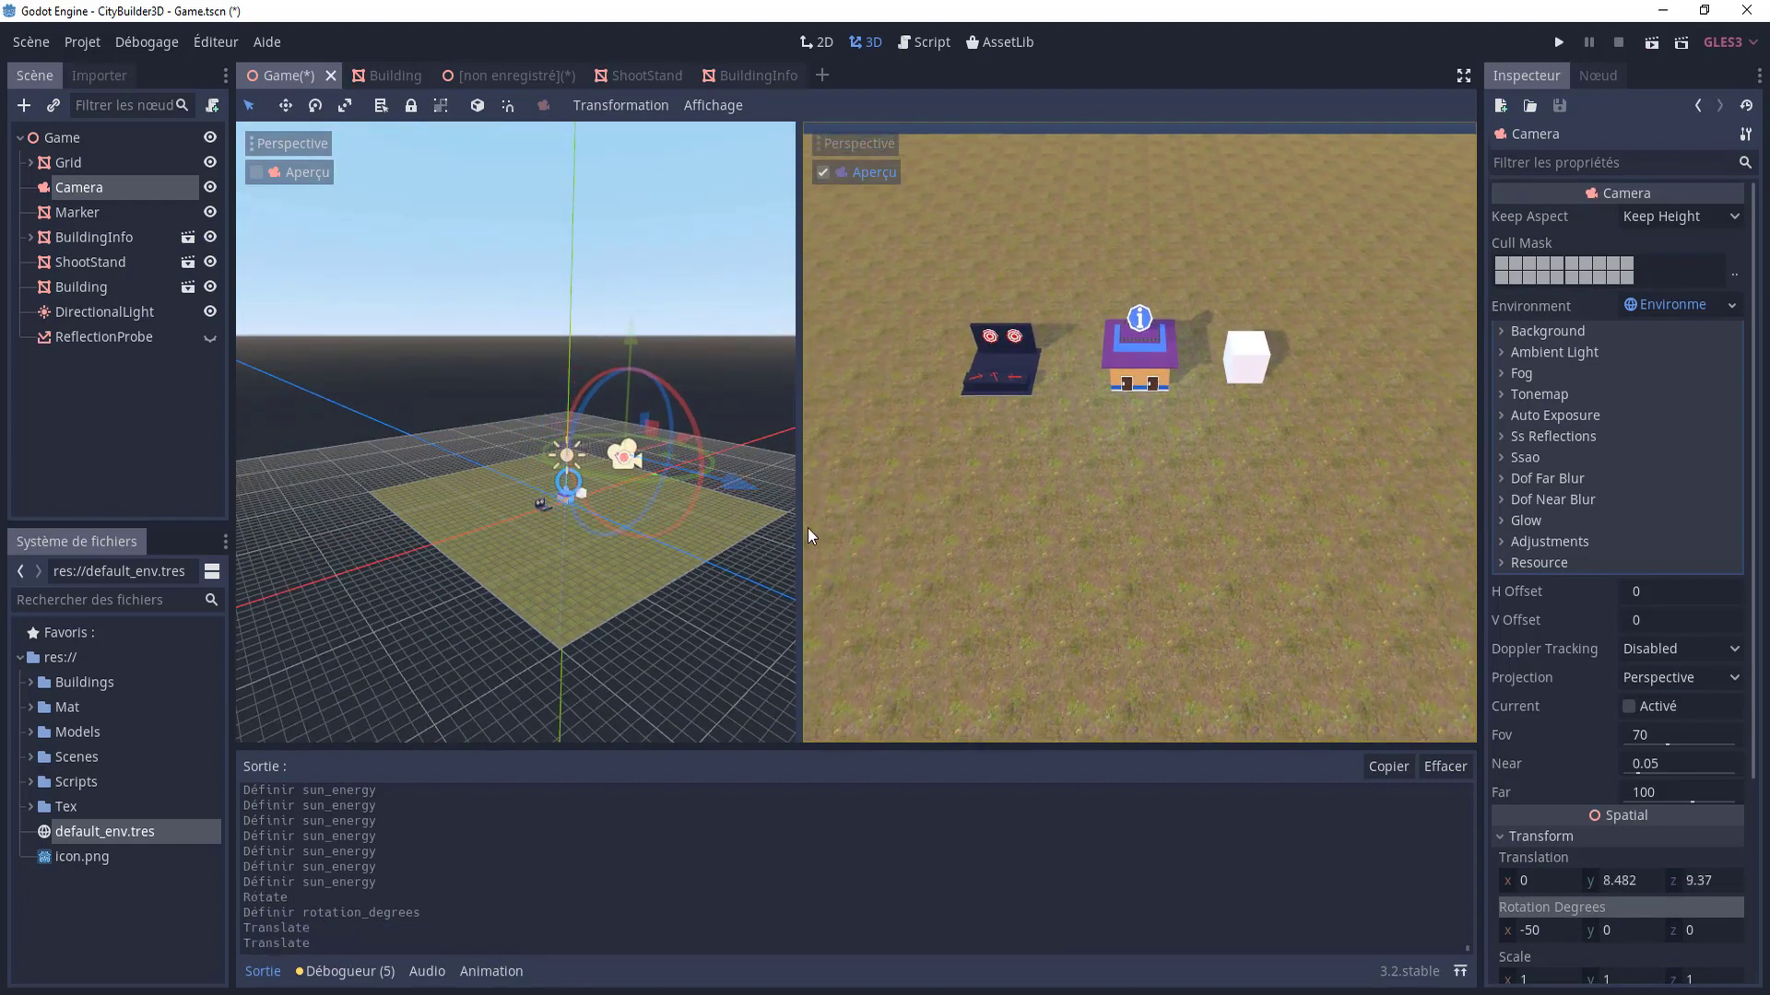
left_click(211, 337)
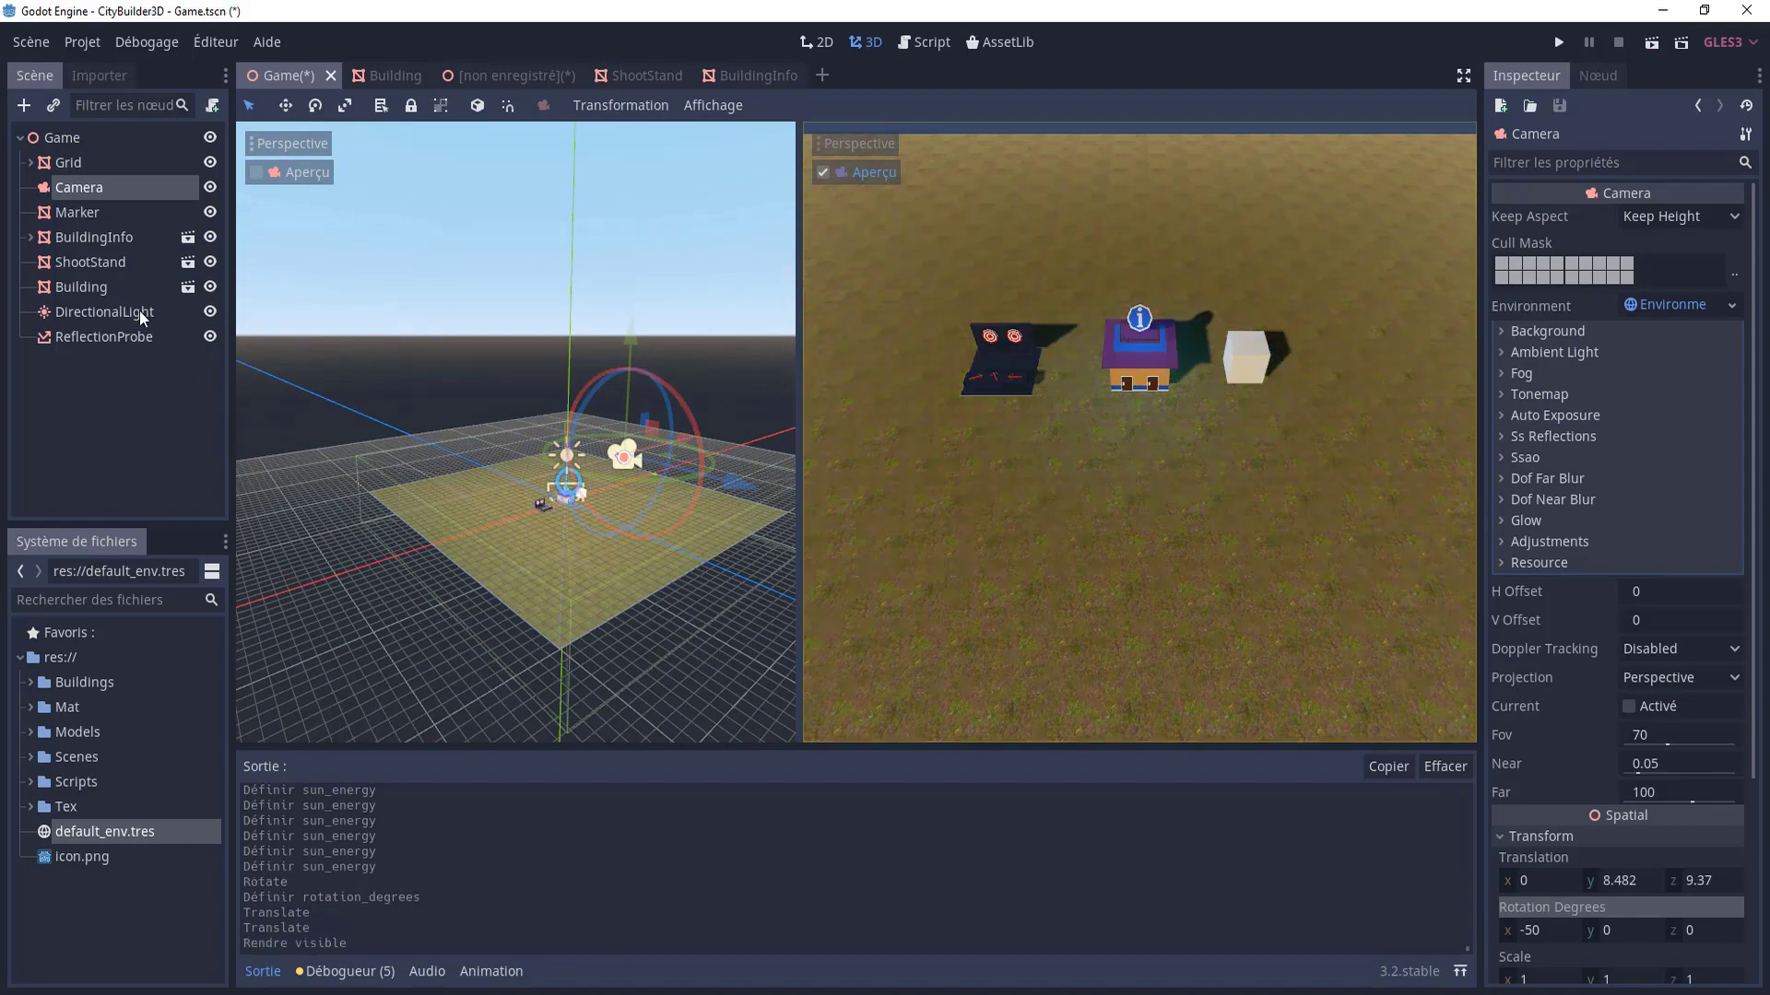
- Set the DirectionalLight's energy to 1.4 and hide the ReflectionProbe again
left_click(174, 313)
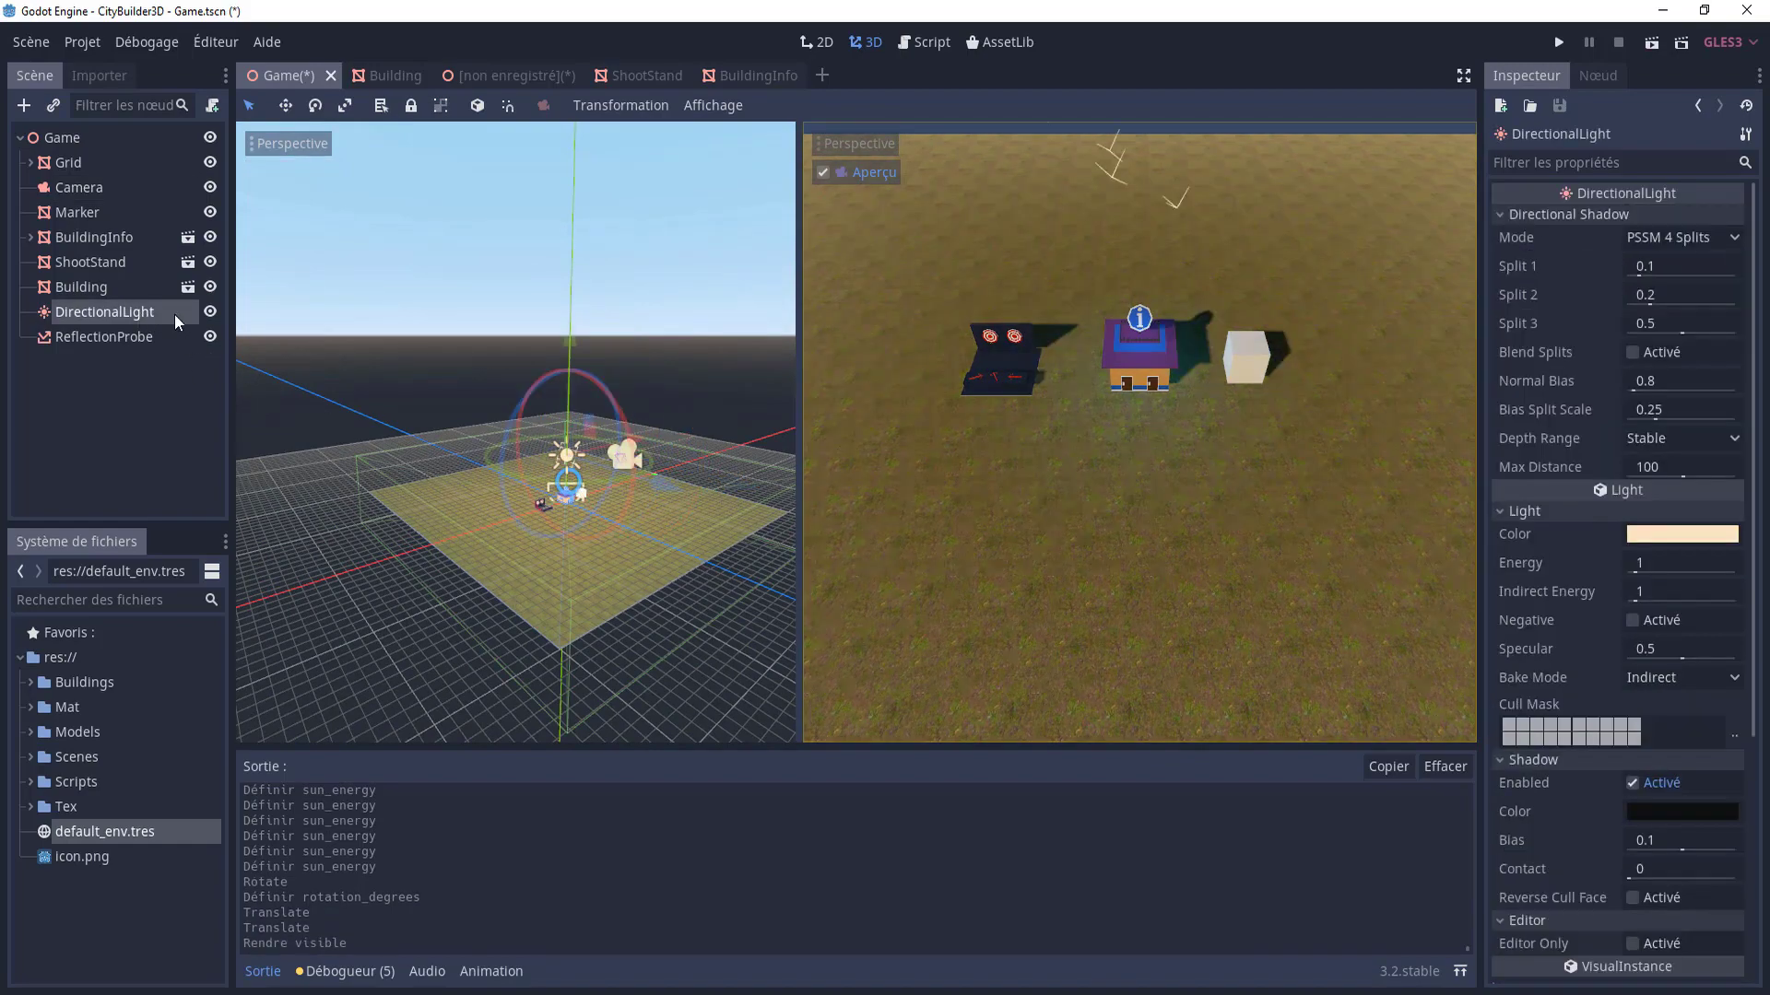
left_click(1655, 562)
type("1.2")
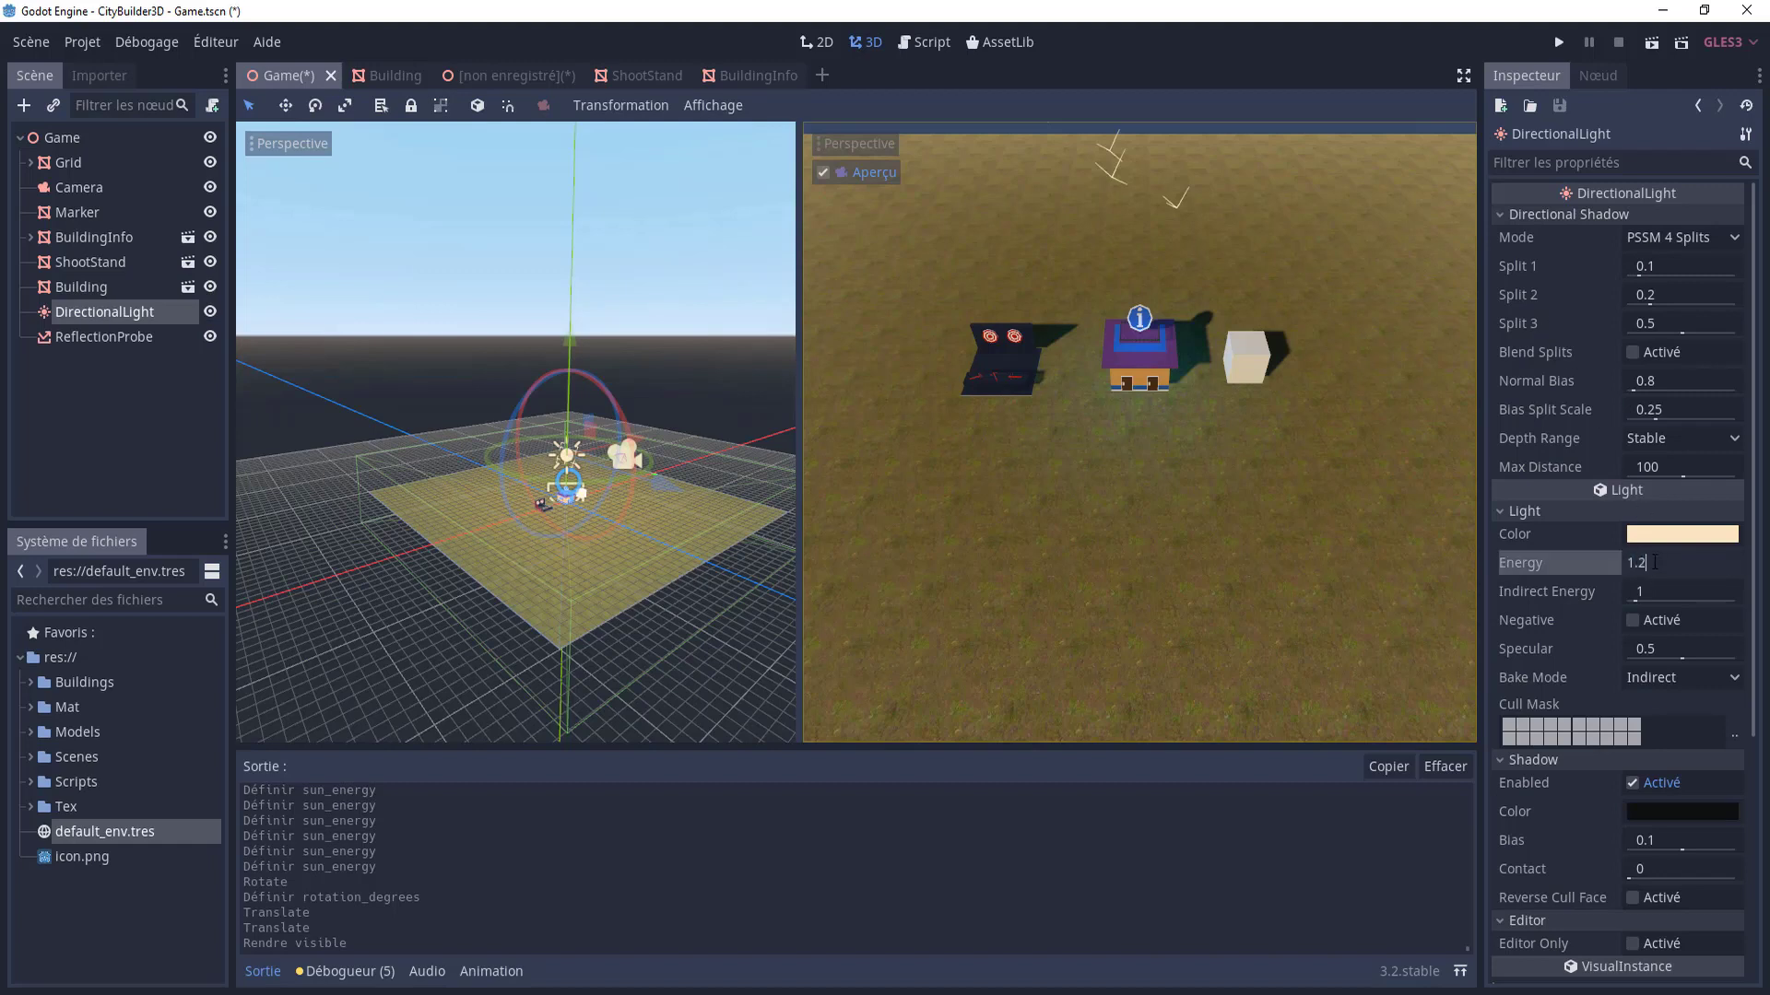
key("Return")
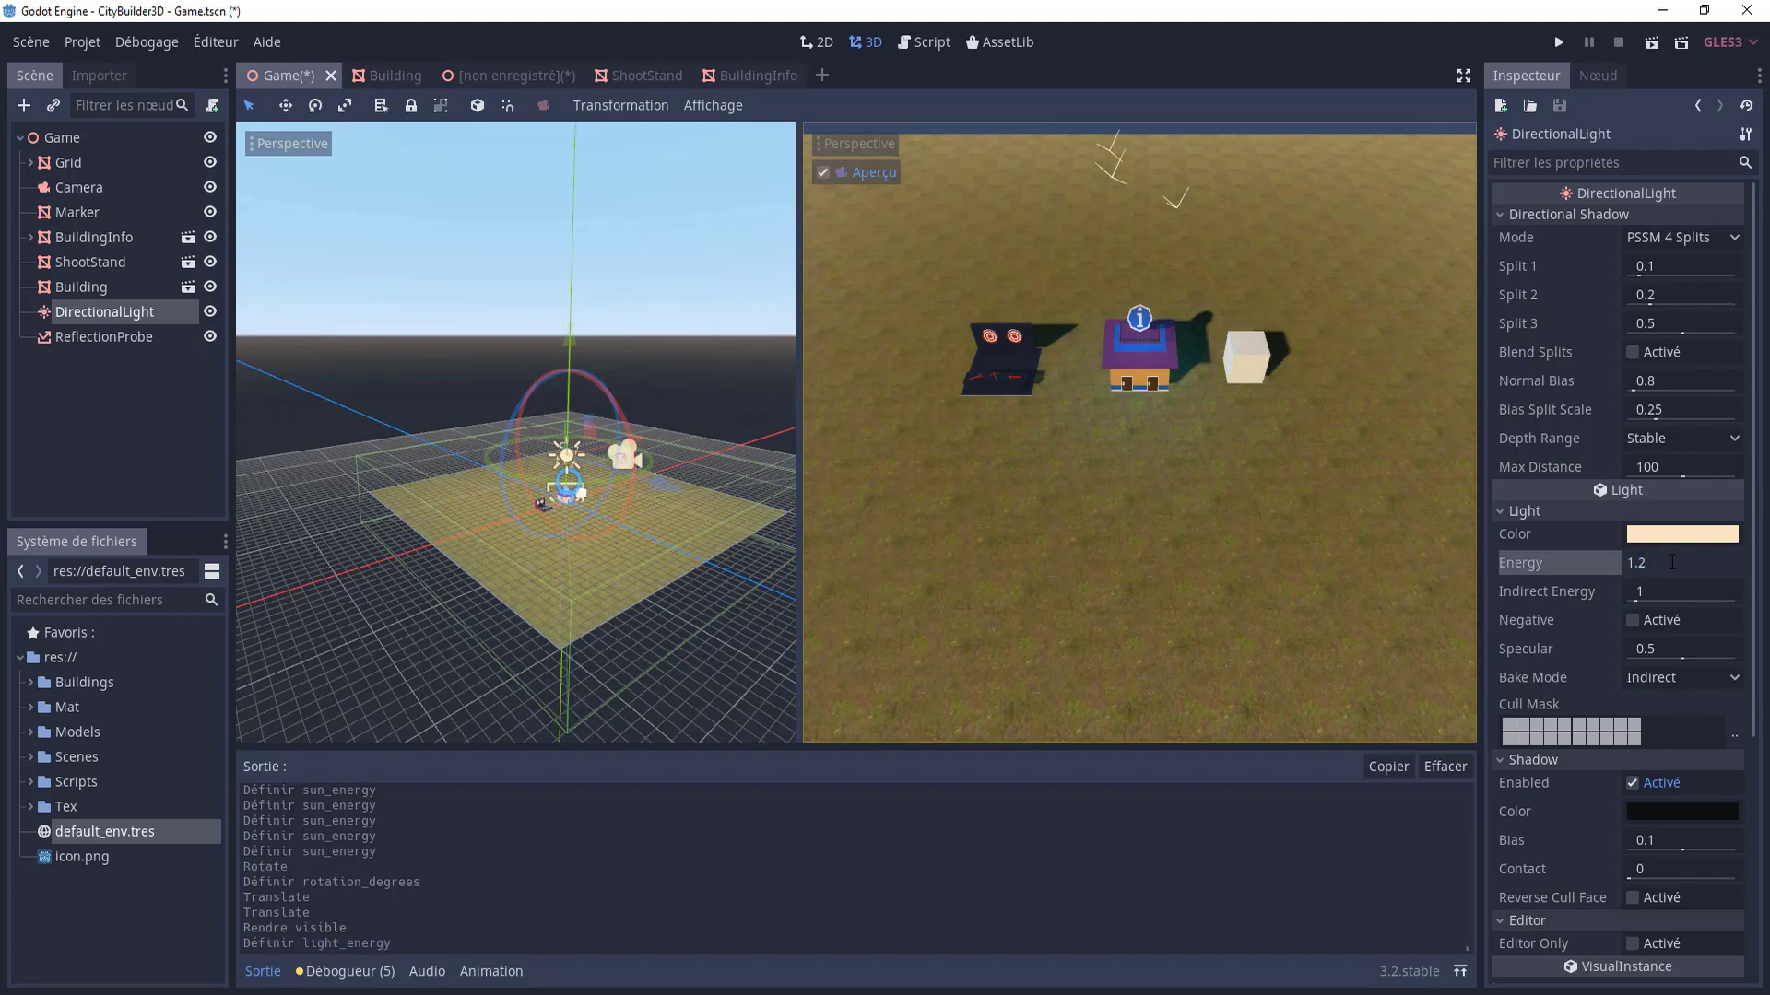
key("BackSpace")
type("4")
key("Return")
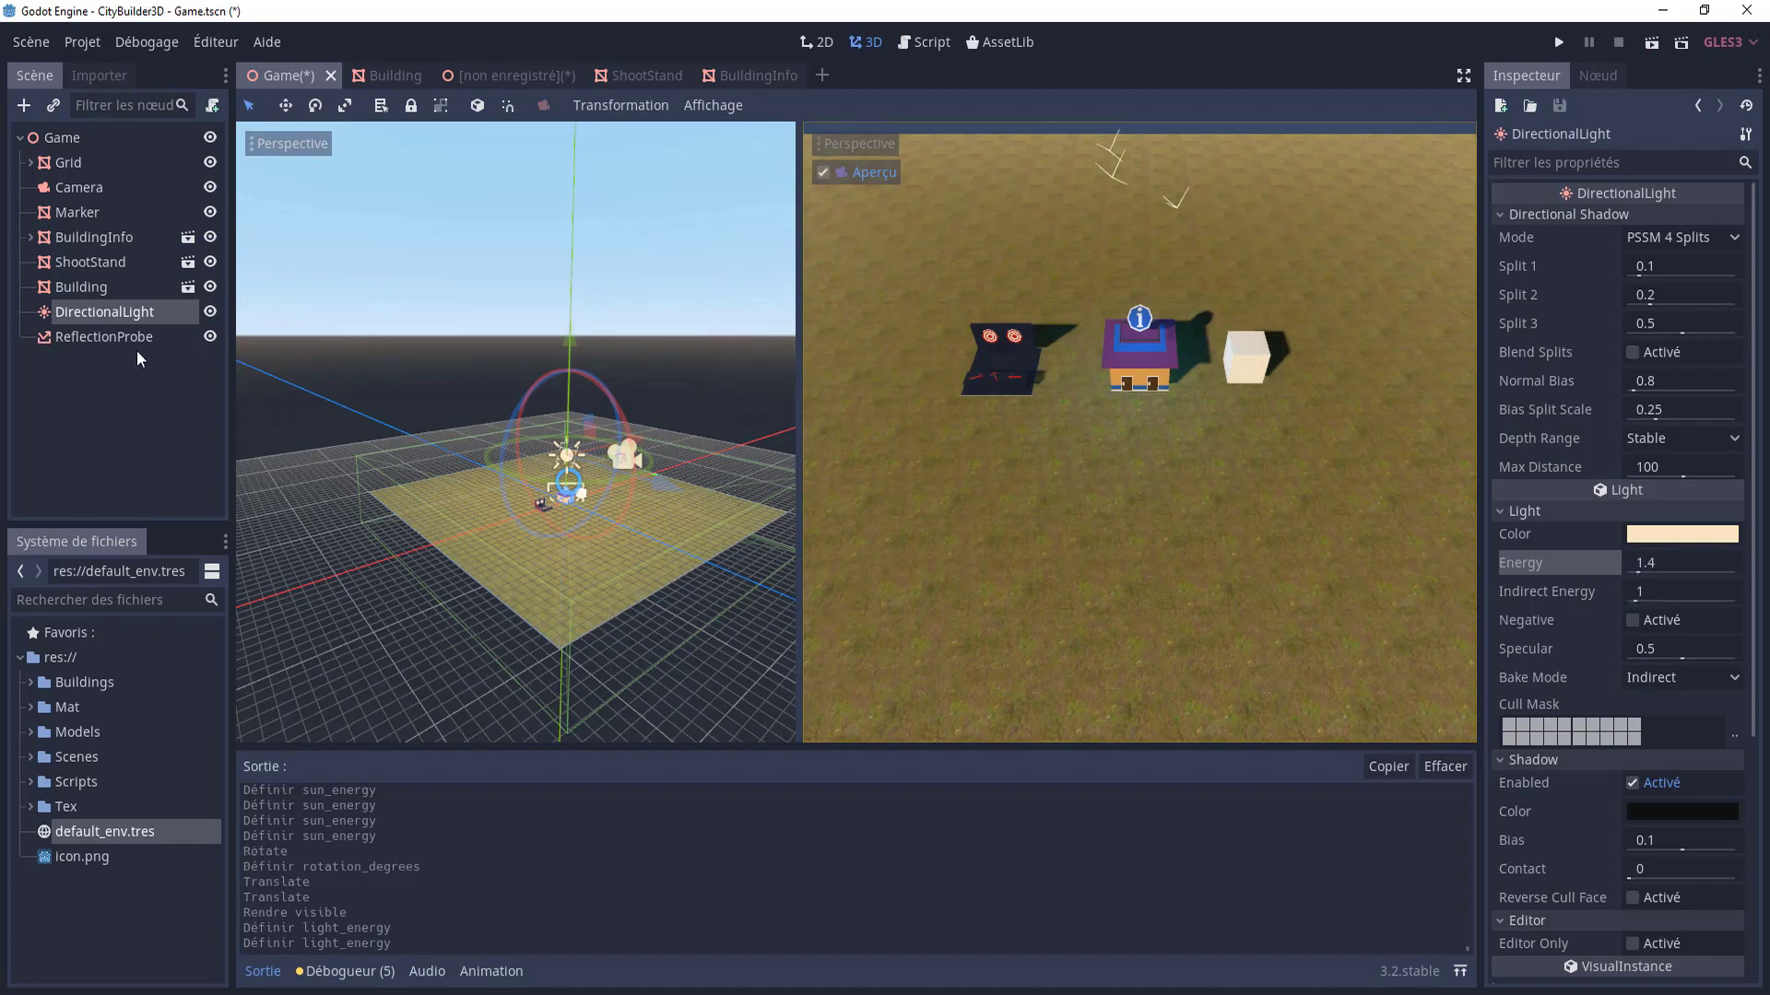
left_click(210, 337)
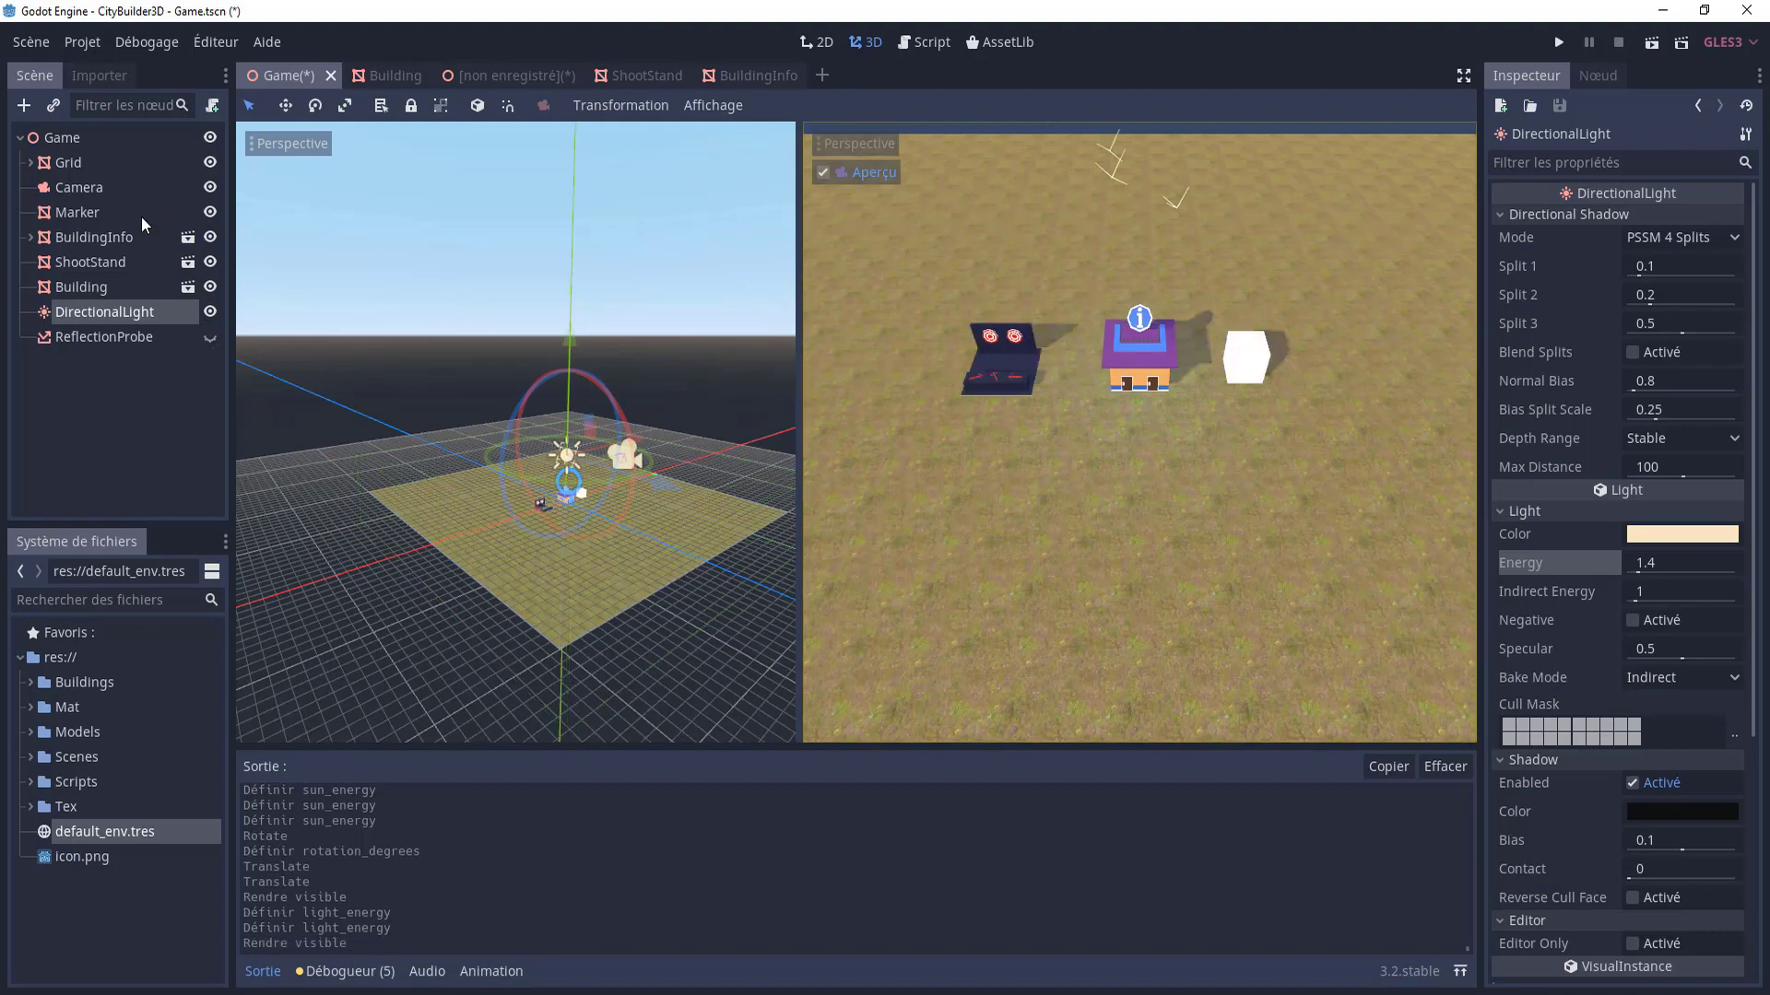
- Orbit and zoom in on the lit building and cube, then select the Camera
middle_click_drag(619, 551, 739, 535)
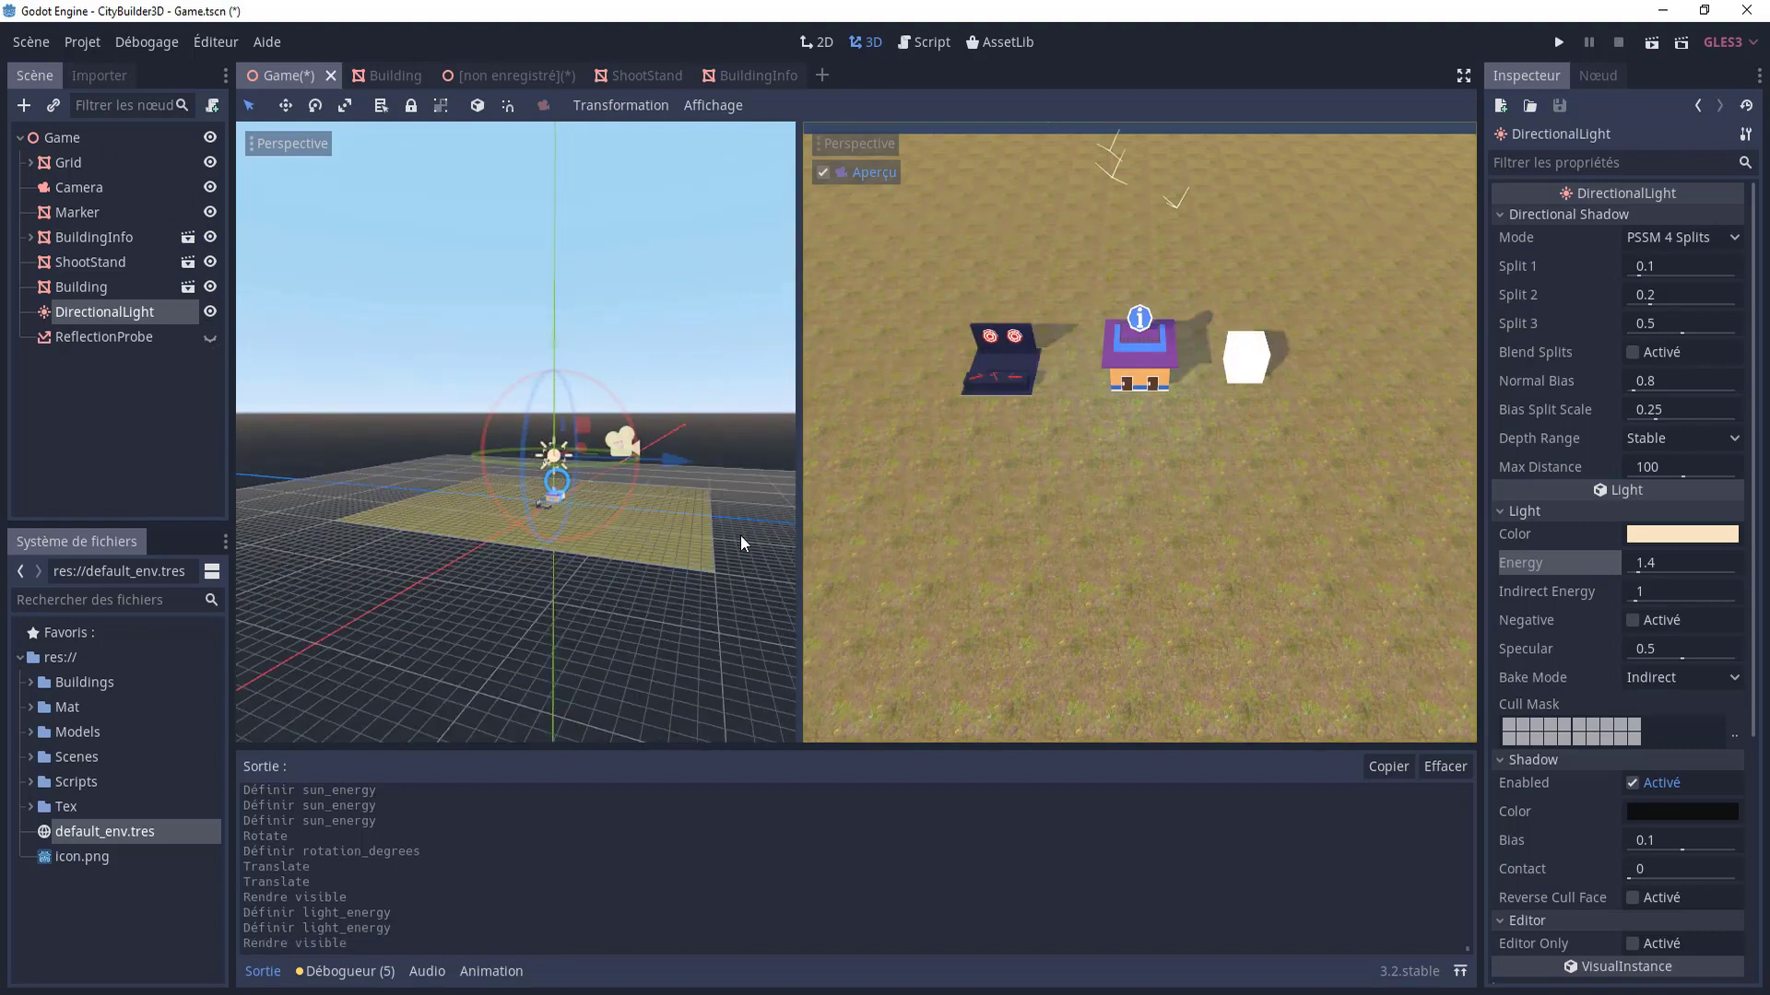
scroll(622, 528, "up", 3)
mouse_move(622, 528)
middle_mouse_down()
mouse_move(640, 501)
mouse_move(442, 408)
mouse_move(344, 562)
mouse_move(457, 435)
mouse_move(500, 495)
middle_mouse_up()
scroll(498, 475, "up", 2)
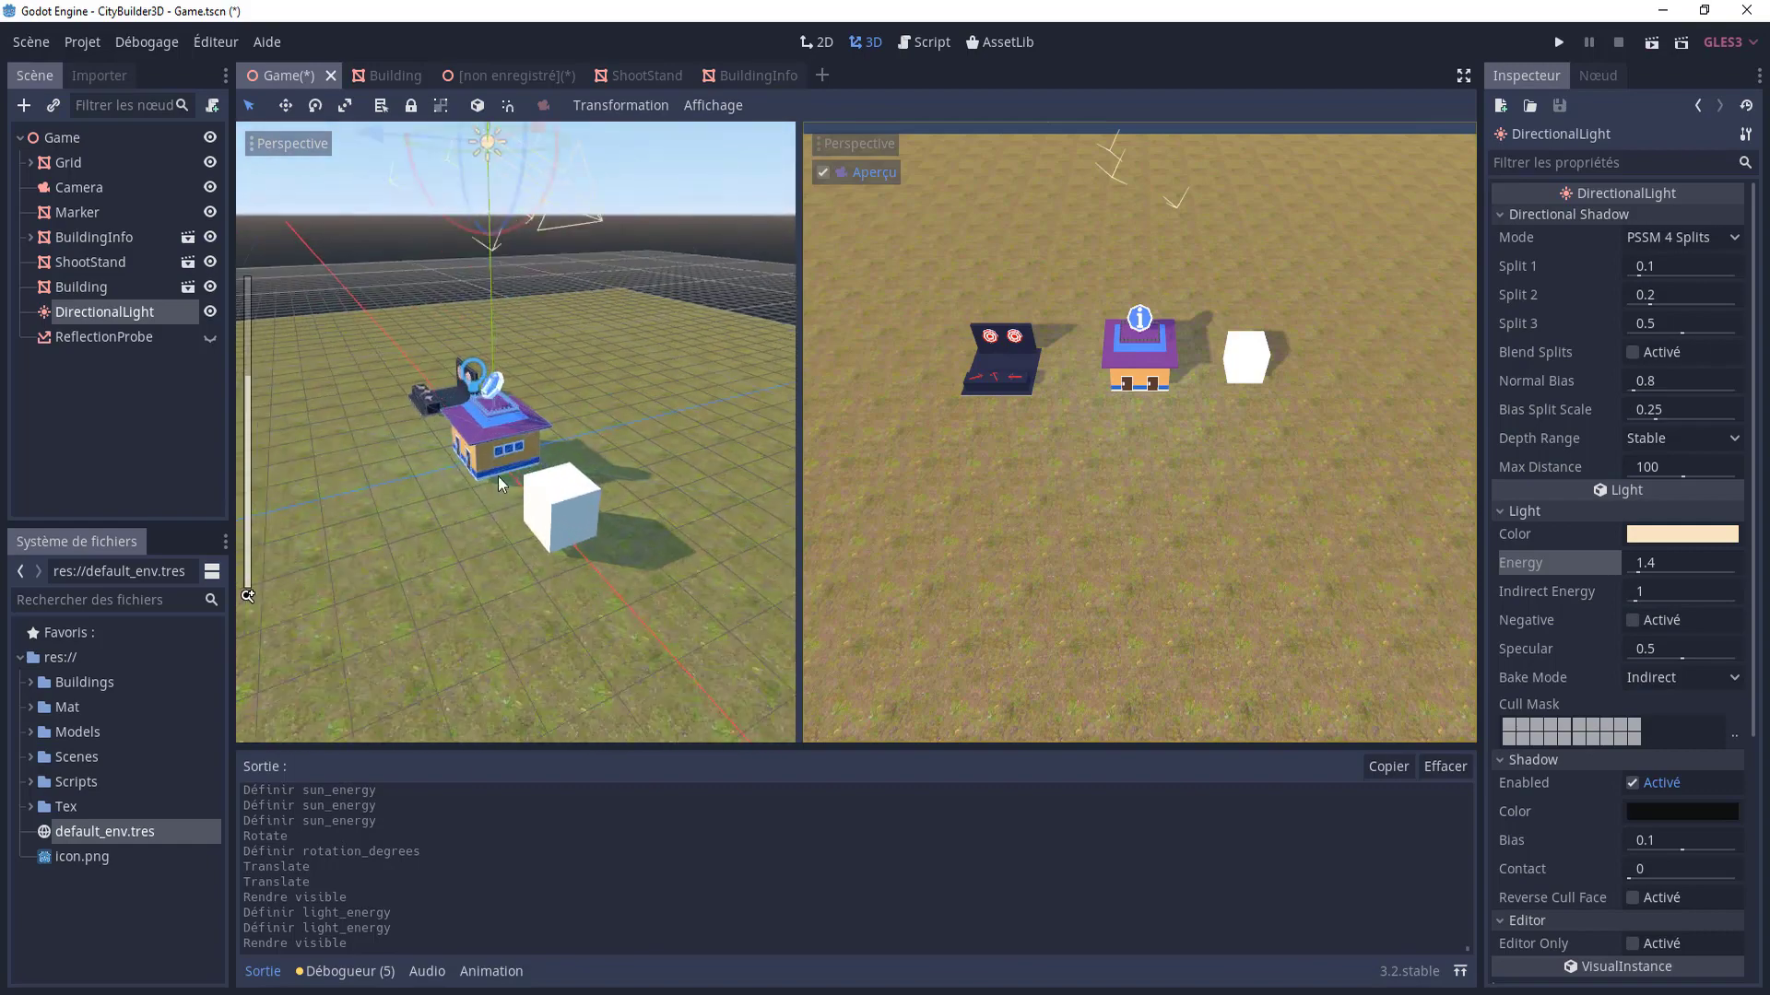
scroll(580, 430, "up", 3)
mouse_move(580, 430)
middle_mouse_down()
mouse_move(700, 422)
mouse_move(422, 422)
mouse_move(498, 420)
mouse_move(703, 359)
mouse_move(545, 451)
mouse_move(737, 473)
mouse_move(263, 486)
mouse_move(501, 461)
mouse_move(358, 472)
mouse_move(566, 482)
mouse_move(506, 477)
mouse_move(540, 459)
middle_mouse_up()
scroll(497, 420, "up", 3)
scroll(545, 465, "down", 3)
scroll(502, 467, "up", 3)
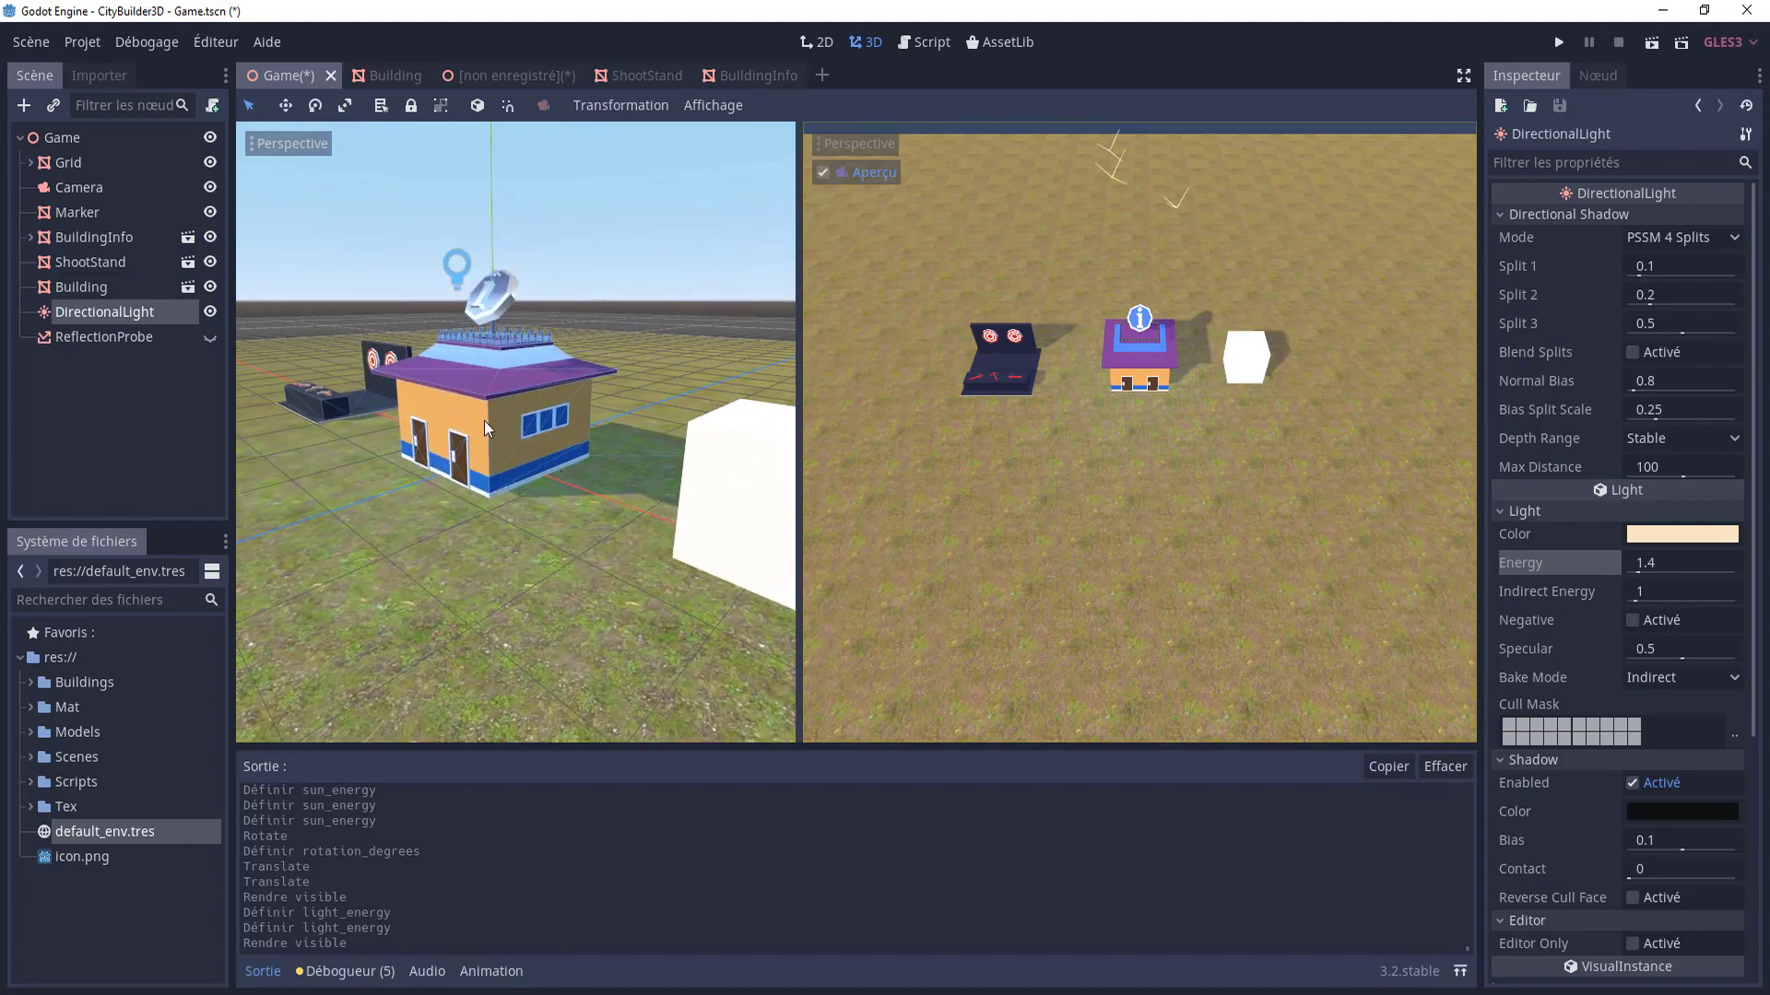
left_click(105, 185)
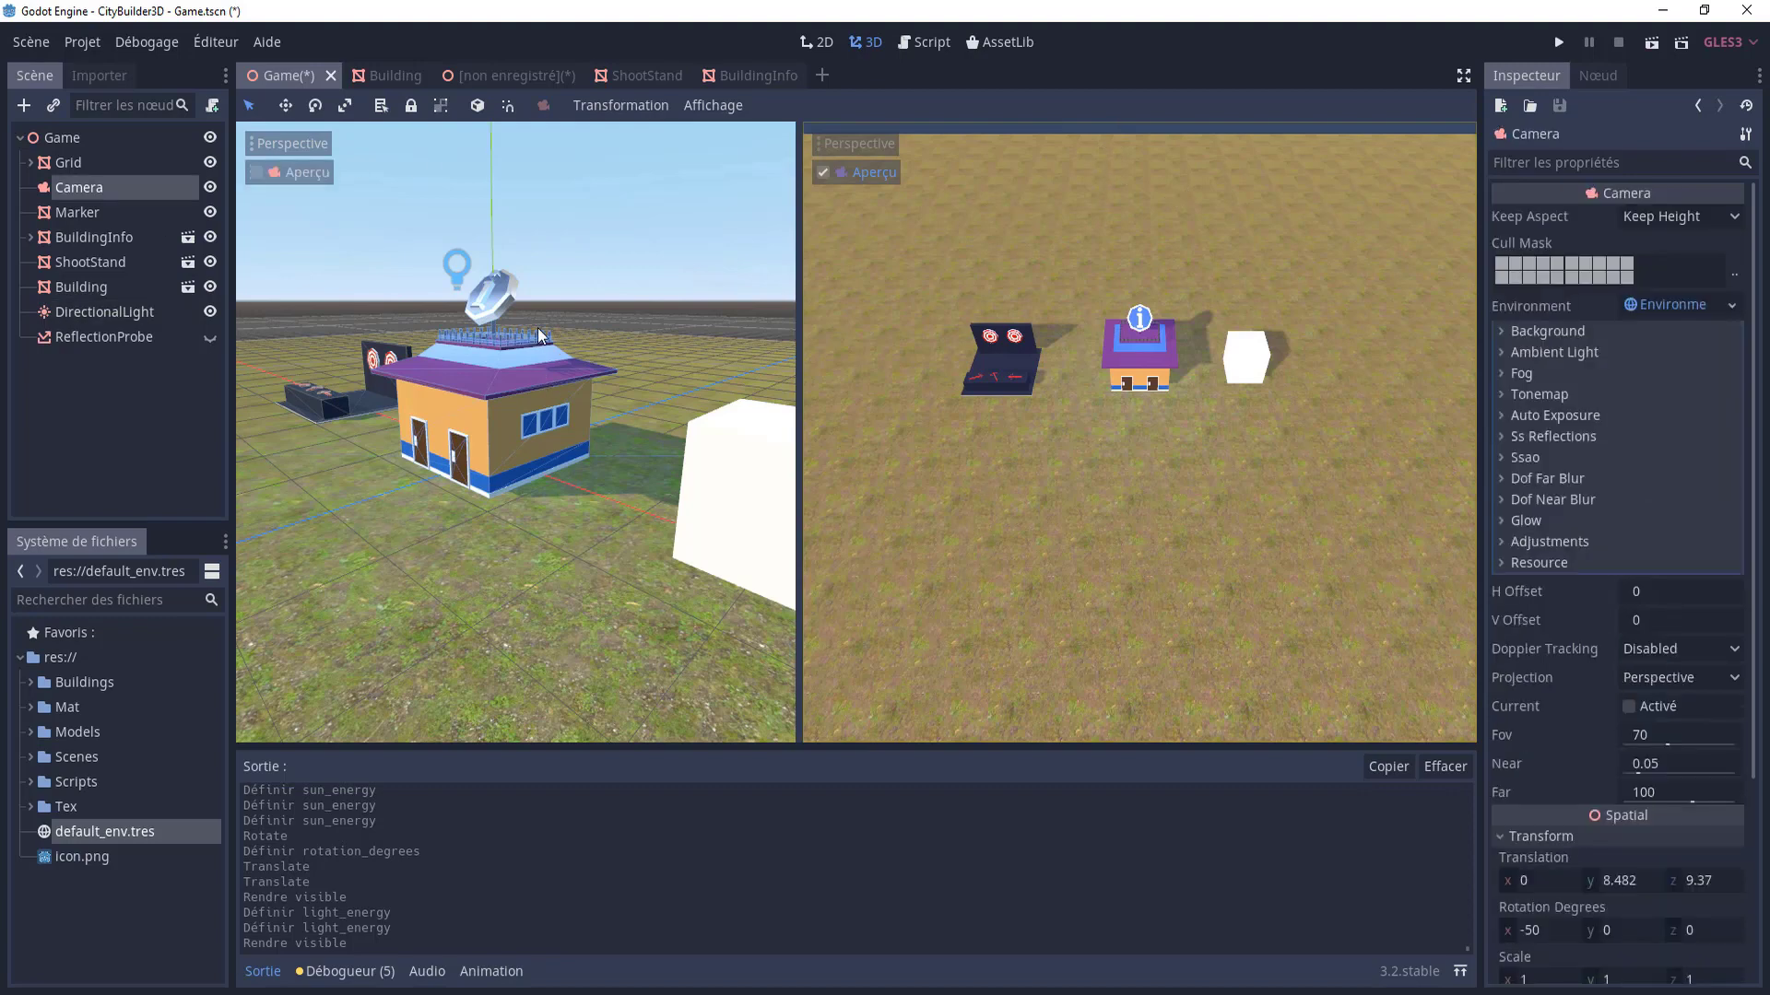